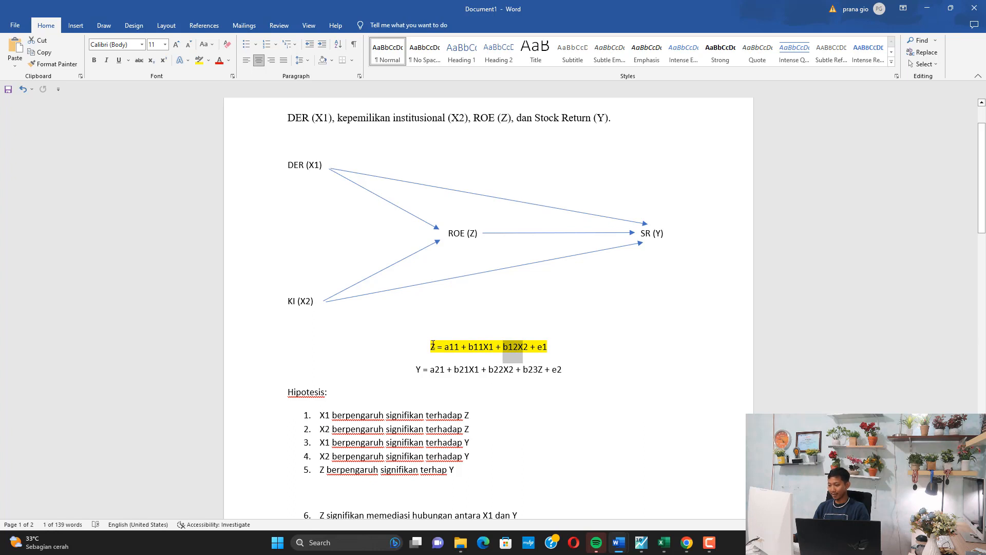
Step: Highlight the equation Y = a21 + b21X1 + b22X2 + b23Z + e2 in yellow
double_click(438, 343)
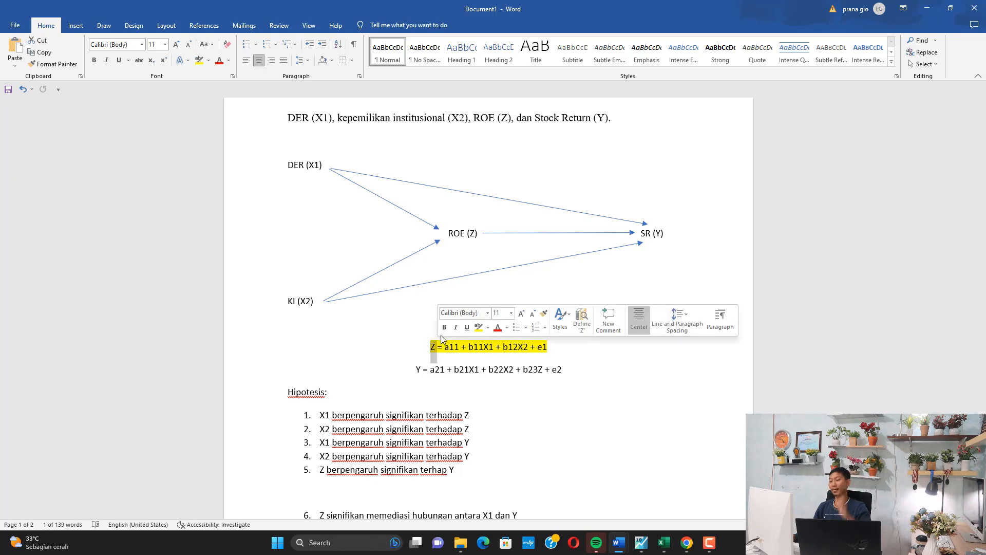
drag(416, 373, 562, 369)
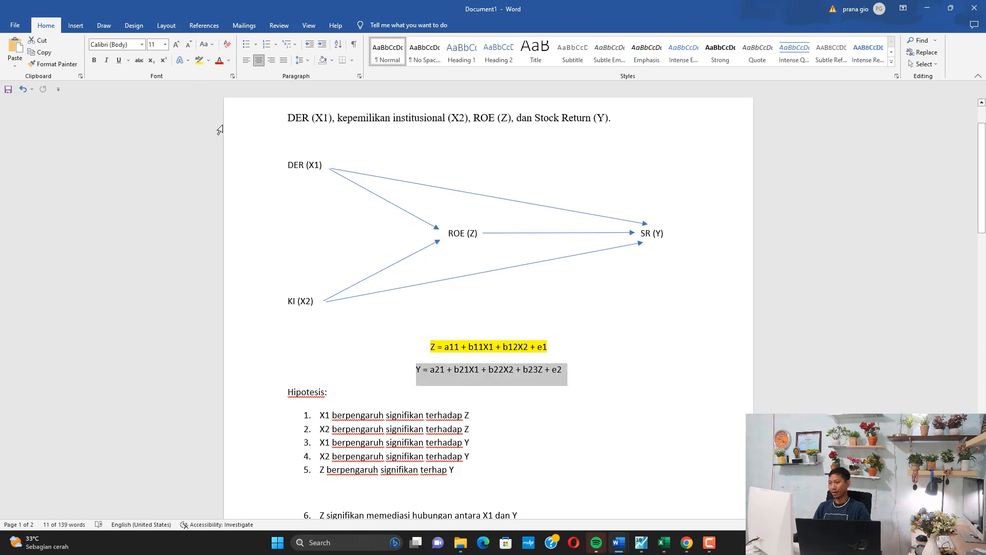
click(196, 62)
Step: Examine the terms of the two regression equations and compare the Z equation with the diagram's DER (X1), KI (X2) and ROE (Z) variables
drag(465, 371, 508, 371)
click(529, 370)
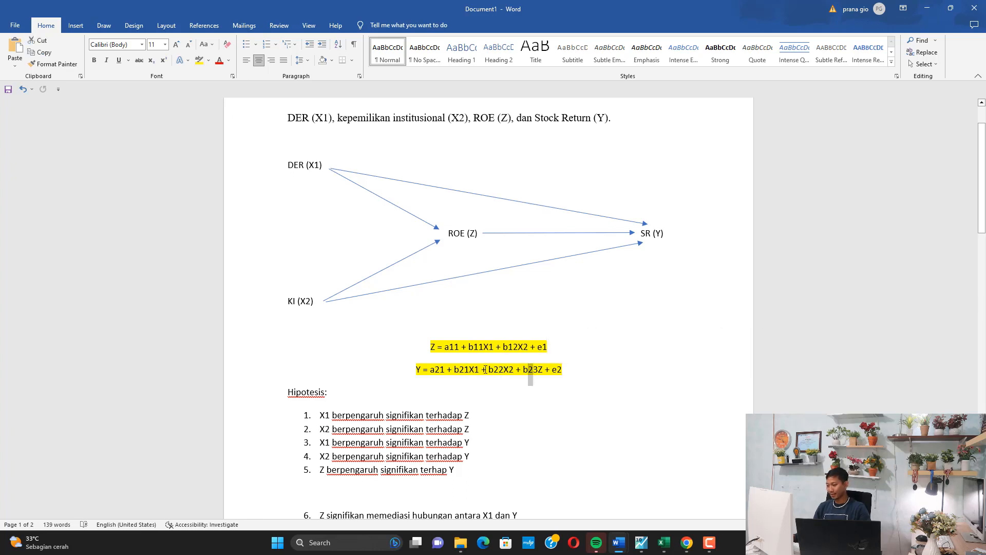
drag(416, 371, 434, 370)
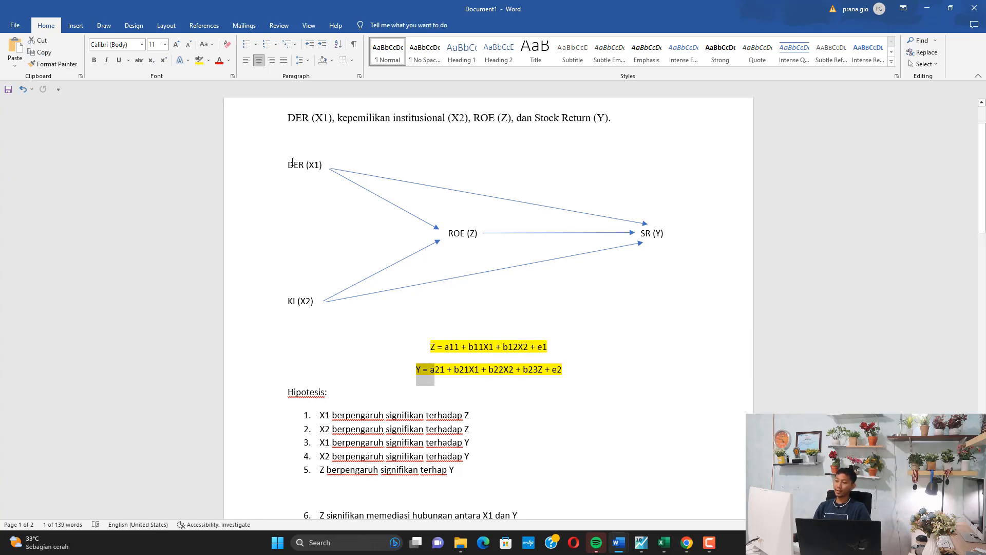
drag(455, 235, 471, 238)
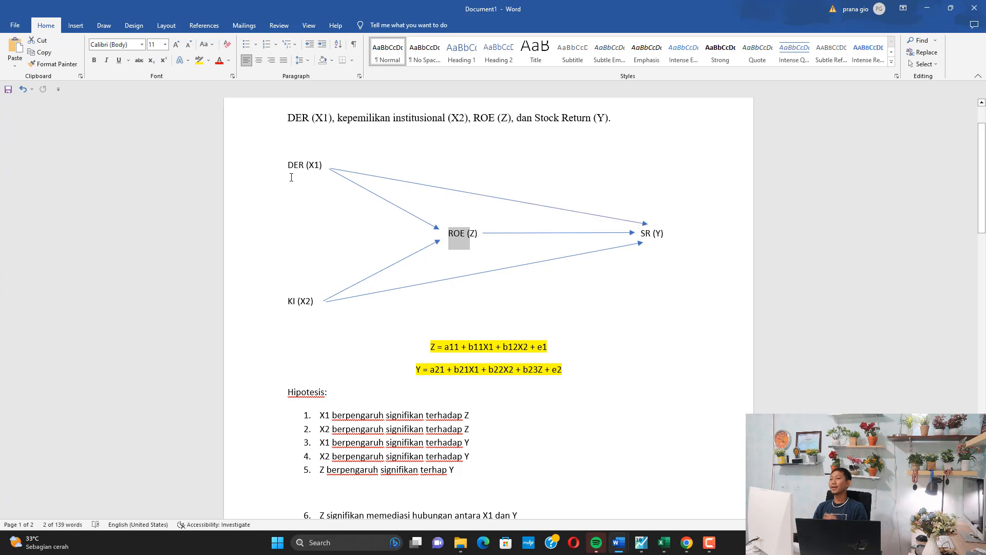
drag(287, 170, 318, 169)
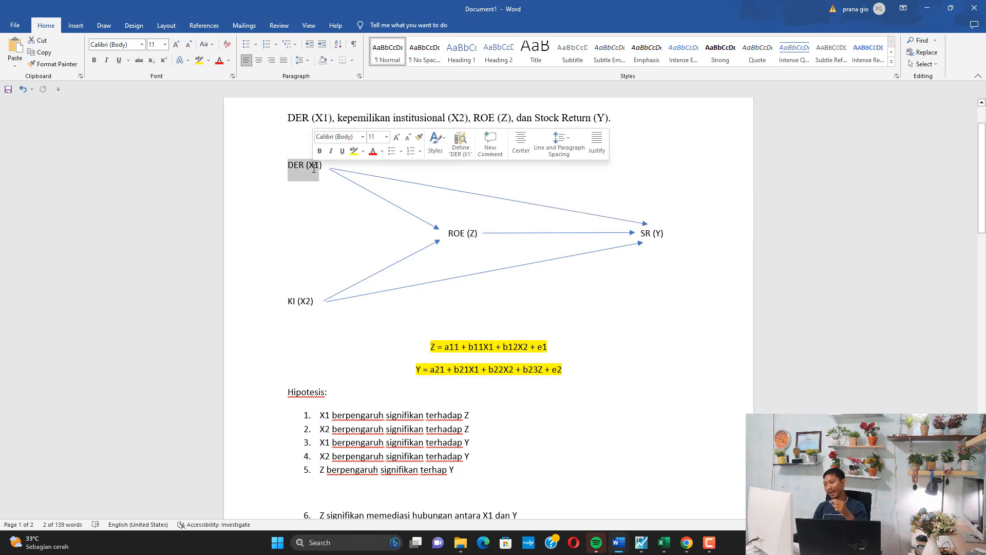
drag(288, 303, 311, 303)
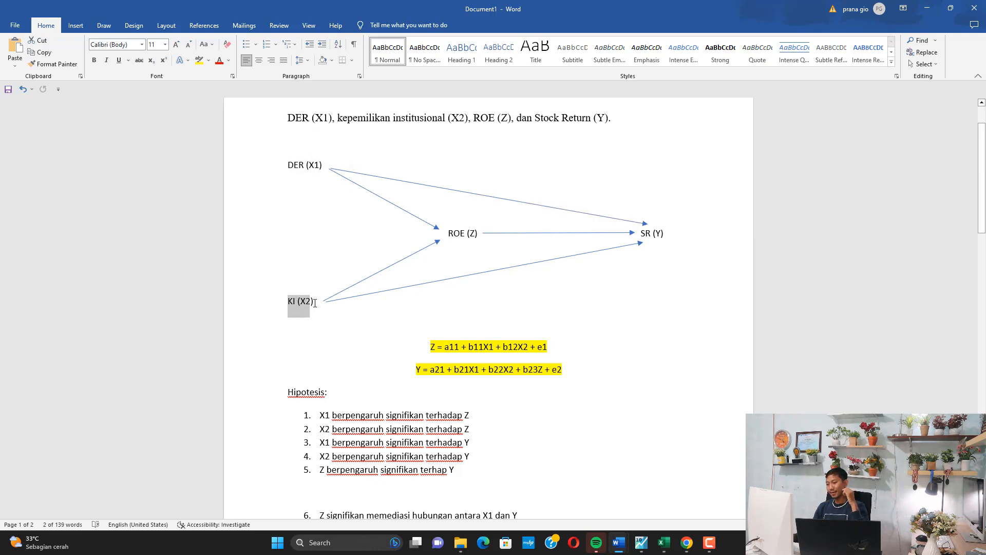
click(455, 234)
drag(480, 347, 521, 349)
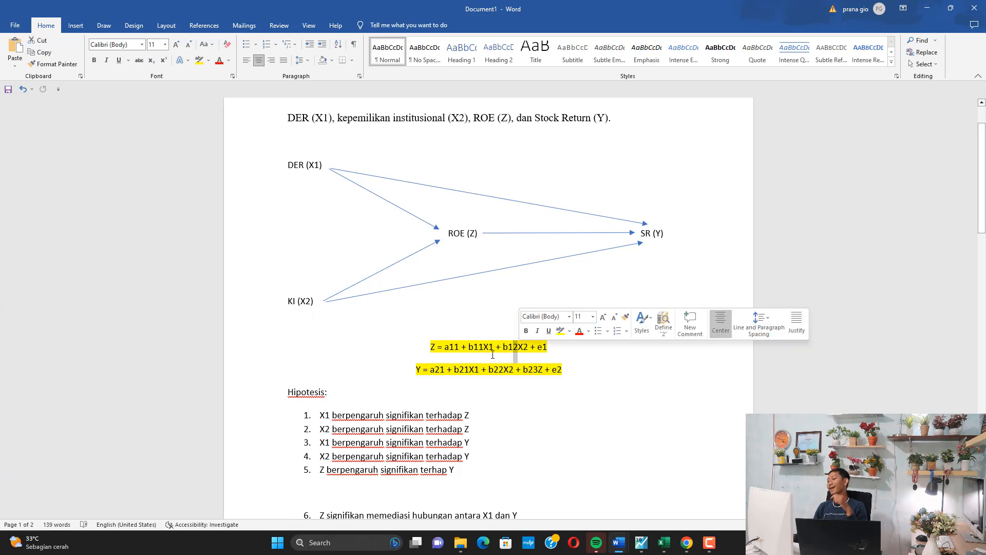
drag(430, 348, 436, 347)
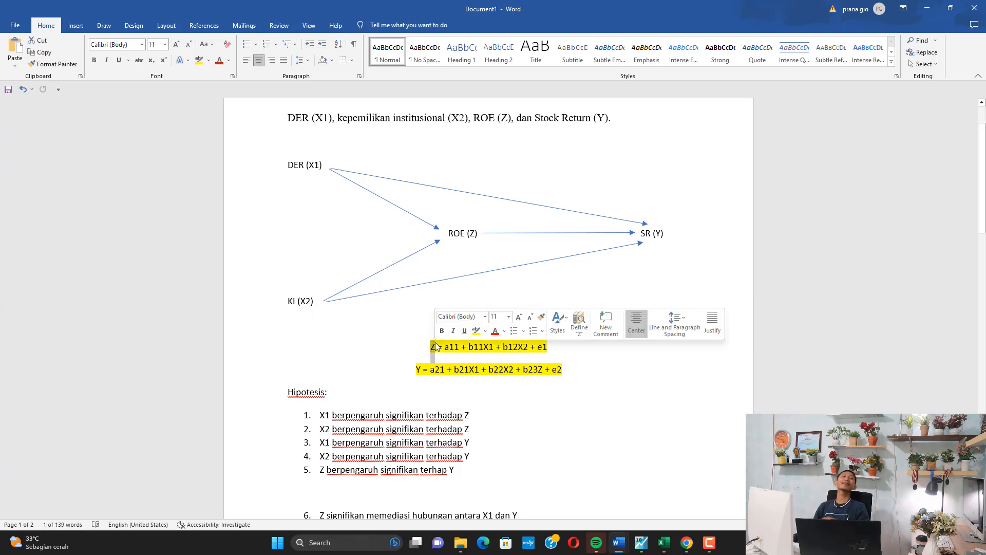
Step: Compare SR (Y) and its predictors X1, X2 and Z in the path diagram with the terms of the Y equation
drag(641, 233, 650, 243)
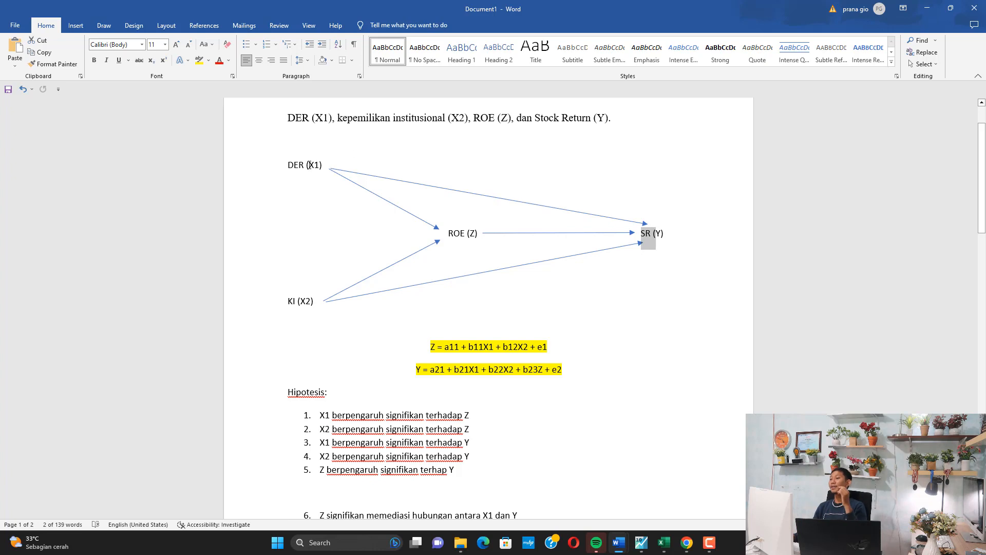
drag(291, 165, 314, 166)
drag(455, 232, 472, 232)
drag(301, 302, 314, 301)
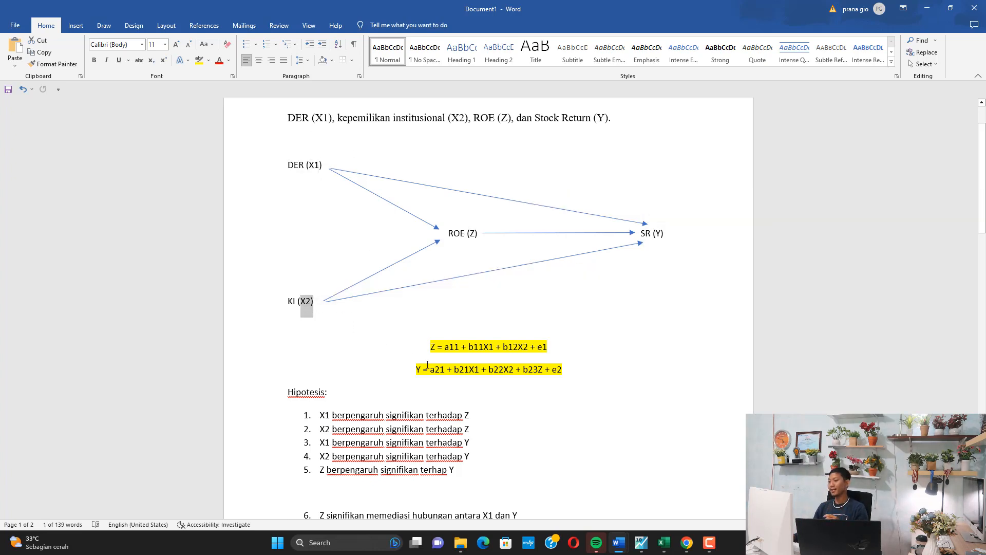
drag(466, 372, 473, 372)
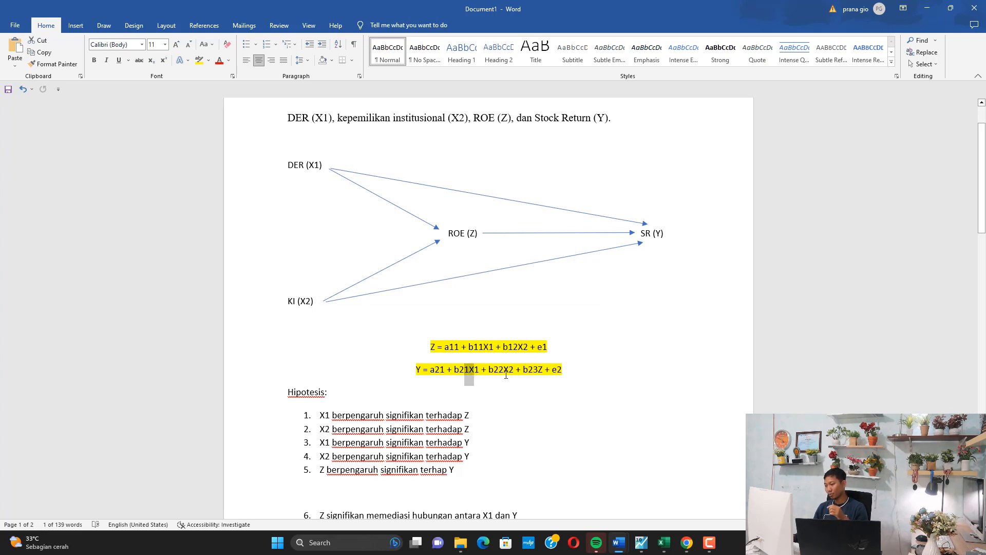
click(504, 374)
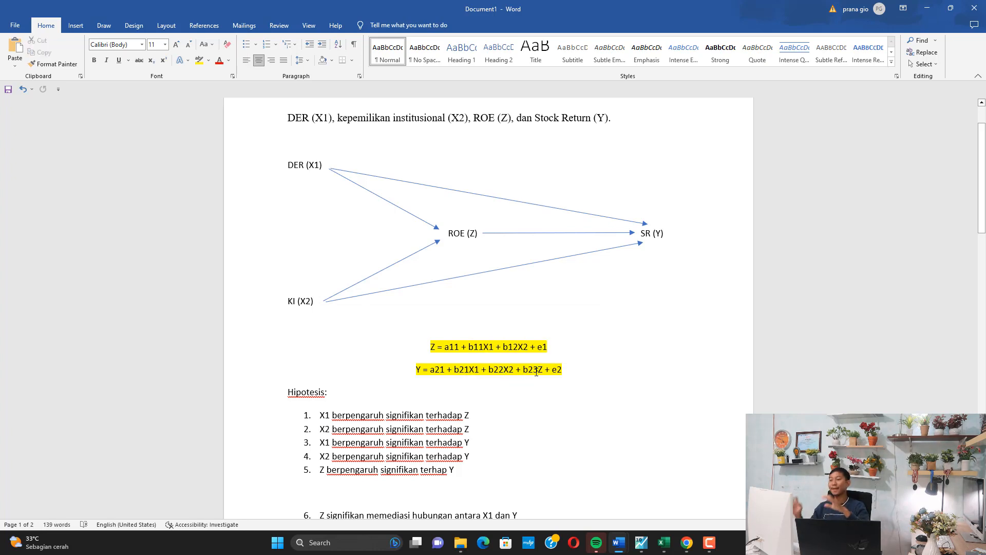
drag(412, 370, 429, 370)
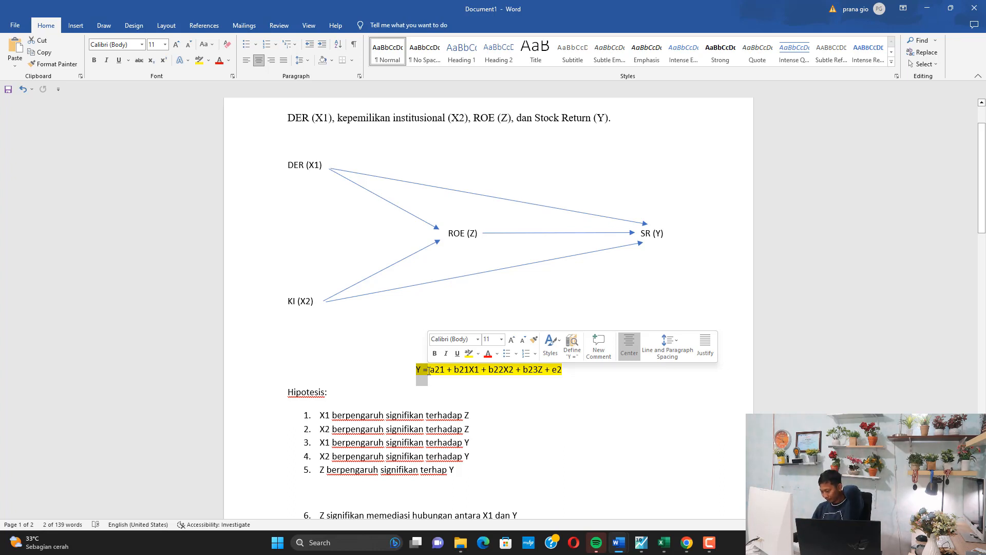
click(376, 395)
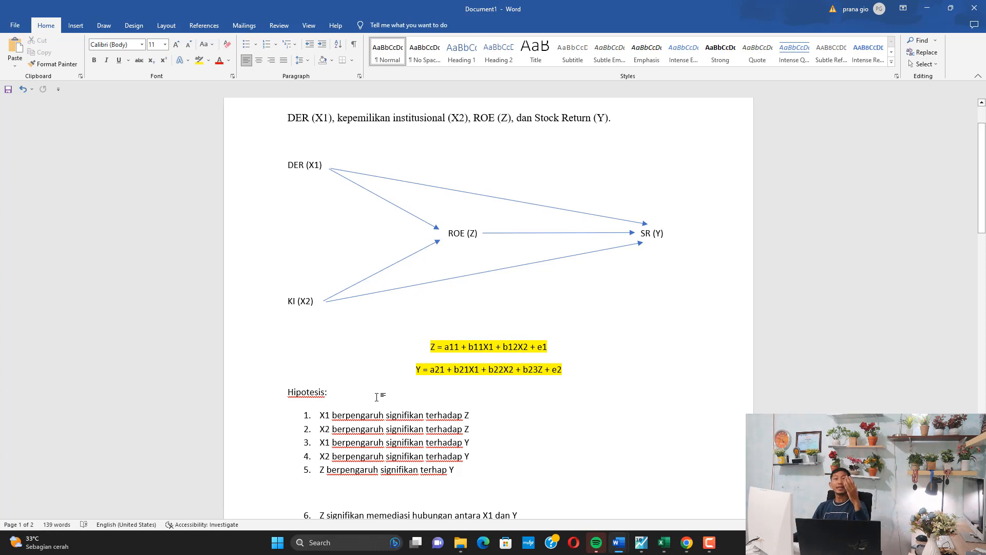
Step: Read through hypotheses 1 to 5 on the effects of X1, X2 and Z in the Hipotesis list
scroll(374, 393, down, 2)
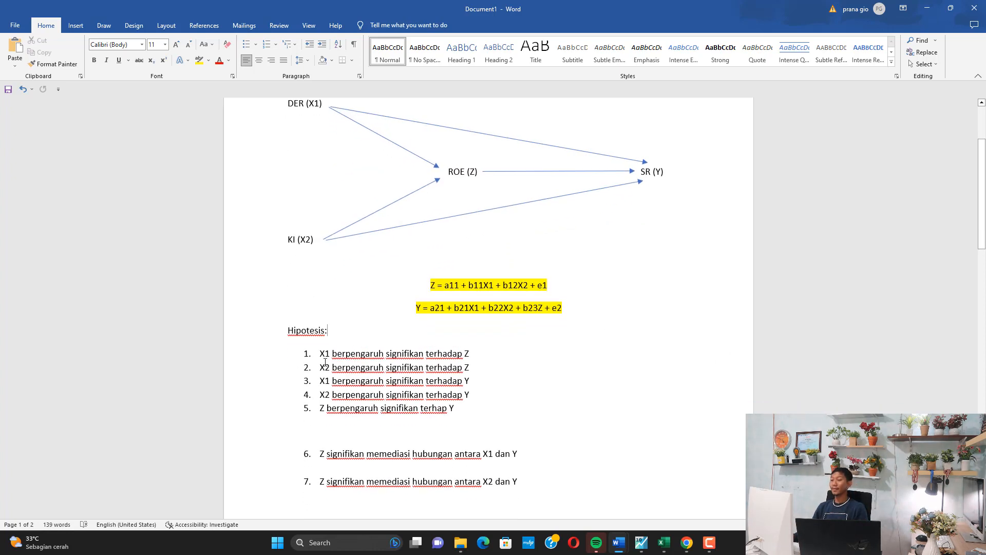
drag(323, 354, 469, 353)
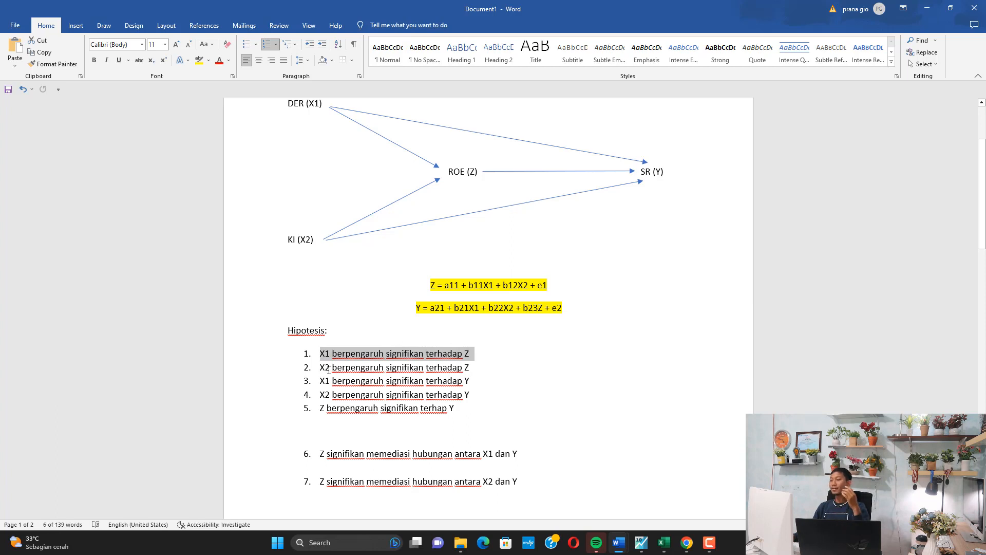
drag(329, 369, 471, 372)
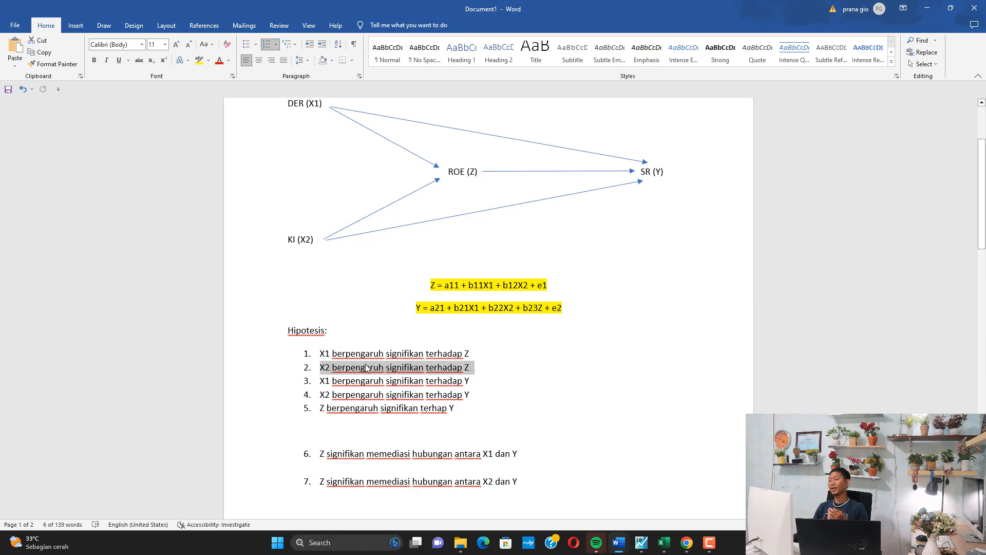
drag(315, 381, 455, 383)
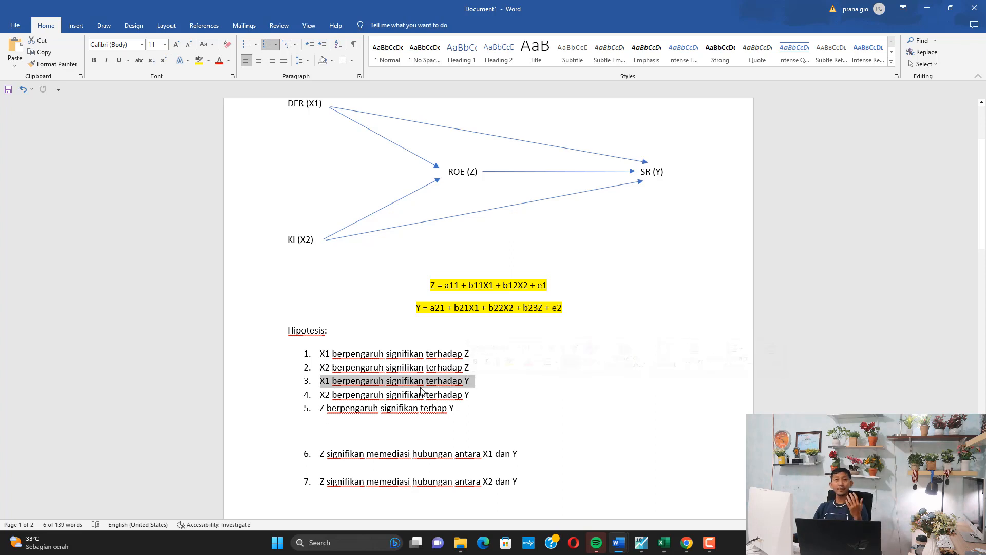
drag(325, 397, 475, 395)
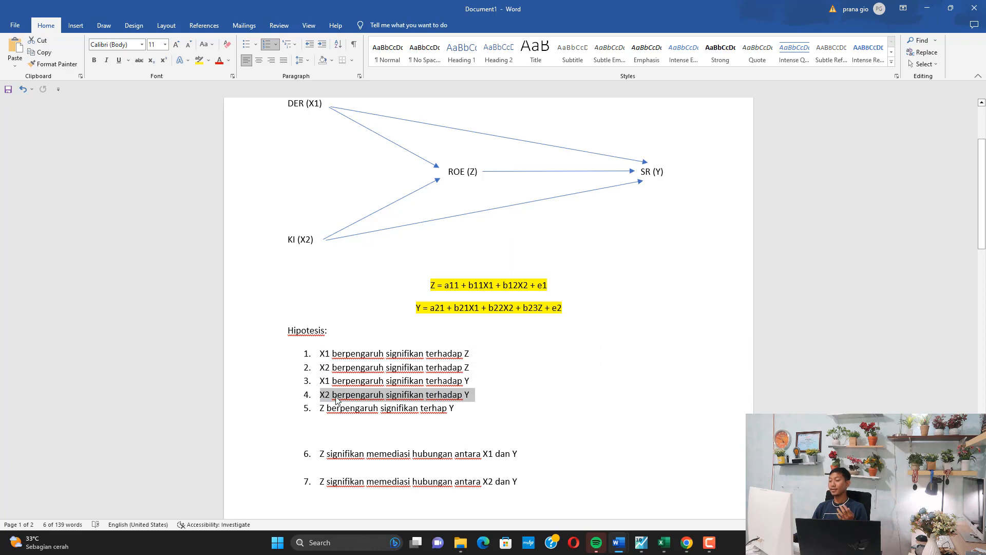
drag(319, 406, 438, 415)
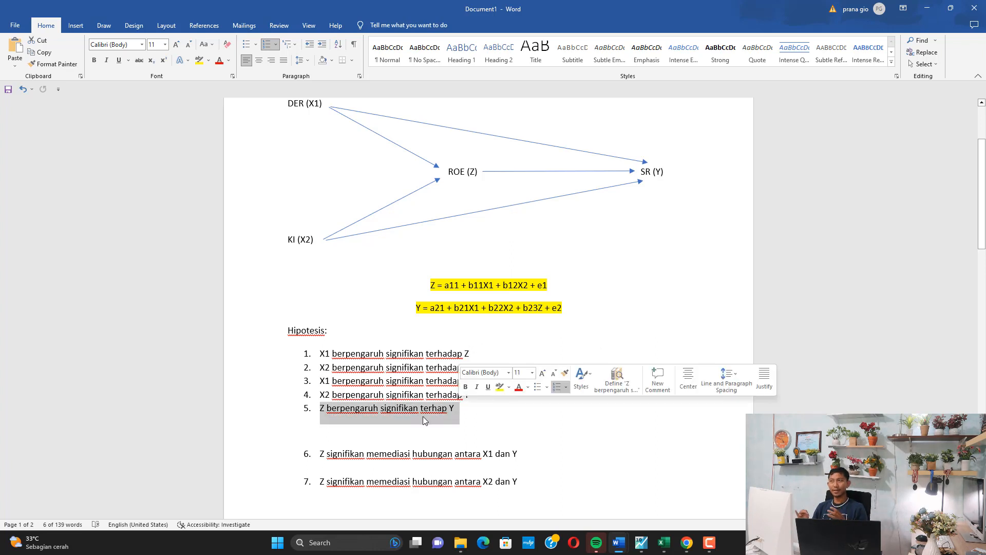
Step: Extend the Hipotesis heading to read "Hipotesis langsung / Pengaruh Langsung / Direct Effect:"
click(325, 331)
text(langw)
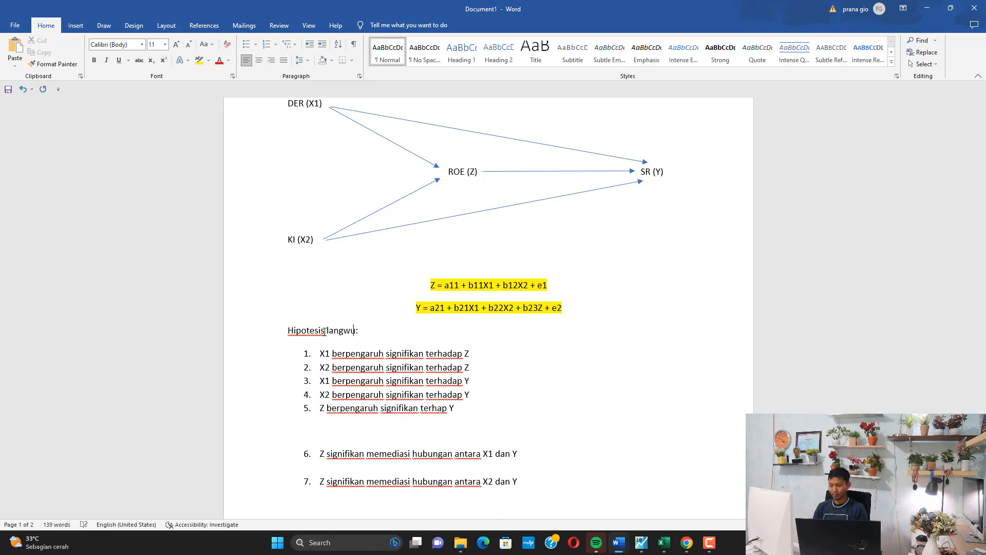
key(BackSpace)
text(sung /)
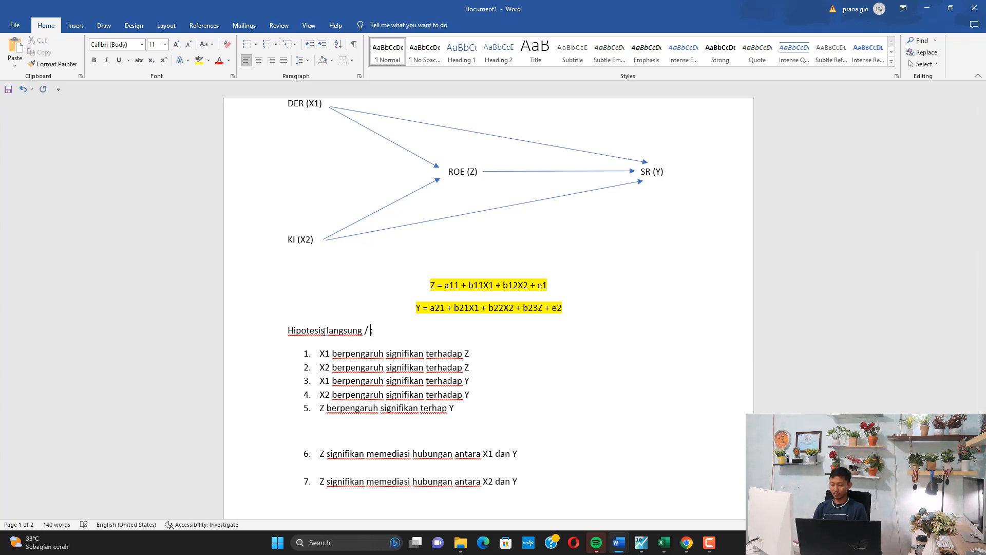
text( Pengaruh Langsung)
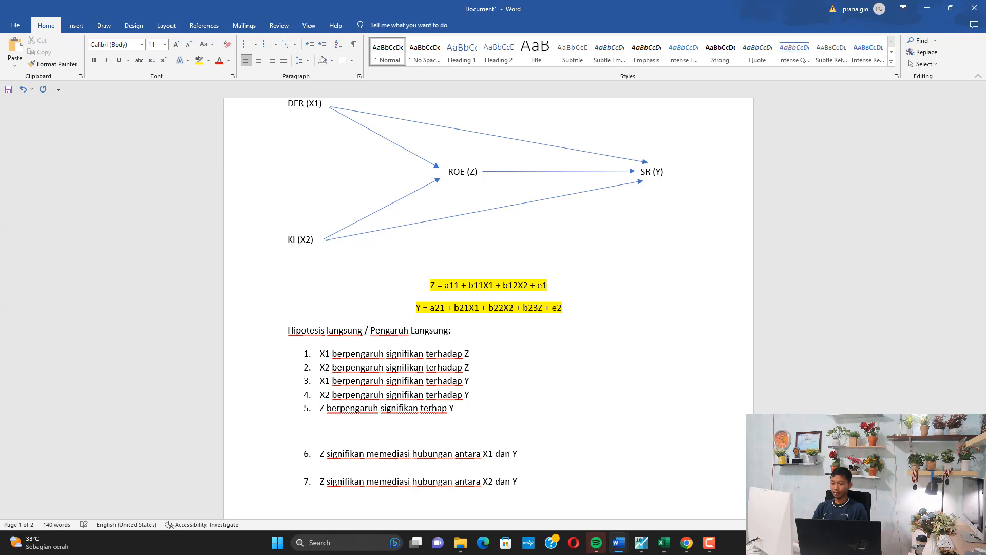
text( / D)
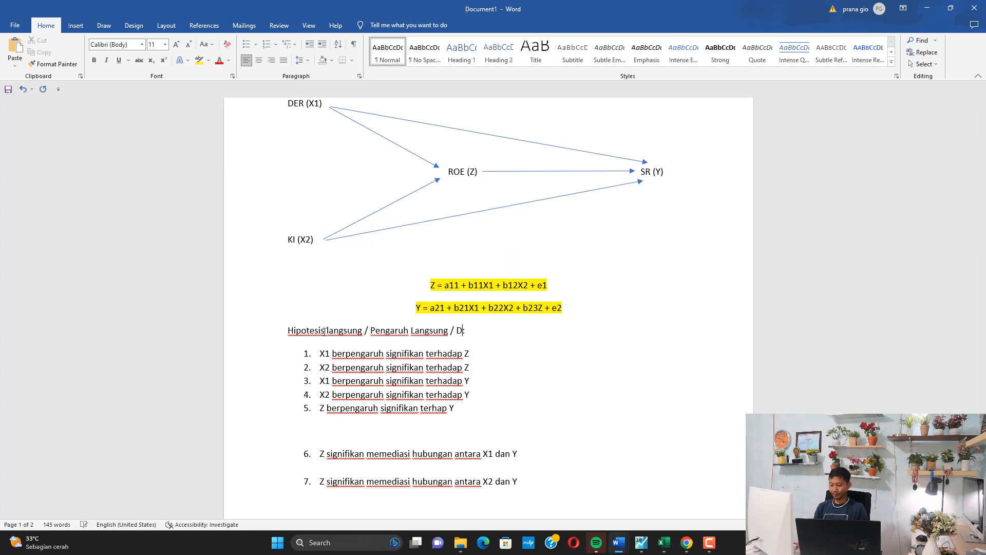
text(irect Effect)
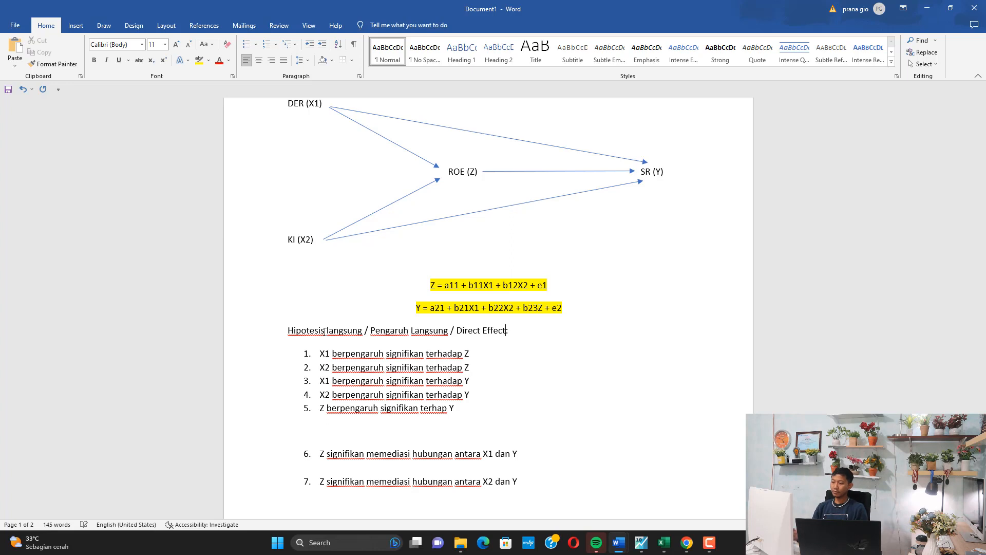
Step: Add the heading "Hipotesis Mediasi / Hipotesis Pengaruh Tidak Langsung / Indirect Effect" on a new line above hypothesis 6
click(298, 438)
key(Return)
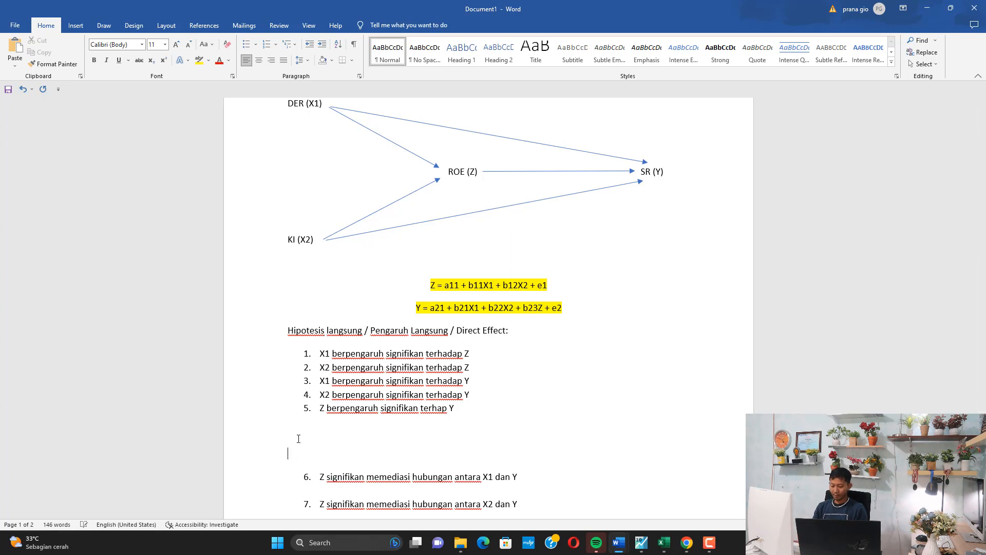
text(Hipotesis Med)
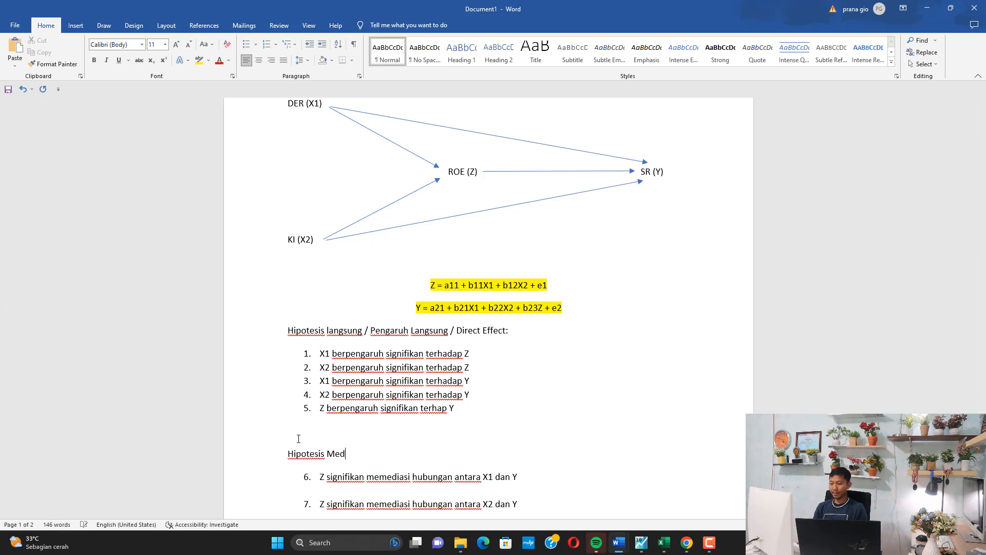
text(iasi / Hipotesis Pengaruh T)
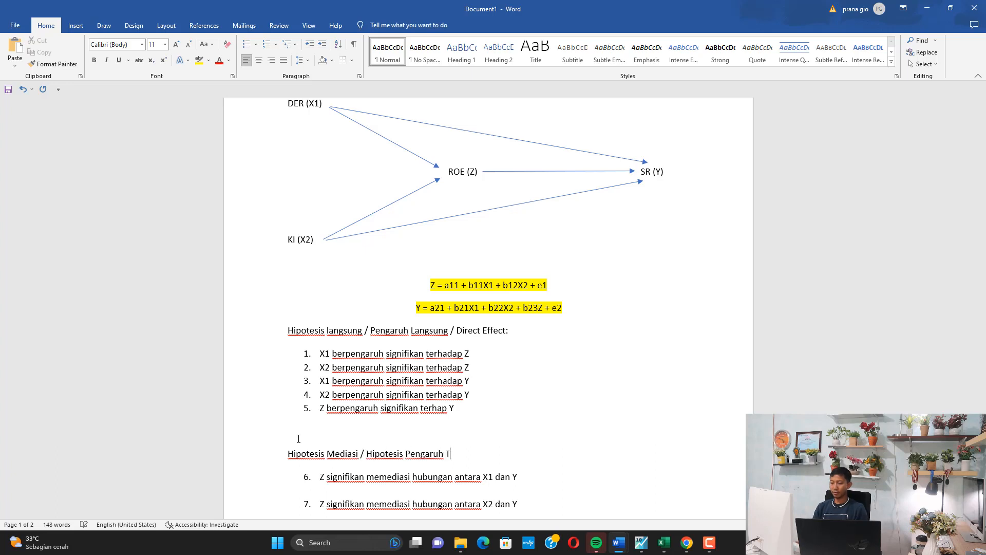
text(idak Langsung/)
key(BackSpace)
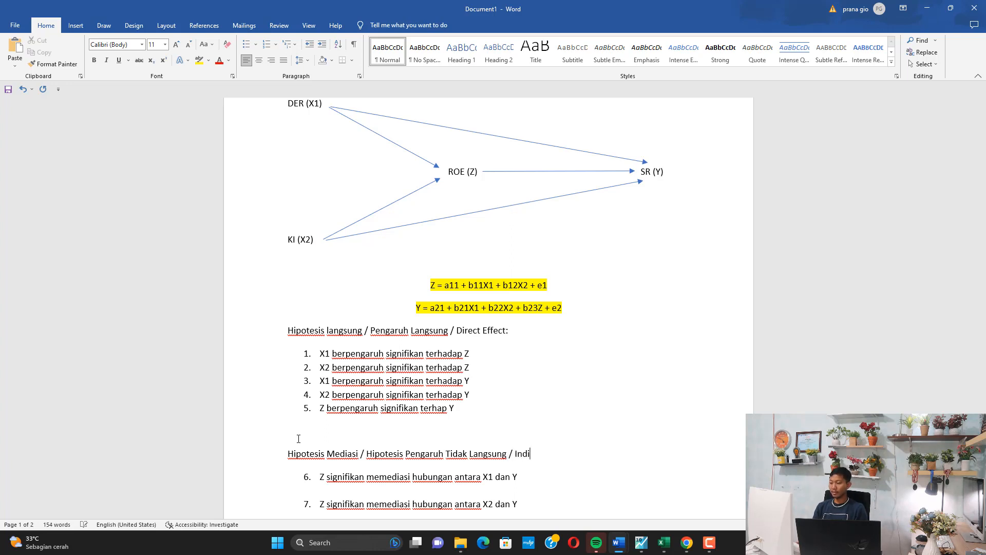
text(/ Indirect Effect)
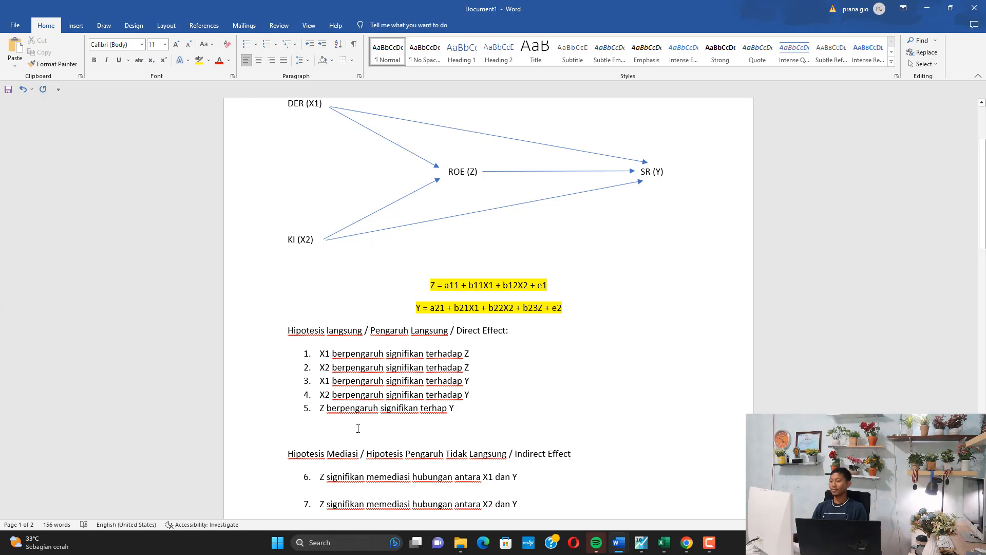
Step: Review mediation hypotheses 6 and 7 together with the direct-effect hypotheses above them
scroll(358, 428, down, 3)
drag(320, 327, 398, 328)
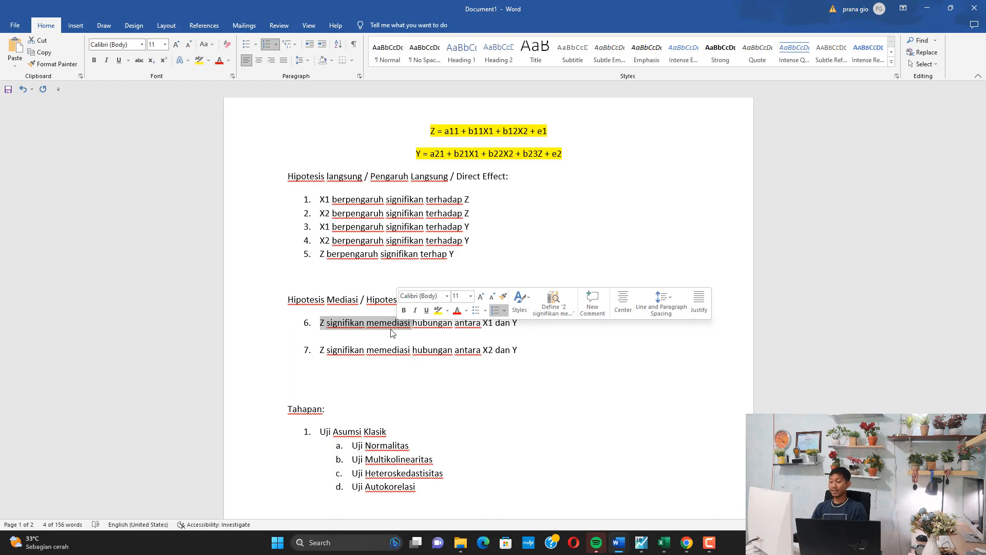
drag(321, 349, 435, 358)
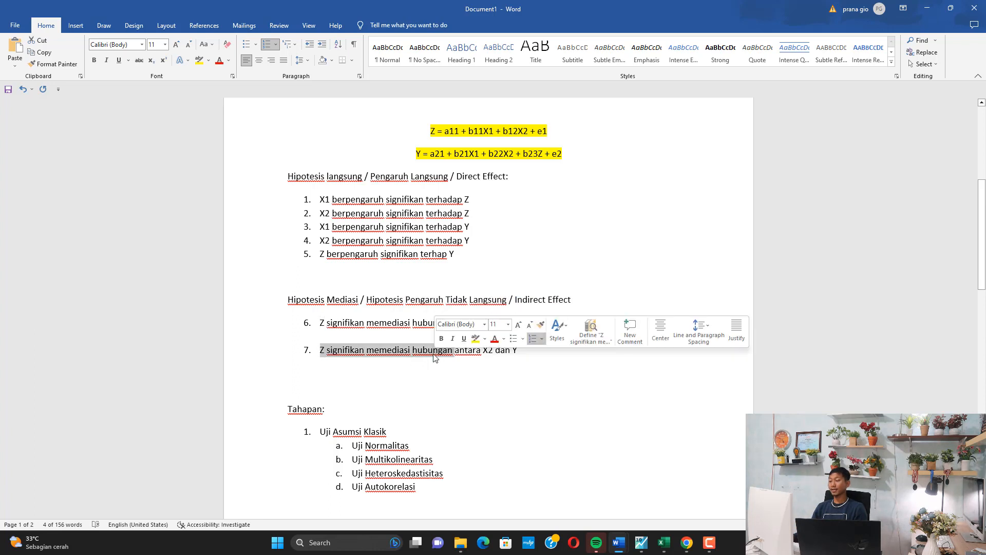
click(354, 350)
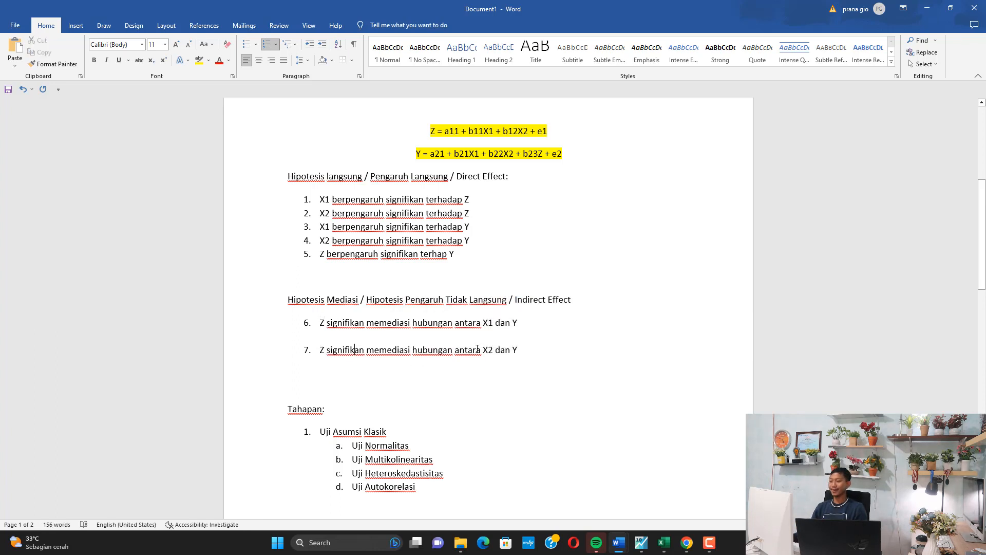
drag(528, 360, 370, 179)
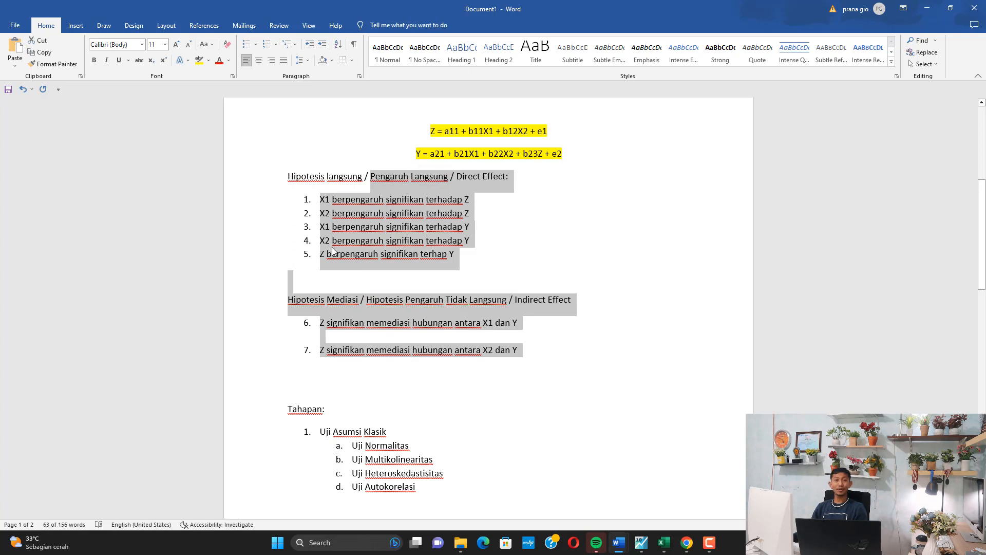
Step: Review the direct and mediation hypotheses and the four Uji Asumsi Klasik tests listed under Tahapan
drag(320, 198, 464, 241)
drag(521, 351, 327, 295)
scroll(331, 280, down, 3)
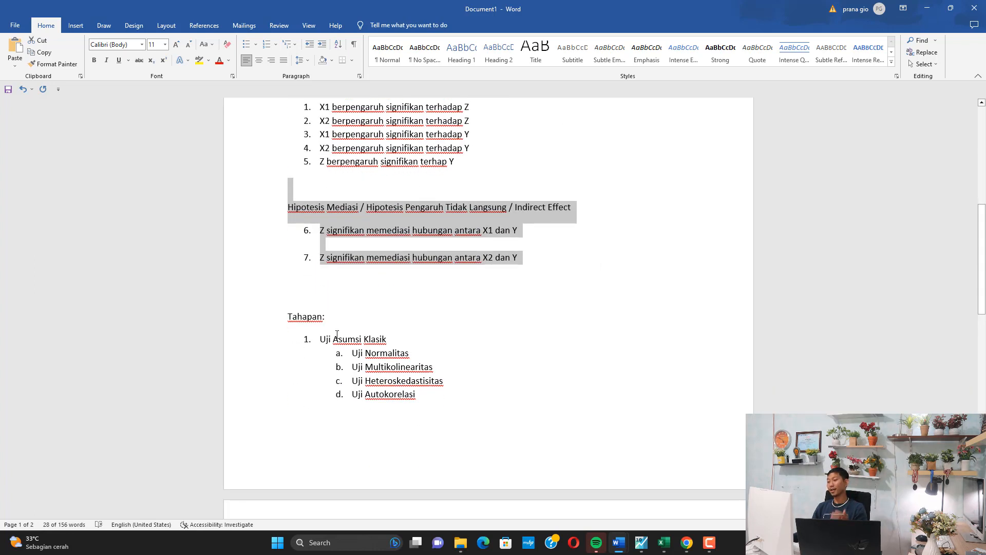
triple_click(334, 340)
scroll(349, 318, down, 2)
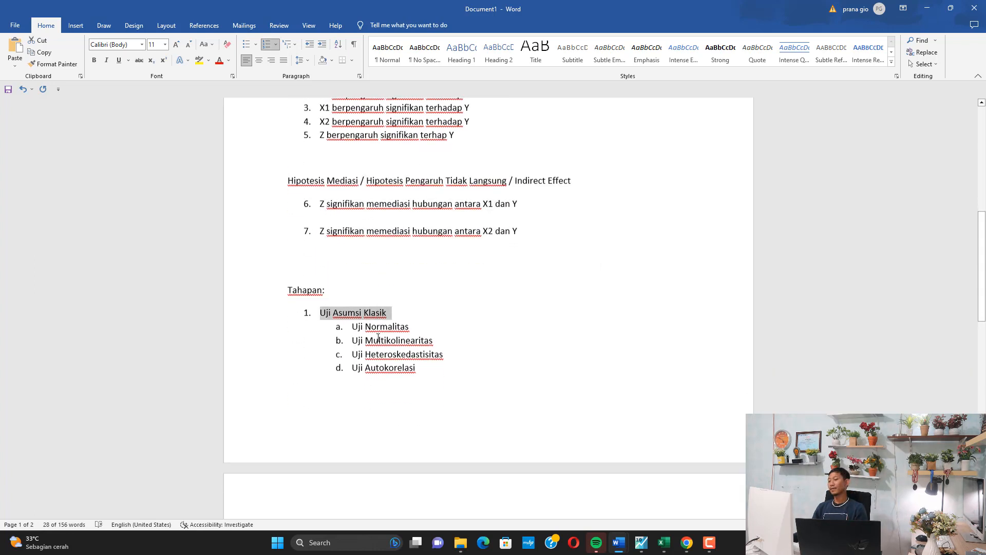
drag(358, 292, 443, 322)
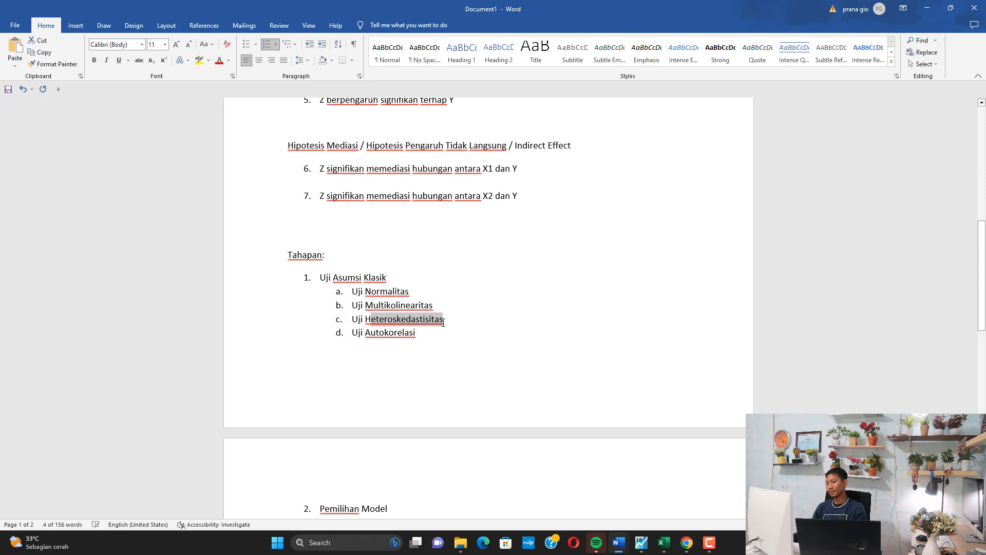
triple_click(359, 332)
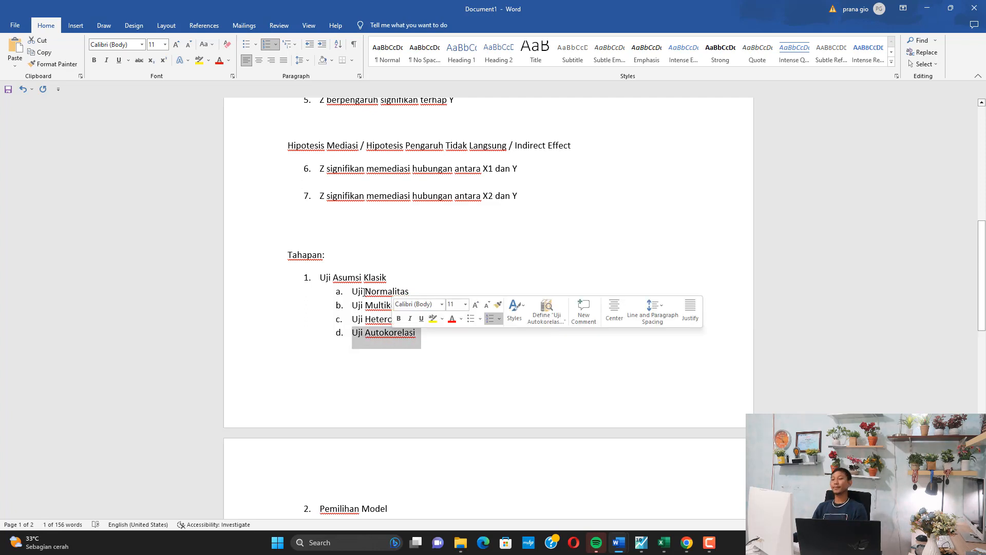
Step: Read through the Pemilihan Model tests and the Pengujian Hipotesis stage in the Tahapan list
scroll(366, 293, down, 5)
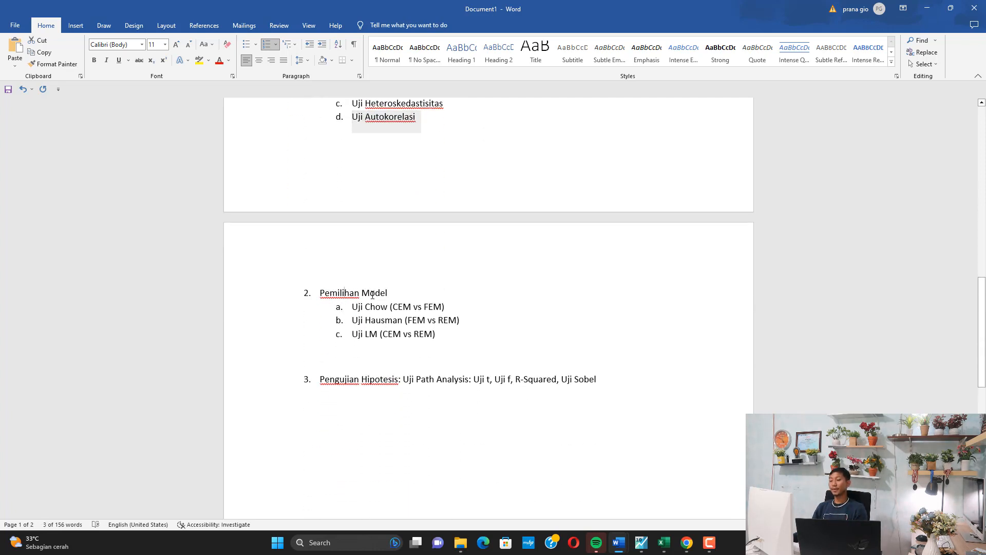
triple_click(372, 294)
drag(352, 306, 413, 308)
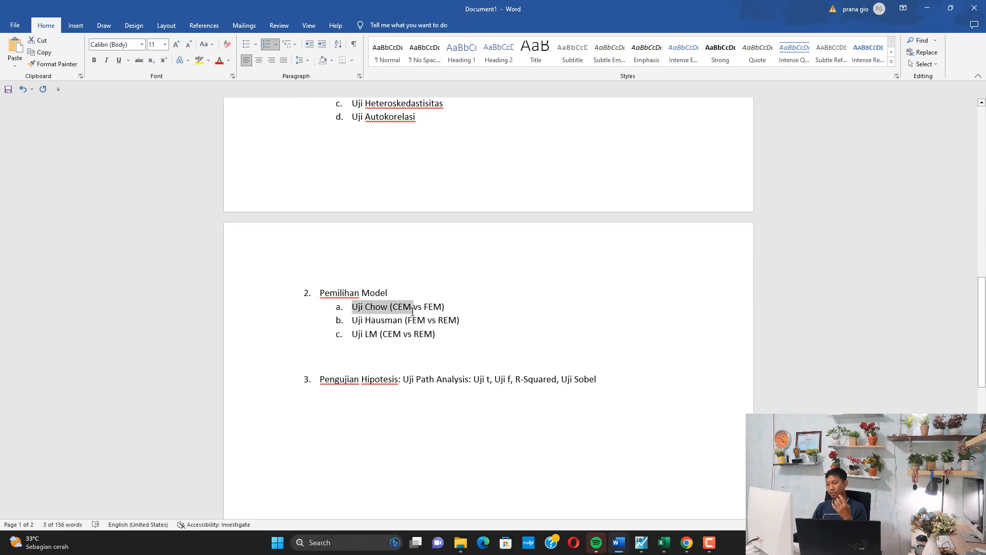
drag(360, 323, 414, 339)
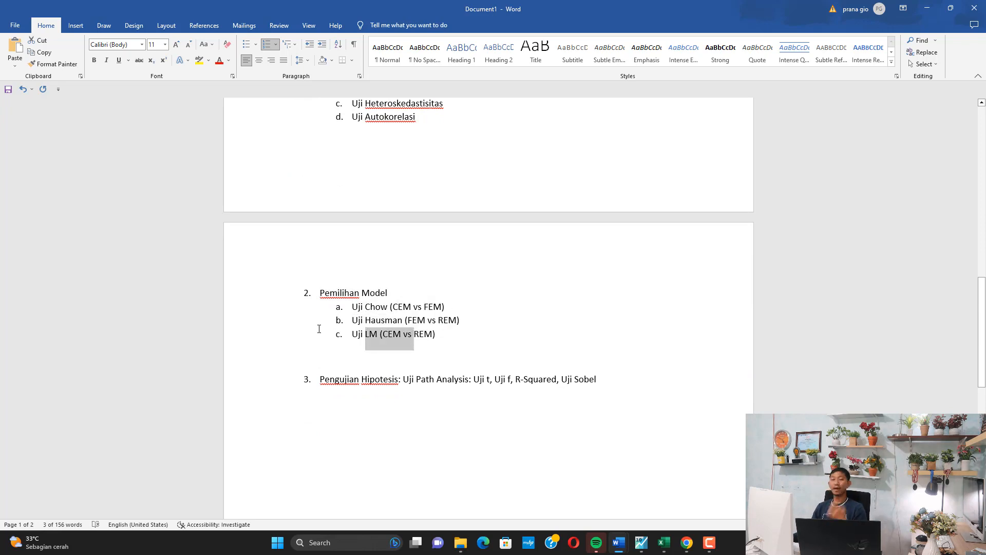
drag(332, 381, 411, 388)
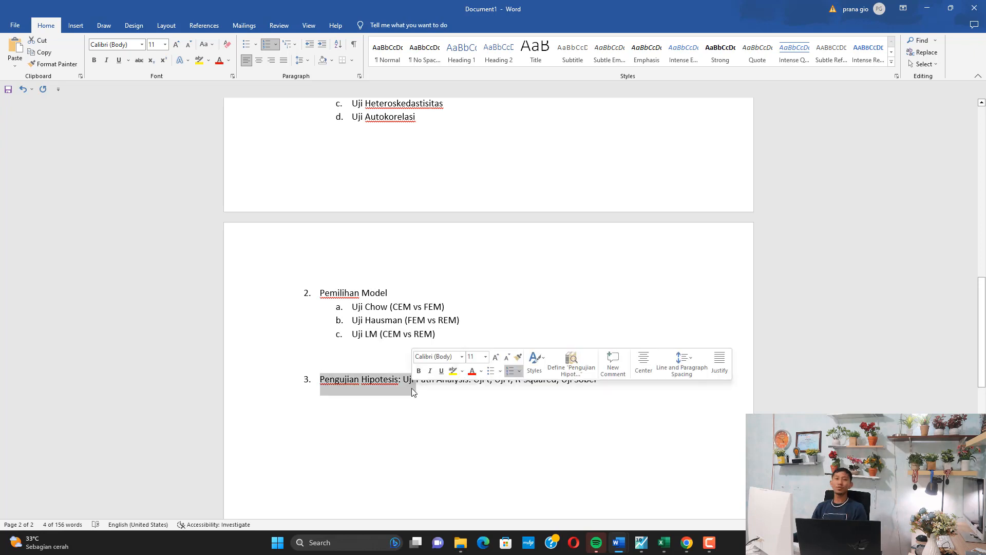
click(454, 417)
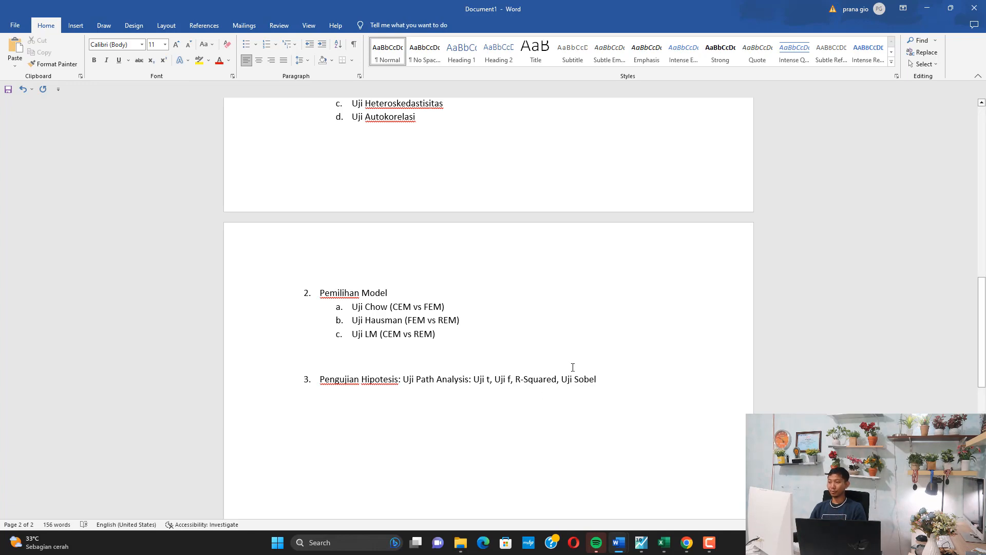
Step: Switch to the Data Rapi workbook in Excel and examine the X1, X2, Z and Y data columns
click(927, 8)
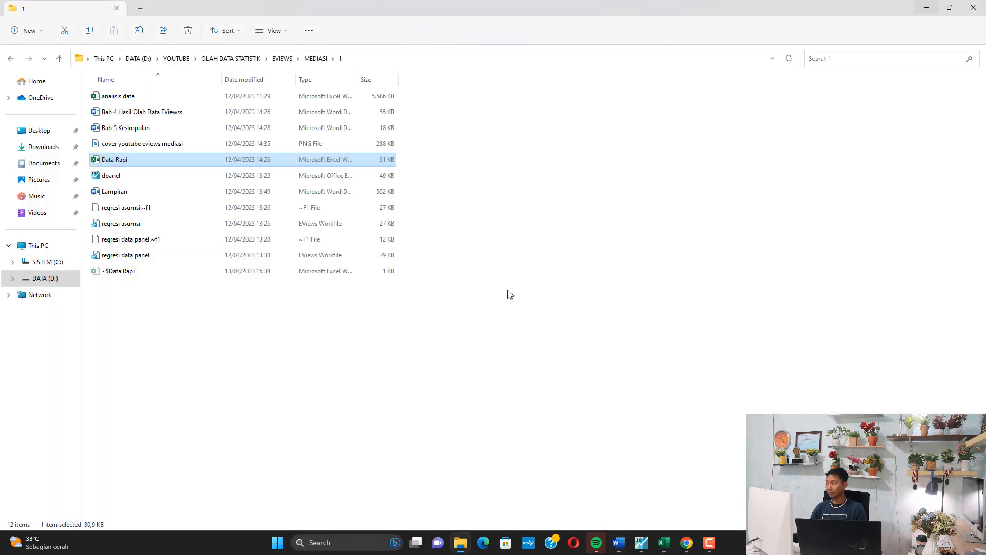
click(664, 542)
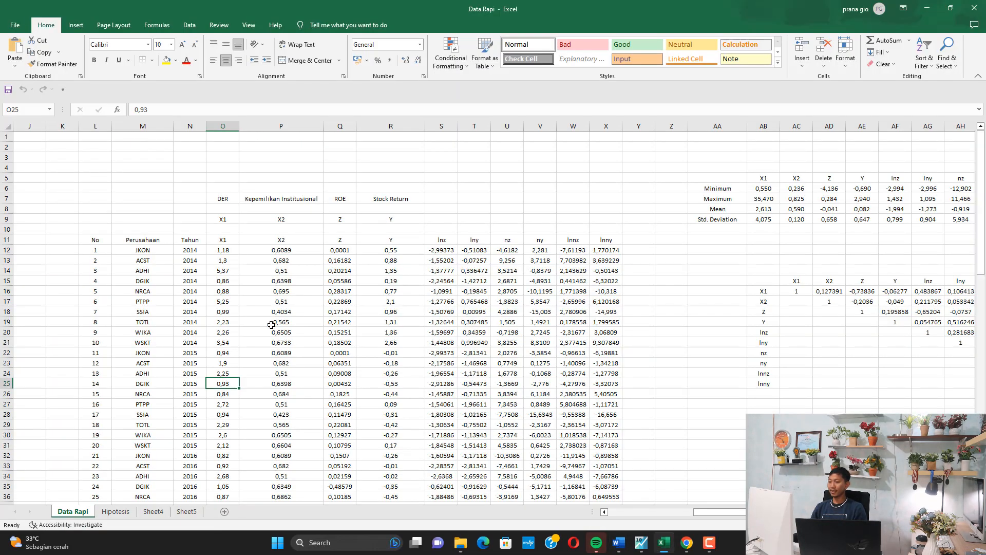
click(272, 320)
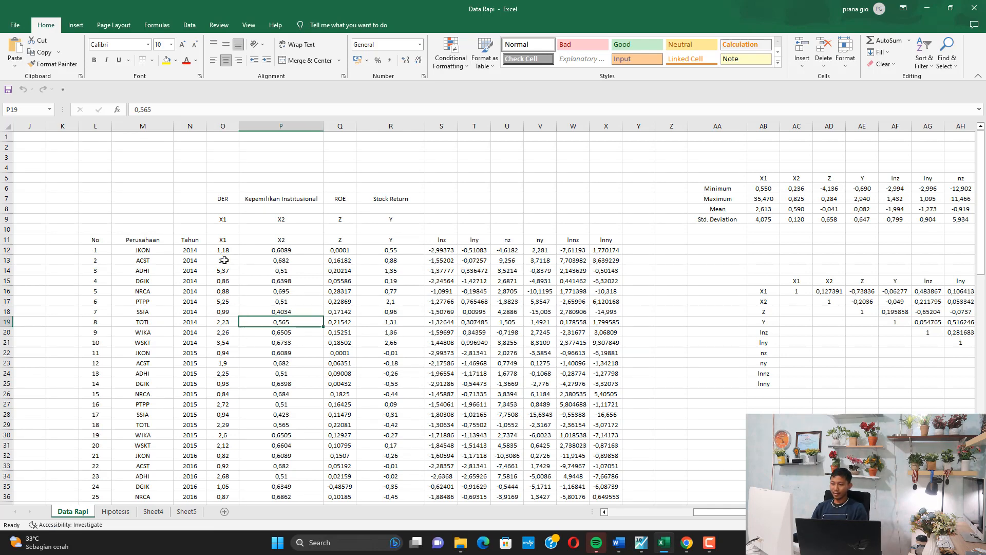
scroll(225, 260, down, 2)
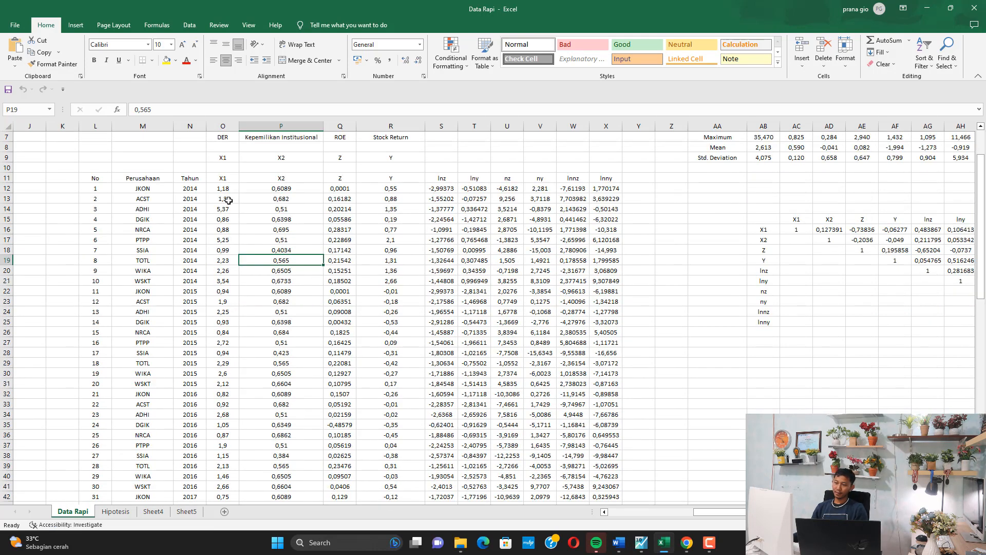
scroll(226, 203, up, 1)
drag(222, 209, 213, 265)
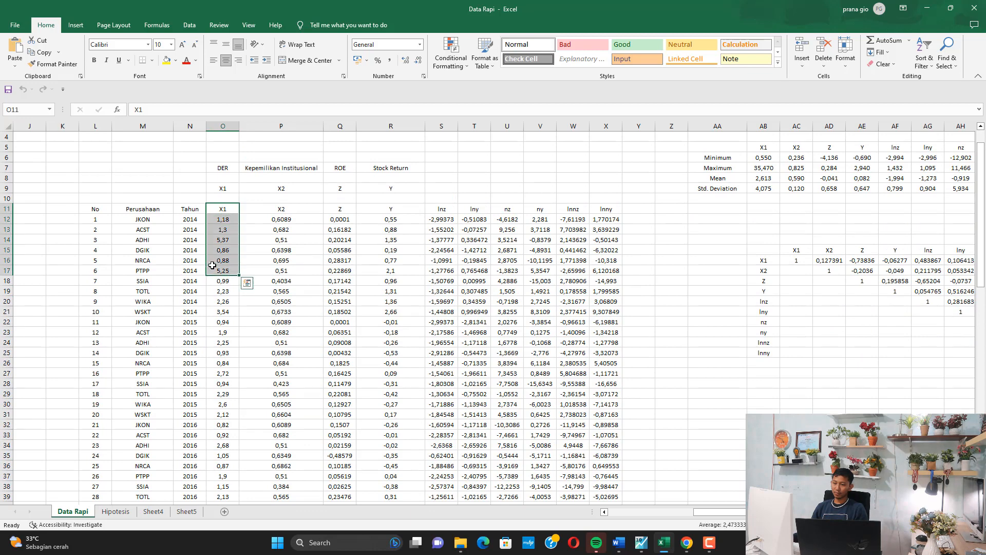
drag(290, 207, 290, 265)
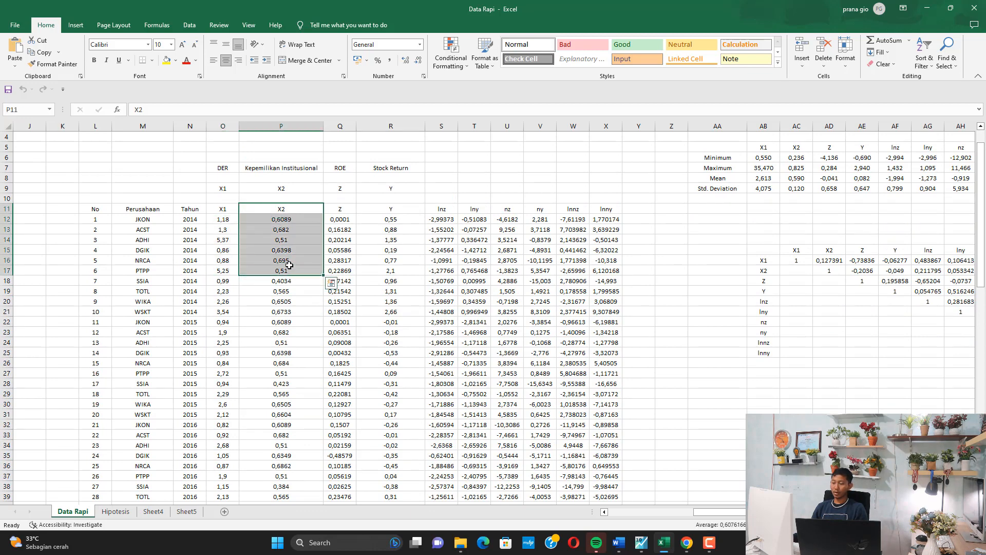
click(339, 213)
drag(339, 213, 340, 261)
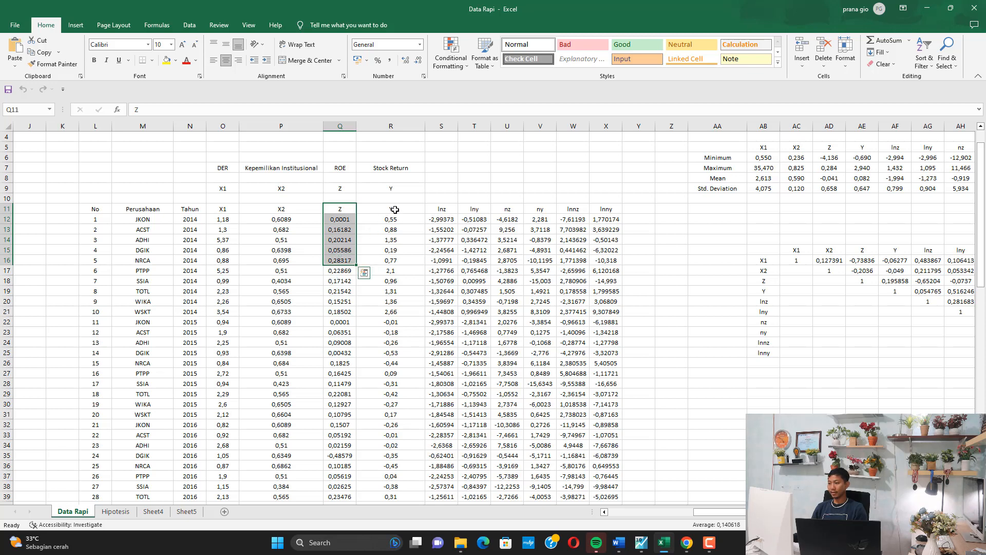
drag(395, 210, 386, 260)
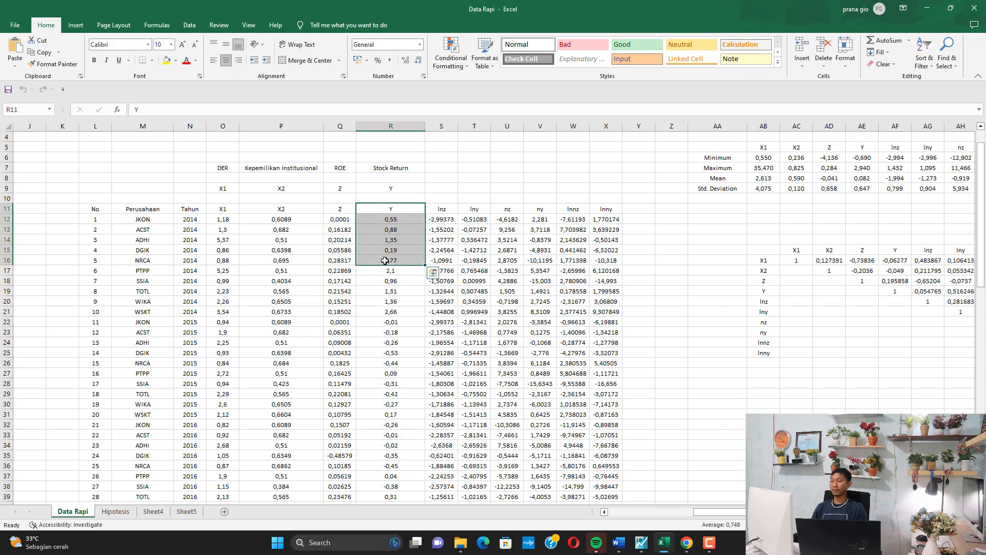
Step: Inspect the transformed lnz, lny, nz and ny columns, including the formula in the first lnz row
drag(443, 210, 434, 250)
click(445, 219)
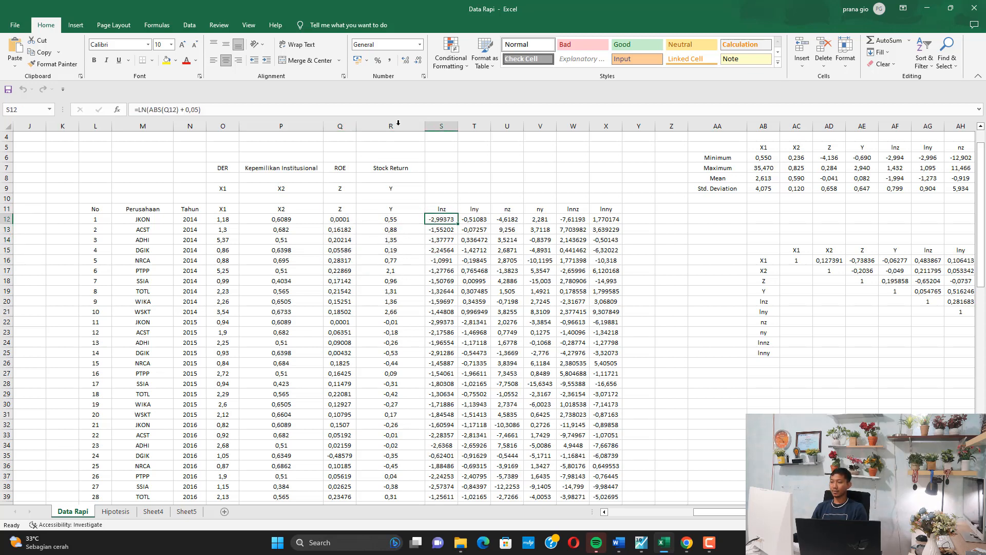
click(481, 209)
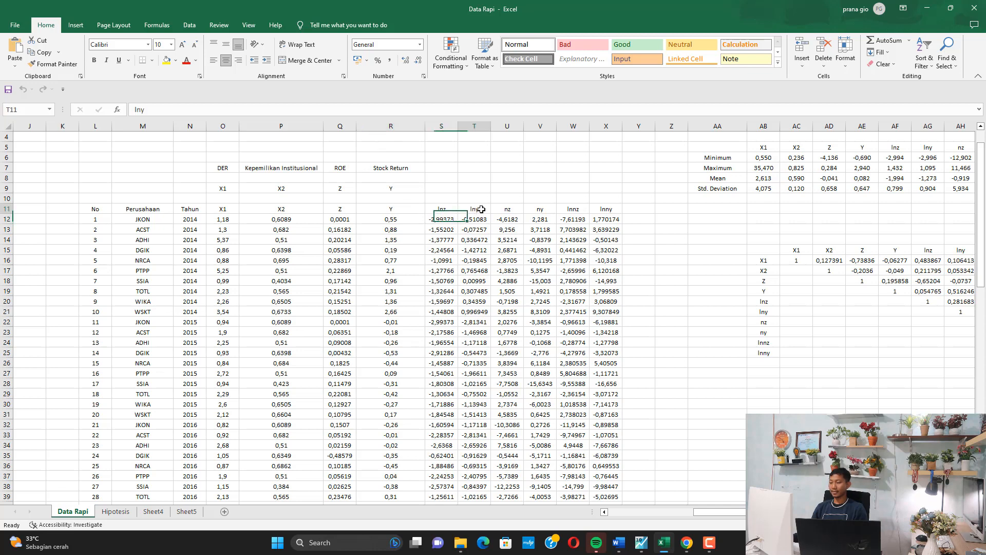
drag(481, 209, 500, 260)
click(512, 210)
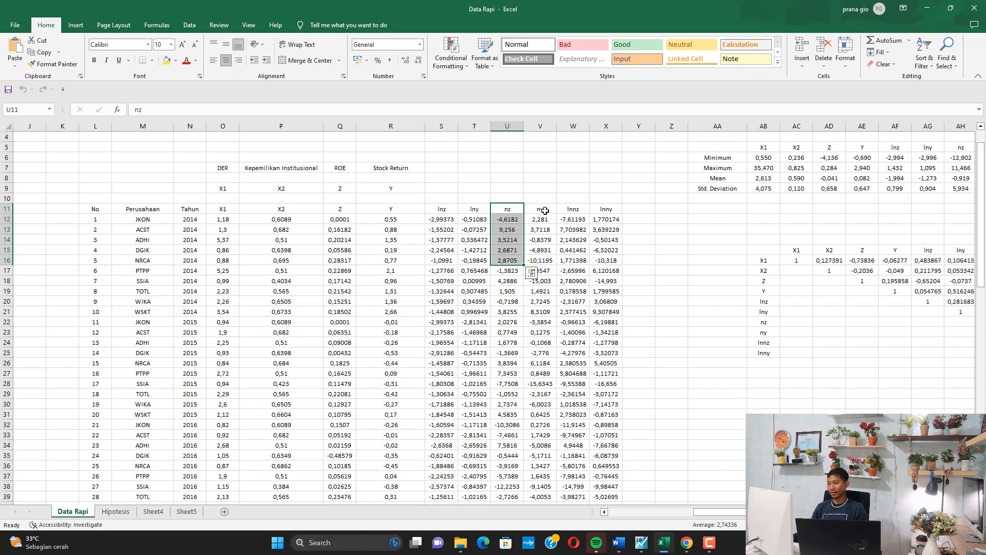
drag(545, 210, 543, 251)
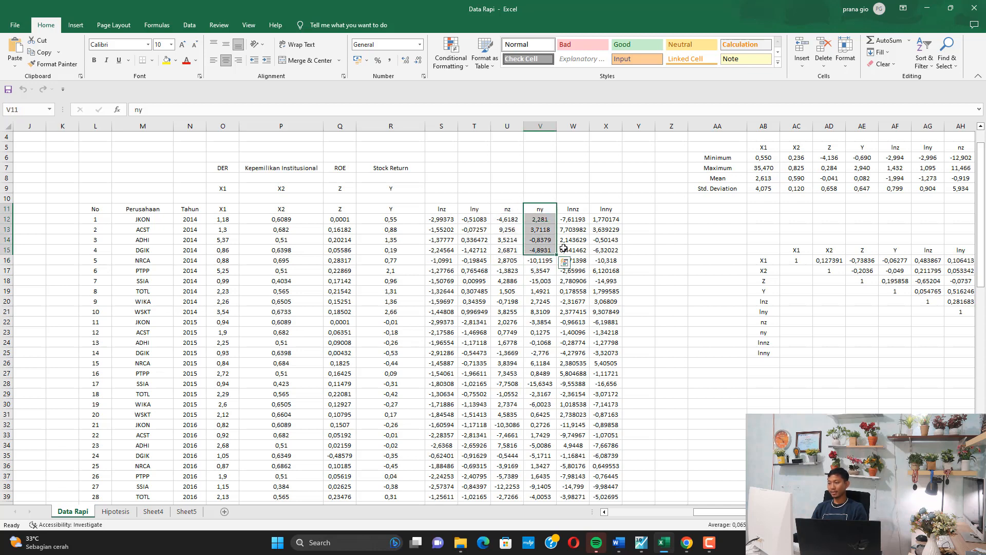
Step: Check the formulas behind the lnnz and lnny columns and compare them with the lnz and lny columns
drag(577, 210, 578, 220)
click(574, 217)
click(550, 110)
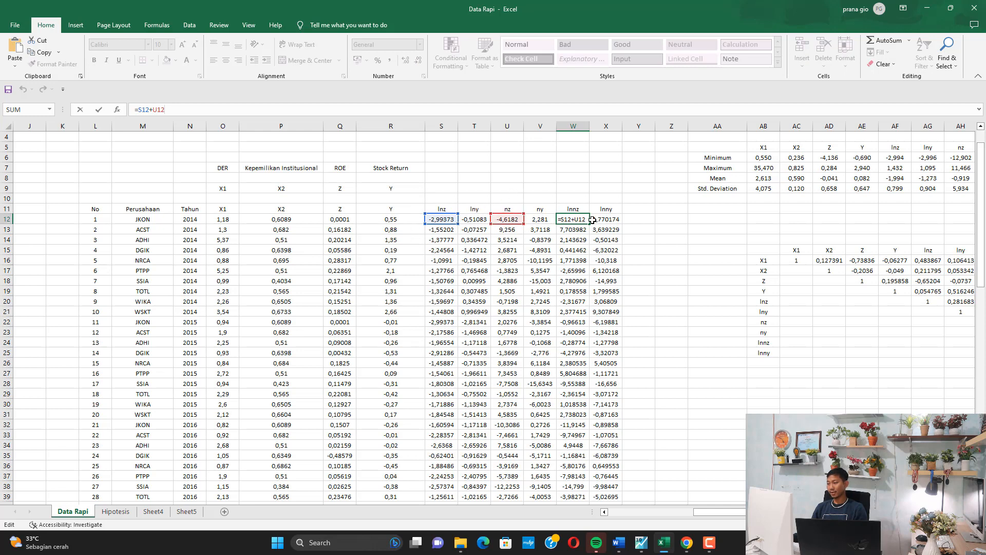
key(Return)
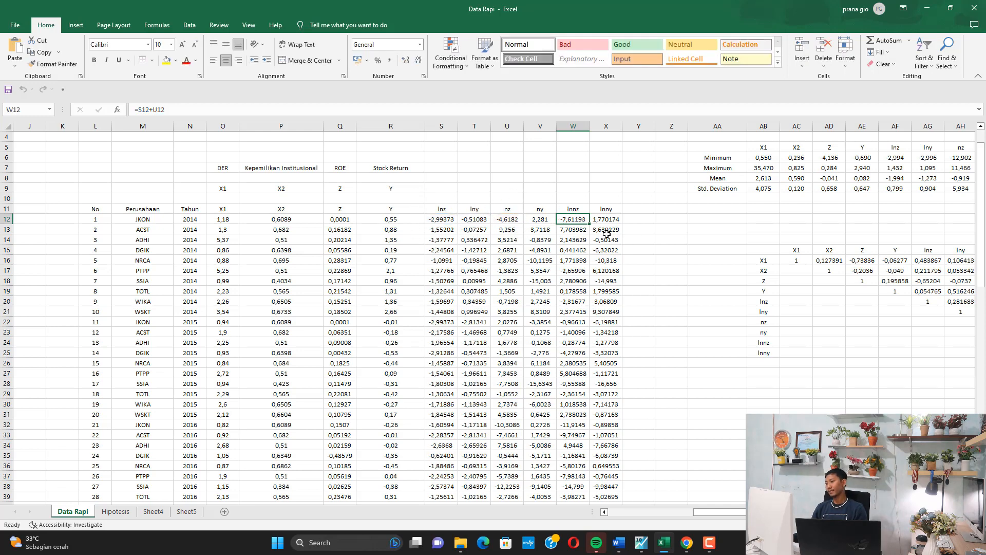
click(603, 220)
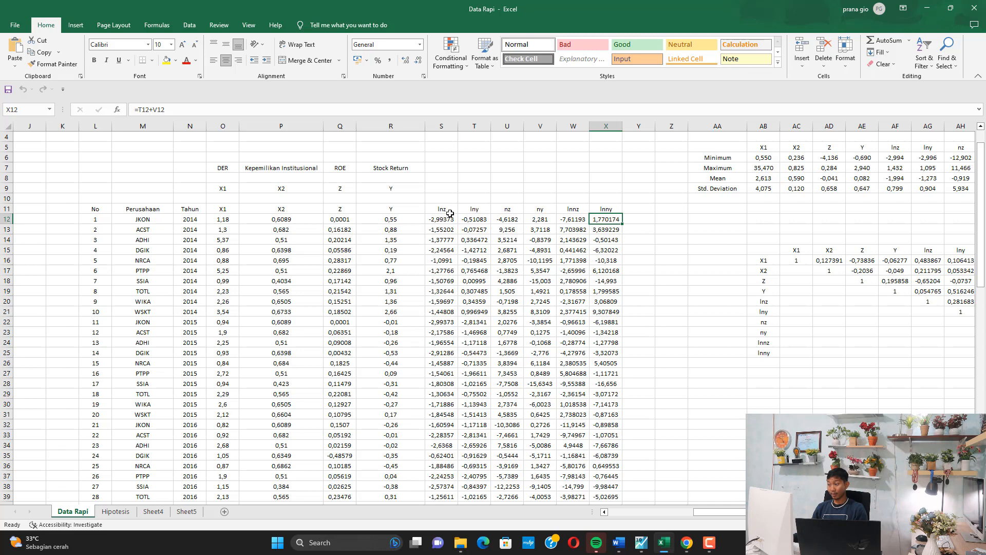
drag(444, 210, 473, 296)
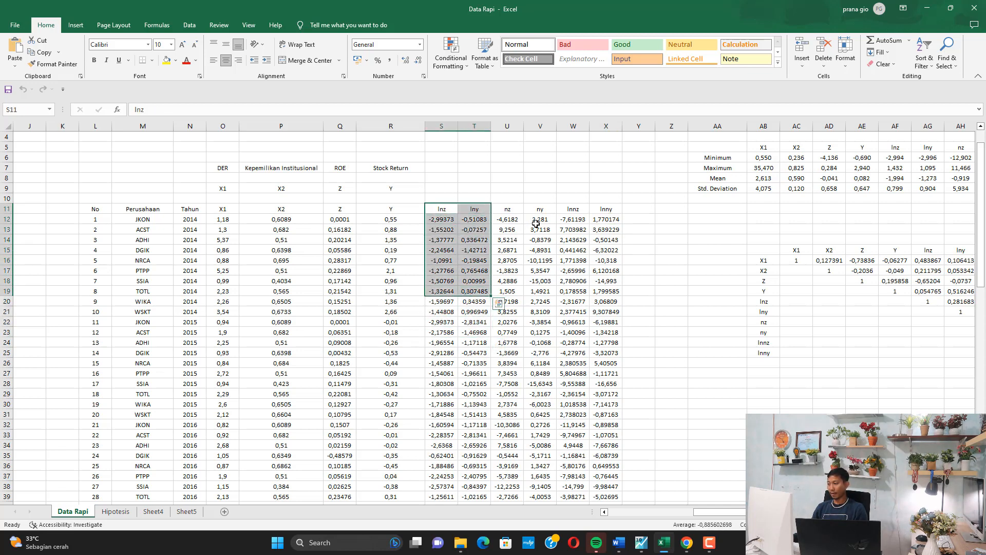
drag(565, 212, 614, 293)
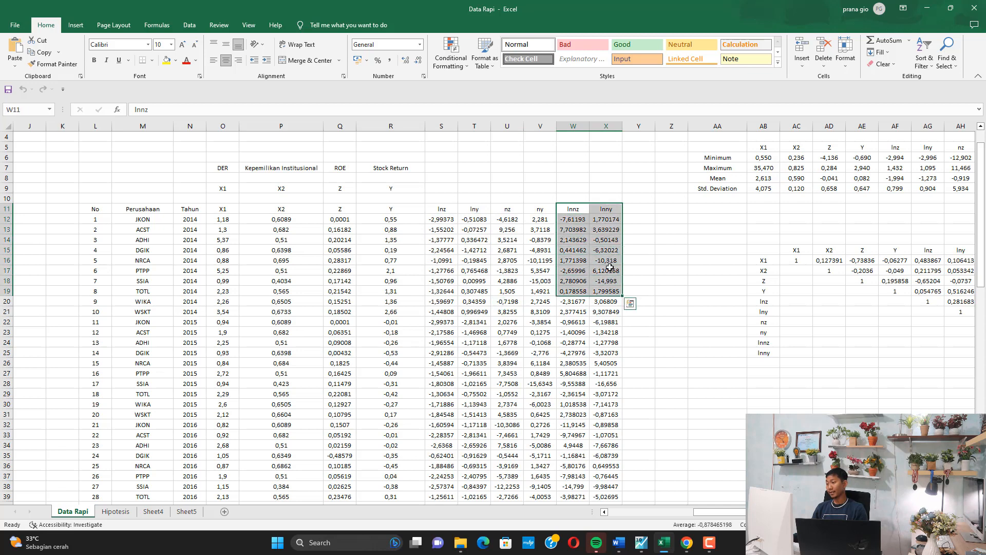
drag(587, 232, 608, 301)
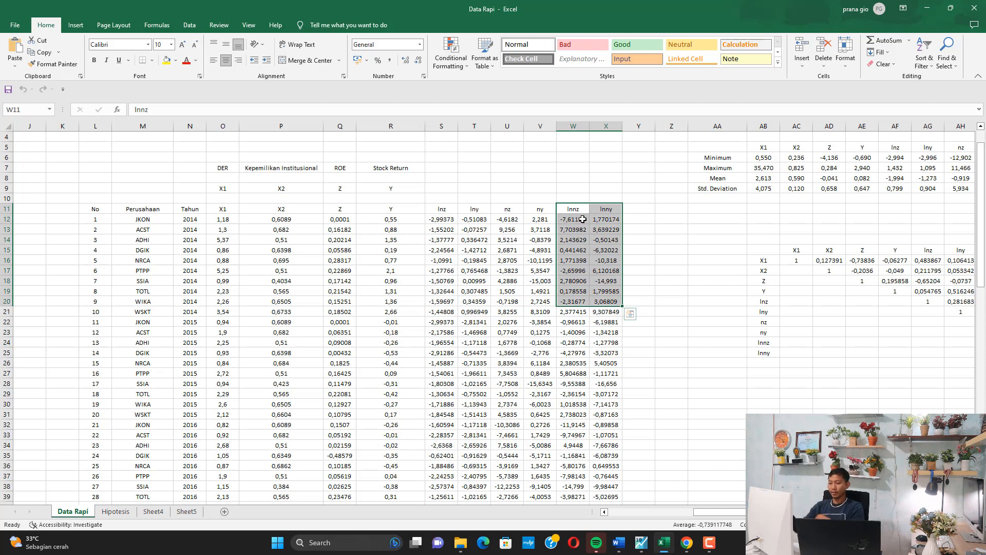
Step: Add a new worksheet after Sheet5 and center the contents of all its cells horizontally
click(186, 512)
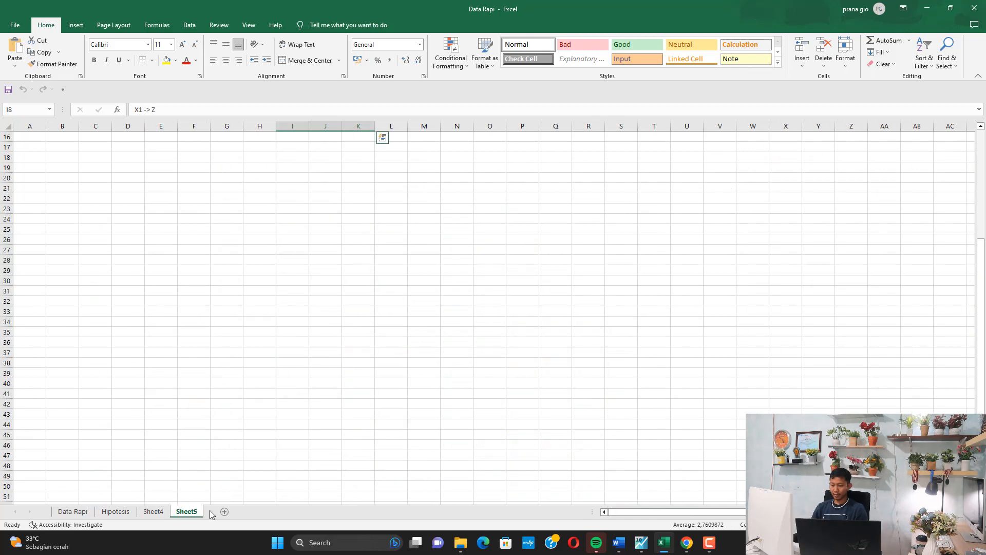
click(224, 512)
click(227, 209)
key(ctrl+a)
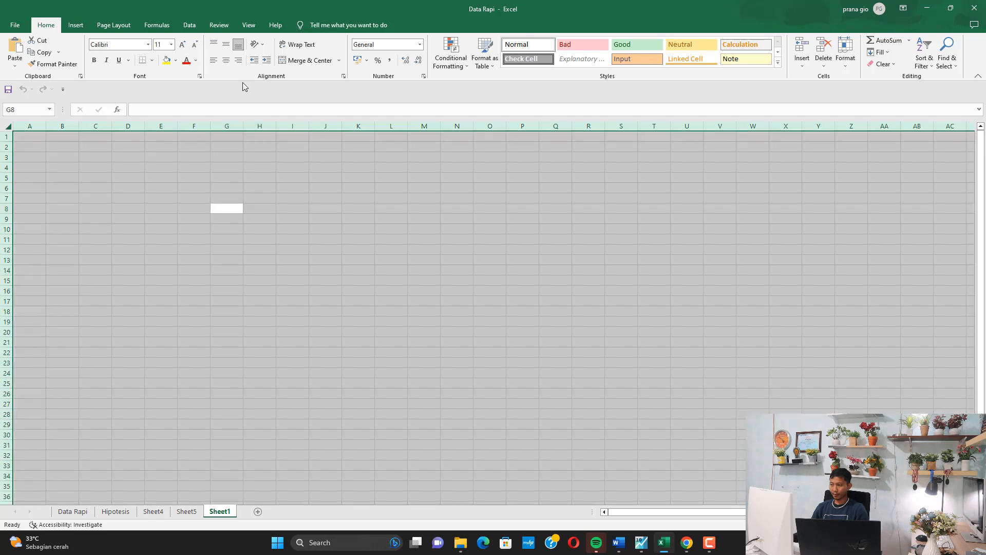
click(226, 60)
Step: Examine the Uji Normalitas table on the Hipotesis sheet, focusing on the probability for X1 dan X2 terhadap Z
click(153, 511)
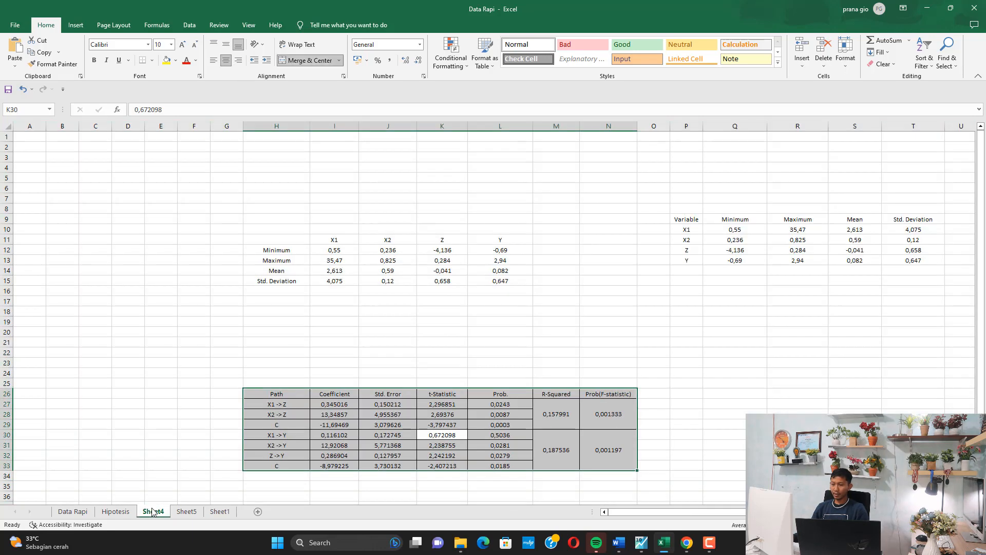
click(126, 511)
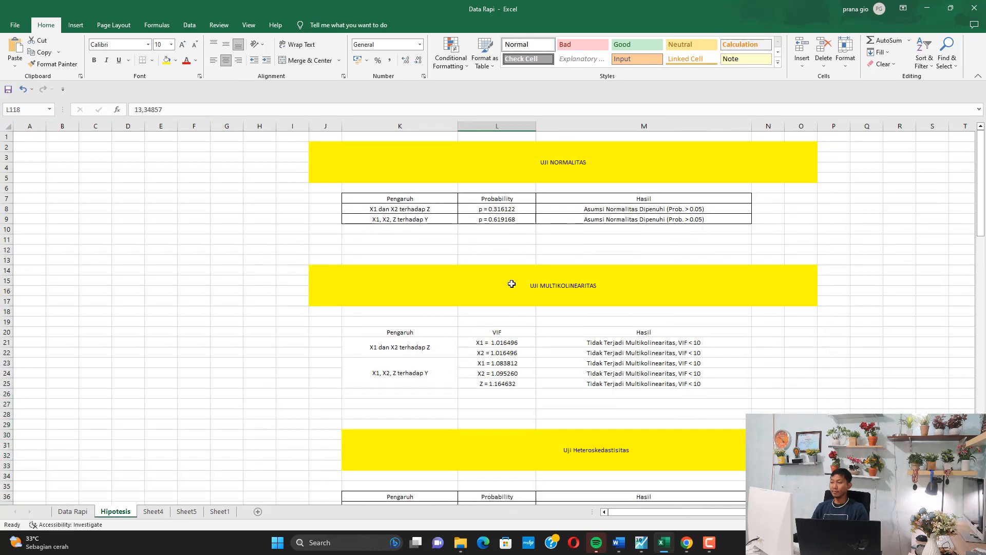
click(514, 161)
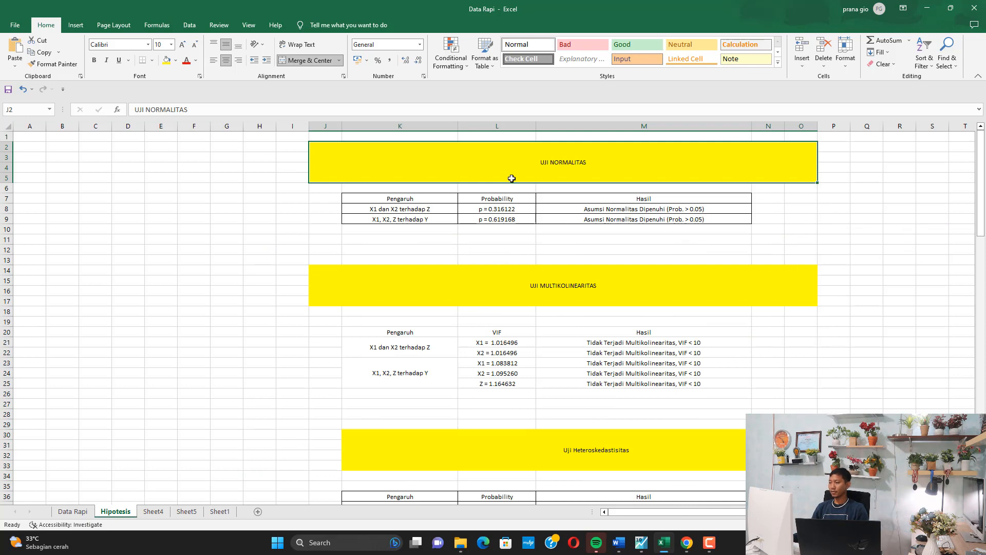
click(423, 208)
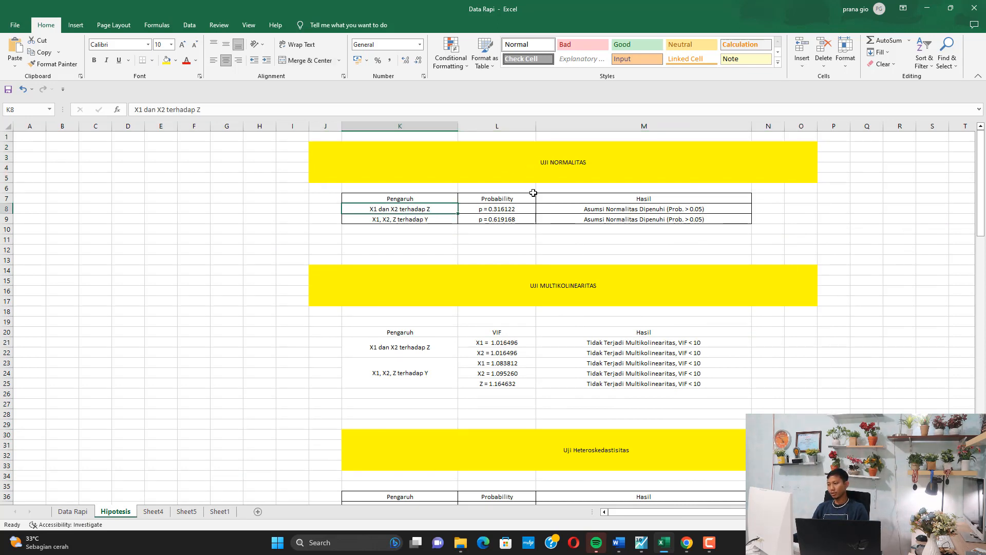
click(555, 165)
click(401, 210)
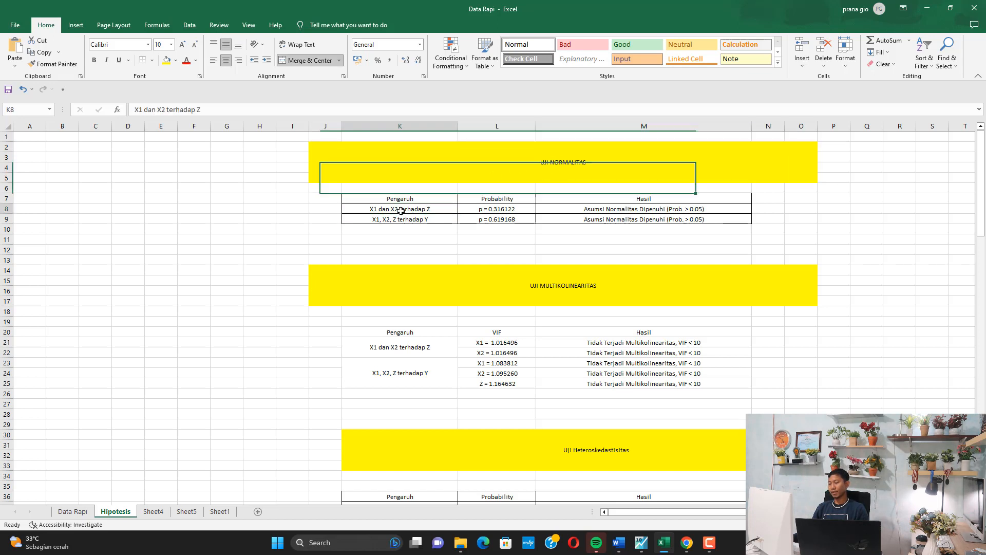
click(486, 208)
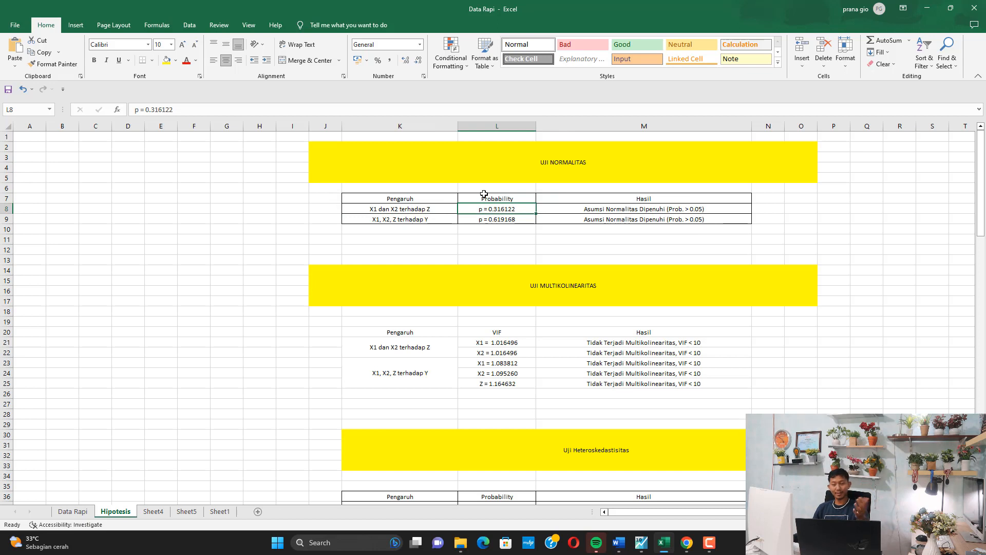
Step: Examine the normality probability for X1, X2, Z terhadap Y and the VIF values for both effects in the Uji Multikolinearitas table
click(383, 222)
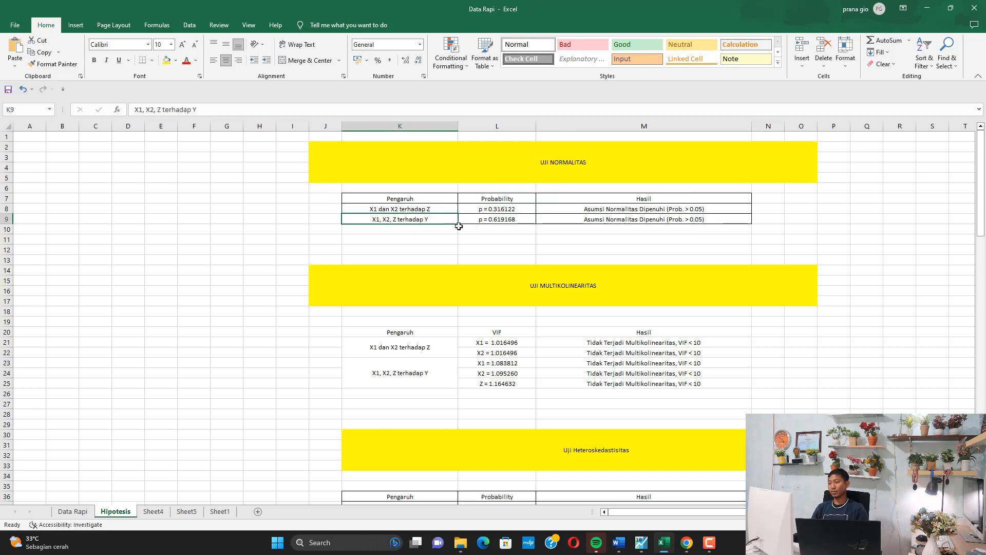
click(493, 220)
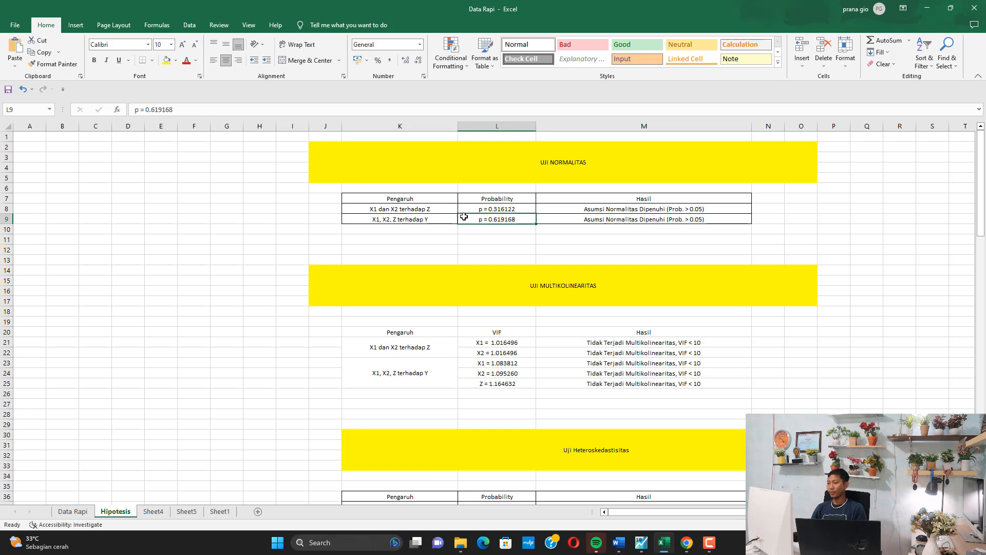
click(411, 349)
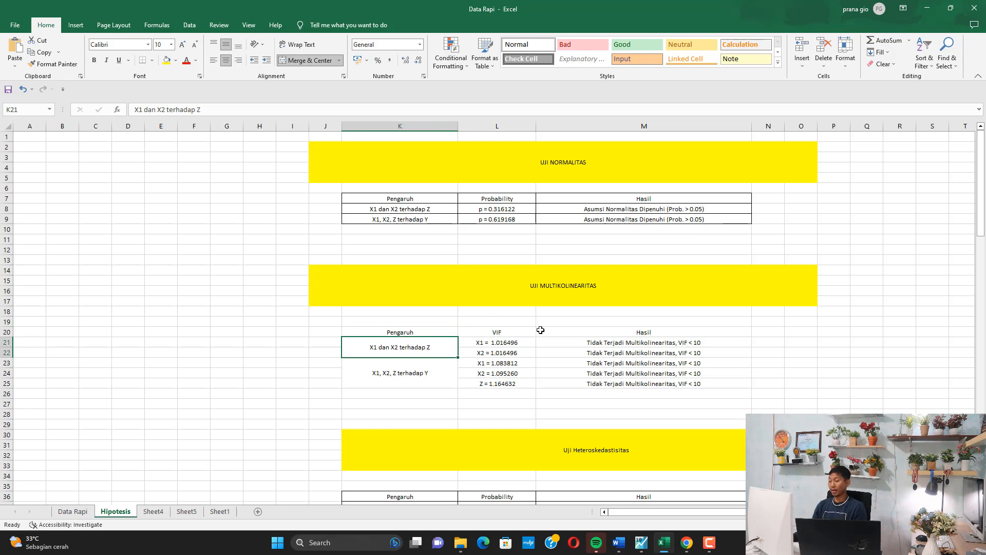
click(512, 344)
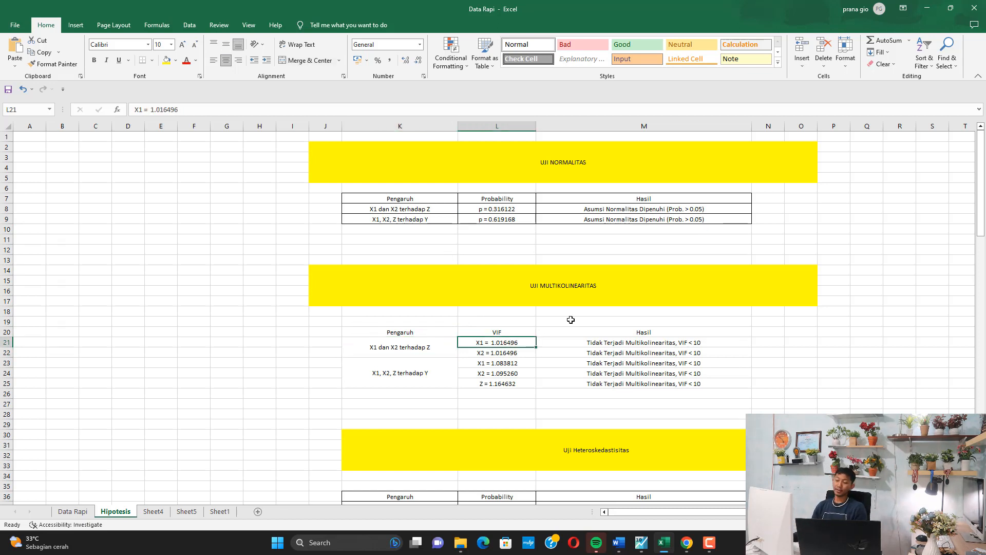
click(500, 354)
scroll(287, 330, down, 1)
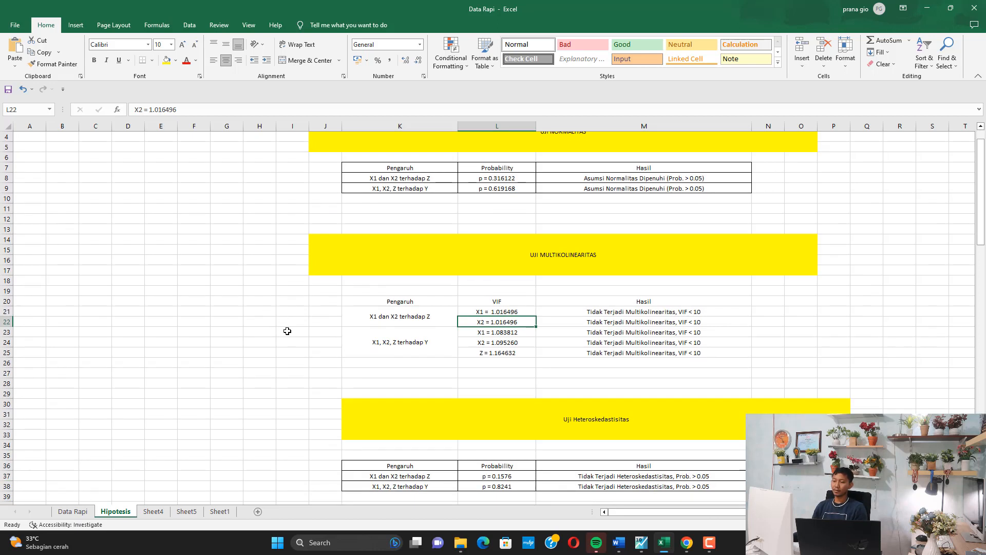
click(414, 344)
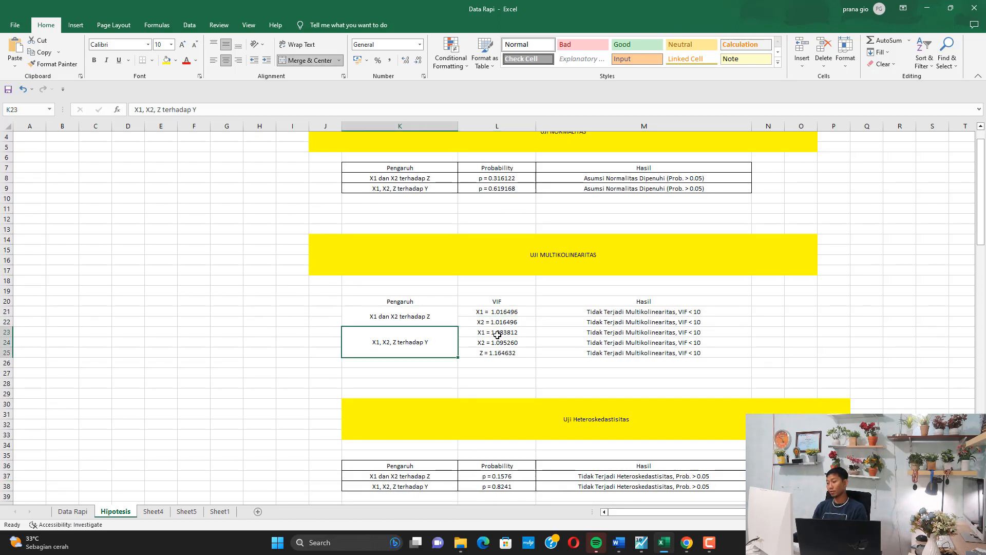
drag(500, 333, 496, 353)
Step: Examine the Uji Heteroskedastisitas probability for X1 dan X2 terhadap Z and look over the Uji Autokorelasi and Uji Chow tables
scroll(259, 316, down, 1)
scroll(258, 316, down, 7)
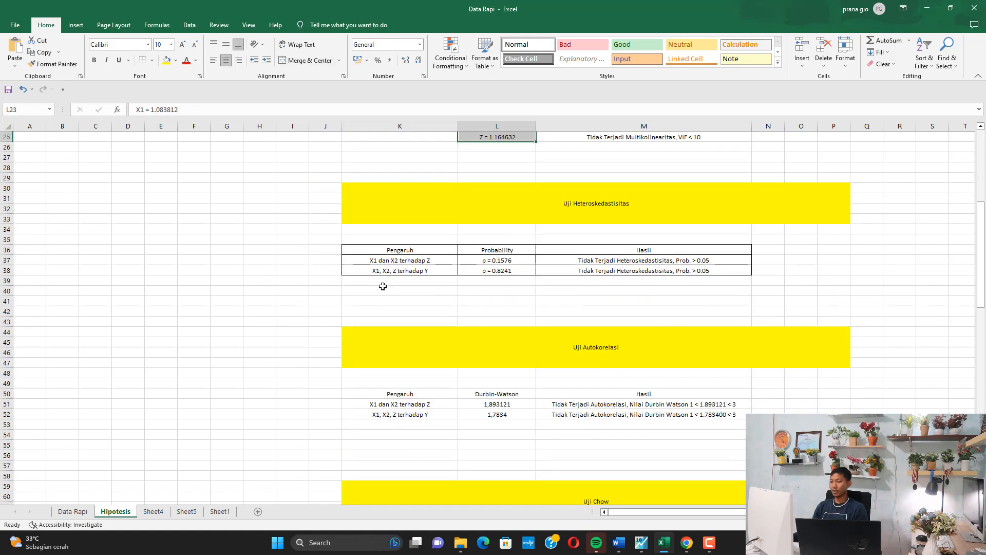
click(403, 262)
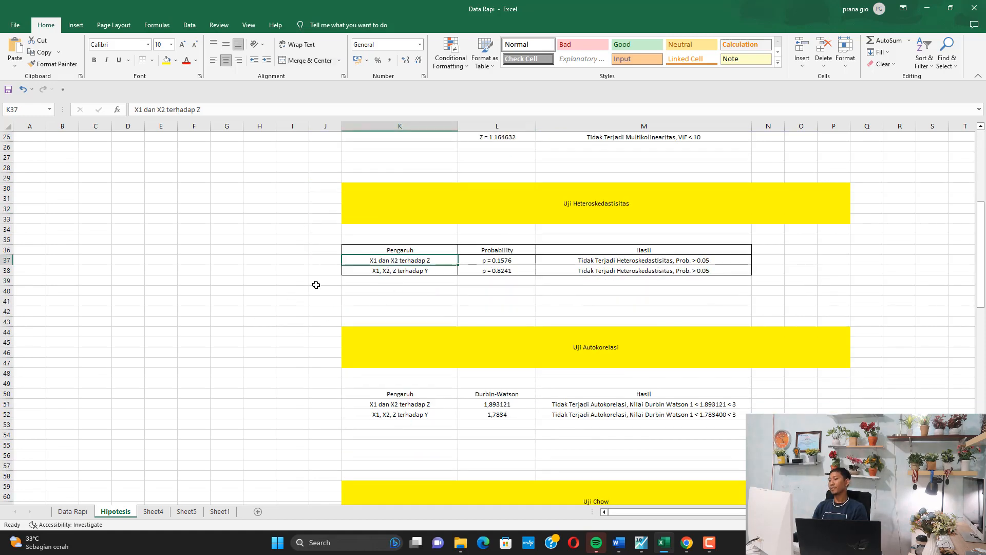
click(499, 262)
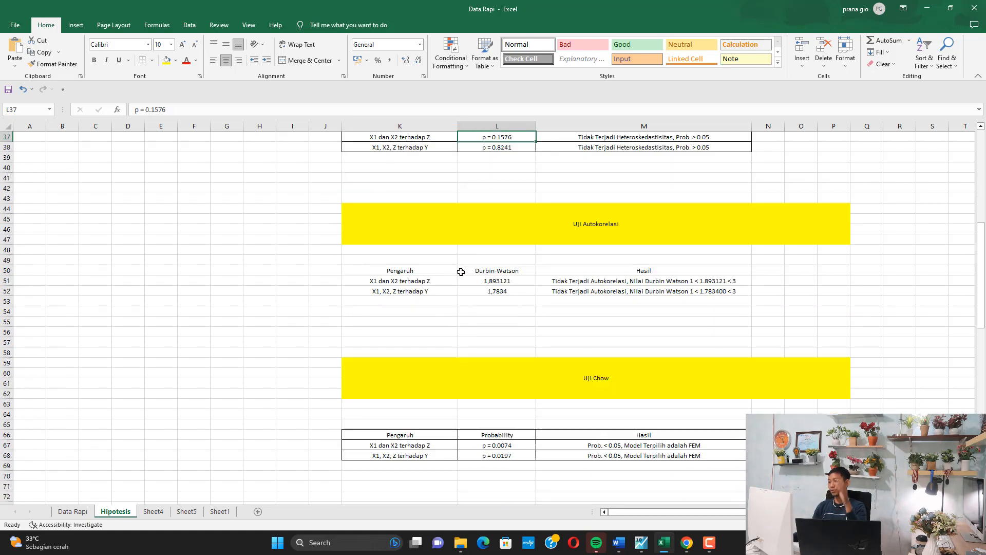
scroll(460, 273, down, 4)
scroll(460, 272, up, 12)
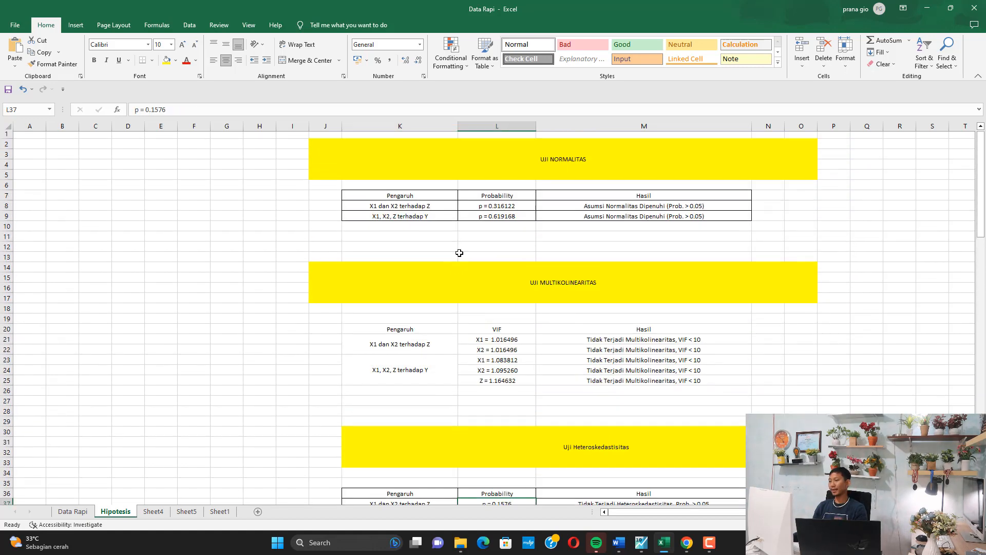
Step: Clear both probability values from the Uji Normalitas table
click(506, 207)
key(Delete)
key(Down)
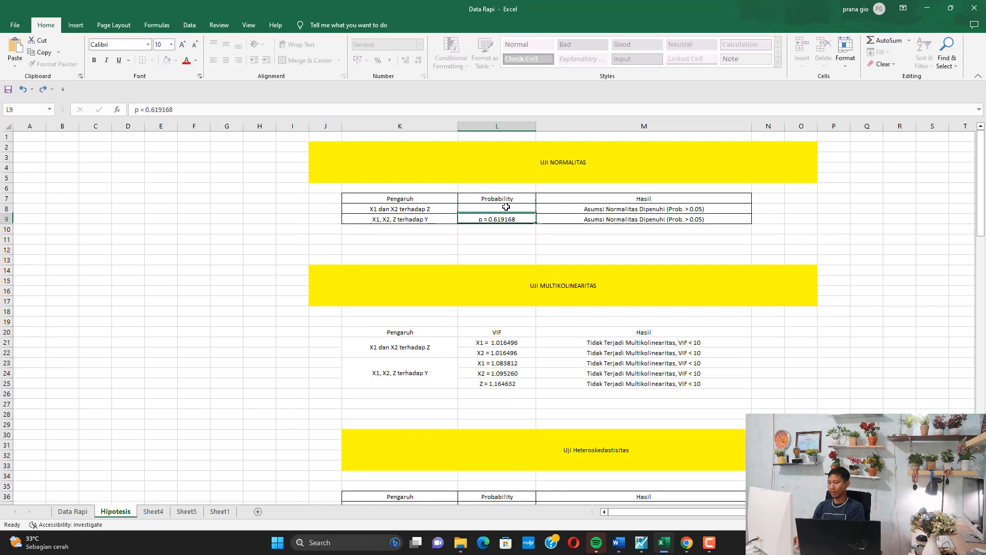
key(Delete)
key(Down)
key(Down)
key(Down)
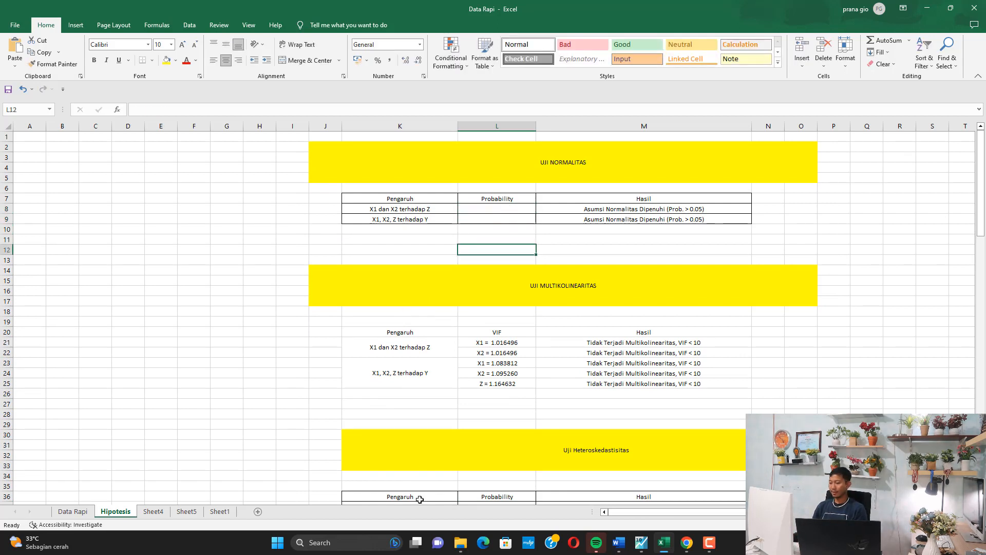
Step: Open the dpanel file from the MEDIASI\1 folder in Excel
click(461, 542)
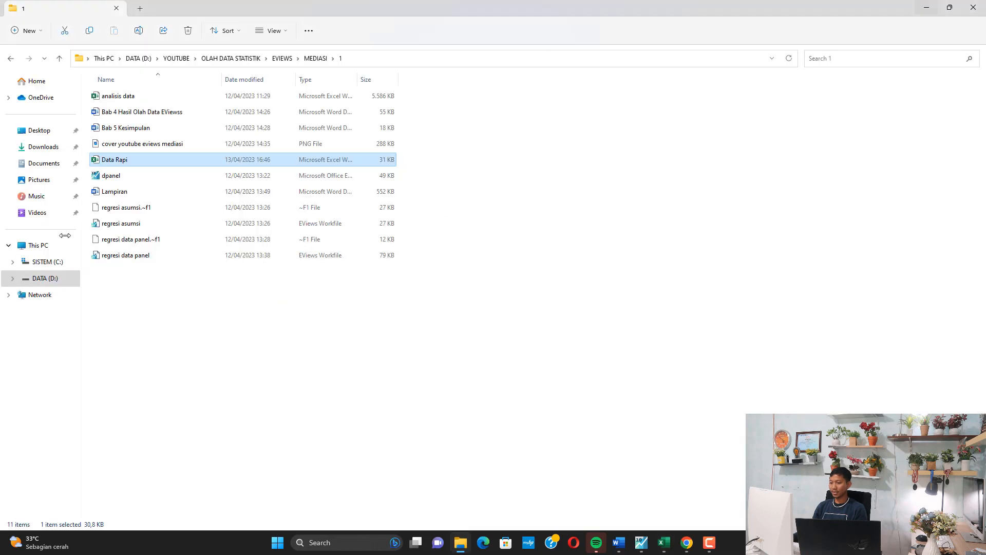
click(106, 177)
right_click(107, 178)
mouse_move(217, 234)
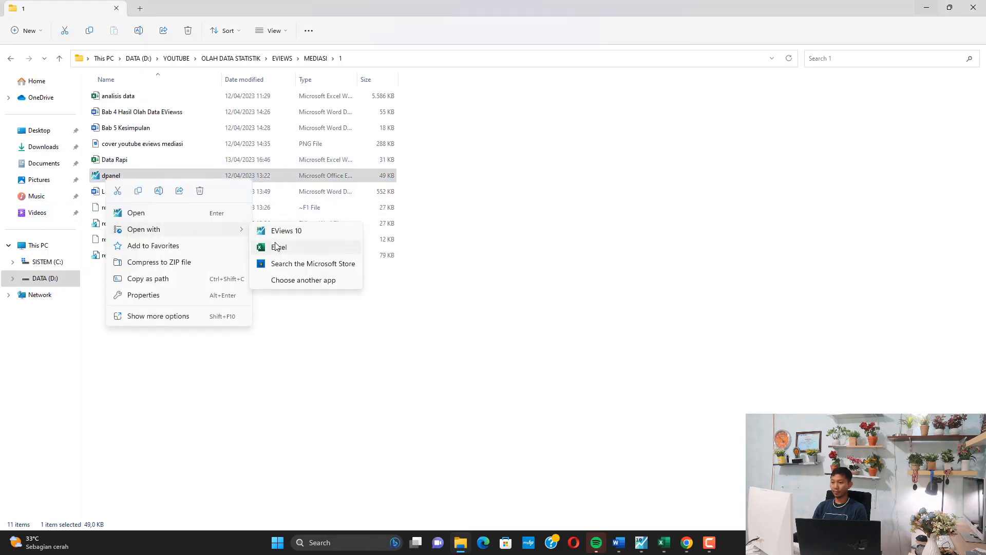
click(278, 248)
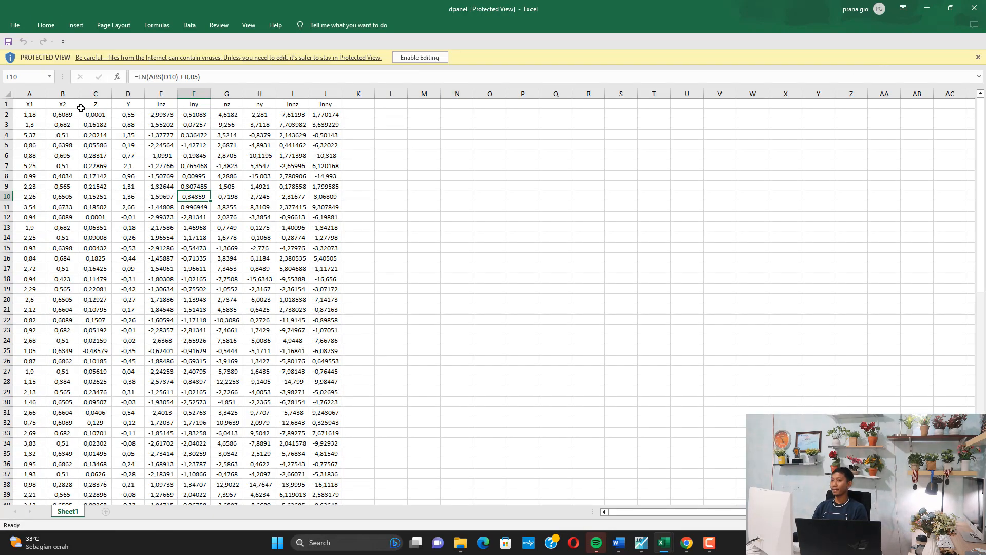
Step: Inspect the X1, X2, Z, Y and lnny columns in the dpanel sheet
drag(36, 104, 30, 146)
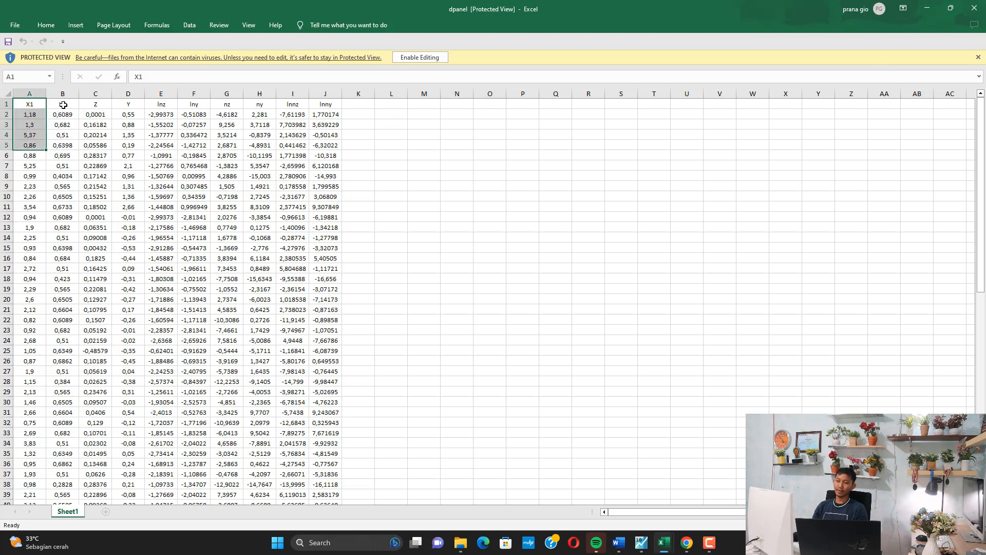
drag(63, 105, 58, 154)
drag(95, 104, 95, 156)
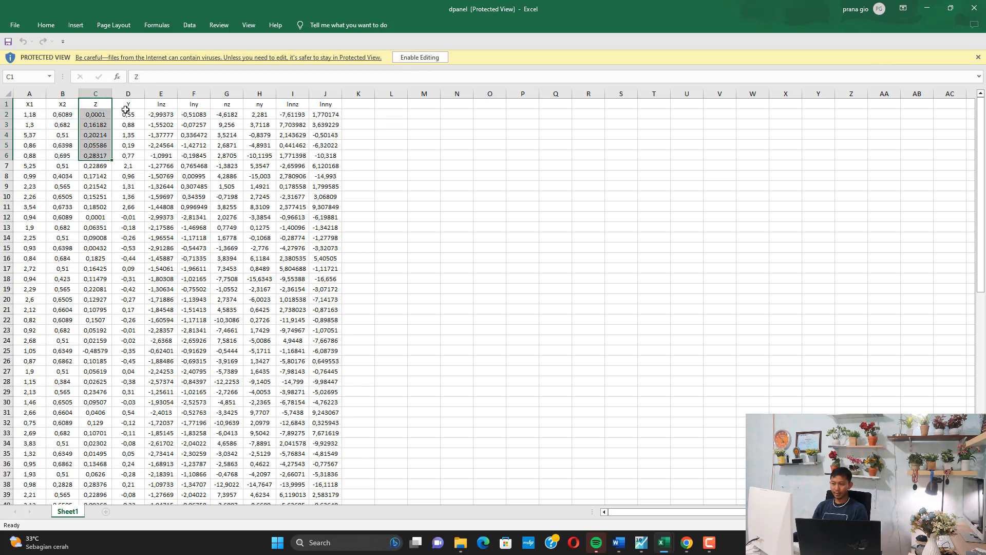
drag(125, 107, 128, 155)
drag(331, 106, 326, 155)
Step: Check the dpanel data from its header row to its last record, and close the file
scroll(43, 215, down, 20)
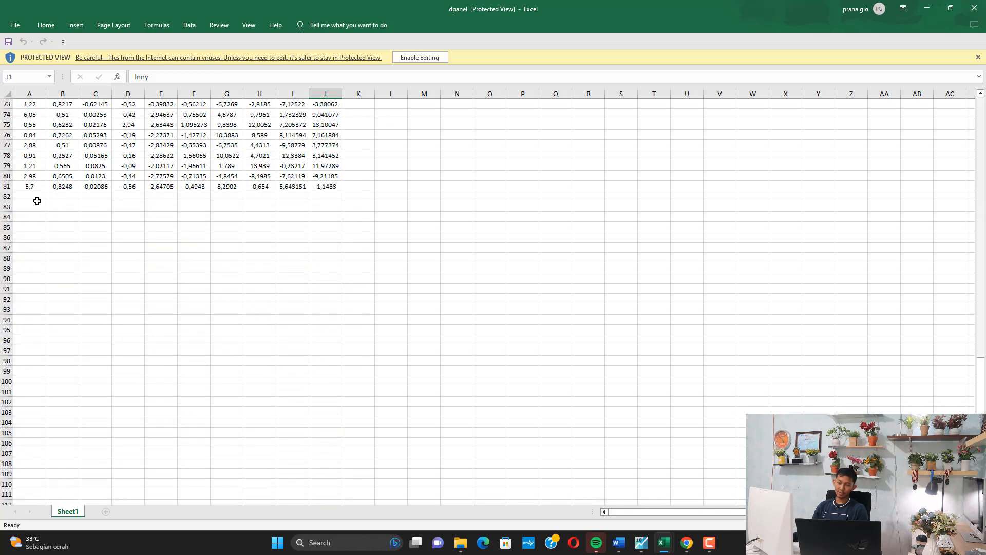
click(29, 187)
scroll(21, 179, up, 17)
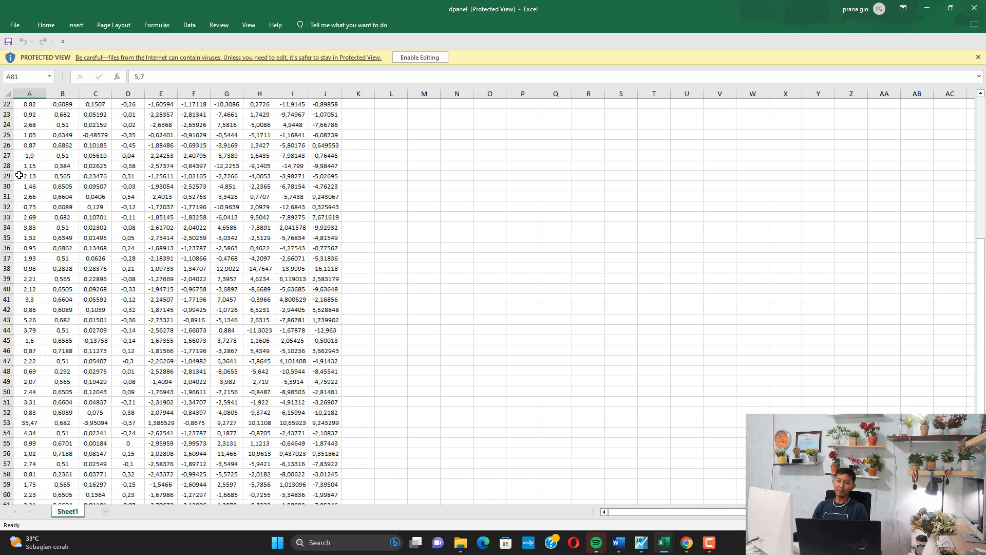
scroll(19, 175, up, 7)
click(21, 104)
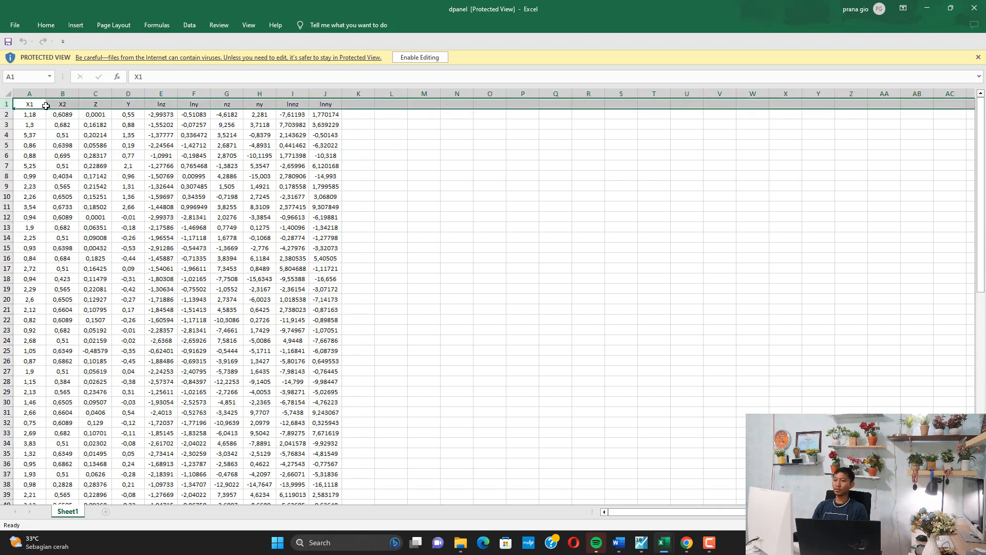
scroll(53, 222, down, 6)
scroll(53, 221, down, 15)
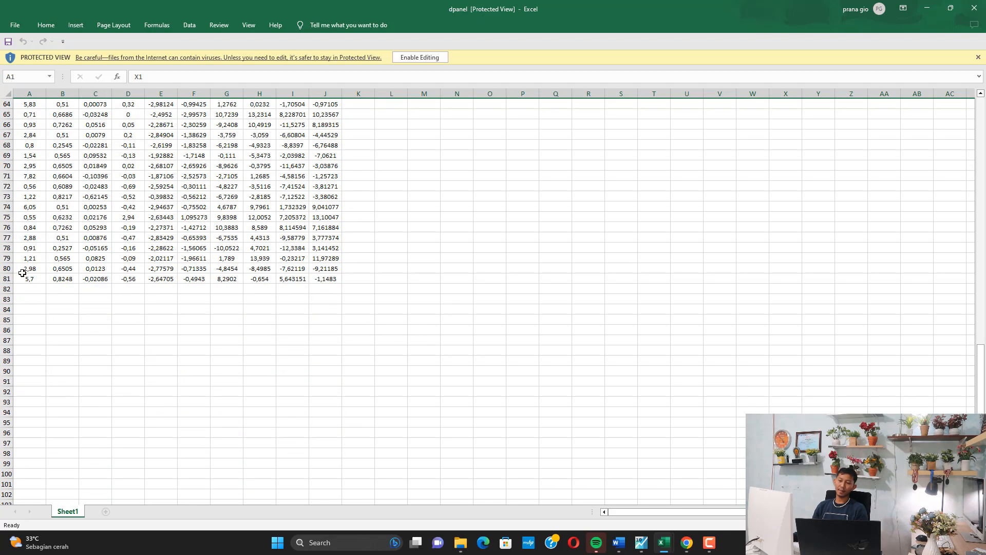
click(973, 9)
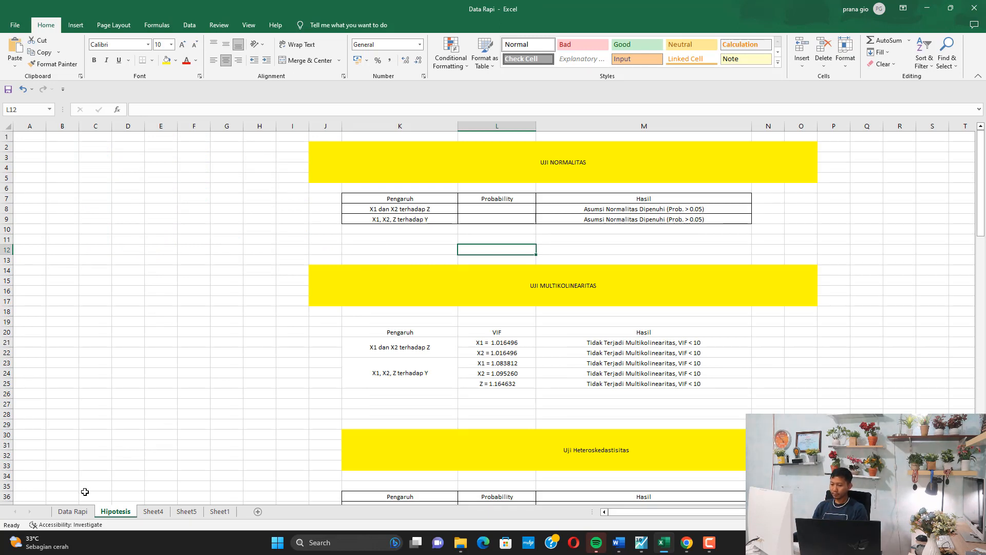
Step: Examine the start and end years and the _1 to _10 identifiers on the Data Rapi sheet
click(73, 511)
drag(707, 511, 579, 511)
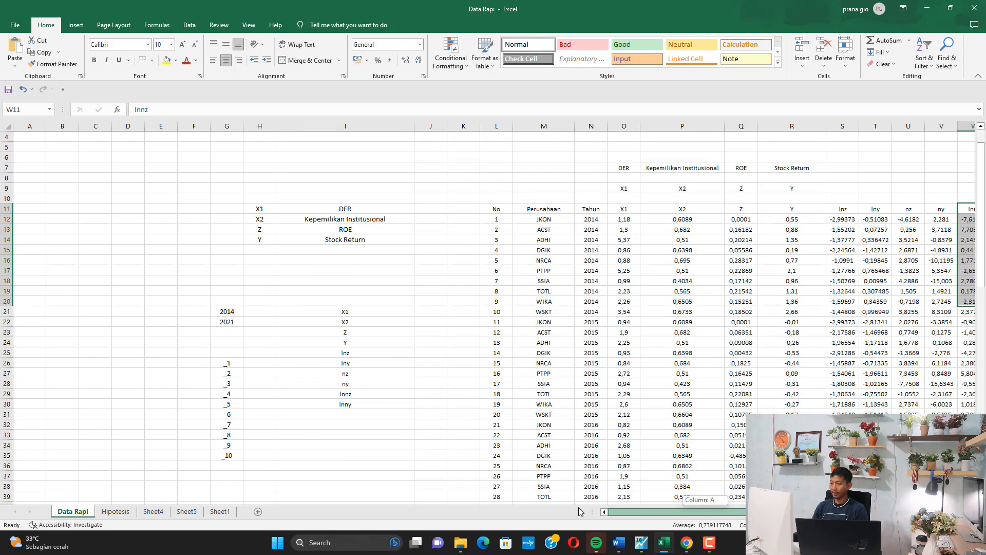
click(233, 312)
click(232, 323)
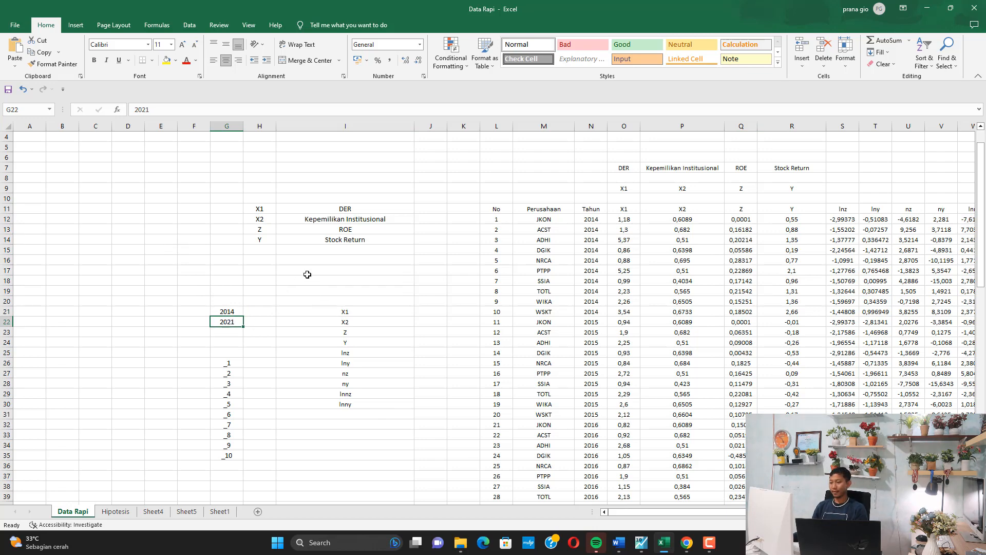
scroll(307, 274, down, 4)
drag(234, 239, 227, 331)
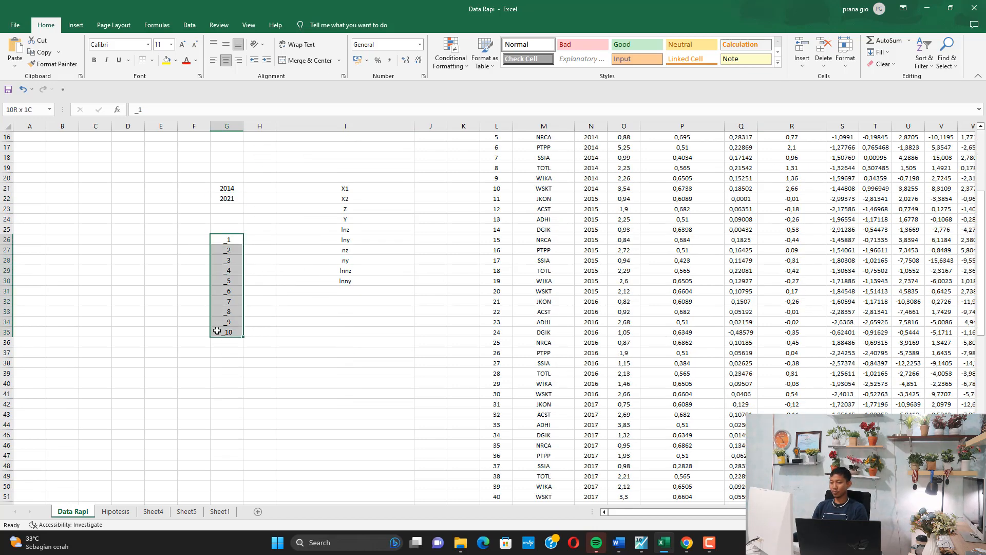
Step: Fill the No and Perusahaan cells of entries 1–10 with yellow and those of entries 11–20 with light blue
scroll(650, 223, up, 4)
drag(499, 220, 565, 415)
click(166, 60)
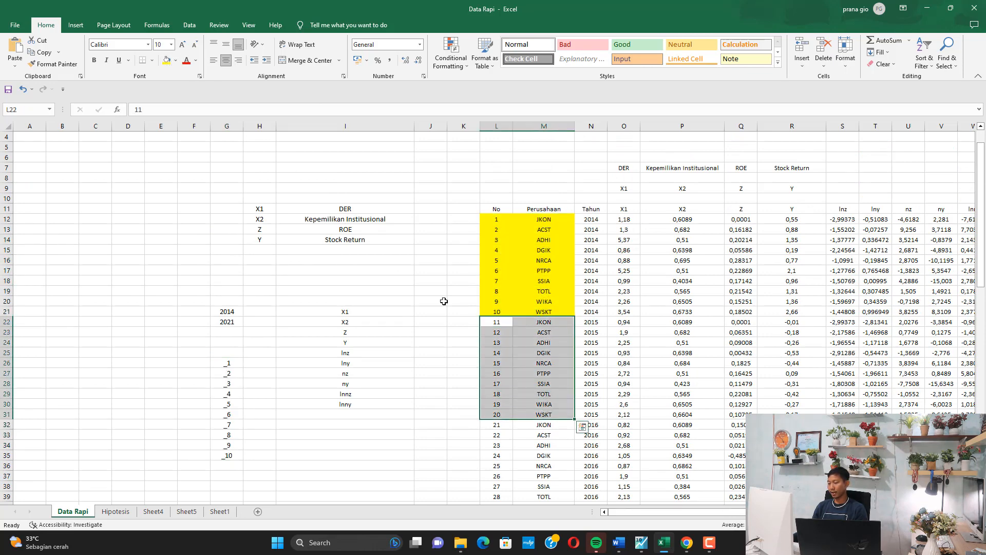
click(176, 61)
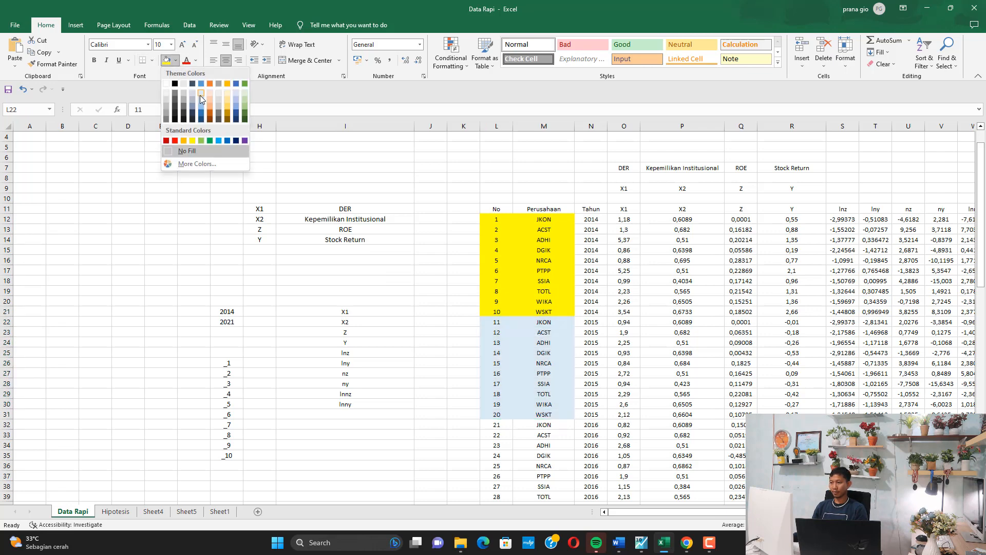
click(197, 96)
Step: Compare the _1 to _10 identifiers with the repeating company rows, and check the table through its last record
drag(233, 366, 229, 456)
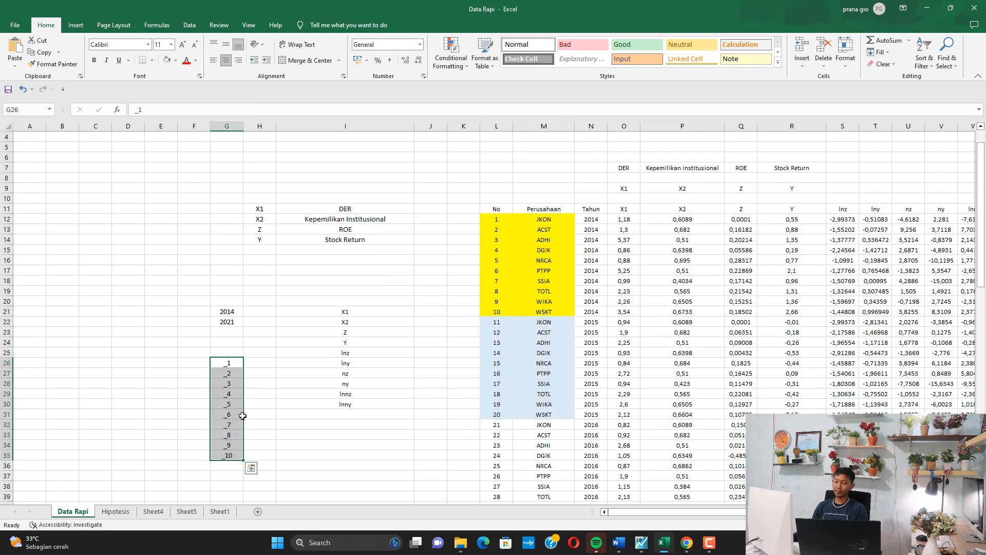
click(392, 246)
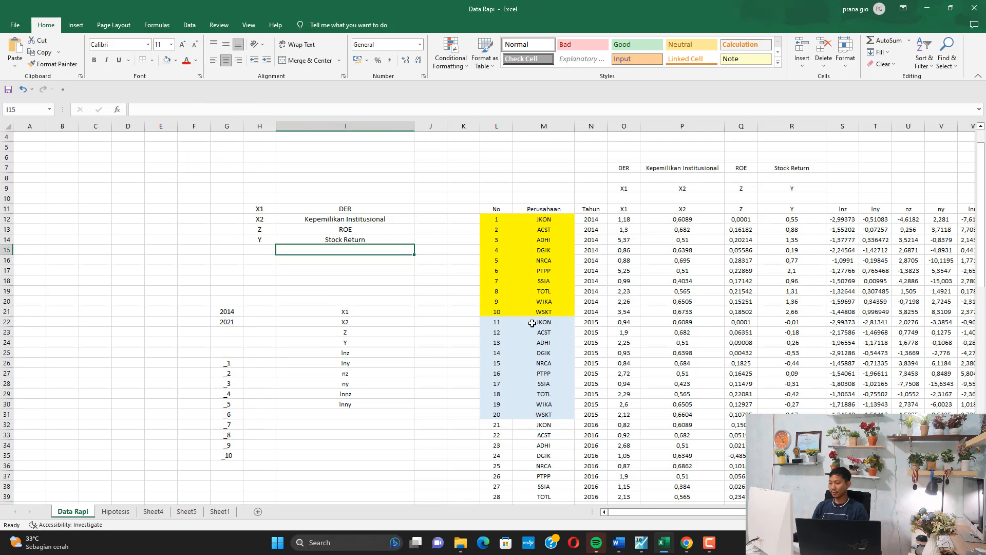
scroll(560, 338, down, 6)
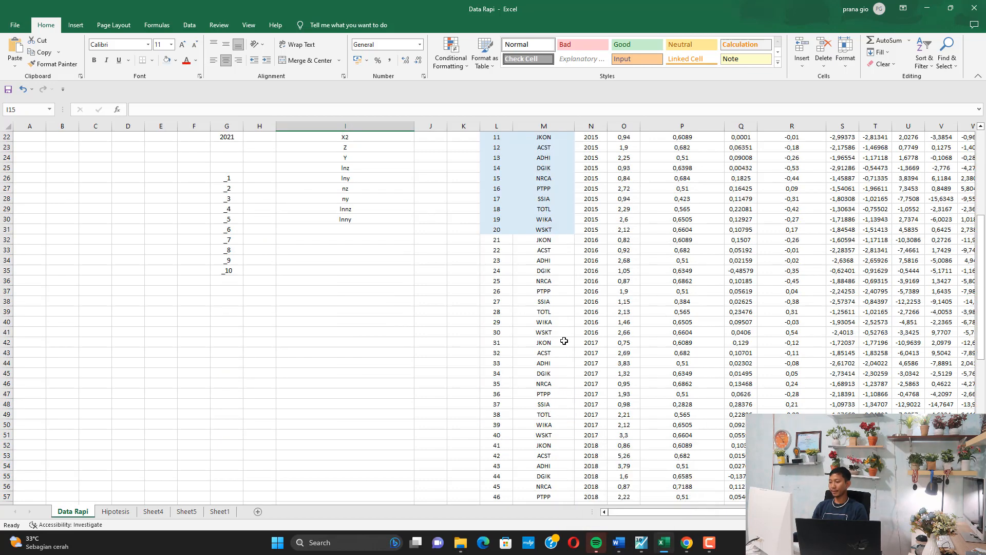
click(558, 339)
scroll(558, 339, down, 6)
scroll(559, 340, down, 10)
click(492, 353)
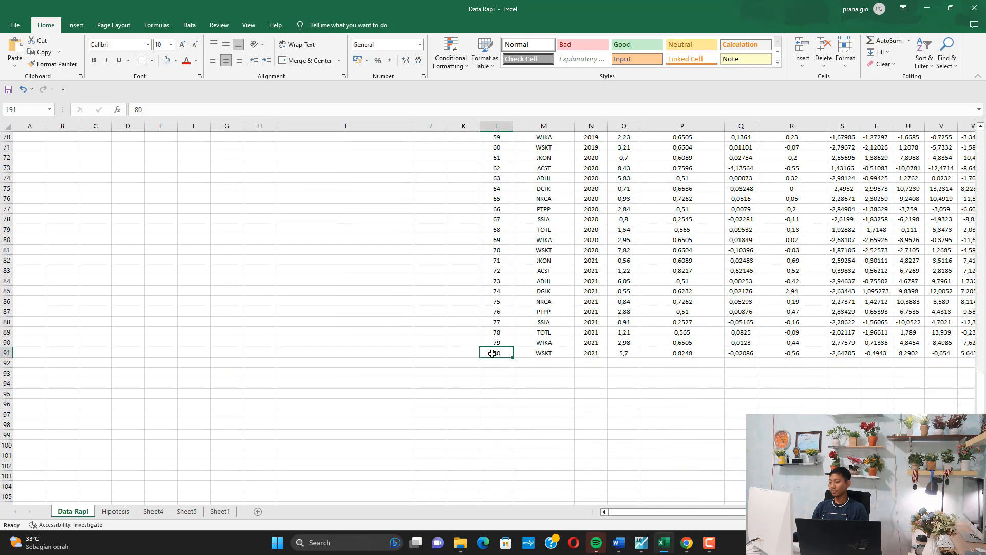
Step: Switch to Word and view the Lampiran document with the test outputs
click(460, 542)
mouse_move(622, 547)
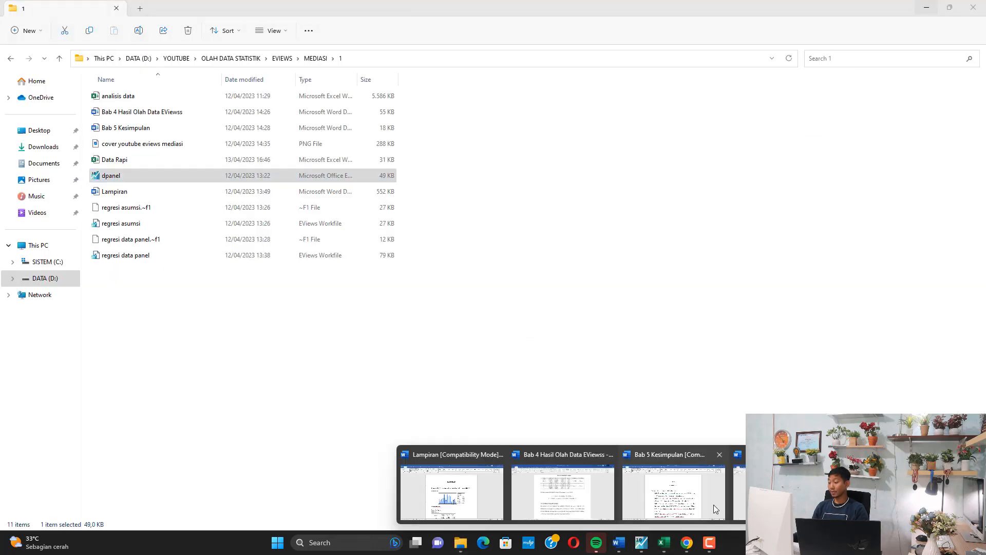
click(452, 488)
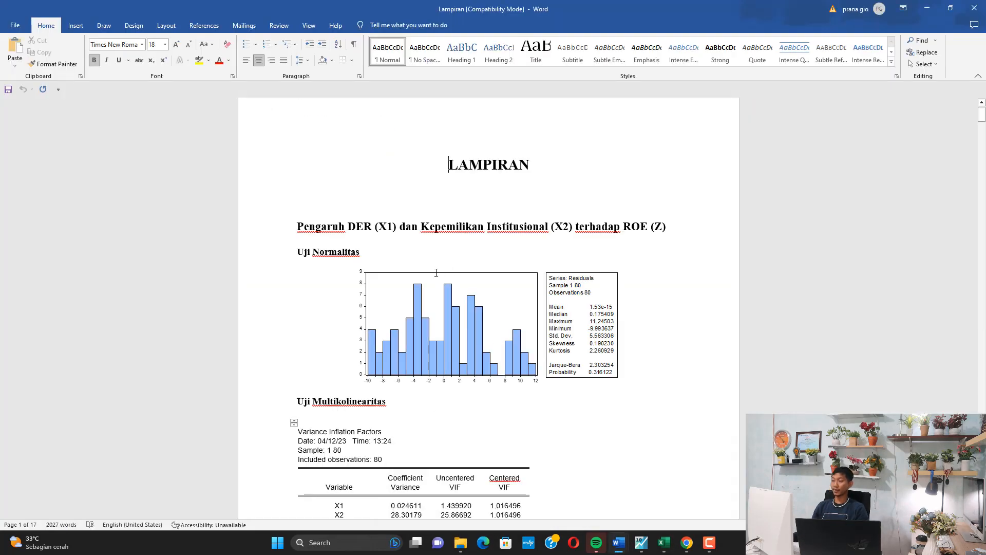
Step: Switch to EViews, create an Unstructured / Undated workfile with 80 observations, and maximize its window
mouse_move(642, 543)
click(621, 485)
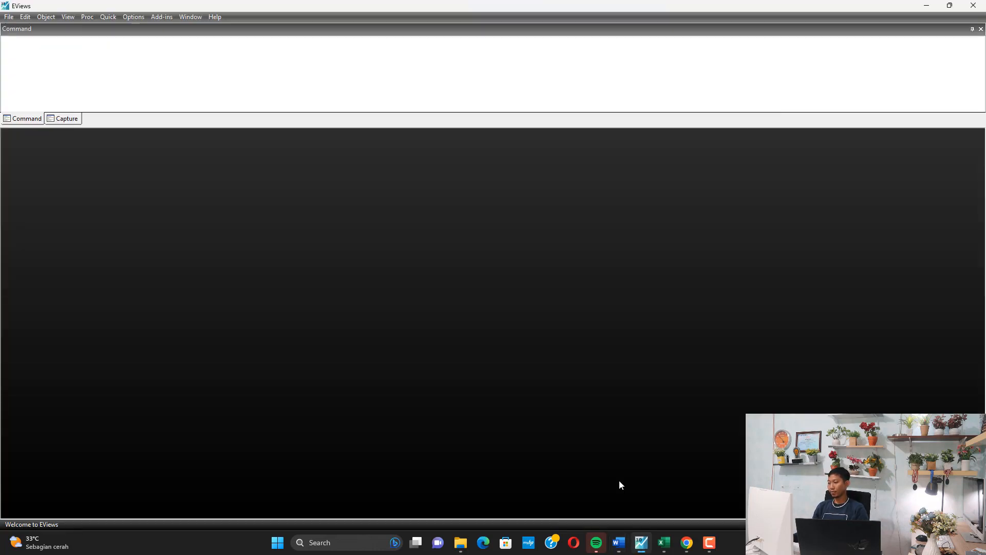
click(8, 16)
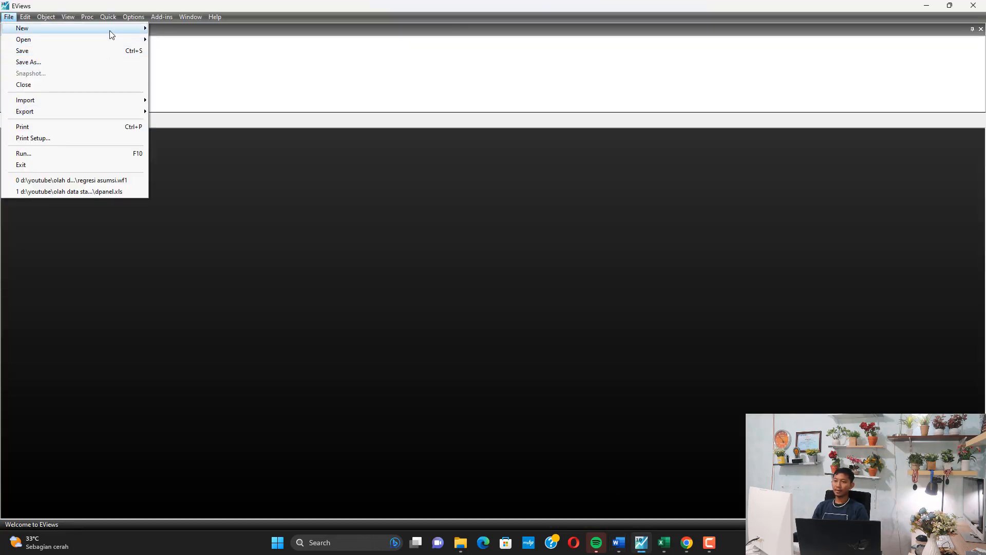
click(174, 29)
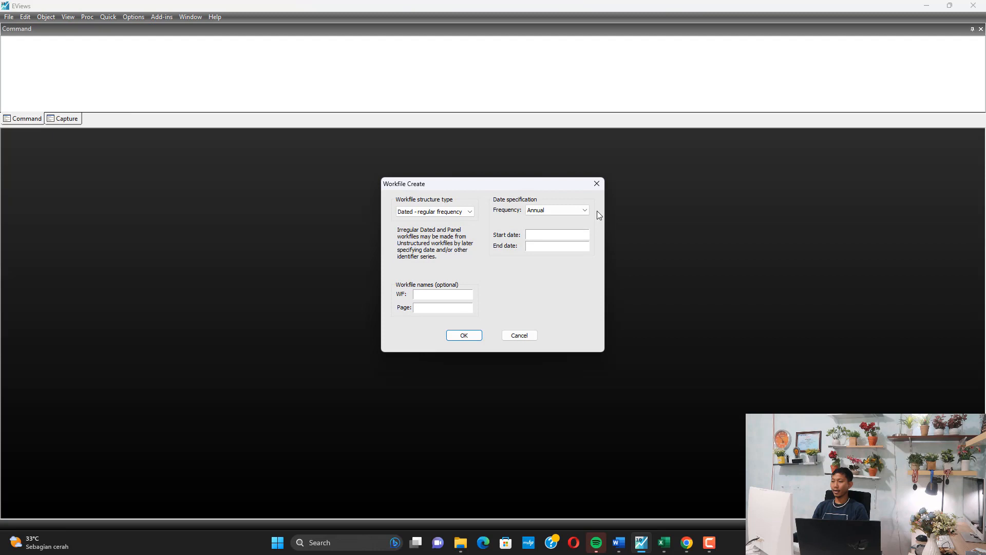
click(445, 212)
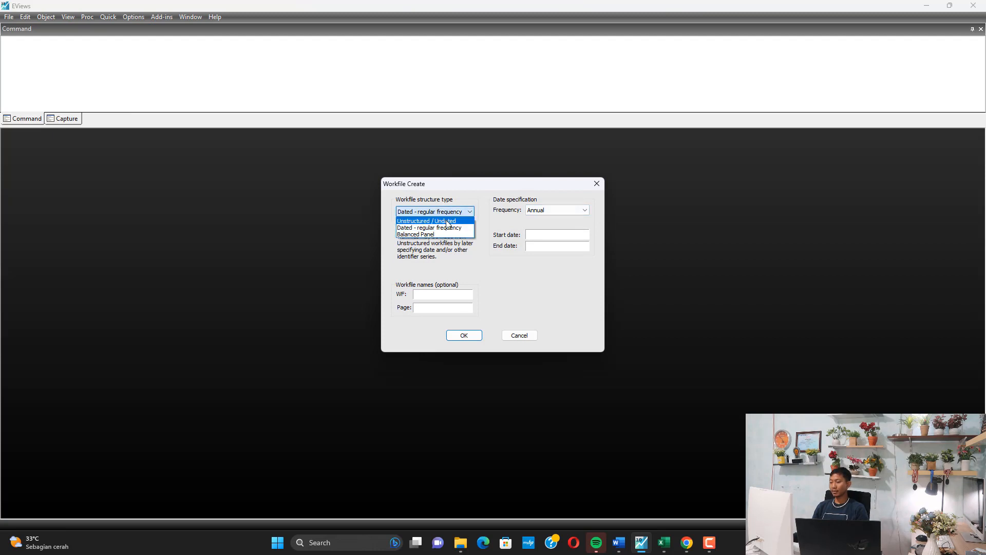
click(446, 221)
click(551, 211)
text(8)
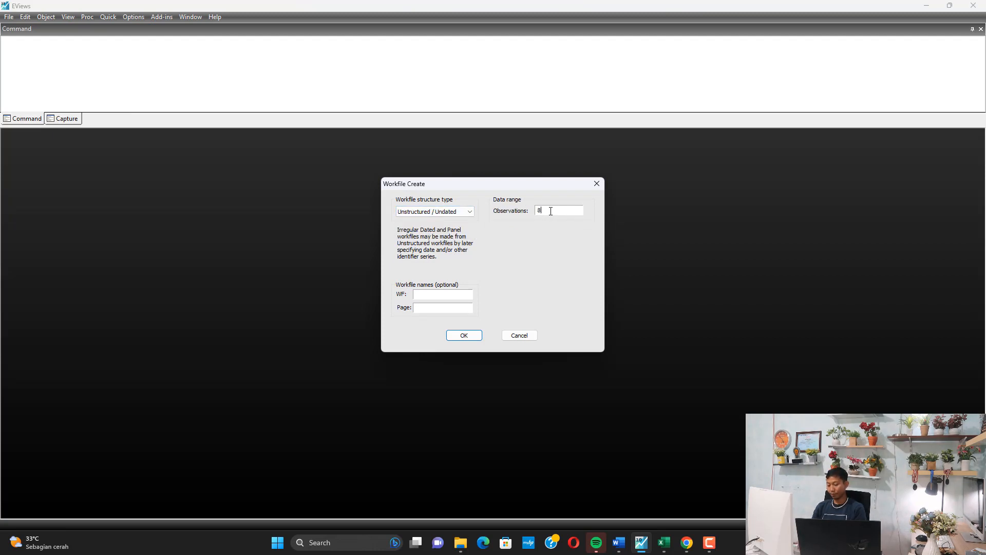
text(0)
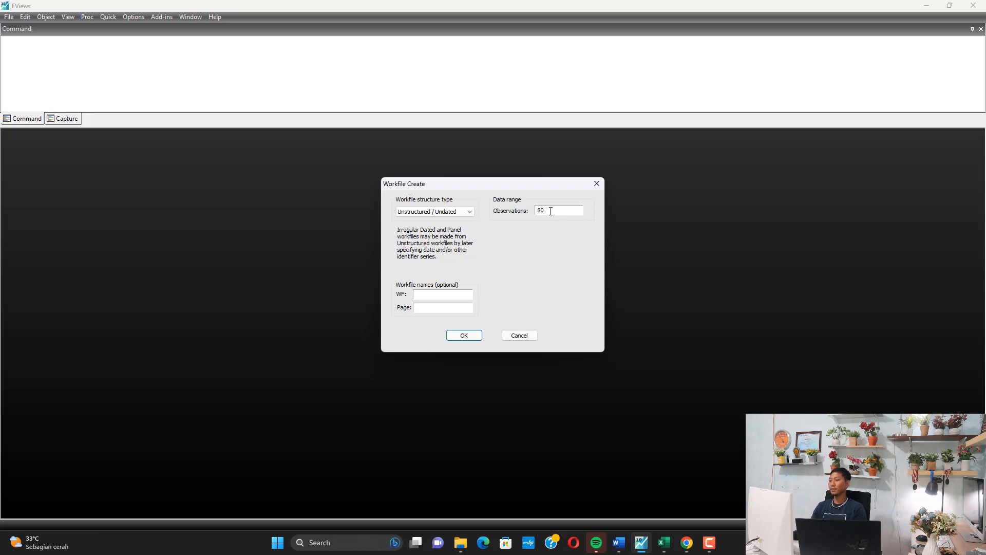
click(452, 338)
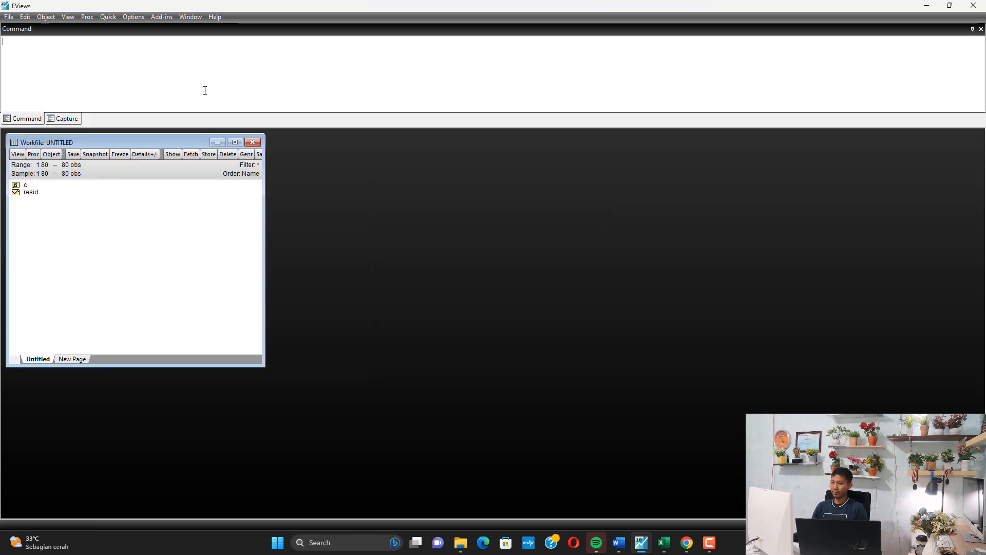
click(229, 145)
Step: Start importing from a file and browse to D:\YOUTUBE\OLAH DATA STATISTIK\EVIEWS\MEDIASI\1
click(17, 17)
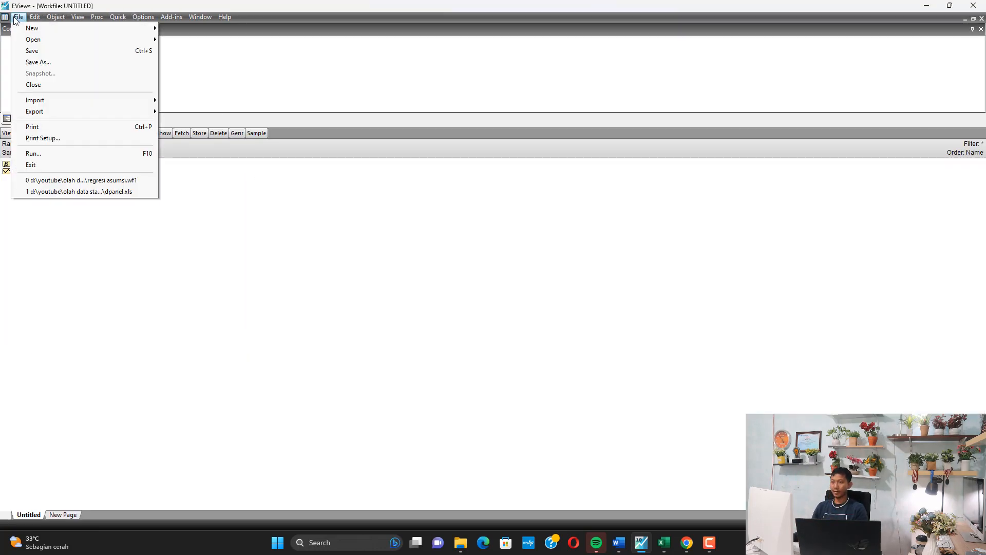
mouse_move(134, 101)
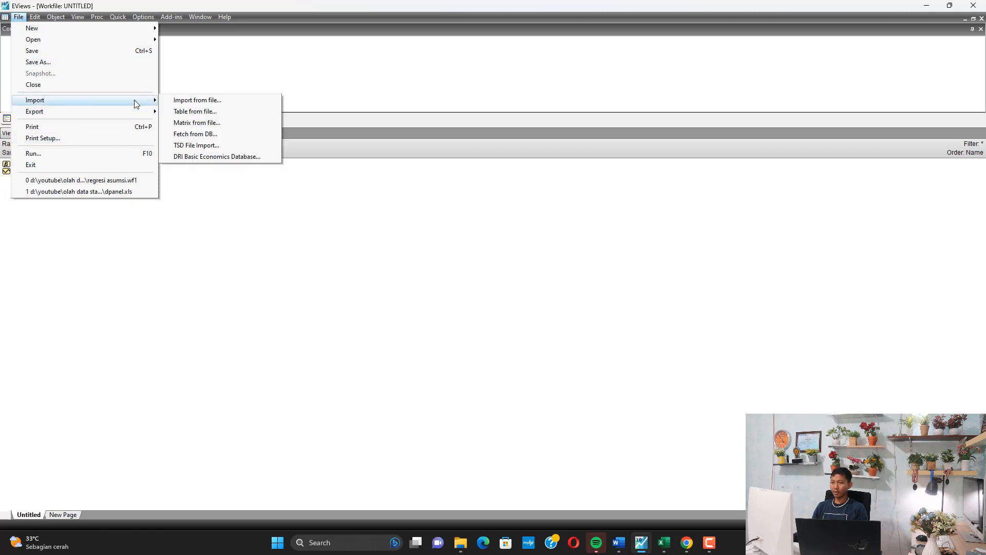
click(200, 102)
scroll(378, 280, down, 2)
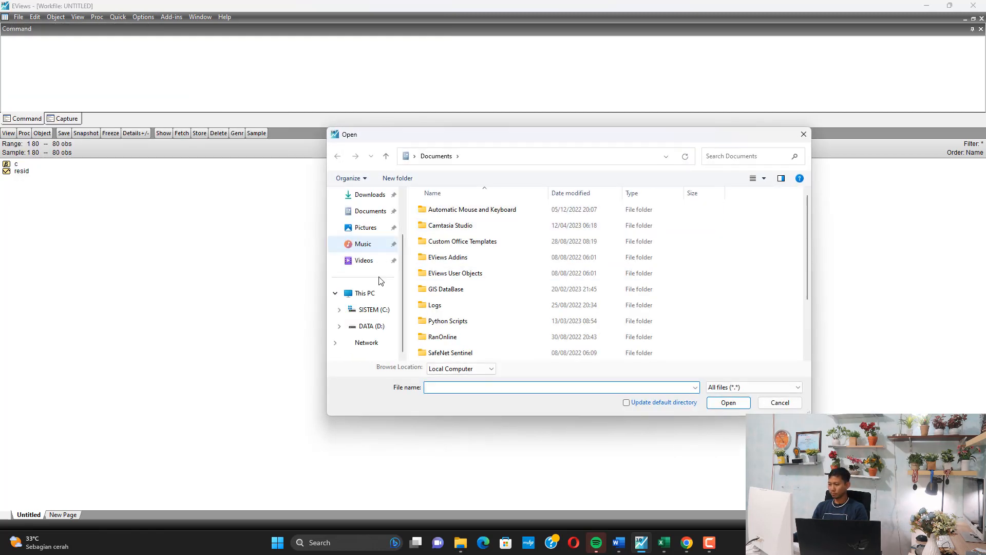
click(380, 311)
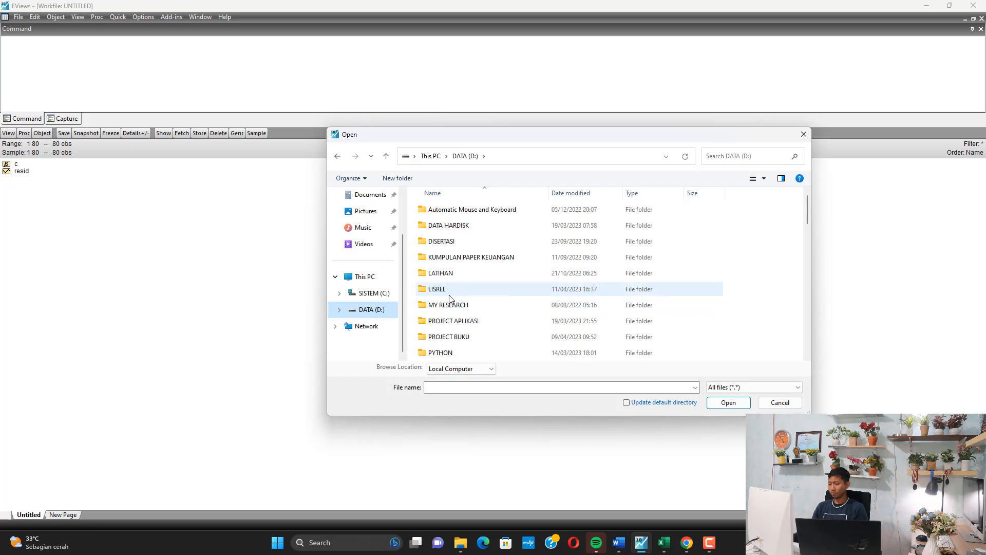
scroll(464, 296, down, 3)
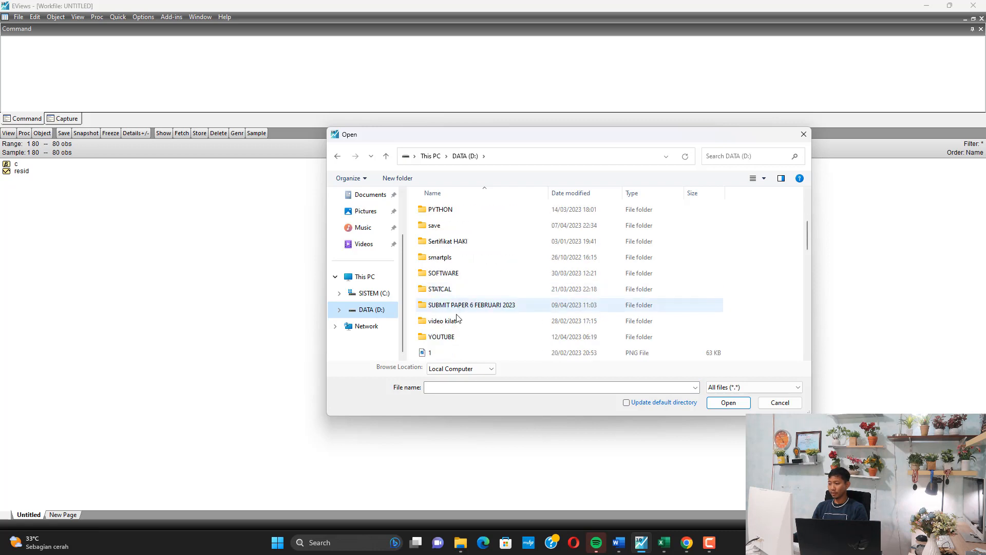
double_click(446, 336)
double_click(450, 304)
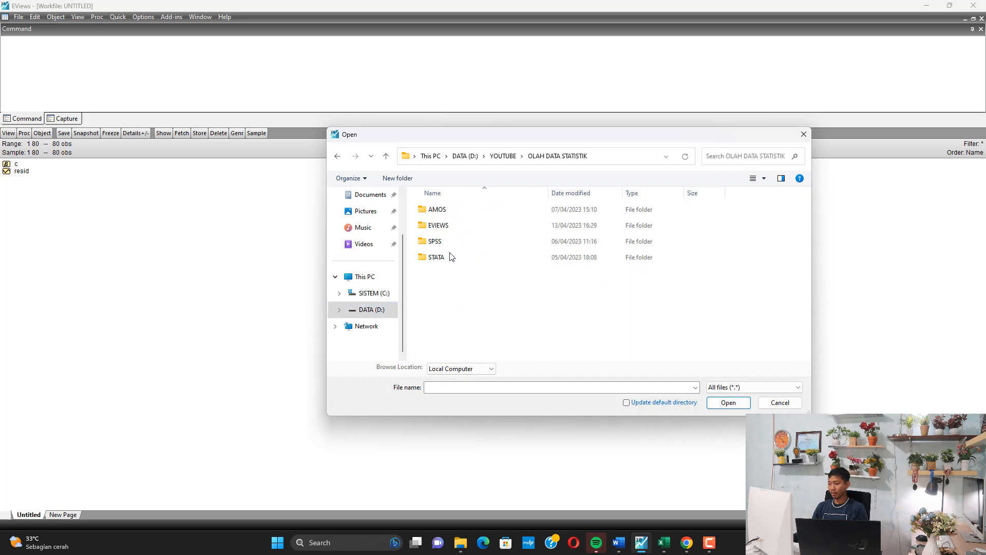
double_click(444, 226)
double_click(446, 210)
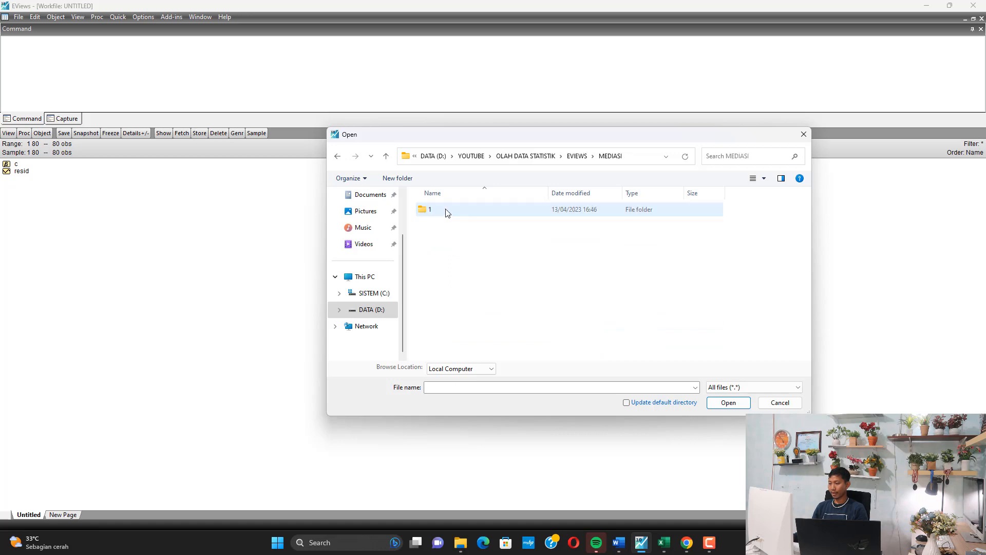
double_click(445, 210)
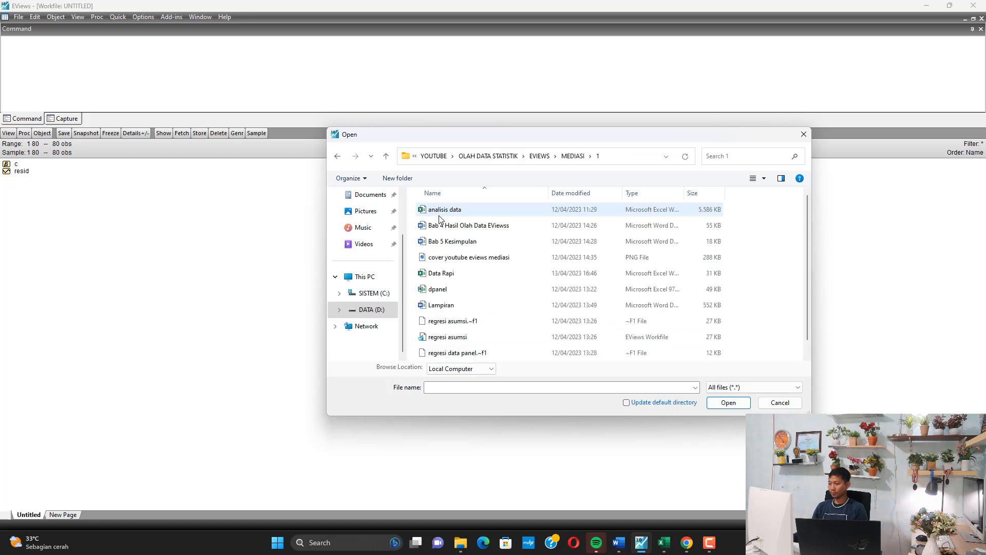
Step: Import the dpanel Excel file with the default read settings, without linking the series to the external source
click(437, 289)
click(721, 405)
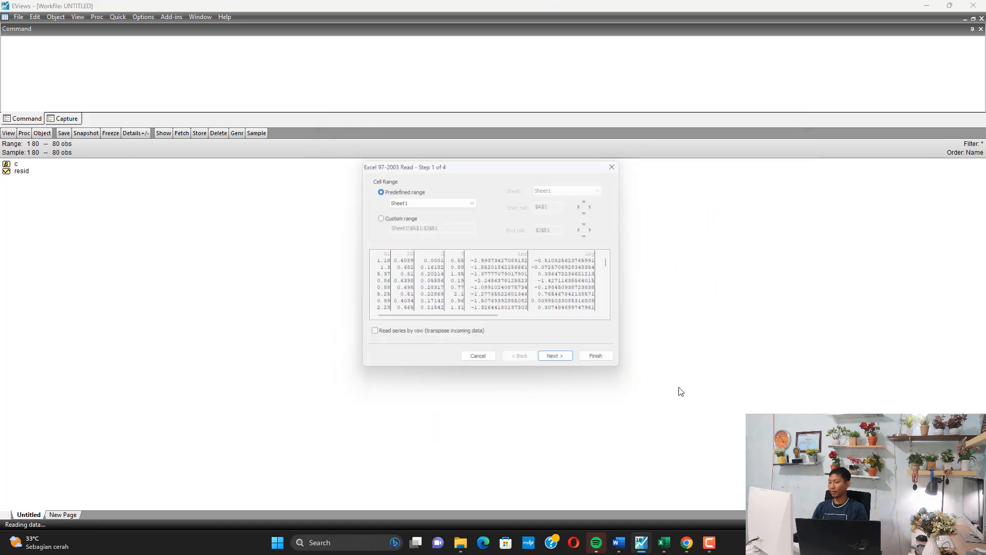
click(608, 365)
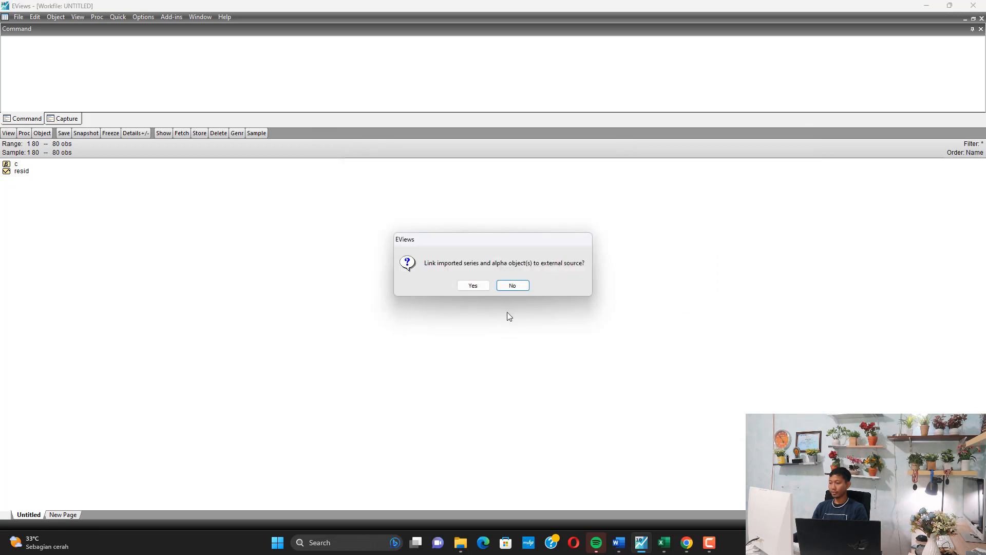
click(512, 285)
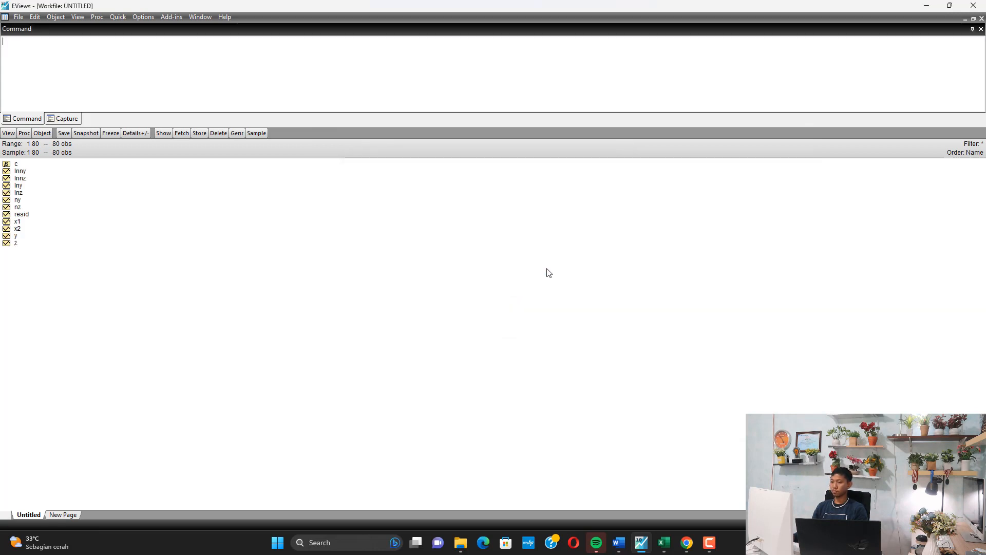
Step: Look over the imported series in the workfile and open x1 to view its first observation
click(17, 185)
click(15, 200)
click(17, 223)
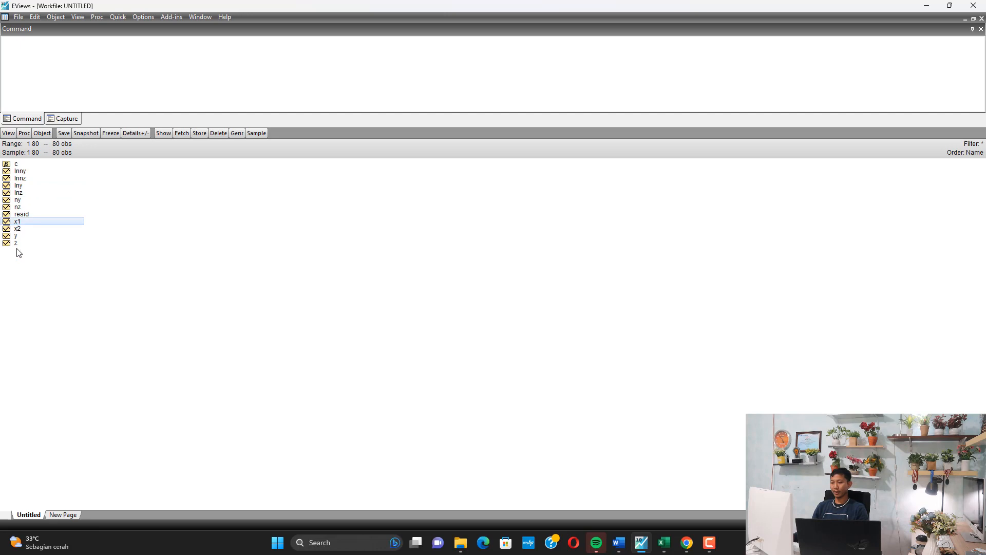
double_click(16, 222)
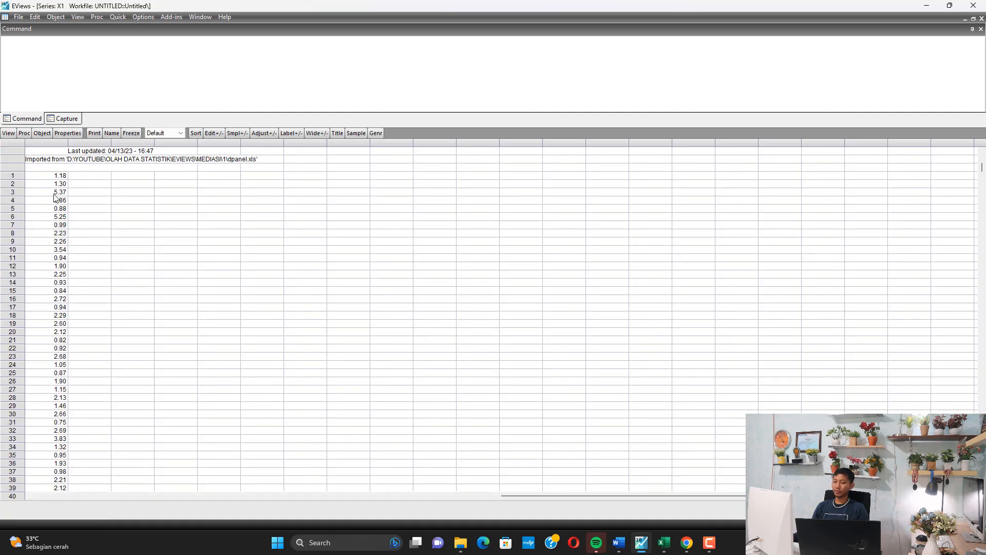
click(61, 176)
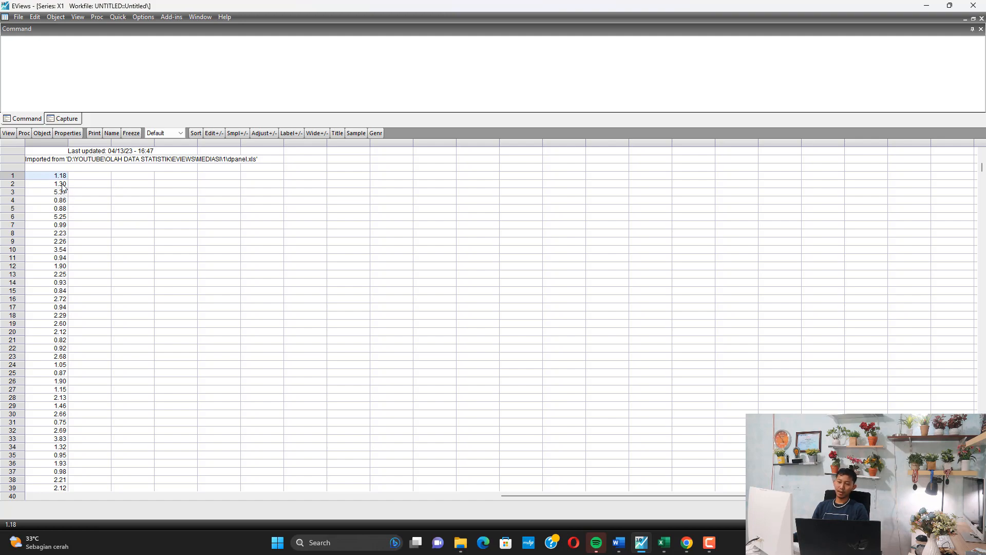
Step: Compare the first three X1 values on Excel's Data Rapi sheet with the x1 series in EViews, and close the series
click(664, 543)
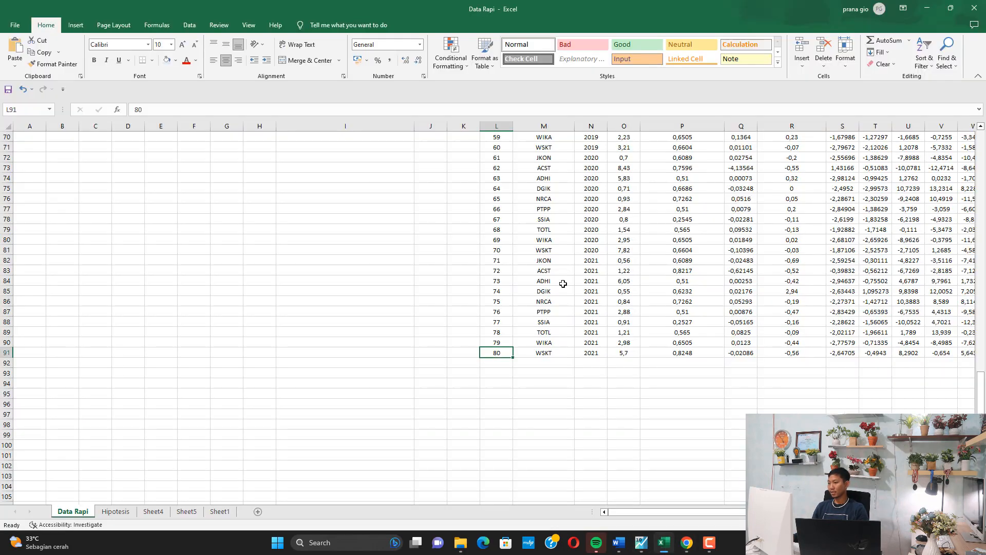
scroll(563, 284, up, 20)
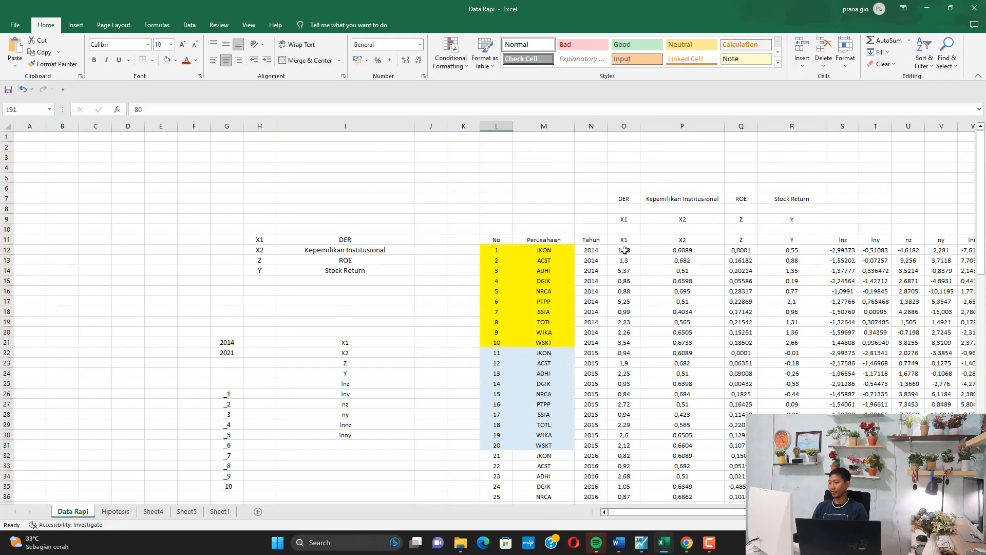
click(624, 251)
key(Down)
key(Down)
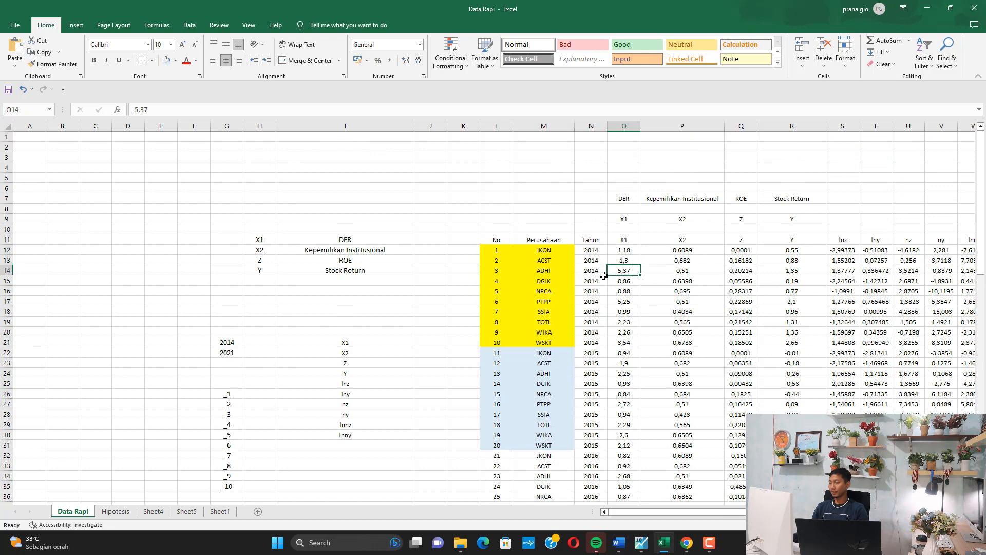
click(642, 542)
click(62, 191)
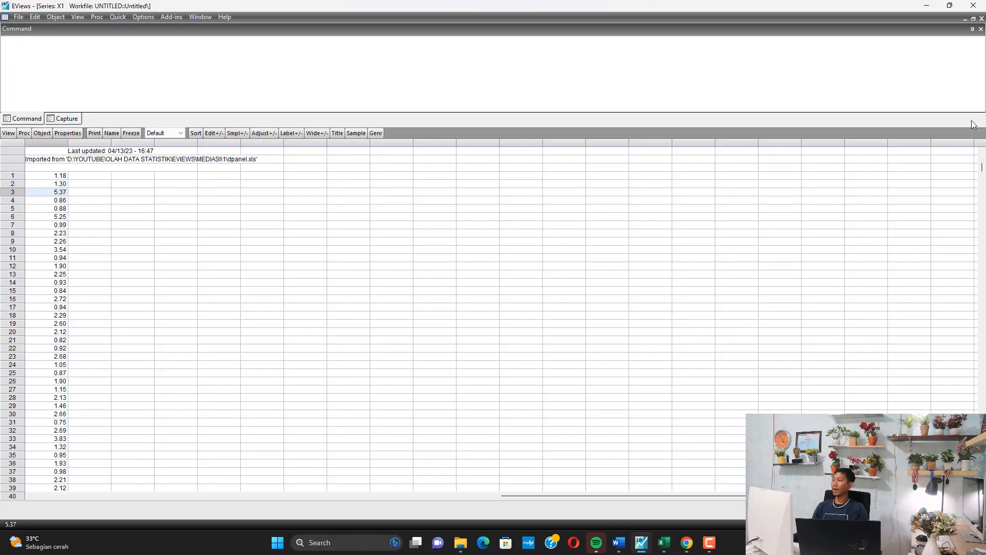
click(981, 18)
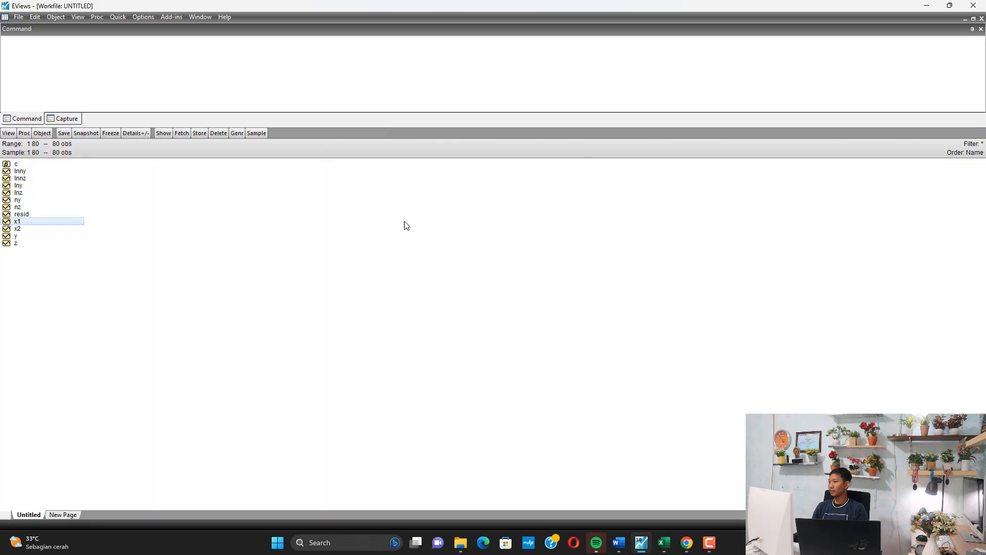
Step: In Notepad, write "Regress X1 dan X2 terhadap Z" followed by Cek Normalitas, Cek Multikol, Cek Autokorelasi, Cek Hetero and Cek Uji LM, separated by blank lines
key(super)
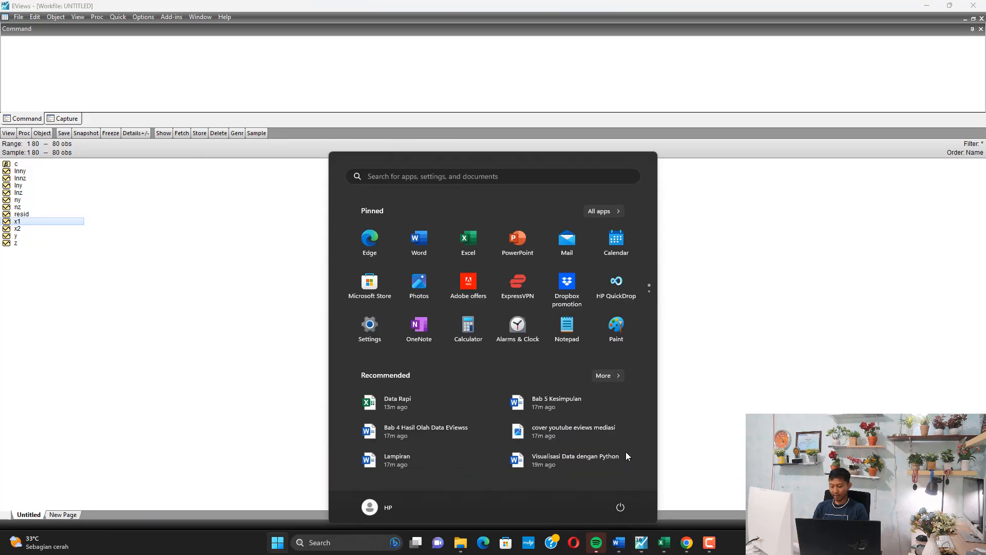
text(not)
key(Return)
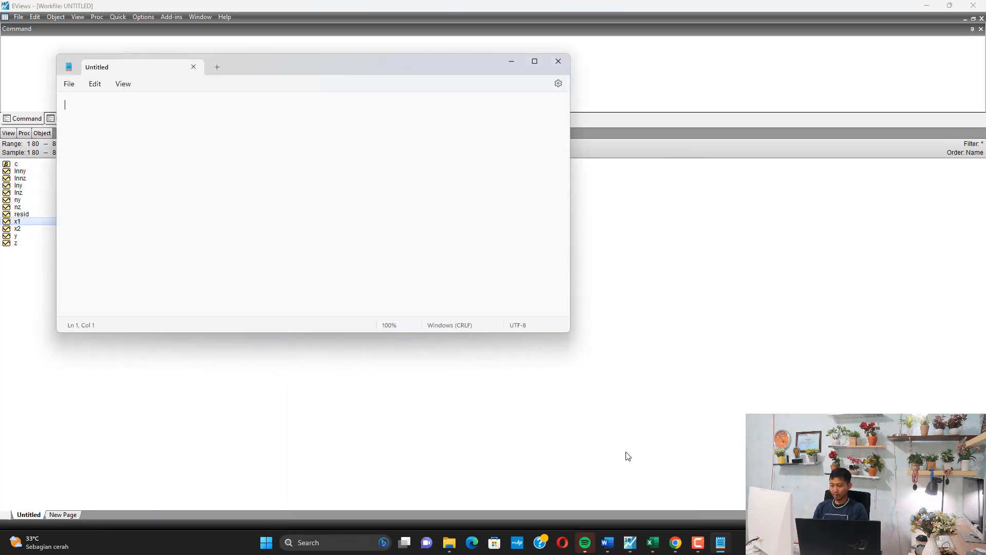
text(Regress X1 dan X2 terhadap)
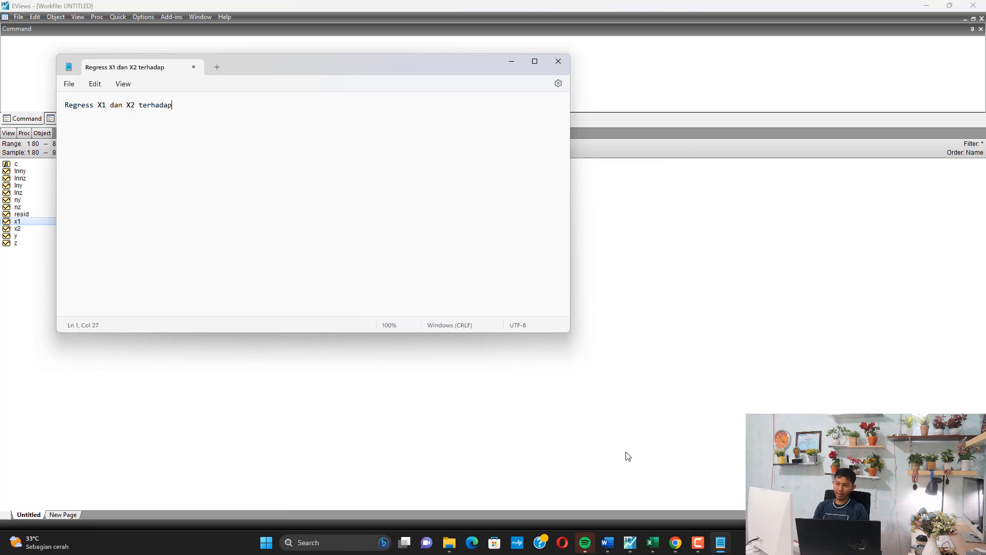
text(Z)
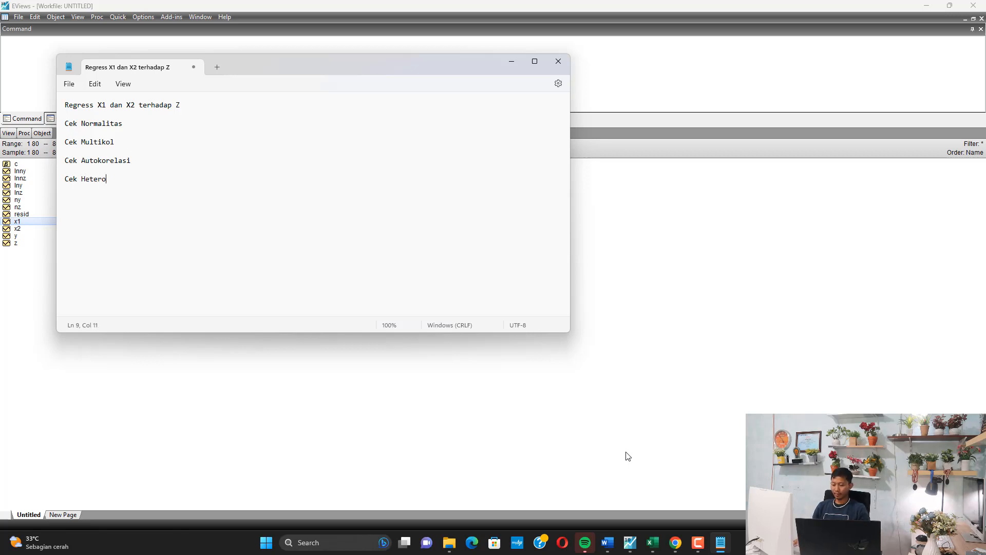
key(Return)
key(Return)
text(Cek Uj)
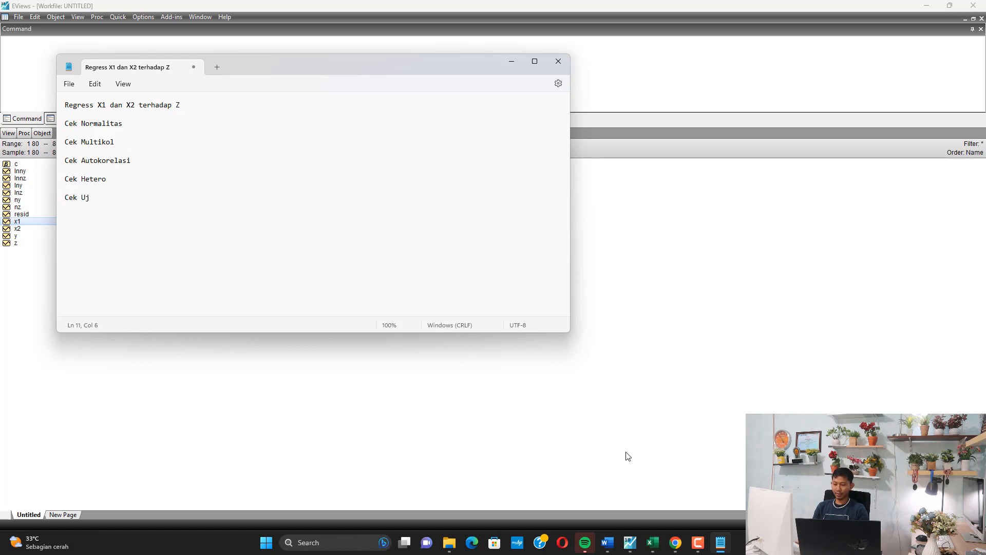
text(i LM)
Step: Duplicate the whole regression checklist below the original, leaving blank lines between the two blocks
key(ctrl+a)
key(ctrl+c)
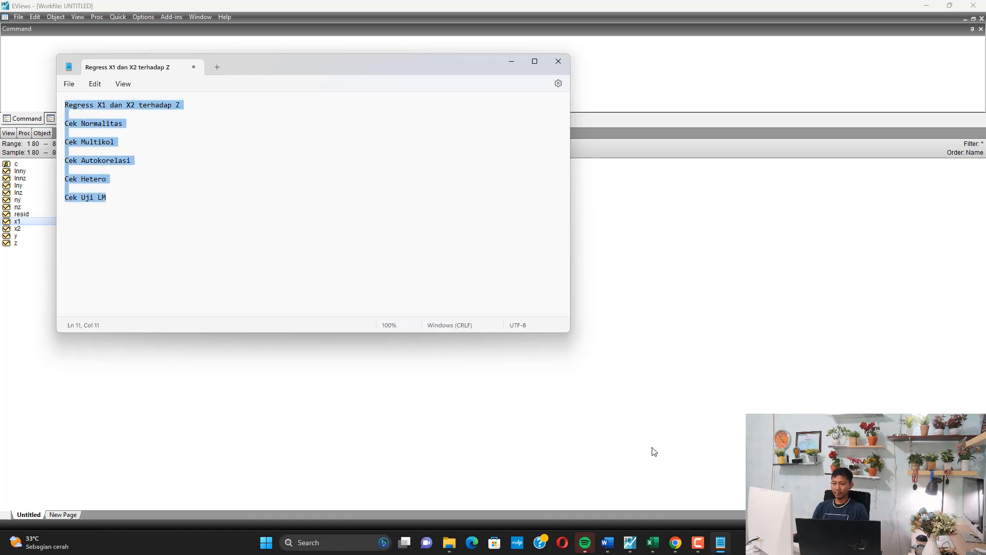
click(148, 210)
key(Return)
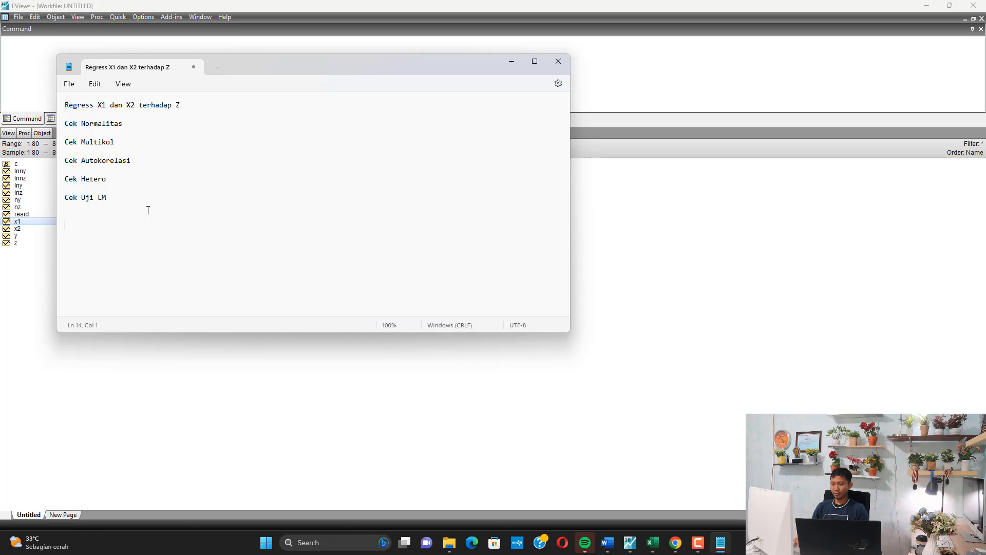
key(ctrl+v)
Step: Change the heading of the duplicated checklist block in Notepad to "Regress X1, X2, Z terhadap Y"
click(128, 207)
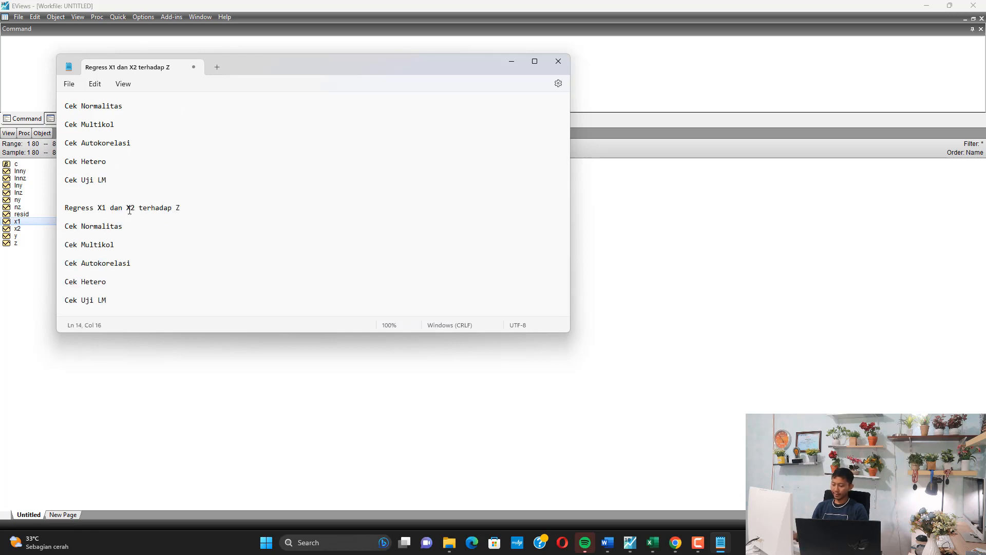
key(BackSpace)
key(BackSpace)
key(BackSpace)
key(BackSpace)
key(BackSpace)
text(, X2)
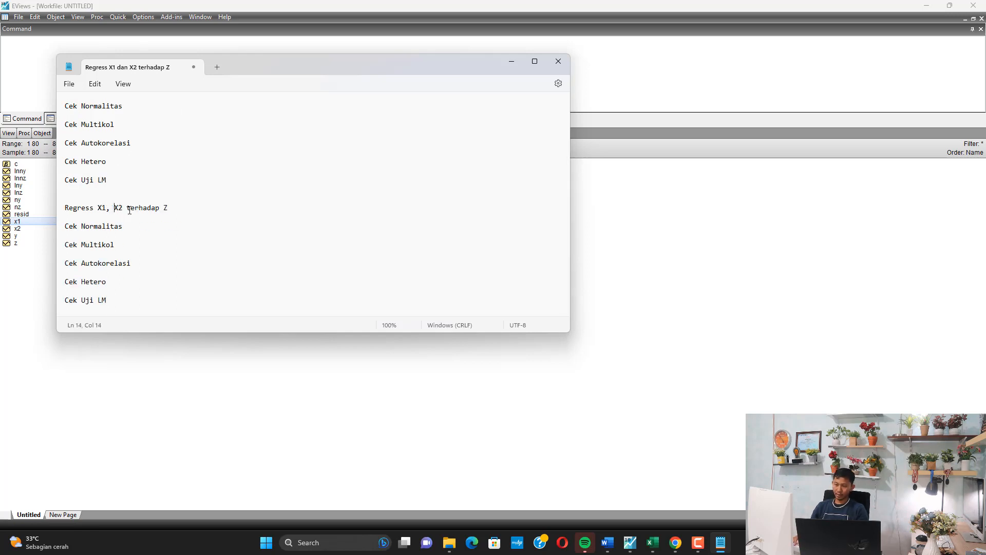
text(, Z)
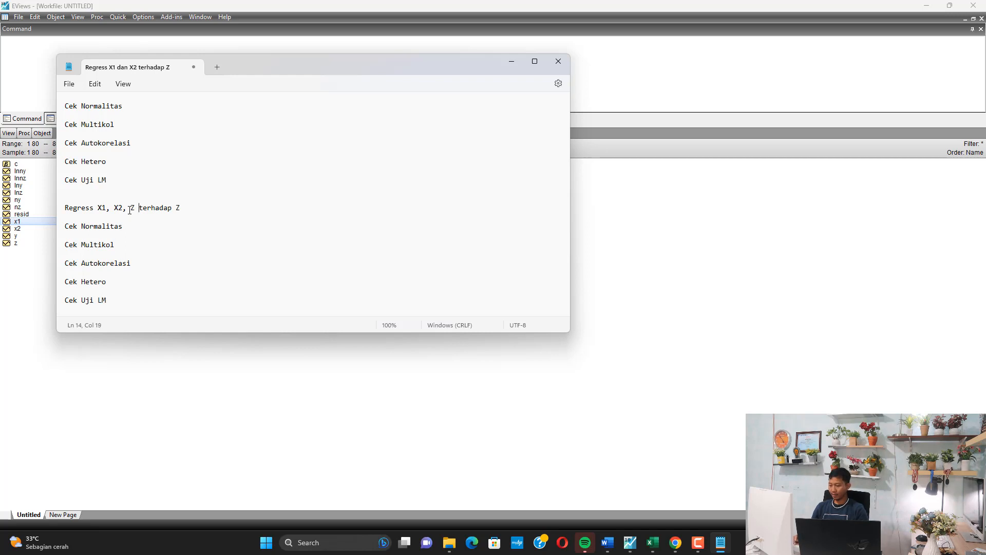
key(BackSpace)
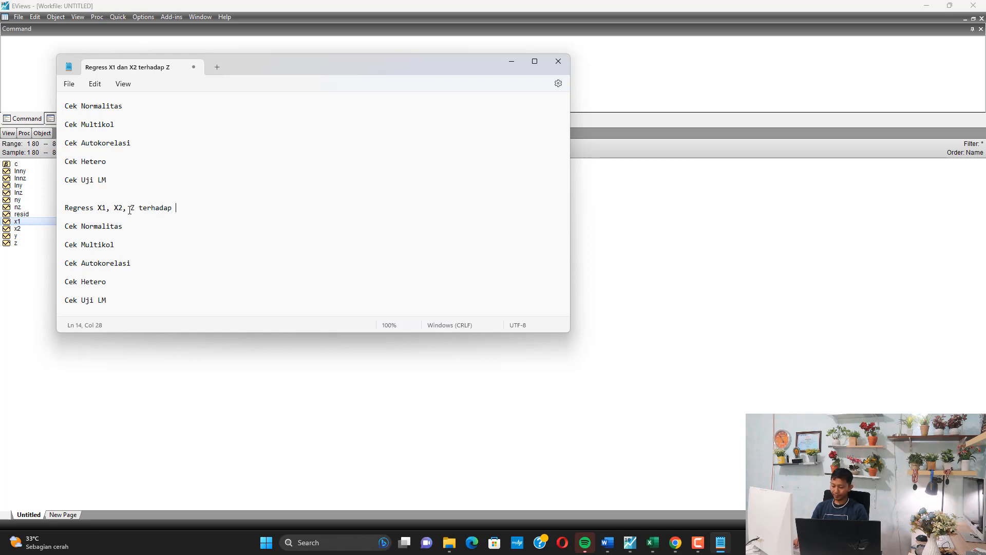
text(Y)
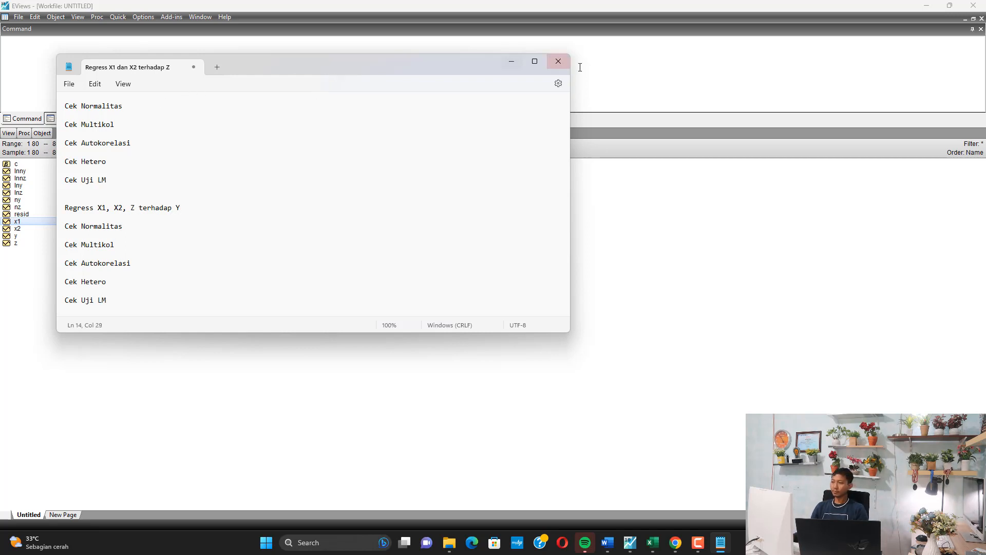
Step: Maximize Notepad, insert nine more blank lines between the two checklist blocks, and highlight the first heading, "Regress X1 dan X2 terhadap Z"
click(535, 62)
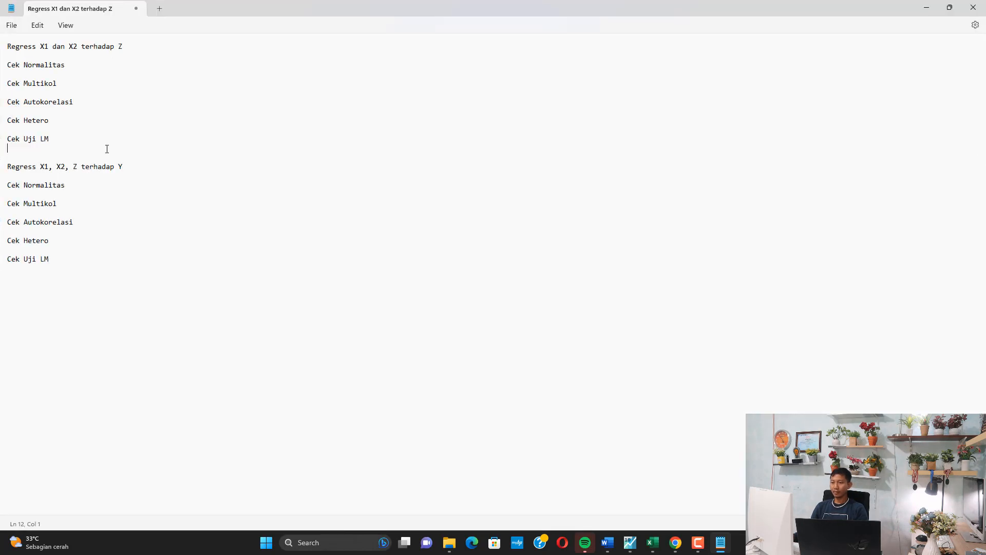
key(Return)
key(Return)
key(Return)
key(Return)
key(Return)
key(Return)
key(Return)
key(Return)
key(Return)
triple_click(128, 47)
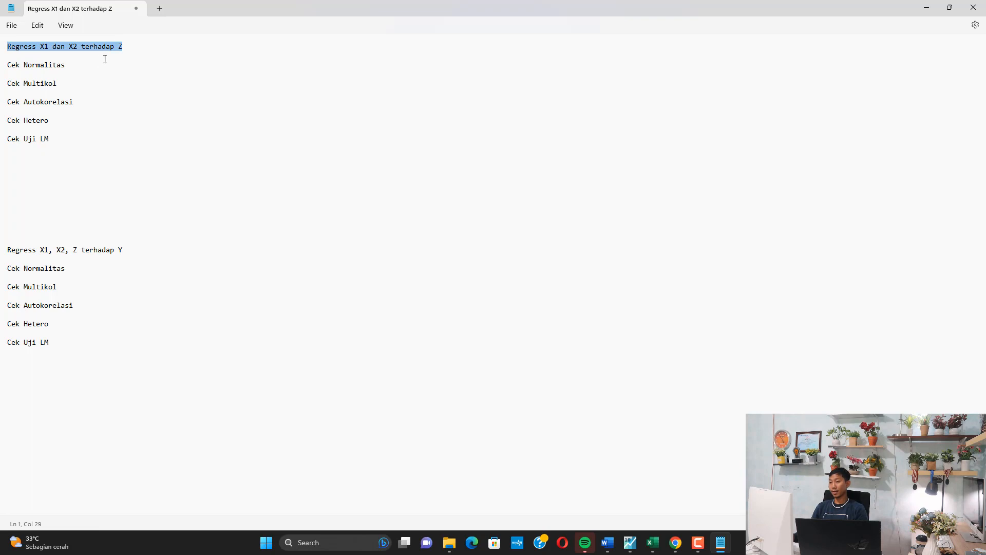
Step: In EViews, open z, x1 and x2 as an equation and estimate "z x1 x2 c" with least squares over sample 1 80
click(630, 542)
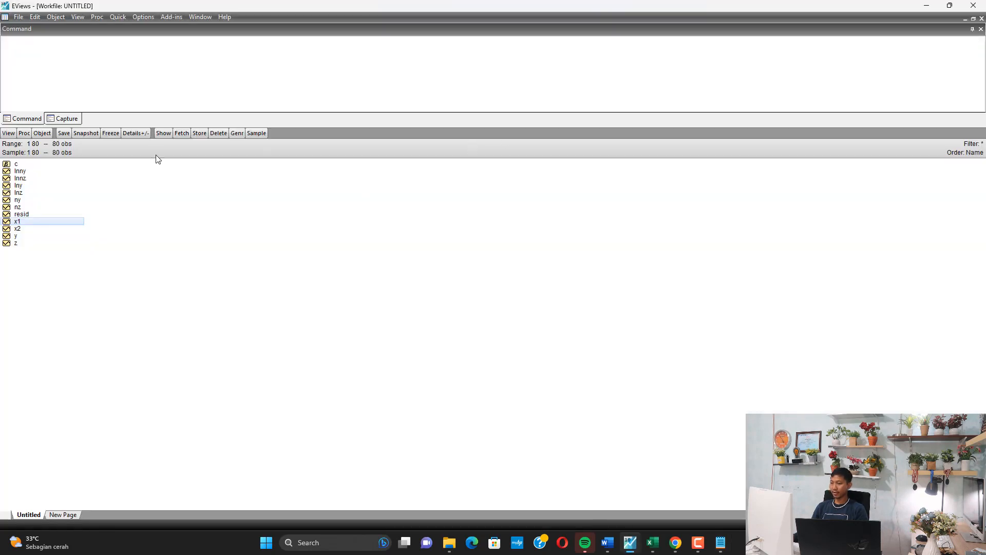
click(17, 244)
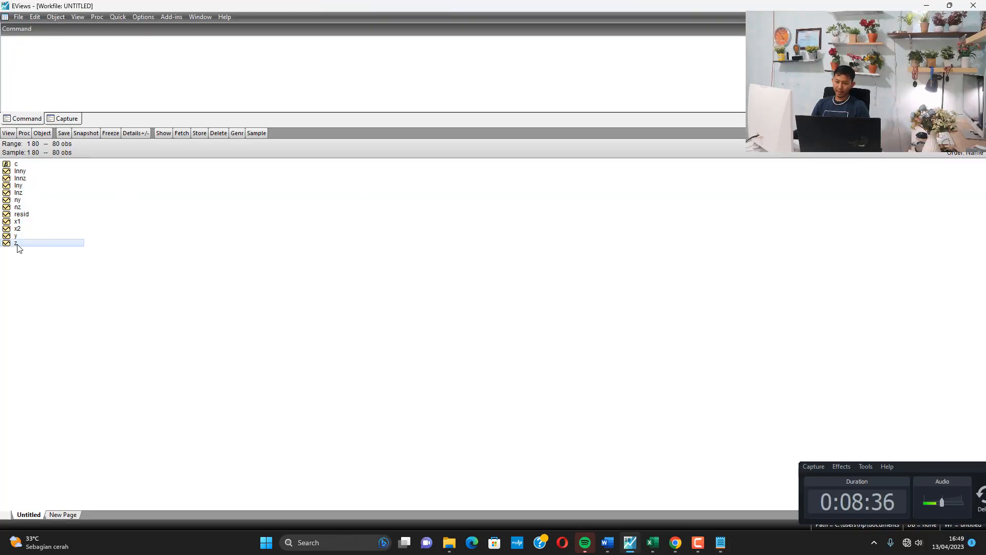
click(19, 221)
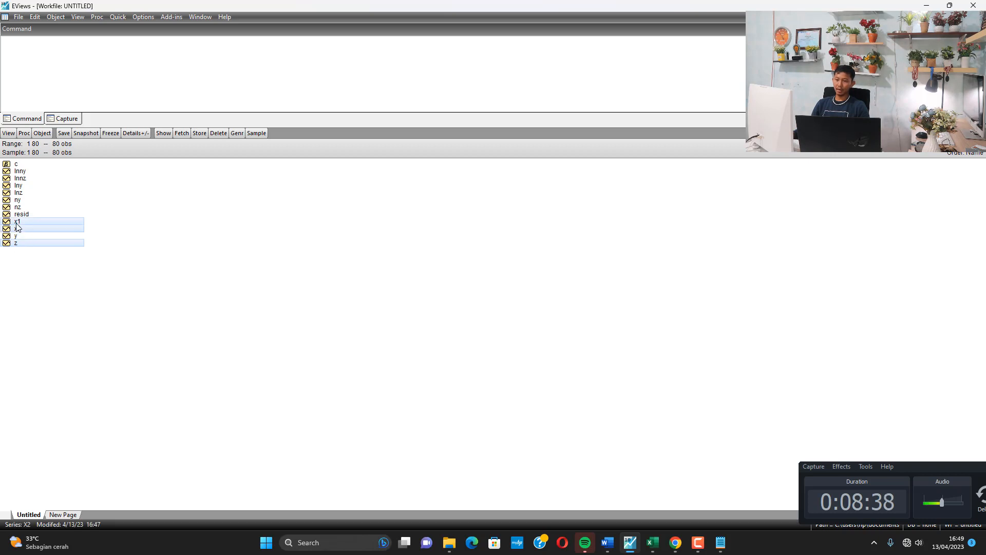
right_click(16, 224)
mouse_move(85, 229)
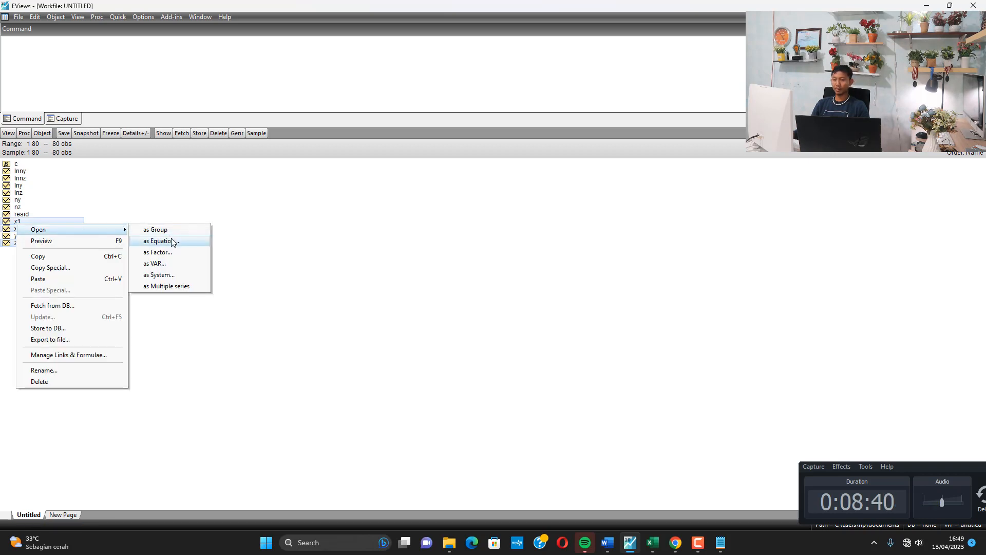
click(172, 241)
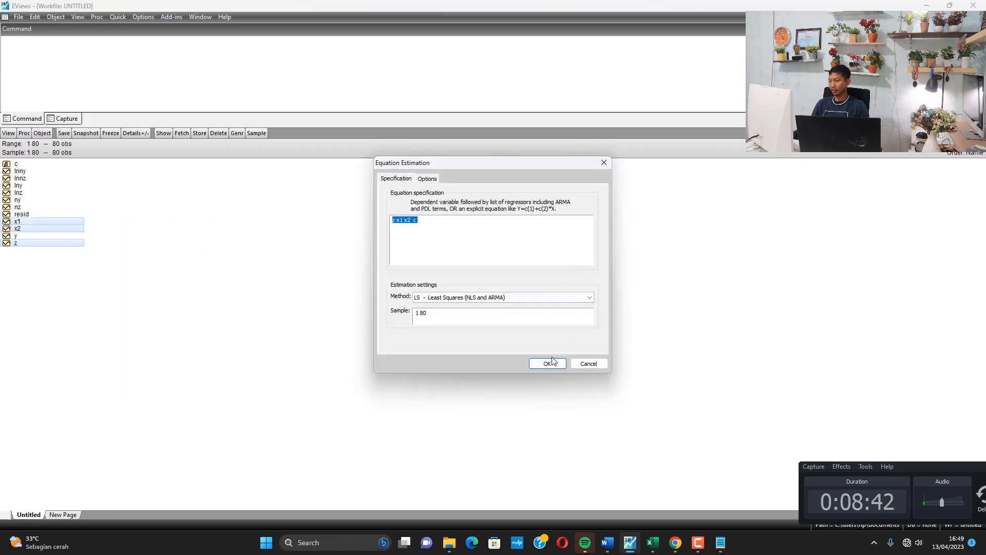
click(547, 363)
Step: Run the histogram normality test on the z equation's residuals and check the Jarque-Bera probability
click(78, 17)
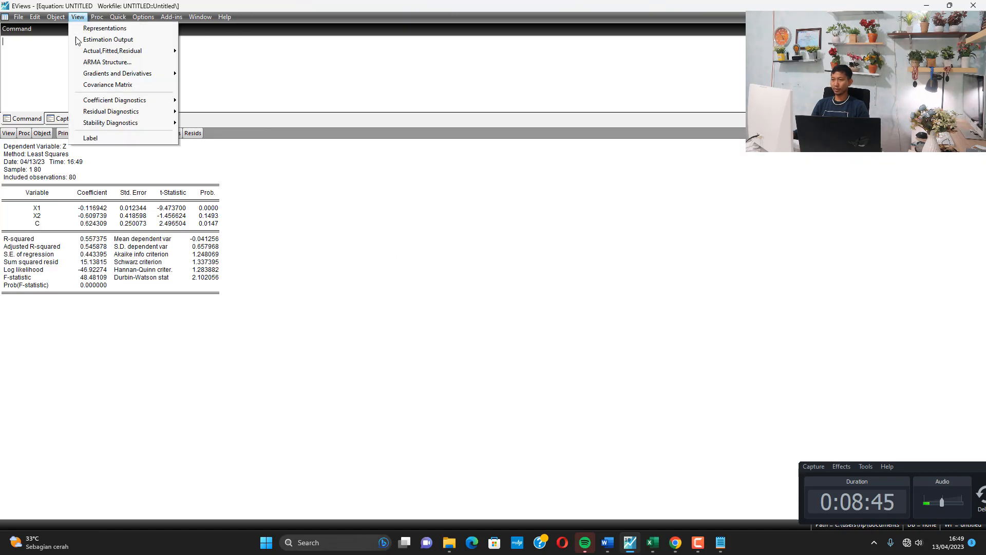
mouse_move(164, 113)
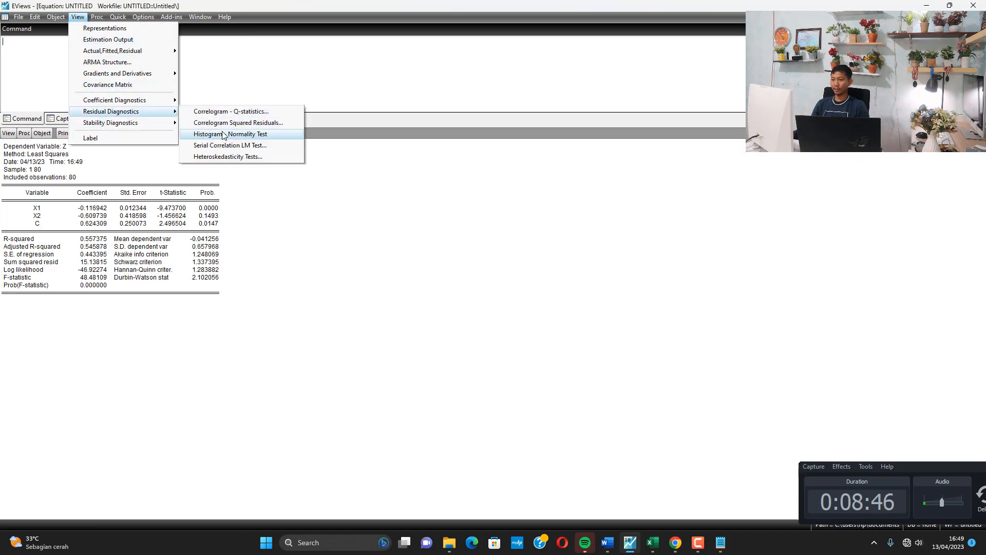
click(224, 134)
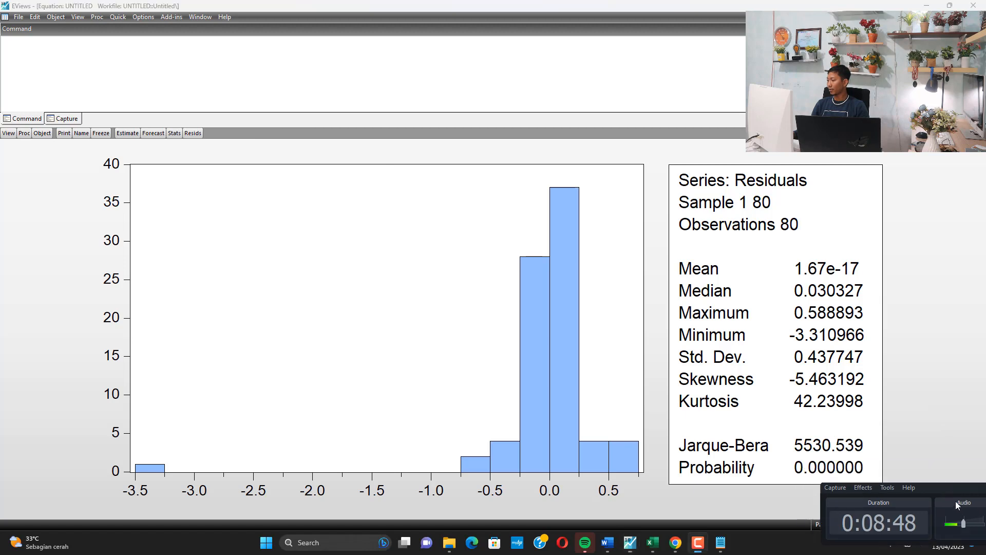
click(805, 473)
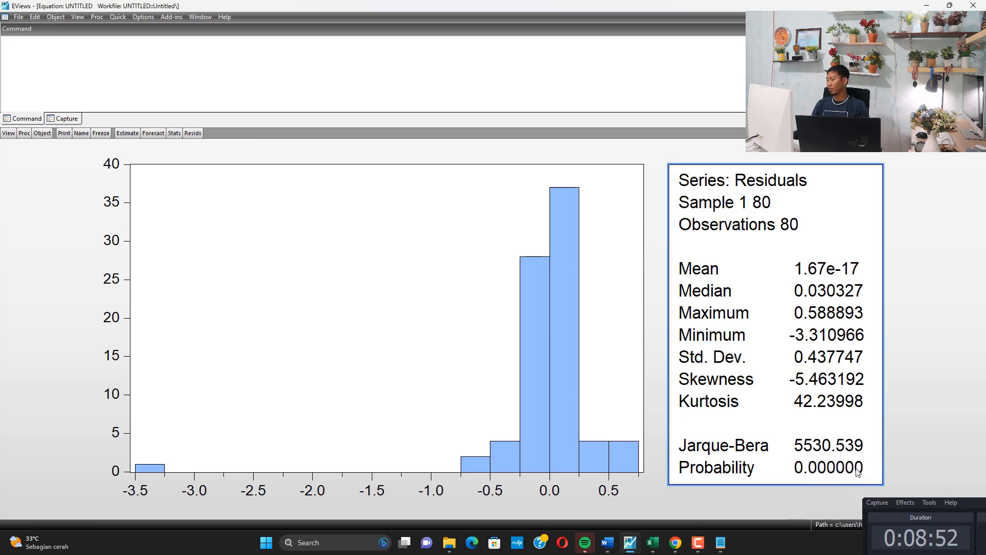
Step: On Excel's Hipotesis sheet, undo the last edits so the Uji Normalitas table's Hasil cells are empty
click(652, 542)
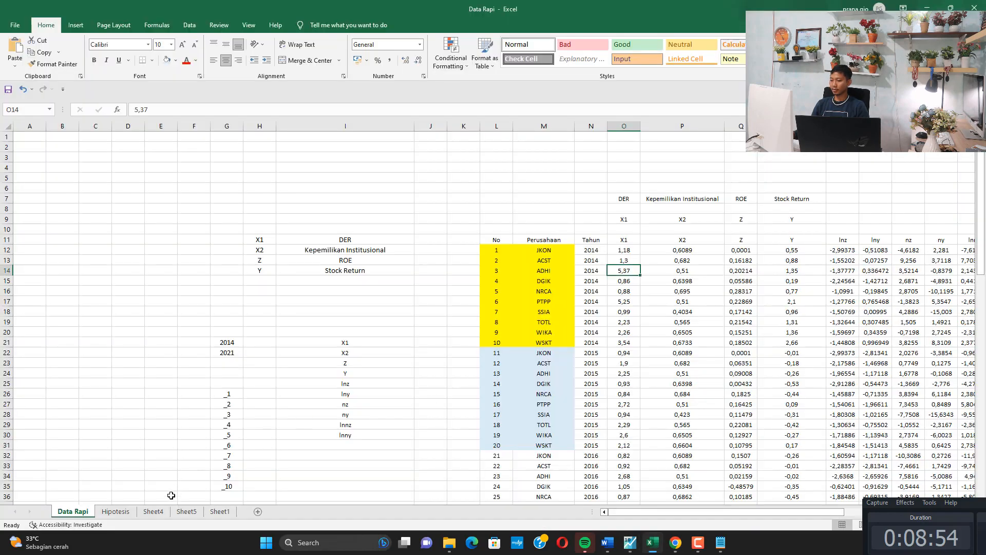
click(153, 510)
click(115, 511)
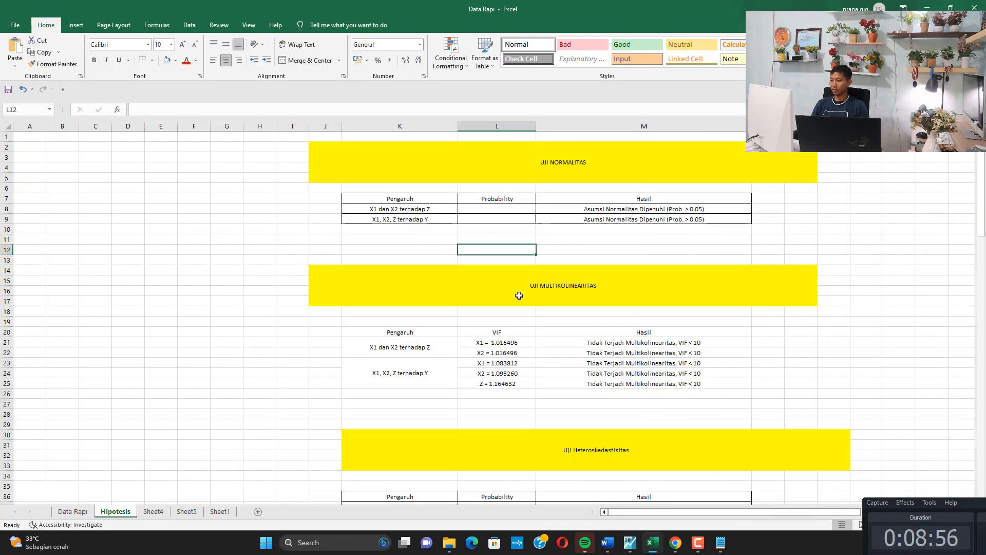
key(ctrl+z)
key(ctrl+z)
key(ctrl+z)
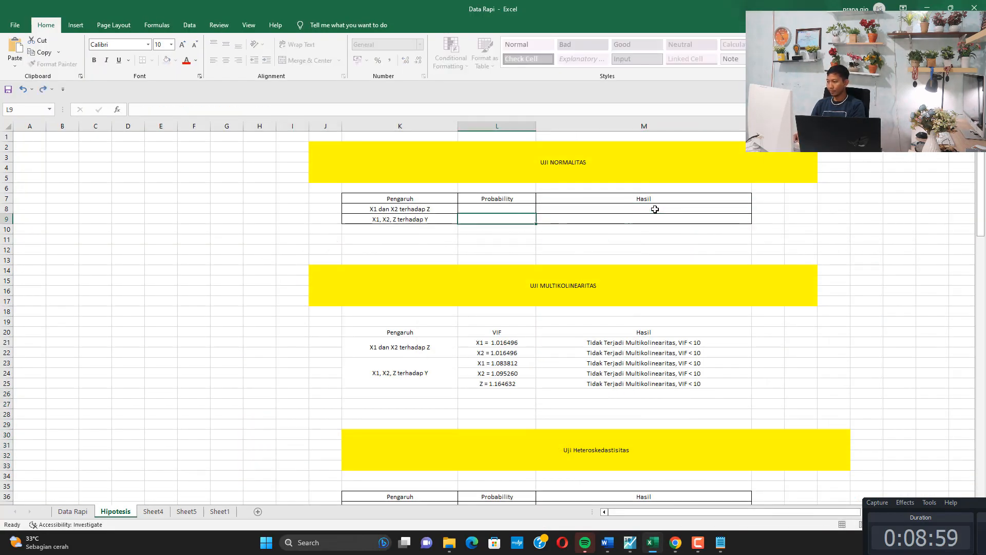
Step: Enter "p = 0.000000" as the Uji Normalitas probability for X1 dan X2 terhadap Z in cell L8
key(Up)
text(p = 0)
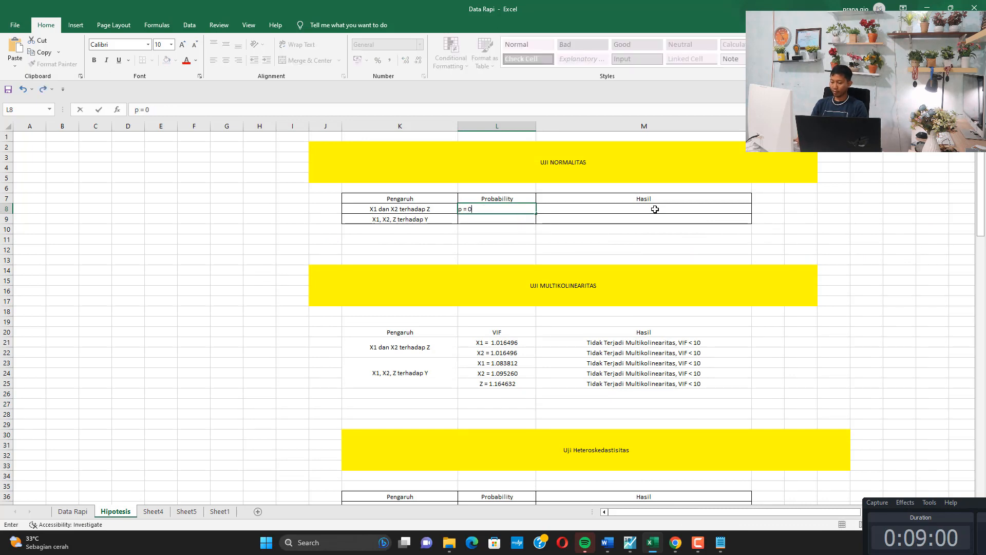
text(.000000)
Step: Enter "Asumsi Normalitas Tidak Dipenuhi, Prob. < 0.05" as the Hasil for X1 dan X2 terhadap Z in cell M8
click(655, 209)
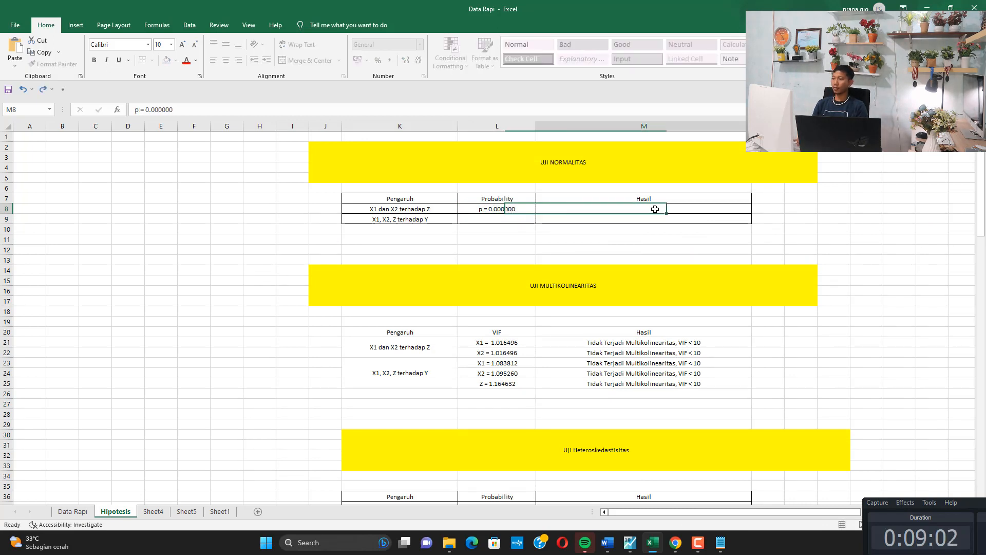
text(Asumsi)
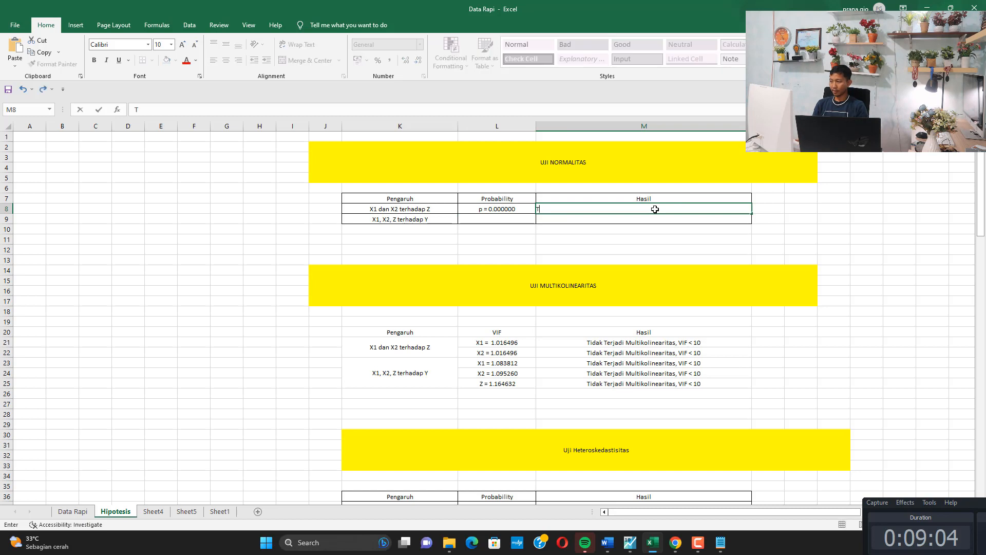
text( Normali)
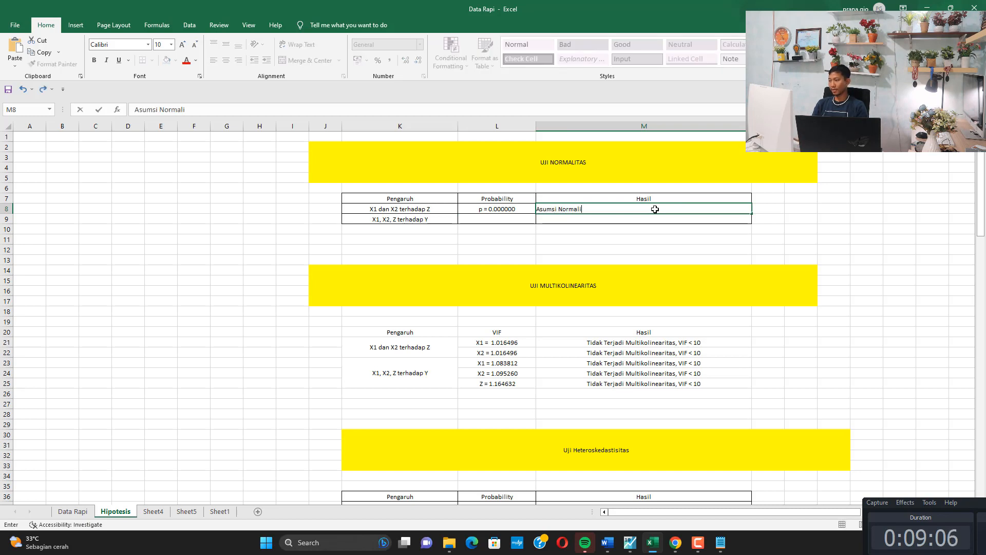
text(tas Tidak Dipe)
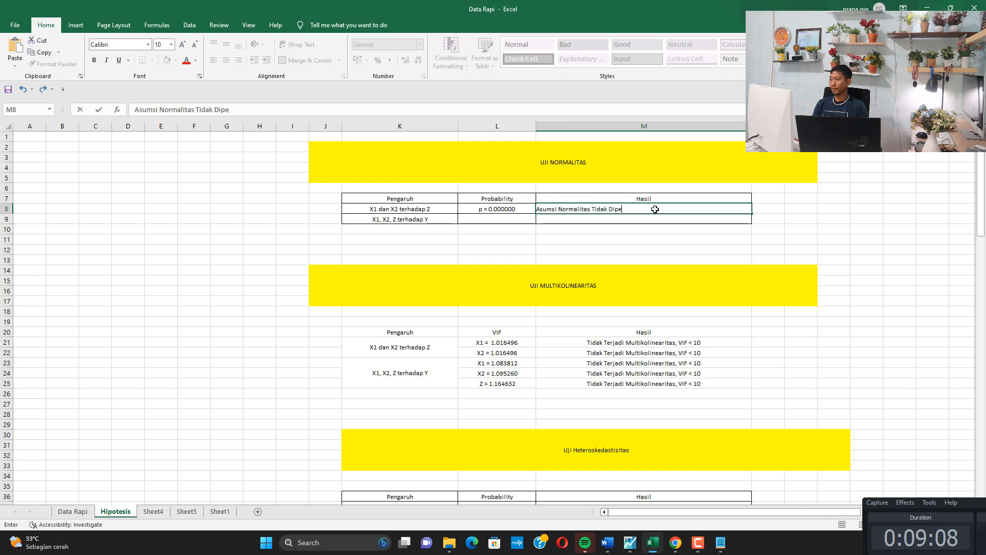
text(un)
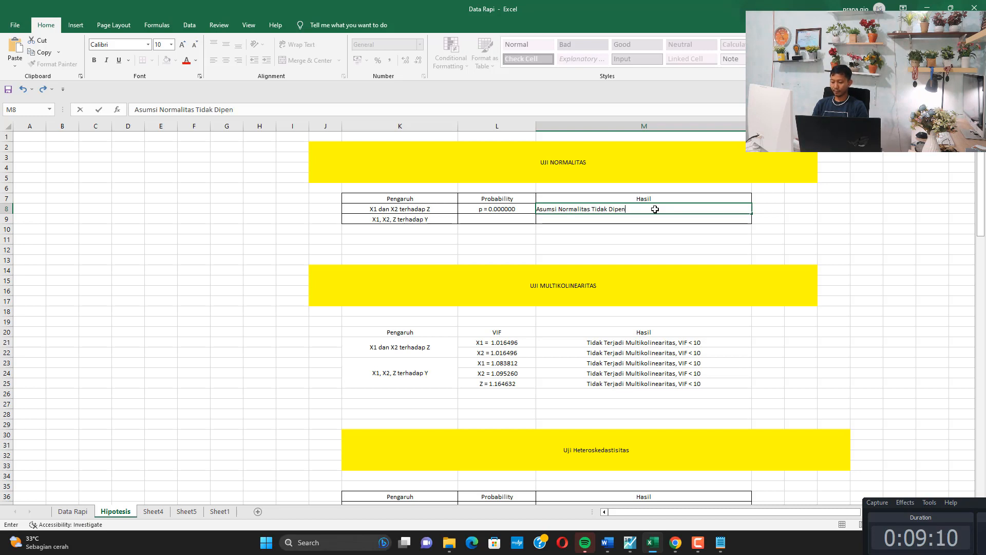
text(uhi, )
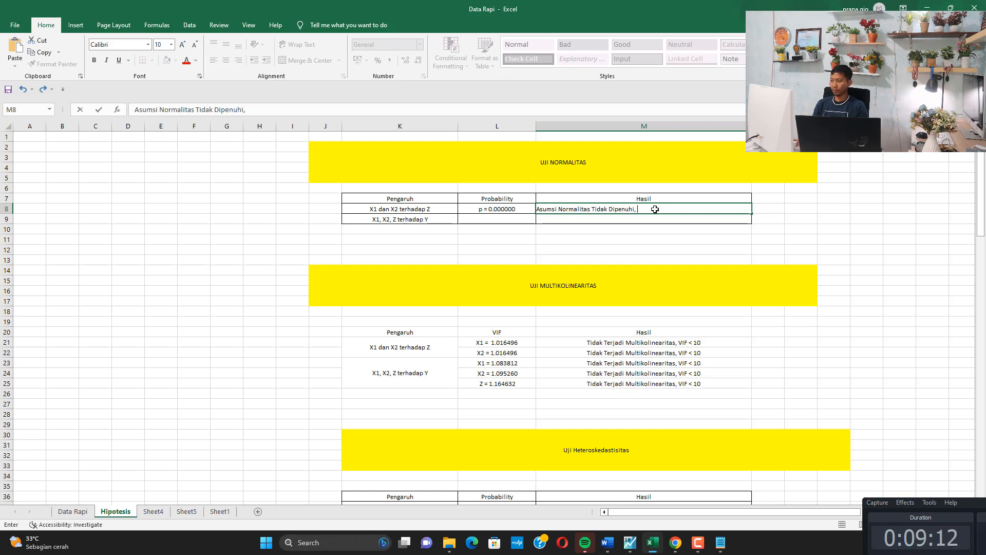
text(Prob. < 0.05)
key(Return)
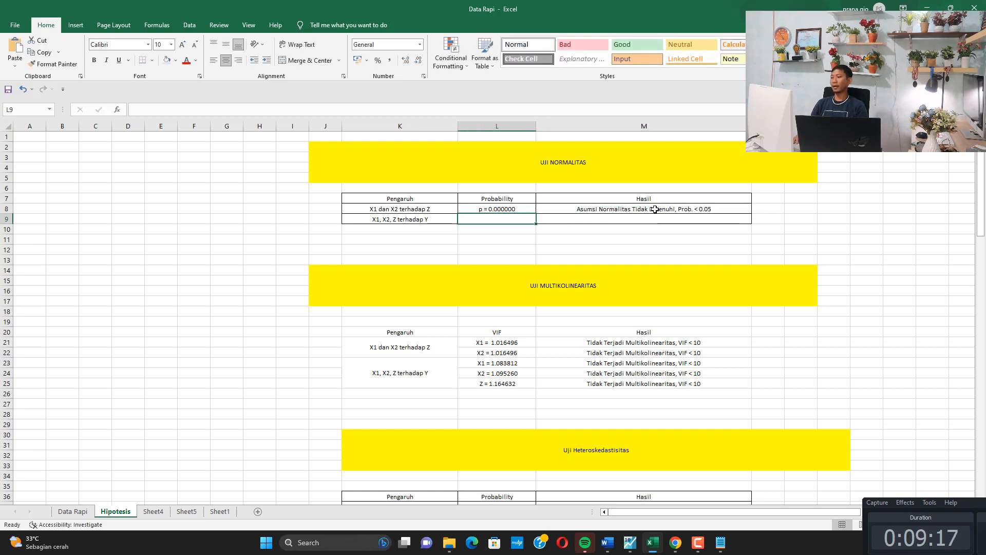
key(Up)
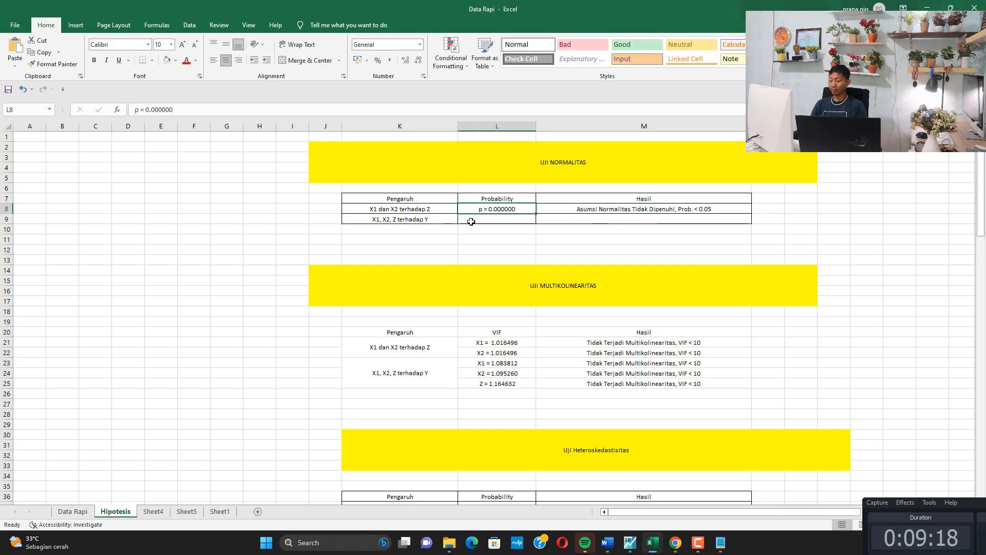
Step: In EViews, change the equation's dependent variable to lnz and re-estimate "lnz x1 x2 c" with least squares
click(630, 542)
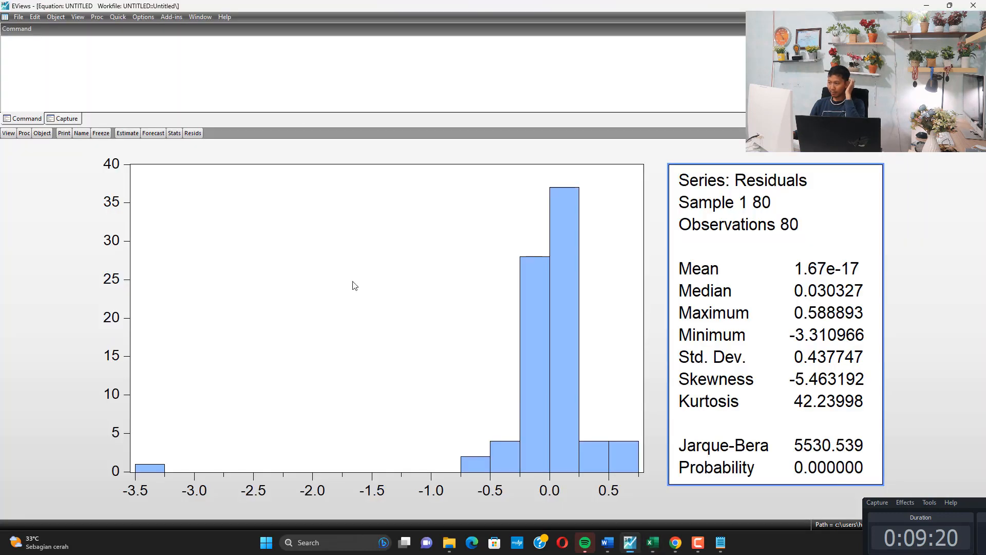
click(129, 133)
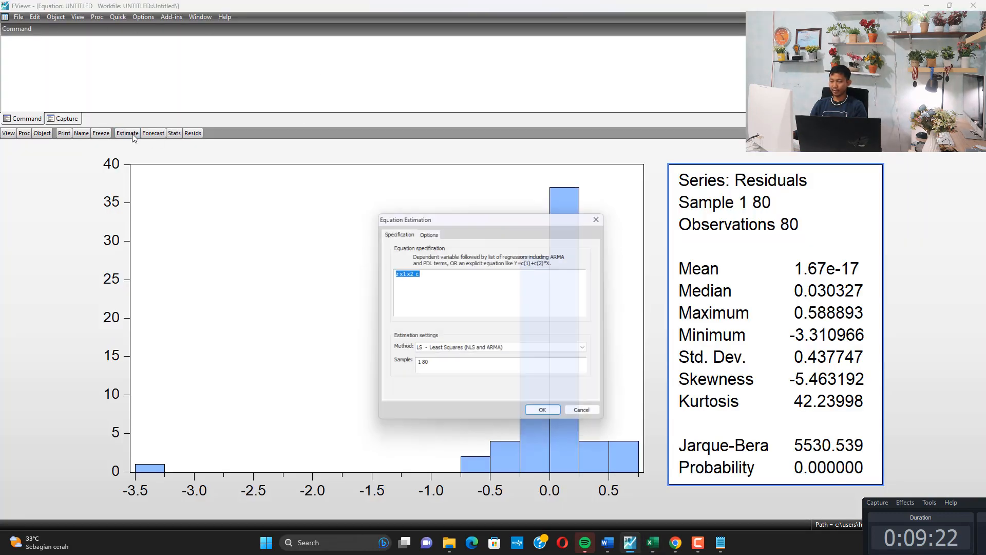
click(428, 283)
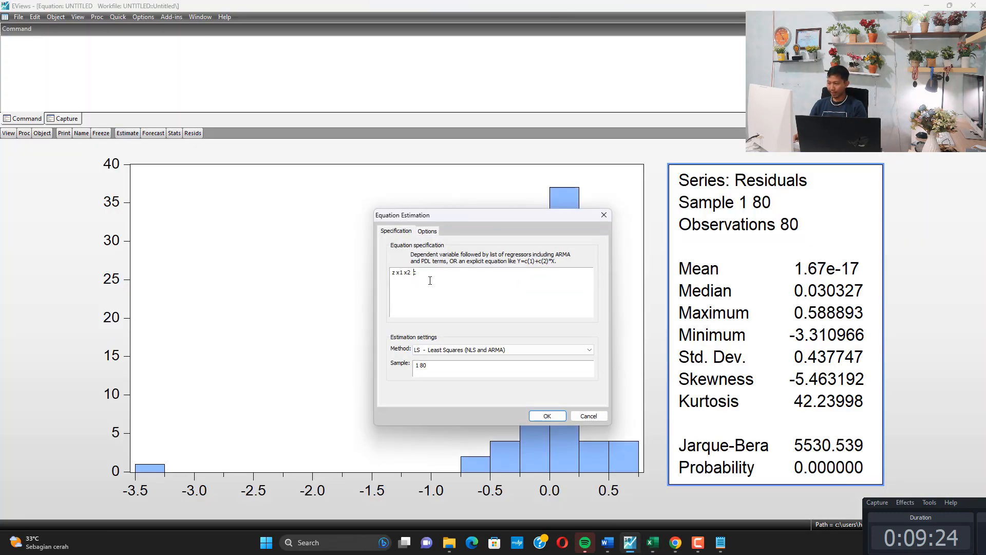
key(Left)
key(Left)
key(Left)
key(Left)
key(Left)
key(Left)
key(Left)
key(Left)
key(Left)
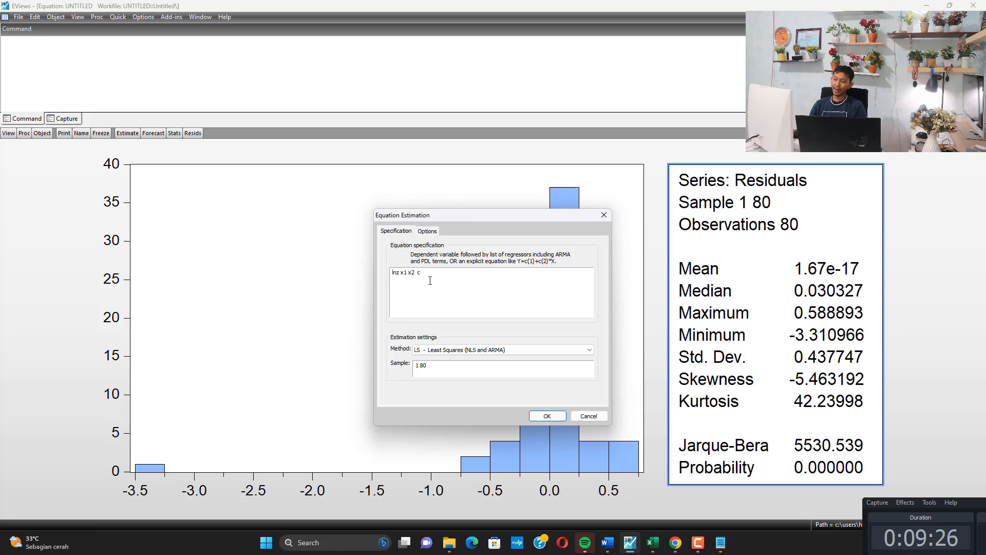
text(ln)
click(434, 282)
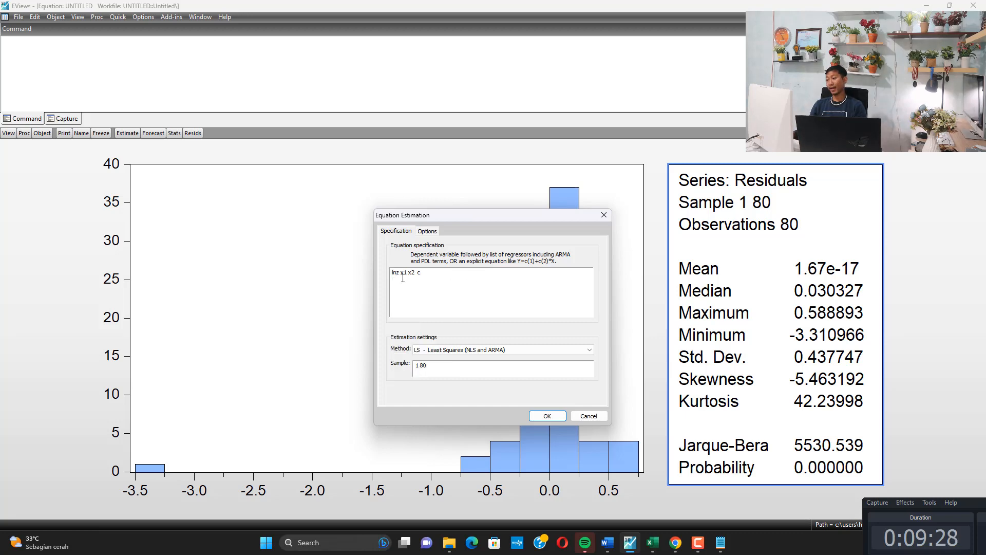
click(556, 418)
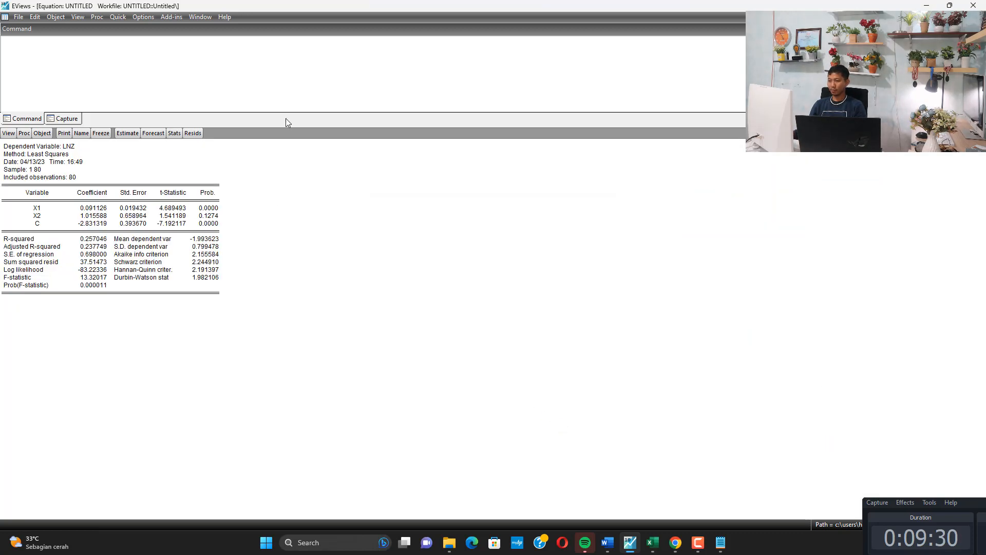
Step: Run the Histogram - Normality Test on the residuals of the lnz equation
click(77, 17)
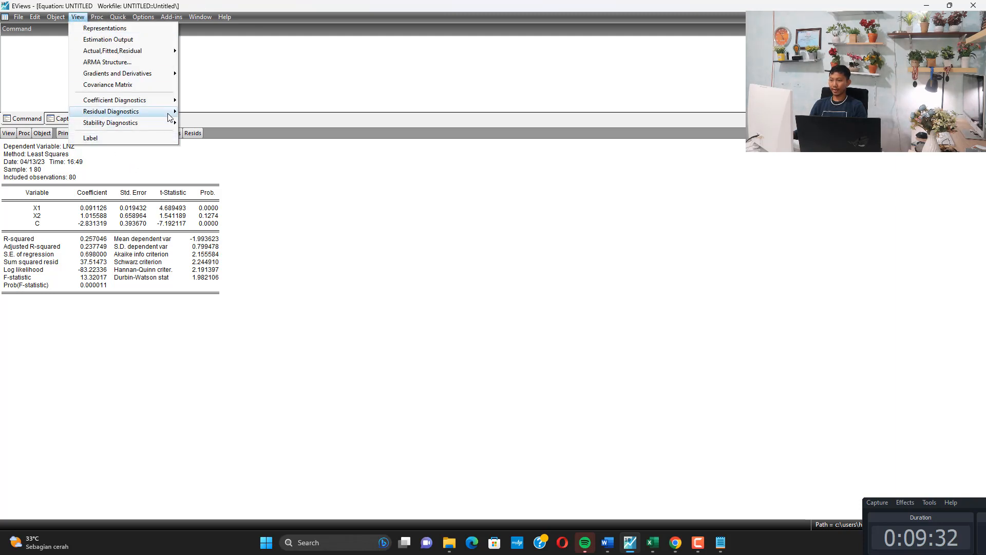
mouse_move(170, 117)
click(226, 136)
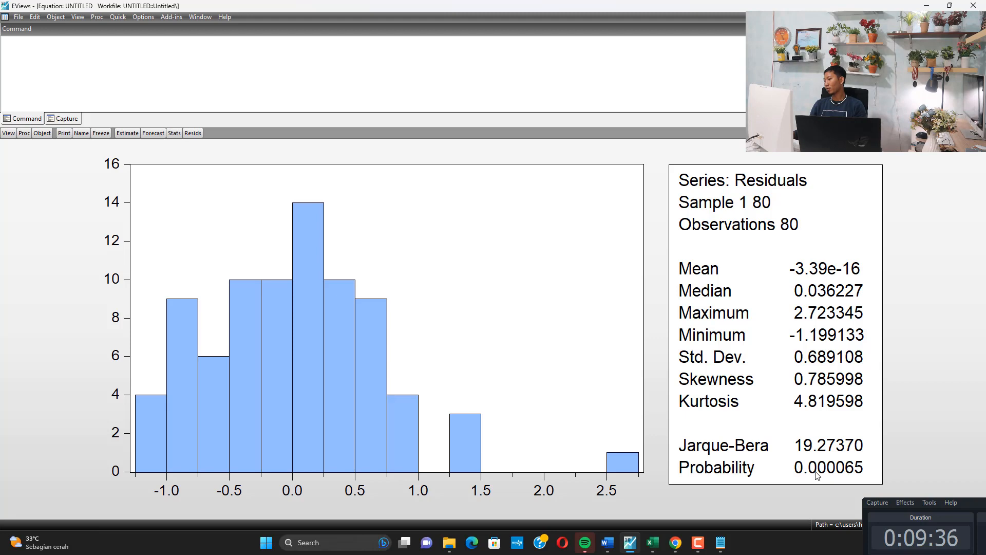
Step: In Excel, set the Uji Normalitas probability for X1 dan X2 terhadap Z in cell L8 to "p = 0.000065"
click(652, 542)
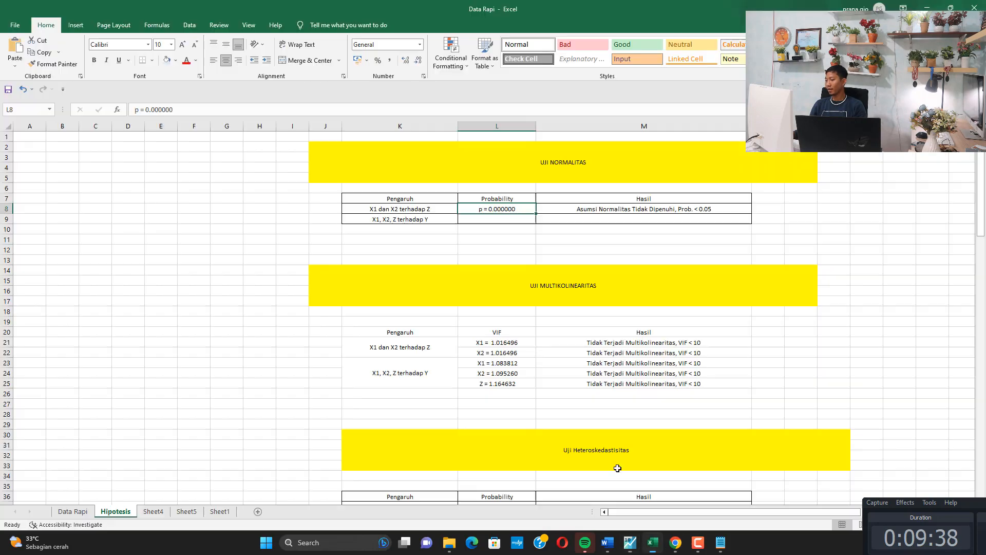
click(442, 111)
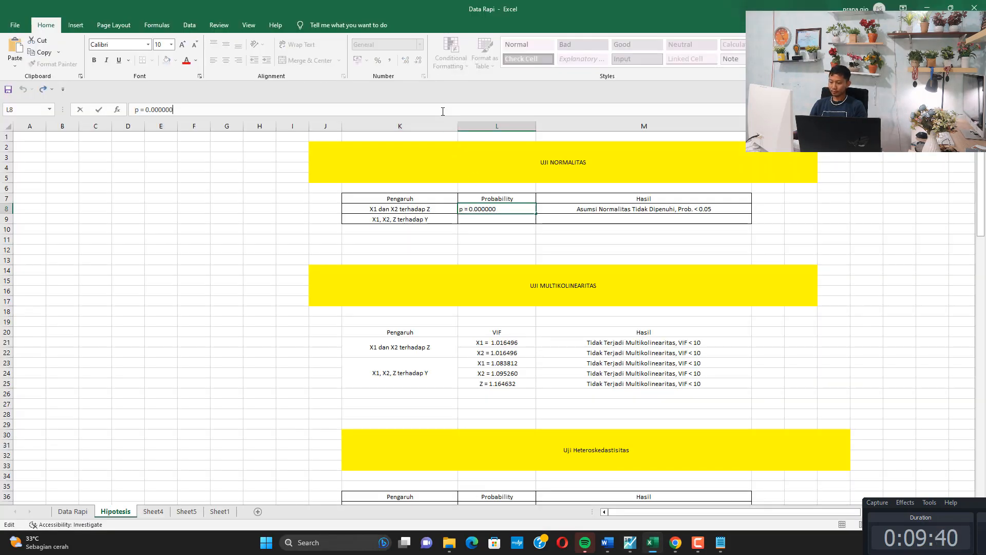
key(BackSpace)
key(BackSpace)
text(65)
key(Return)
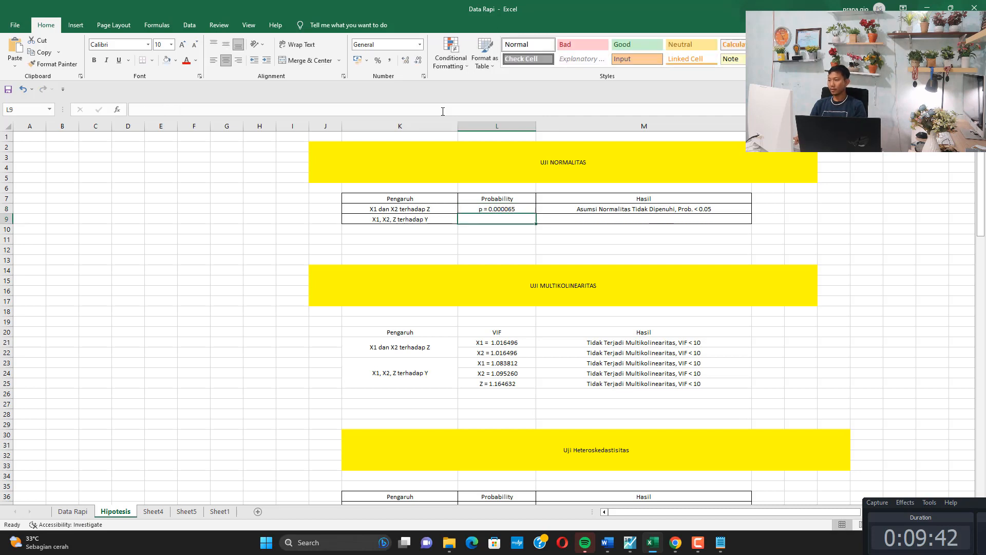
drag(508, 209, 578, 208)
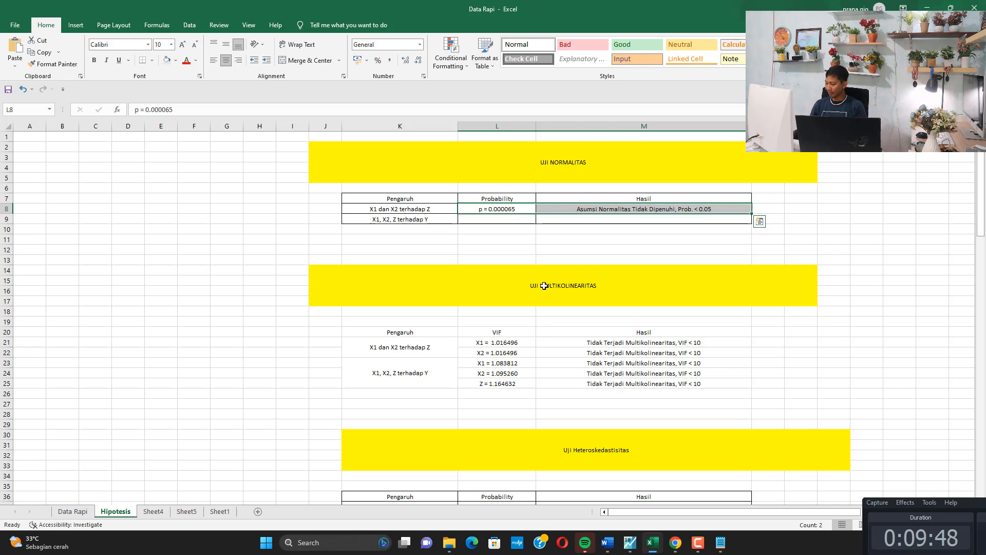
Step: In EViews, change the equation's dependent variable to lnnz and estimate "lnnz x1 x2 c" with least squares
click(629, 542)
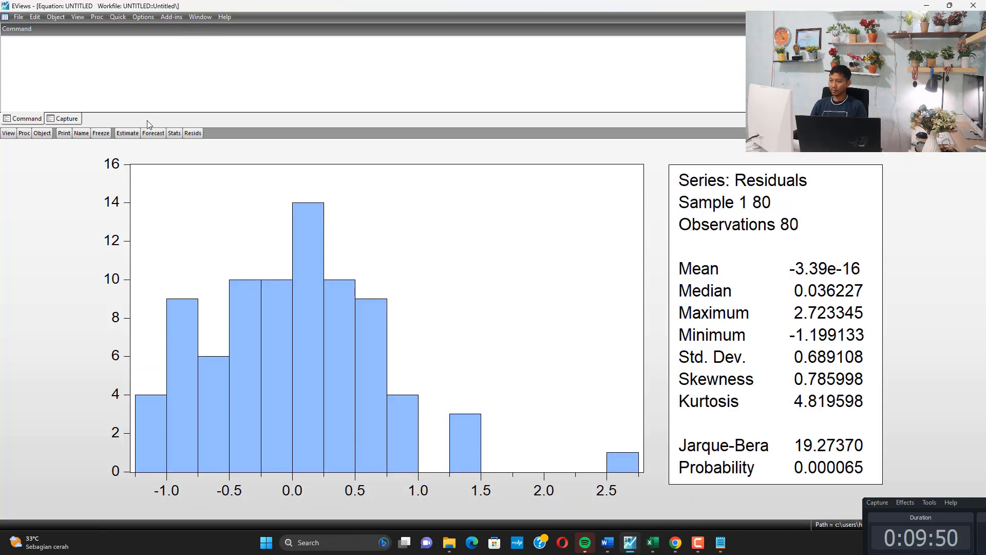
click(127, 133)
click(445, 283)
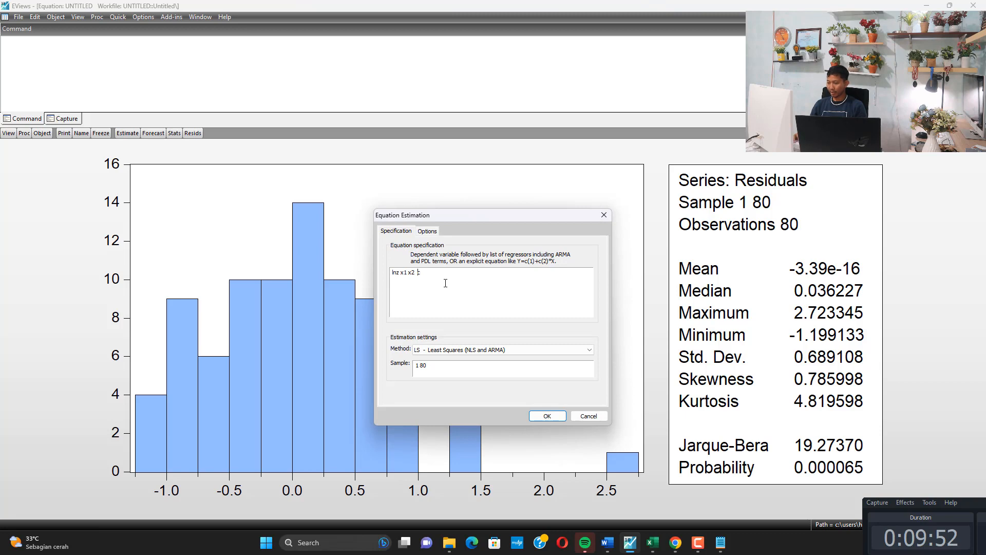
key(Right)
key(Right)
text(n)
key(Right)
key(Right)
key(Right)
key(Right)
key(Right)
key(Right)
key(Right)
key(Right)
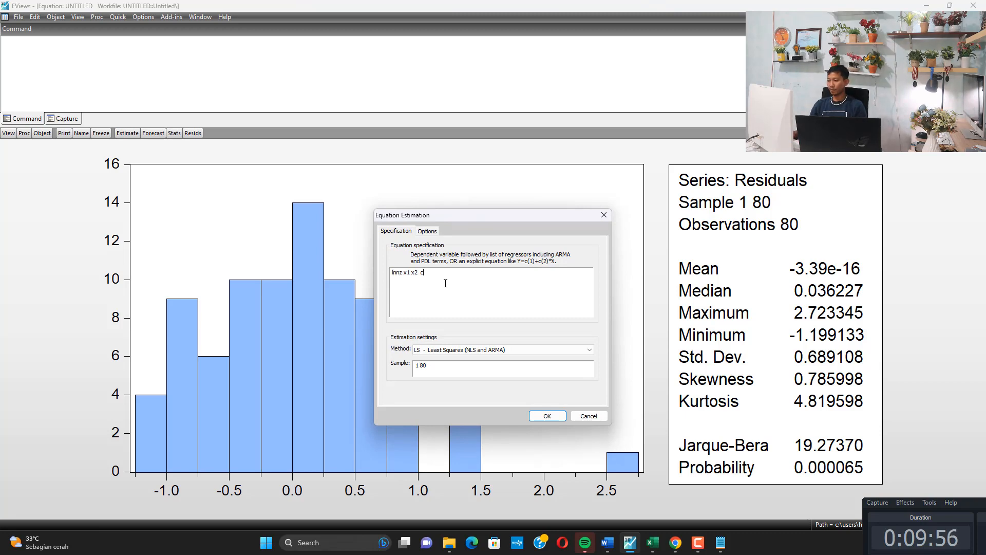
click(546, 416)
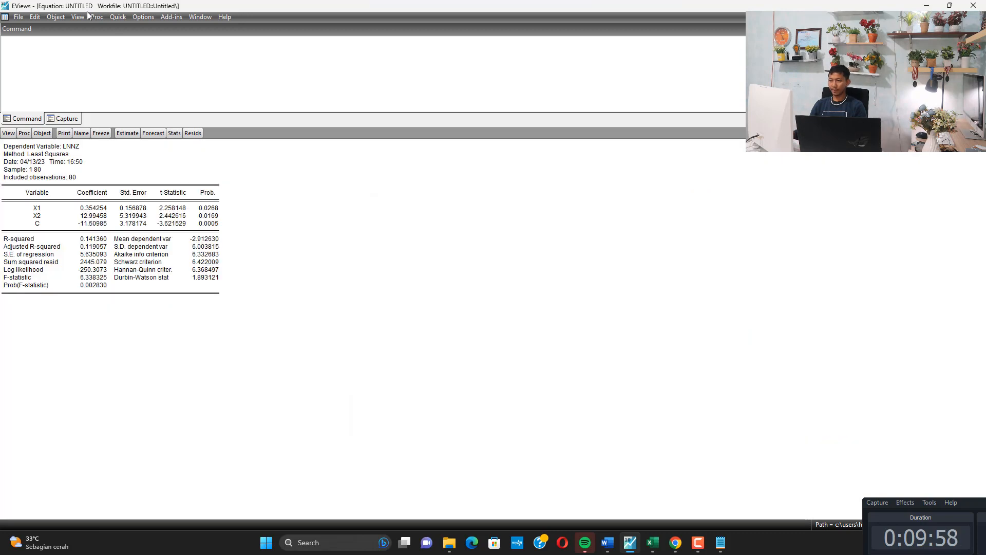
Step: Run the Histogram - Normality Test on the residuals of the lnnz equation
click(79, 17)
mouse_move(149, 111)
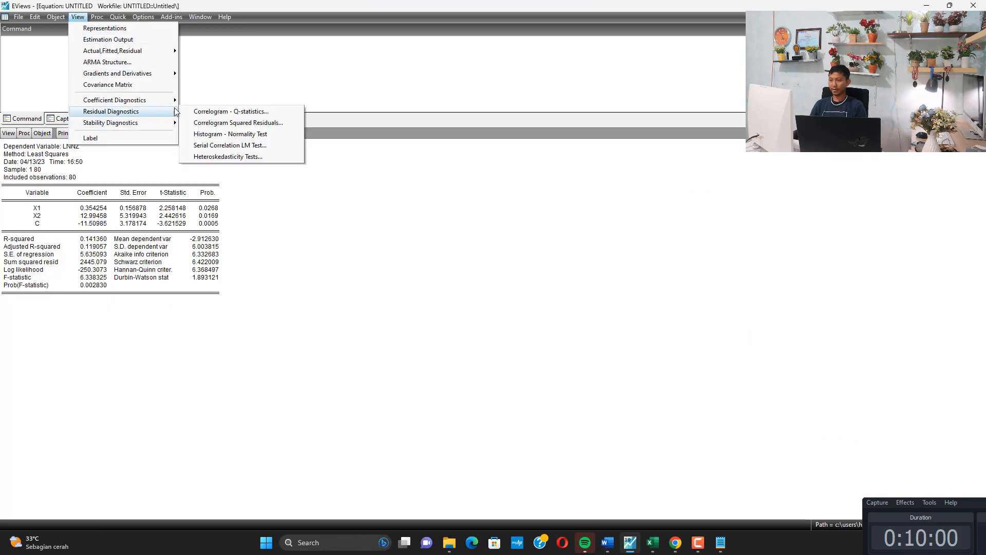
click(244, 134)
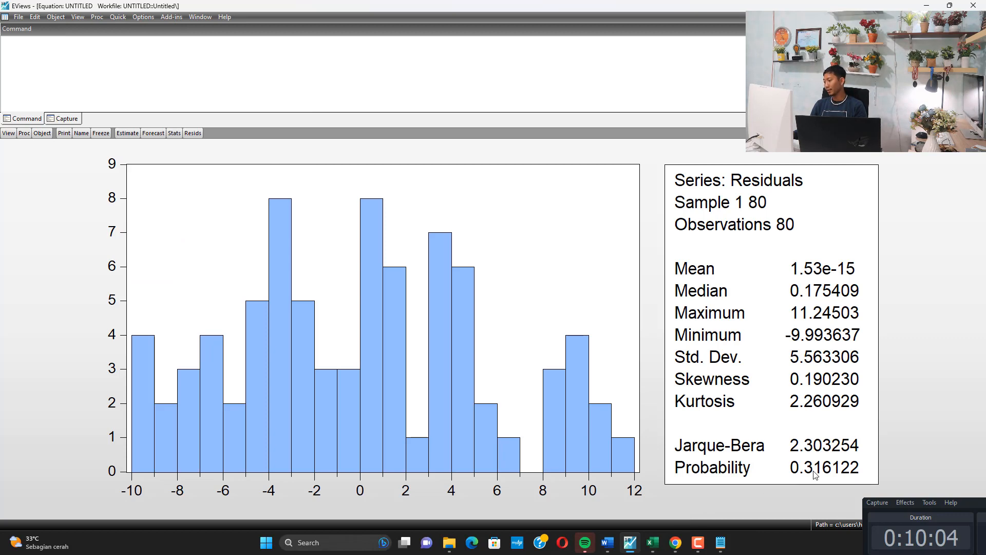
Step: In Excel, set the Uji Normalitas probability for X1 dan X2 terhadap Z in cell L8 to "p = 0.316122"
mouse_move(602, 542)
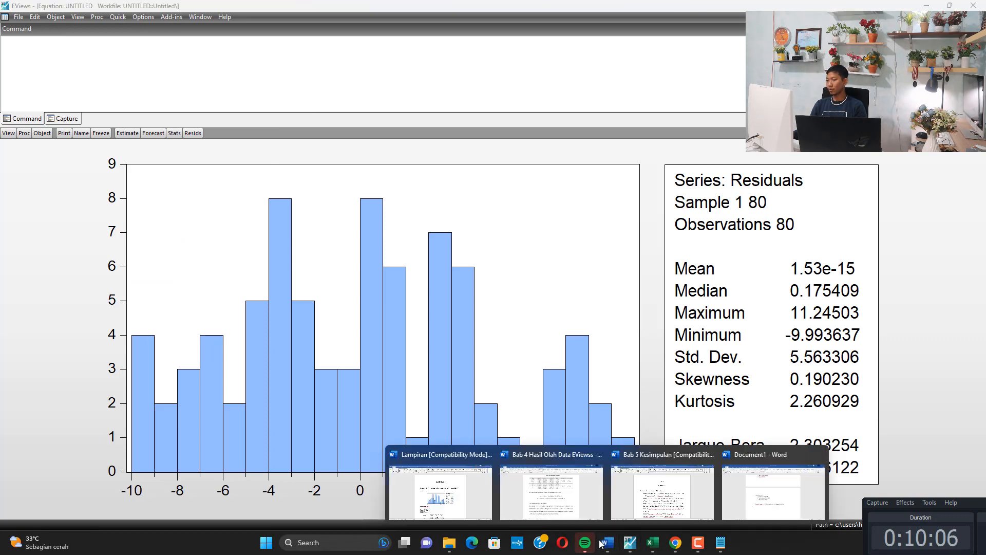
click(652, 542)
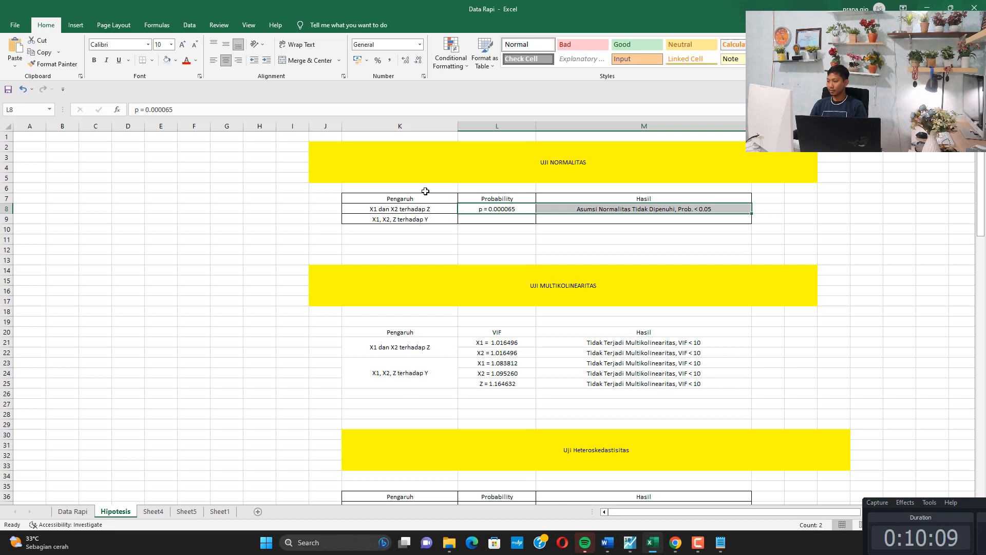
click(470, 209)
click(209, 110)
key(BackSpace)
key(BackSpace)
key(BackSpace)
key(BackSpace)
key(BackSpace)
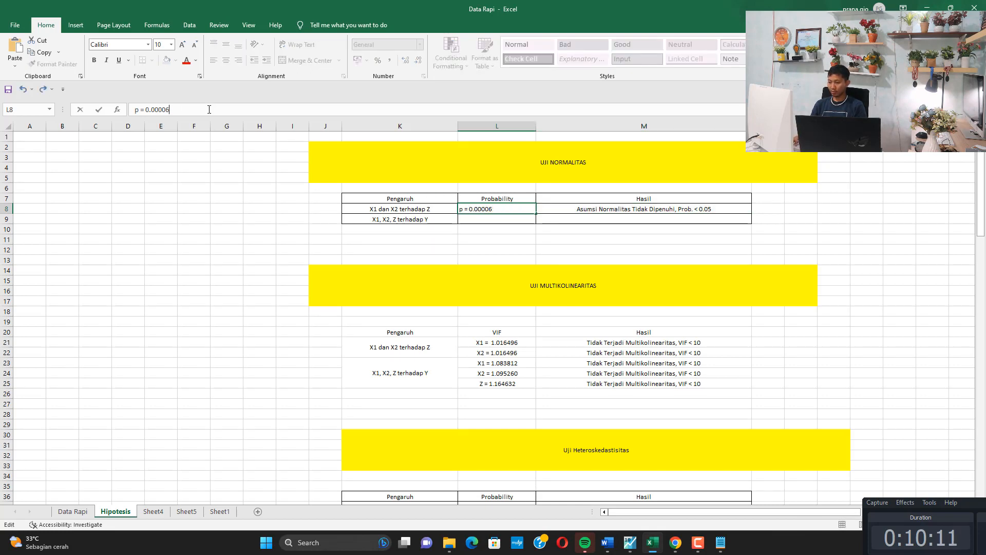
text(316122)
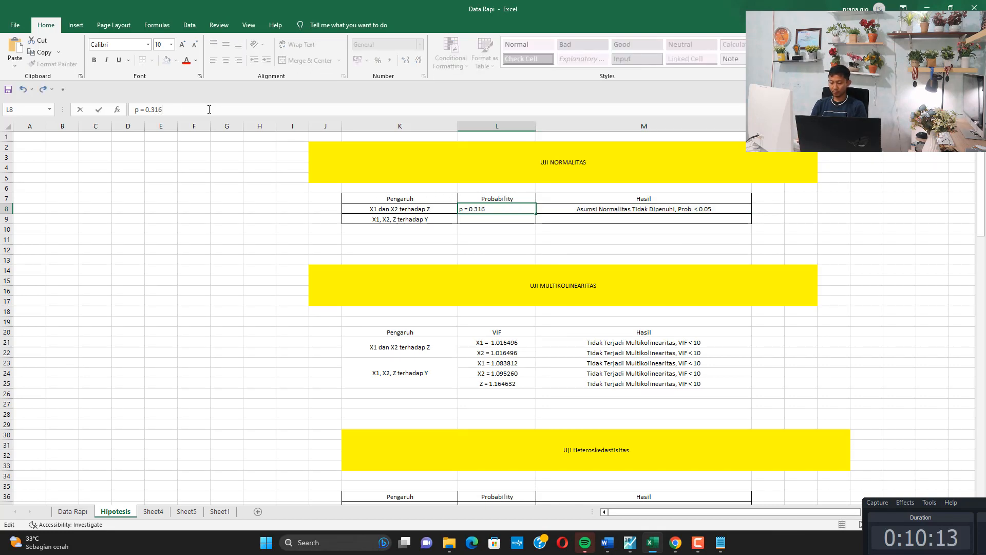
key(Return)
Step: Change the Hasil for X1 dan X2 terhadap Z in cell M8 to "Asumsi Normalitas Dipenuhi, Prob. > 0.05"
key(Up)
key(Right)
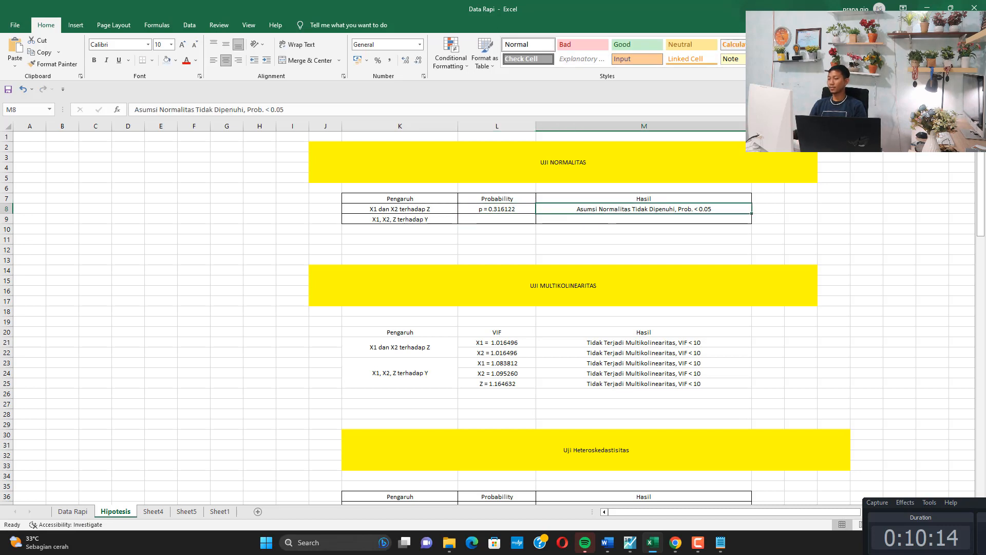
click(216, 109)
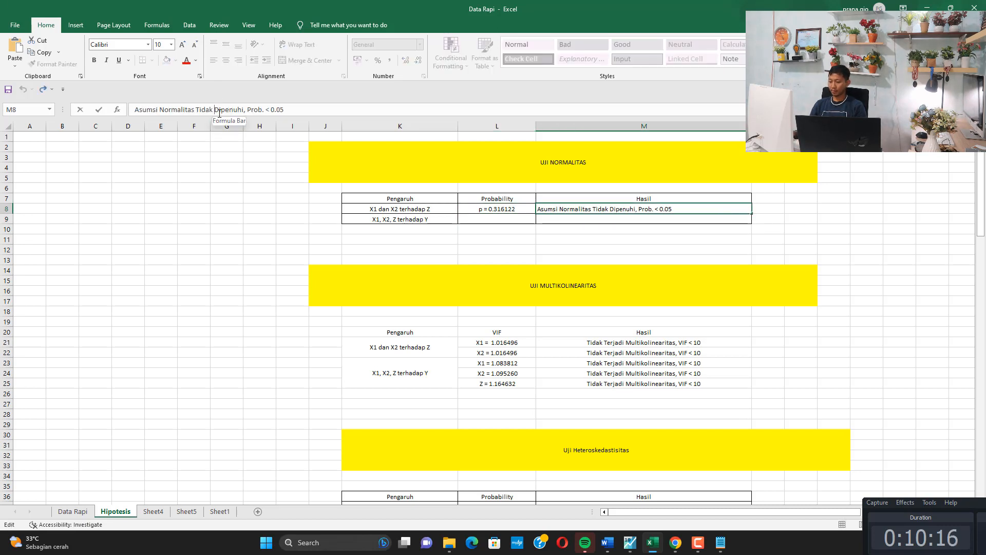
key(BackSpace)
key(BackSpace)
key(BackSpace)
key(BackSpace)
key(BackSpace)
key(BackSpace)
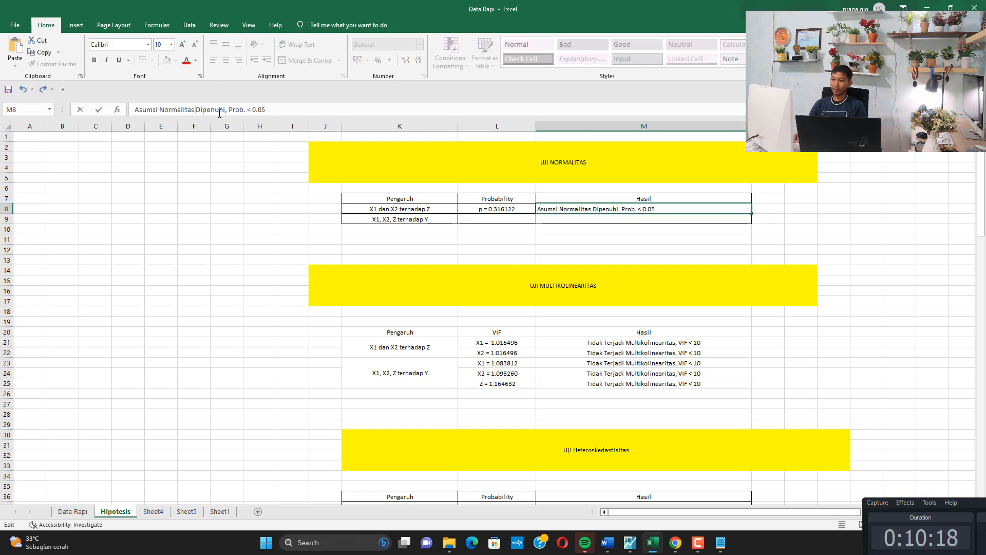
key(Right)
key(Right)
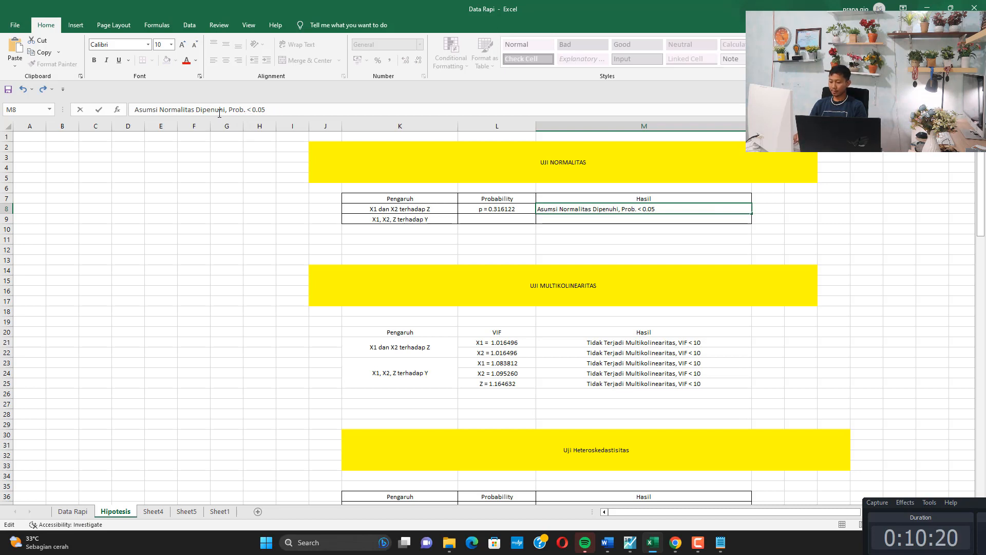
key(BackSpace)
text(>)
key(Return)
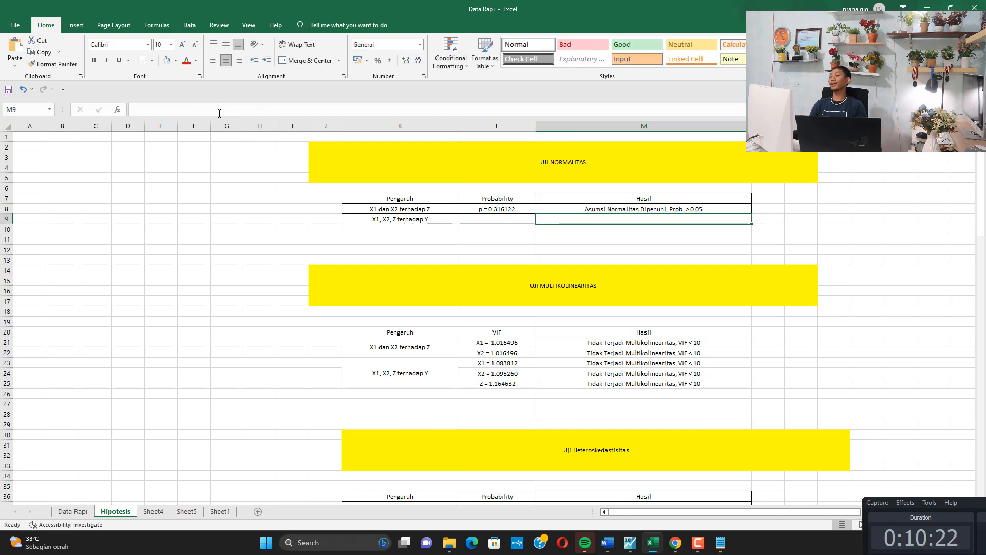
Step: In EViews, rewrite the equation specification as "lnny x1 x2 lnnz c" for the effect of X1, X2 and Z on Y
click(465, 219)
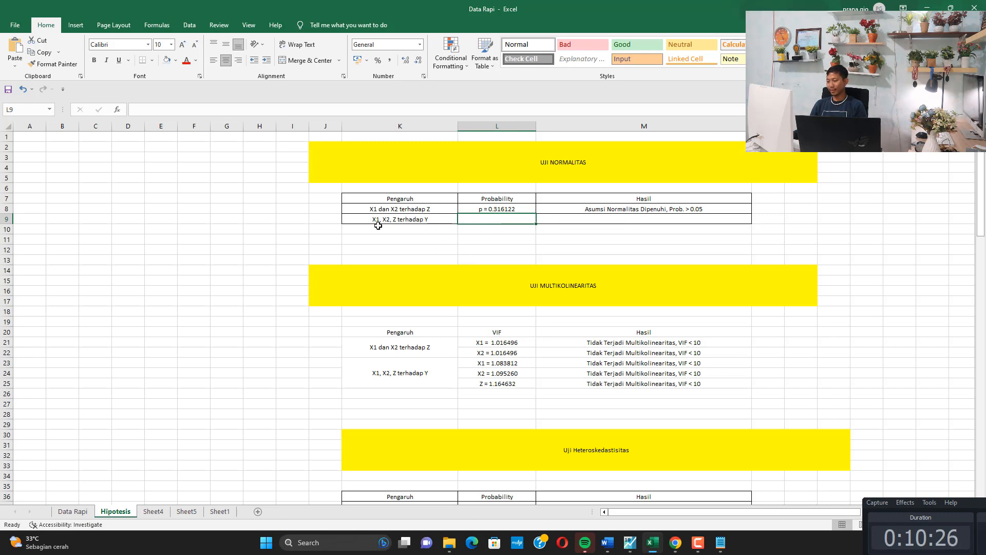
click(630, 542)
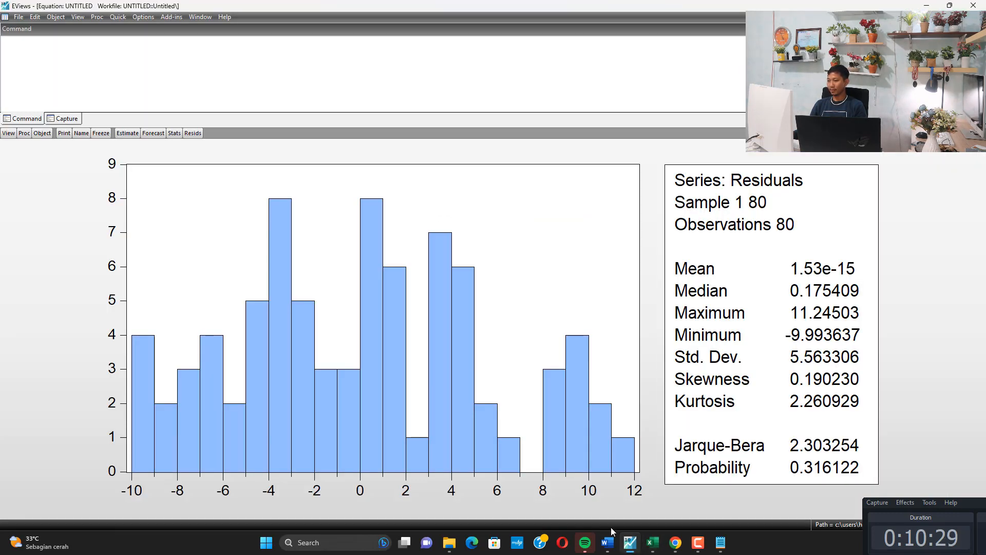
click(126, 133)
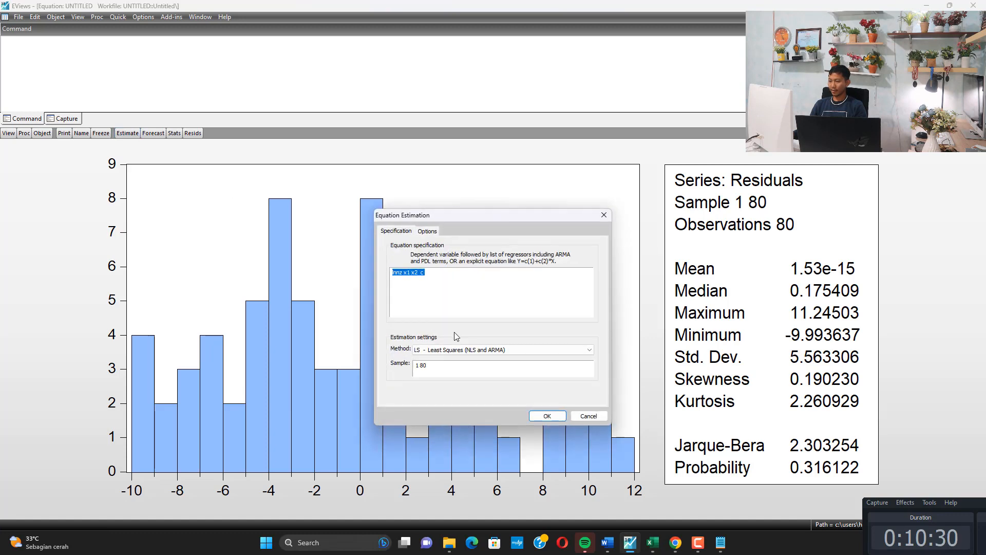
click(458, 279)
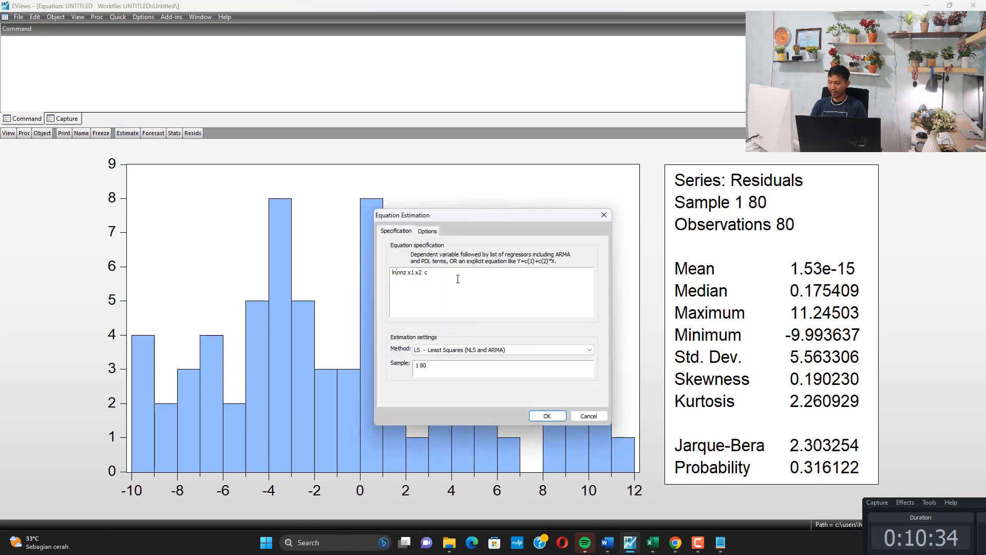
text(nny)
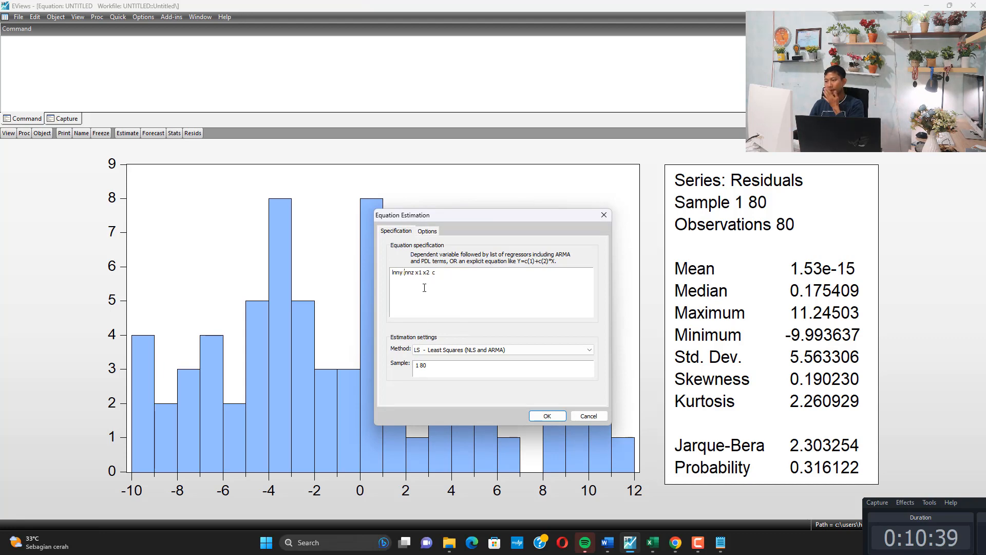
key(Right)
key(Right)
key(Right)
key(Right)
key(Right)
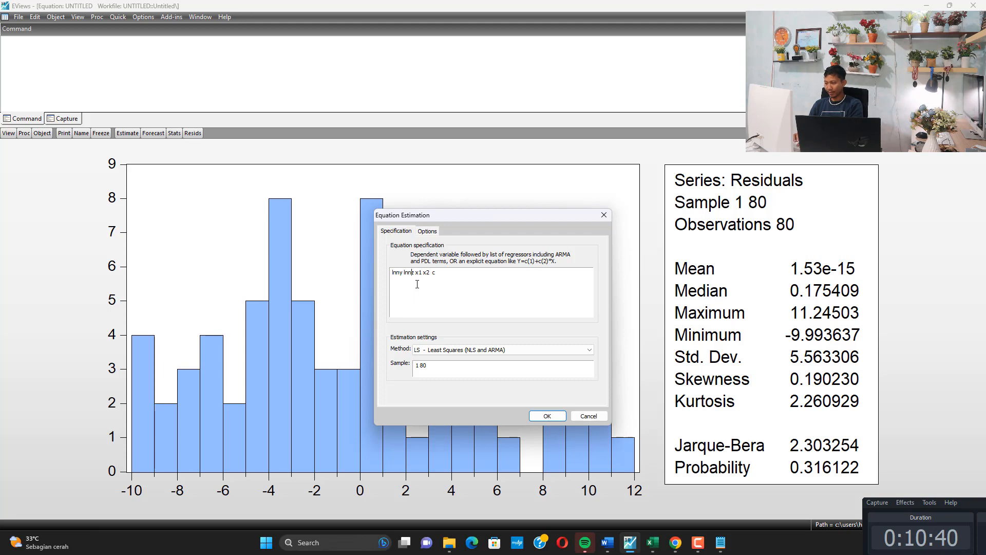
key(BackSpace)
key(BackSpace)
key(BackSpace)
key(BackSpace)
key(Right)
key(Right)
key(Right)
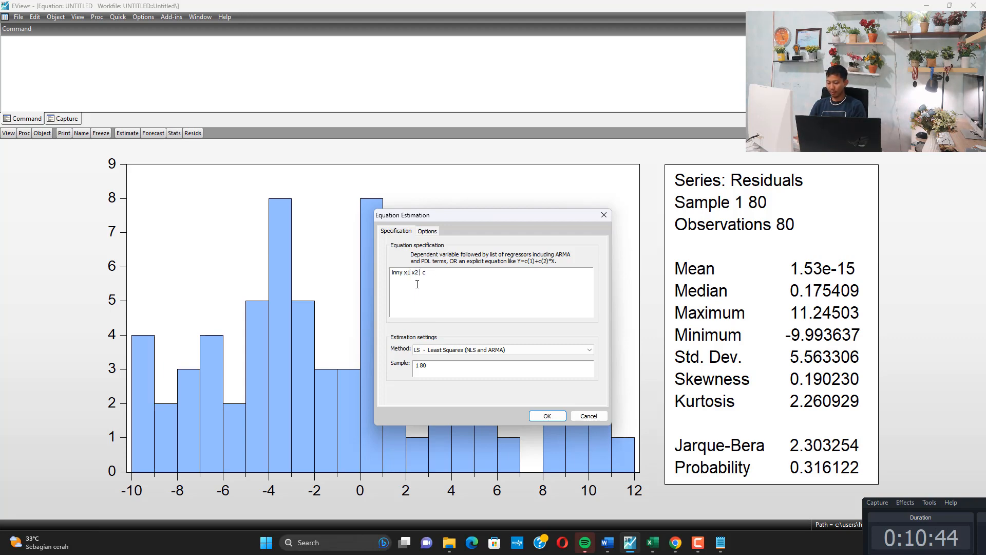
text(lnnz)
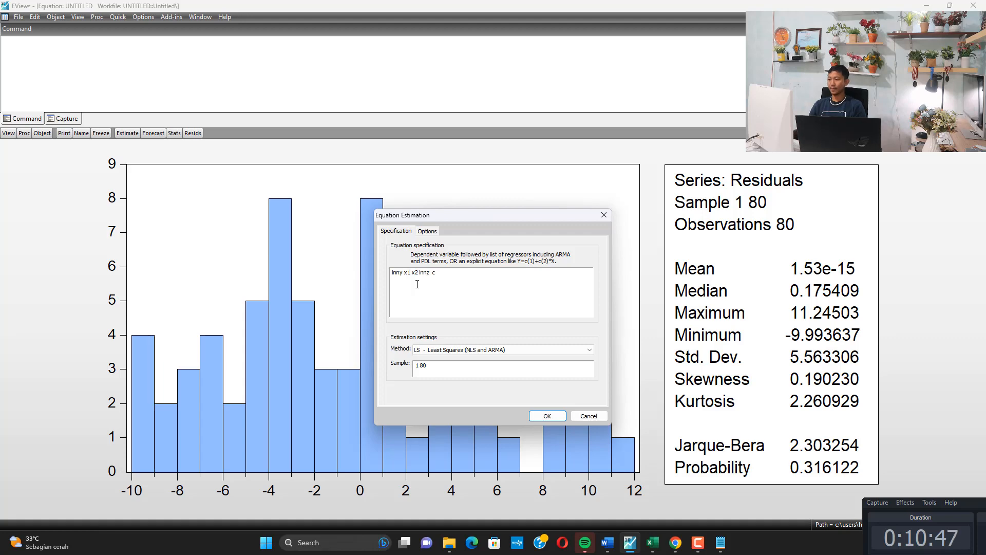
Step: Replace the dependent variable lnny with y and estimate "y x1 x2 lnnz c" with least squares
click(404, 273)
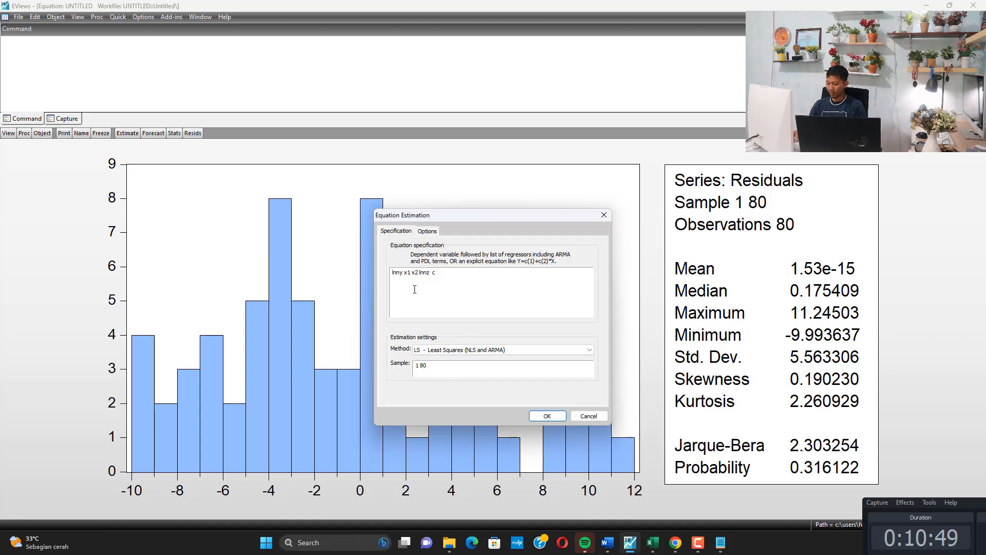
key(BackSpace)
key(BackSpace)
key(BackSpace)
key(BackSpace)
text(y)
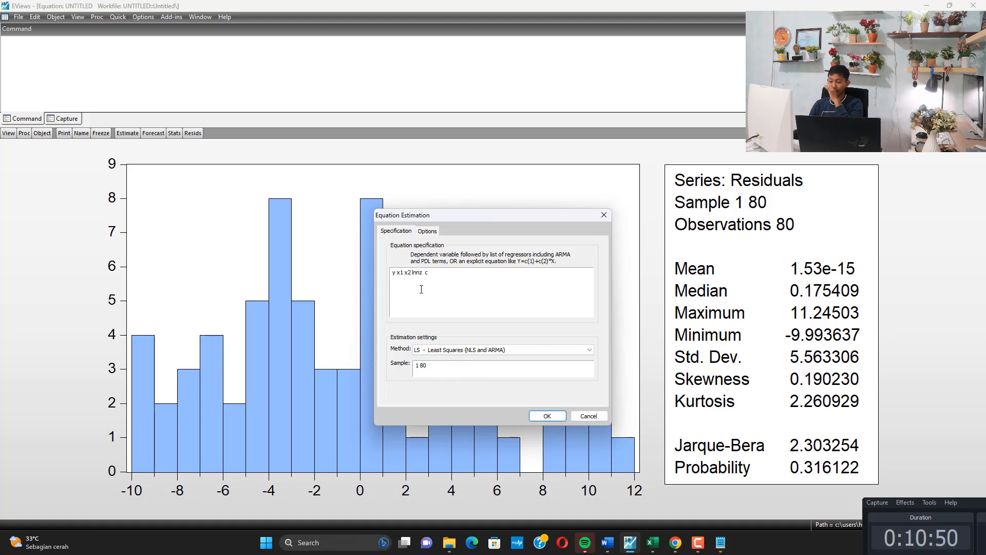
click(461, 278)
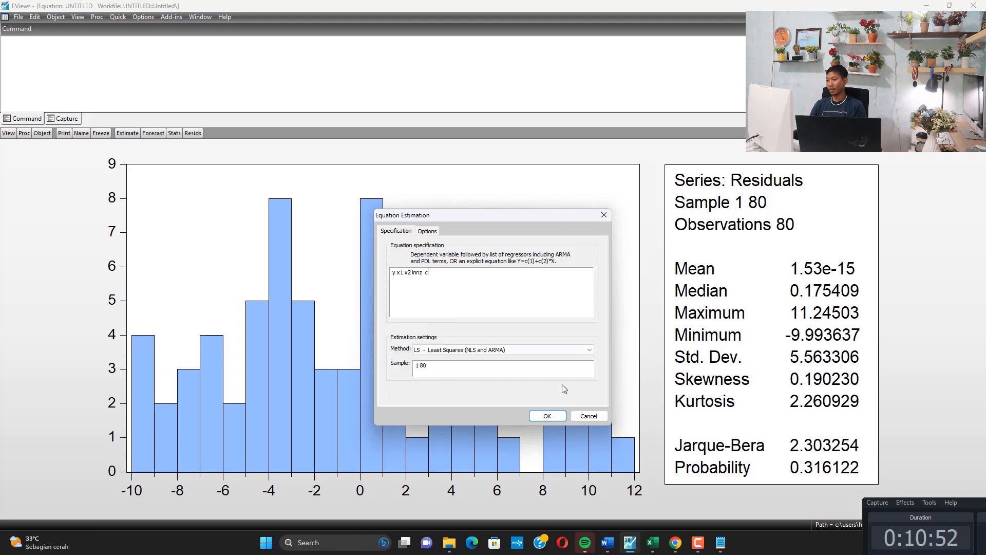
click(555, 417)
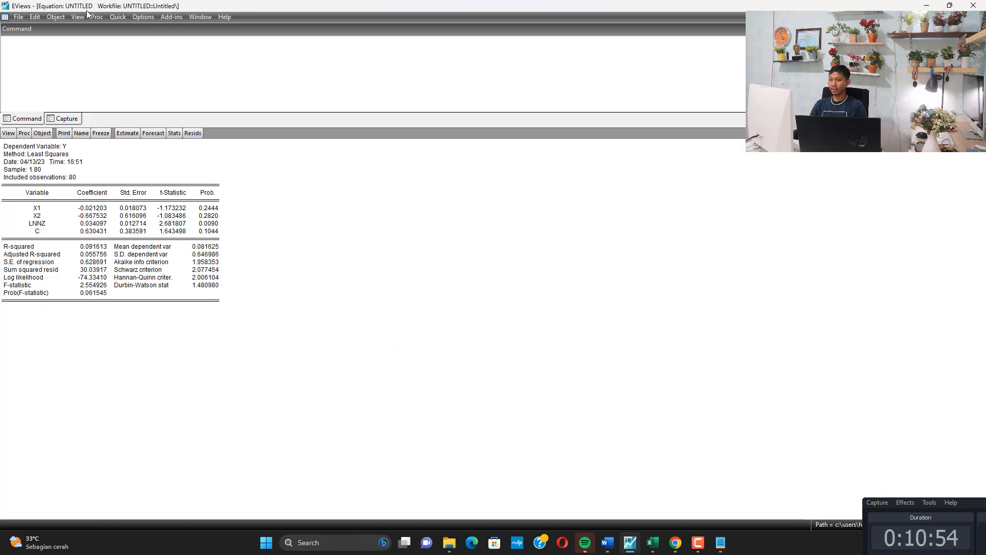
Step: Run the Histogram - Normality Test on the residuals of the y equation and return to Excel's Hipotesis sheet
click(83, 16)
mouse_move(159, 117)
click(233, 136)
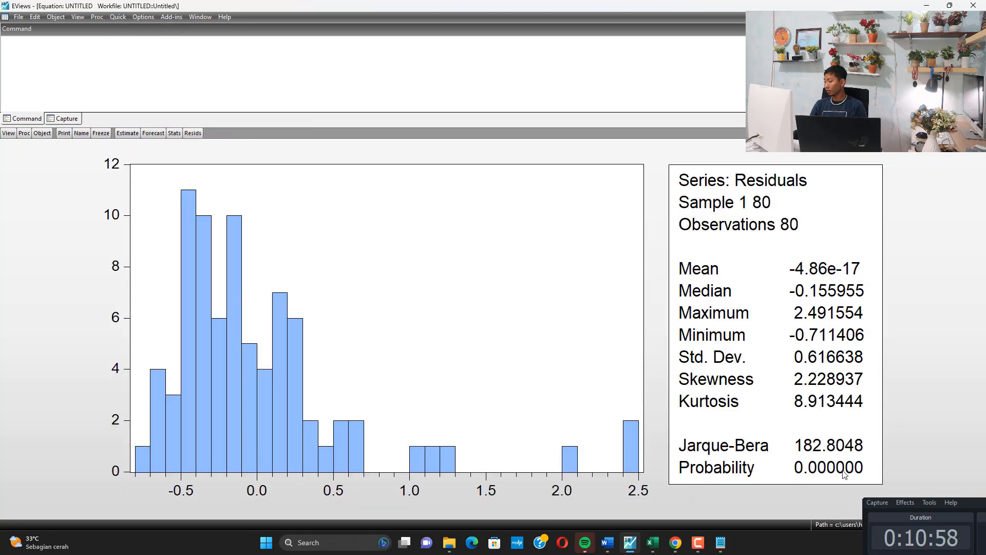
click(652, 542)
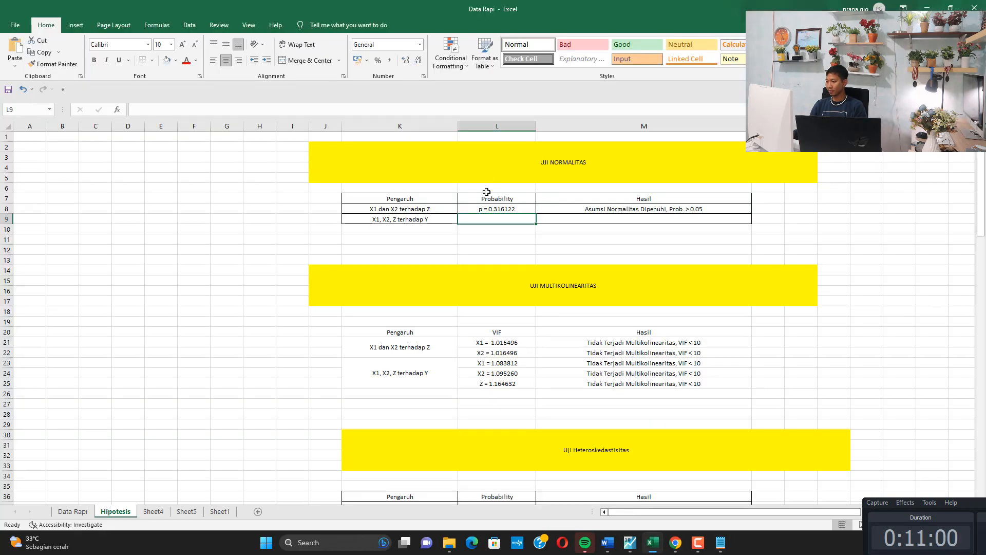
Step: Record the probability for X1, X2, Z terhadap Y in cell L9 as "p = 0.000000"
text(p = 0.0)
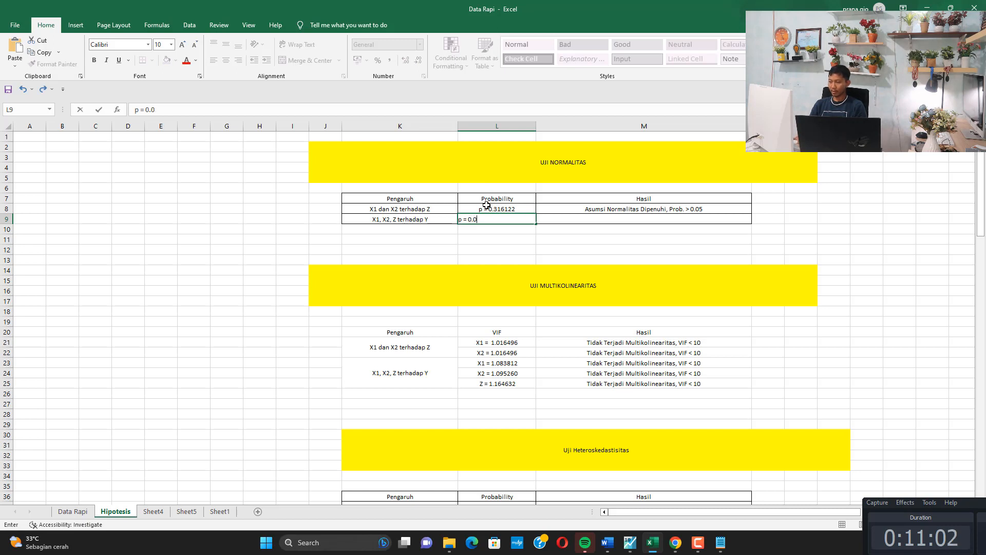
text(00000)
key(Tab)
Step: Enter "Asumsi Normalitas Tidak Dipenuhi, Prob. < 0.05" as the Hasil for X1, X2, Z terhadap Y in cell M9
text(Asumsi)
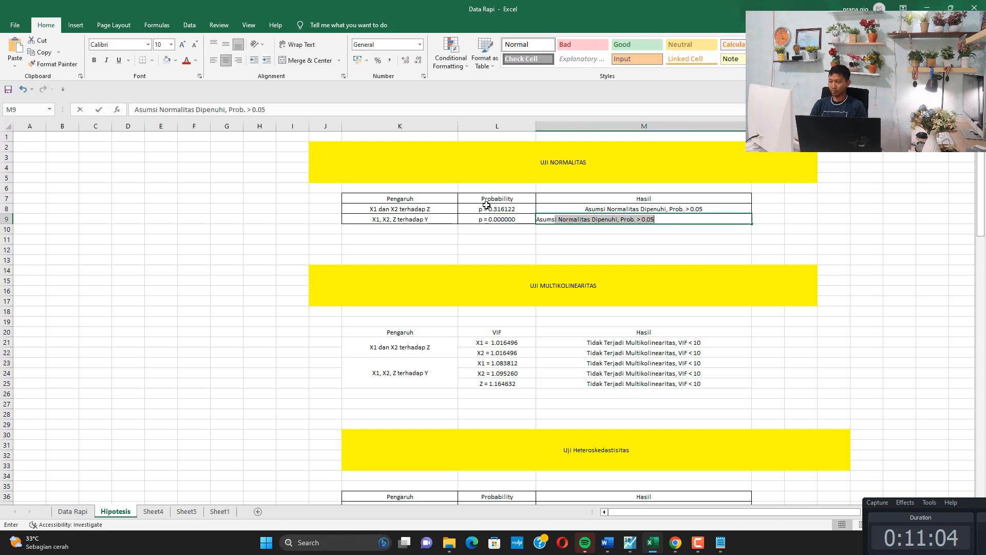
text( Normalitas Tida)
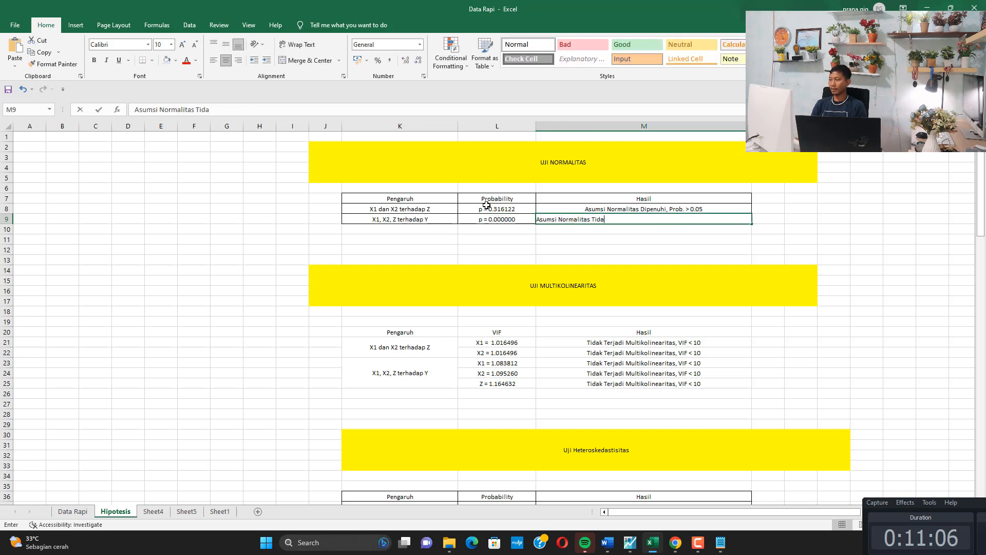
text(k Dip)
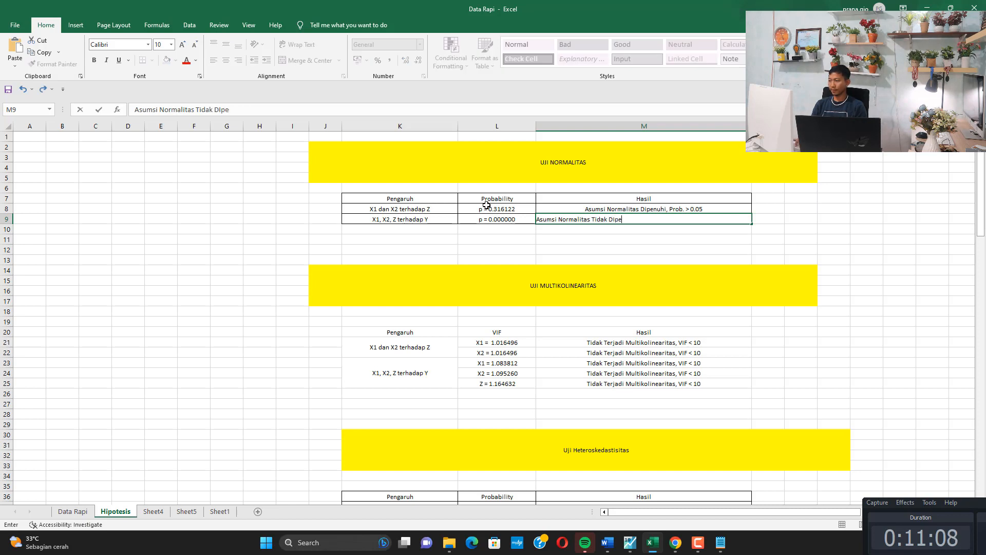
key(BackSpace)
key(BackSpace)
key(BackSpace)
text(ipenu)
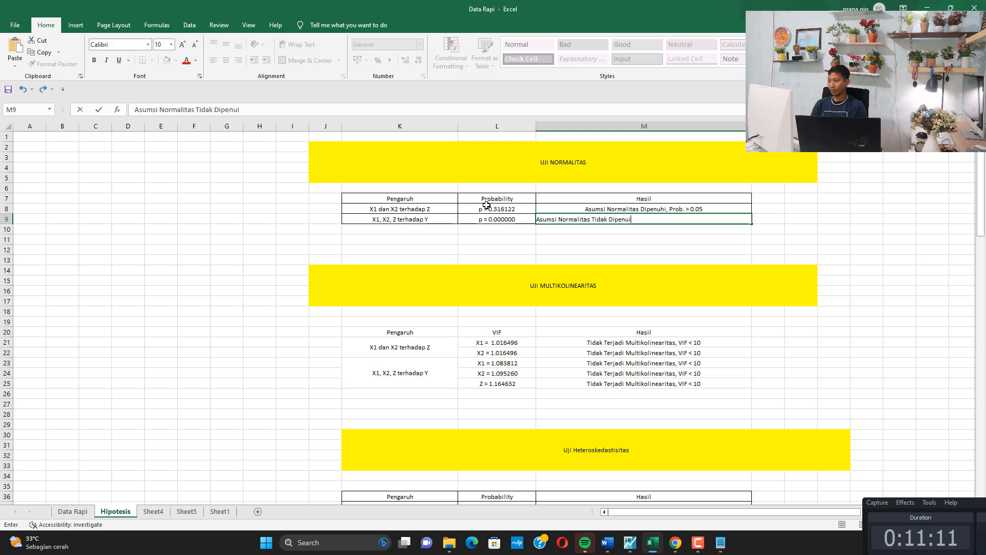
text(hi, )
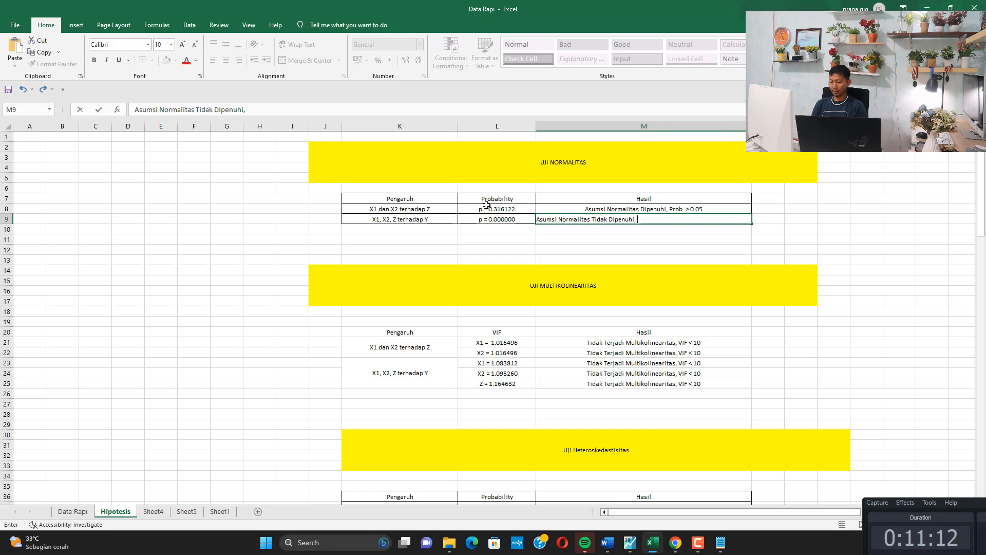
text(Prob. >)
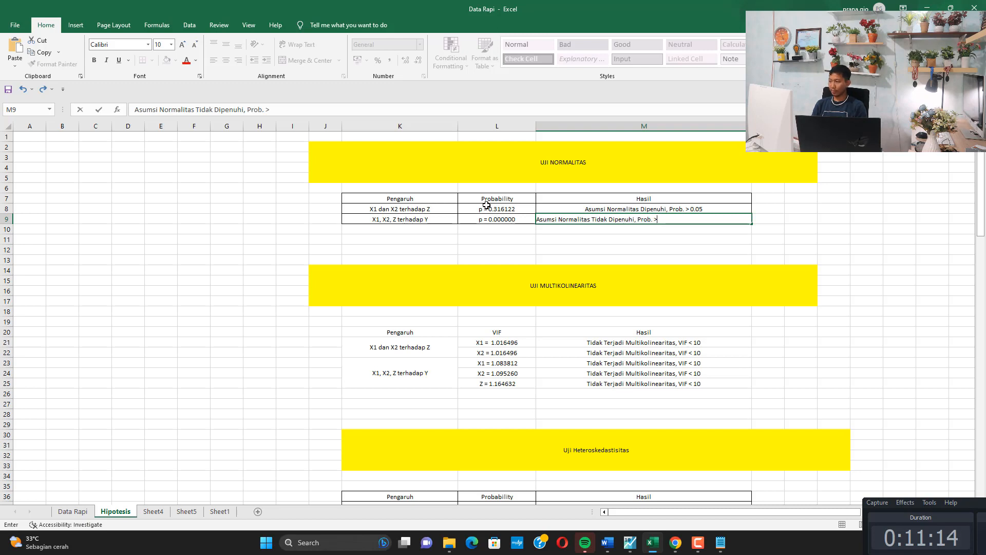
key(BackSpace)
text(< 0.05)
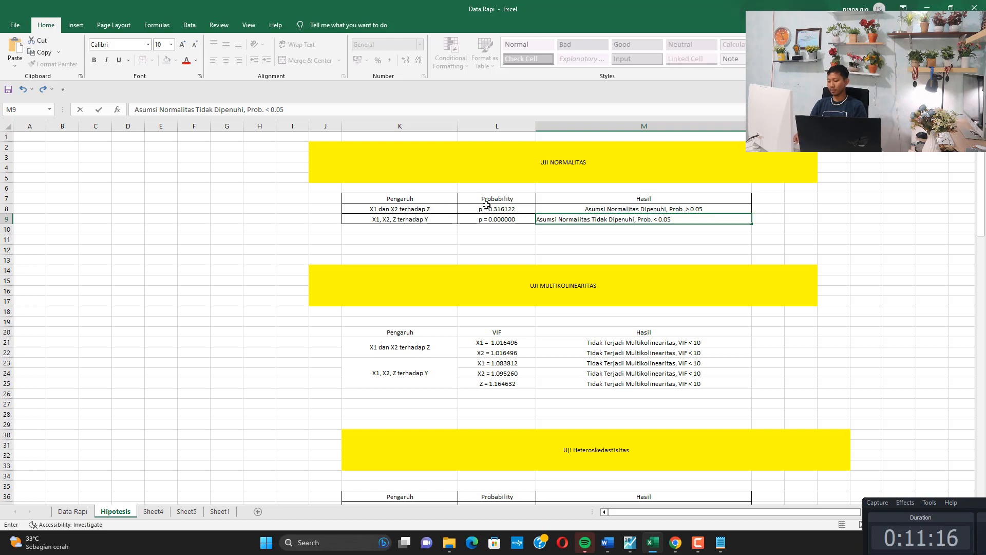
key(Left)
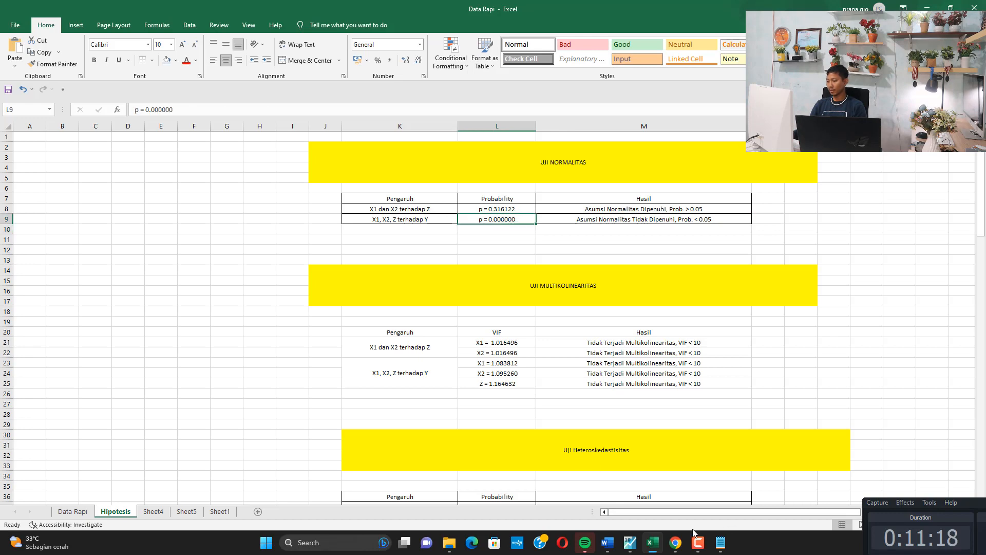
Step: Switch to EViews, change the dependent variable to lny and estimate "lny x1 x2 lnnz c" with least squares
click(629, 542)
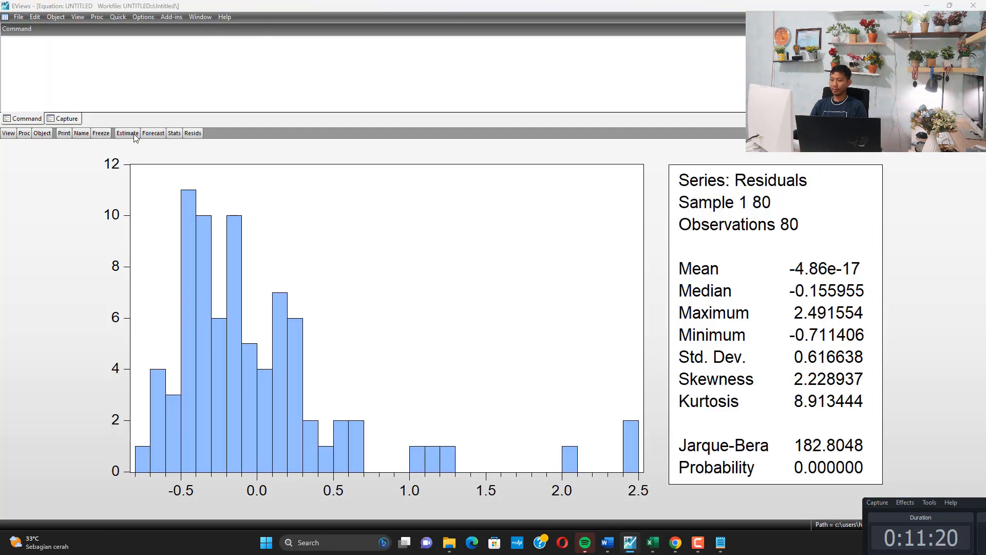
click(134, 133)
click(397, 274)
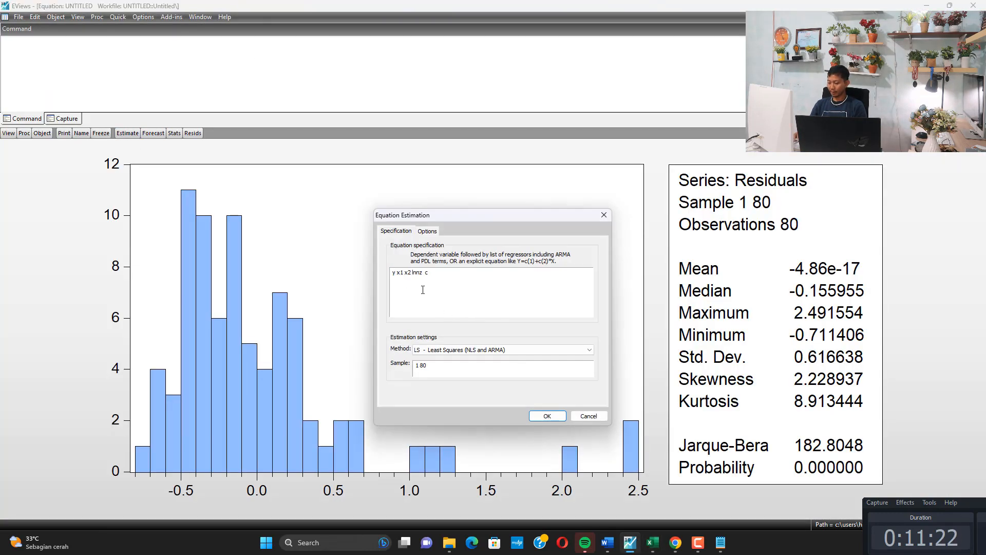
text(lny)
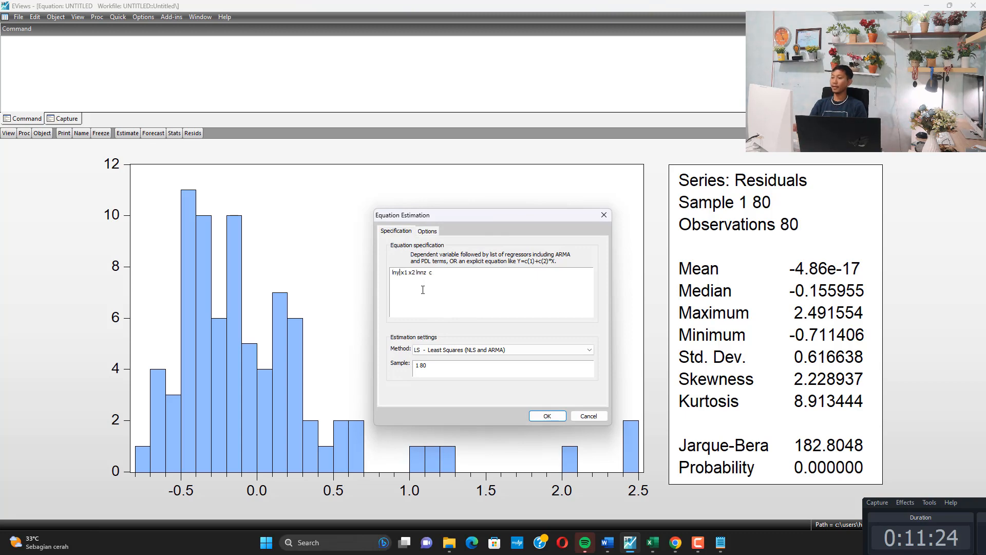
click(520, 300)
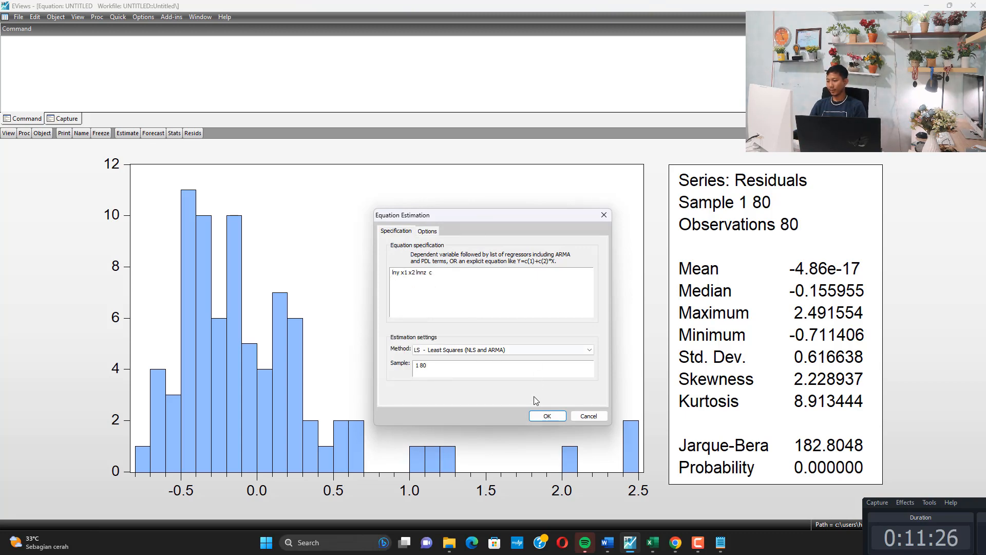
click(547, 416)
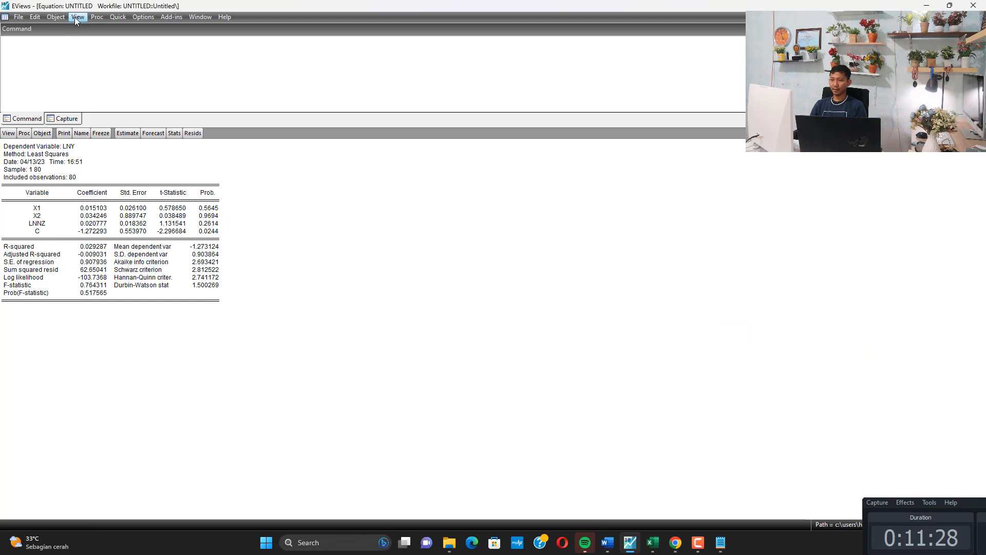
Step: Run the Histogram - Normality Test on the residuals of the lny equation
click(76, 17)
mouse_move(149, 114)
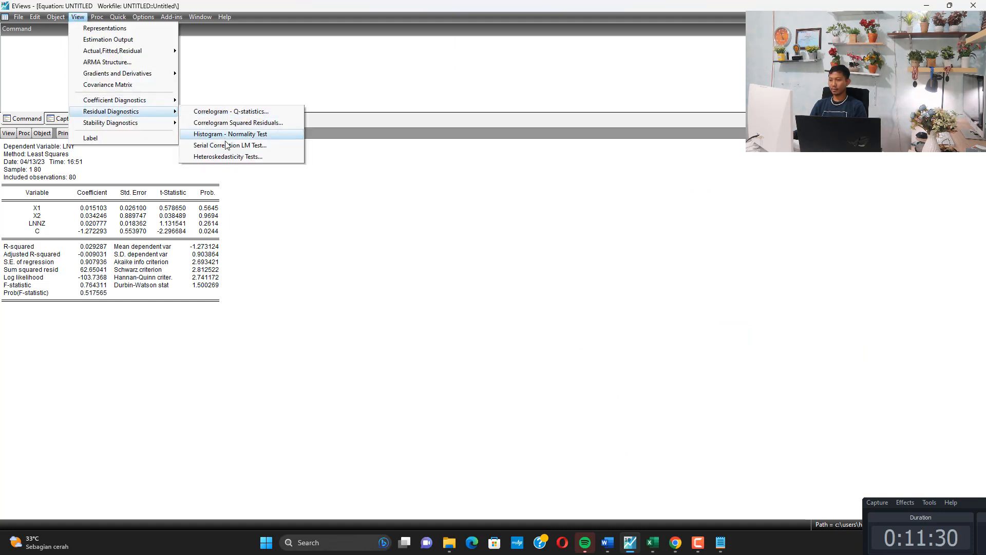
click(246, 147)
click(530, 288)
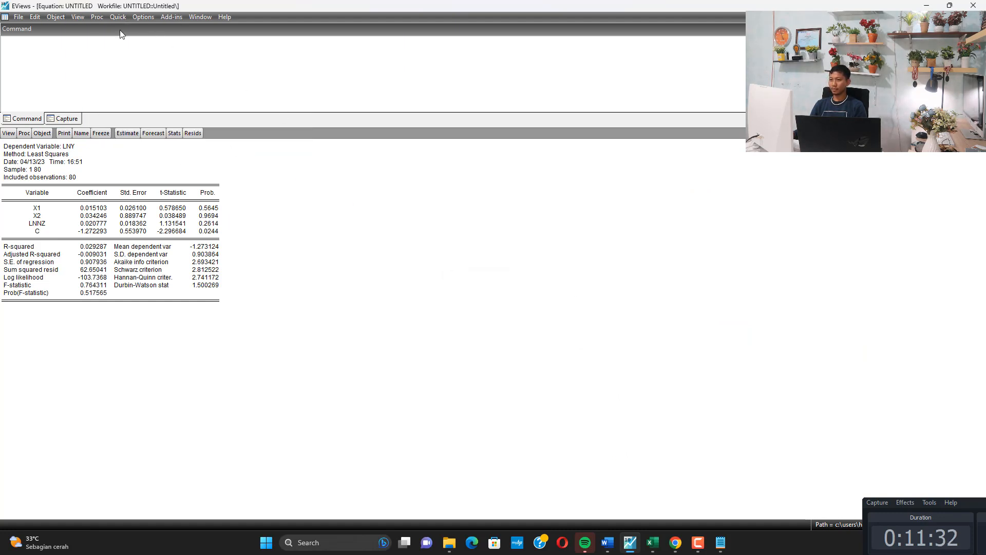
click(78, 17)
mouse_move(152, 114)
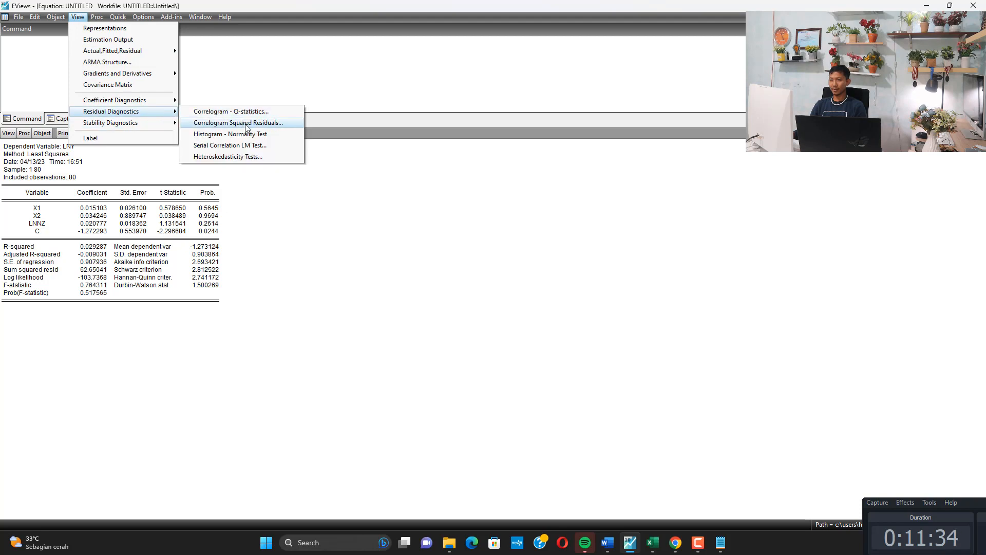
click(231, 134)
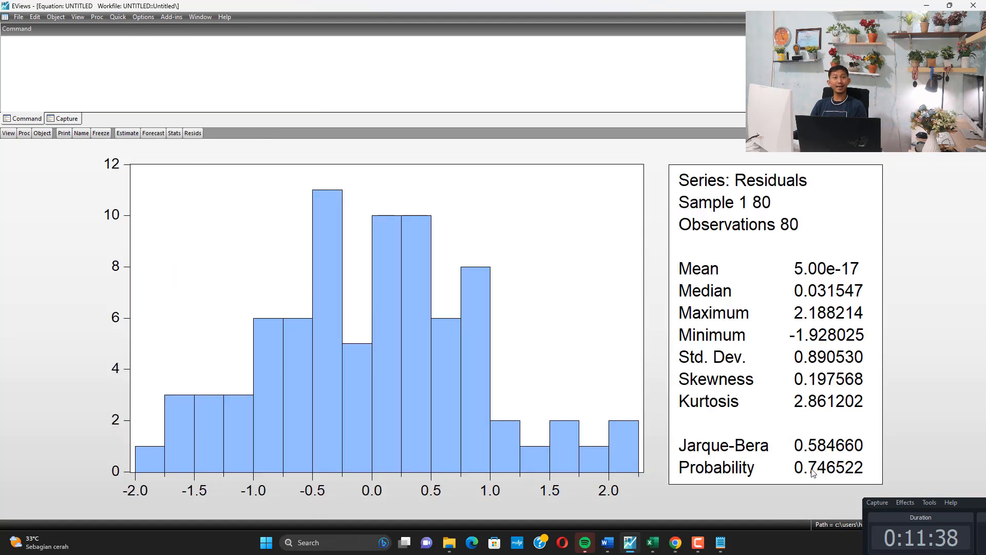
Step: Change the dependent variable to lnny and estimate "lnny x1 x2 lnnz c" with least squares
click(128, 134)
click(454, 285)
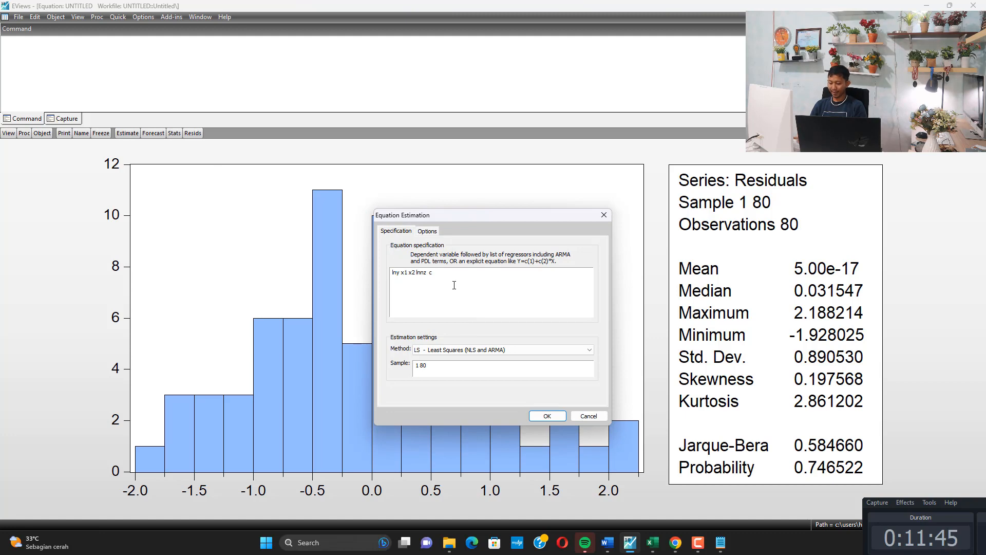
text(n)
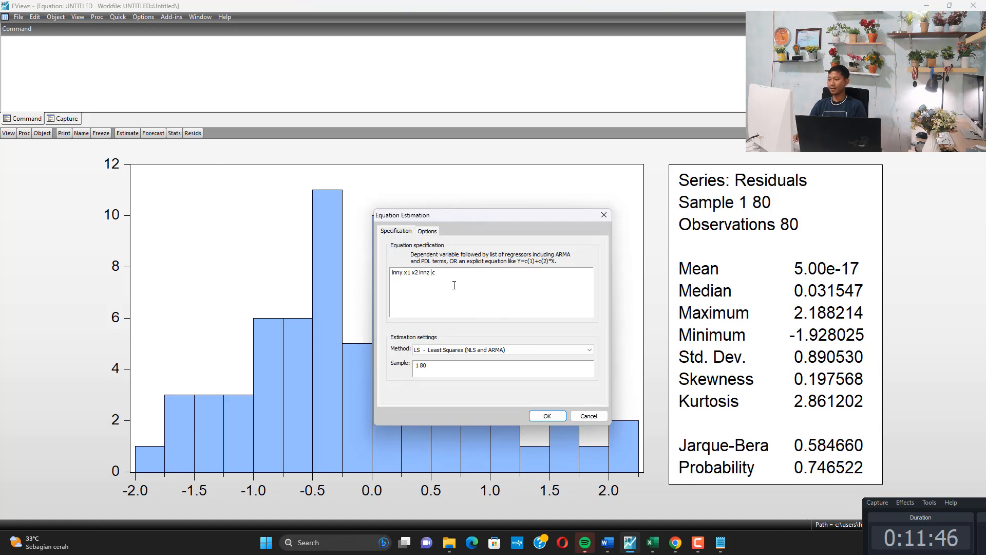
click(548, 415)
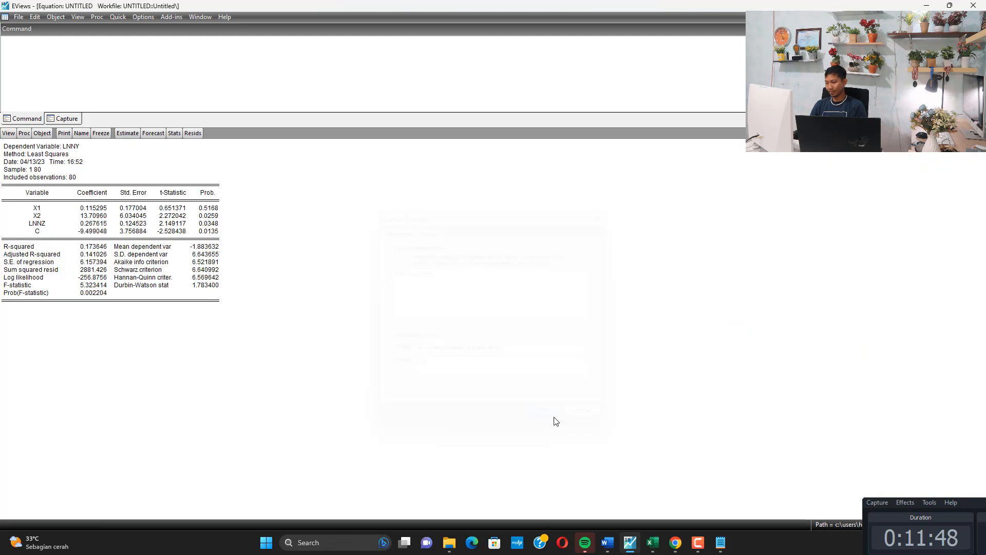
Step: Run the Histogram - Normality Test on the residuals of the lnny equation
click(78, 17)
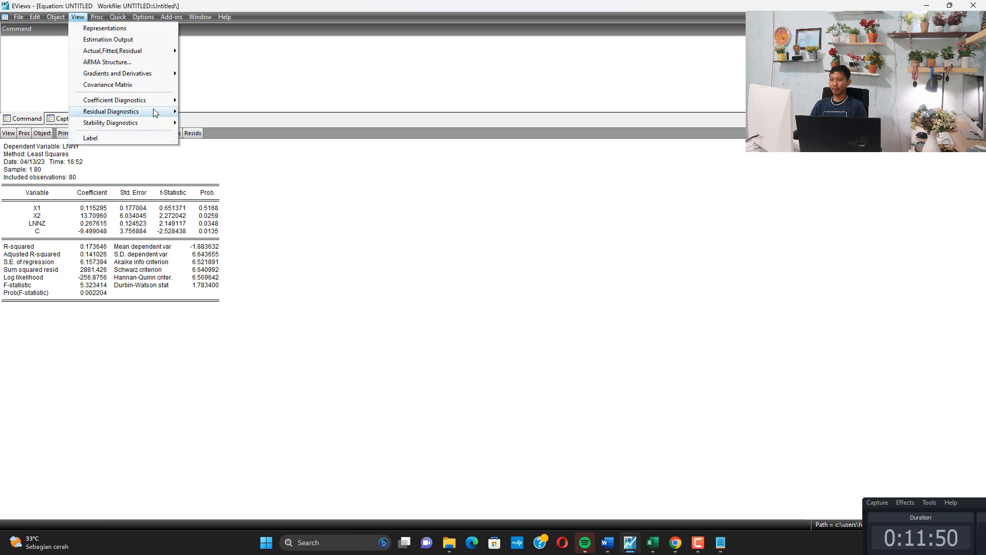
mouse_move(153, 110)
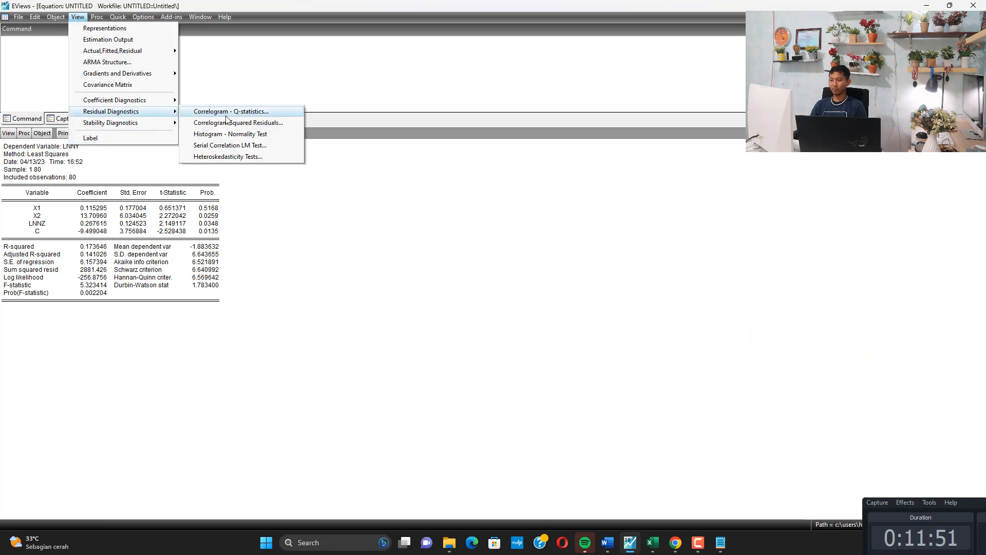
click(260, 135)
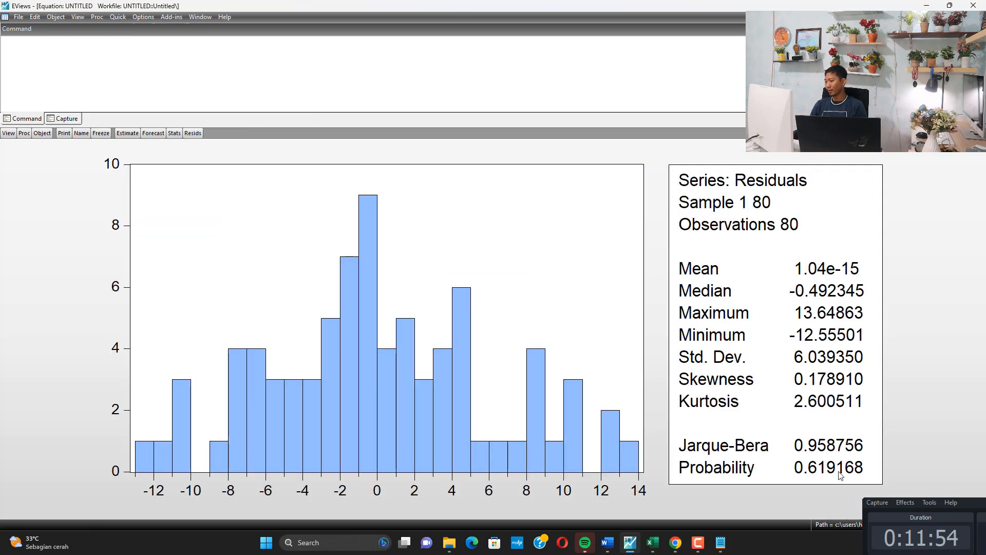
Step: Back in Excel, change the probability for X1, X2, Z terhadap Y in cell L9 to "p = 0.619168"
click(652, 543)
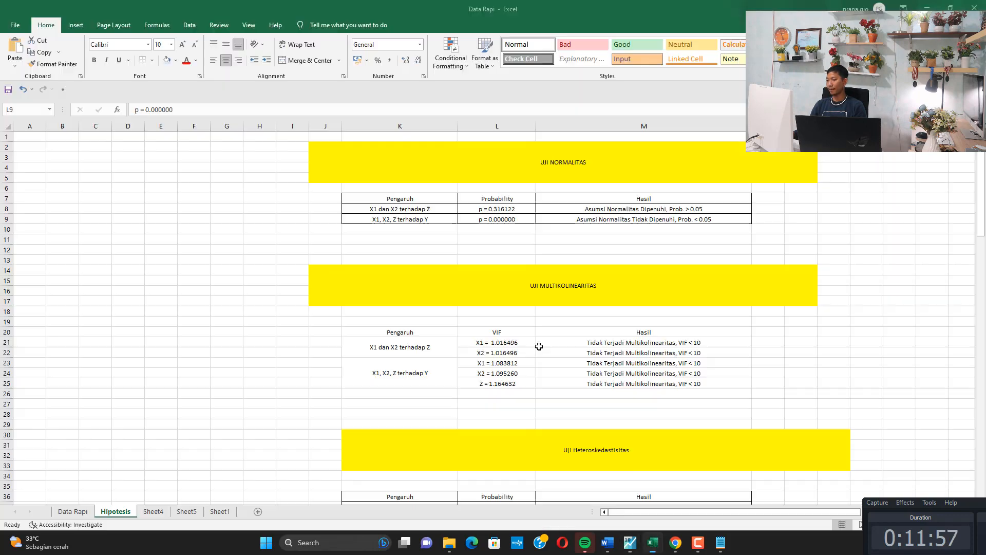
click(178, 112)
key(BackSpace)
key(BackSpace)
key(BackSpace)
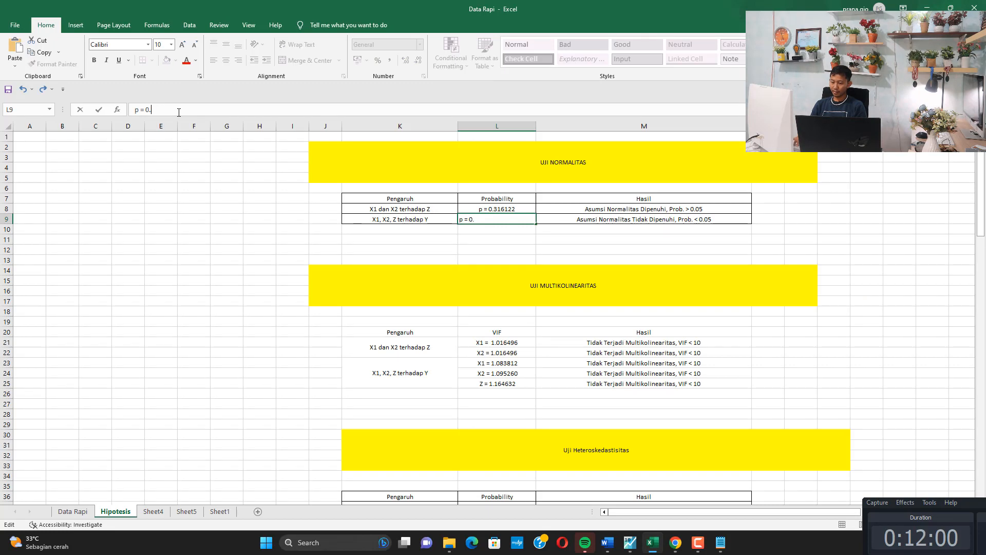
text(619168)
key(Tab)
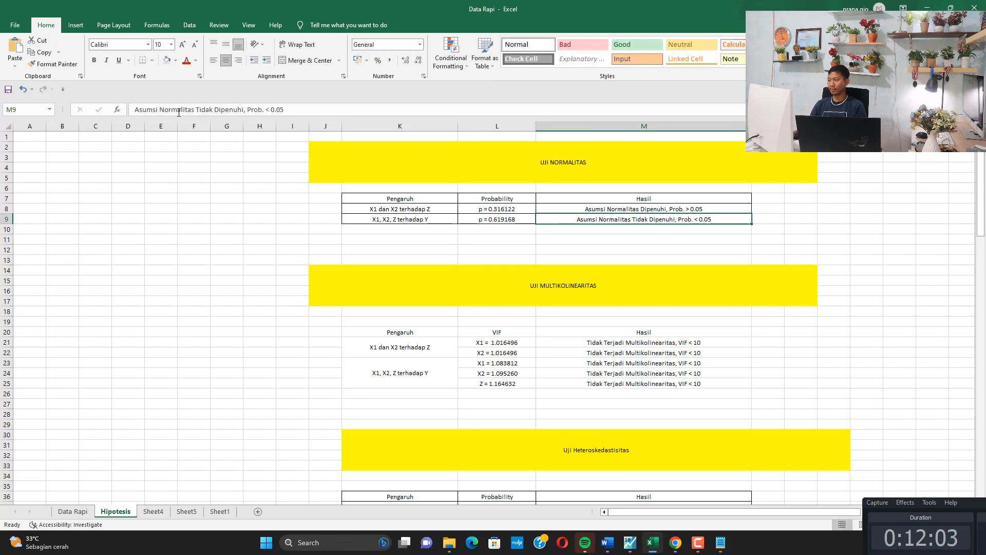
Step: Copy the Hasil text "Asumsi Normalitas Dipenuhi, Prob. > 0.05" from cell M8 into cell M9
click(657, 210)
key(ctrl+c)
click(644, 220)
key(ctrl+v)
click(588, 250)
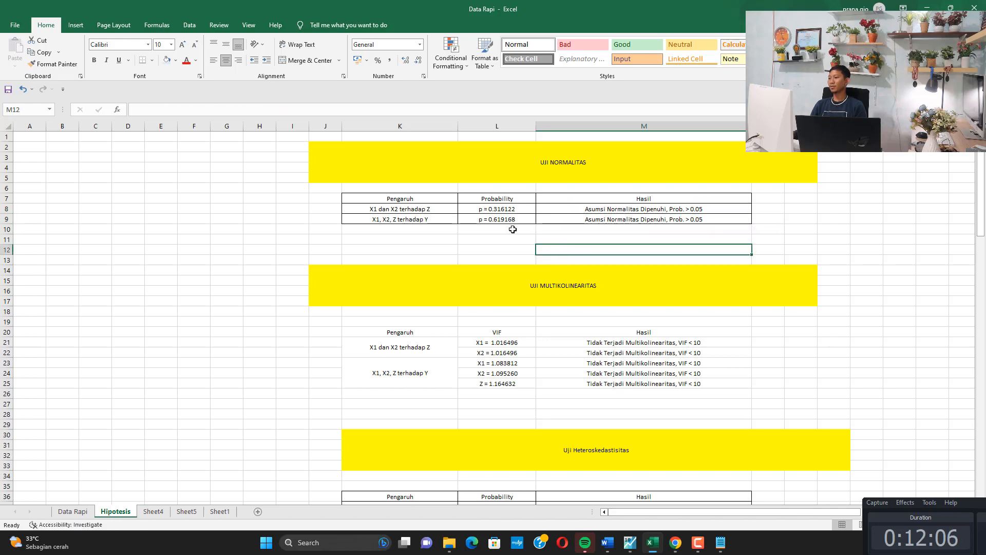
Step: Select the normality table K7:M9, switch to the Word document "Bab 4 Hasil Olah Data EViewss" and find Tabel 4.2 Ringkasan Hasil Uji Normalitas
drag(434, 200, 648, 219)
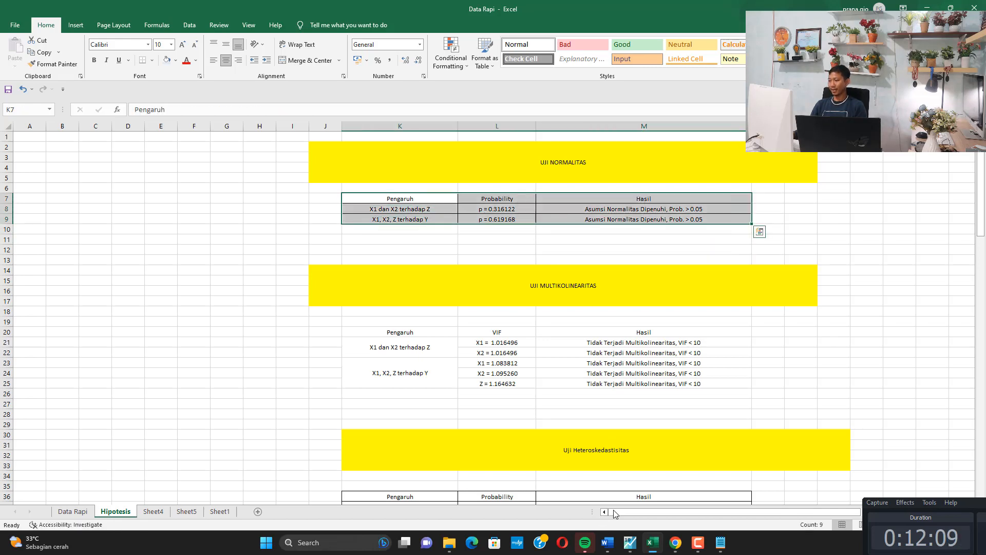
click(608, 543)
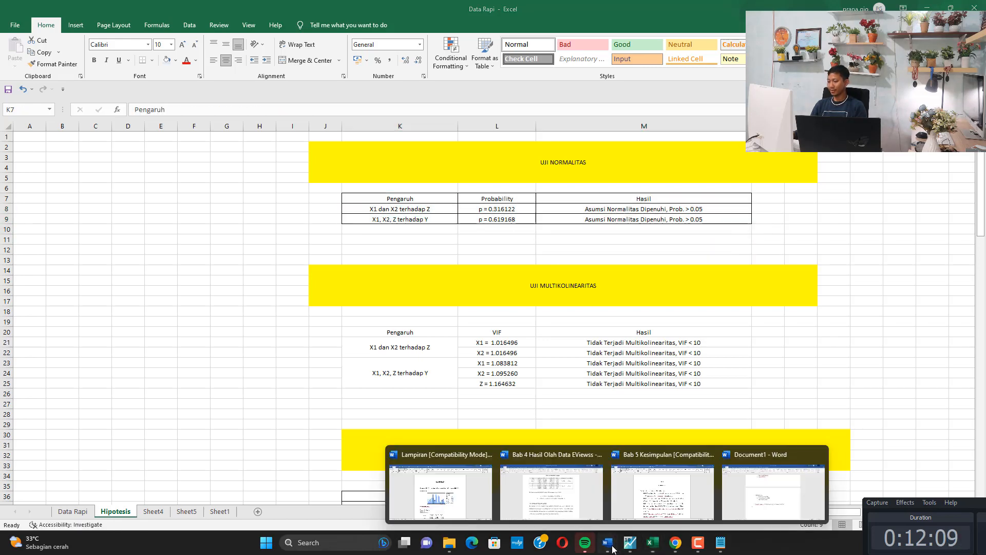
click(569, 518)
scroll(451, 244, up, 5)
drag(981, 353, 981, 109)
scroll(654, 293, down, 15)
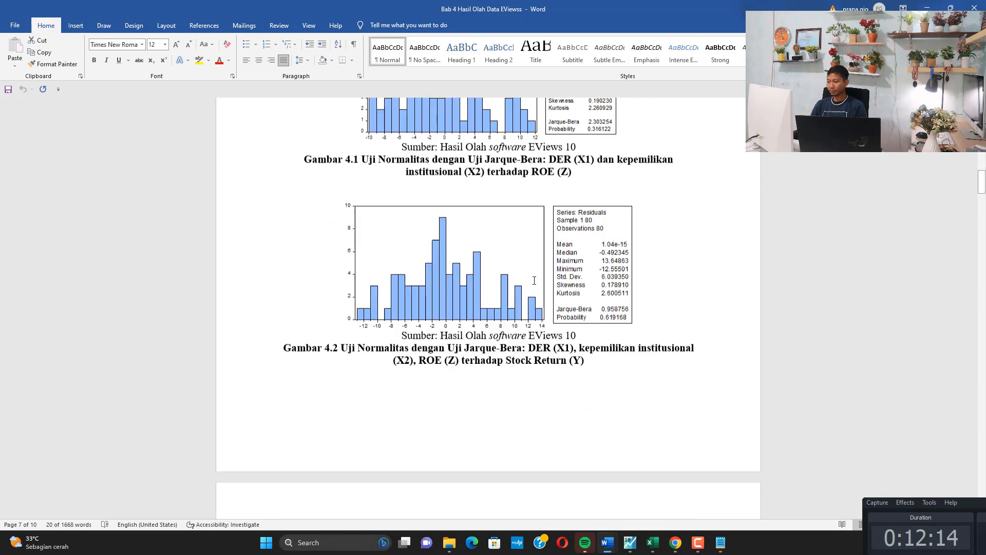
scroll(534, 280, down, 10)
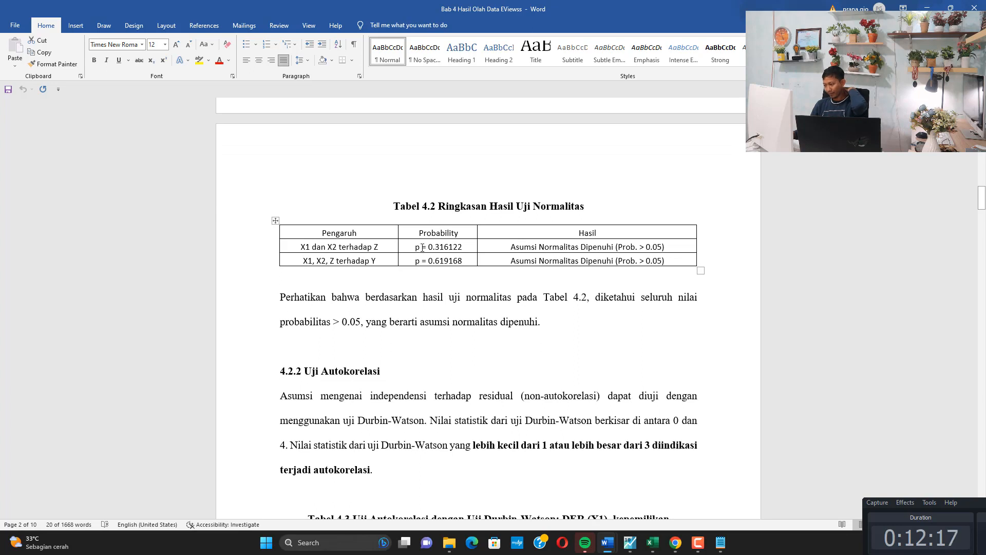
Step: Review the probabilities of both effects in Tabel 4.2 and the normality interpretation below it
drag(422, 248, 462, 247)
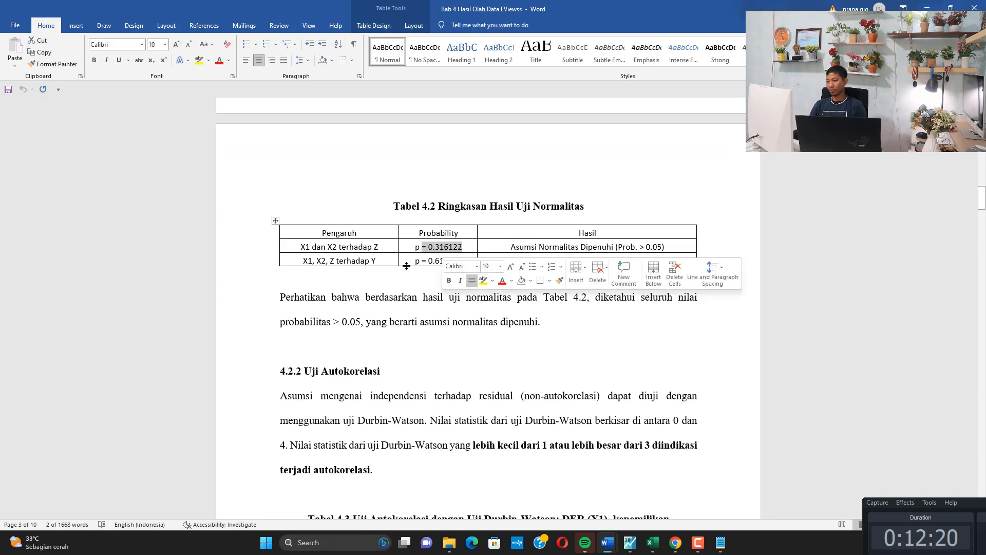
click(651, 551)
click(651, 551)
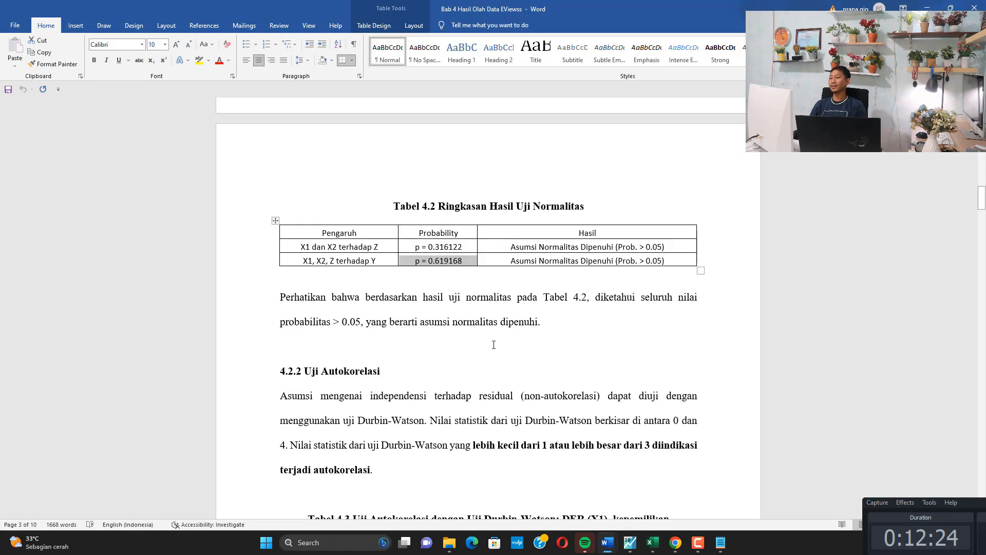
scroll(487, 334, down, 5)
scroll(487, 333, up, 10)
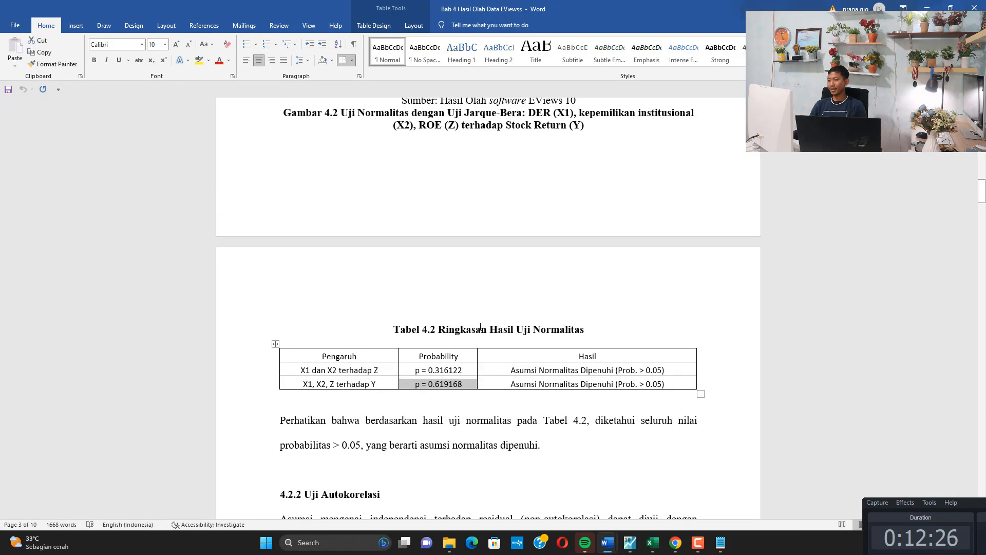
Step: Look through the test sections following Tabel 4.2, including the Durbin-Watson and Chow test results, and return to the normality results
scroll(481, 324, down, 15)
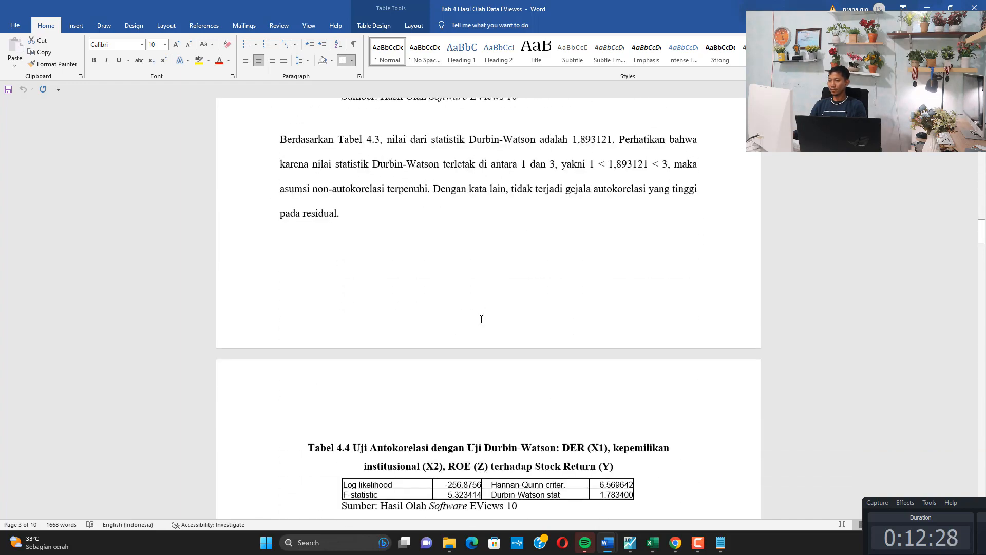
scroll(478, 317, down, 15)
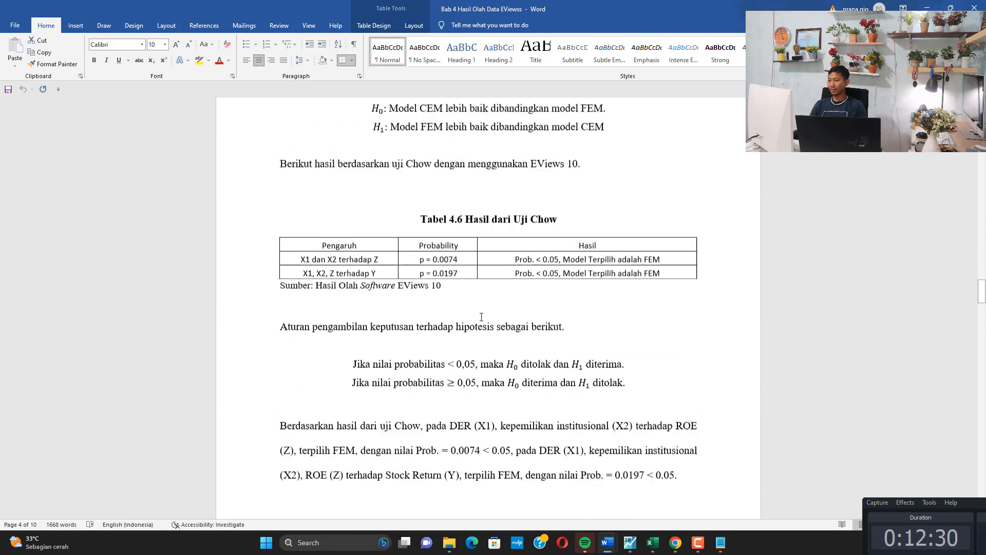
scroll(480, 315, up, 8)
scroll(479, 314, up, 12)
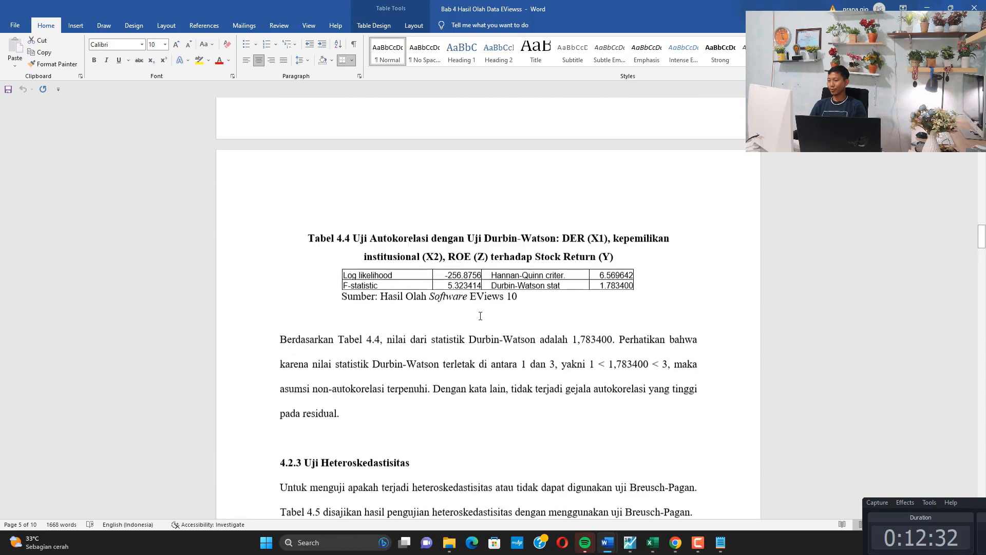
scroll(479, 315, up, 15)
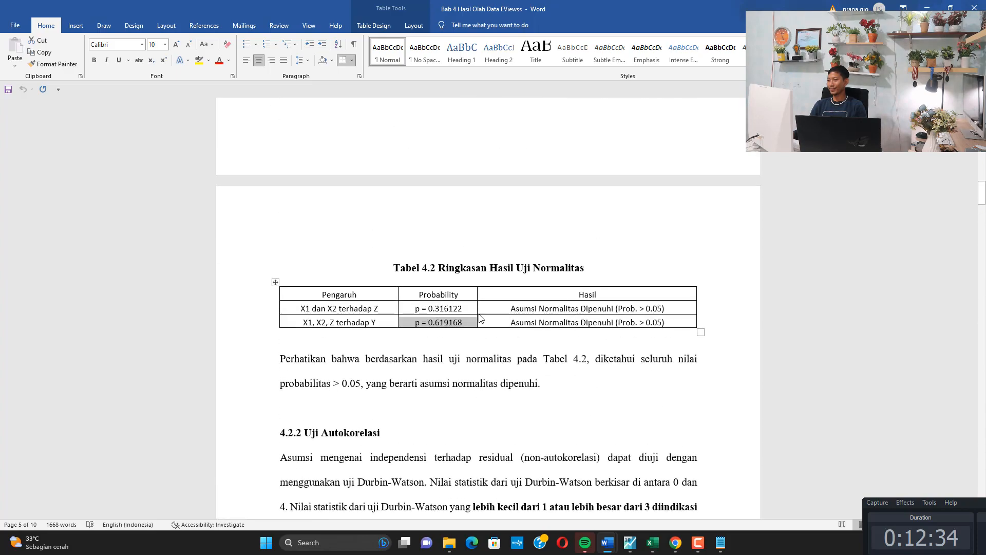
scroll(477, 311, down, 12)
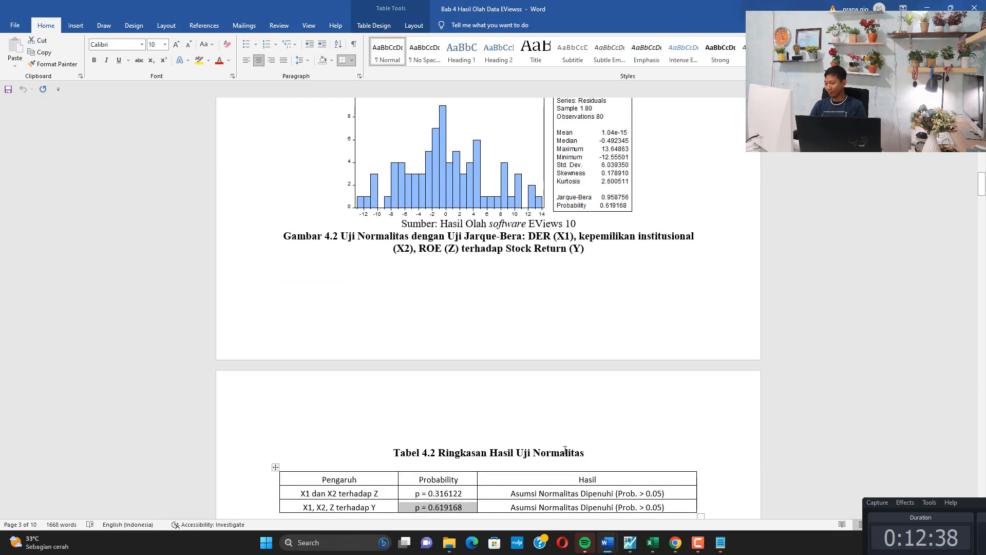
Step: Switch to Excel and review the X1, X2 and Z values in the VIF column of the Uji Multikolinearitas table
click(652, 542)
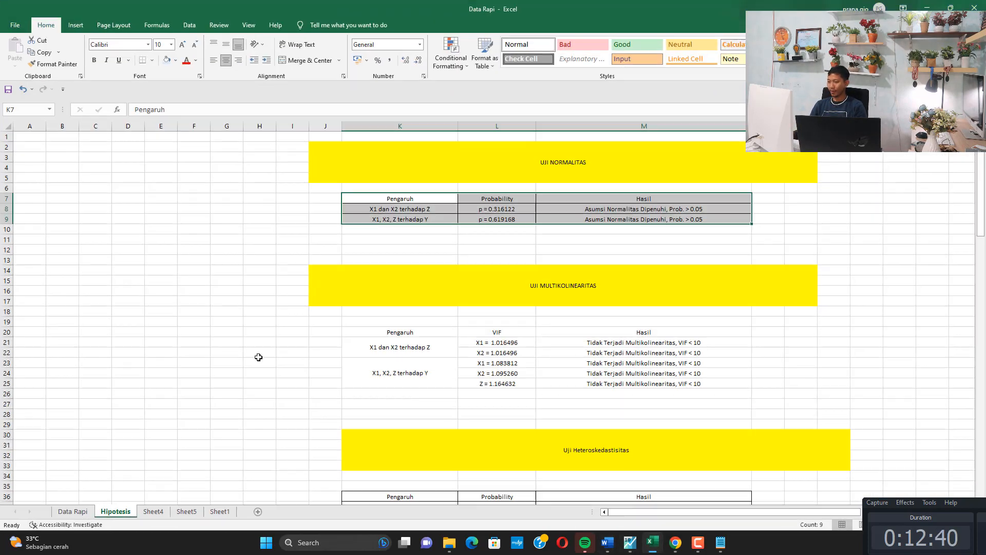
click(506, 345)
click(506, 353)
click(505, 364)
click(506, 375)
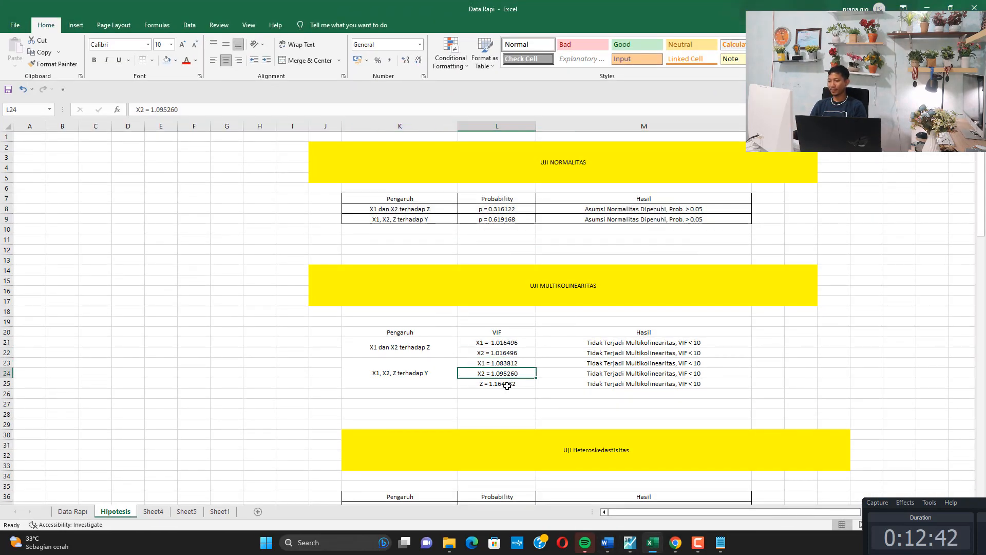
click(396, 344)
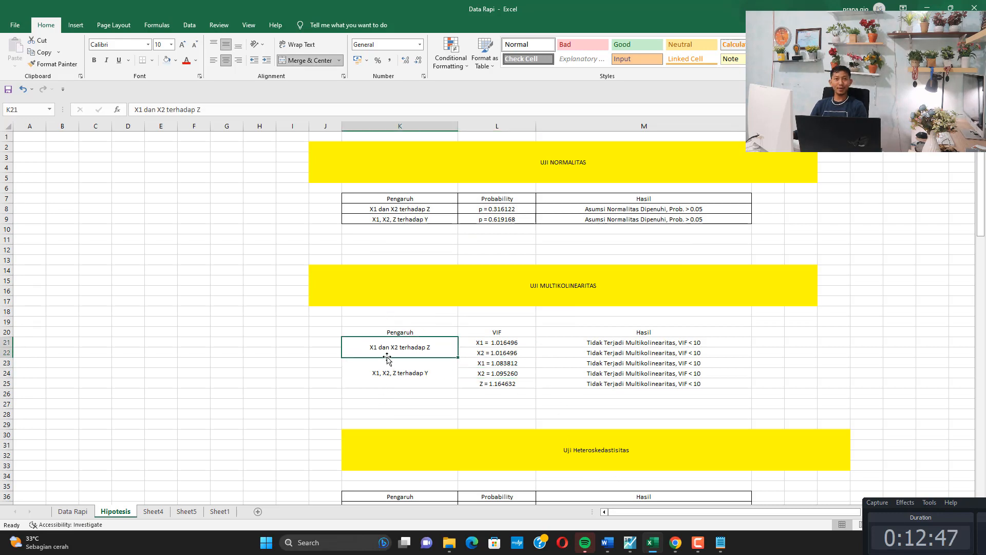
Step: Switch to EViews and re-estimate the equation as "lnnz x1 x2 c" with least squares
click(630, 542)
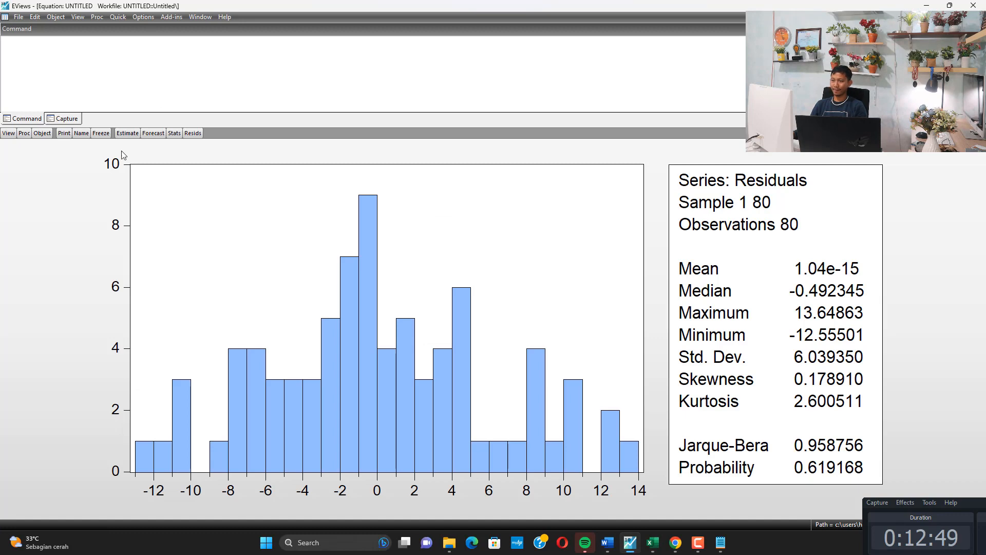
click(131, 137)
click(458, 277)
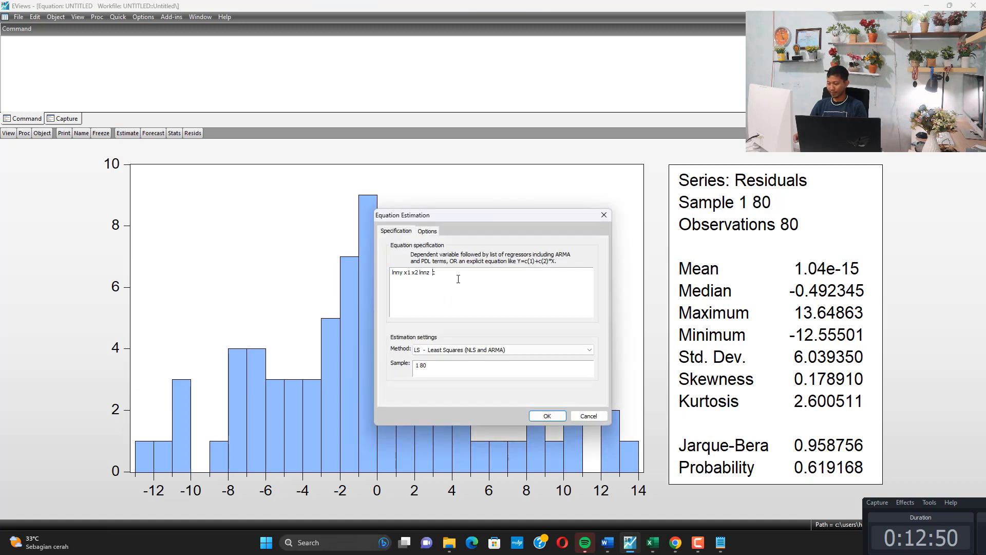
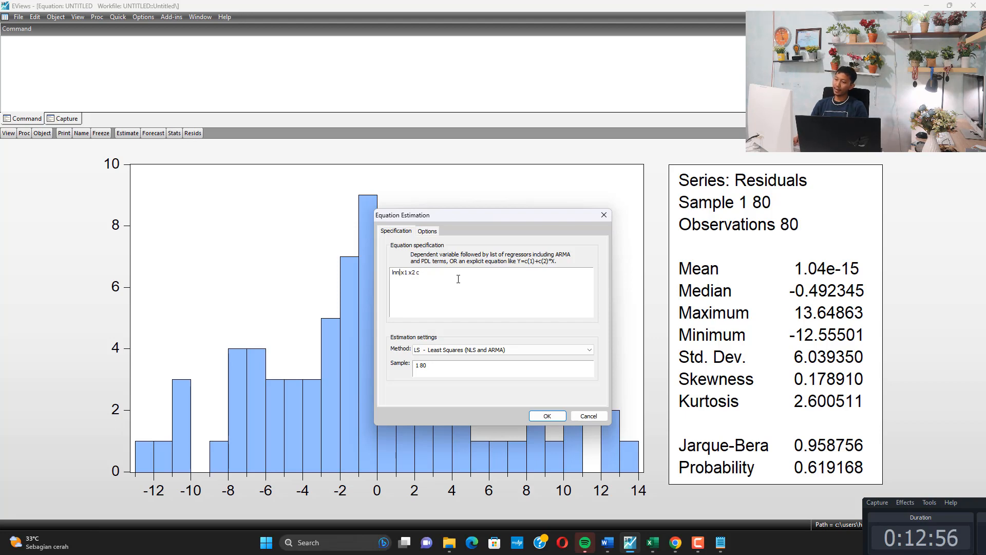
text(z)
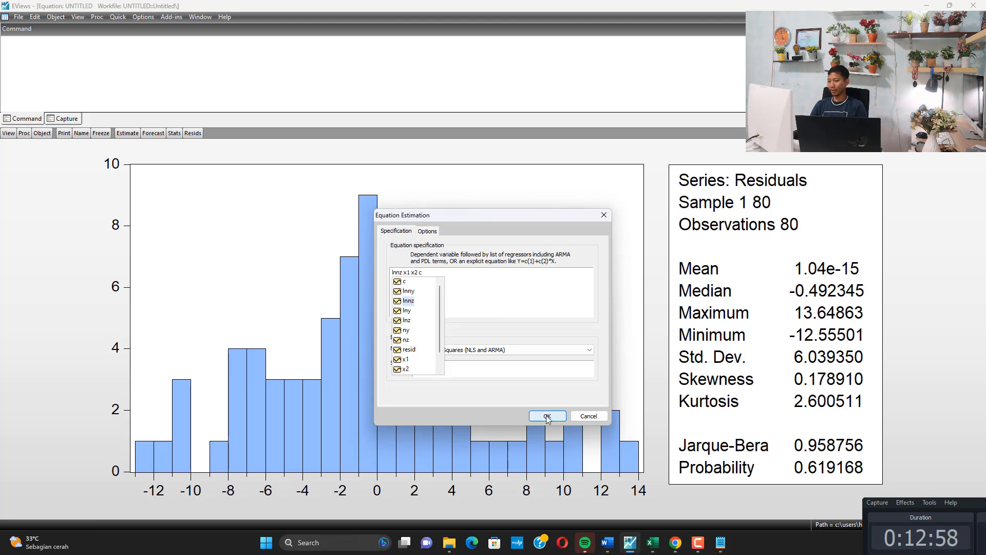
click(547, 416)
Step: Display the variance inflation factors of the lnnz equation and select the centered VIF of X1
click(76, 17)
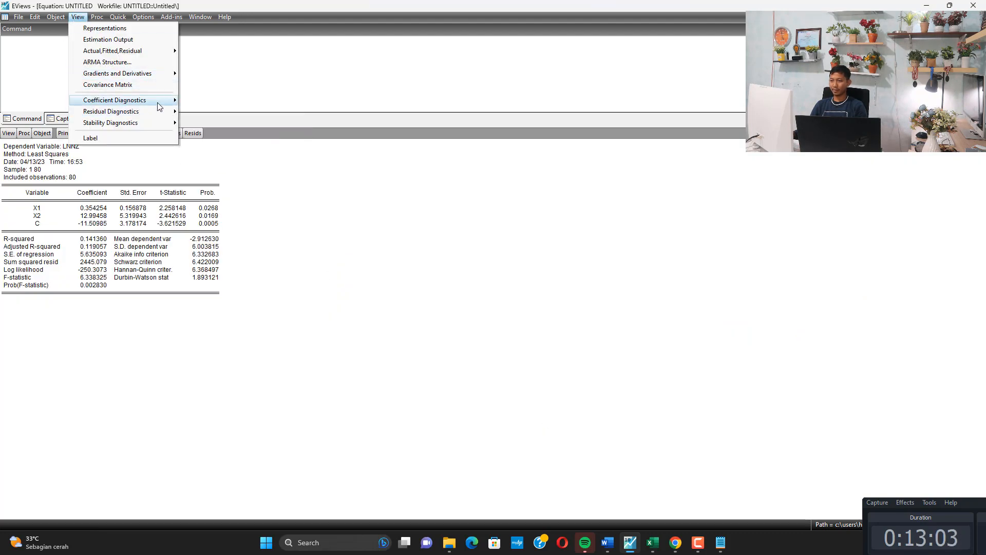
mouse_move(154, 99)
click(220, 134)
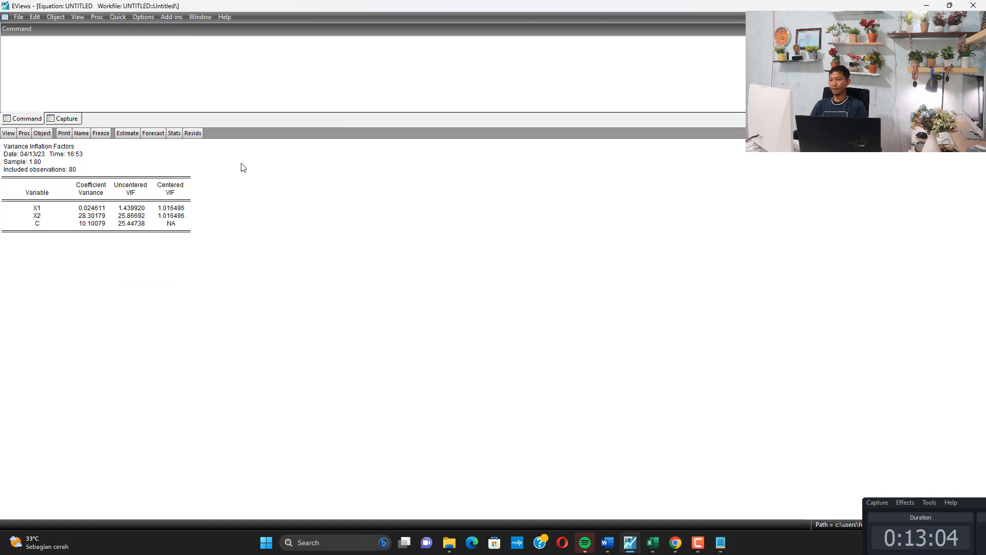
click(175, 208)
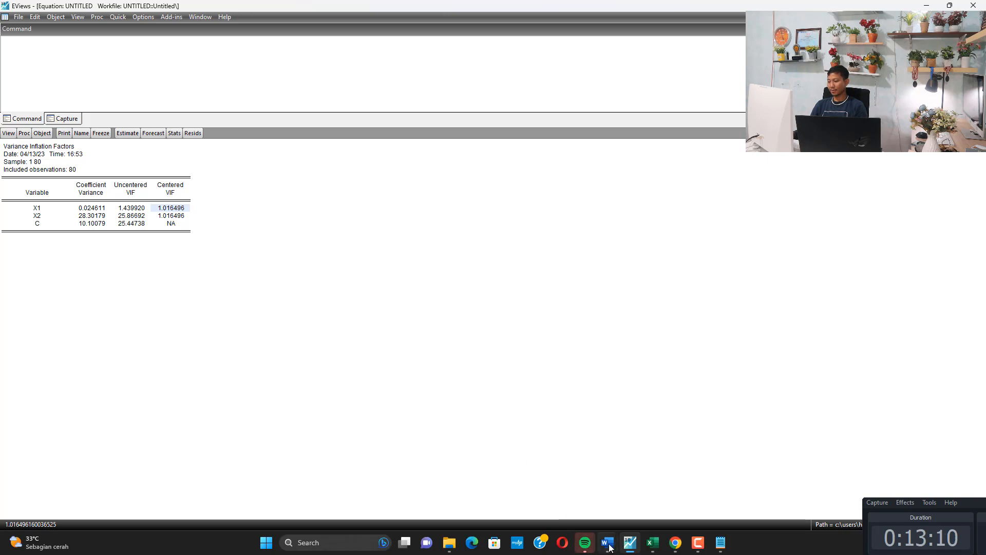
Step: In Excel, shade VIF cells L21 and L22 light blue, then check the centered VIF of X2 in EViews
click(653, 542)
click(511, 342)
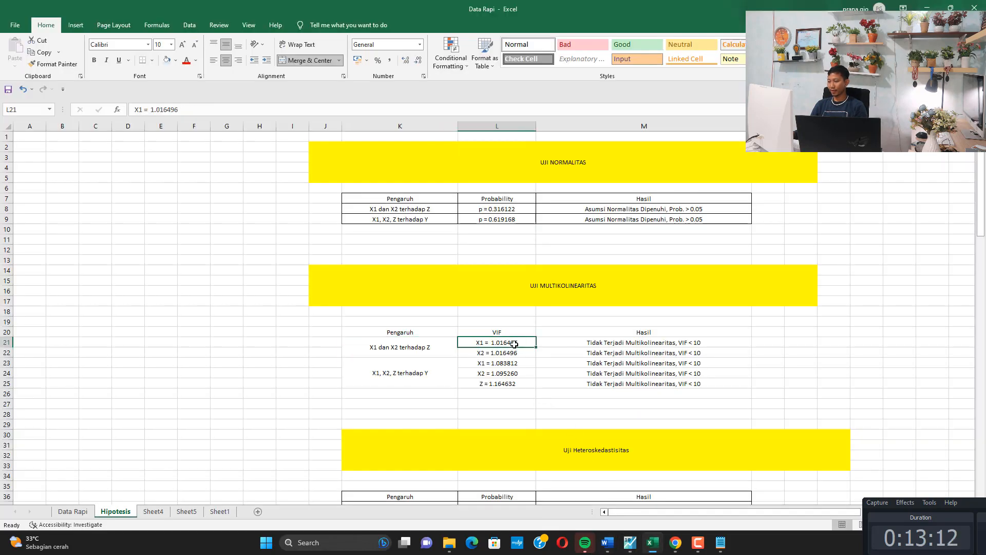
click(167, 61)
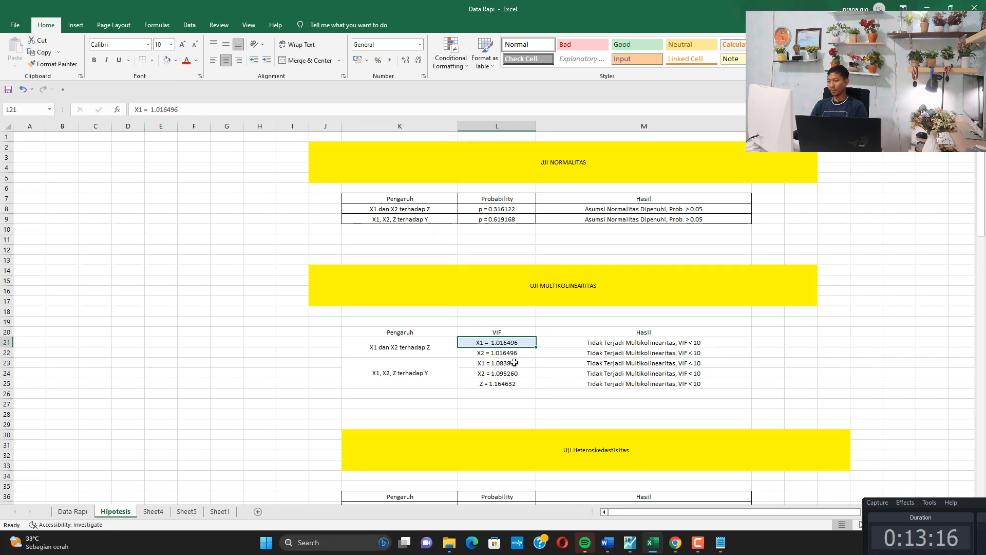
key(Return)
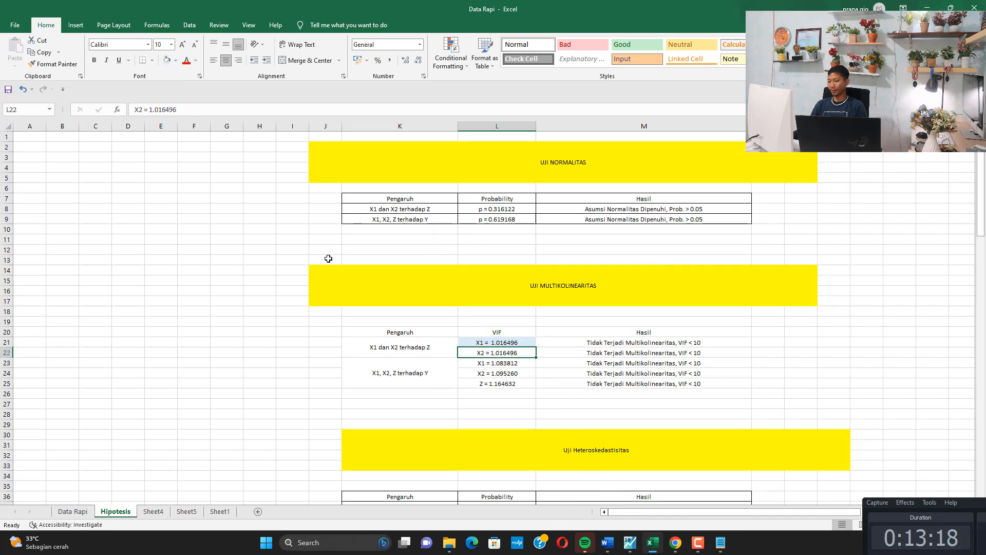
click(161, 64)
click(630, 542)
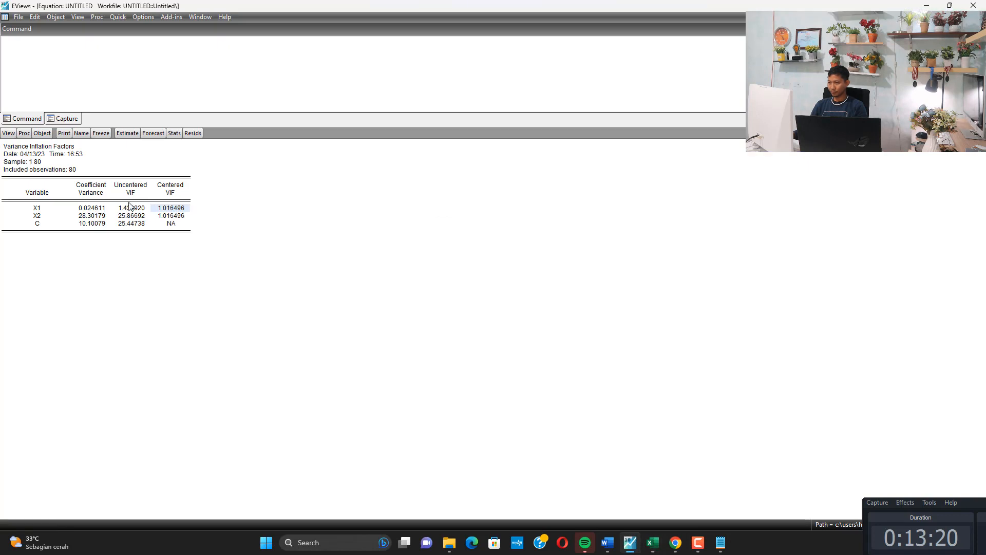
click(179, 216)
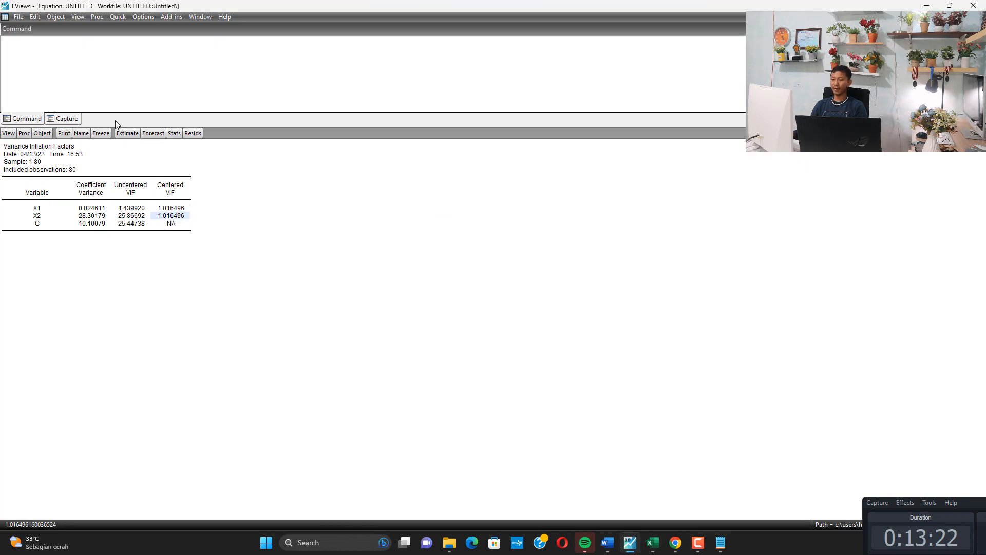
Step: Re-estimate the equation as "lnny x1 x2 lnnz c" with least squares
click(127, 133)
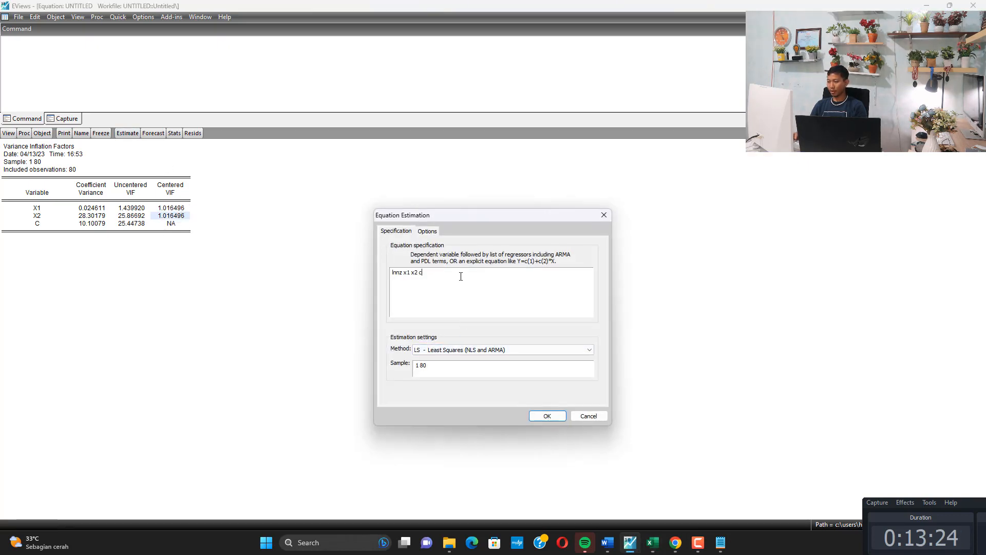
key(Left)
key(Left)
key(Left)
key(Left)
key(Left)
key(Left)
key(Left)
key(Left)
key(Left)
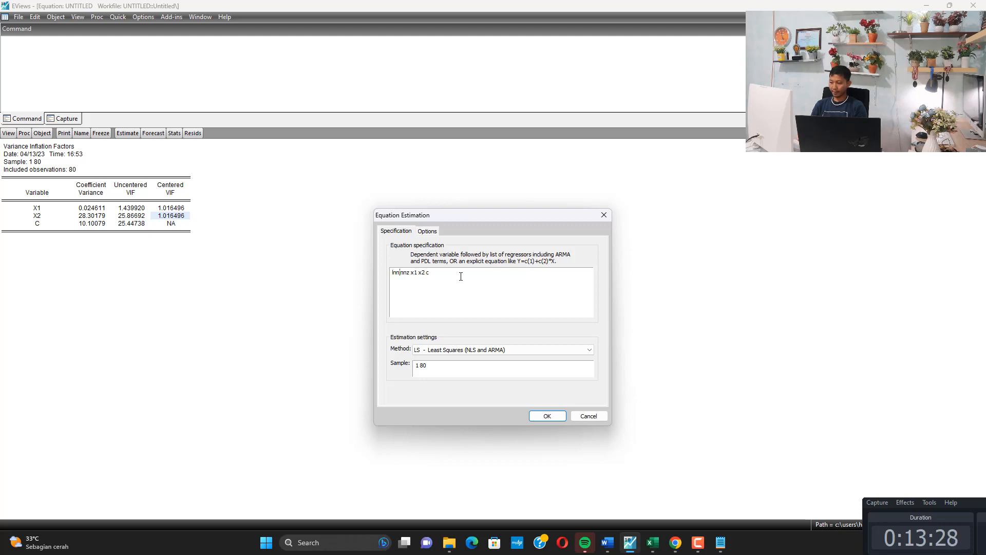
text(lnny)
key(shift+Right)
key(shift+Right)
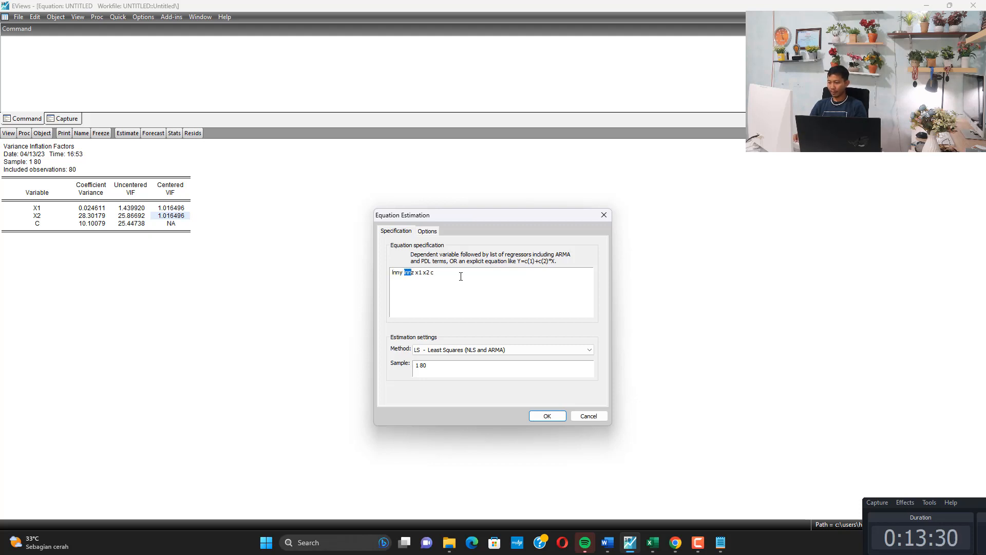
key(Delete)
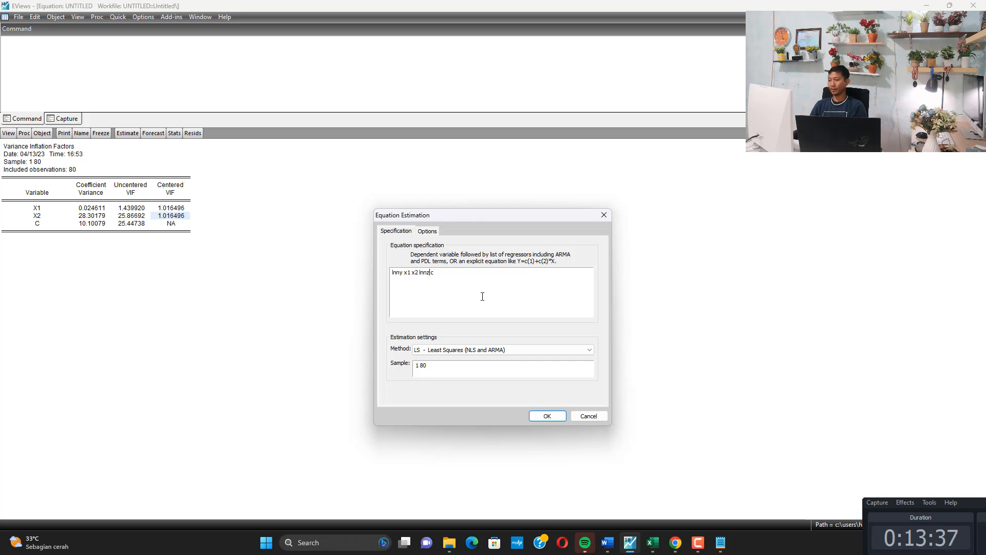
click(546, 416)
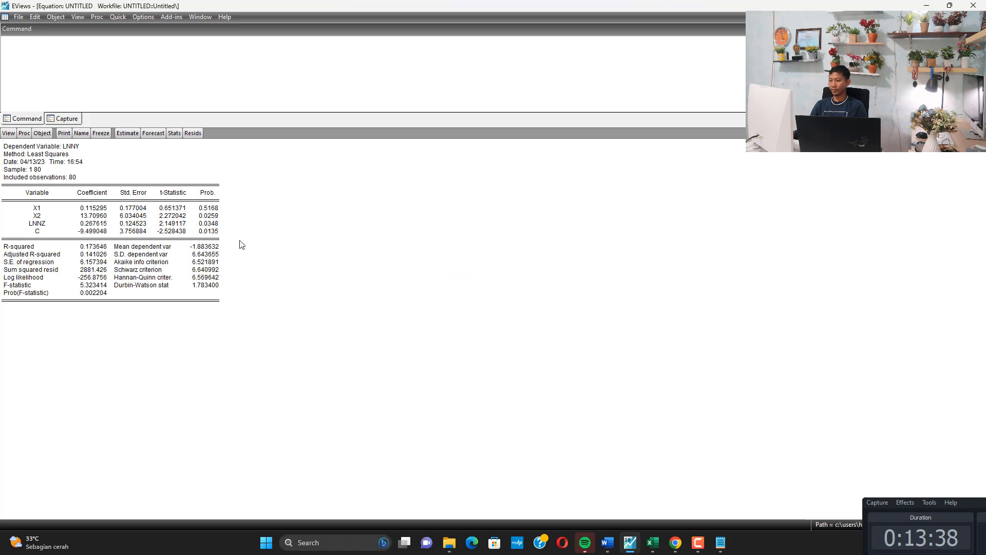
Step: Display the variance inflation factors of the lnny equation and select the centered VIF of X1
click(77, 16)
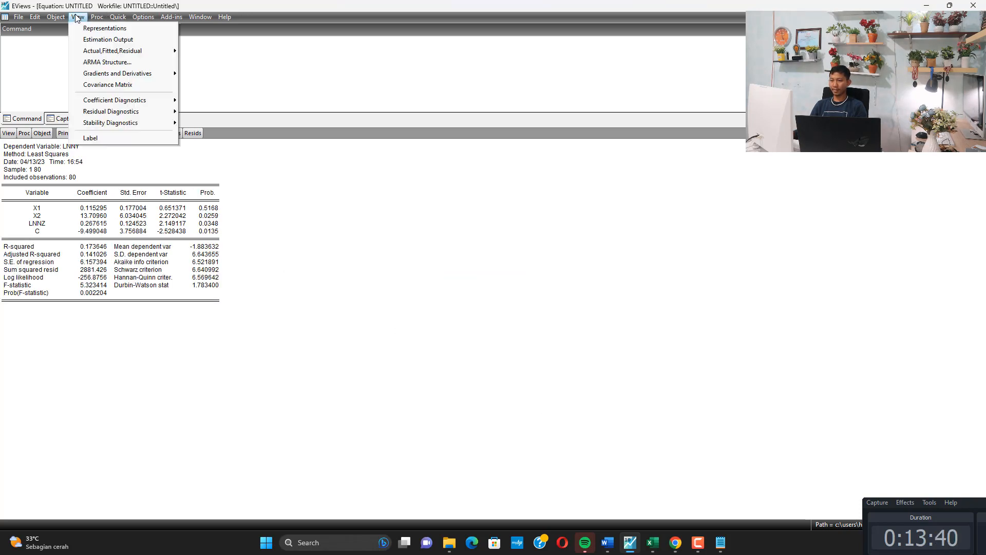
mouse_move(165, 104)
click(238, 133)
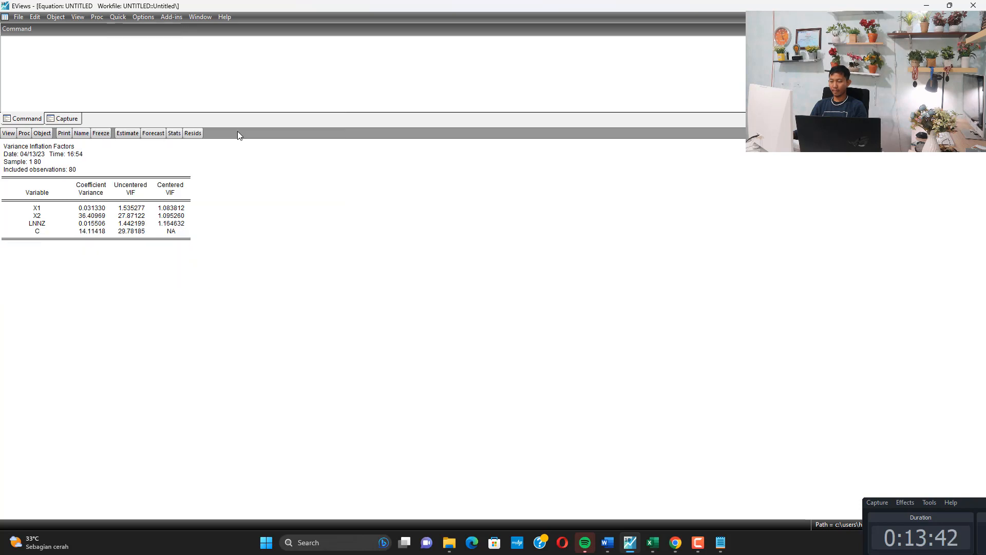
click(174, 209)
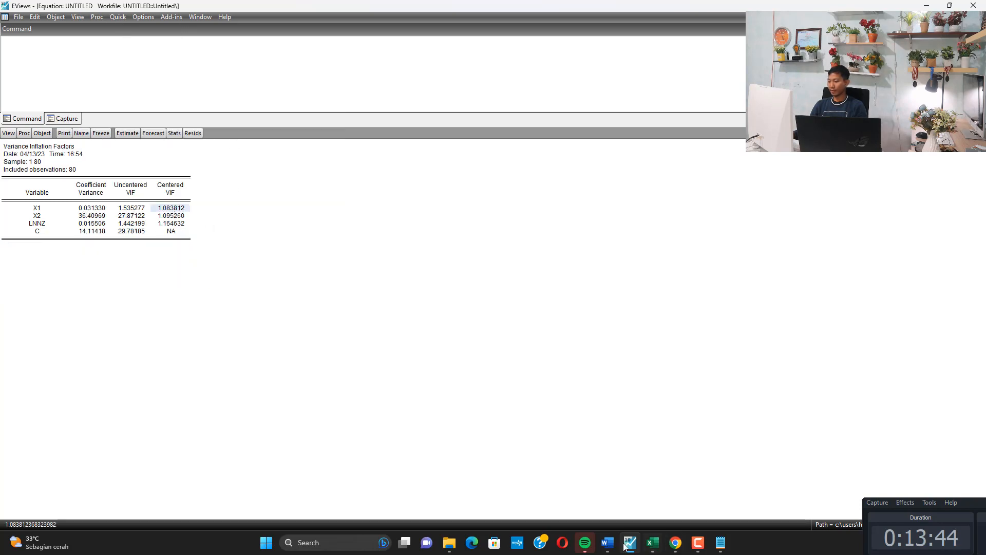
Step: In Excel, shade the X1 and X2 VIF cells L23 and L24 light orange, checking the values against the EViews output
click(652, 542)
click(518, 363)
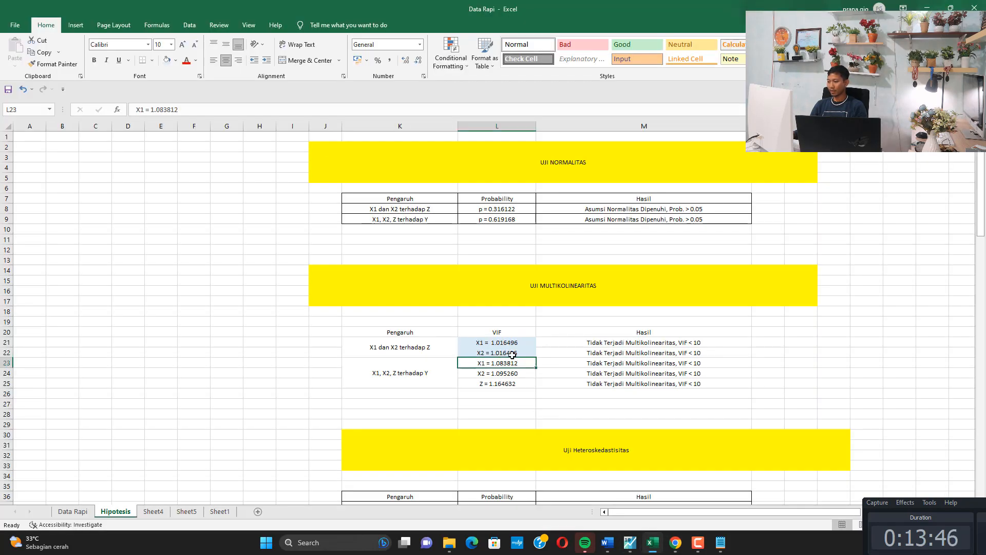
click(176, 60)
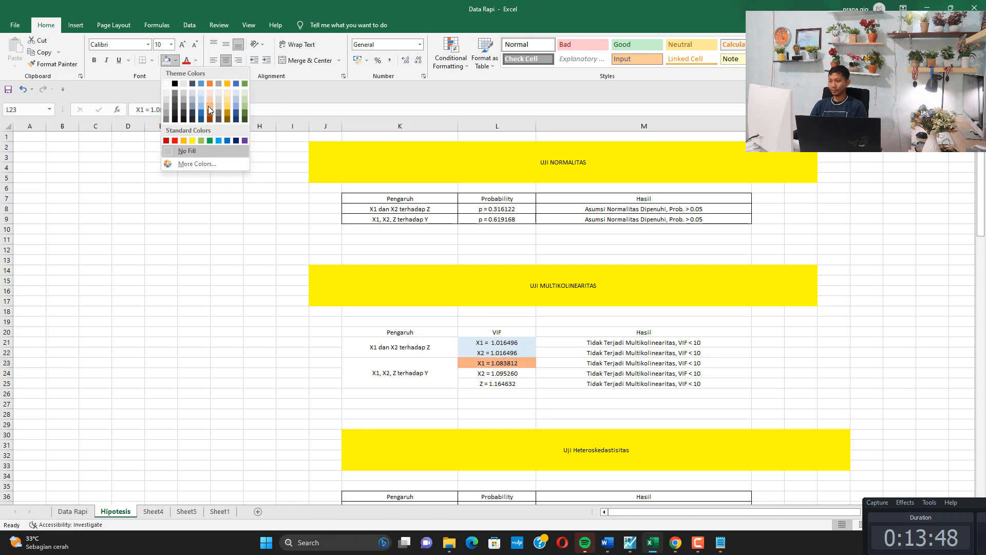
click(209, 106)
click(636, 542)
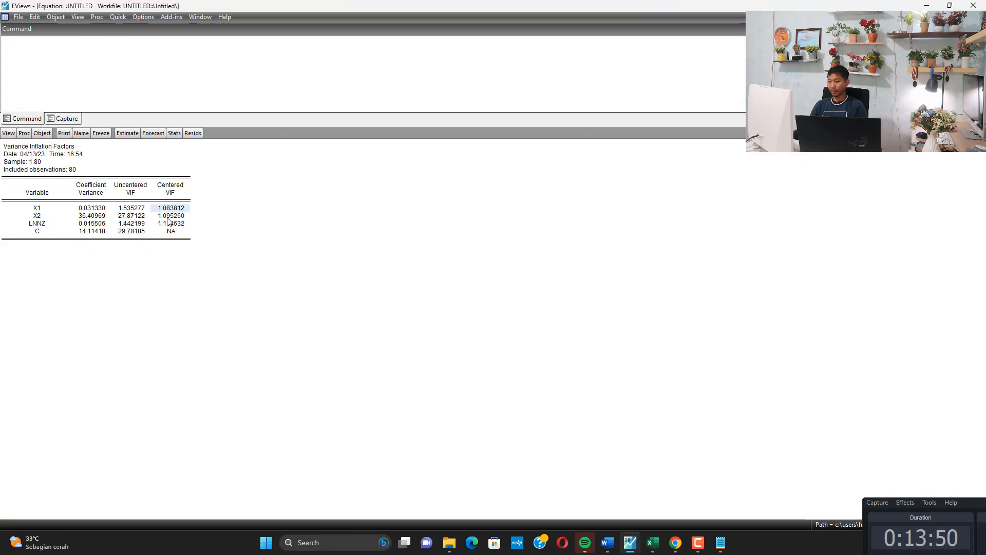
click(653, 542)
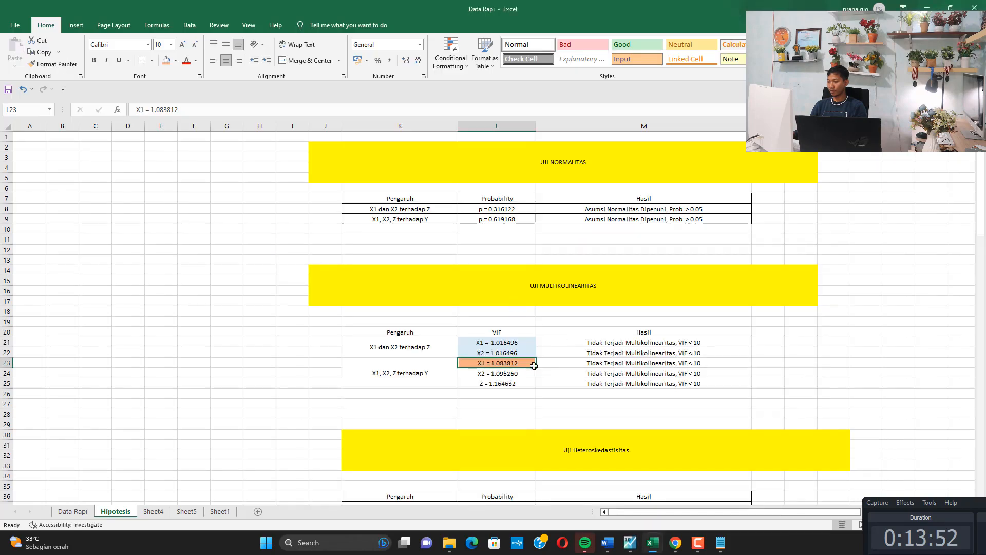
click(511, 373)
click(166, 60)
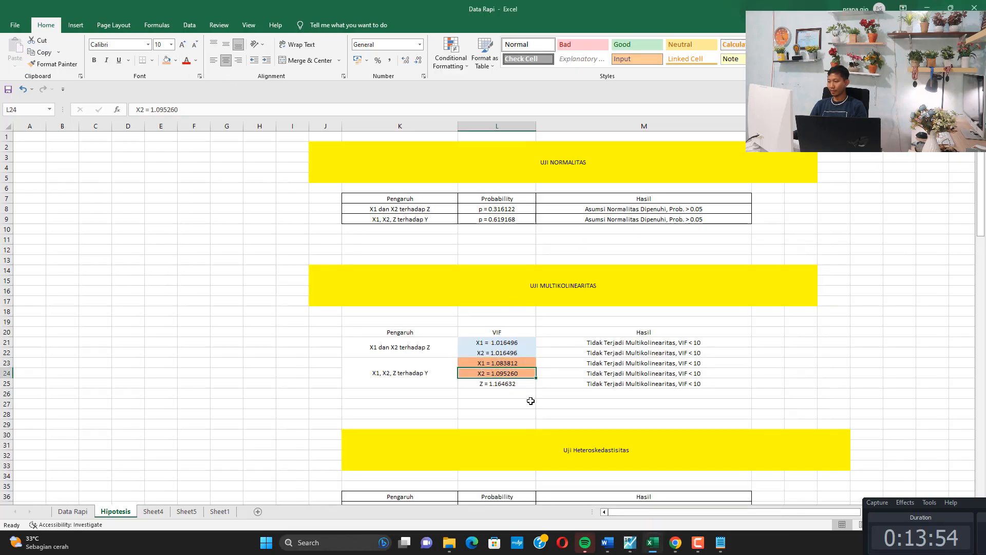
Step: In Excel, shade the Z VIF cell L25 light orange, checking its value against the centered VIF of LNNZ in EViews
click(512, 385)
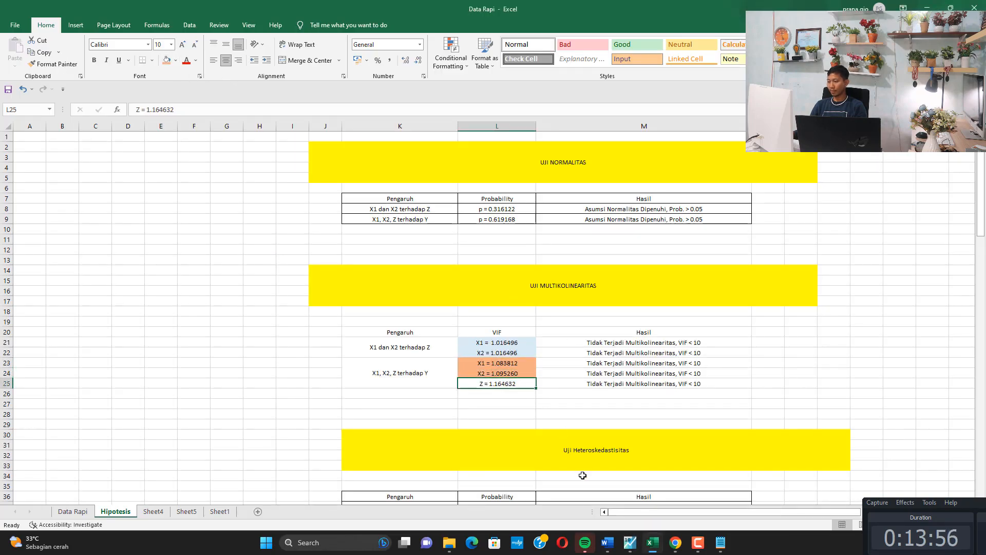
click(629, 542)
click(172, 225)
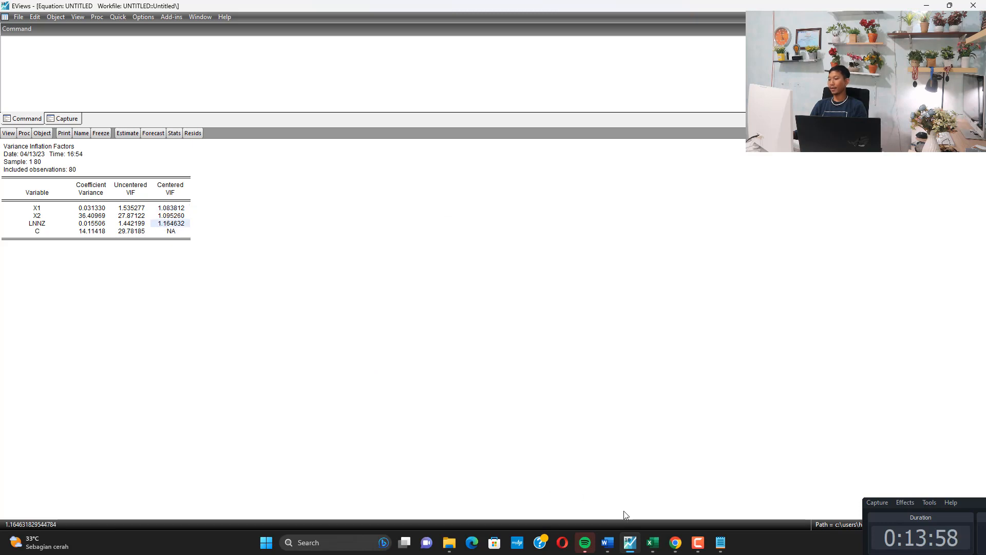
click(630, 542)
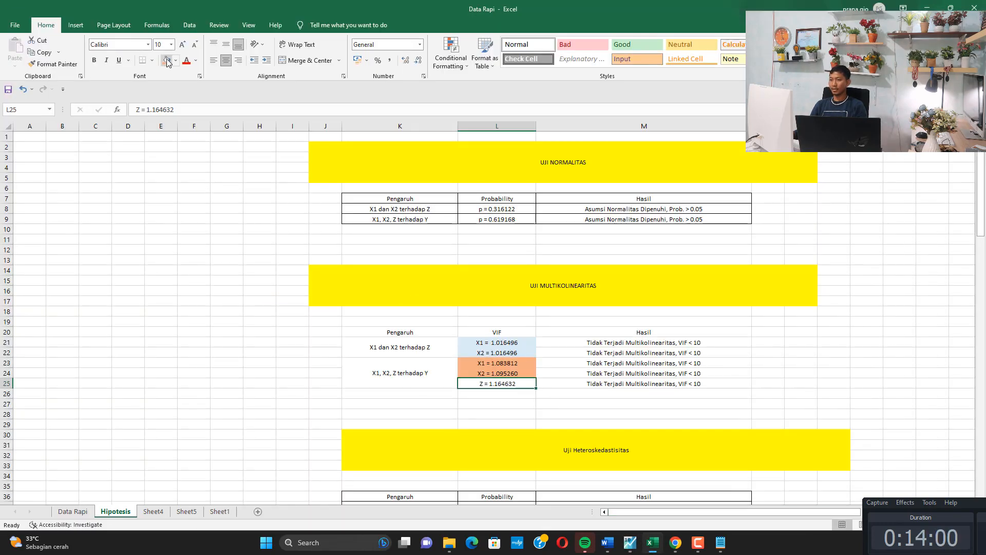
click(166, 61)
Step: Review the VIF values and conclusions in L21:M25 and select the heteroskedasticity probability cell L37
drag(613, 341, 625, 383)
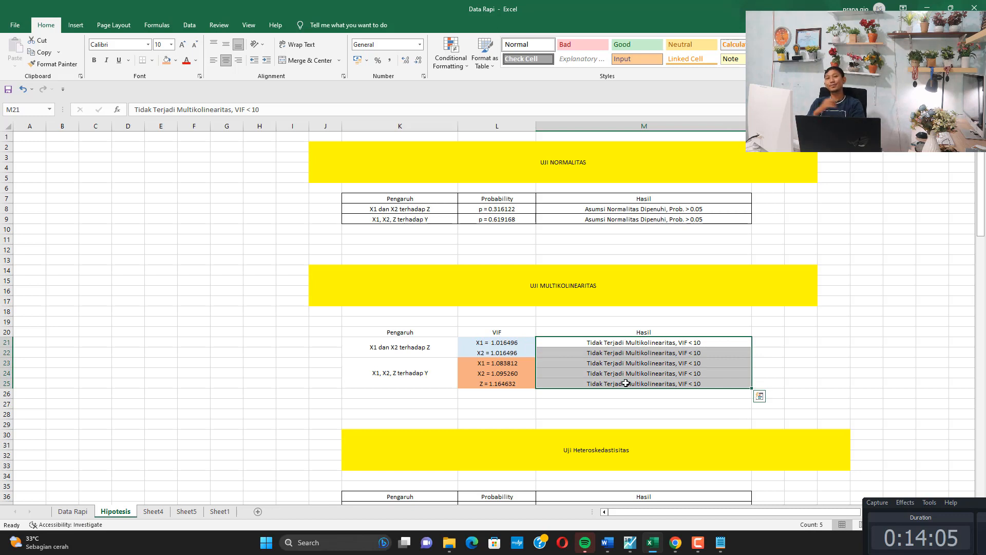
drag(515, 342, 574, 380)
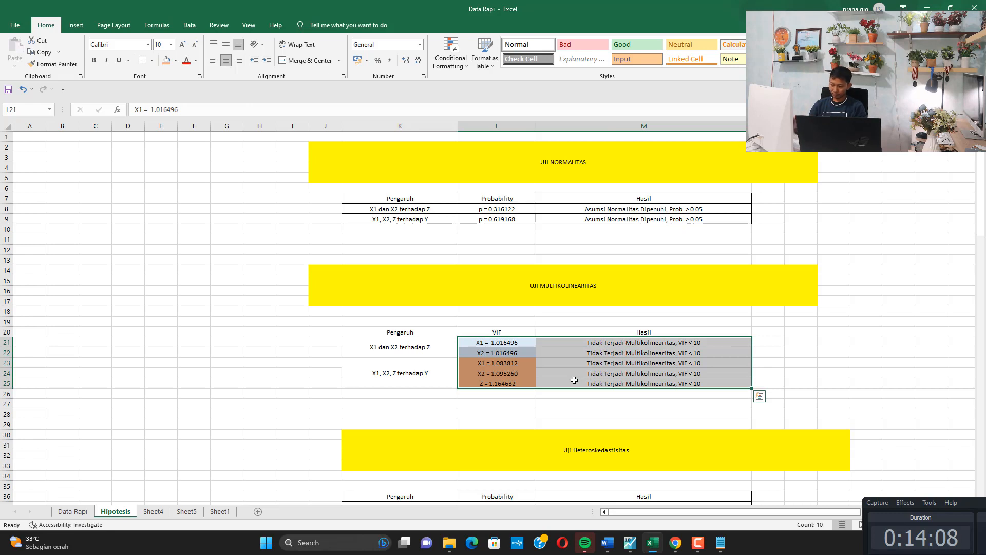
scroll(471, 329, down, 6)
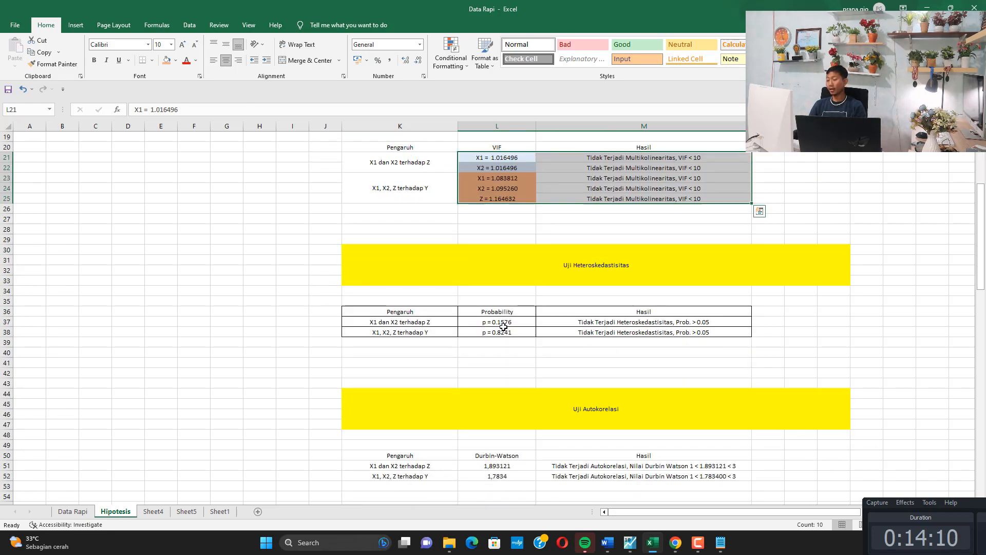
scroll(503, 327, down, 2)
click(488, 259)
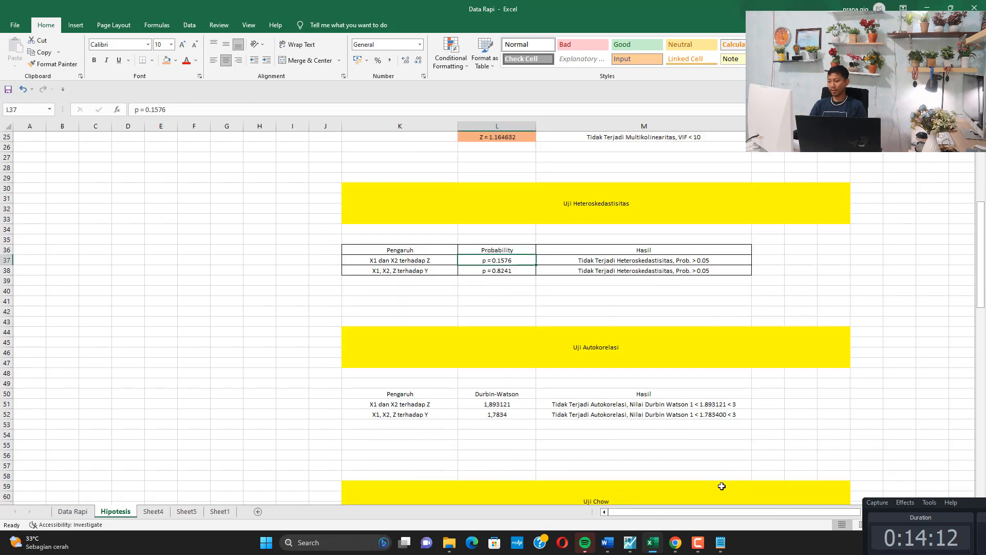
Step: Switch to EViews and re-estimate the equation as "lnnz x1 x2 c" with least squares
click(630, 543)
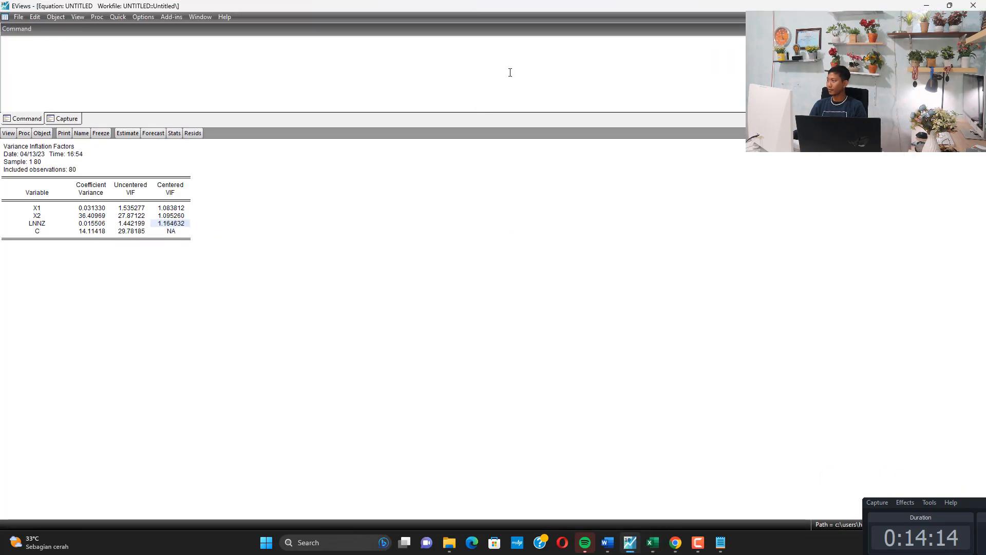
click(127, 133)
click(451, 286)
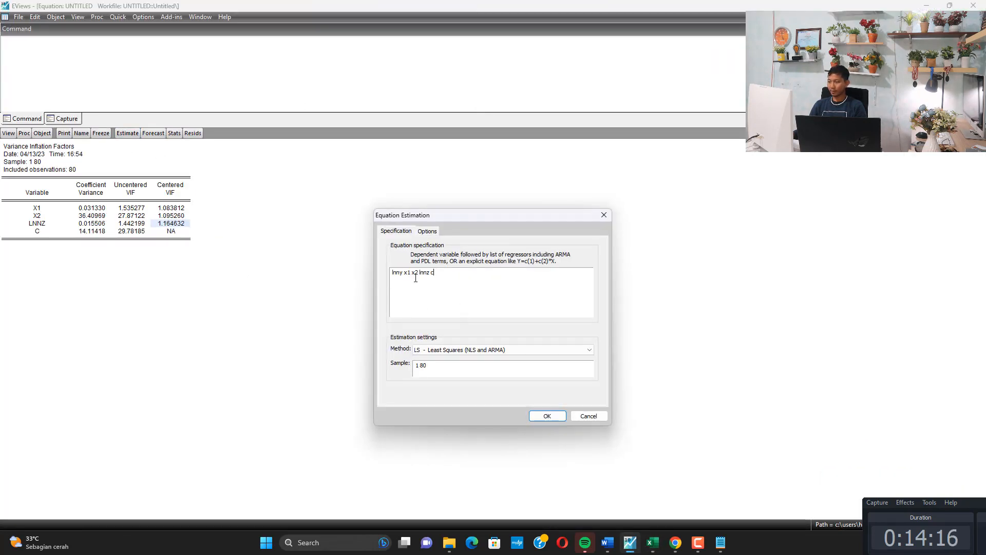
drag(424, 273, 381, 265)
click(432, 274)
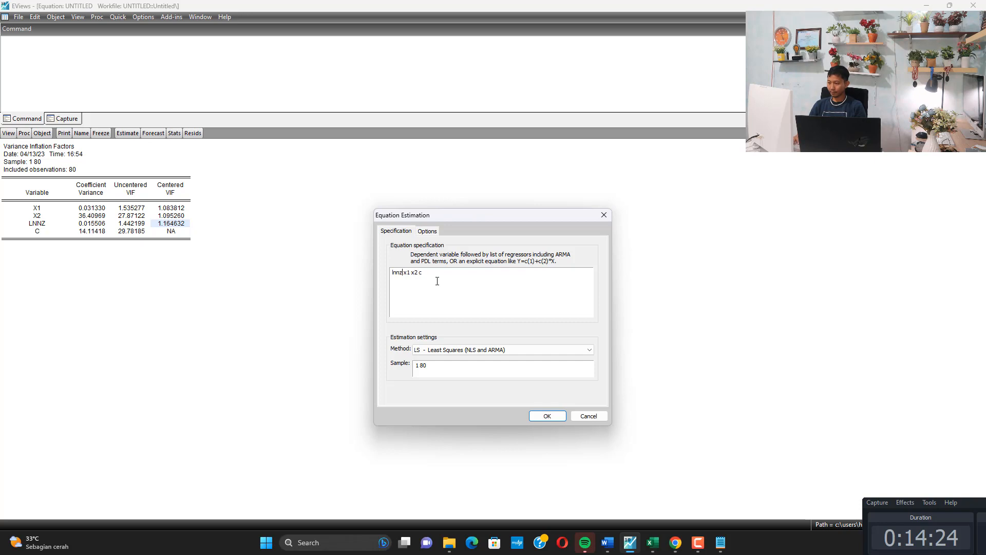
key(Return)
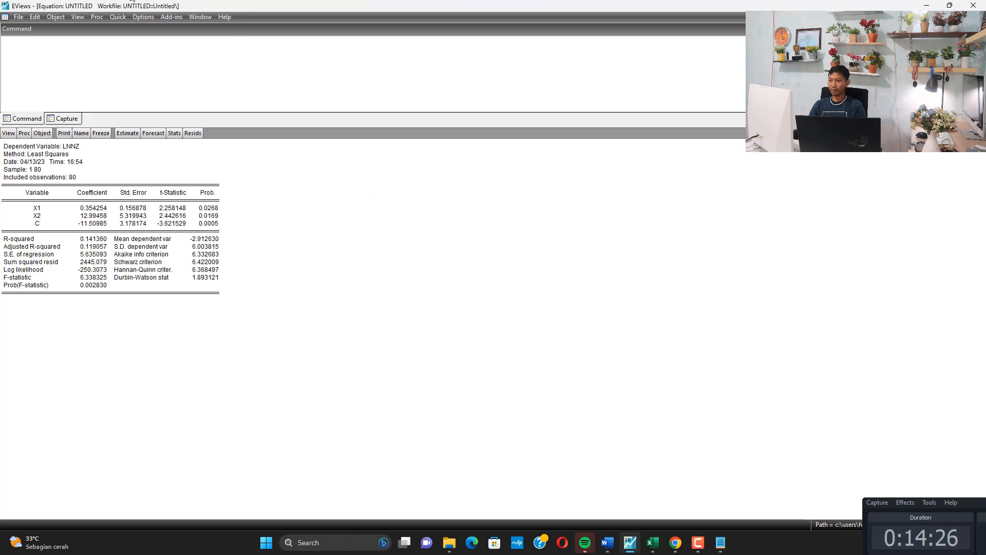
Step: Run the Breusch-Pagan-Godfrey heteroskedasticity test on the lnnz equation and select the Obs*R-squared chi-square probability
click(78, 17)
mouse_move(161, 113)
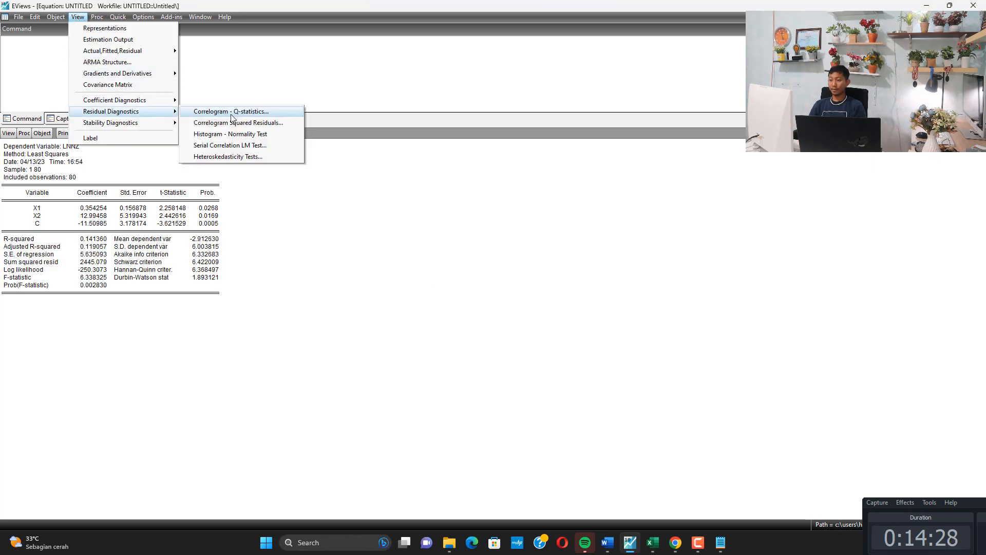
click(236, 156)
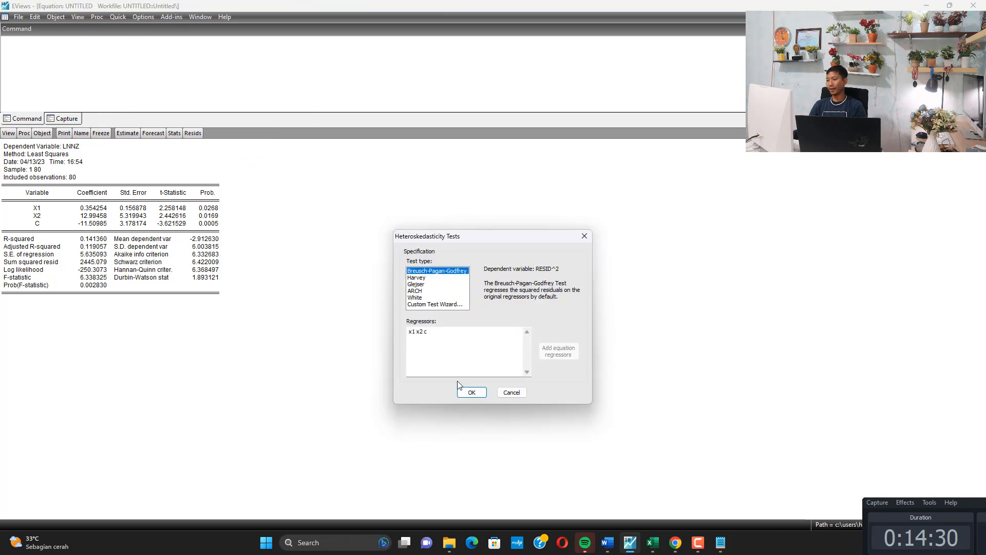
click(468, 392)
click(216, 171)
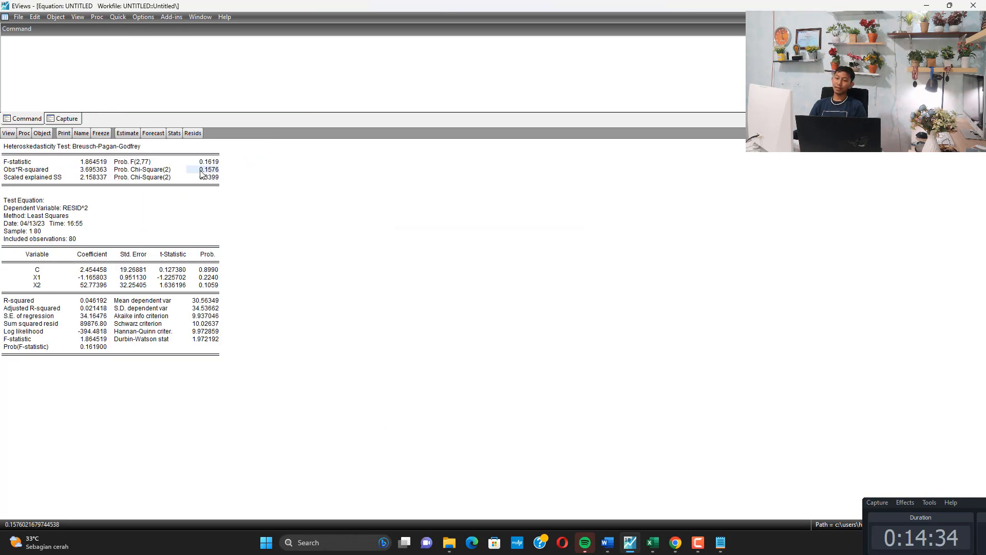
Step: In Excel, shade the heteroskedasticity probability cell L37 light orange, check its conclusion in M37 and select L38
click(651, 541)
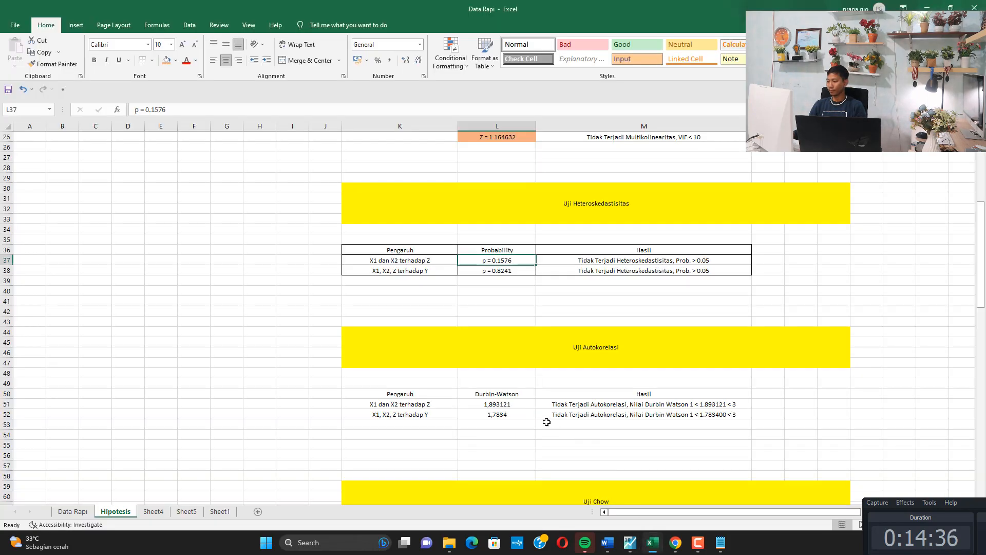
click(167, 61)
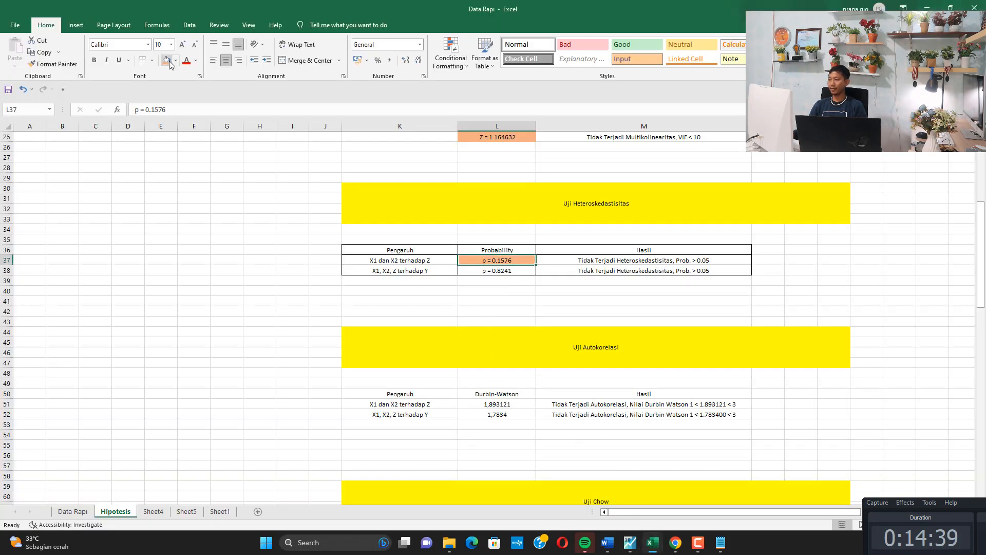
click(564, 263)
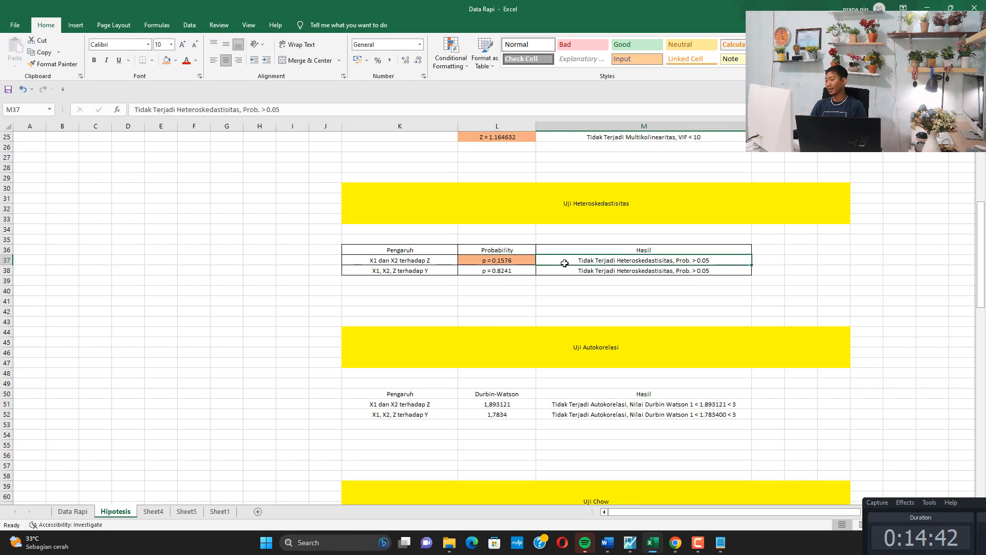
click(495, 279)
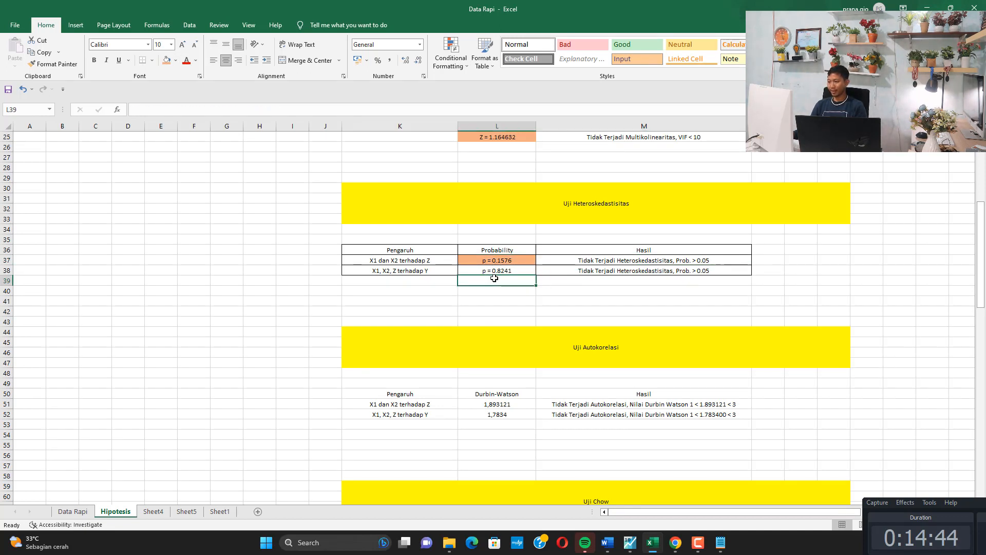
click(496, 271)
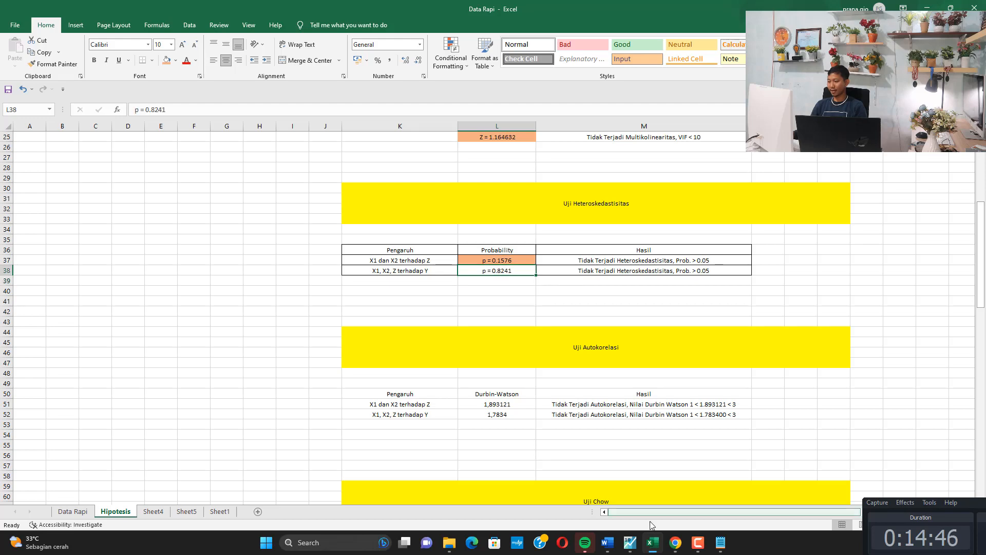
Step: In EViews, re-estimate the equation as "lnny x1 x2 lnnz c" with least squares
click(630, 542)
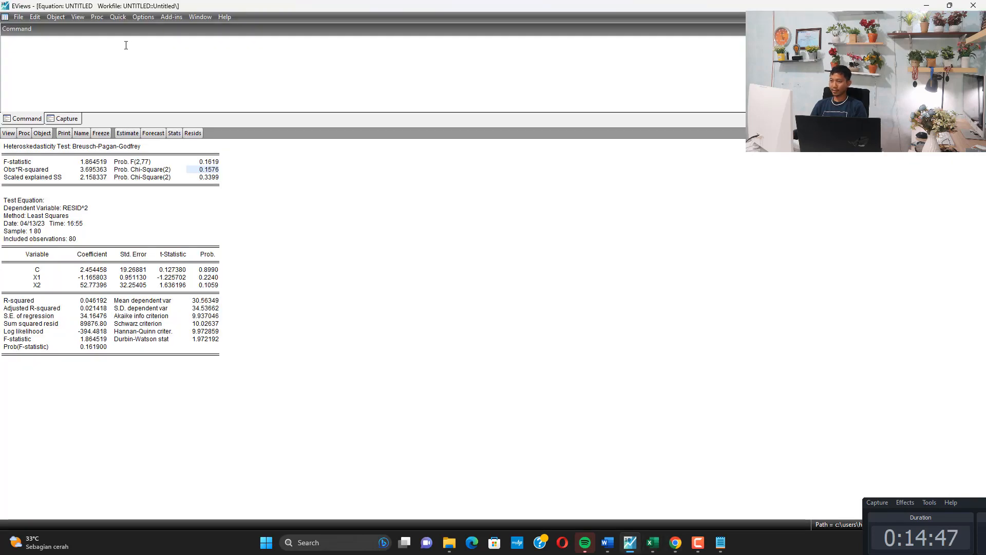
click(128, 133)
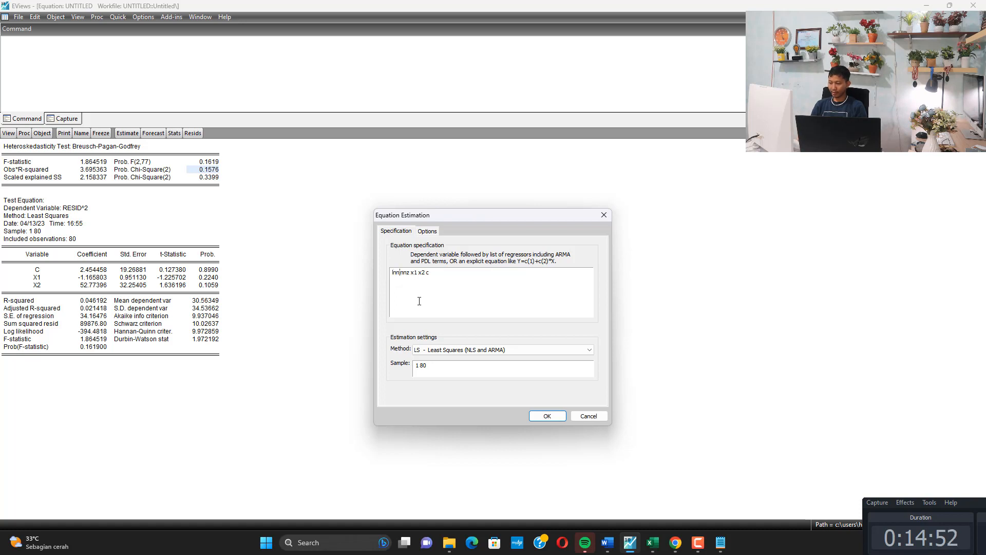
text(lnny)
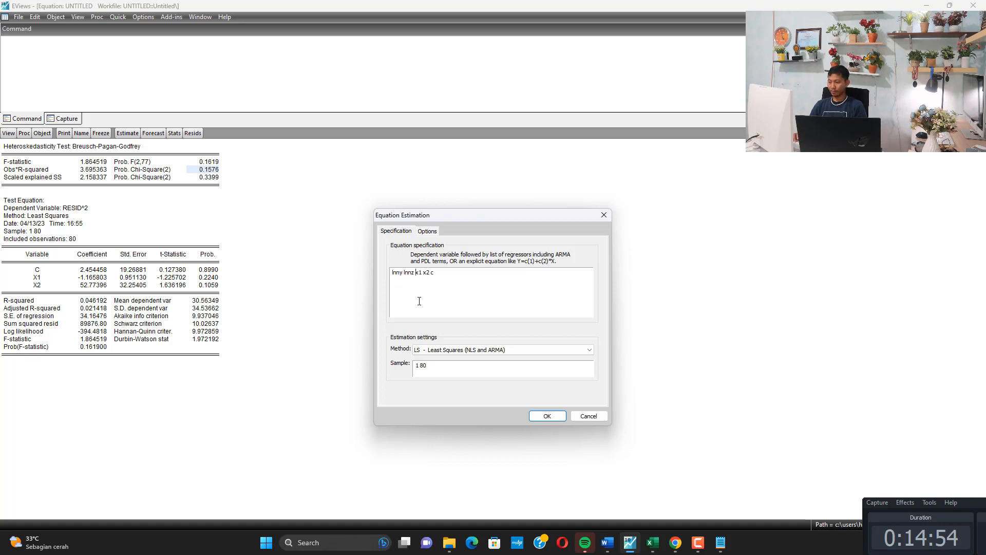
key(BackSpace)
key(BackSpace)
key(BackSpace)
key(BackSpace)
key(BackSpace)
key(Right)
text(ln)
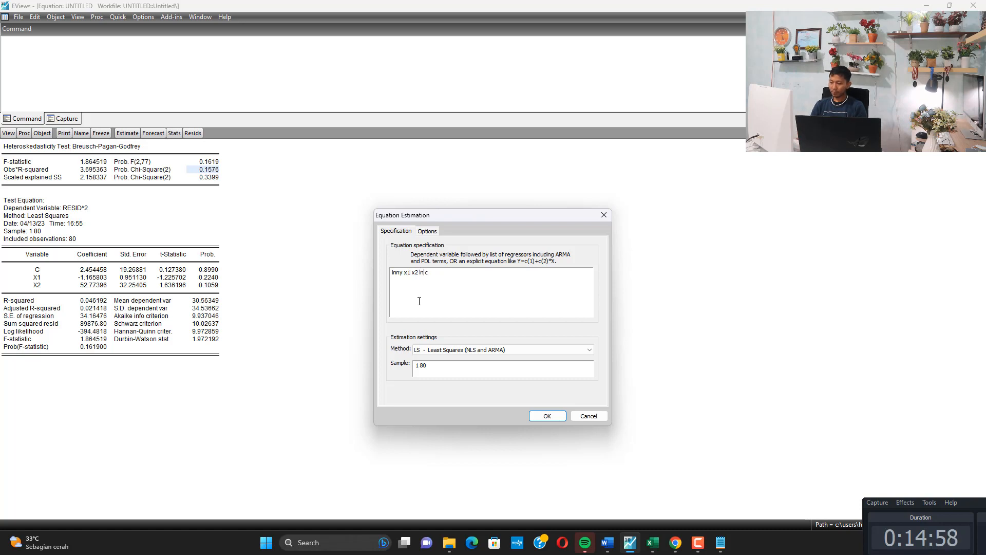
text(nz)
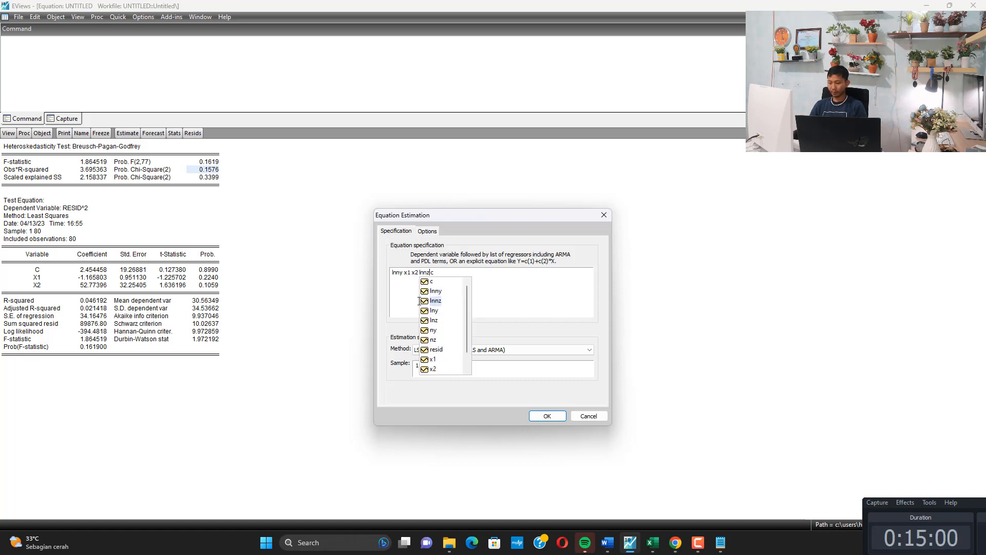
click(548, 416)
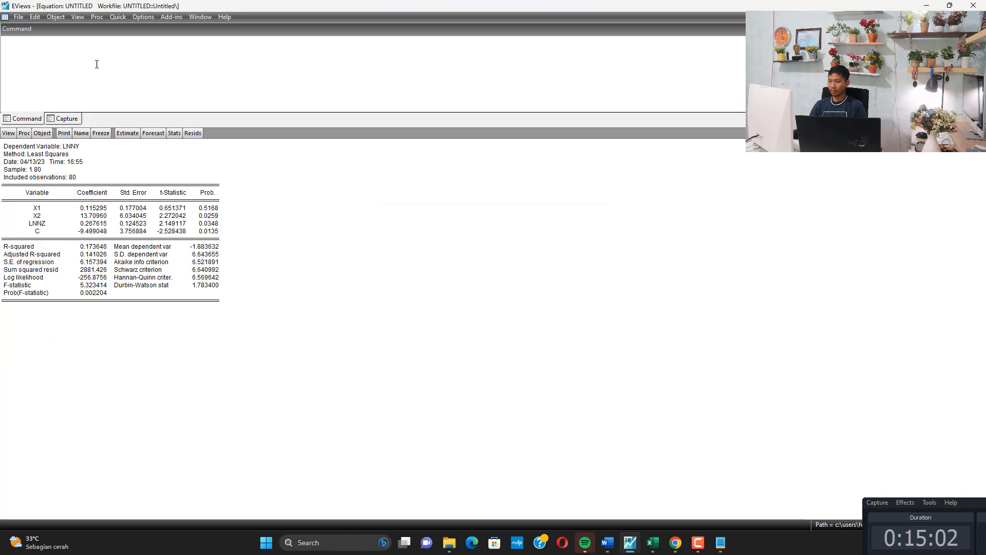
Step: Run the Breusch-Pagan-Godfrey heteroskedasticity test on the lnny equation and select the Obs*R-squared chi-square probability
click(78, 17)
mouse_move(157, 111)
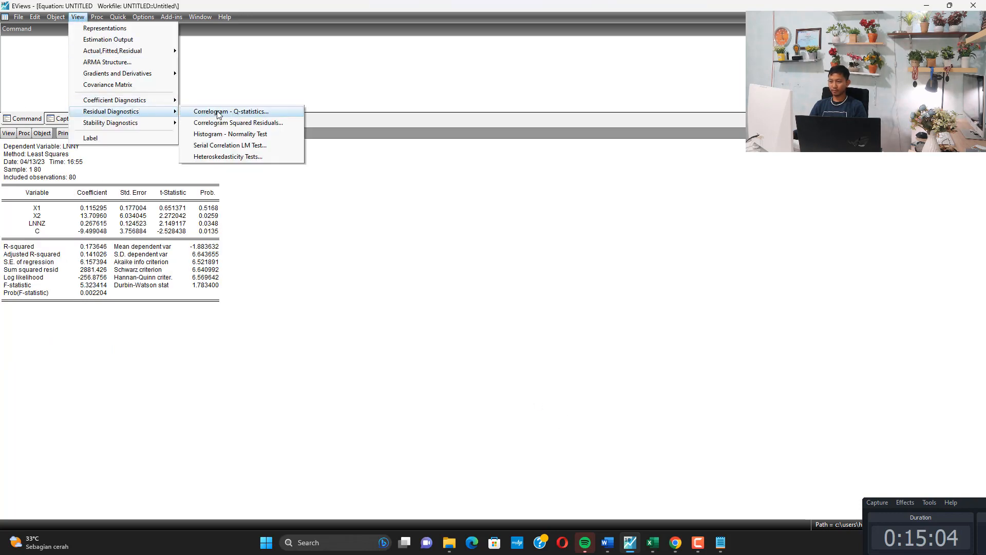
click(249, 157)
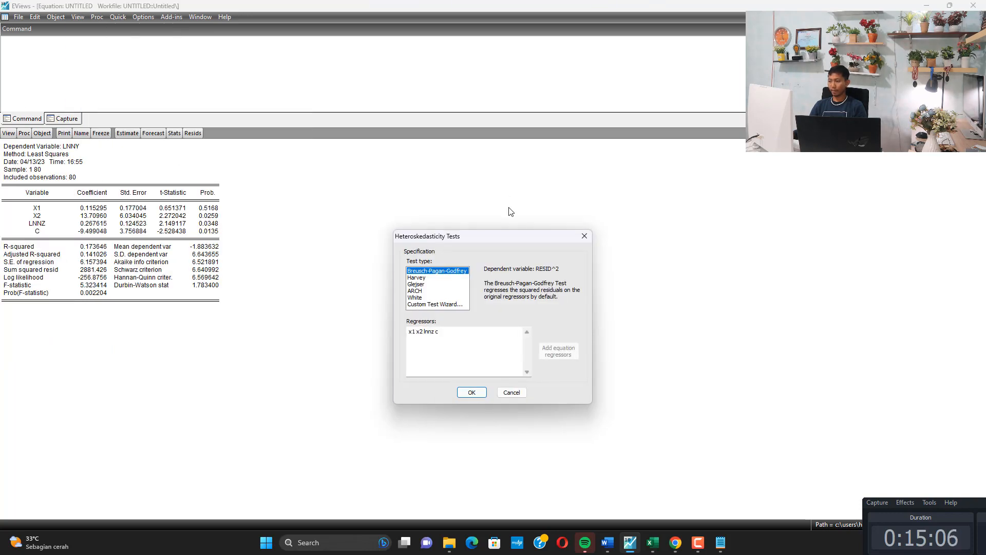
click(469, 393)
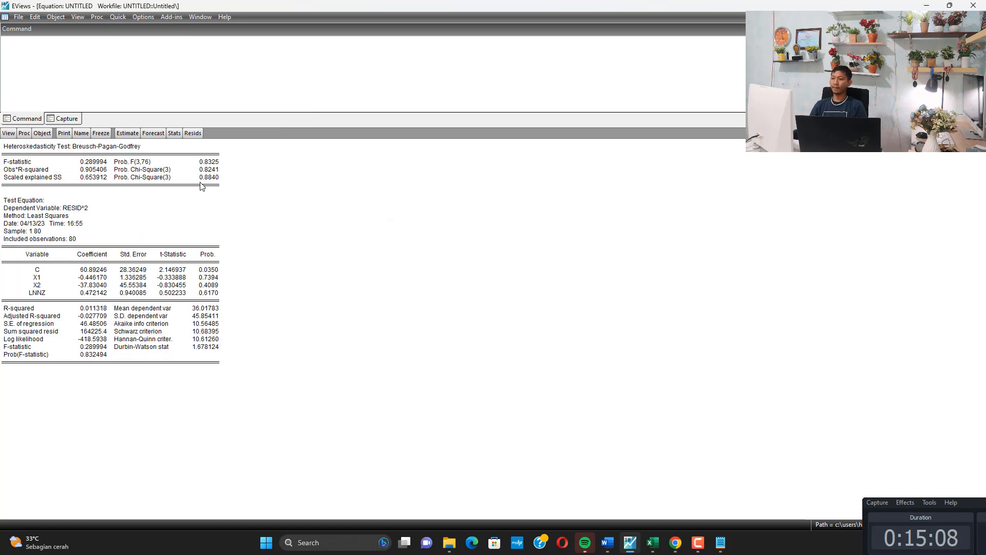
click(212, 170)
Step: In Excel, shade the heteroskedasticity probability cell L38 light orange and select the Durbin-Watson cell L51 for X1 and X2 on Z
key(alt+Tab)
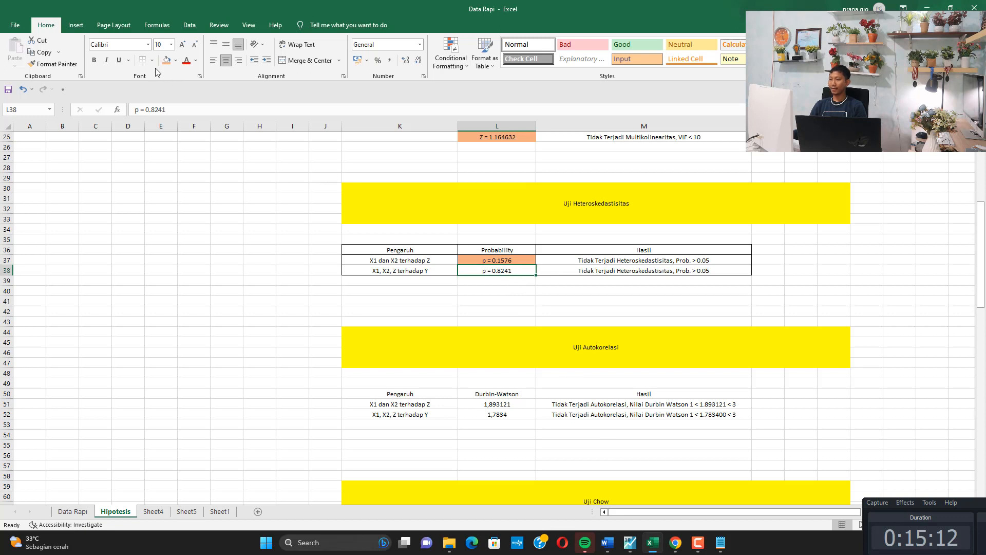
click(166, 62)
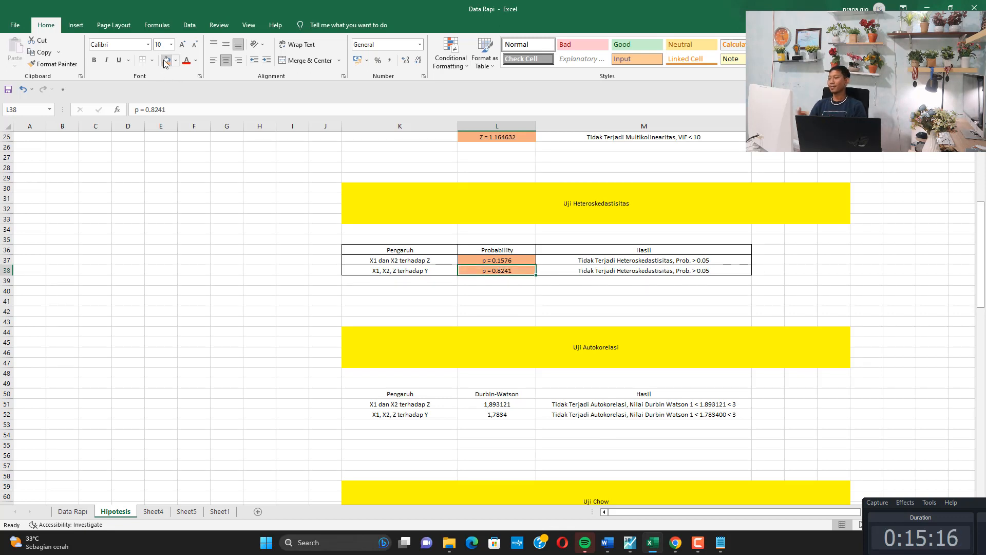
scroll(517, 248, down, 4)
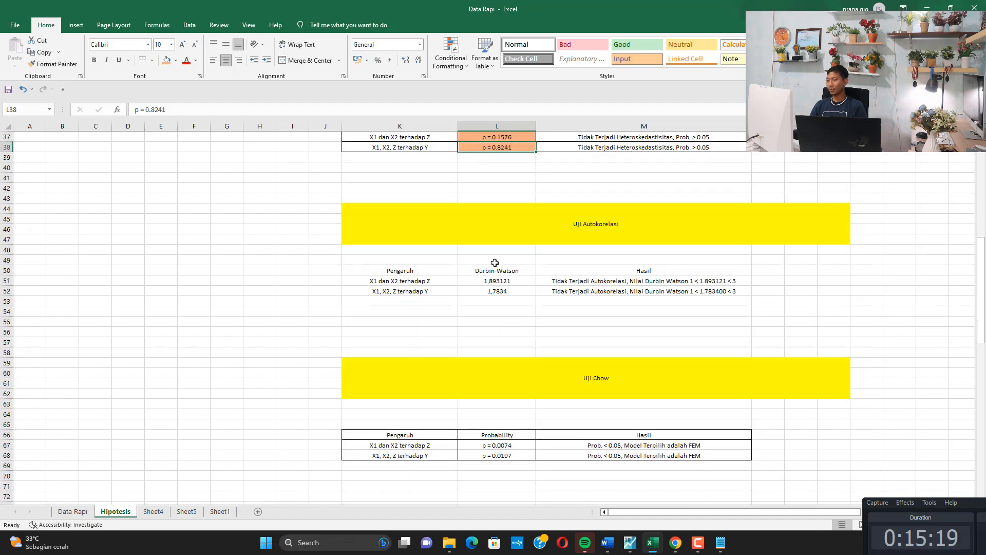
click(493, 284)
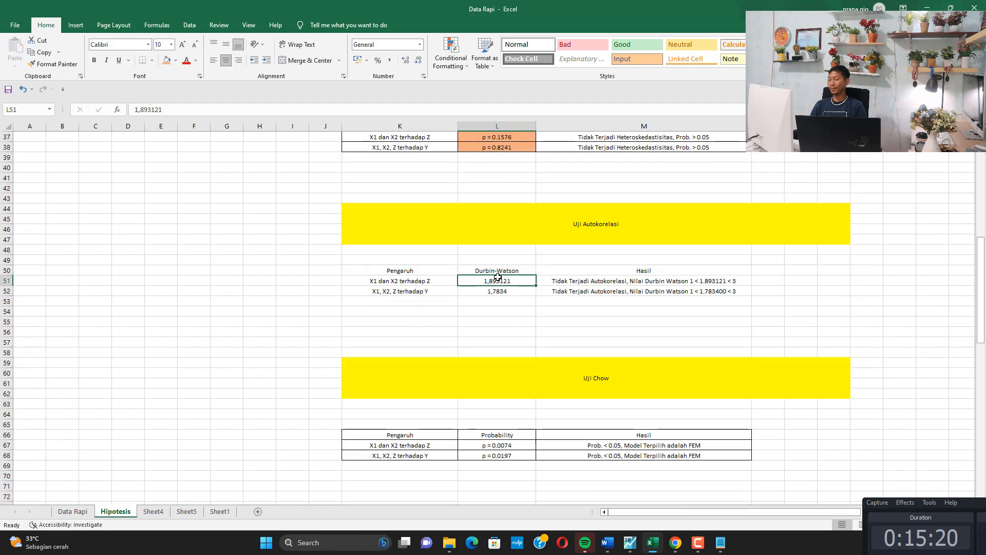
Step: In EViews, re-estimate the equation "lnny x1 x2 lnnz c" with least squares and select its Durbin-Watson statistic
click(629, 542)
click(129, 134)
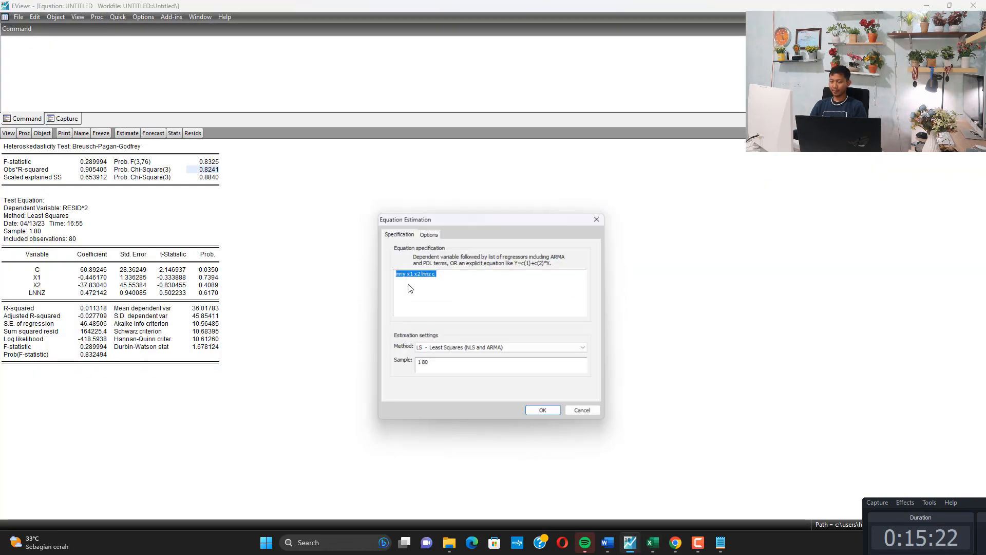
click(465, 284)
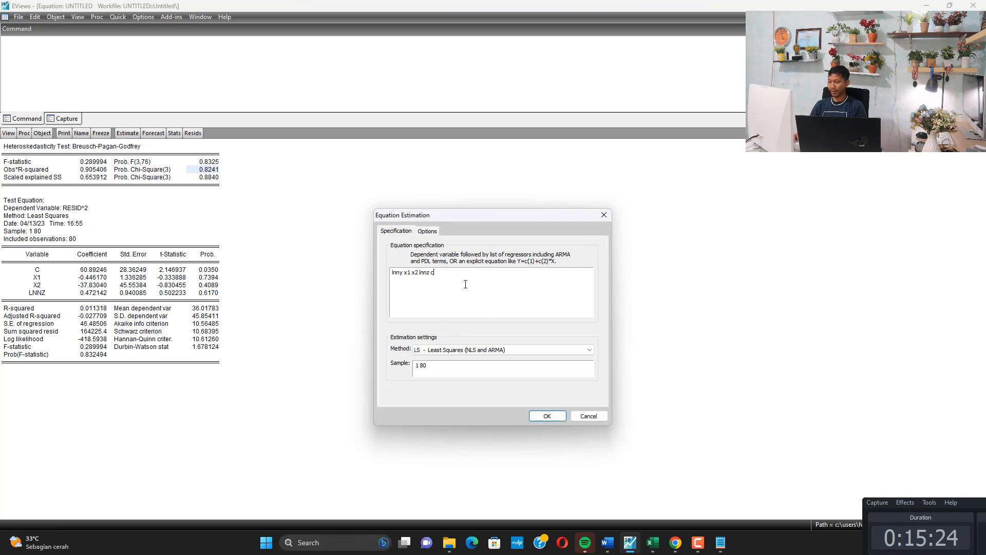
triple_click(430, 280)
double_click(412, 286)
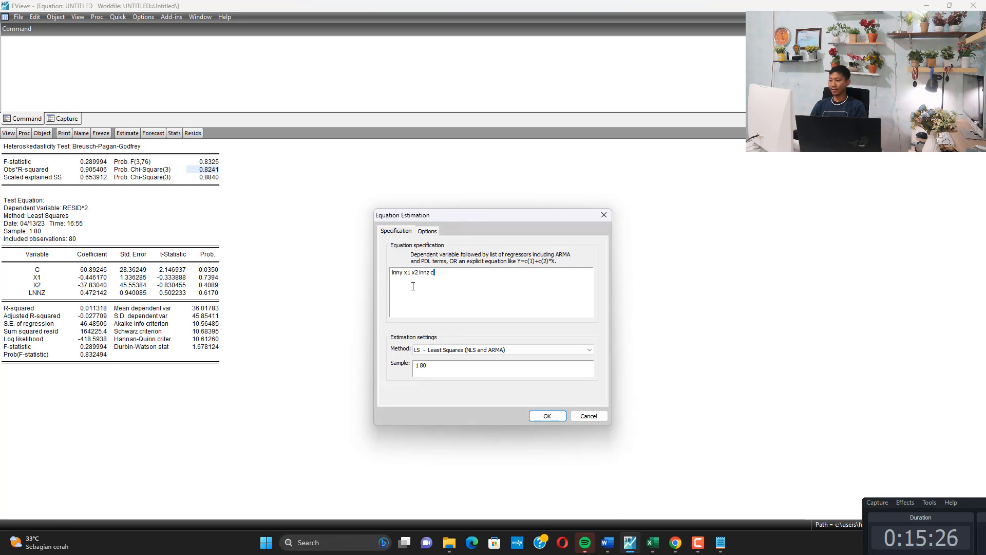
triple_click(413, 286)
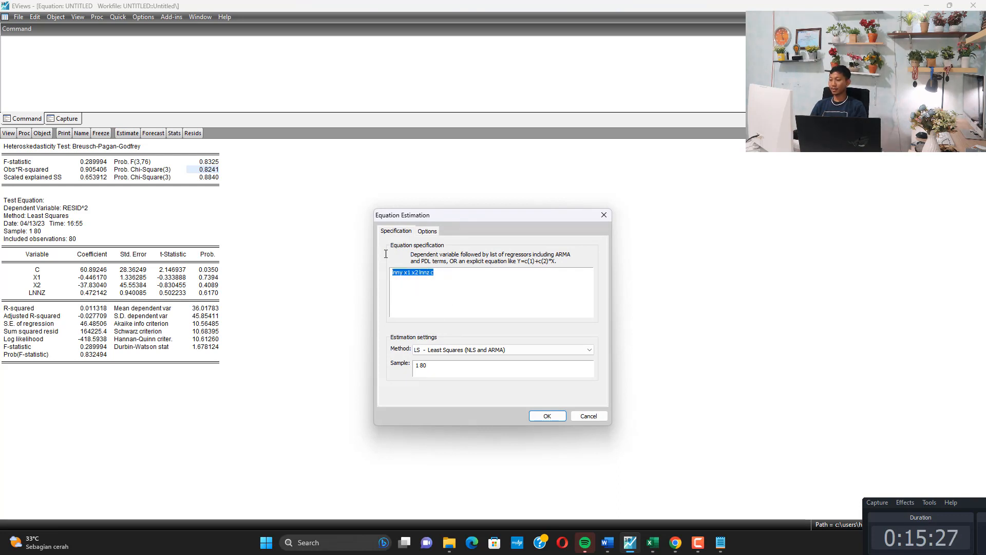
click(557, 420)
click(202, 286)
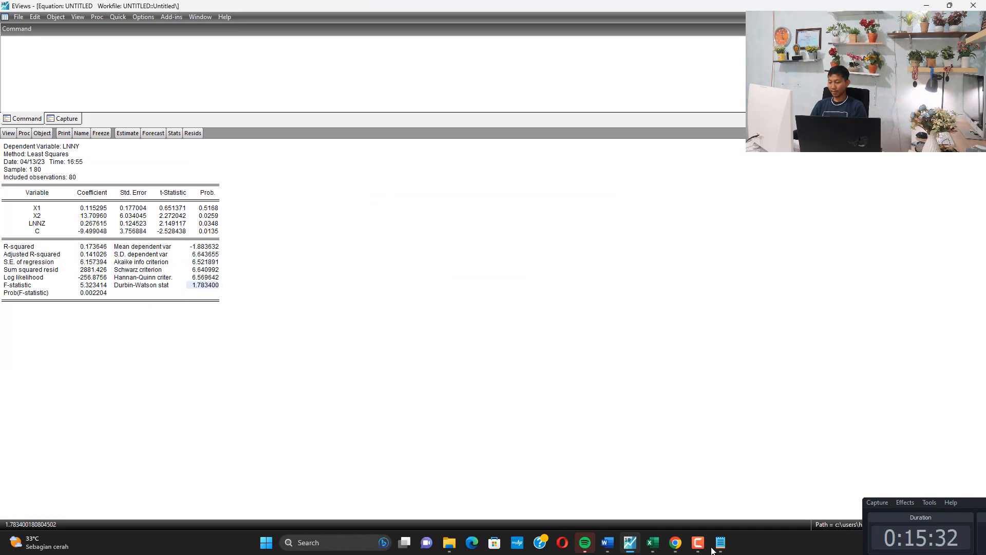
Step: In Excel, shade the Durbin-Watson cell L52 light orange and check the statistic quoted in the M52 conclusion
click(652, 542)
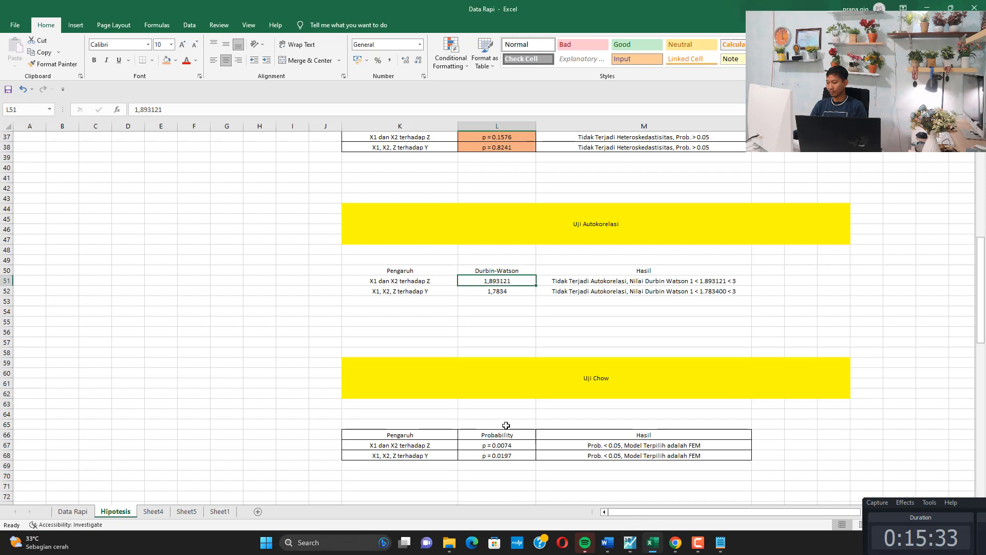
click(502, 291)
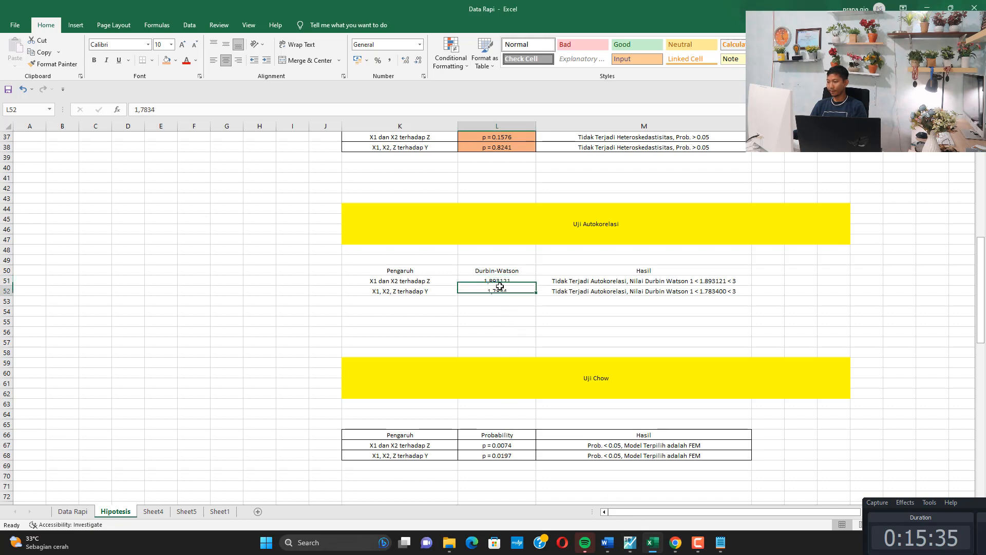
click(168, 58)
click(593, 292)
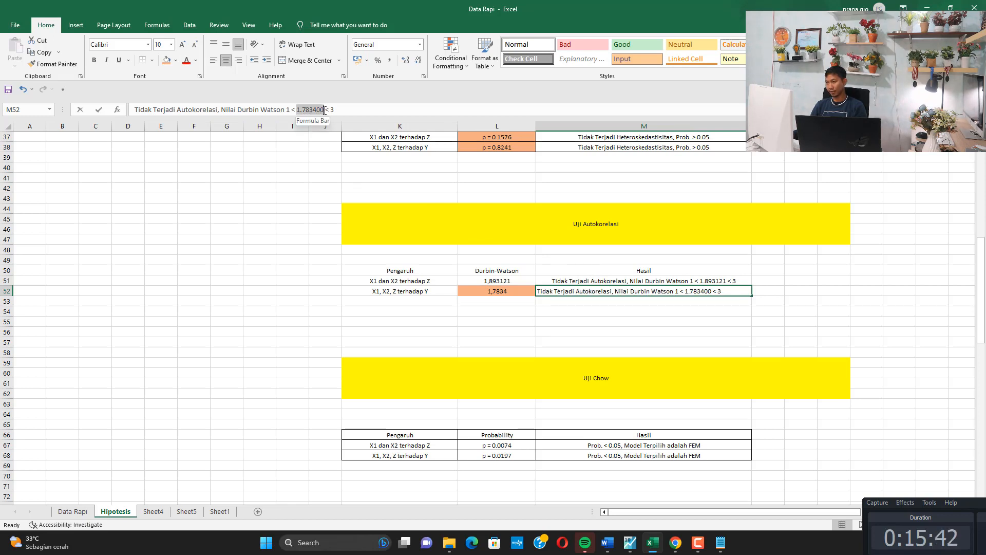
click(319, 110)
key(Return)
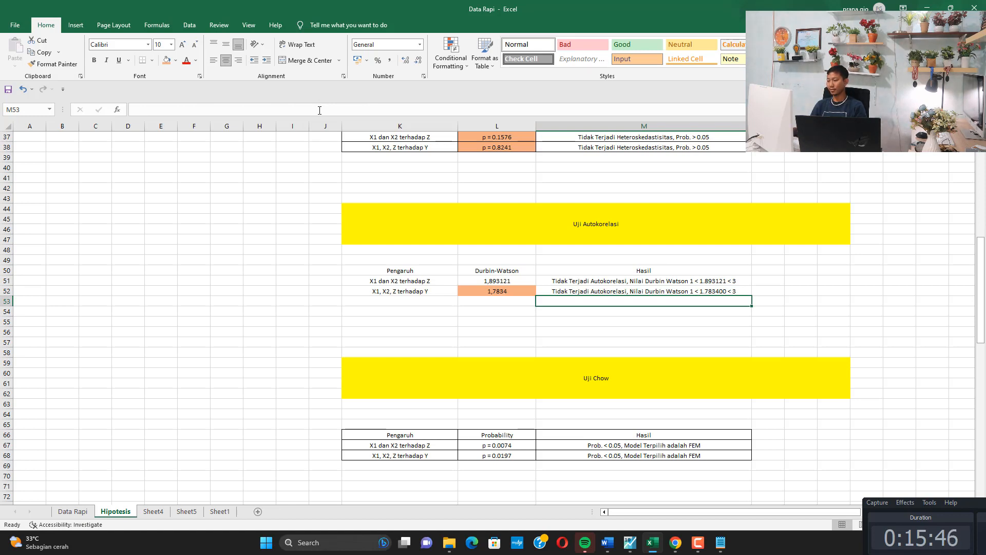
Step: In EViews, re-estimate the equation as "lnnz x1 x2 c" with least squares and select its Durbin-Watson statistic
click(630, 543)
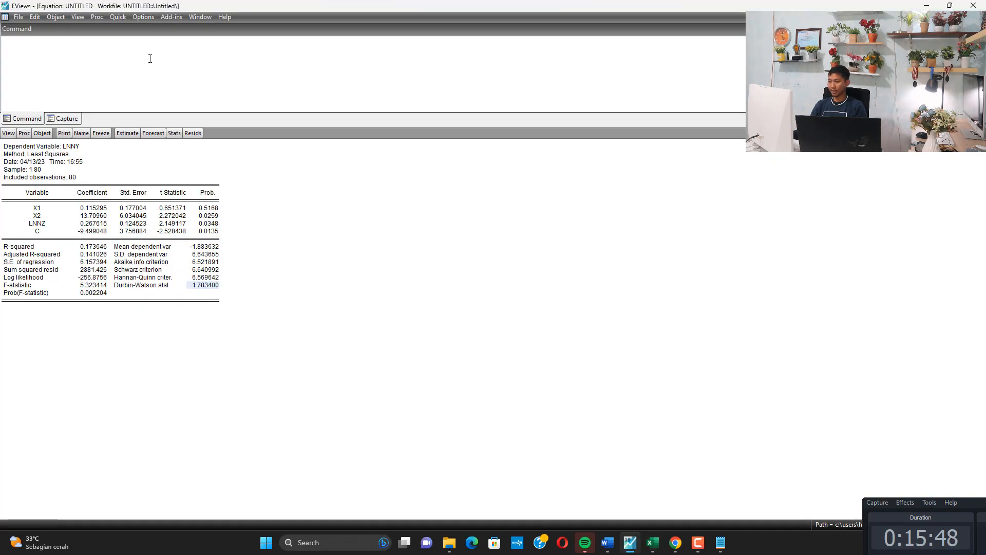
click(126, 133)
click(416, 280)
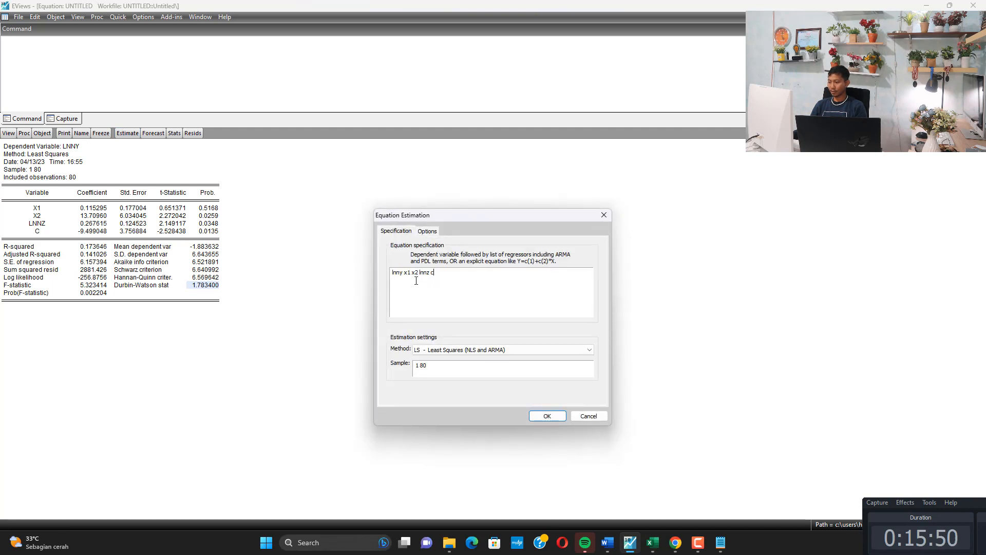
key(BackSpace)
key(BackSpace)
key(BackSpace)
key(BackSpace)
key(BackSpace)
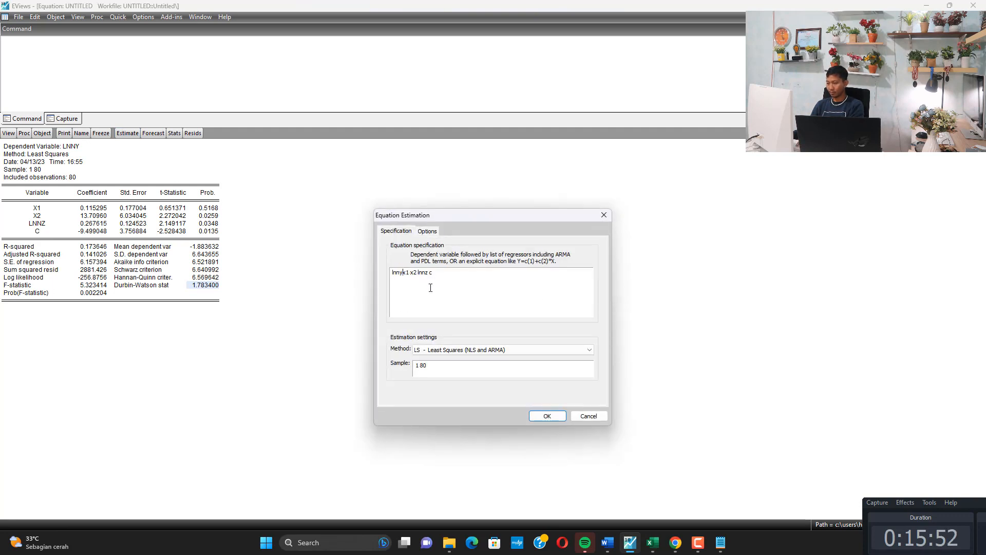
click(419, 276)
key(BackSpace)
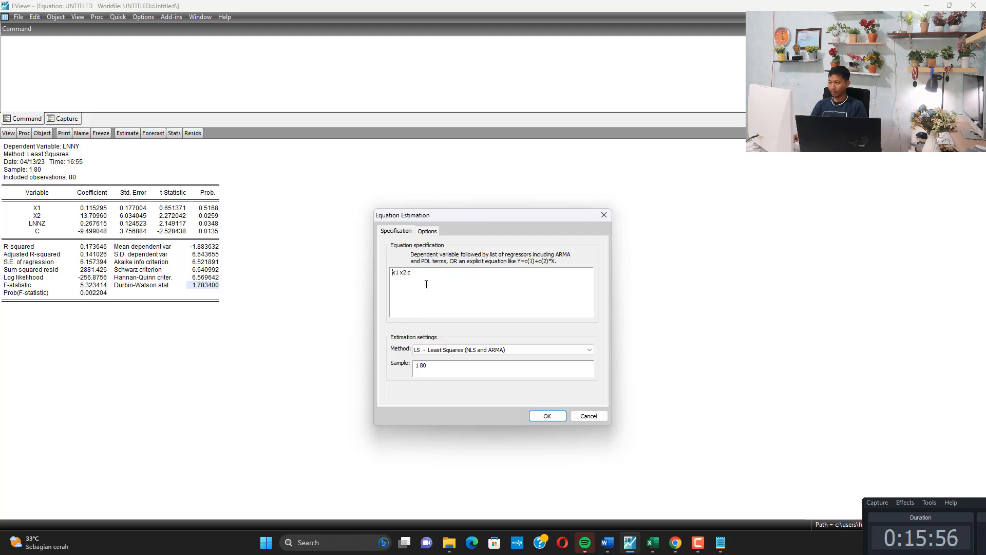
text(nn)
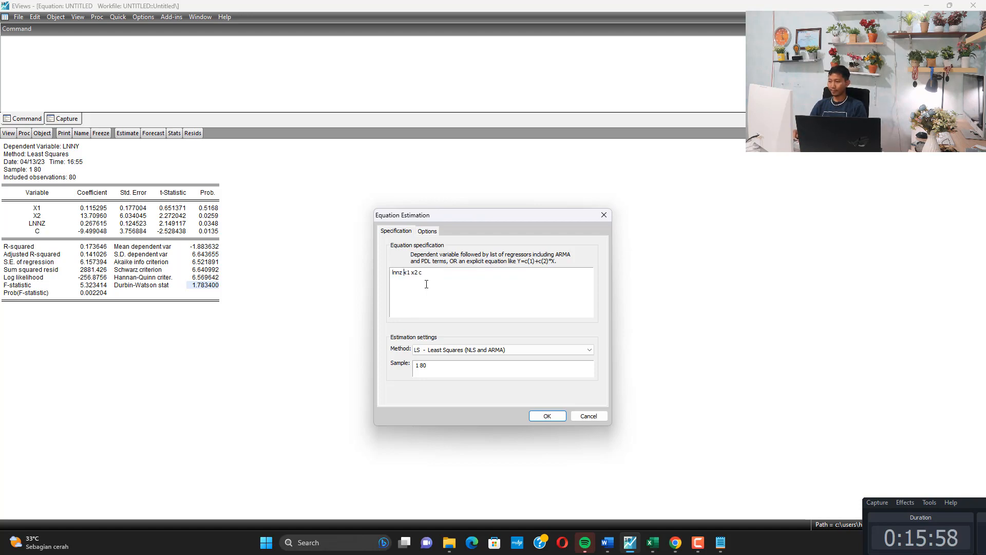
text(z)
key(Return)
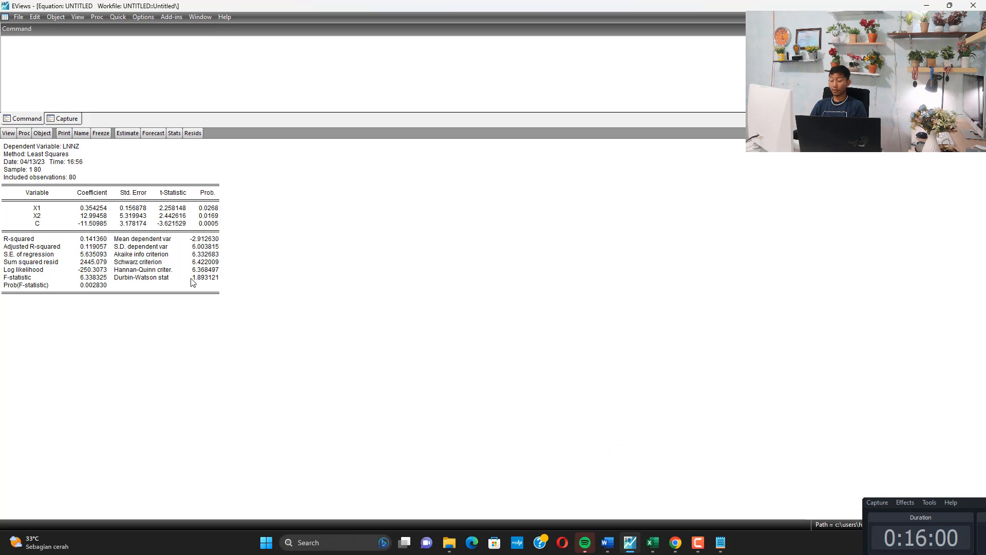
click(196, 279)
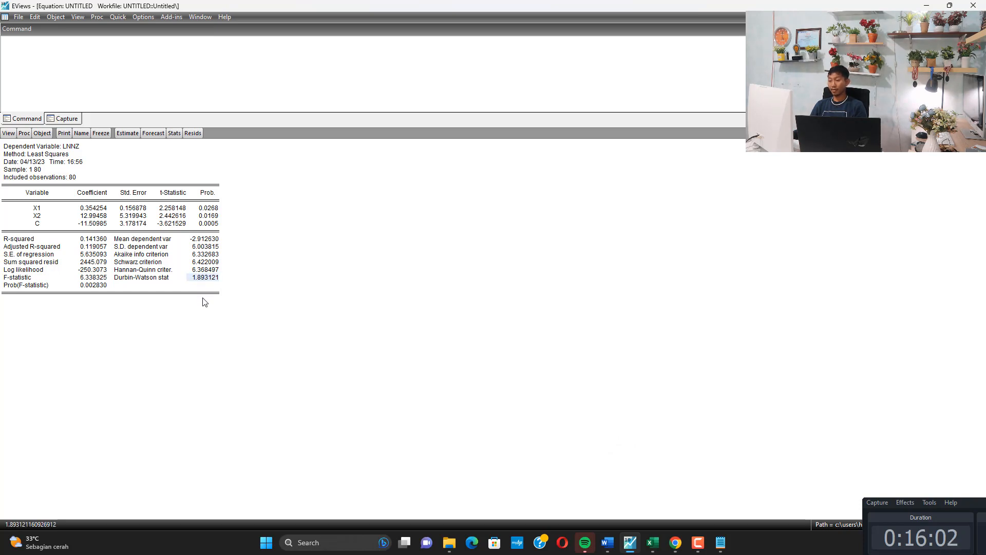
Step: In Excel, shade the Durbin-Watson cell L51 light orange and check the statistic quoted in the M51 conclusion
click(652, 542)
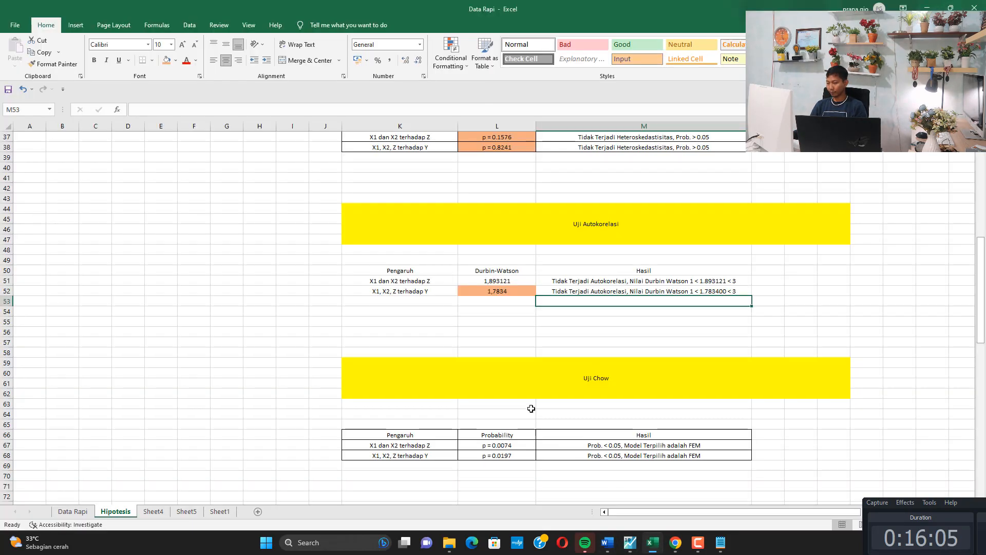
click(167, 61)
key(Right)
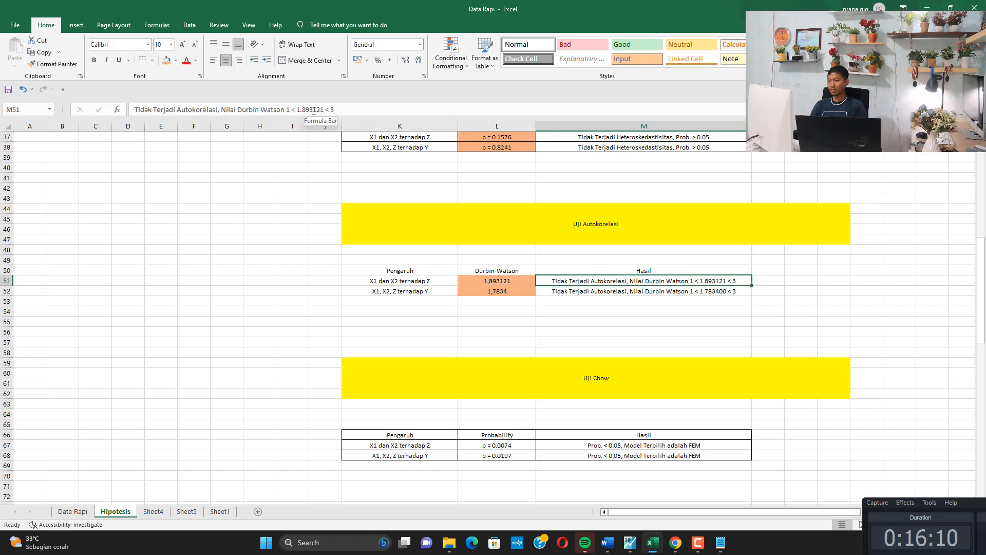
drag(323, 110, 296, 110)
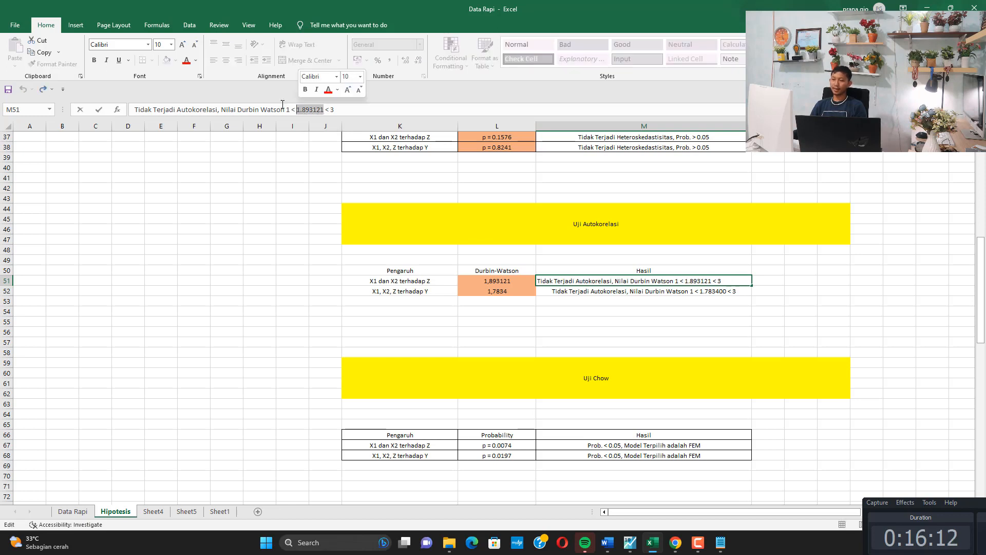
click(636, 309)
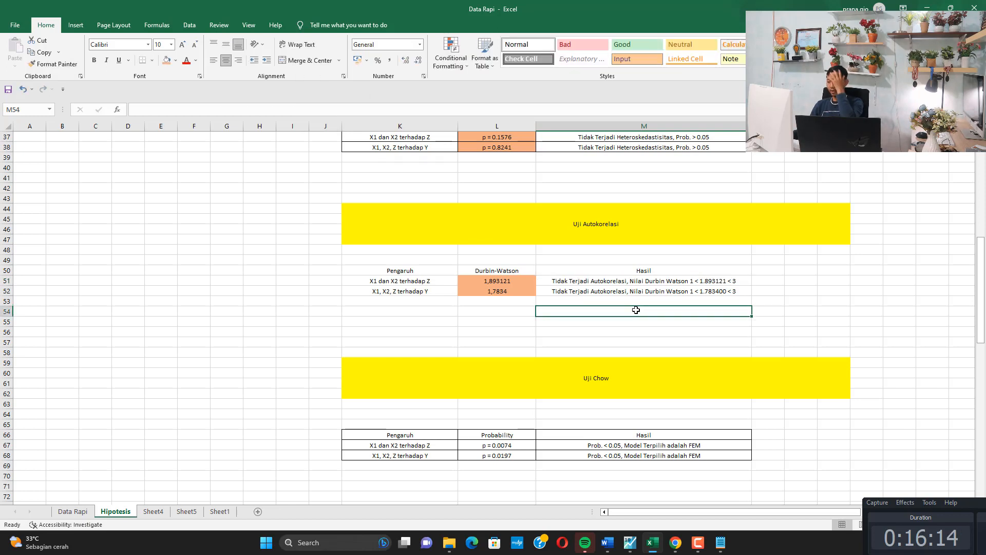
Step: Find the Uji Lagrange-Multiplier table on the Hipotesis sheet and select its probability cells L101:L102
scroll(463, 344, down, 3)
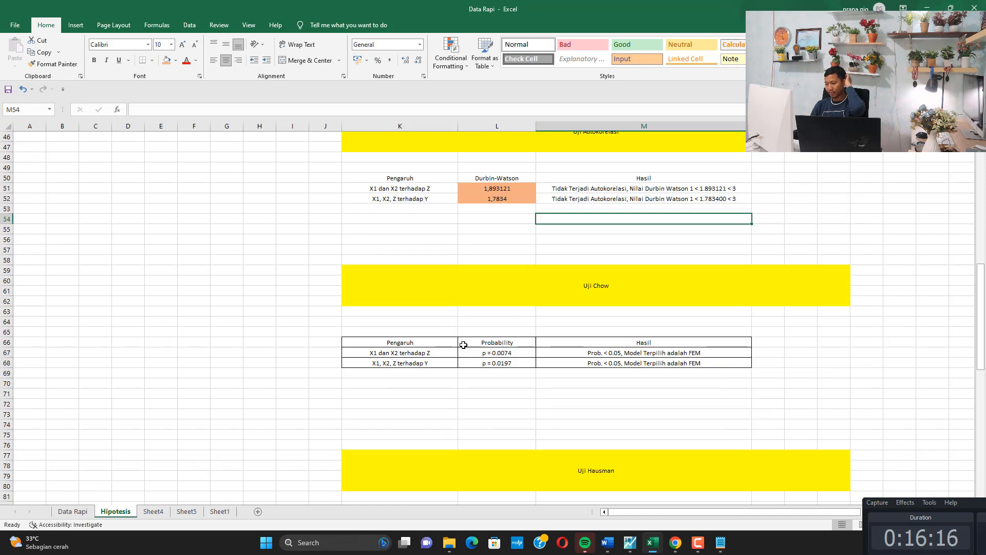
scroll(464, 344, up, 1)
scroll(469, 322, down, 11)
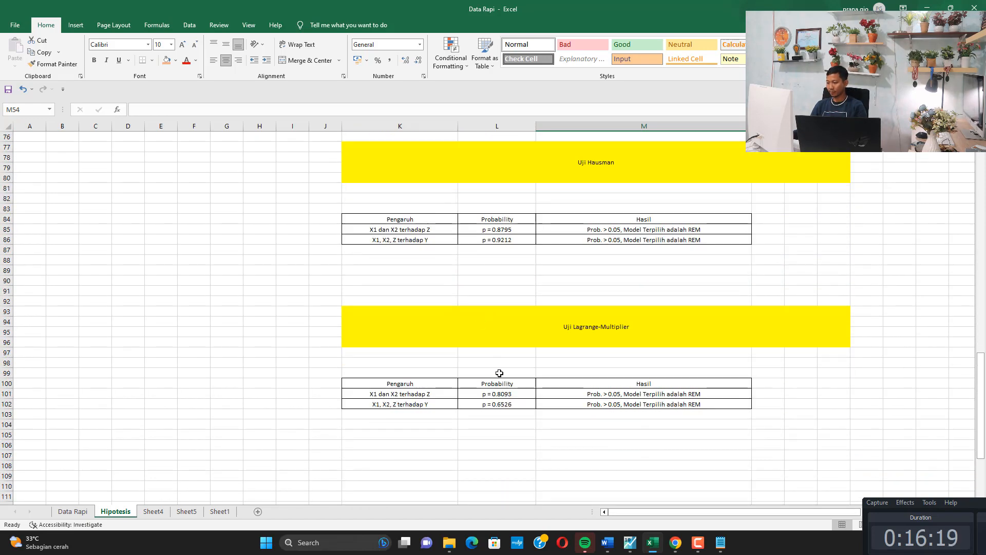
drag(496, 395, 501, 405)
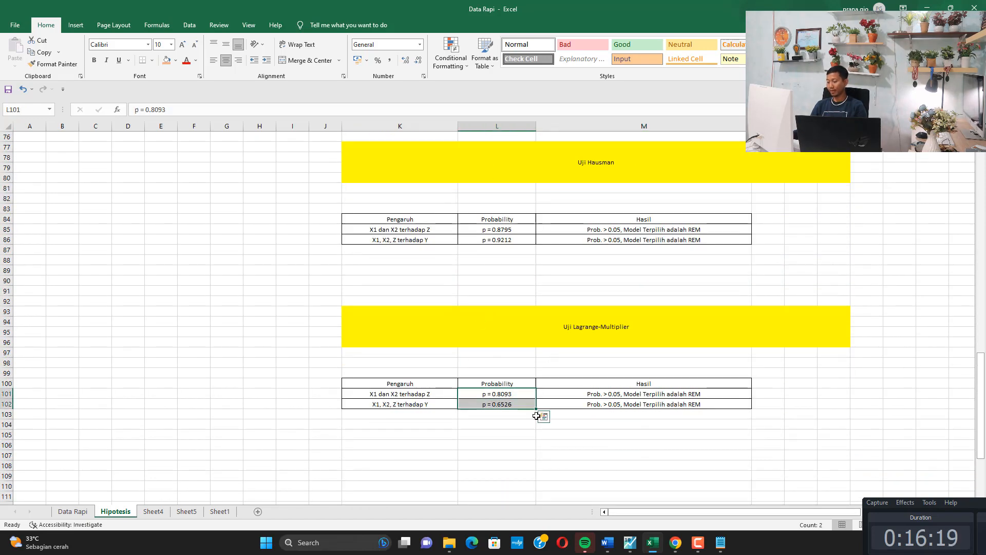
Step: In EViews, estimate the equation "lnnz x1 x2 c" again with least squares on sample 1 80
click(630, 543)
click(123, 133)
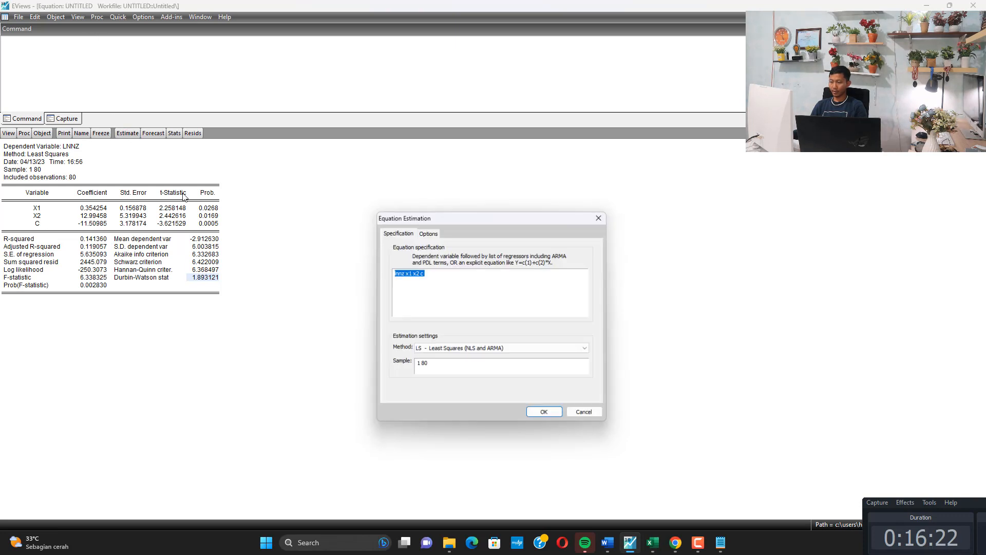
click(424, 292)
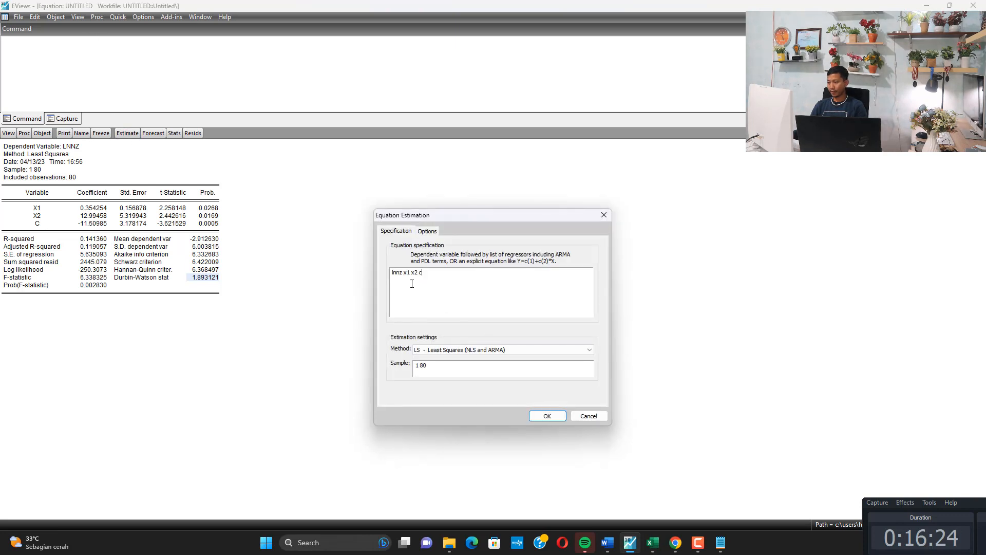
click(535, 417)
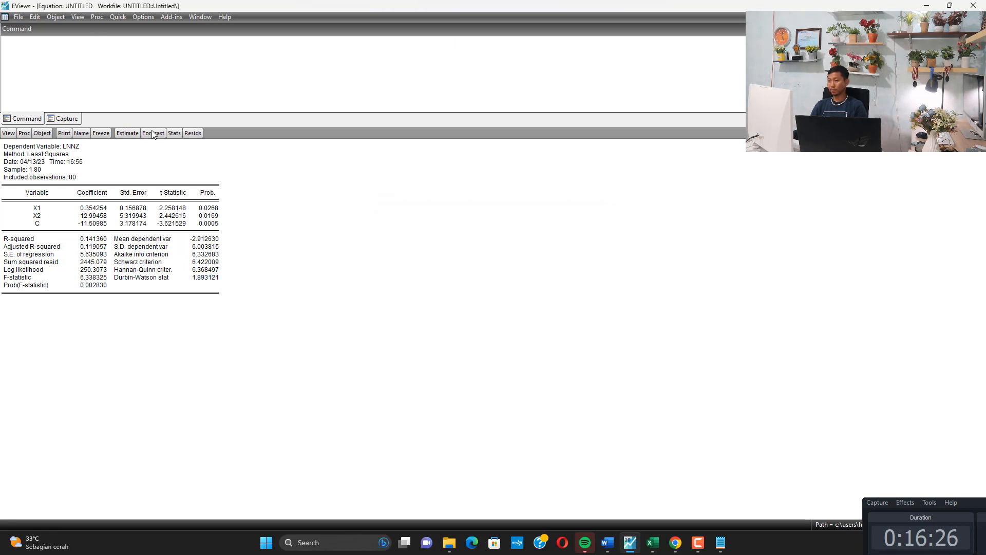
Step: Run the Serial Correlation LM test on the lnnz equation with 2 lags and select the Obs*R-squared chi-square probability
click(77, 17)
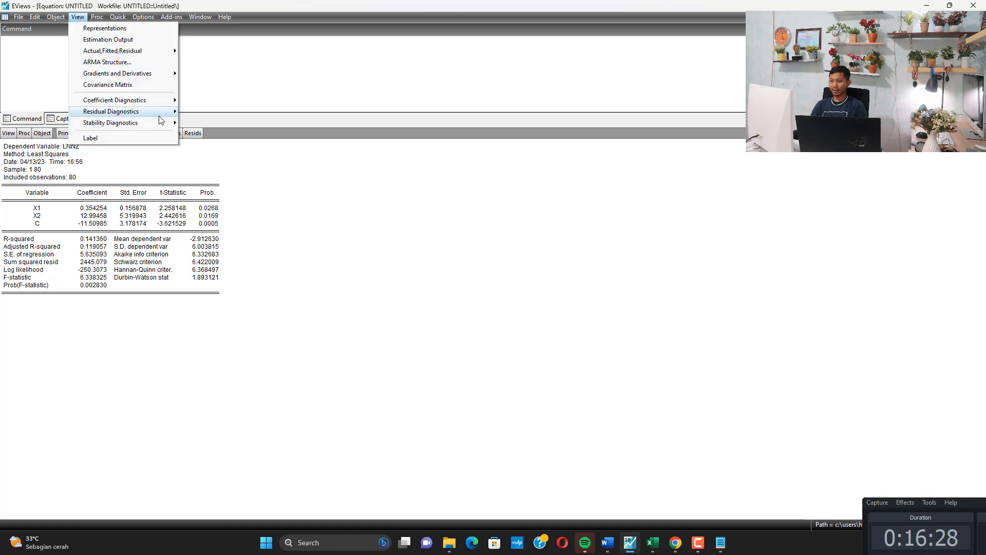
mouse_move(164, 112)
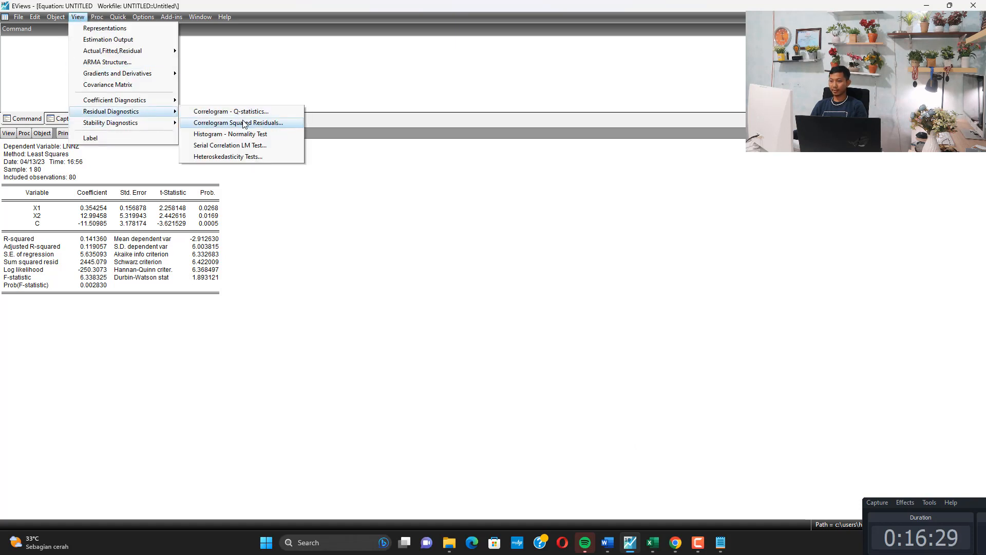
click(251, 145)
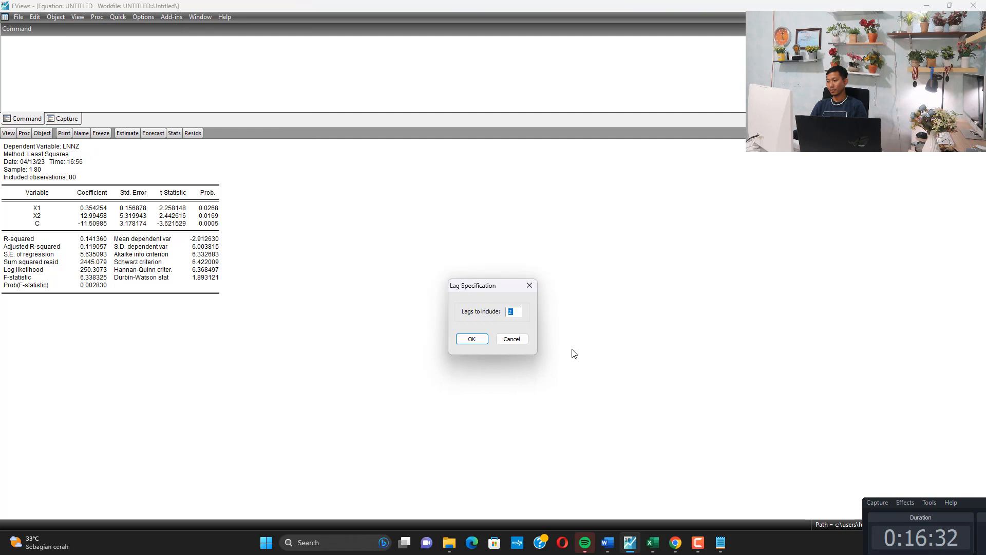
click(469, 340)
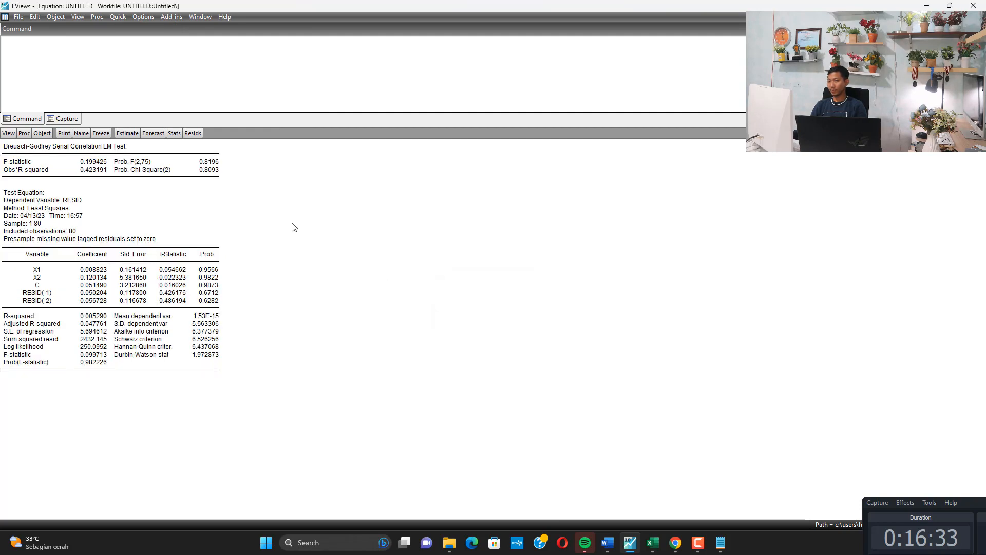
click(203, 170)
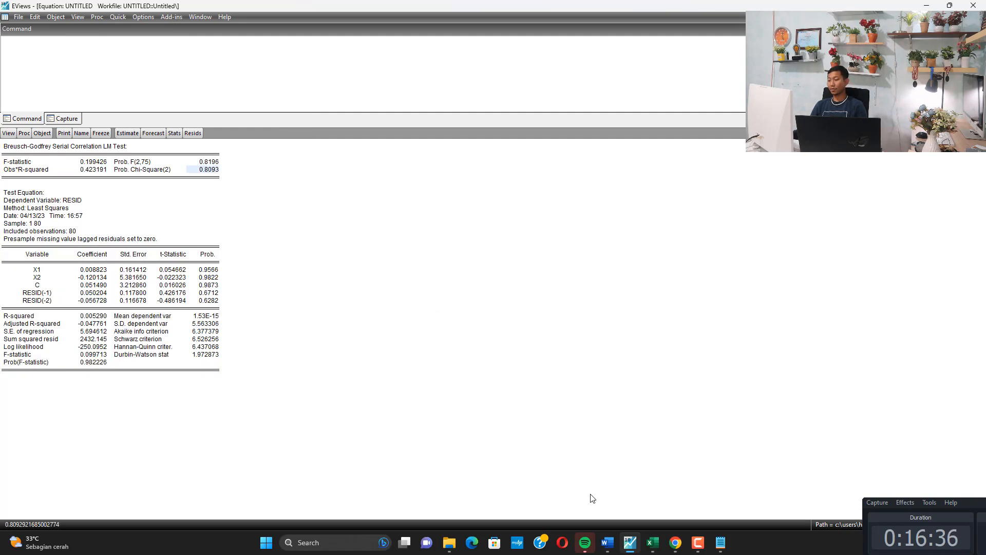
Step: In Excel, shade the Lagrange-Multiplier probability cell L101 for X1 and X2 on Z light orange
click(652, 543)
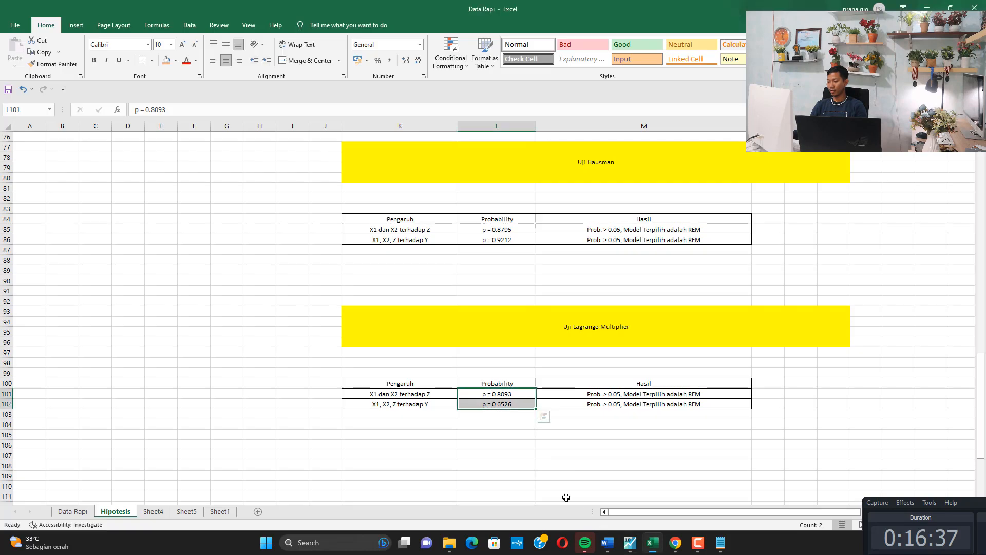
click(498, 391)
click(167, 60)
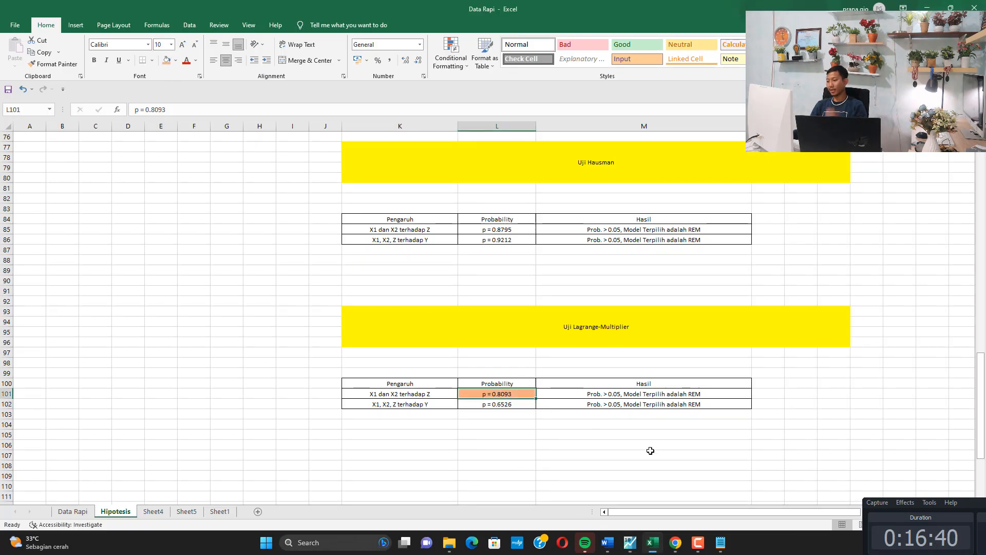
Step: Change the Lagrange-Multiplier result in M101 for X1 and X2 on Z to "Prob. > 0.05, Model Terpilih adalah CEM"
click(646, 396)
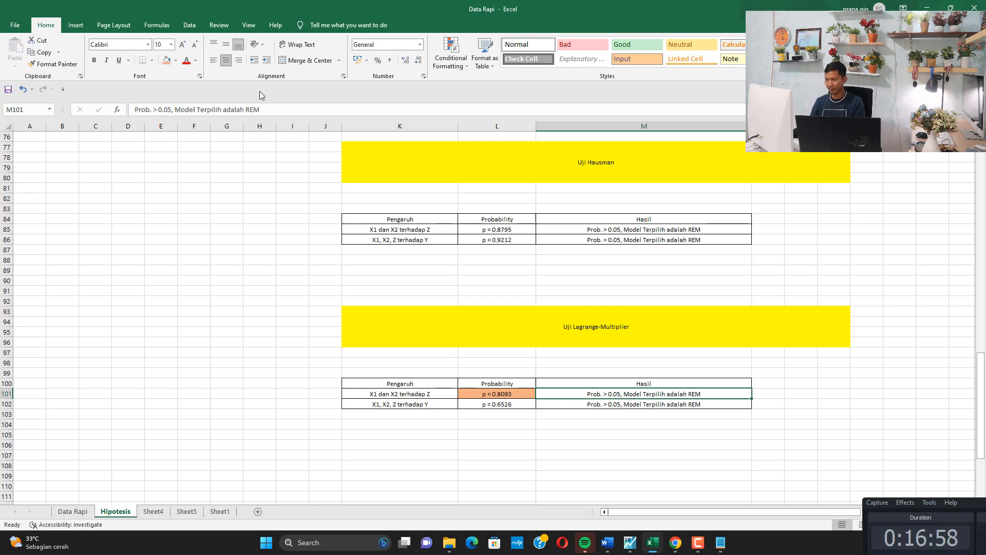
click(250, 110)
key(BackSpace)
text(C)
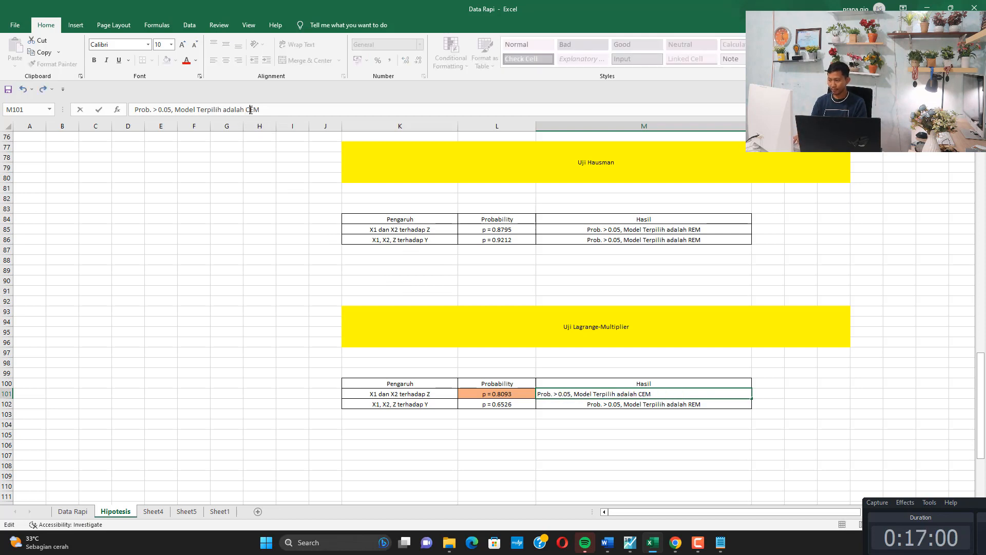
key(Return)
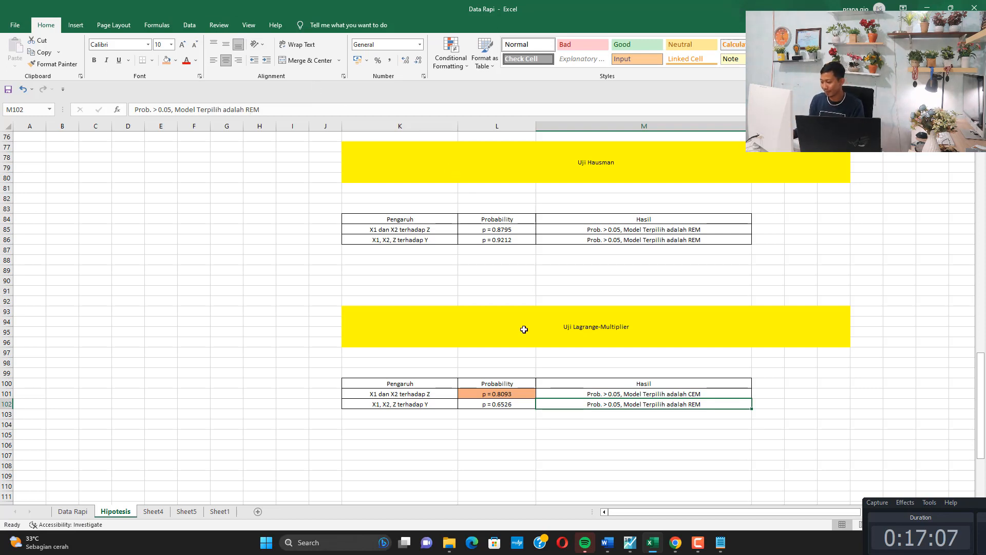
Step: In EViews, re-estimate the equation as "lnny x1 x2 lnnz c" with least squares on sample 1 80
click(431, 406)
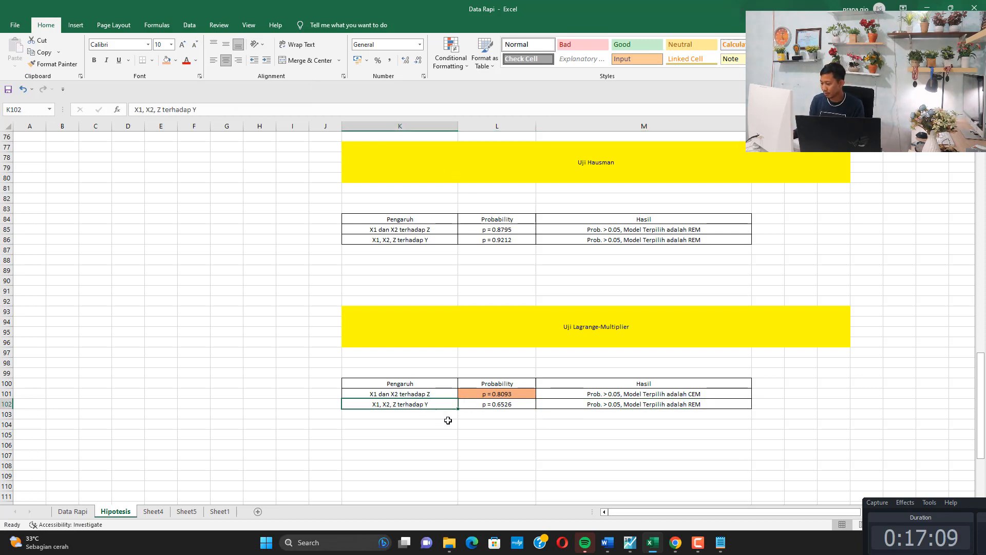
click(630, 542)
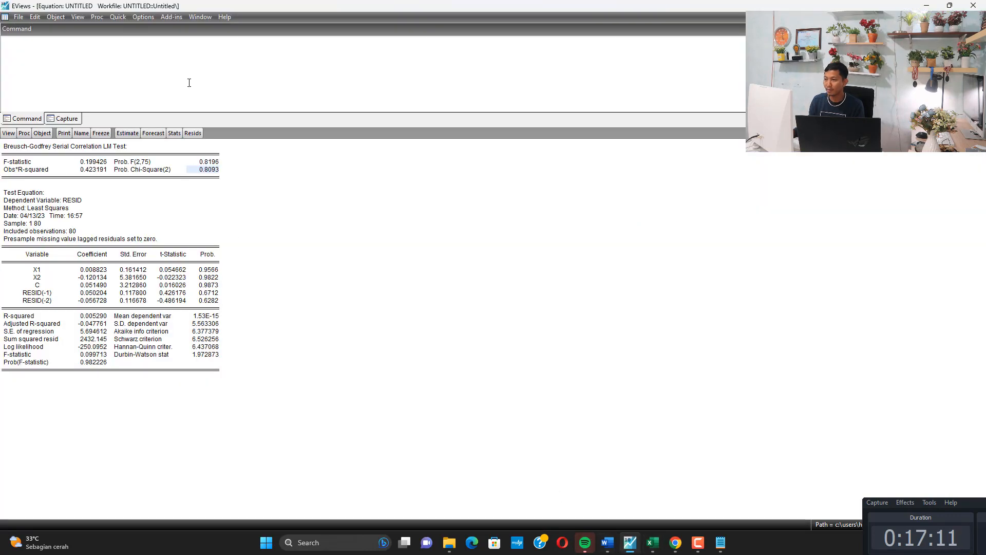
click(133, 135)
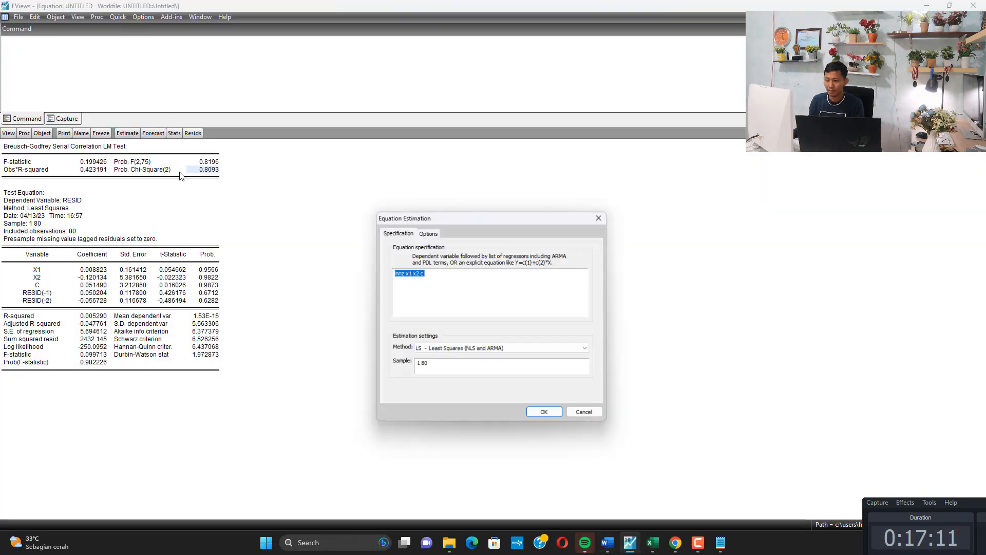
click(441, 290)
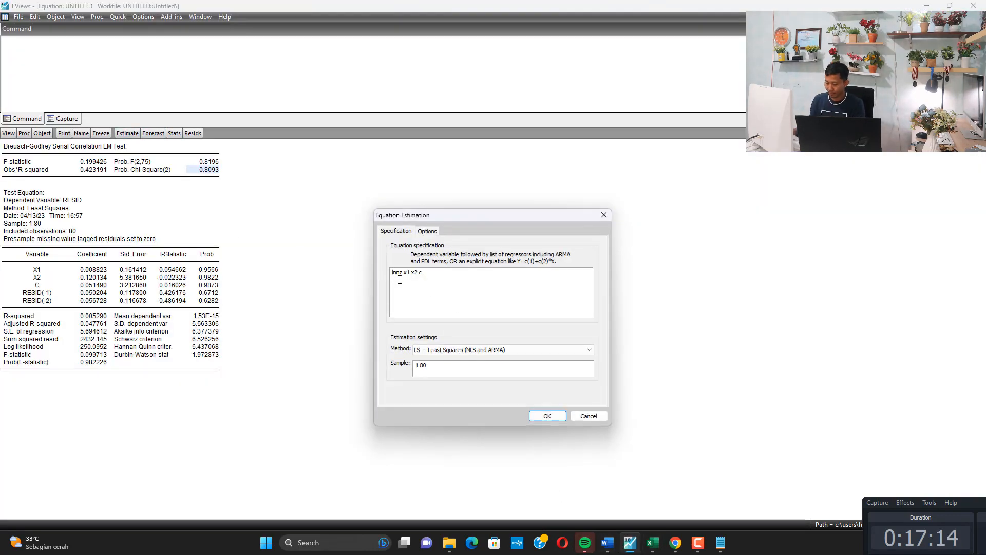
text(lnny)
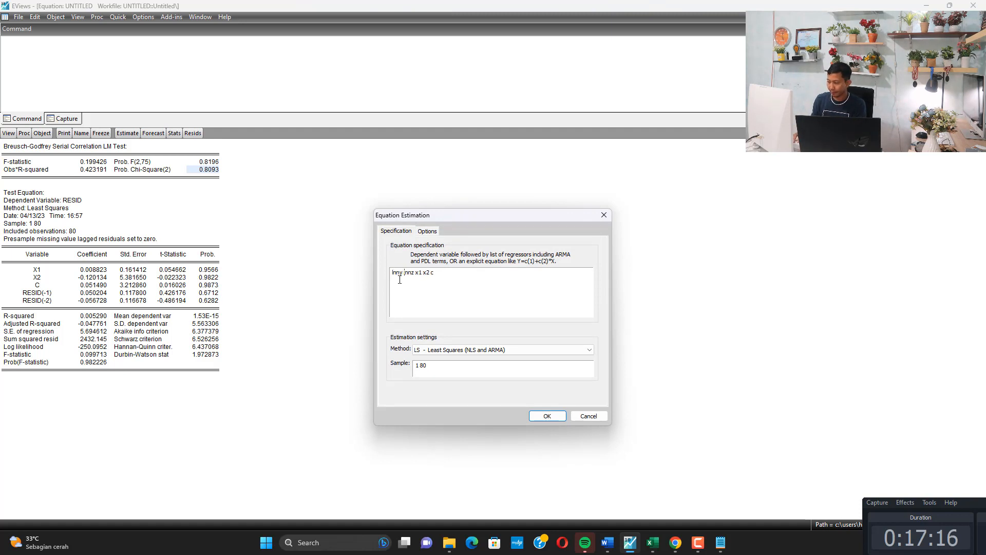
key(BackSpace)
key(Right)
key(Right)
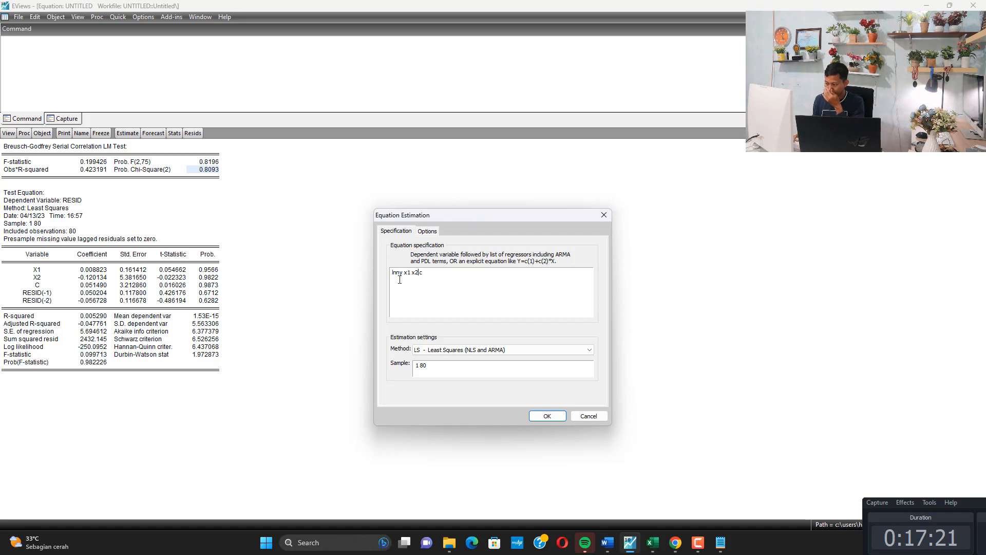
text(l)
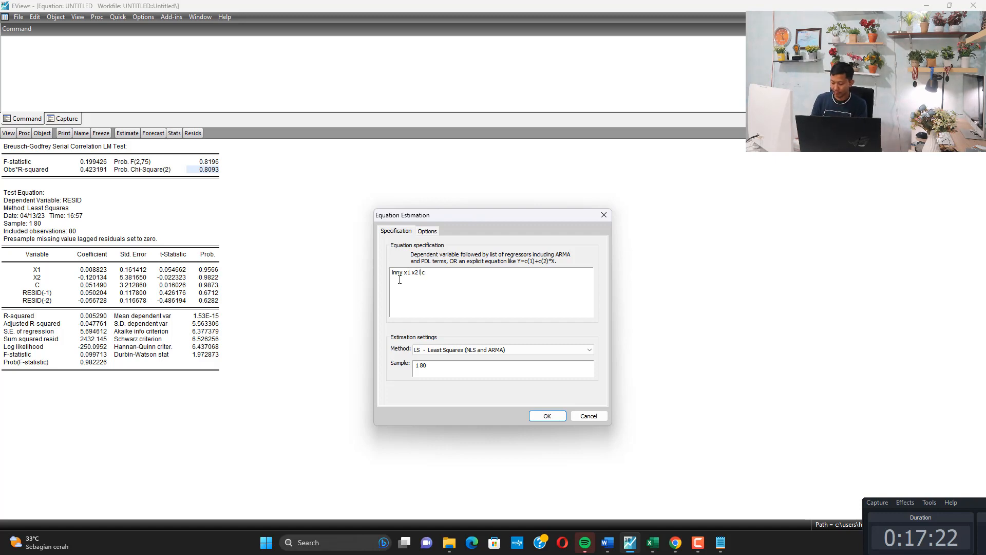
text(nn)
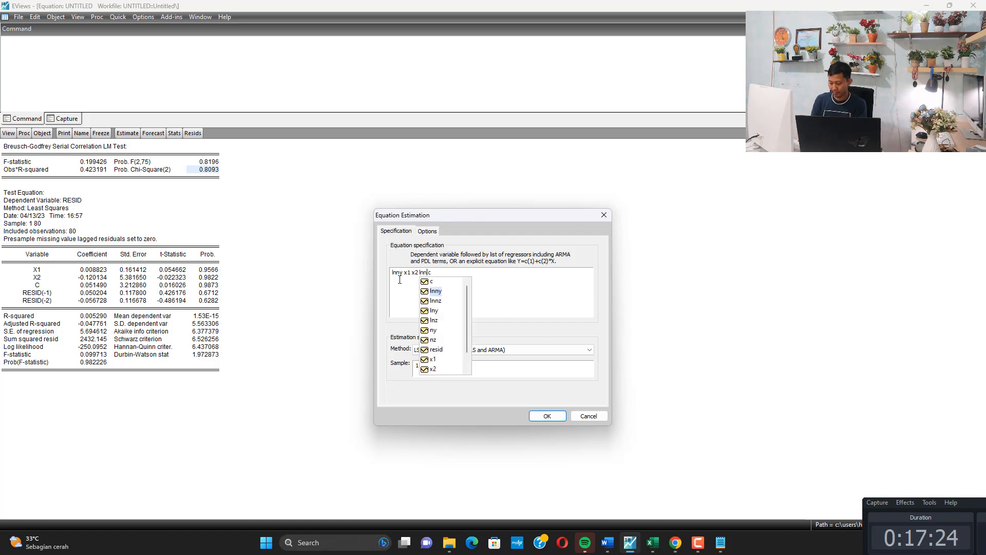
text(z)
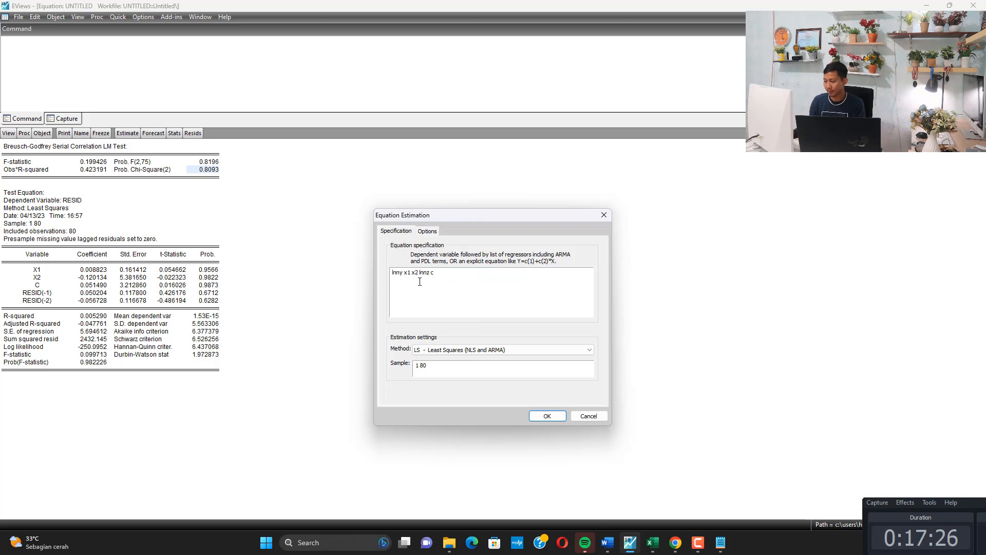
click(547, 415)
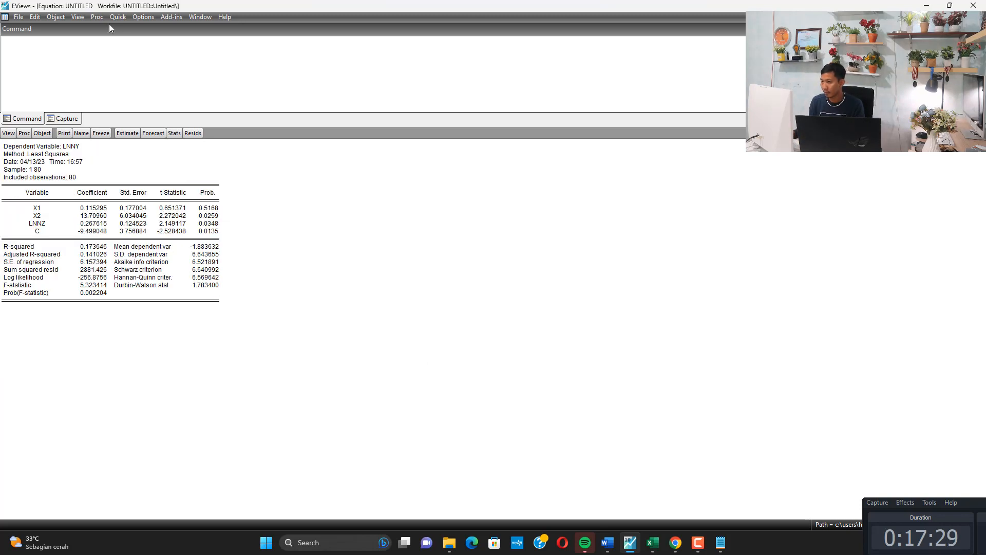
Step: Run the Serial Correlation LM test on the lnny equation with 2 lags and select the Obs*R-squared chi-square probability
click(78, 16)
mouse_move(159, 112)
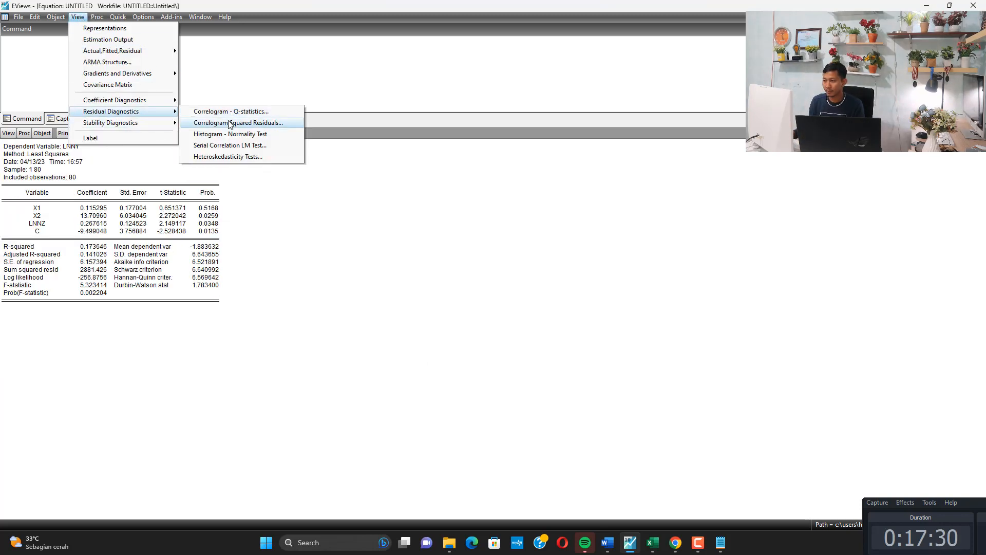
click(245, 148)
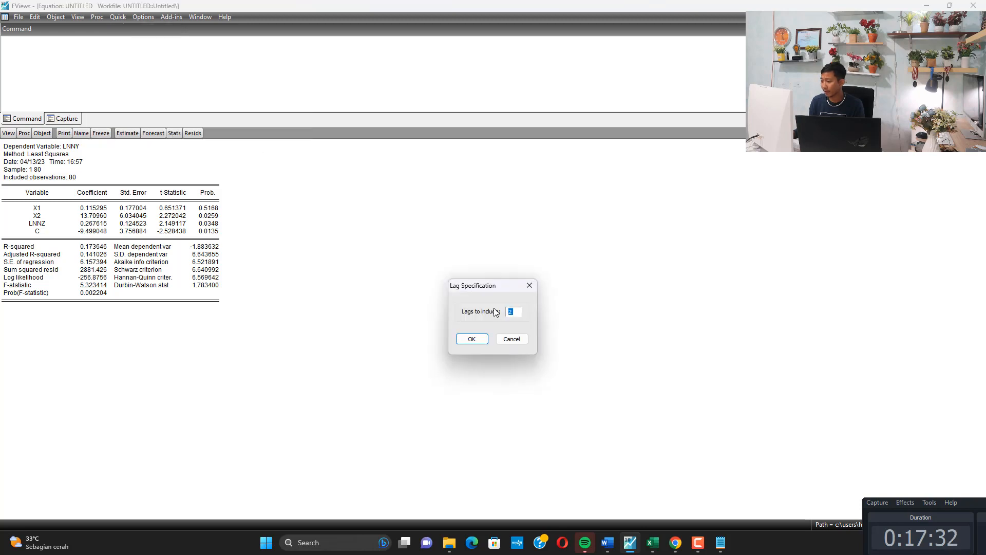
click(480, 344)
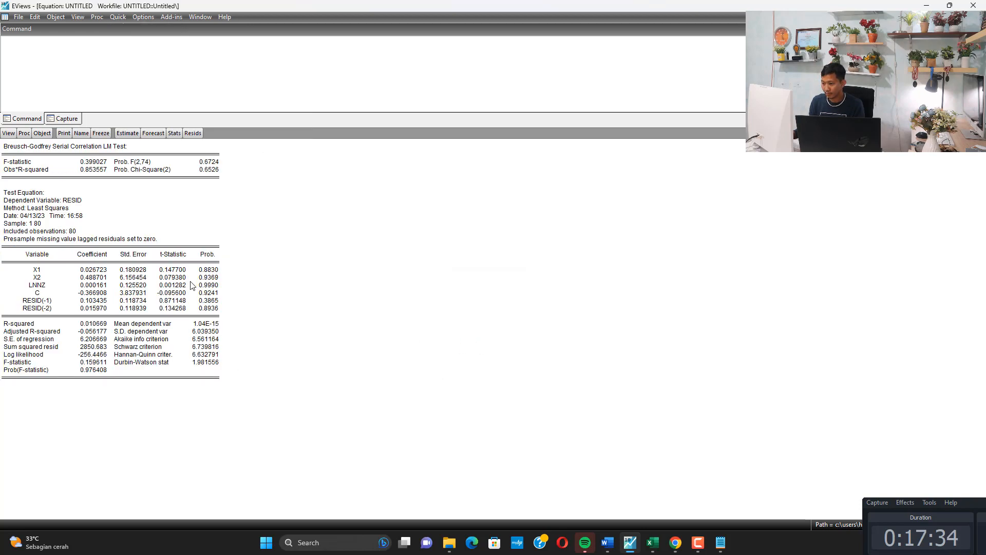
click(78, 17)
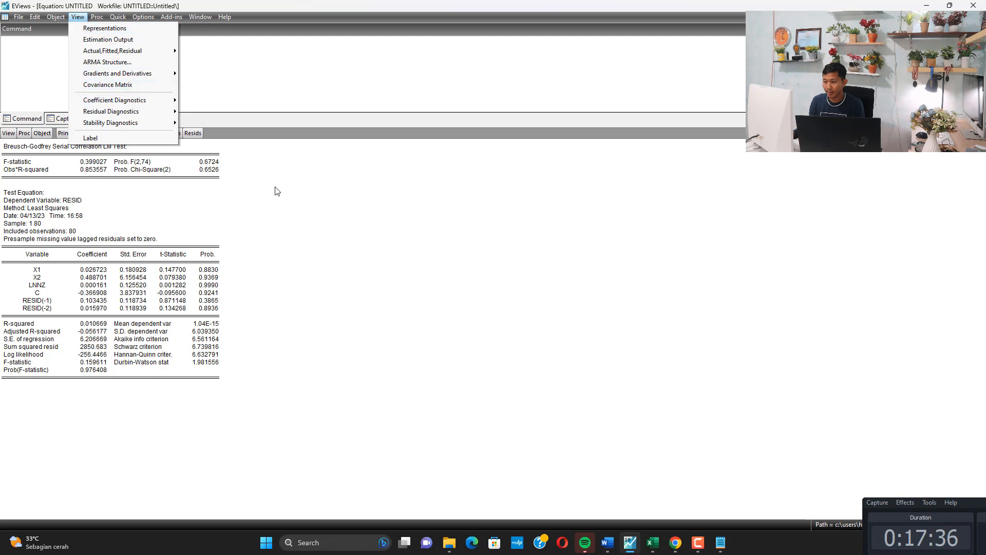
click(198, 184)
click(207, 170)
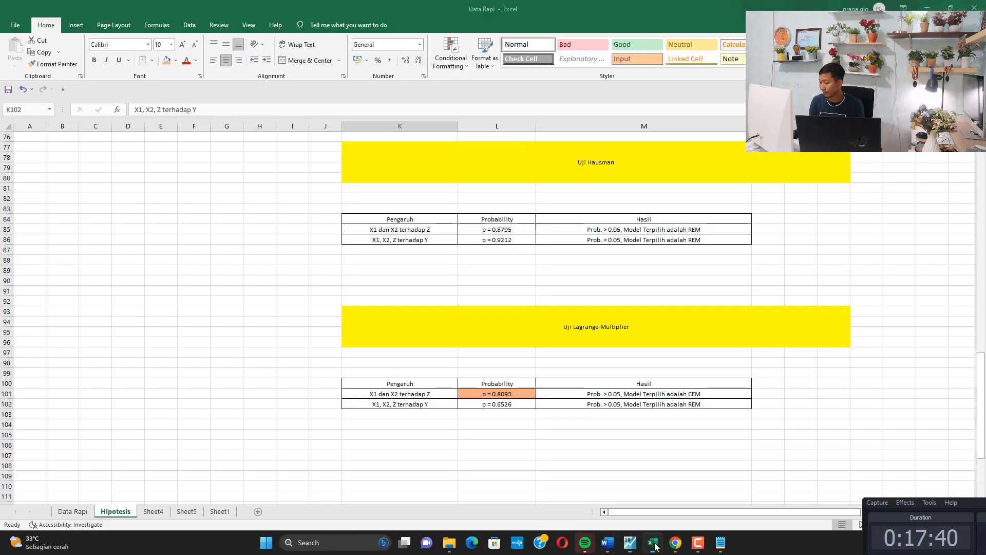
Step: In Excel, shade the Lagrange-Multiplier probability cell L102 for X1, X2 and Z on Y light orange
click(652, 542)
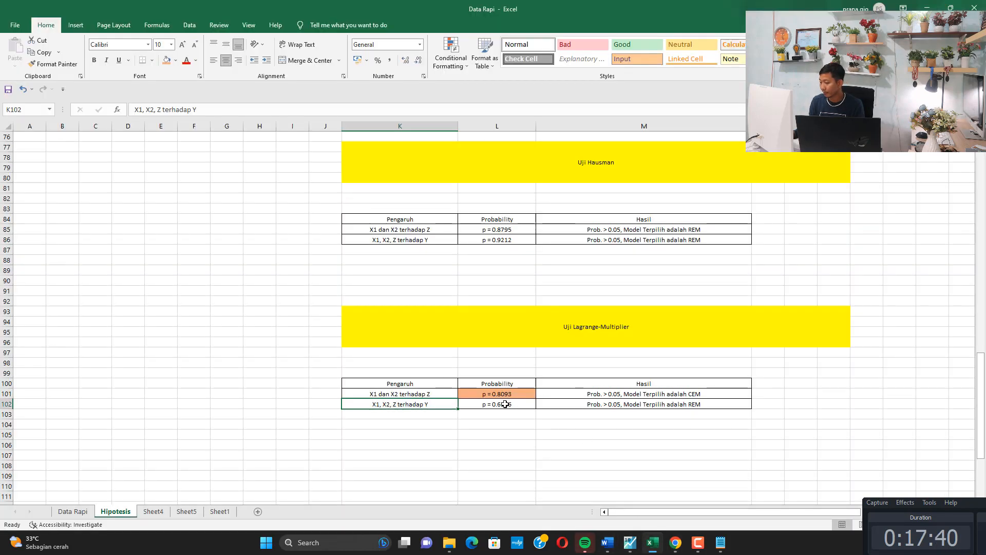
click(505, 404)
click(166, 60)
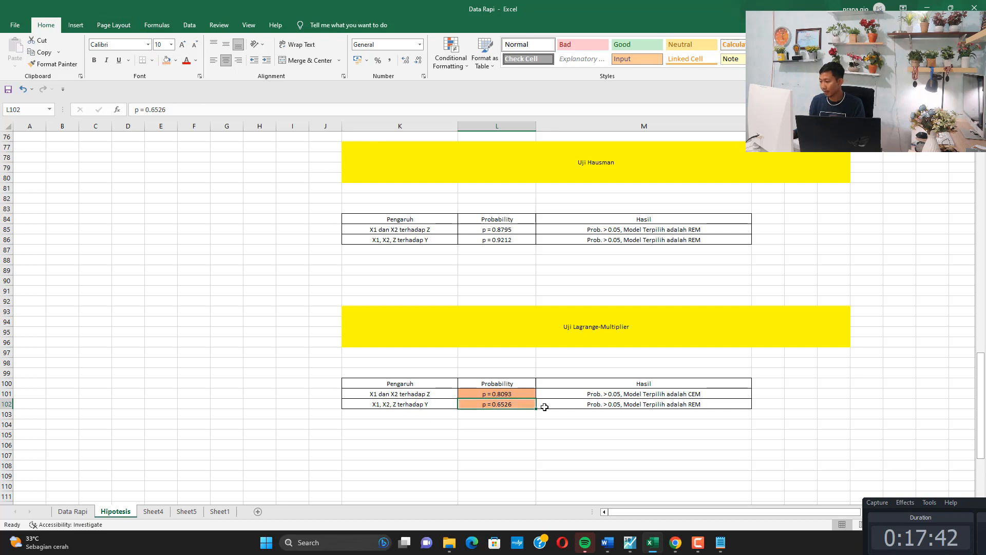
Step: Change the Lagrange-Multiplier result in M102 for X1, X2 and Z on Y to "Prob. > 0.05, Model Terpilih adalah CEM"
click(603, 406)
click(307, 109)
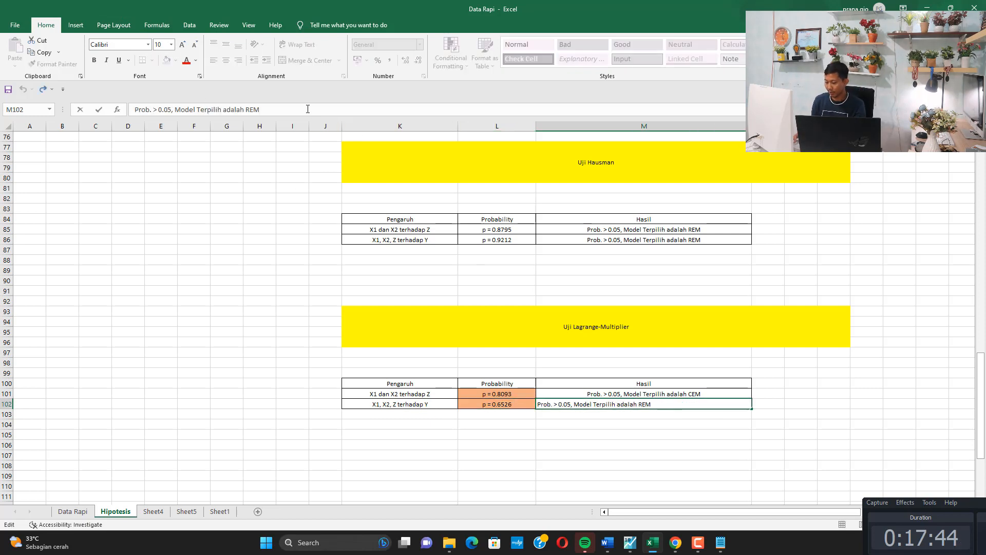
key(BackSpace)
key(BackSpace)
key(BackSpace)
text(CEM)
key(Return)
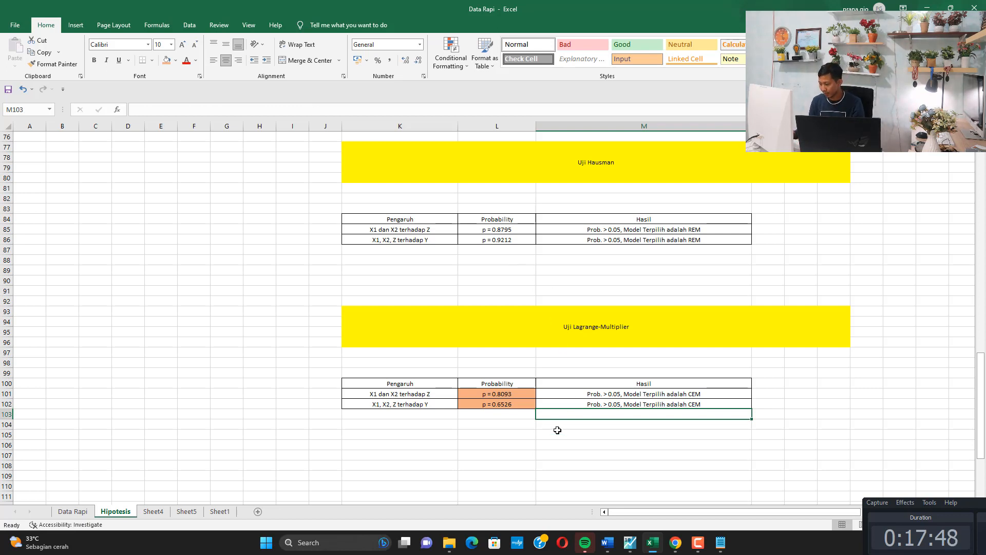
Step: Copy the whole Lagrange-Multiplier results table K100:M102
click(564, 394)
key(ctrl+a)
key(ctrl+c)
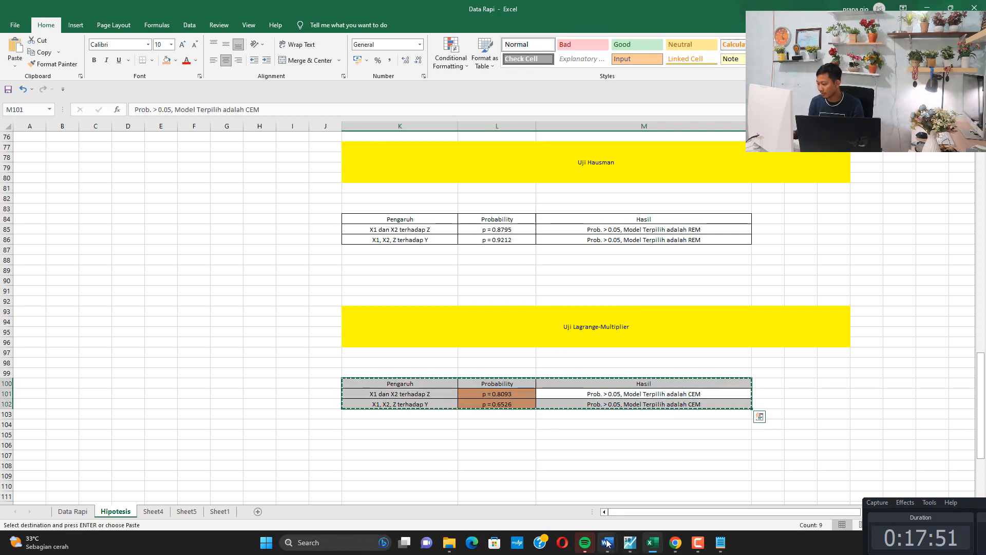
Step: Switch to the Word document "Bab 4 Hasil Olah Data EViewss" and find Tabel 4.8 with the Lagrange-Multiplier results in section 4.5
mouse_move(608, 543)
click(586, 508)
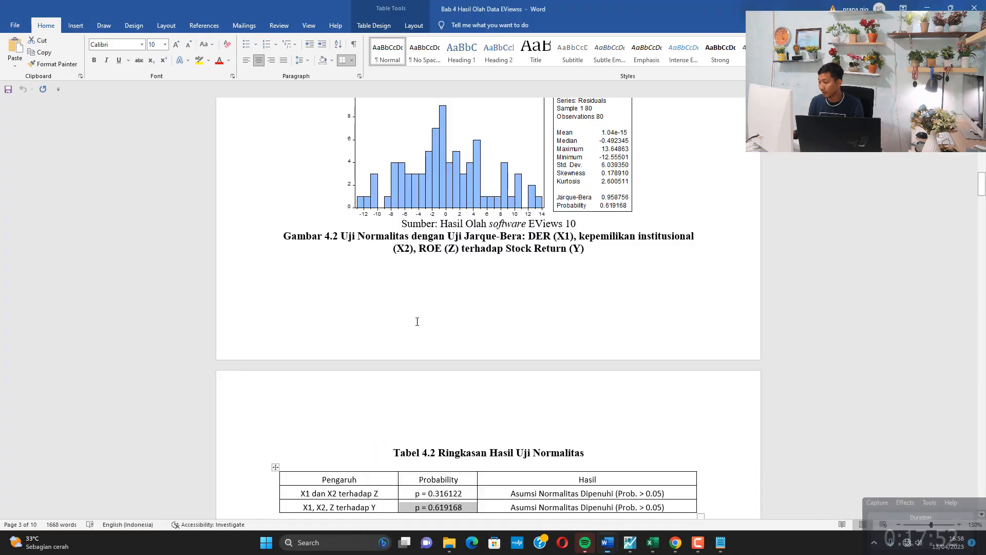
scroll(433, 283, up, 3)
scroll(433, 283, down, 5)
scroll(433, 283, down, 9)
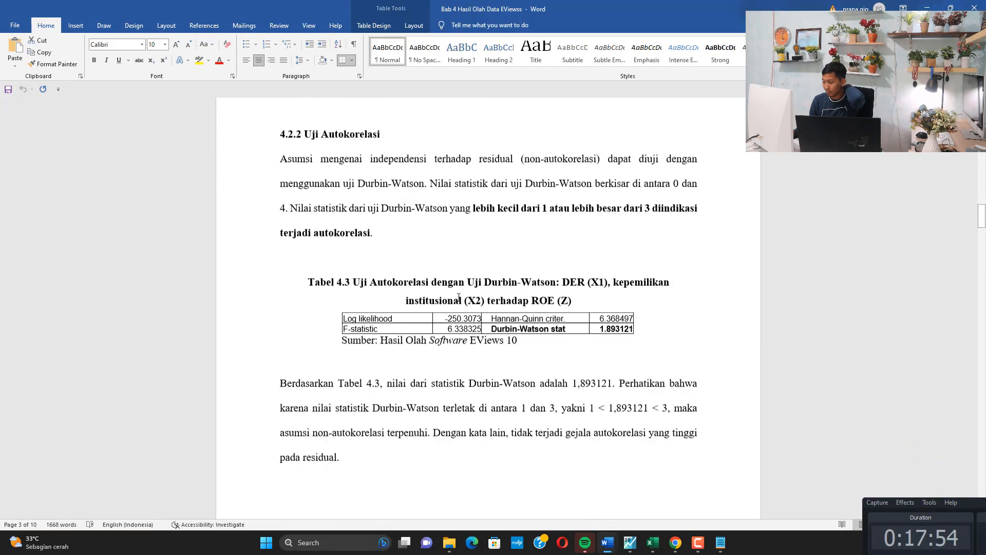
scroll(477, 307, down, 10)
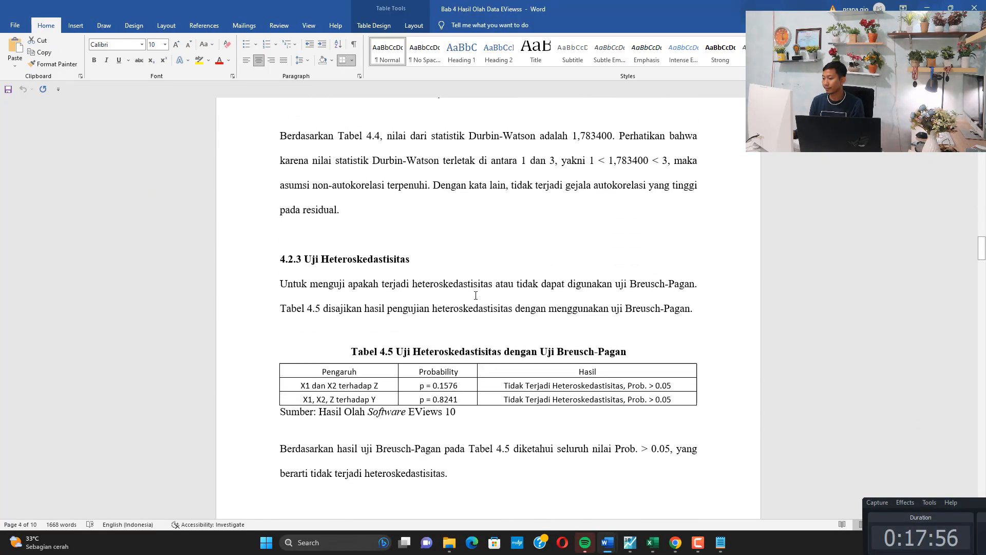
scroll(470, 294, down, 8)
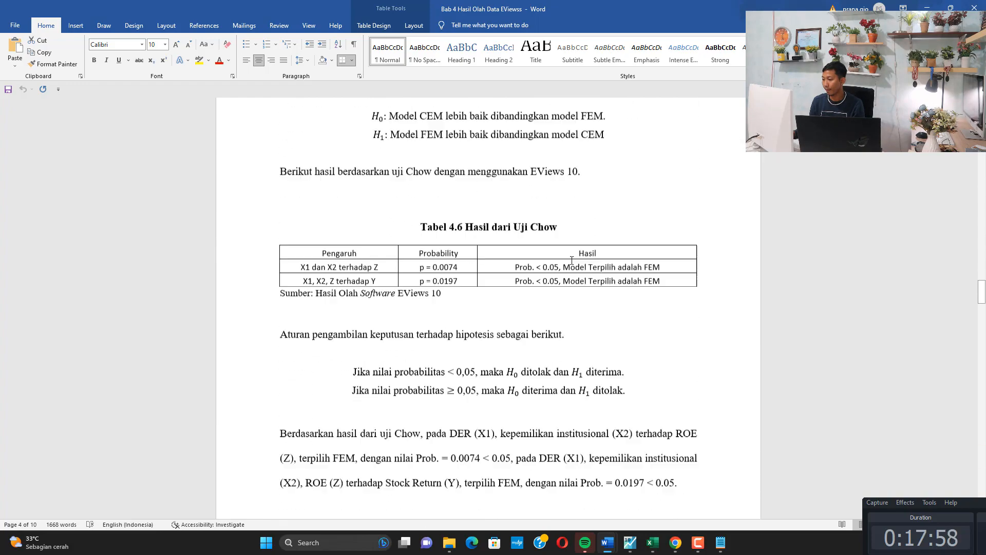
scroll(559, 242, down, 15)
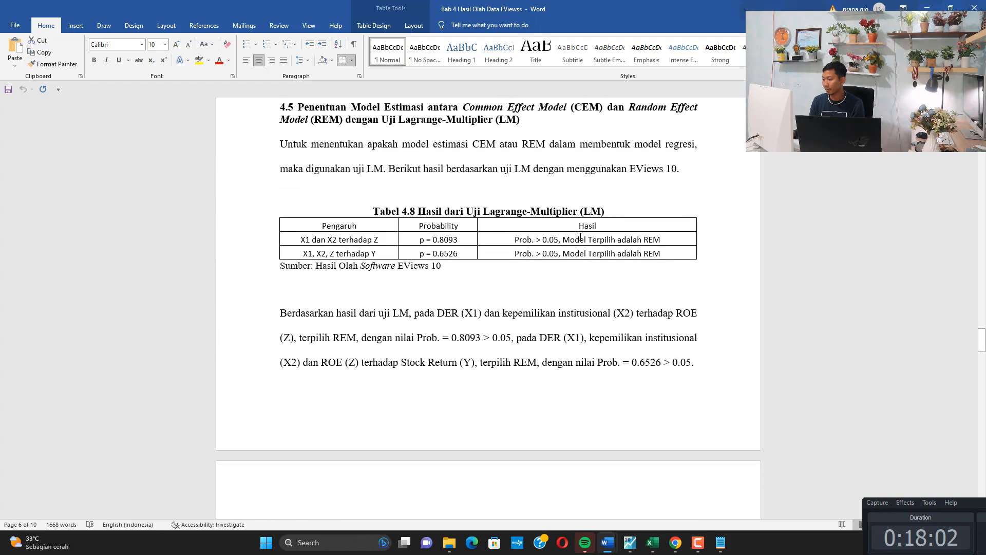
Step: Change REM to CEM in the Hasil column for both rows of Tabel 4.8
click(544, 241)
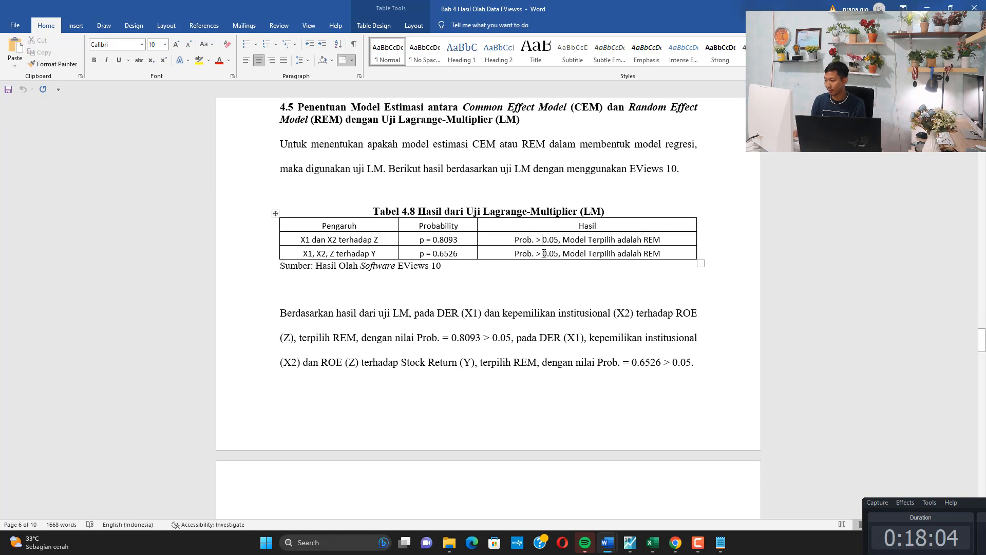
key(Right)
key(Right)
key(Right)
key(Right)
key(Right)
key(Right)
key(Right)
key(Right)
key(Right)
key(Right)
key(Right)
key(Right)
key(Right)
key(Right)
key(Right)
key(Right)
key(Right)
key(Right)
key(Right)
key(Right)
key(shift+Right)
text(C)
key(Down)
key(shift+Left)
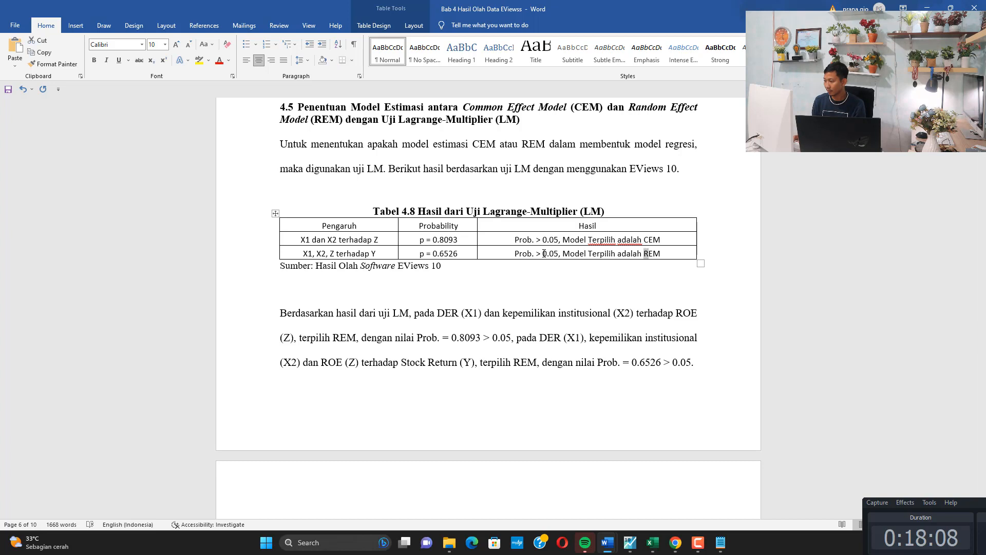
text(C)
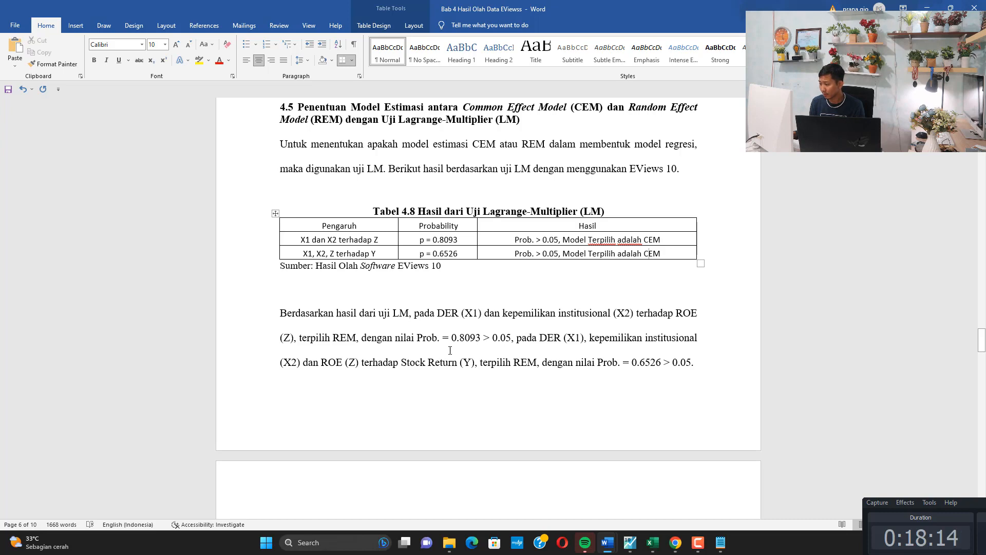
Step: Replace both mentions of REM with CEM in the paragraph interpreting the LM test below Tabel 4.8
scroll(450, 350, down, 2)
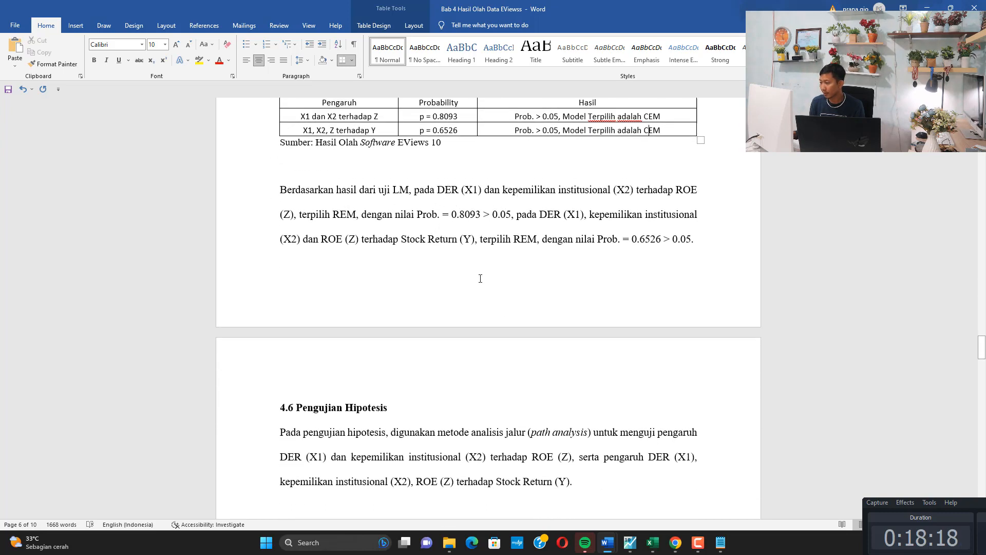
scroll(480, 279, up, 1)
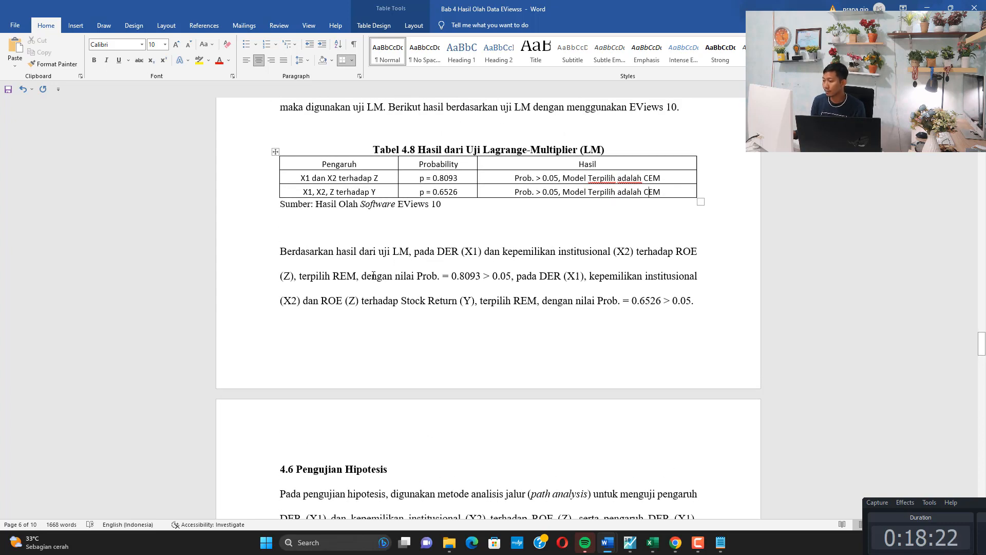
click(337, 278)
key(Delete)
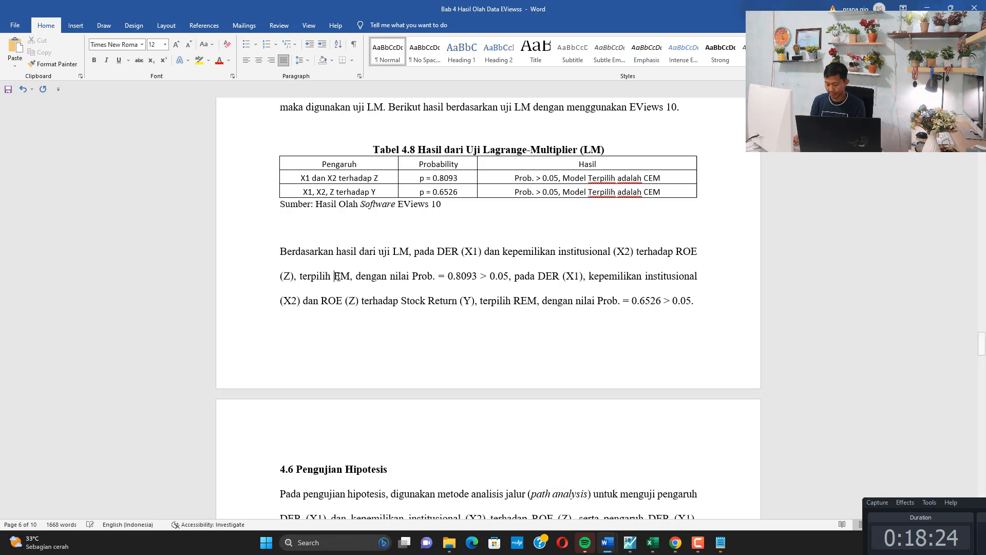
text(C)
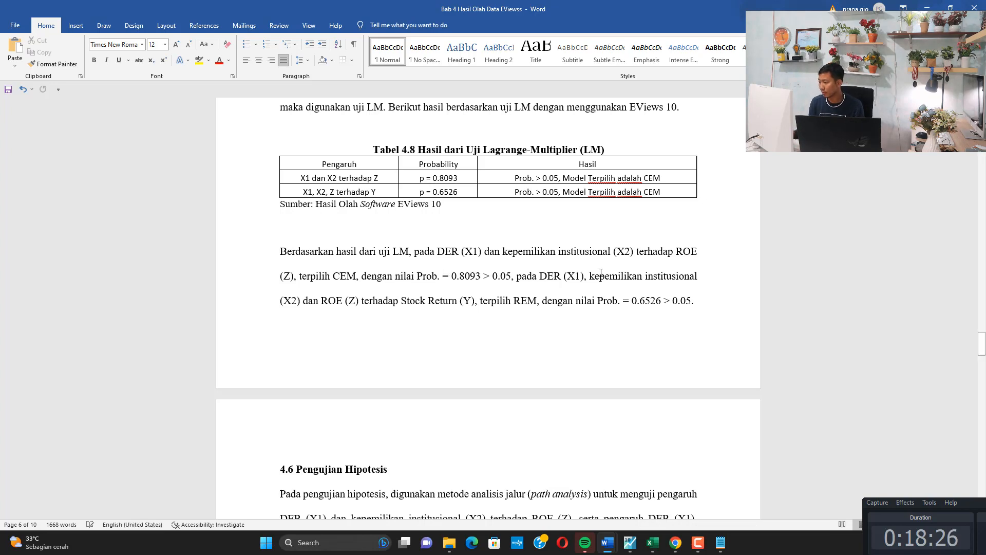
click(520, 303)
key(BackSpace)
text(C)
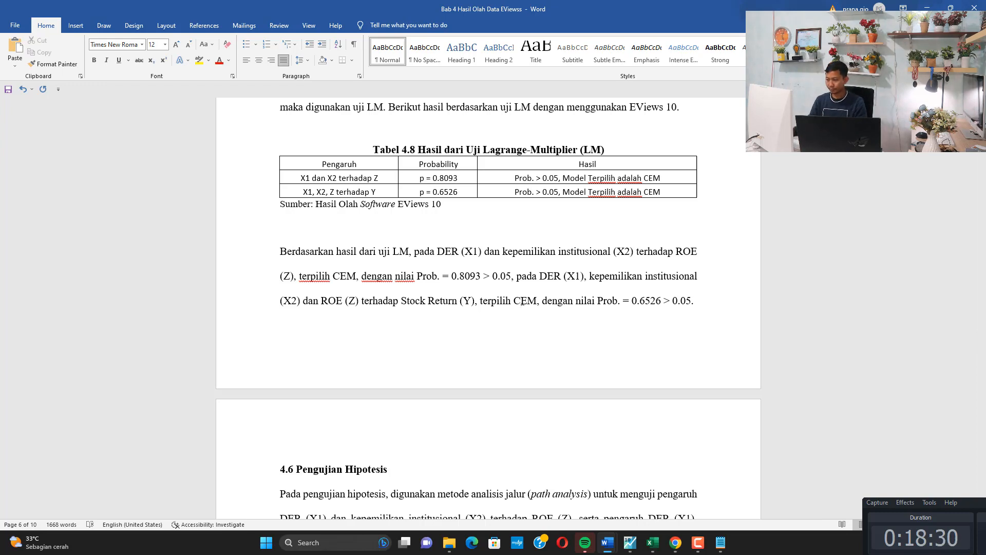
scroll(423, 253, up, 3)
scroll(423, 253, up, 1)
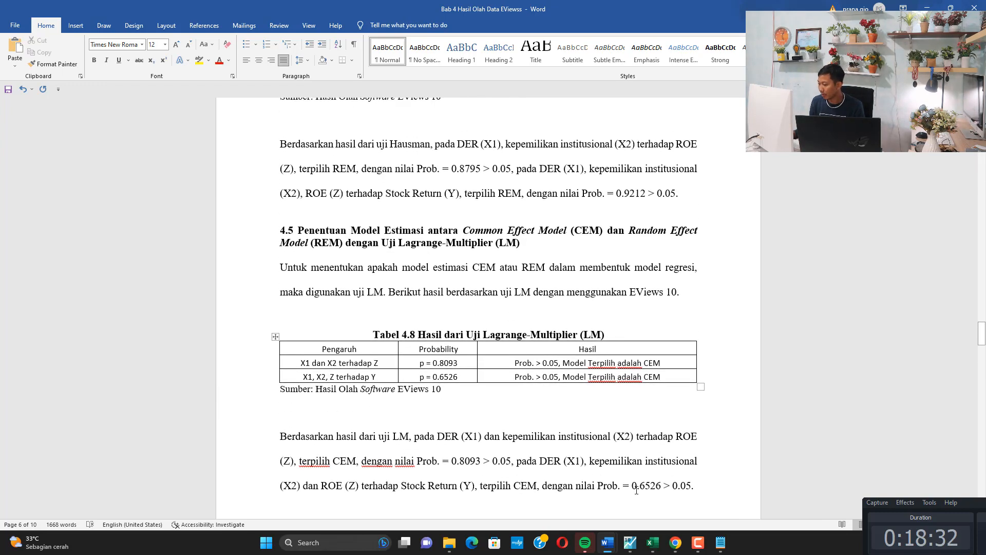
Step: Switch to EViews, delete the untitled equation, and close the untitled workfile without saving it
click(630, 542)
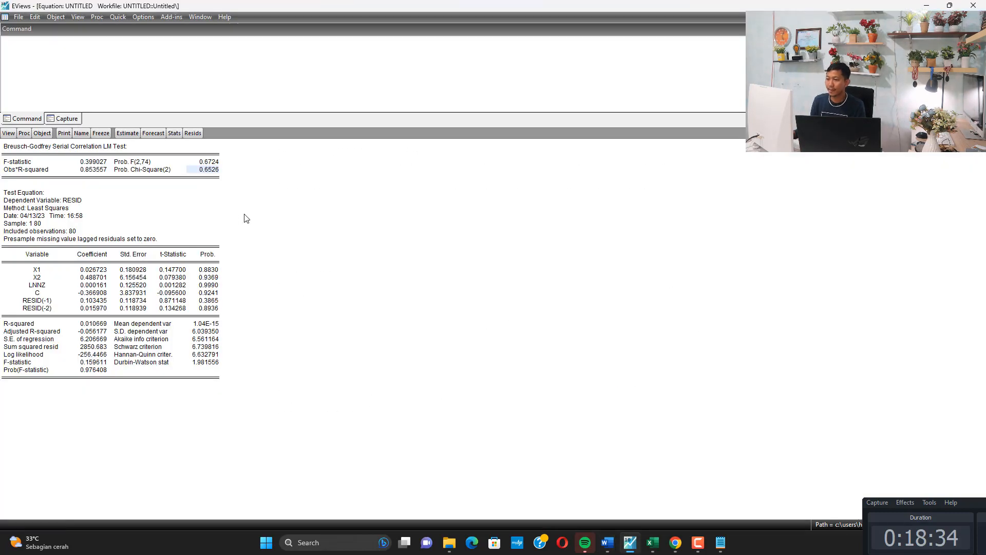
click(973, 5)
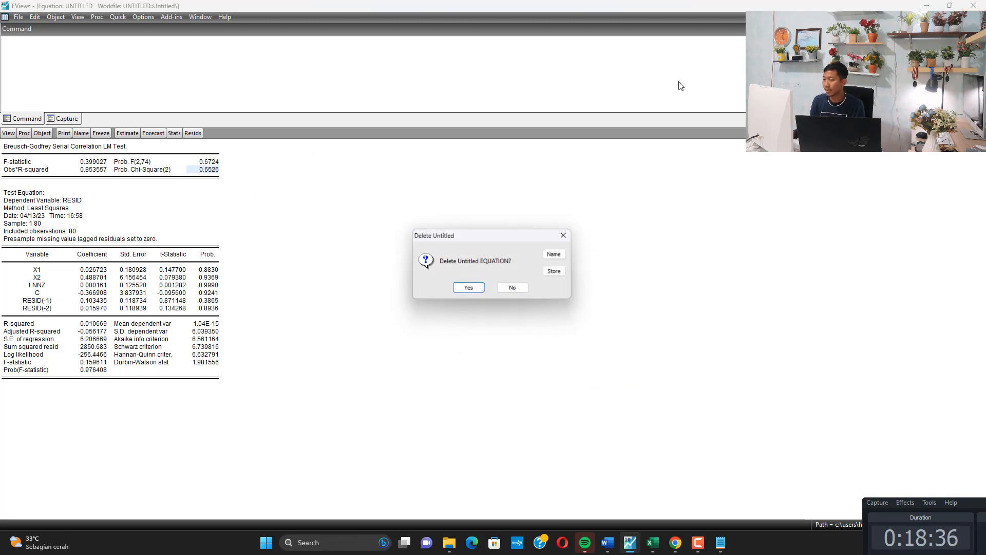
click(477, 287)
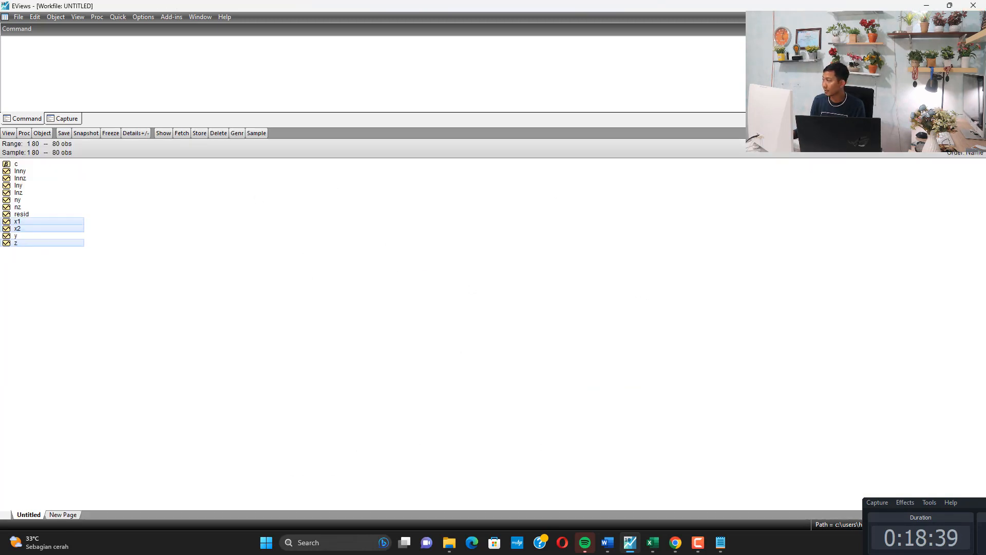
click(979, 17)
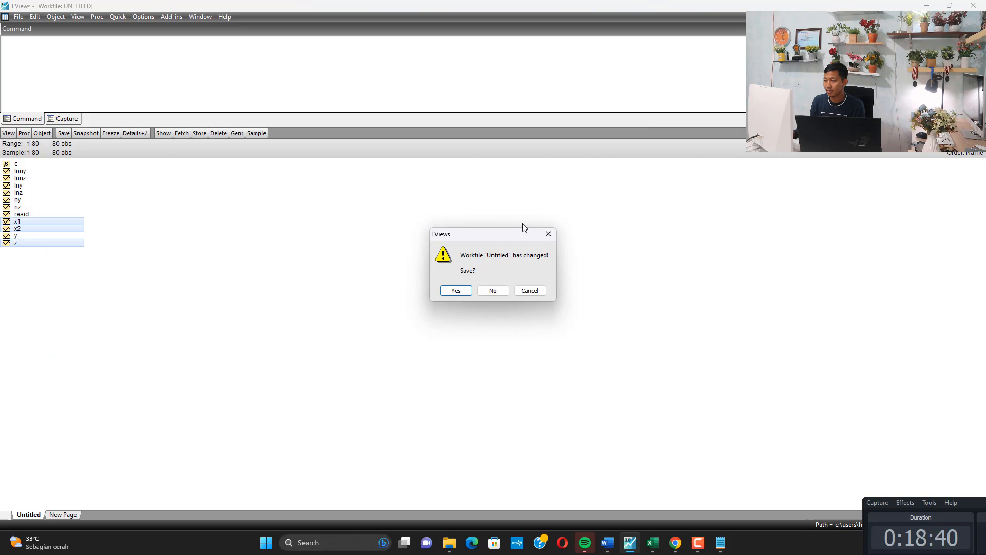
click(487, 293)
Step: Create an annual dated workfile from 2014 to 2021, taking the years from Excel's Data Rapi sheet, and maximize its window
click(9, 16)
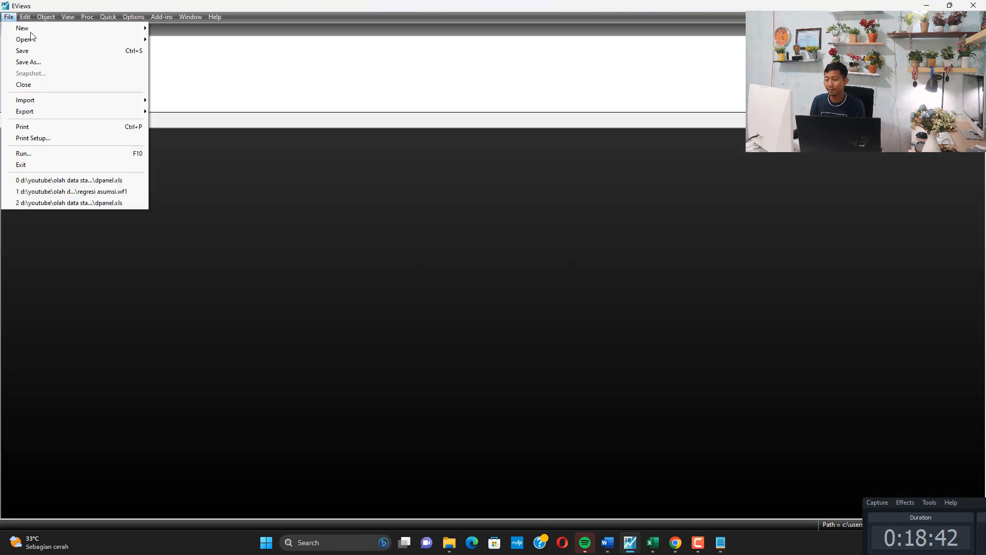
mouse_move(88, 28)
click(169, 28)
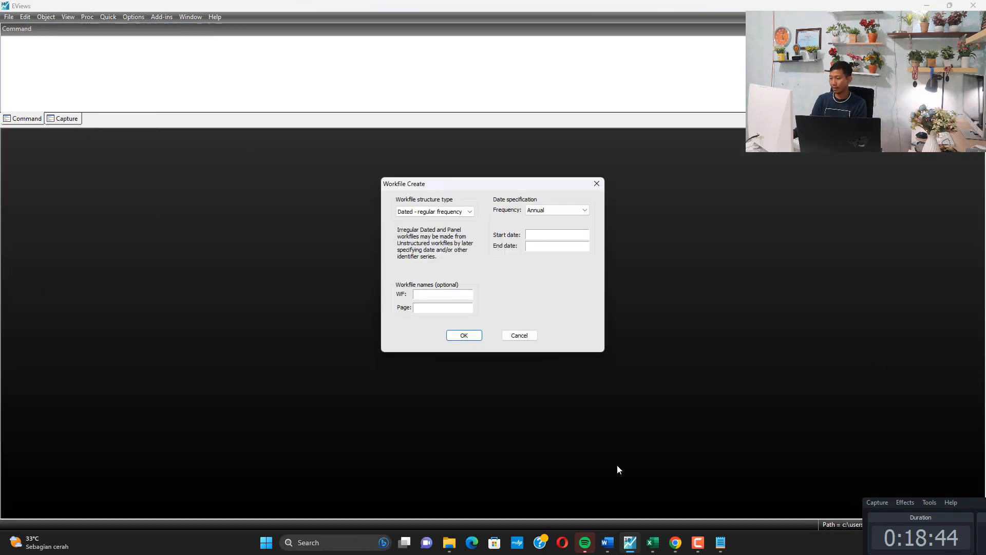
click(652, 543)
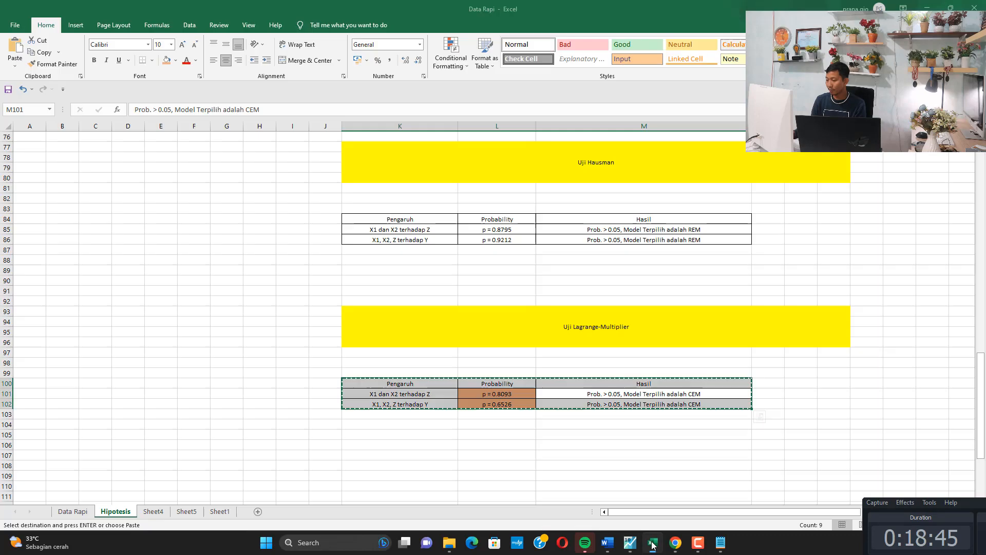
click(76, 511)
click(227, 342)
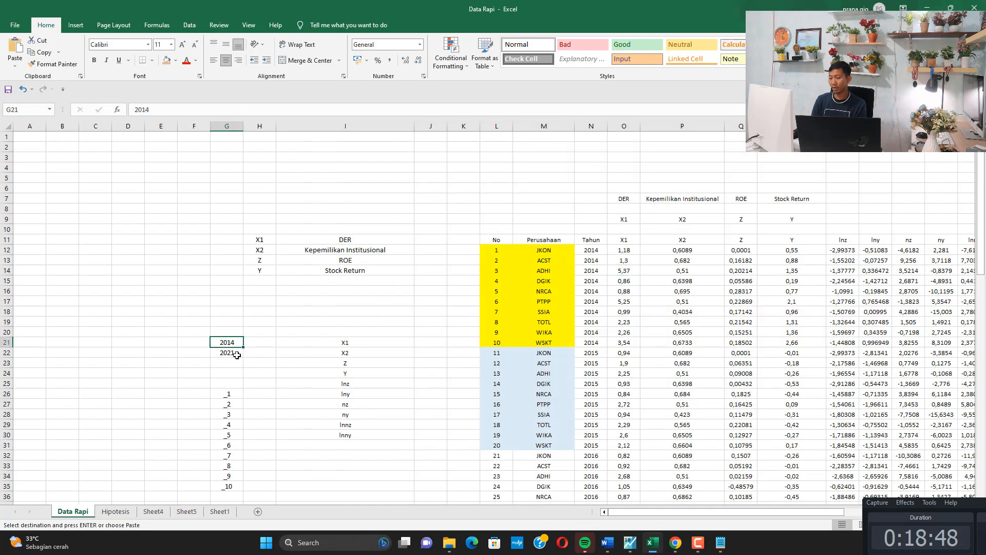
click(226, 353)
click(630, 542)
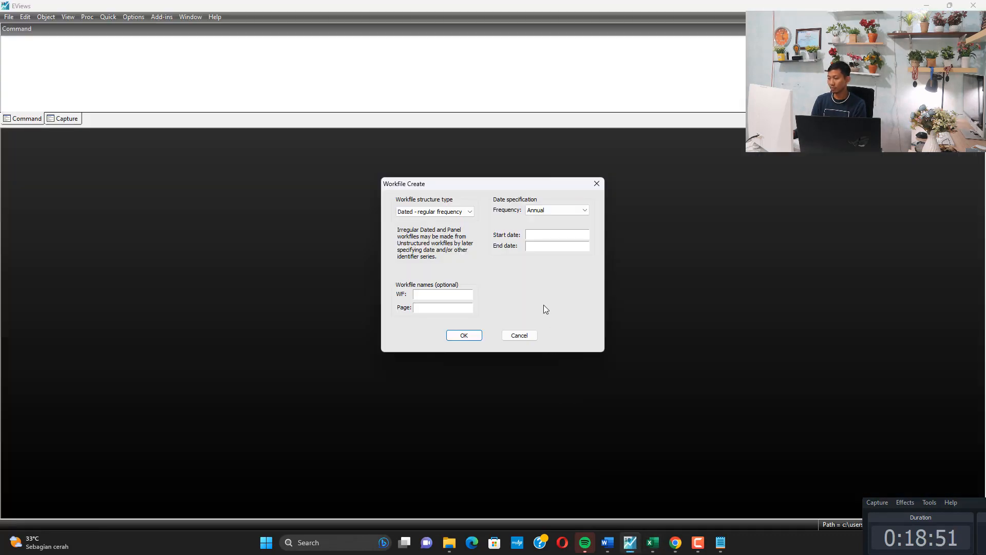
text(2014)
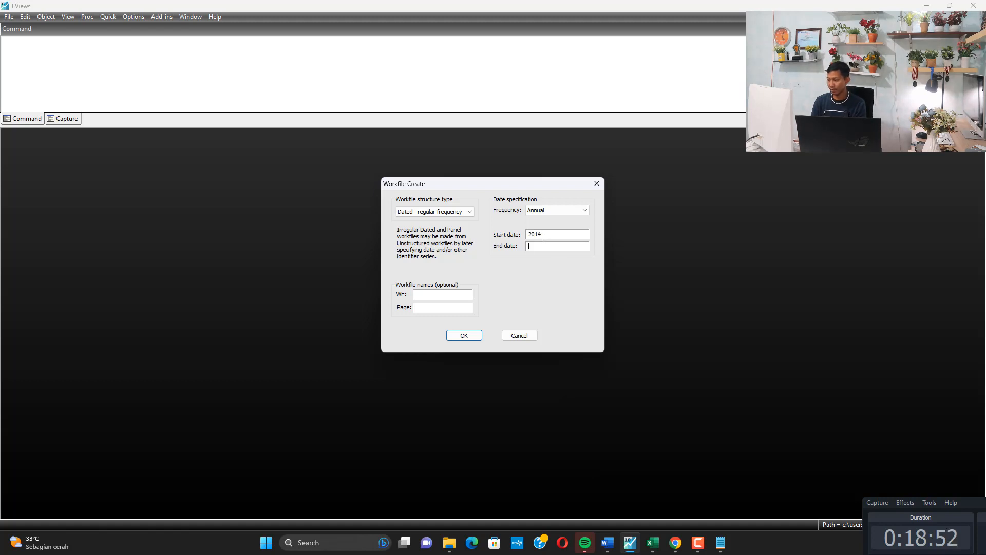
text(2021)
click(463, 335)
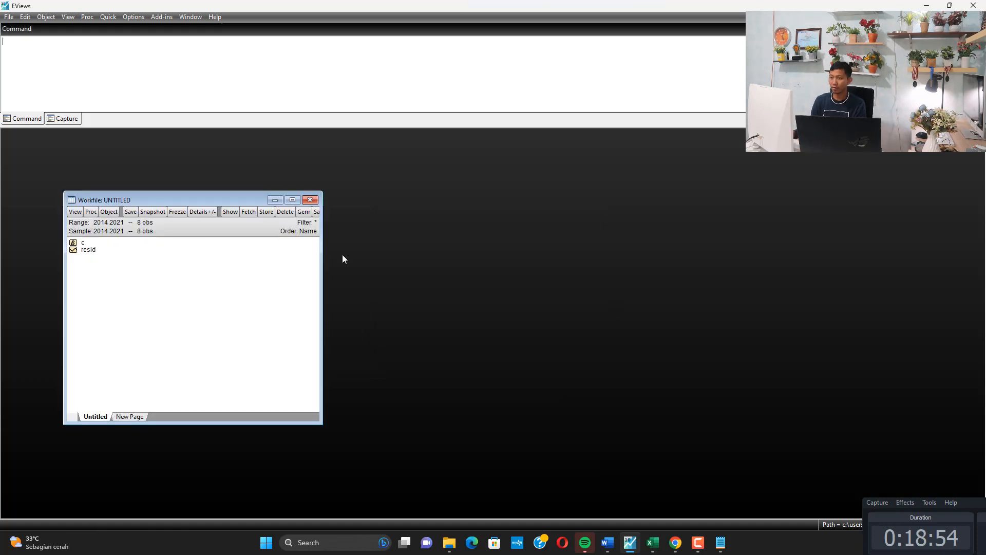
click(293, 200)
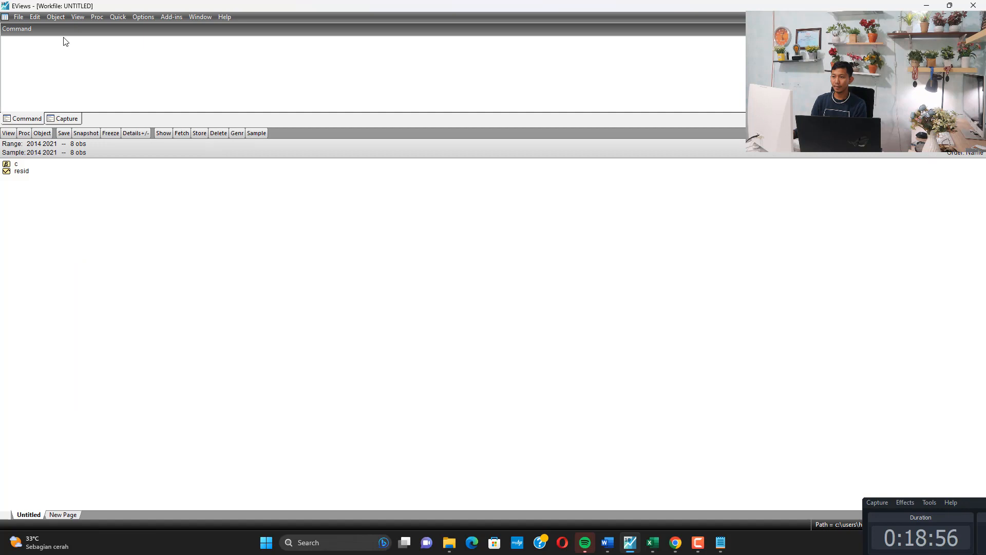
click(96, 16)
mouse_move(149, 165)
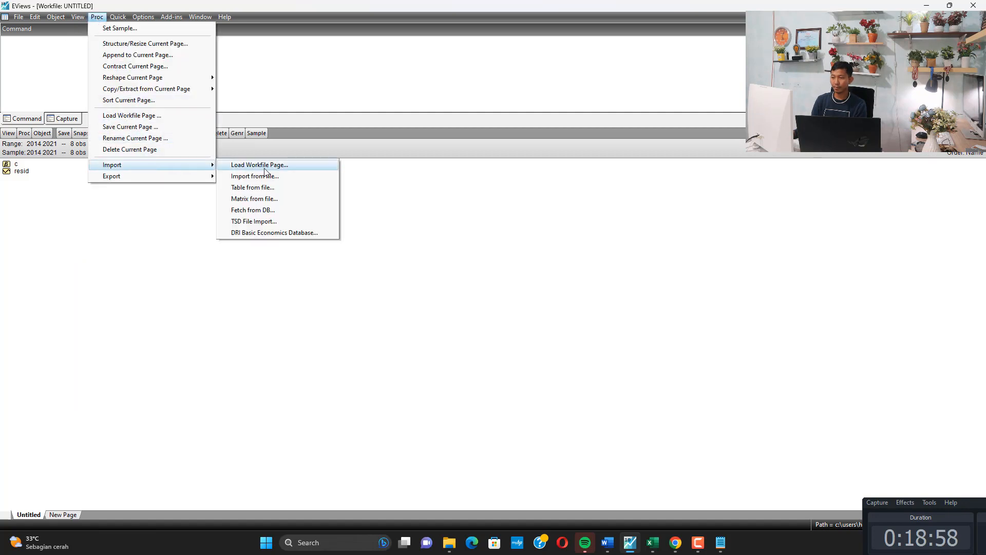
click(265, 178)
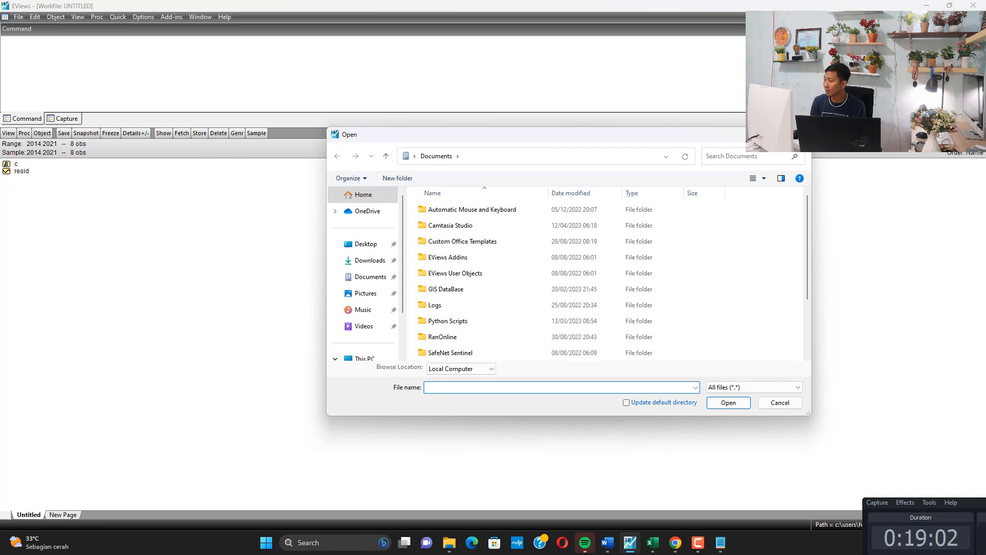
key(Escape)
Step: Create a new Pool object named dpanel in the workfile
click(56, 17)
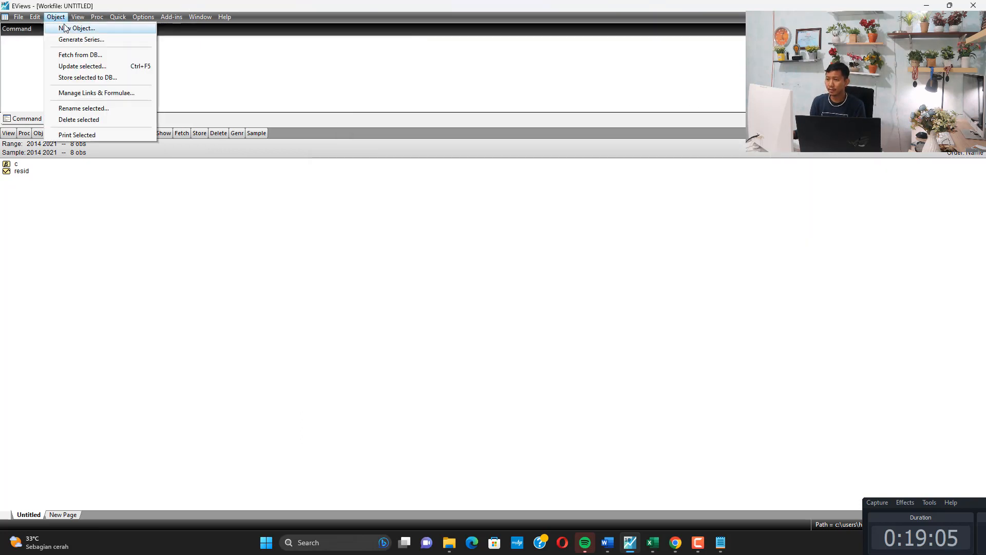
click(65, 29)
click(443, 308)
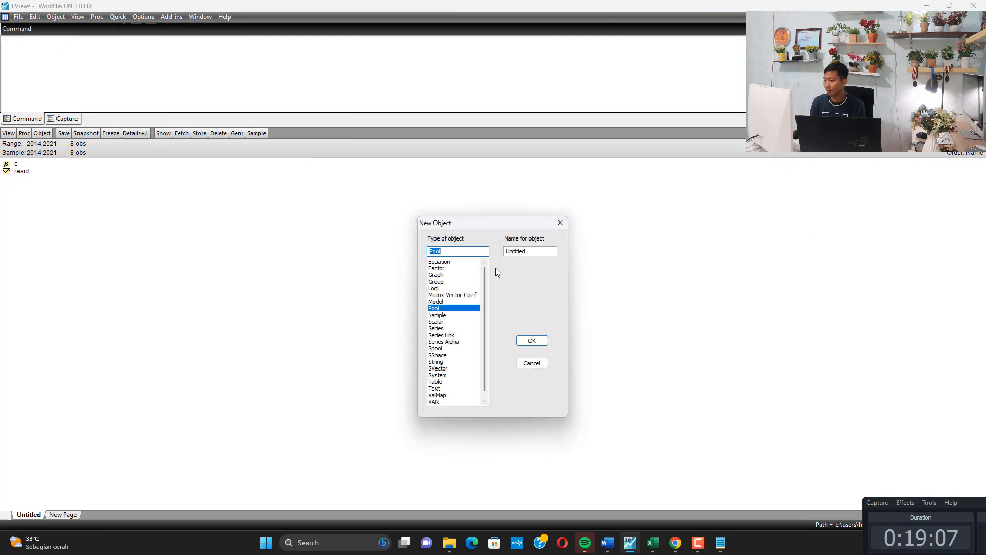
double_click(529, 251)
text(Dp)
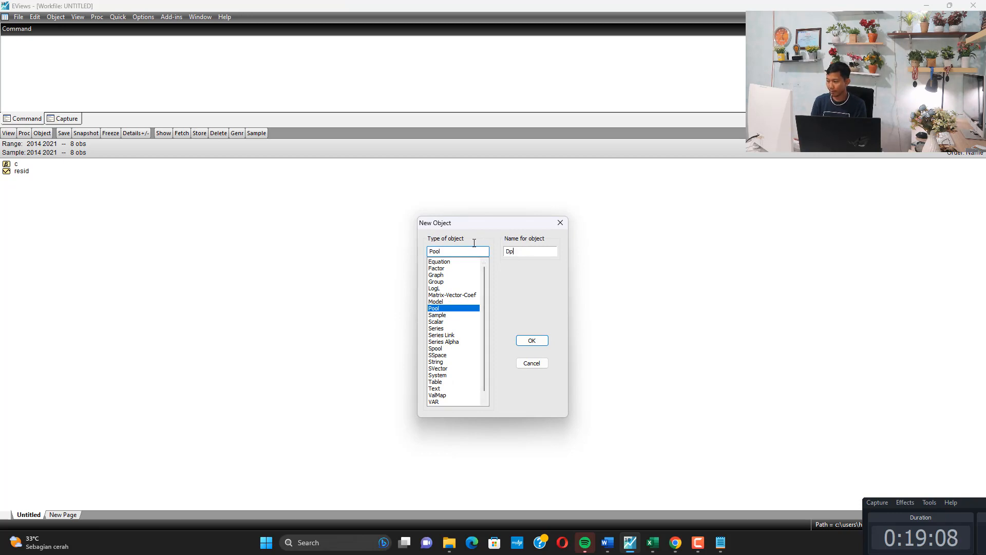
key(BackSpace)
key(BackSpace)
text(dpanel)
key(Return)
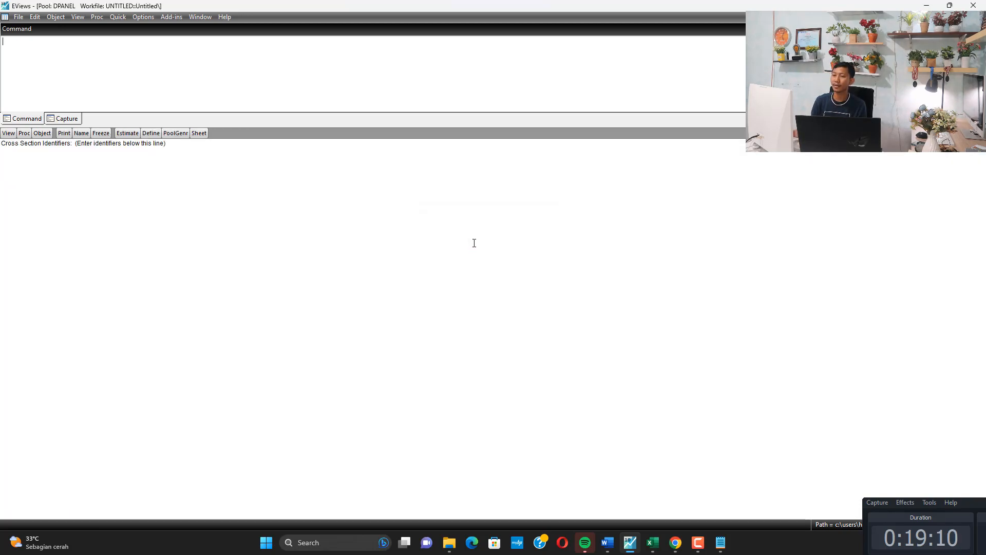
Step: Copy the identifiers _1 to _10 from Excel's Data Rapi sheet into the EViews pool's cross section identifiers
click(652, 542)
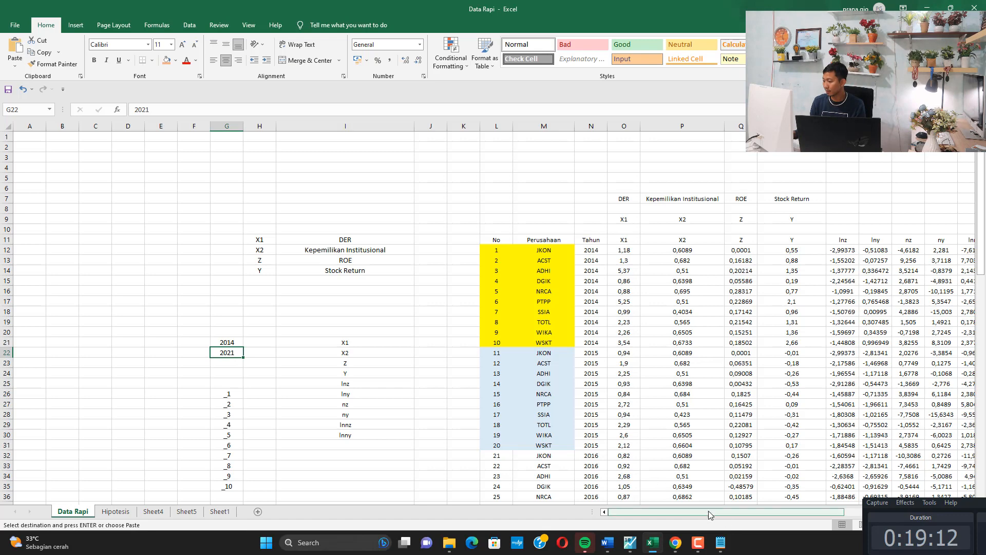
scroll(236, 376, down, 5)
drag(227, 238, 227, 332)
key(ctrl+c)
click(630, 542)
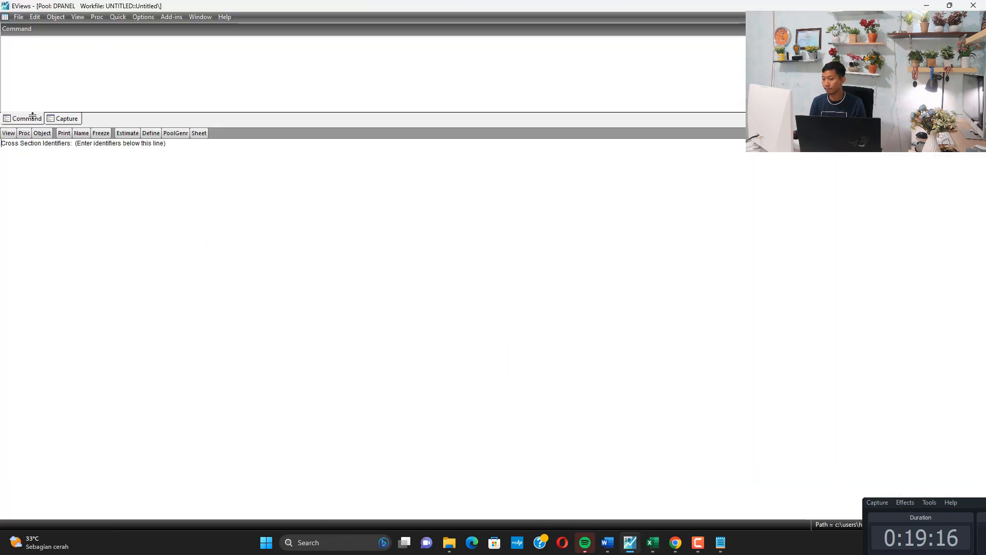
click(37, 165)
key(ctrl+v)
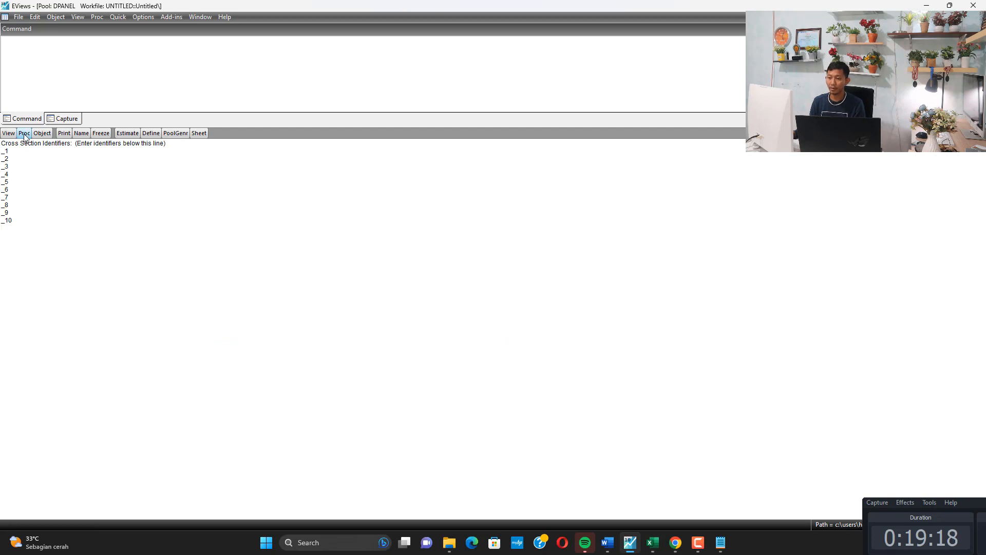
Step: Start a pool data import and open the dpanel Excel file from D:\YOUTUBE\OLAH DATA STATISTIK\EVIEWS\MEDIASI\1
click(24, 133)
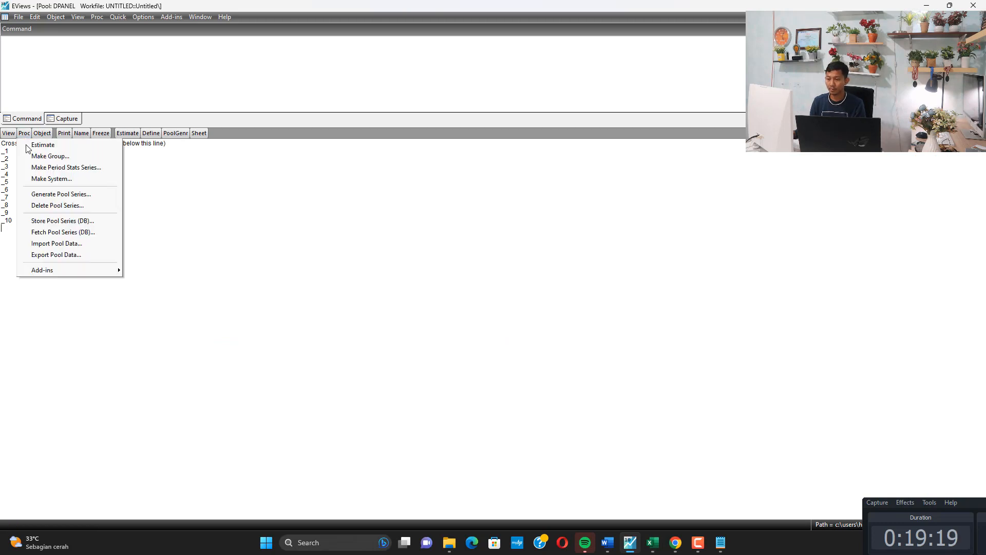
click(78, 245)
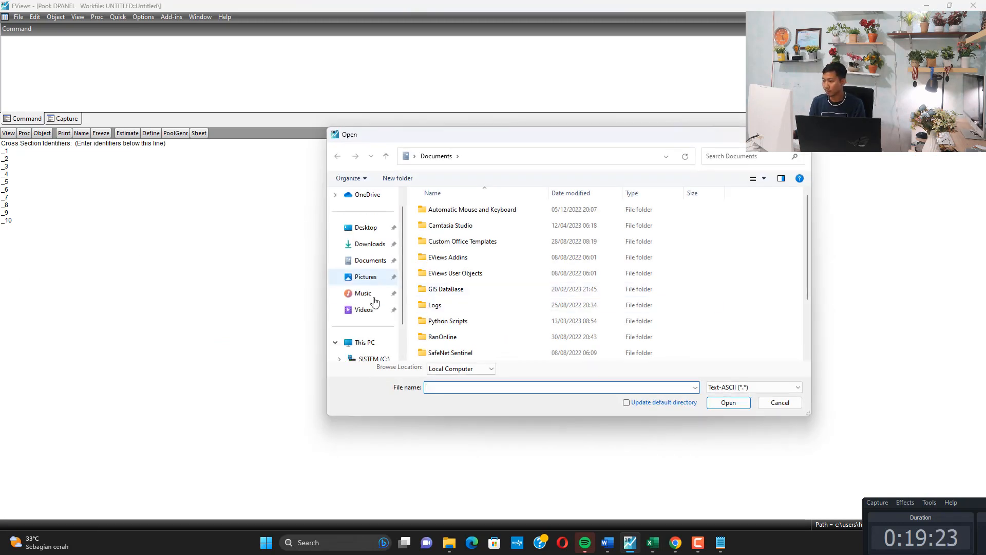
scroll(374, 302, down, 1)
click(376, 326)
scroll(478, 306, down, 5)
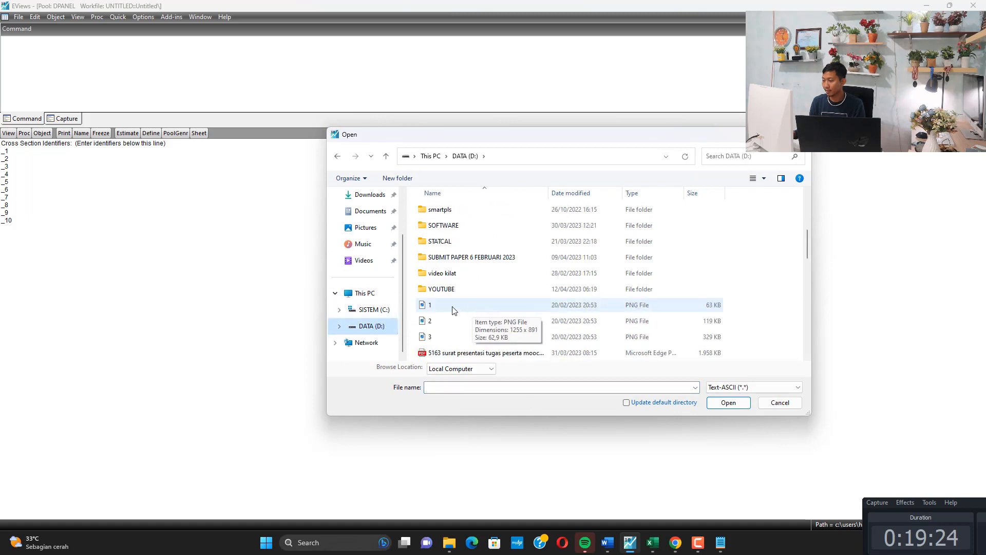
double_click(447, 289)
double_click(460, 304)
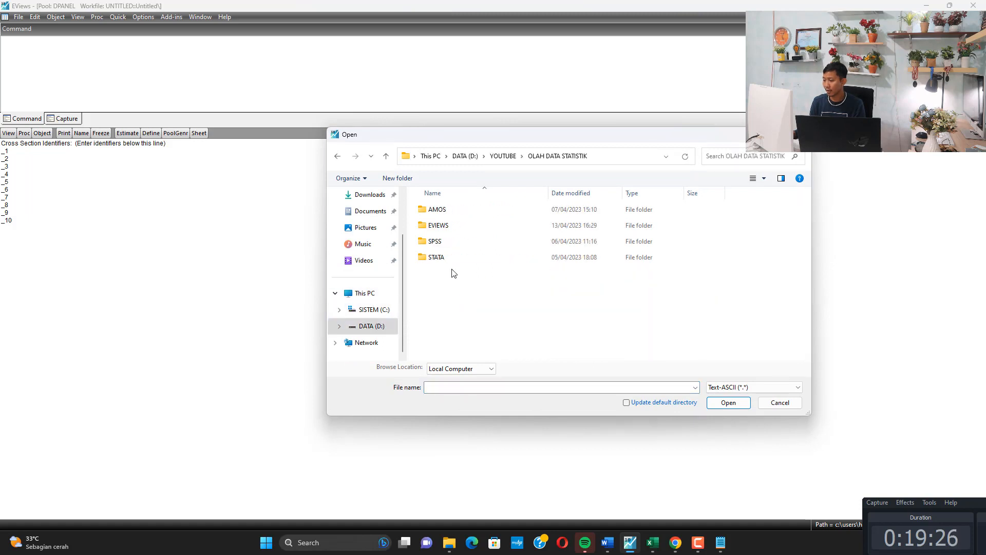
double_click(439, 225)
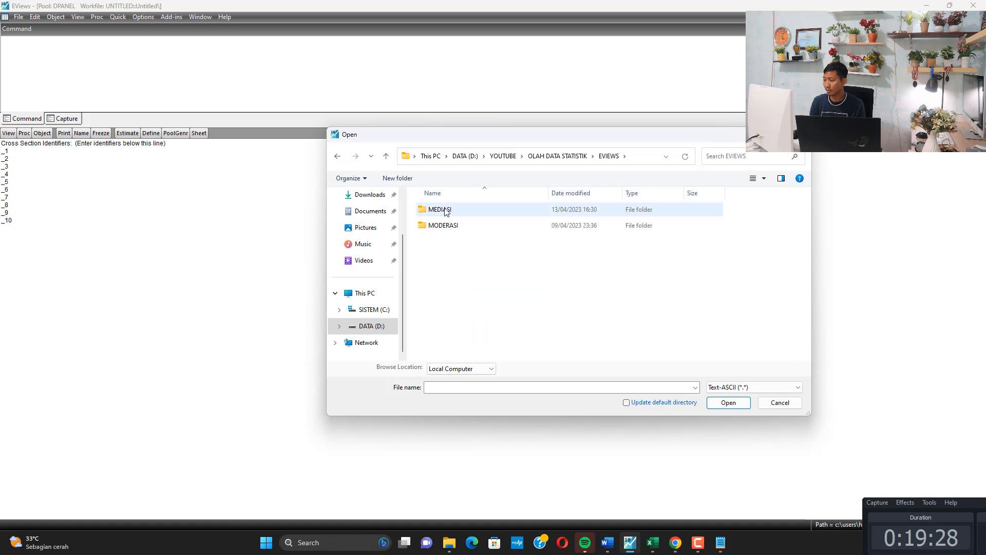
double_click(446, 211)
double_click(445, 211)
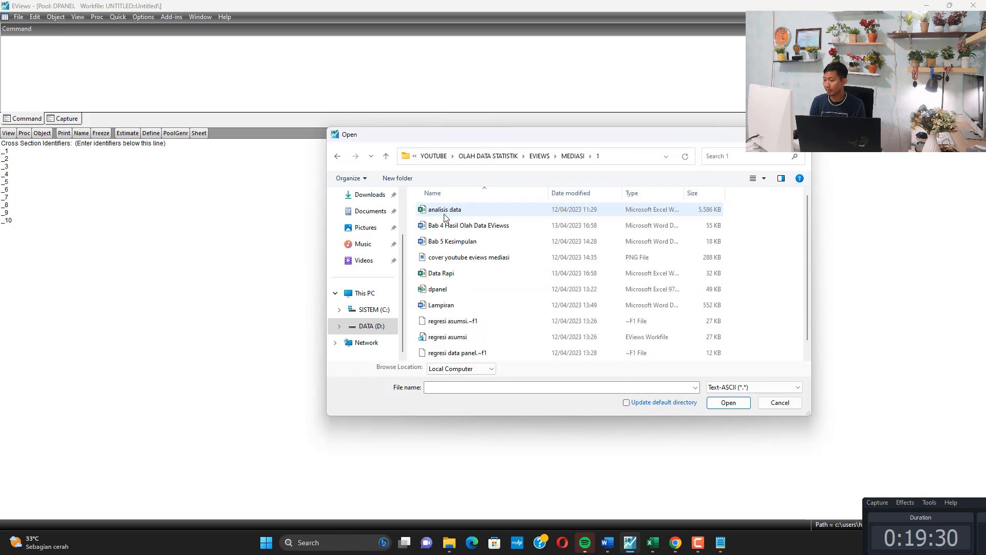
double_click(446, 289)
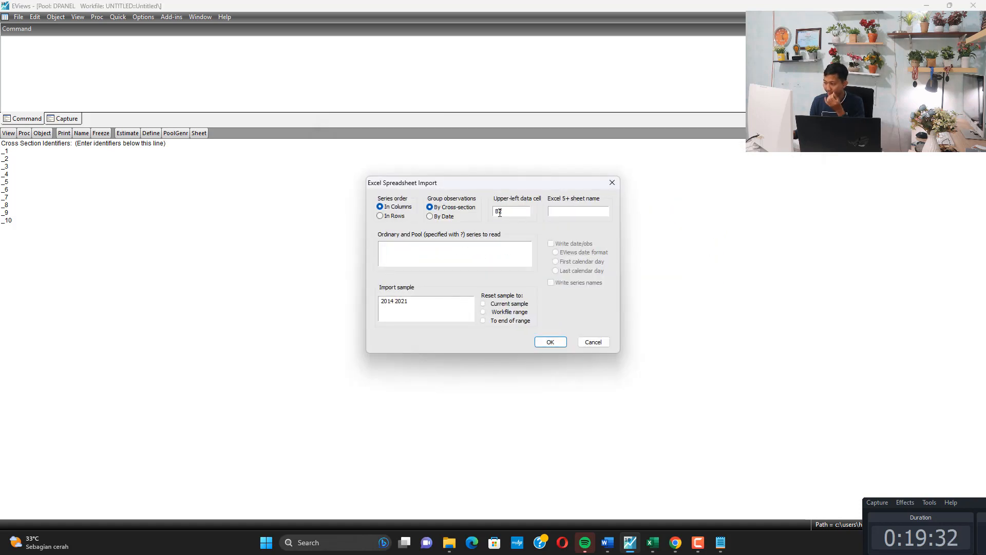
Step: Set the import's upper-left data cell to A2 and copy the headers X1 through lnny from Excel's Data Rapi sheet into the series to read
text(A)
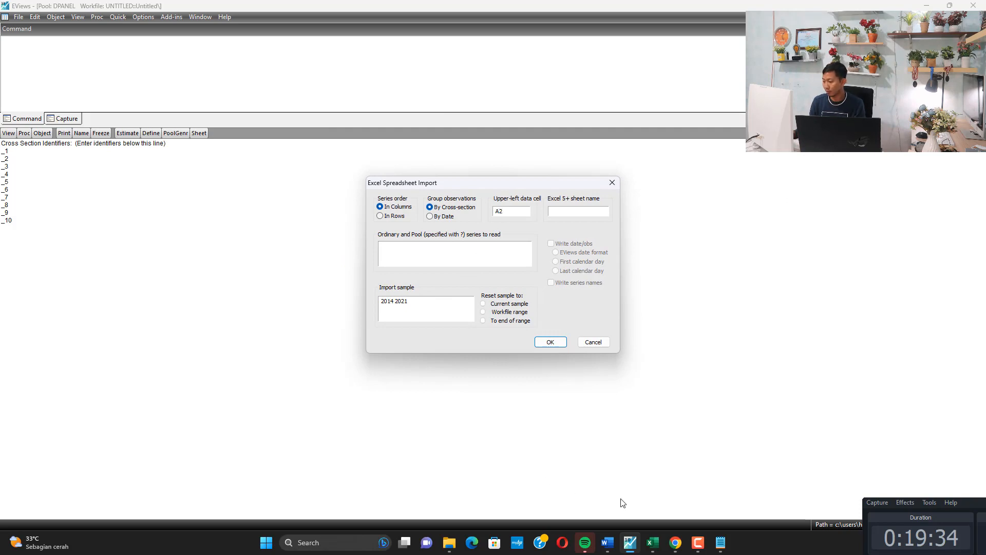
click(652, 542)
scroll(437, 364, up, 5)
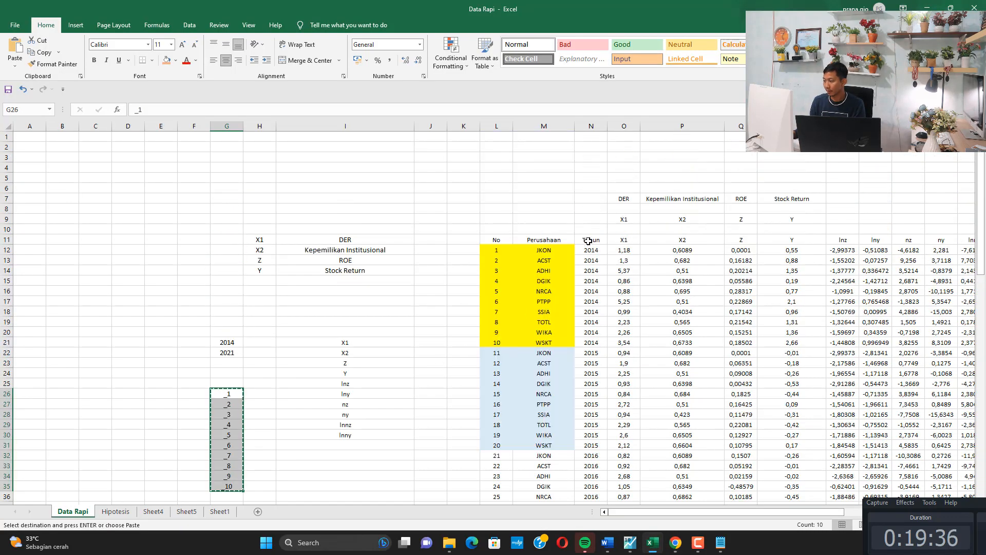
drag(623, 239, 958, 239)
key(ctrl+c)
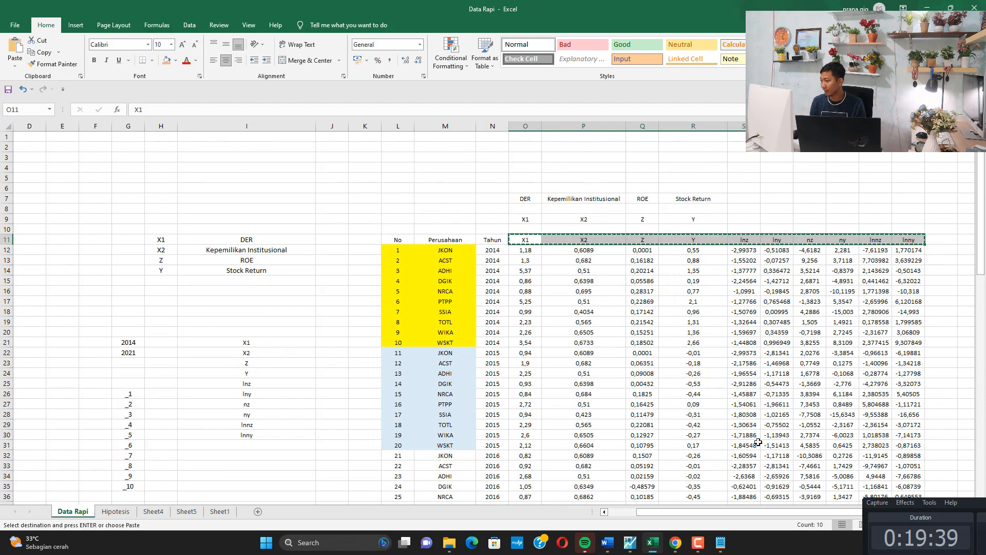
click(630, 542)
click(409, 255)
key(ctrl+v)
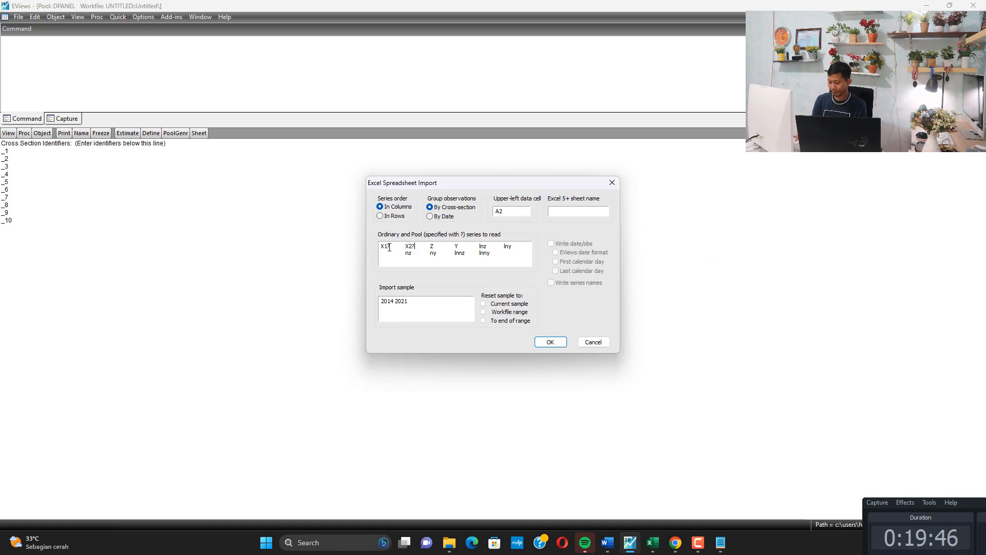
Step: Append ? to every listed series name, from X1? through lnny?, and run the pool data import
key(Right)
key(Right)
key(Right)
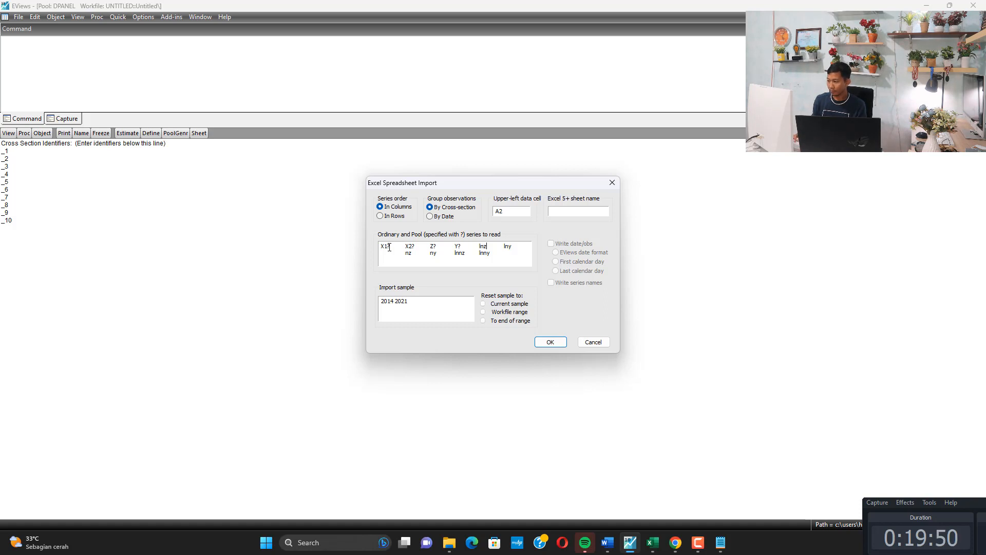
text(?)
key(Right)
key(Right)
key(Right)
key(Right)
text(?)
key(Right)
key(Right)
key(Right)
text(lnz)
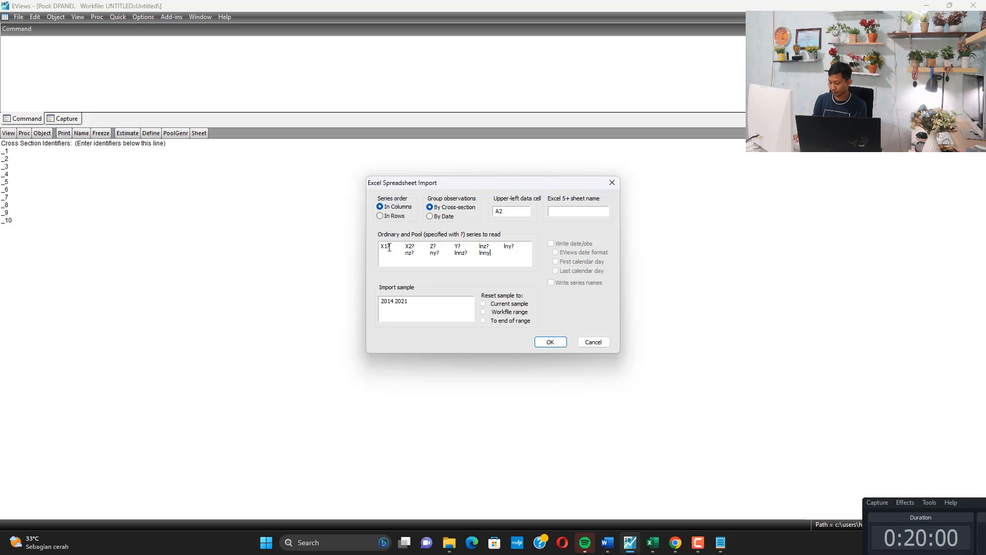
text(?)
click(549, 342)
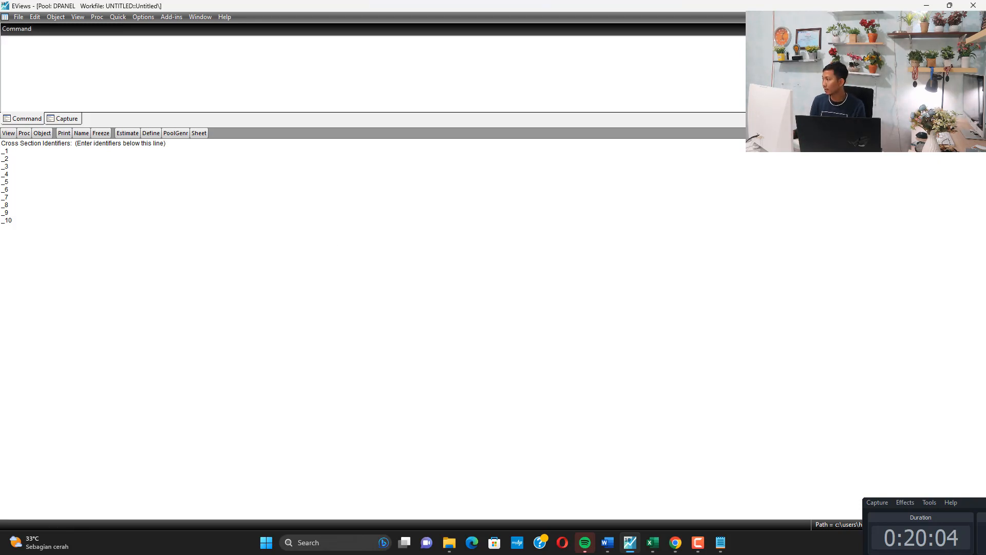
Step: Restore the pool window beside the workfile, inspect the imported lny_9 series, and close it
click(970, 17)
drag(188, 214, 497, 219)
click(171, 297)
double_click(171, 296)
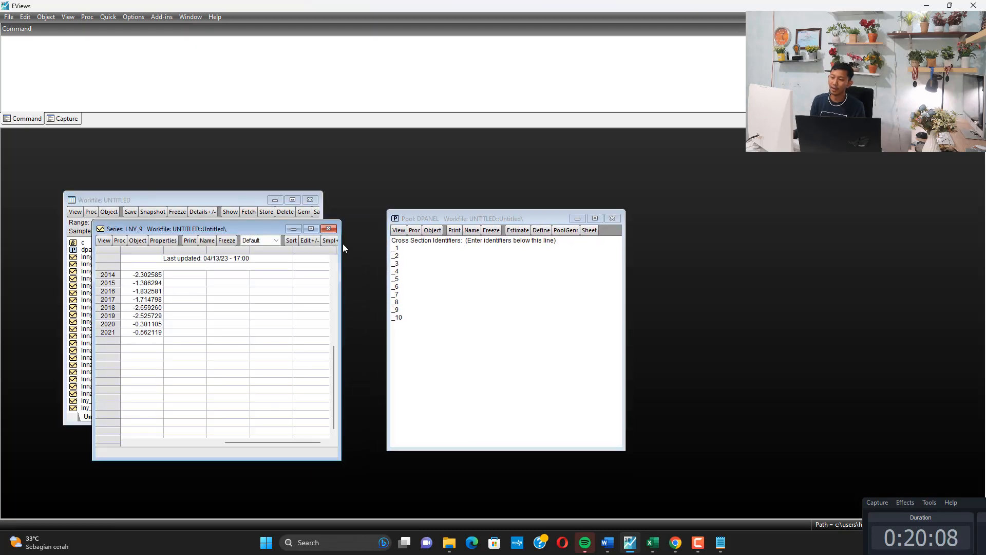
click(328, 228)
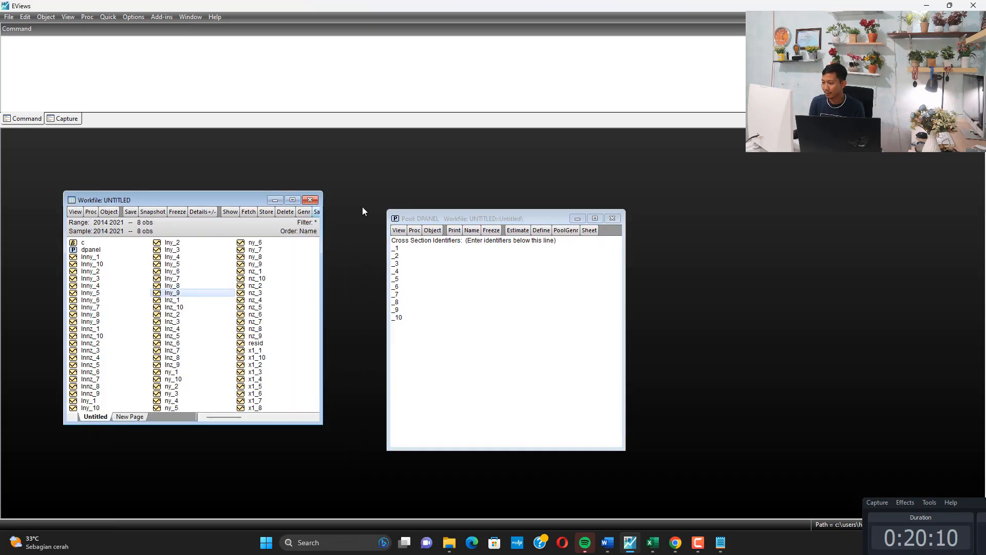
Step: Open the dpanel estimation settings, and select the Uji Chow probability for X1 dan X2 terhadap Z in Excel's Hipotesis sheet
click(518, 230)
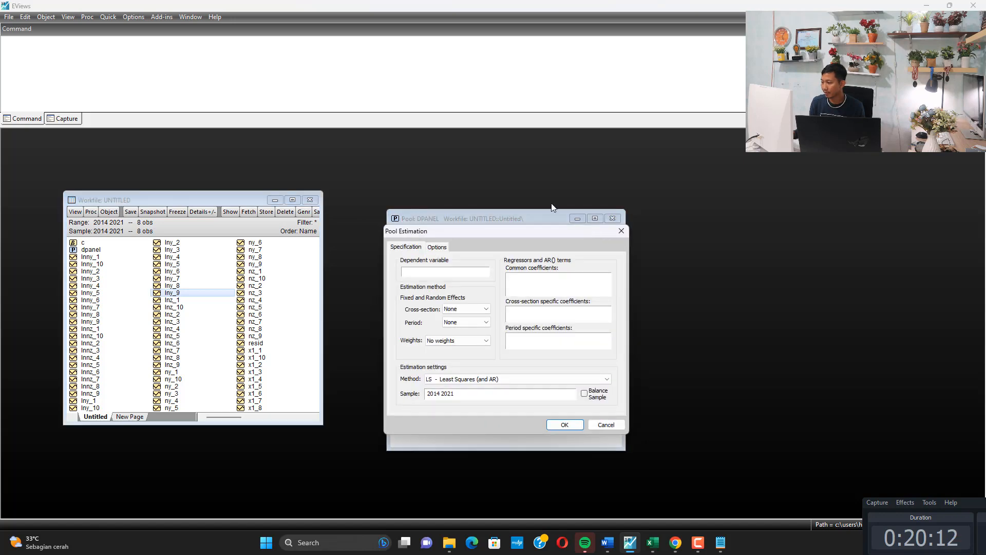
drag(587, 231, 502, 106)
mouse_move(604, 534)
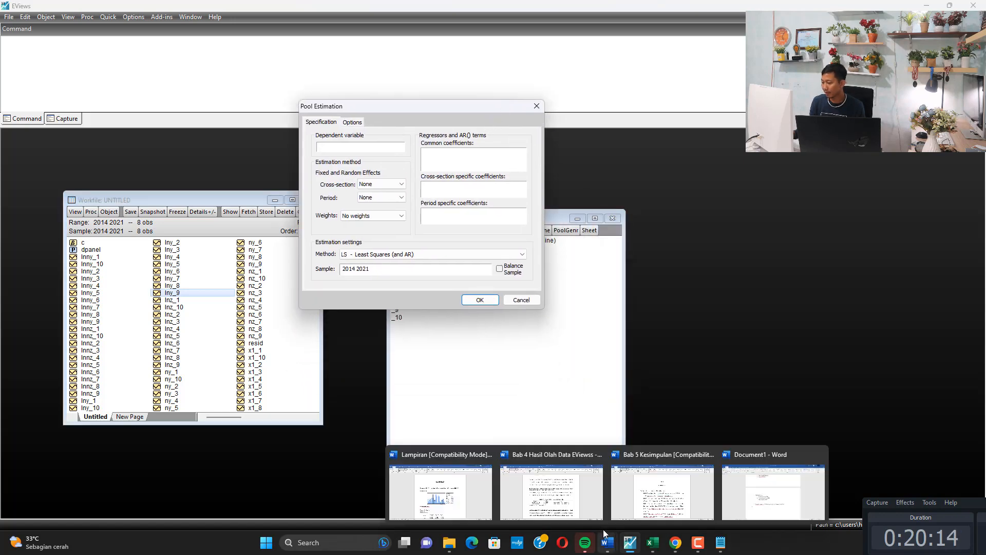
click(653, 543)
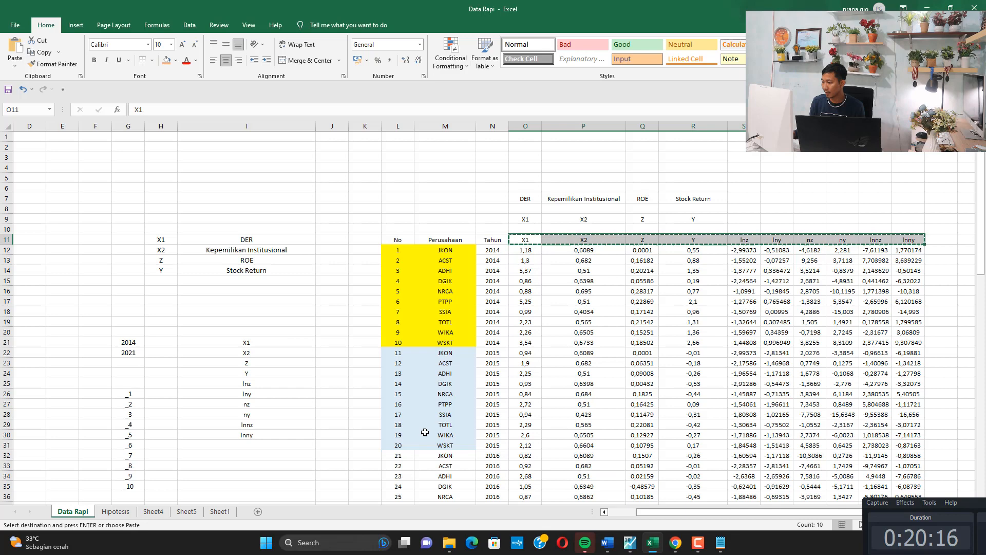
click(153, 511)
click(114, 512)
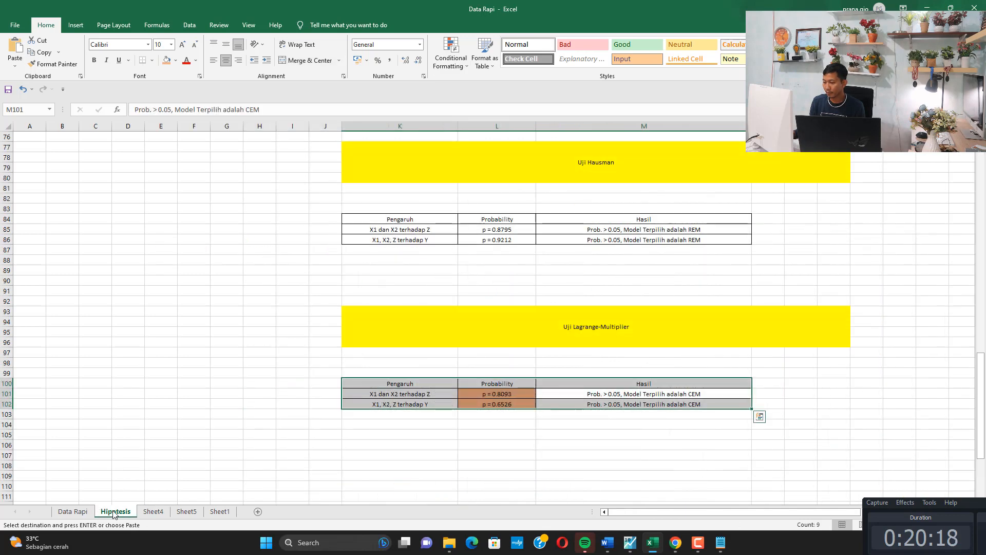
scroll(475, 392, up, 7)
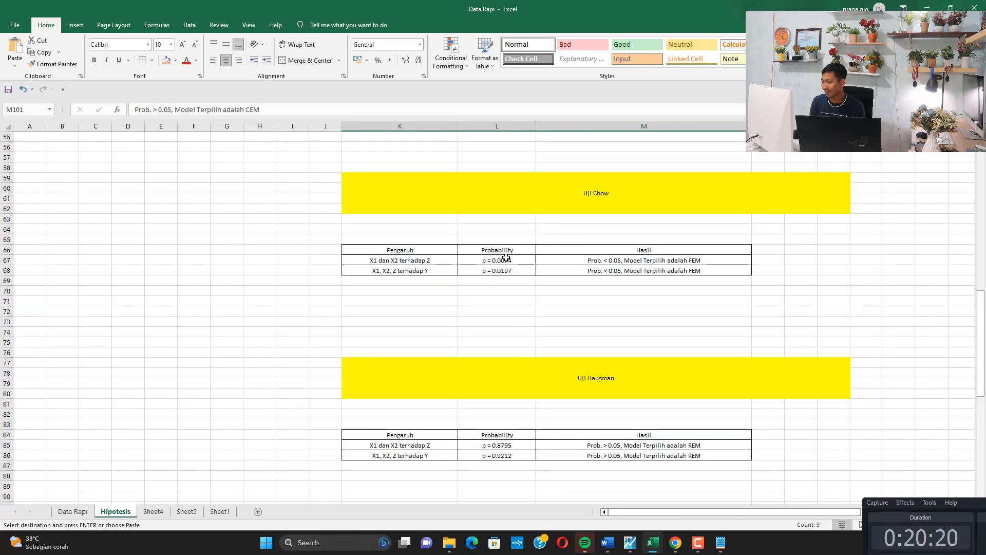
click(506, 259)
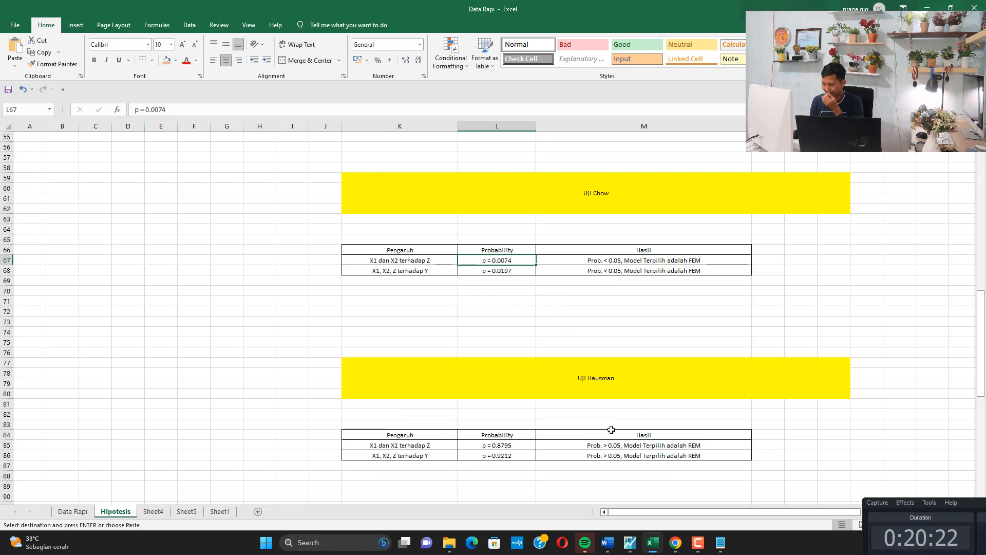
Step: Back in EViews, estimate the pooled least squares model of lnnz? on x1? x2? c without effects, and maximize the output
click(629, 542)
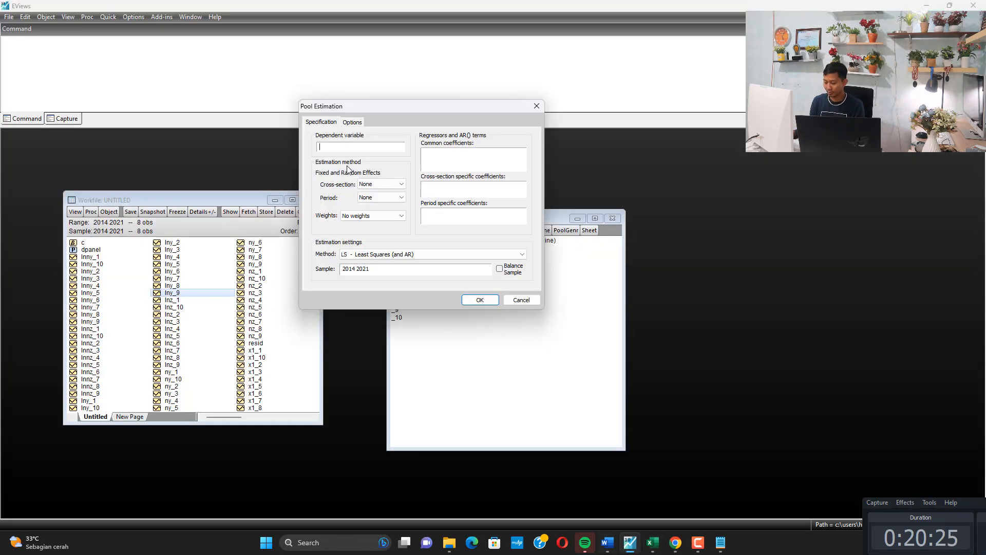
text(lnn)
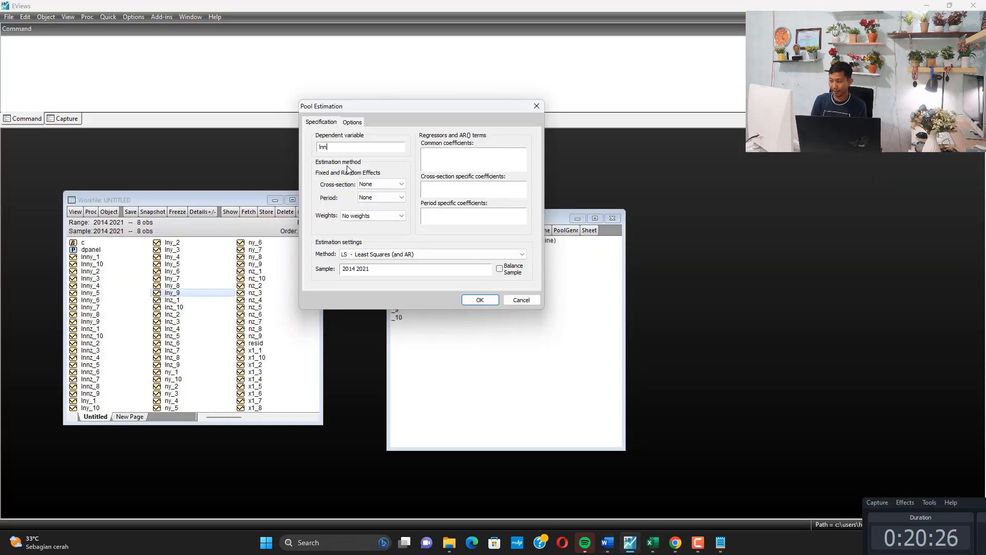
text(z)
click(485, 158)
text(x)
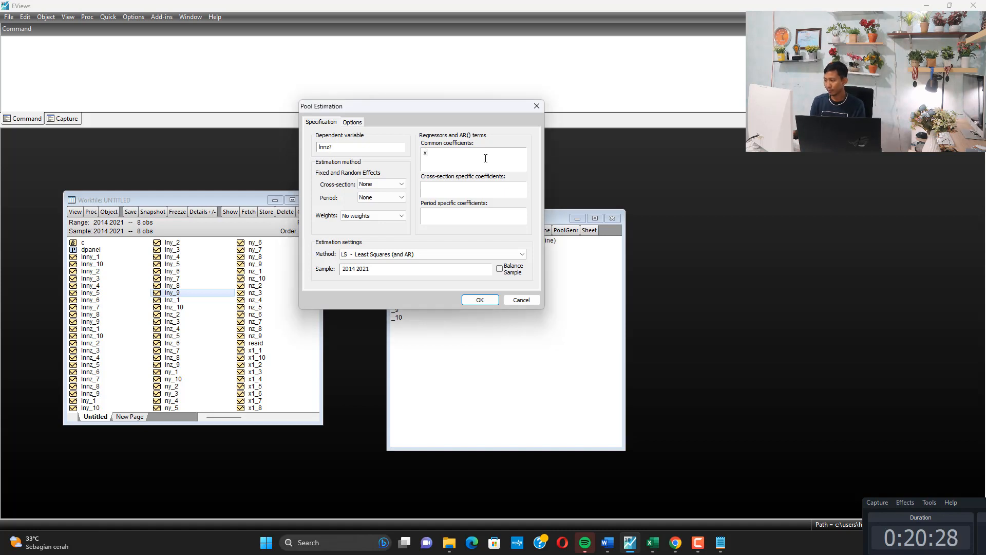
text(1? x2? c)
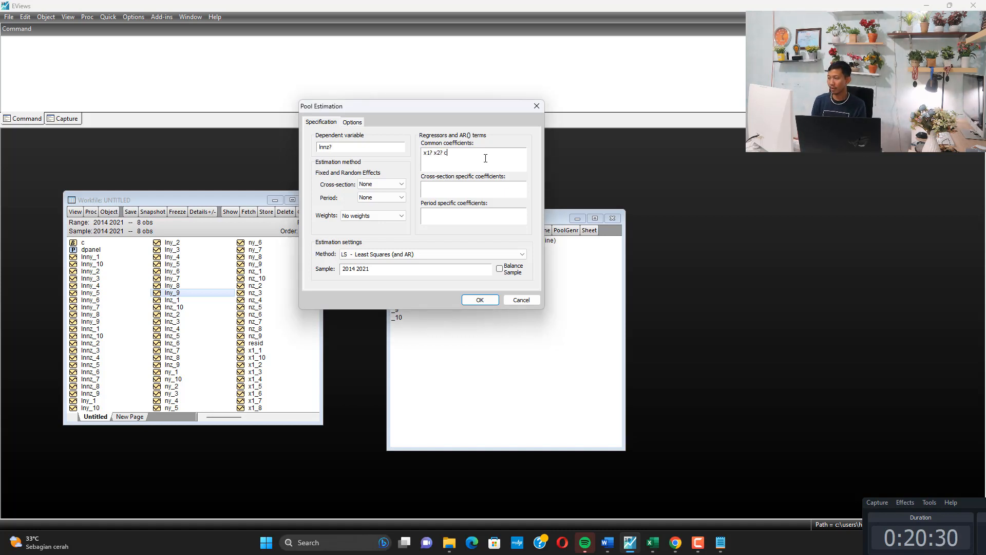
click(481, 300)
click(595, 218)
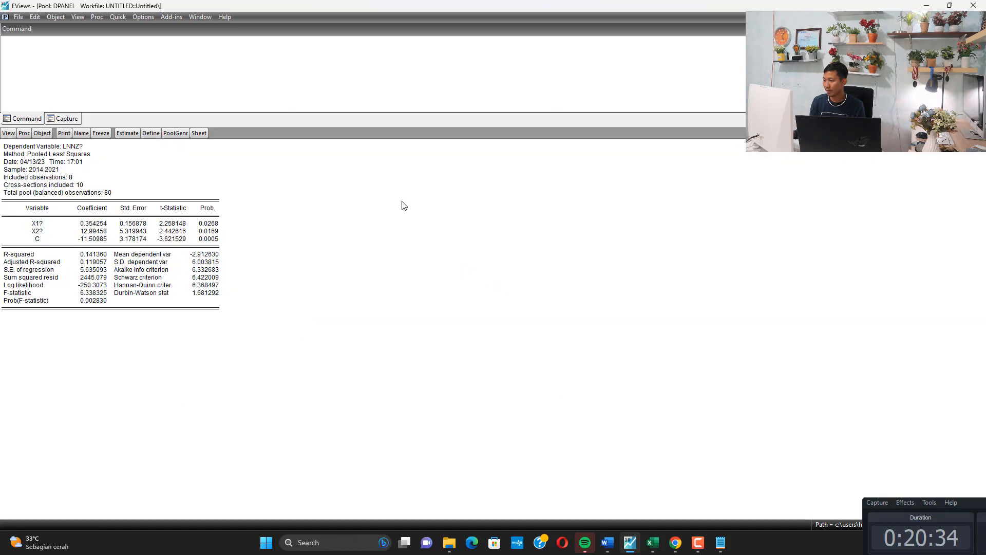
Step: Re-estimate the lnnz? pool model with fixed cross-section effects
click(129, 136)
click(452, 296)
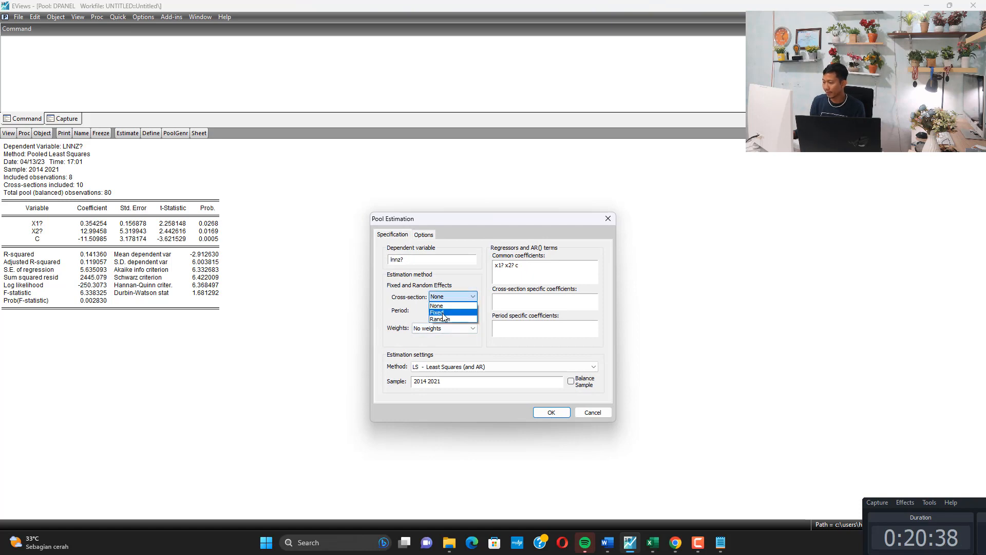
click(443, 313)
click(545, 413)
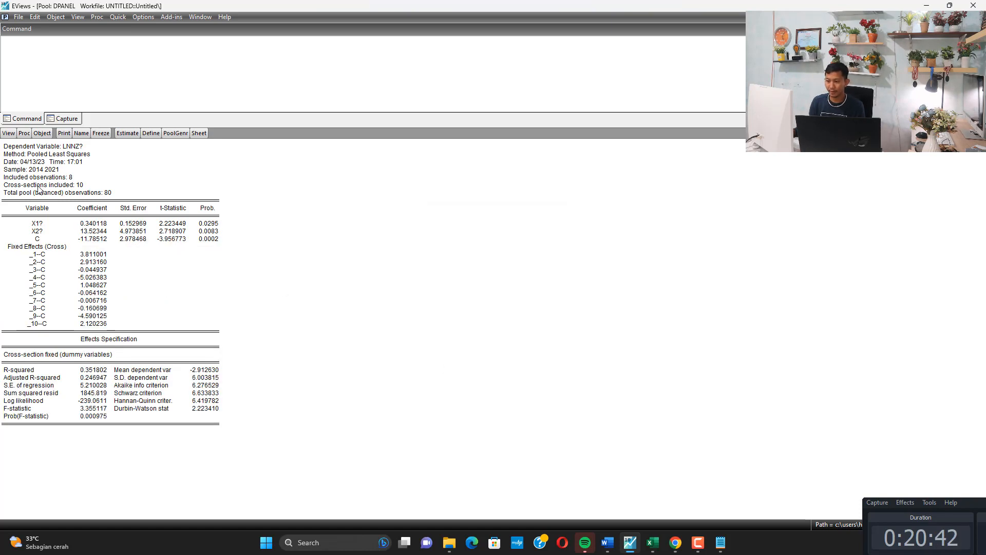
Step: Run the redundant fixed effects test on the model and check the Cross-section Chi-square probability
click(8, 133)
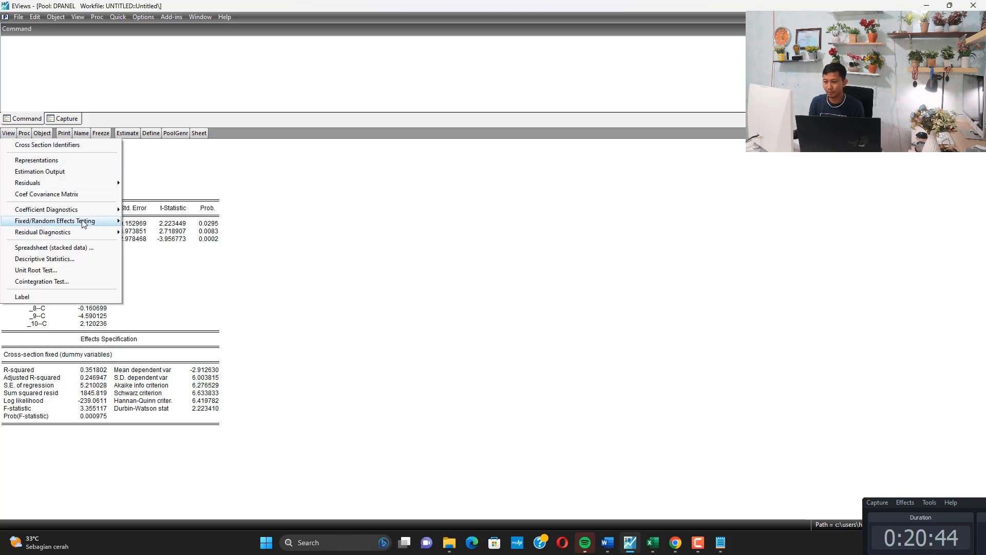
mouse_move(84, 224)
click(171, 222)
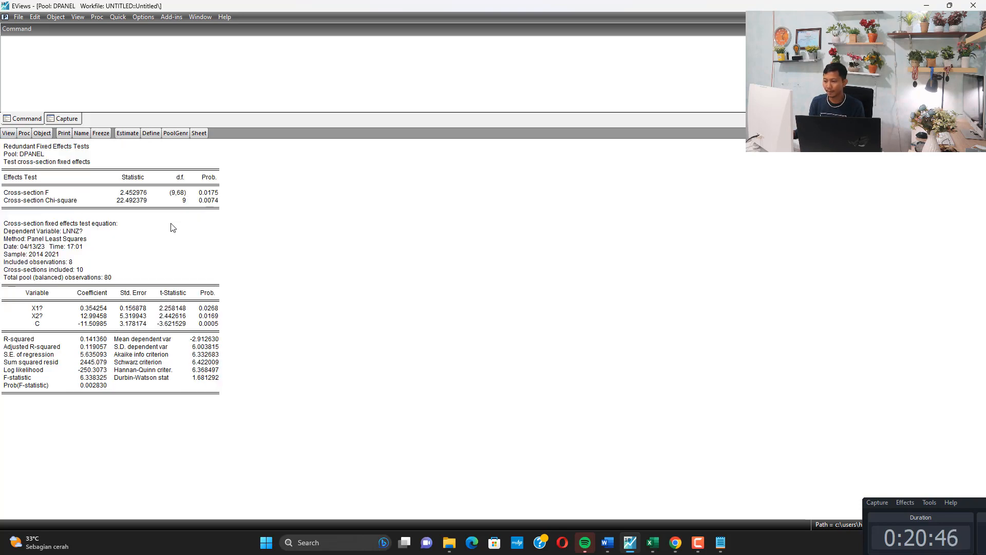
click(212, 200)
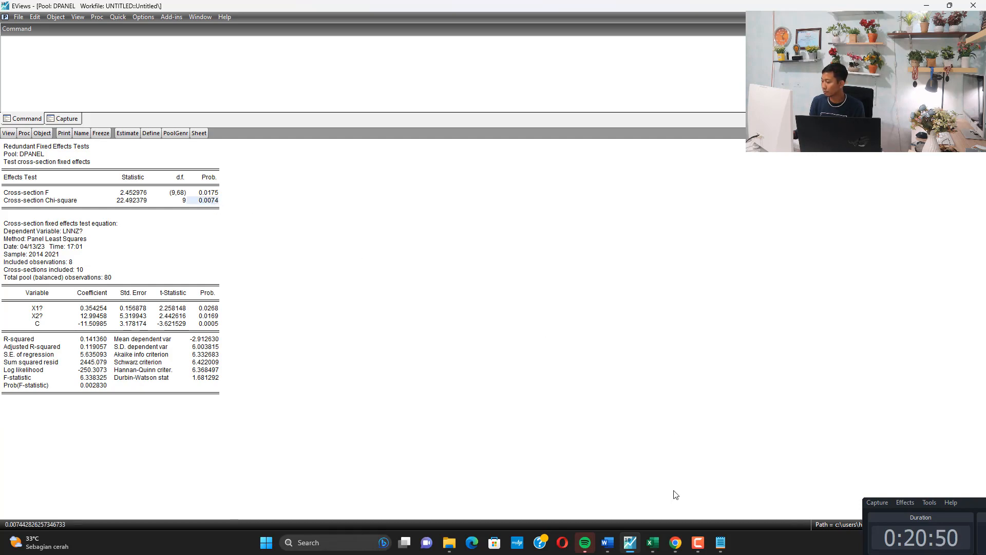
Step: In Excel, fill the Uji Chow probability cell for X1 dan X2 terhadap Z with orange and select its Hasil cell
click(660, 544)
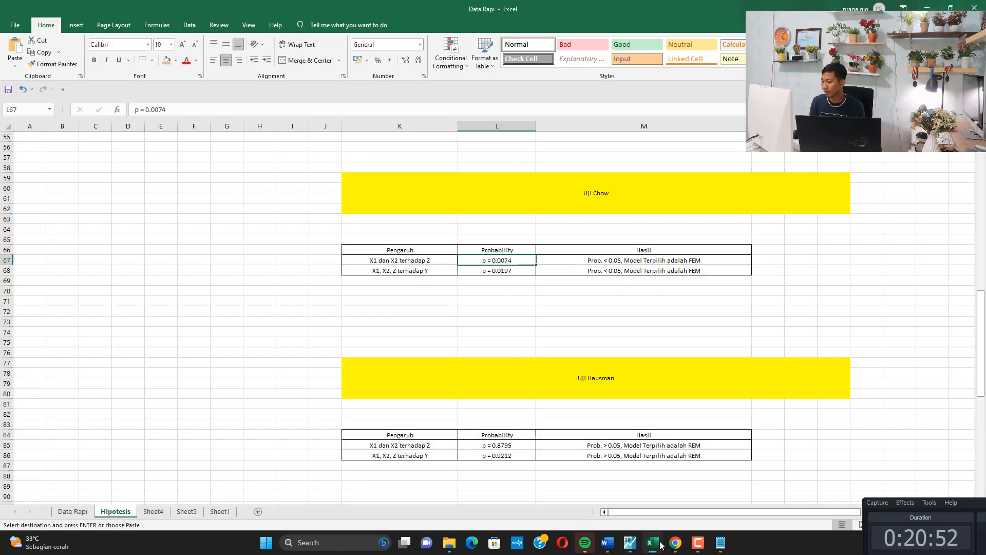
click(166, 60)
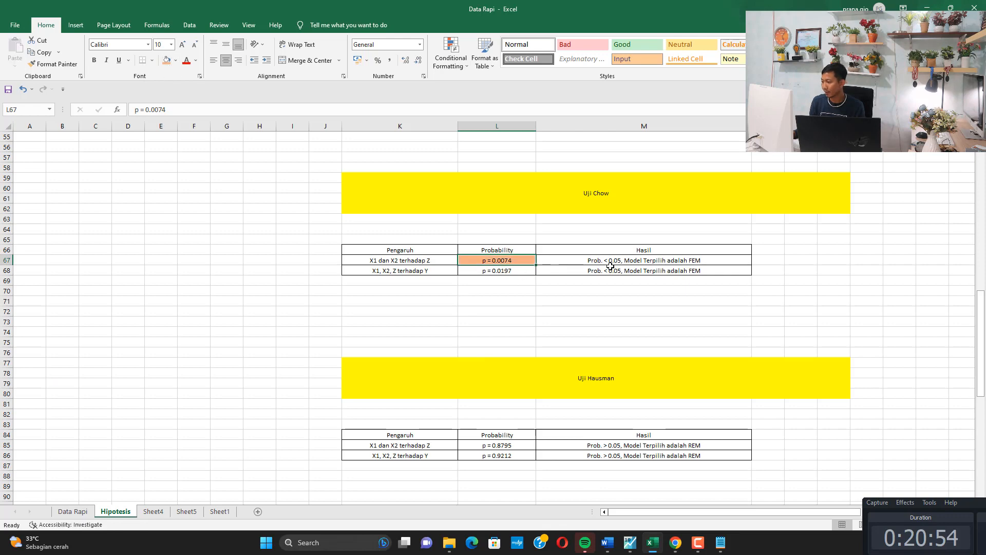
click(617, 261)
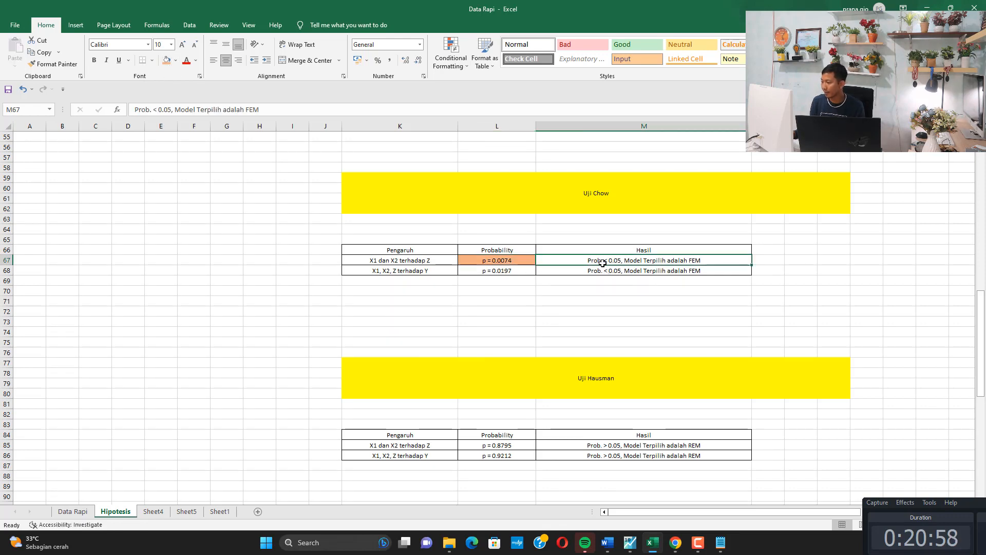
Step: Change the Uji Chow heading to "Uji Chow (CEM vs FEM)" and fill the table's X1 dan X2 terhadap Z Hasil cell with orange
scroll(600, 293, down, 2)
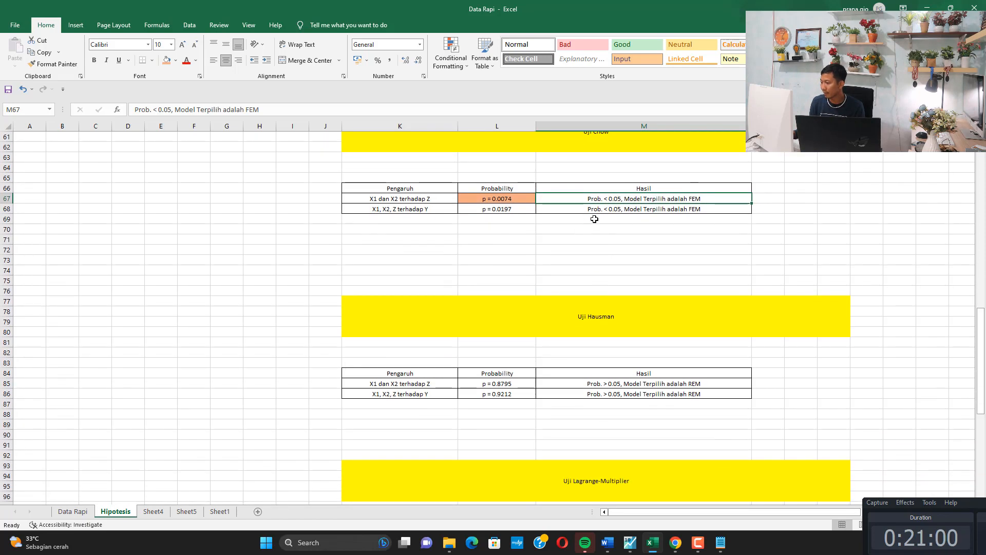
scroll(443, 223, up, 2)
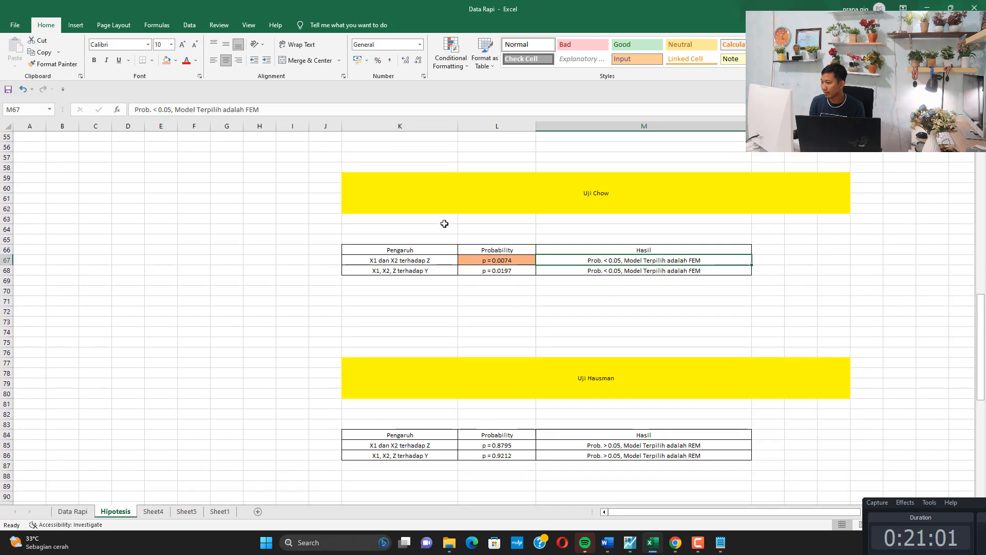
click(620, 197)
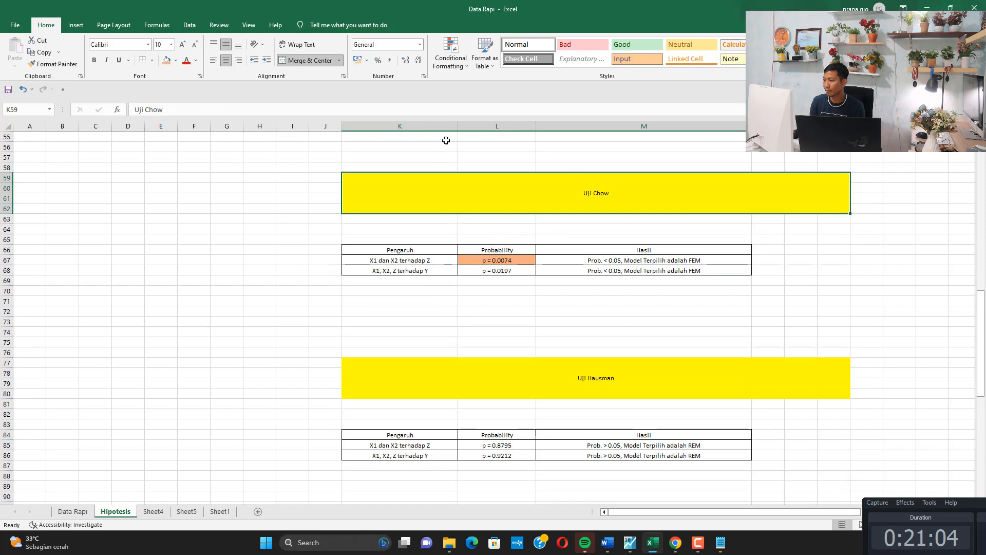
click(451, 107)
text((C)
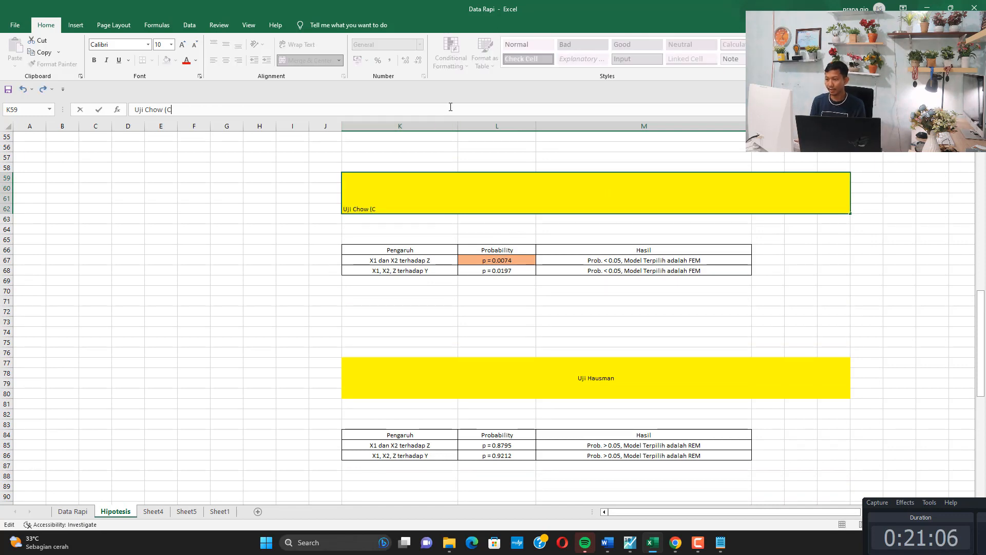
text(EM vs FEM)
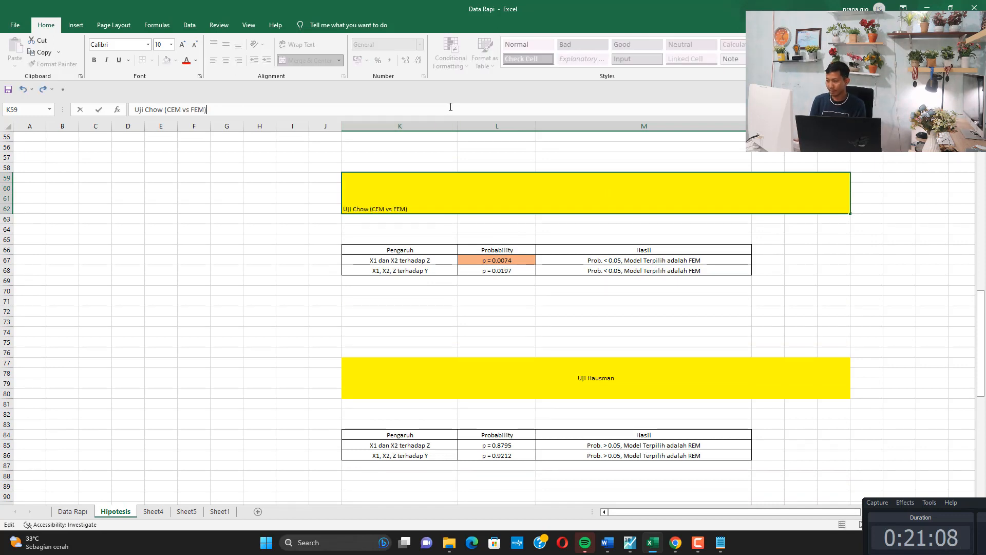
key(Return)
click(680, 260)
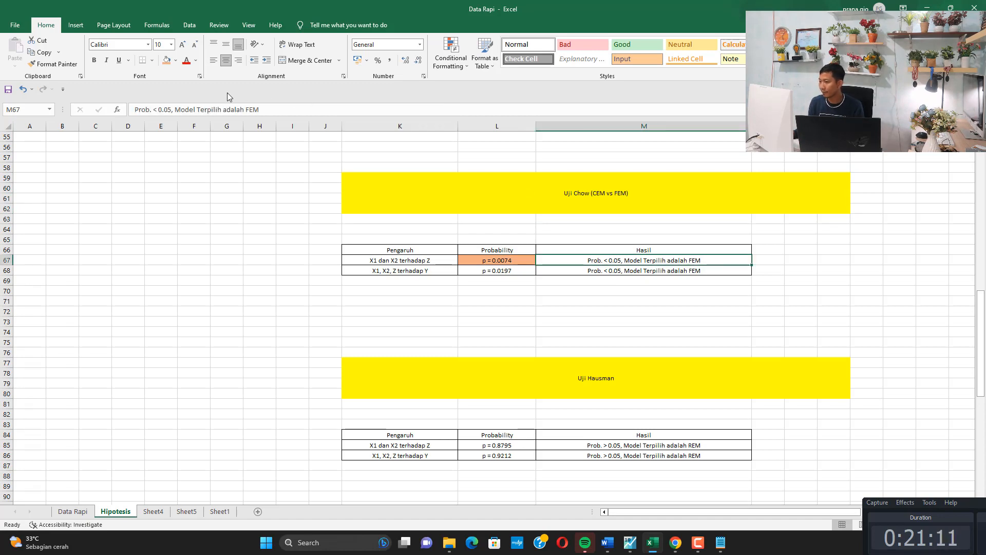
Step: Change the Uji Lagrange-Multiplier heading to "Uji Lagrange-Multiplier (CEM vs REM)"
scroll(323, 214, down, 5)
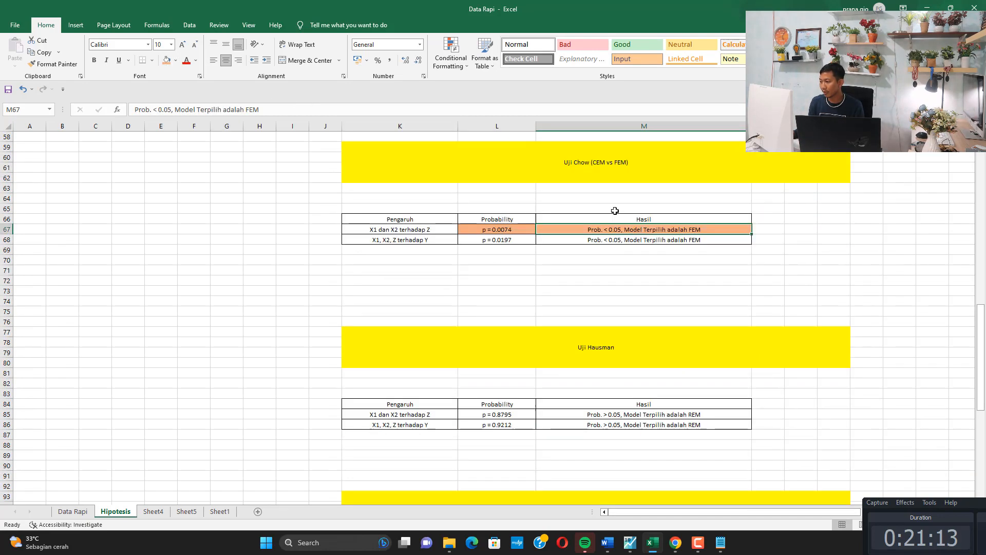
scroll(482, 242, down, 3)
drag(285, 260, 694, 353)
click(689, 297)
click(256, 111)
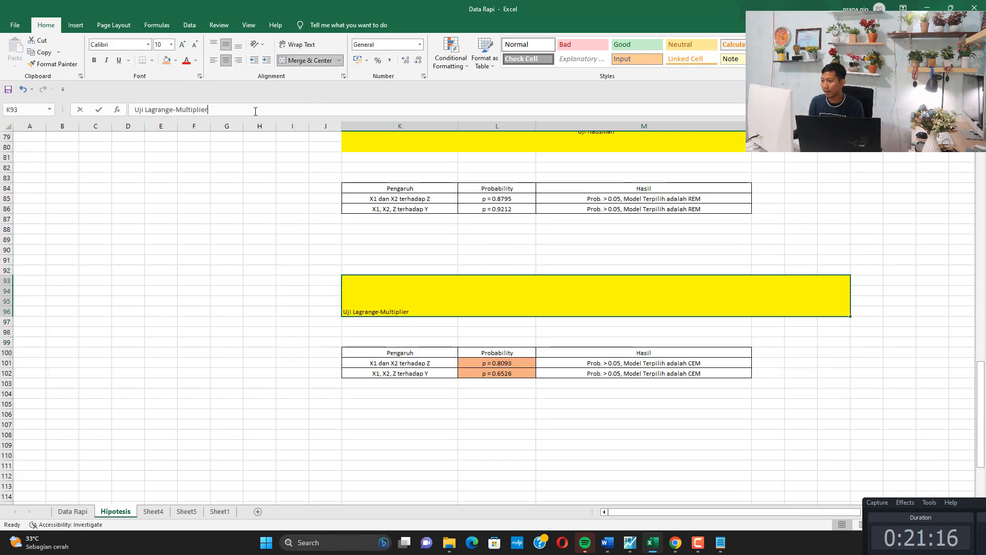
text((CEM)
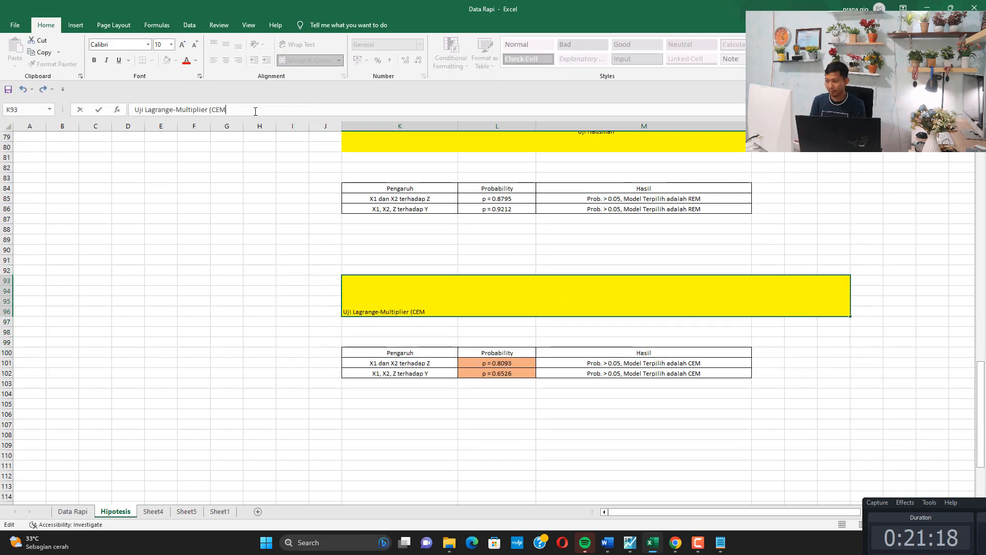
text(EM))
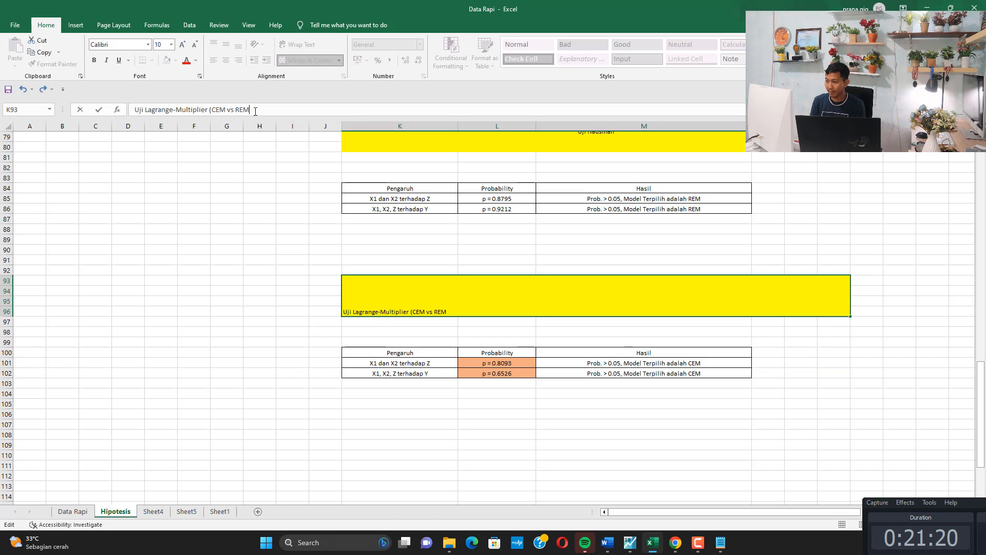
key(Return)
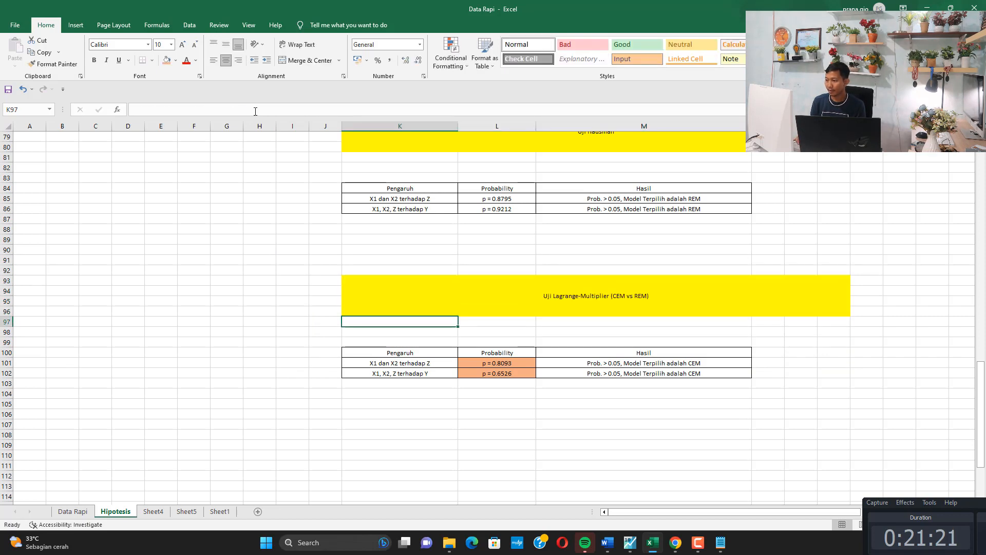
Step: Review the models compared in the Lagrange-Multiplier heading together with the results table below it
click(617, 296)
drag(226, 108, 211, 109)
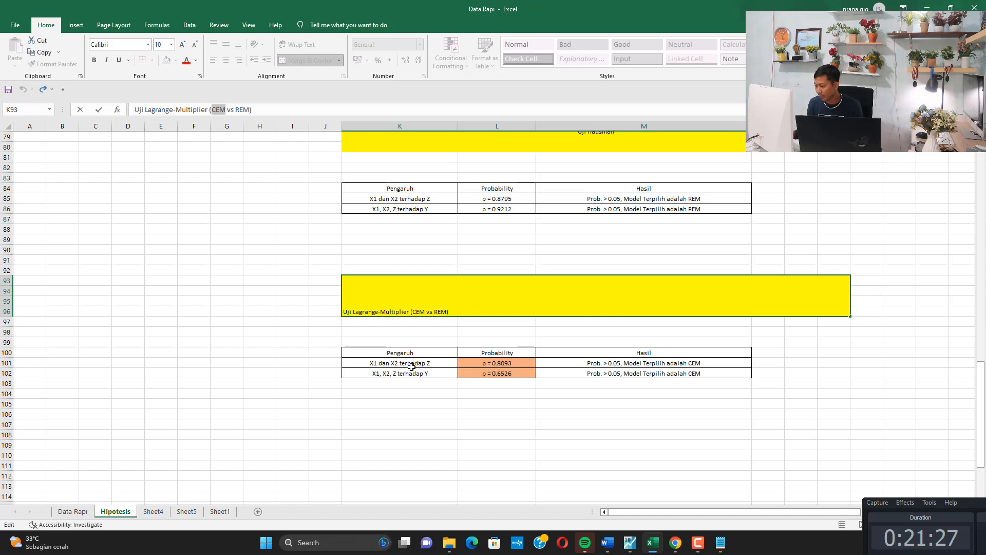
click(506, 344)
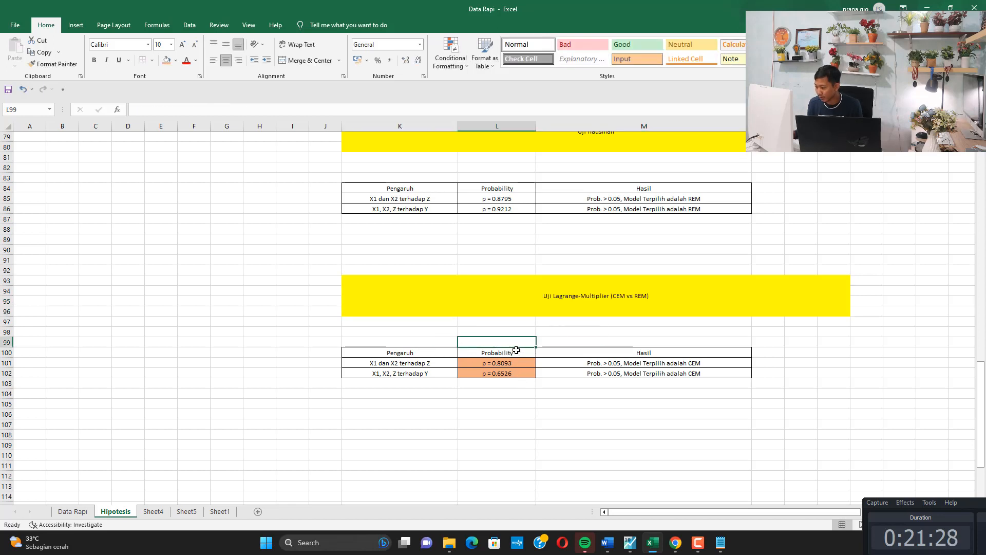
drag(575, 295, 568, 360)
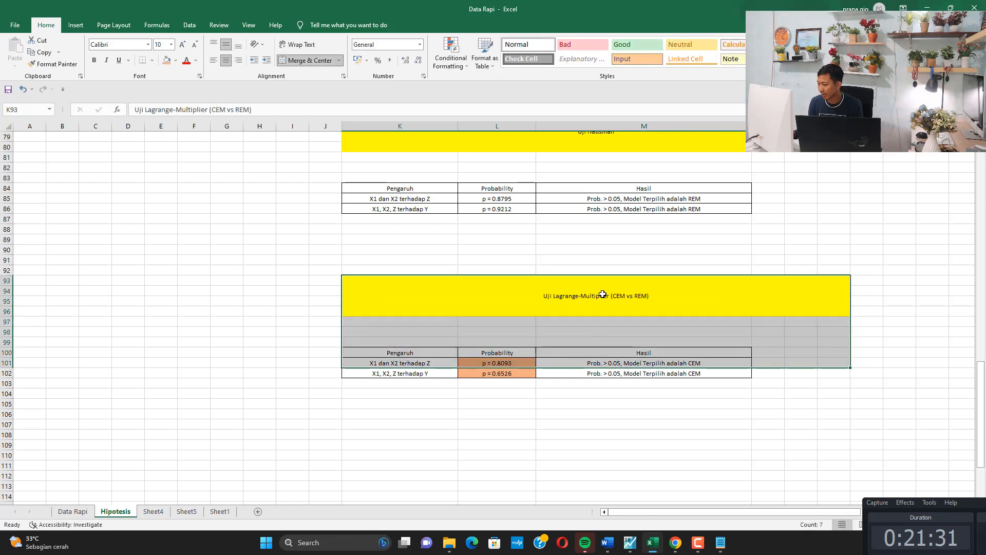
drag(603, 295, 599, 373)
Step: Switch to the Word document Bab 4 Hasil Olah Data EViewss and review the Lagrange-Multiplier results in section 4.5
click(610, 545)
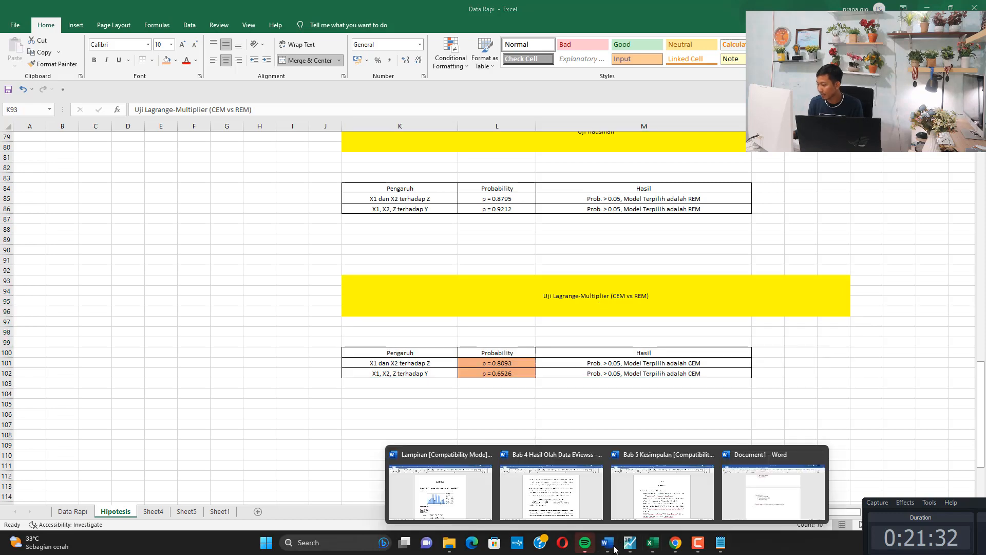
click(552, 459)
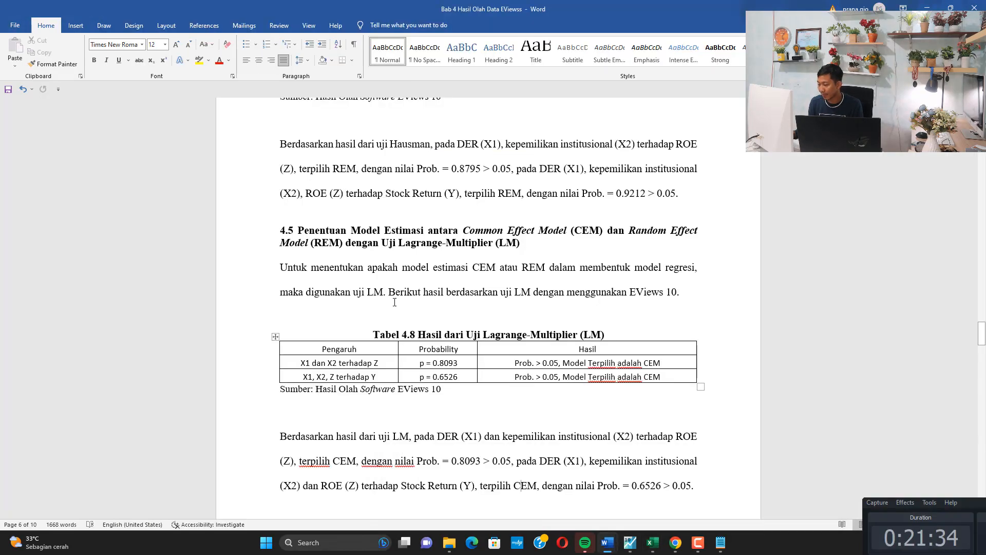
drag(389, 293, 556, 438)
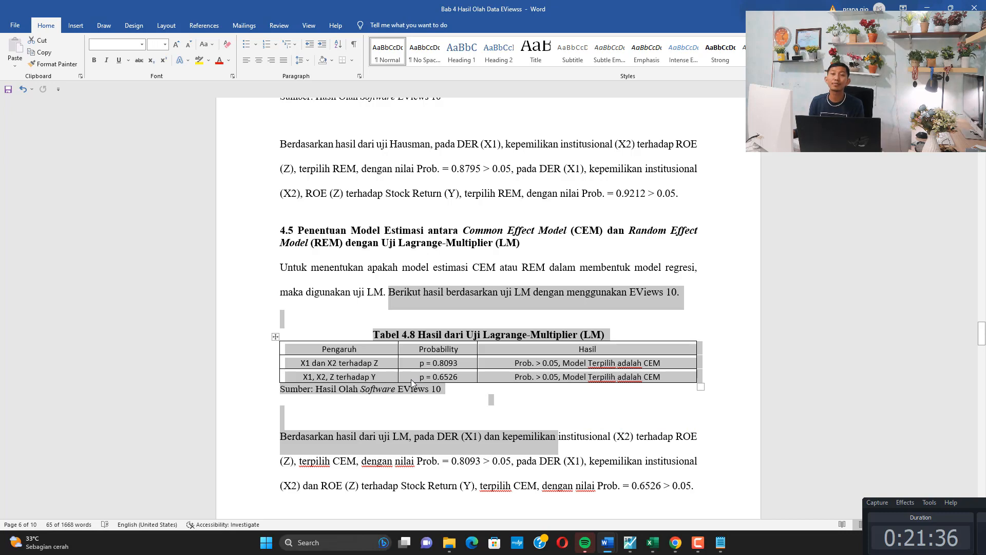
Step: Return to Excel and locate the X1, X2, Z terhadap Y row in the Uji Chow table
click(651, 542)
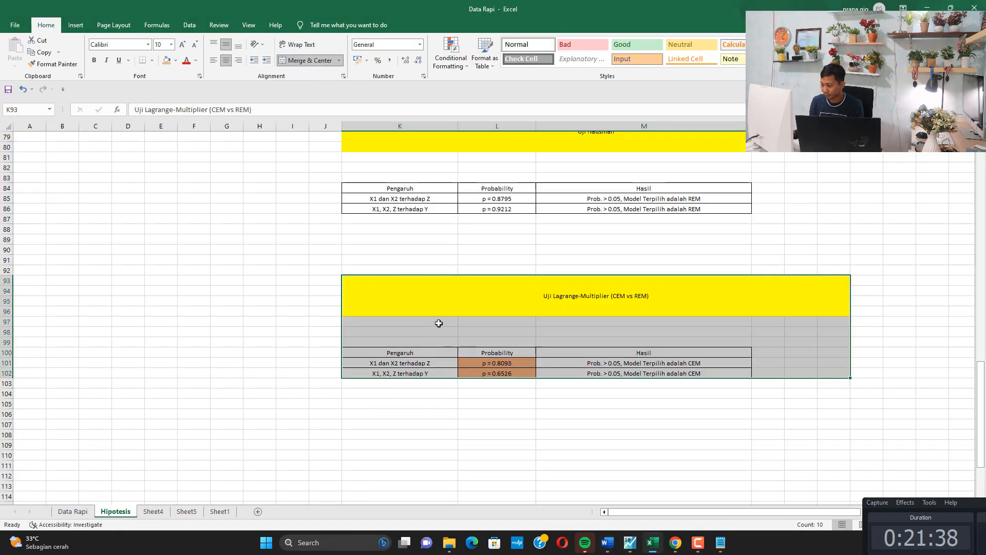
scroll(438, 323, up, 6)
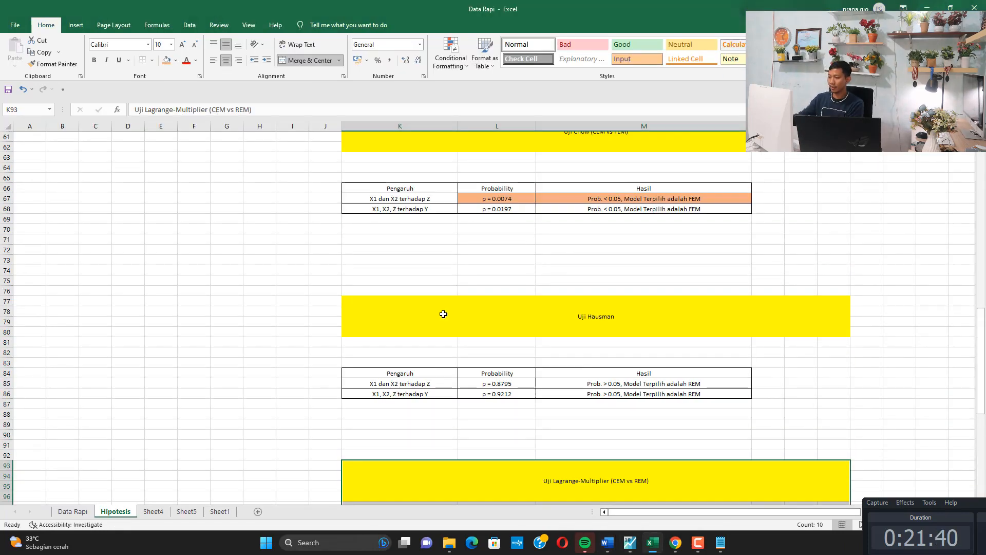
scroll(443, 313, up, 3)
click(432, 300)
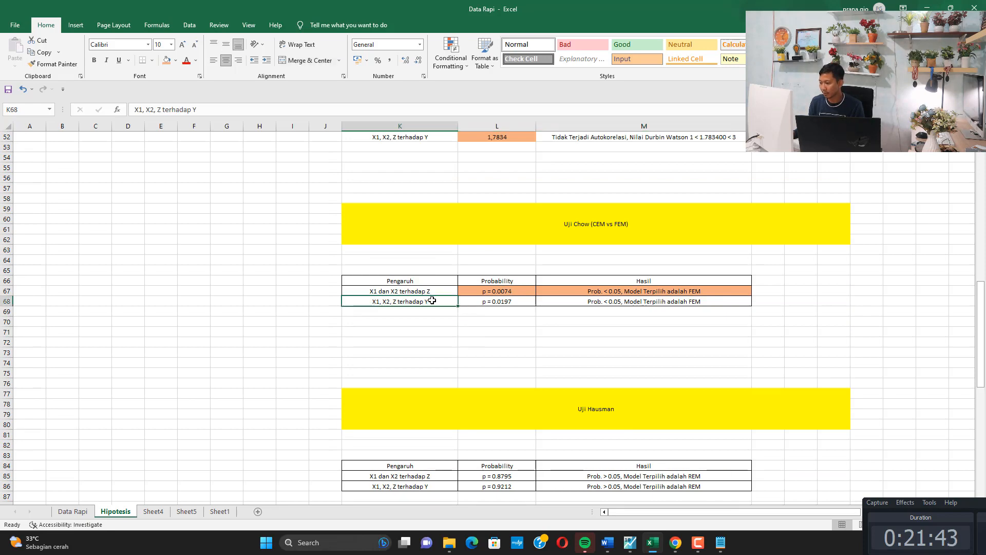
Step: Switch to EViews and estimate the pooled least squares model of lnny? on x1? x2? lnnz? c with cross-section effects set to None
click(630, 543)
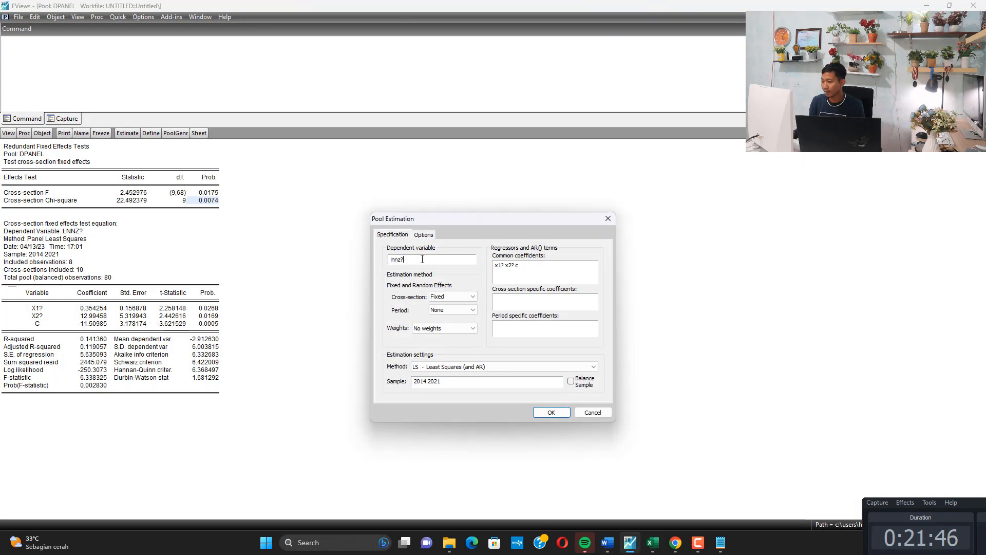
key(BackSpace)
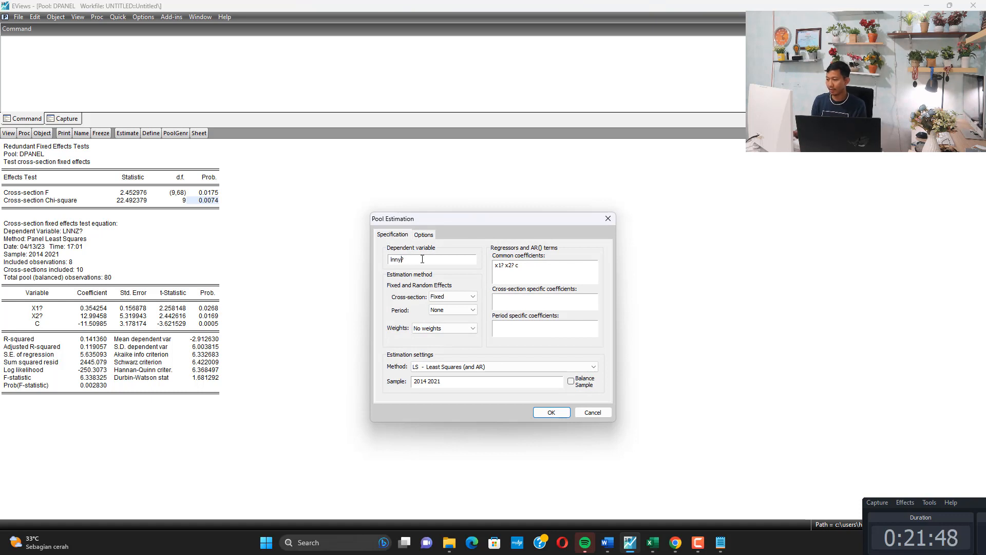
click(515, 265)
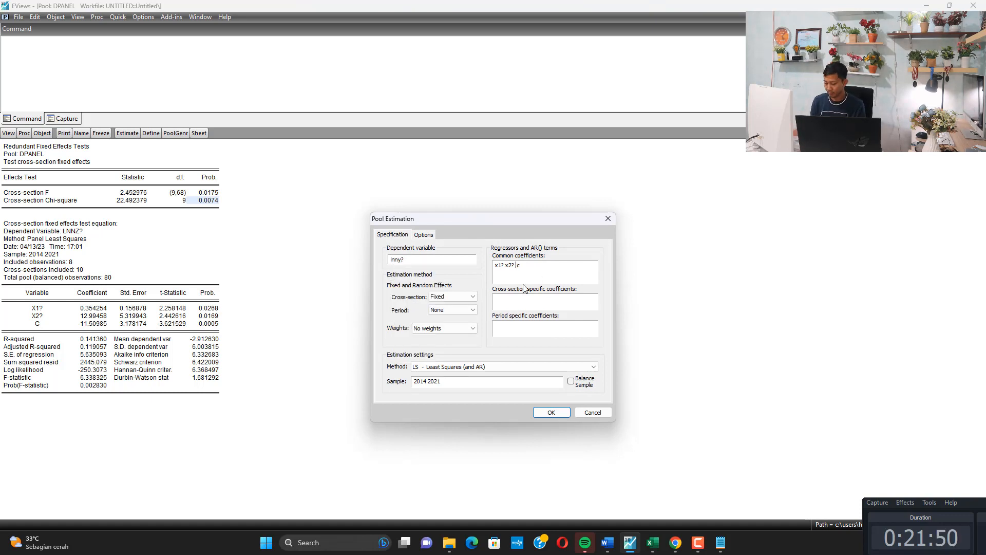
text(lnnz?)
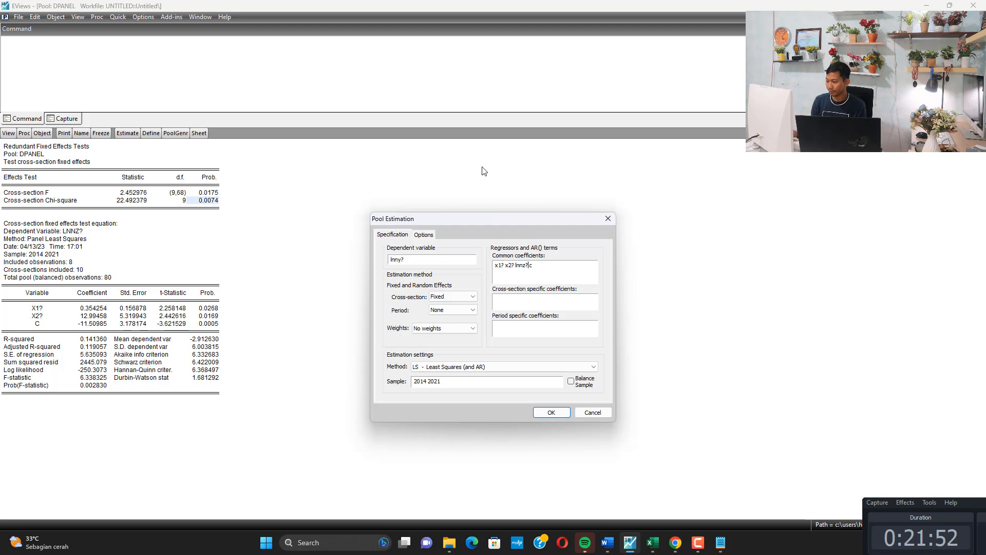
click(468, 299)
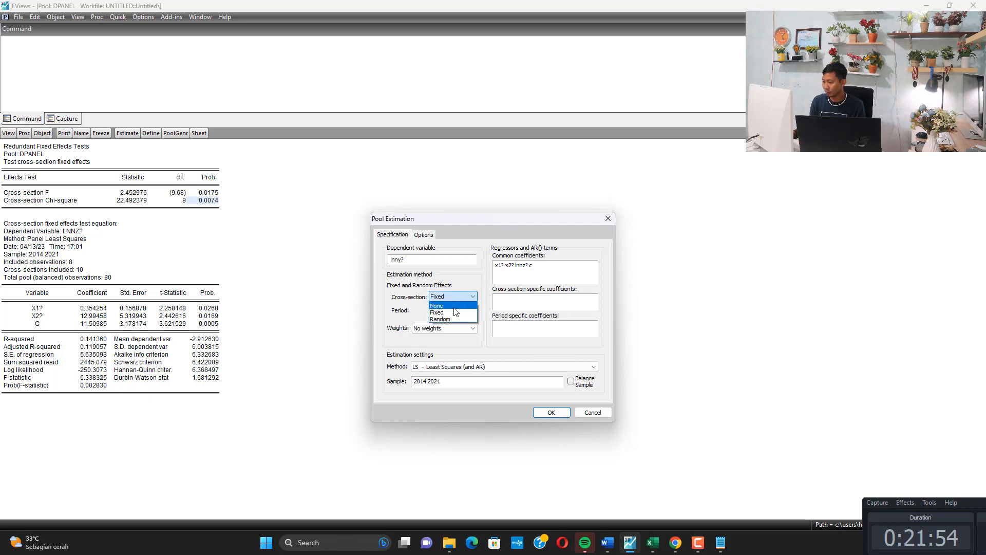
click(454, 304)
click(550, 413)
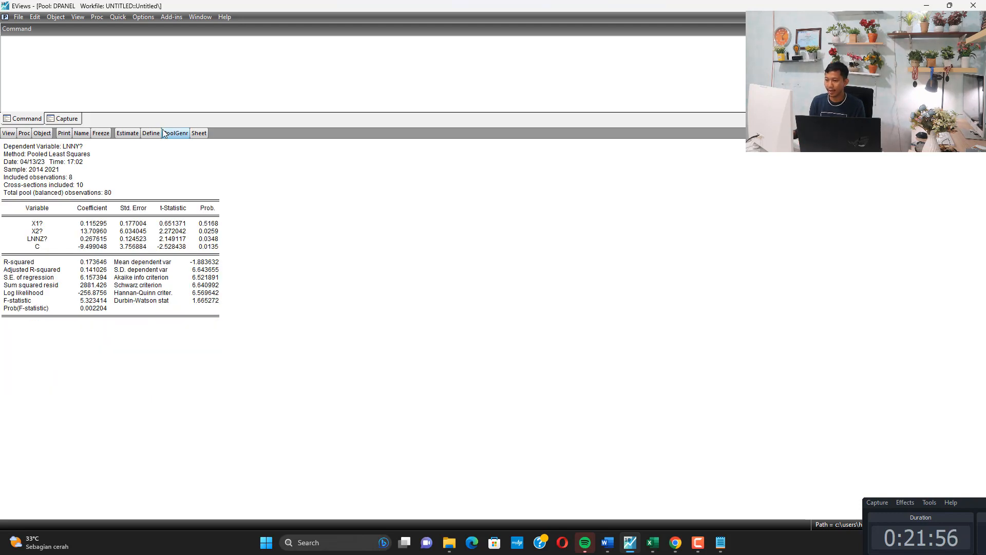
Step: Re-estimate the lnny? pool model with fixed cross-section effects
click(128, 133)
click(463, 296)
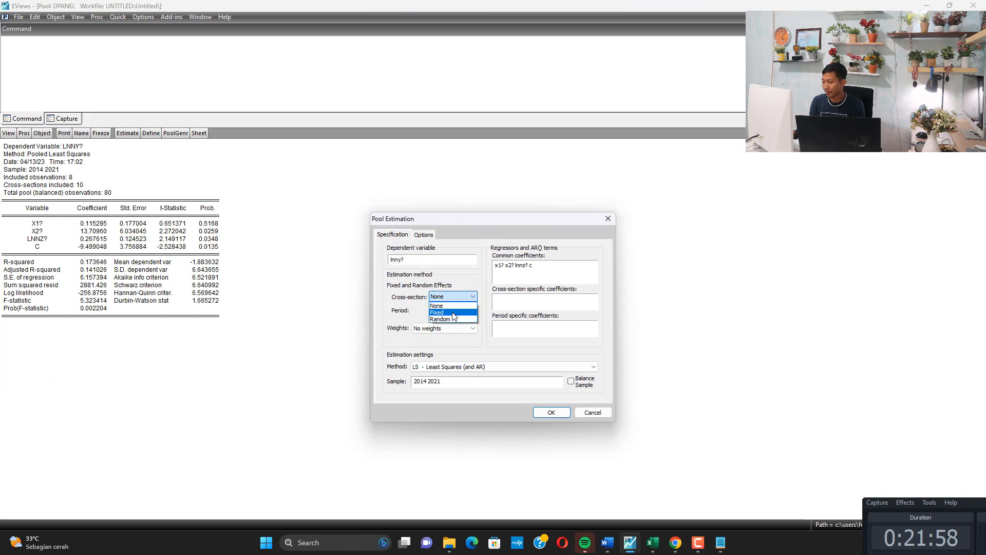
click(453, 313)
click(552, 413)
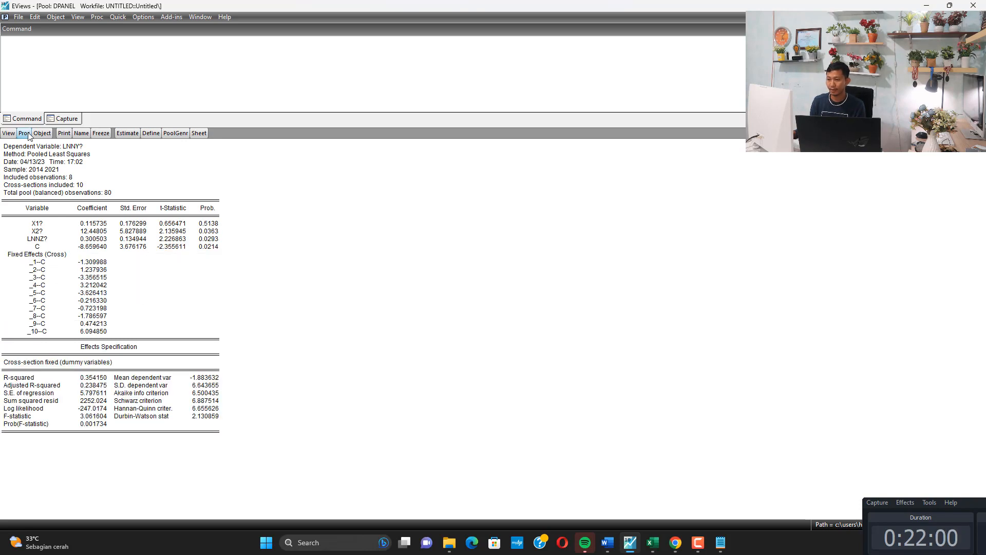
Step: Run the redundant fixed effects likelihood ratio test on the lnny? model and check the Cross-section Chi-square probability
click(8, 133)
mouse_move(87, 222)
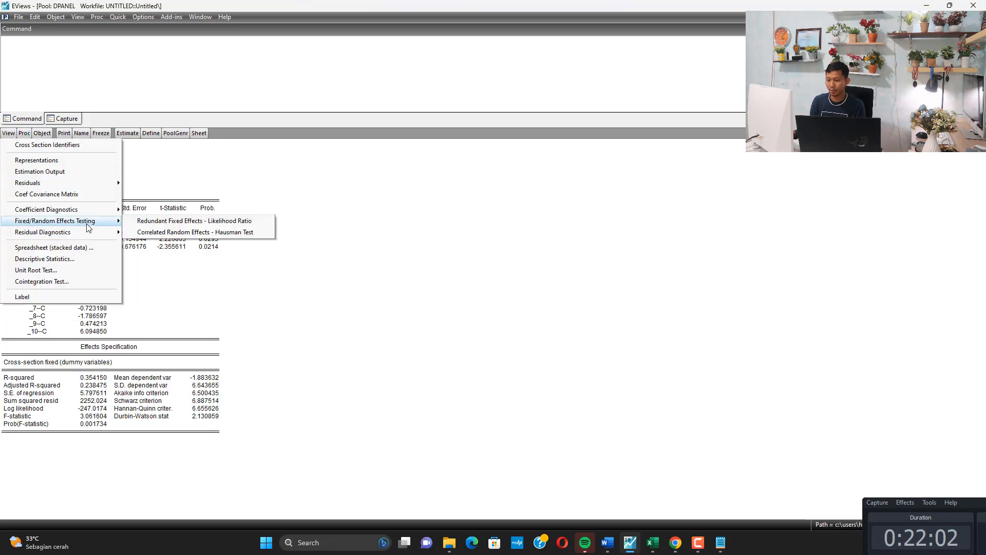
click(161, 226)
click(211, 201)
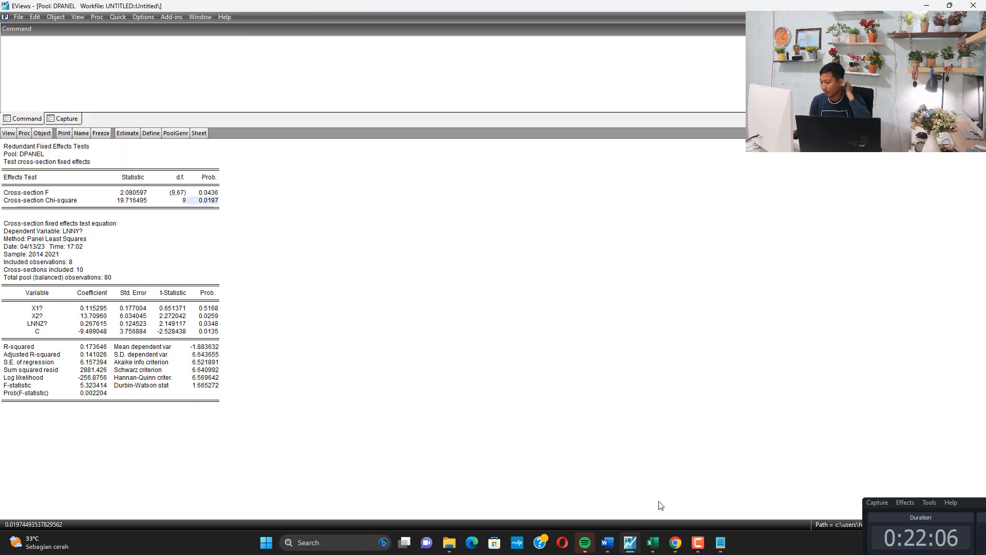
Step: In Excel, fill the Uji Chow Probability and Hasil cells for X1, X2, Z terhadap Y with orange
click(652, 543)
click(510, 302)
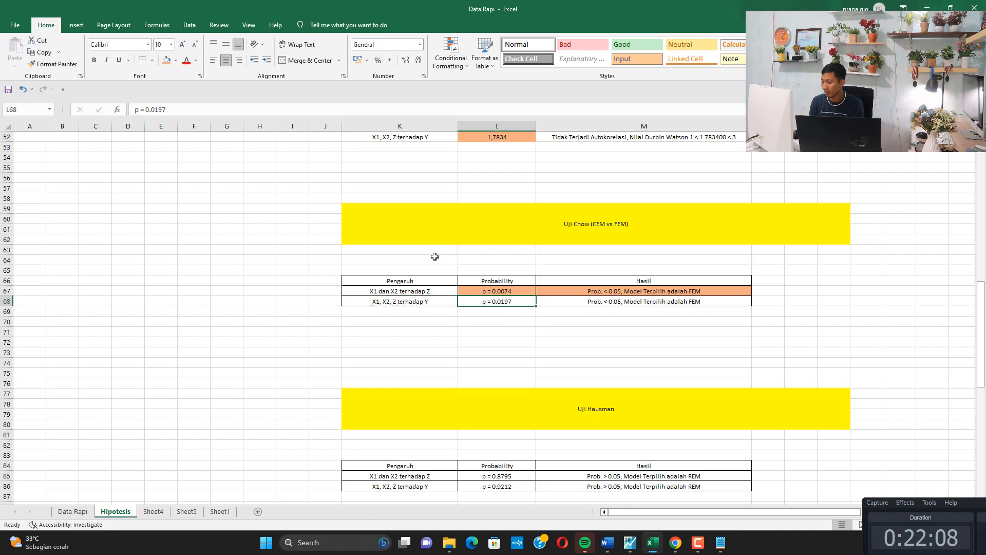
click(167, 60)
click(583, 301)
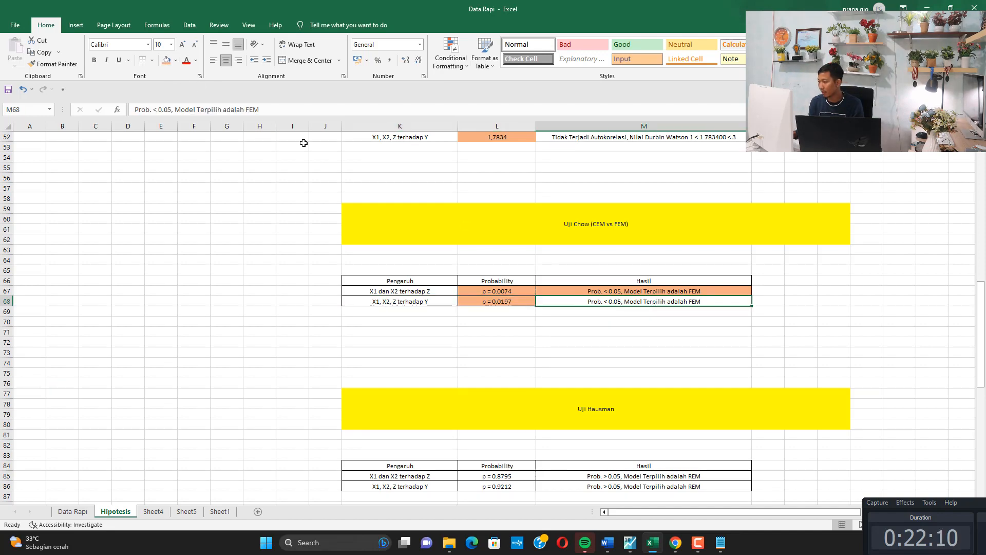
click(166, 60)
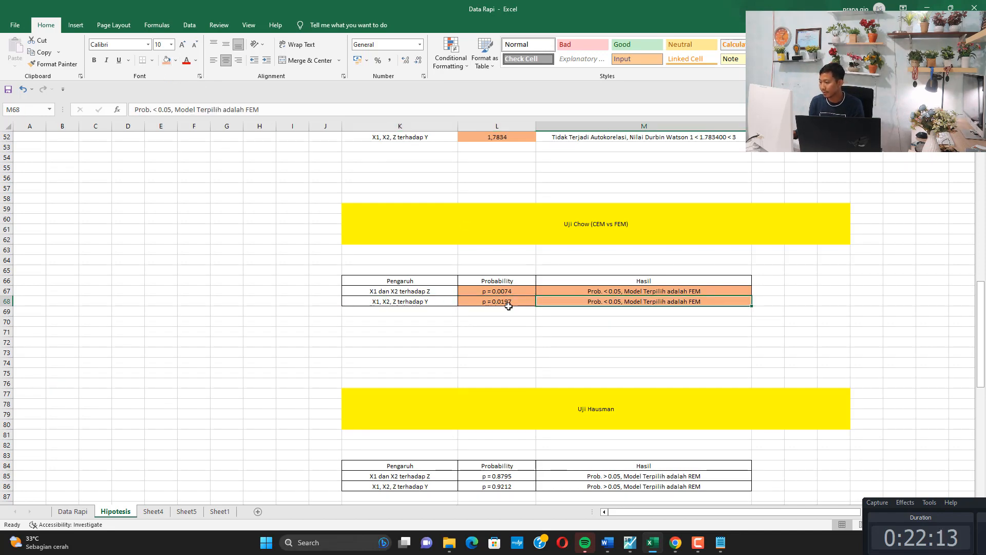
Step: Review the Uji Lagrange-Multiplier (CEM vs REM) section and its results table
scroll(509, 304, down, 9)
click(411, 298)
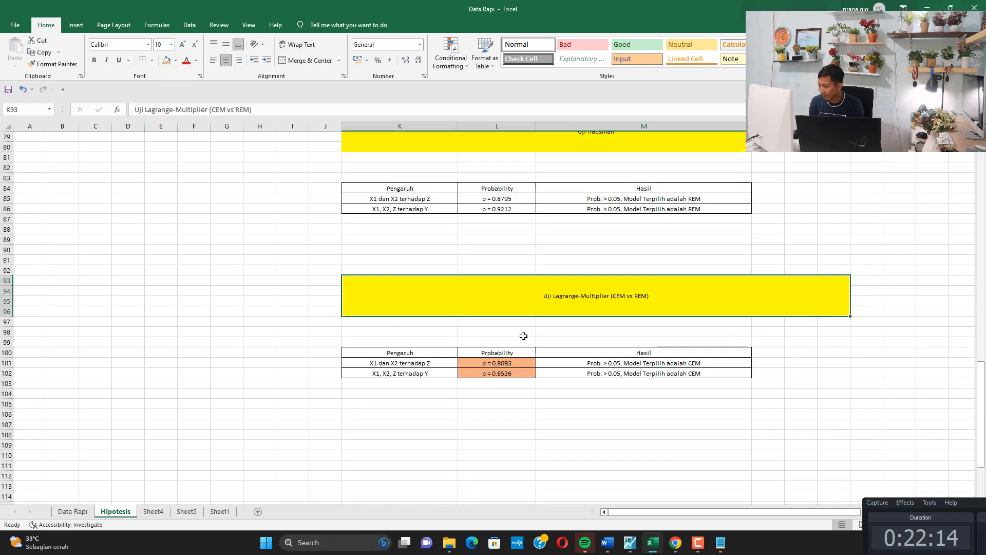
drag(523, 336, 647, 405)
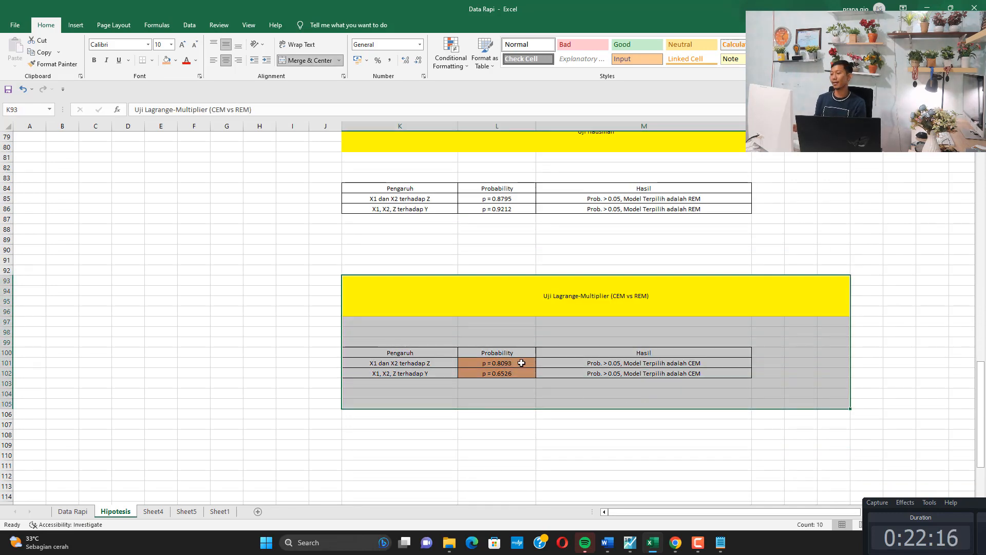
Step: Change the Uji Hausman heading to "Uji Hausman (FEM vs REM)"
scroll(458, 337, up, 6)
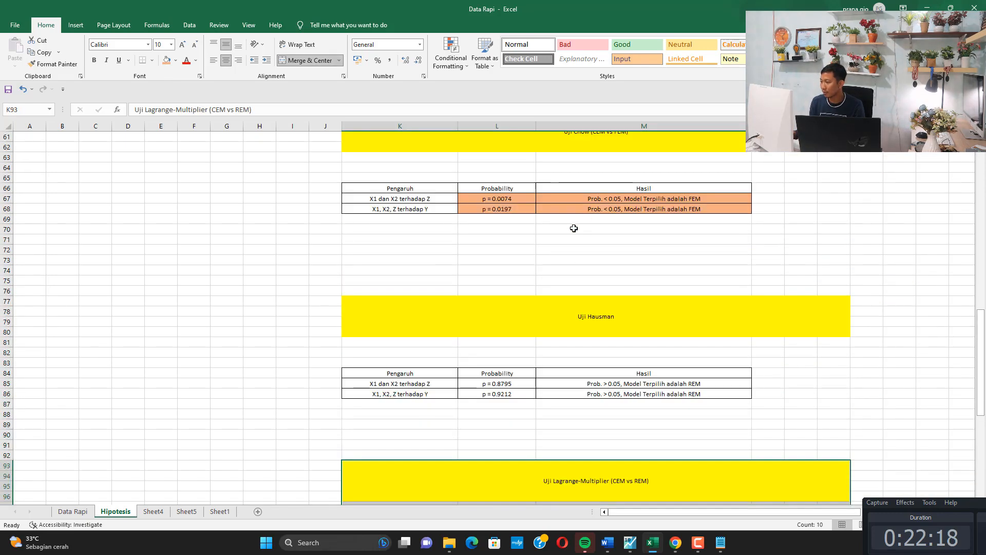
click(623, 316)
scroll(616, 222, up, 2)
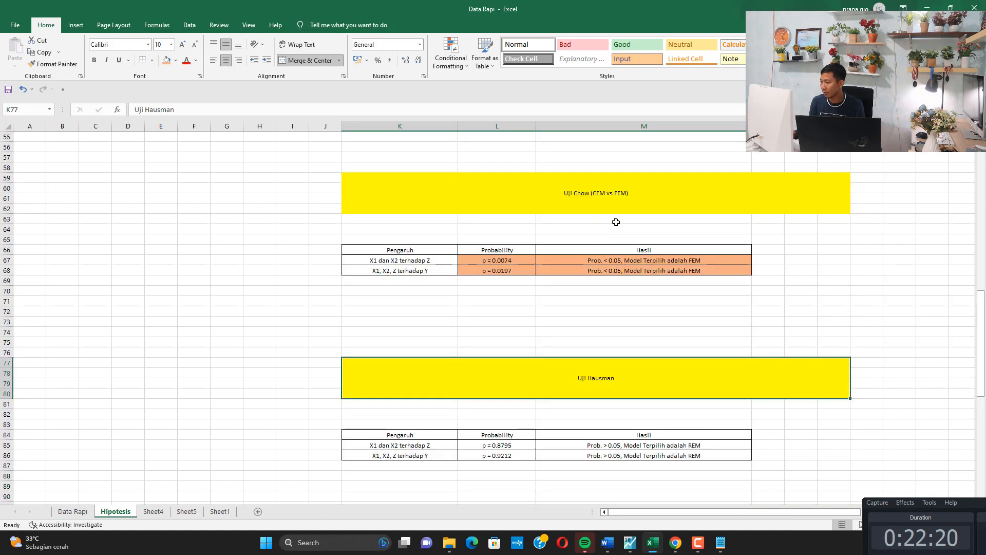
click(632, 198)
click(635, 367)
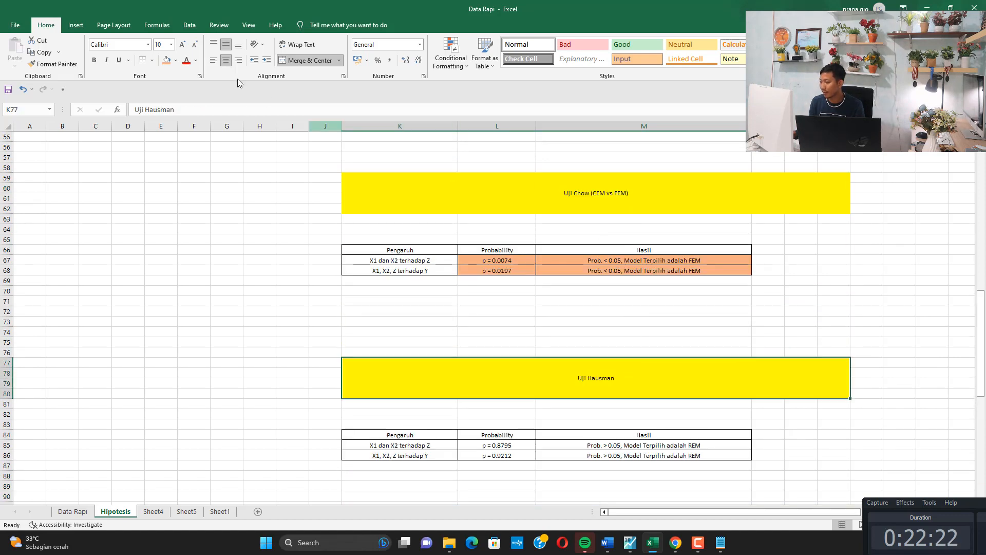
click(239, 110)
text((FEM )
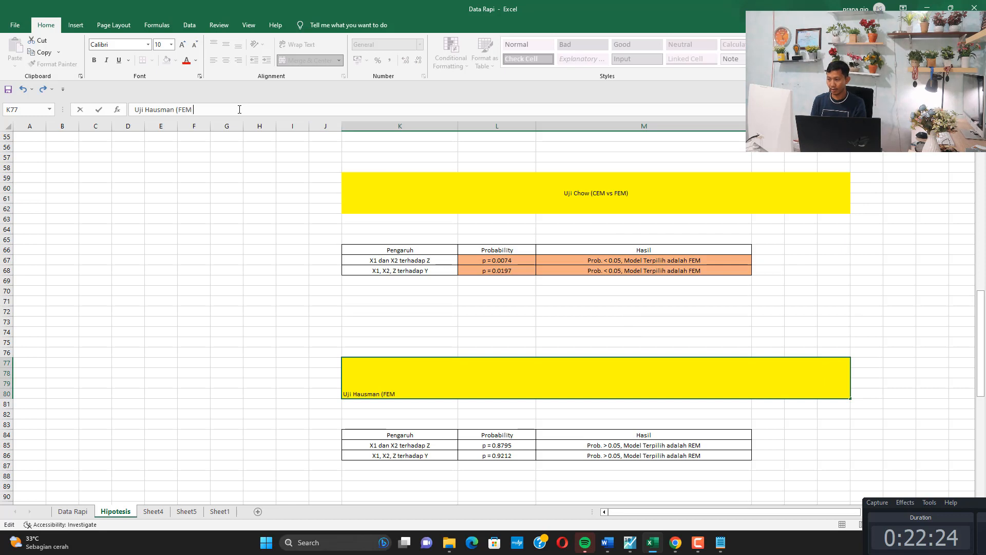
text(vs RE)
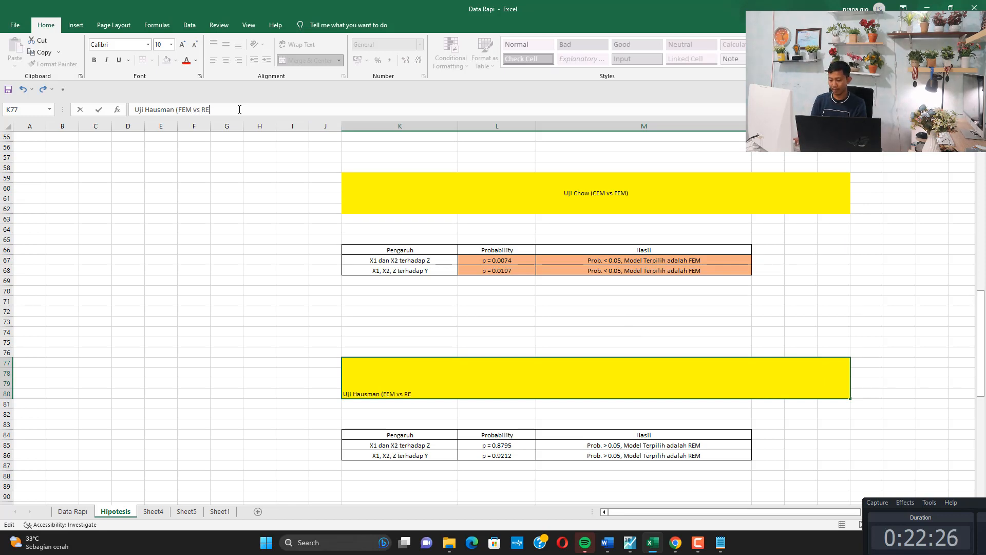
text(<)M)
text())
key(Return)
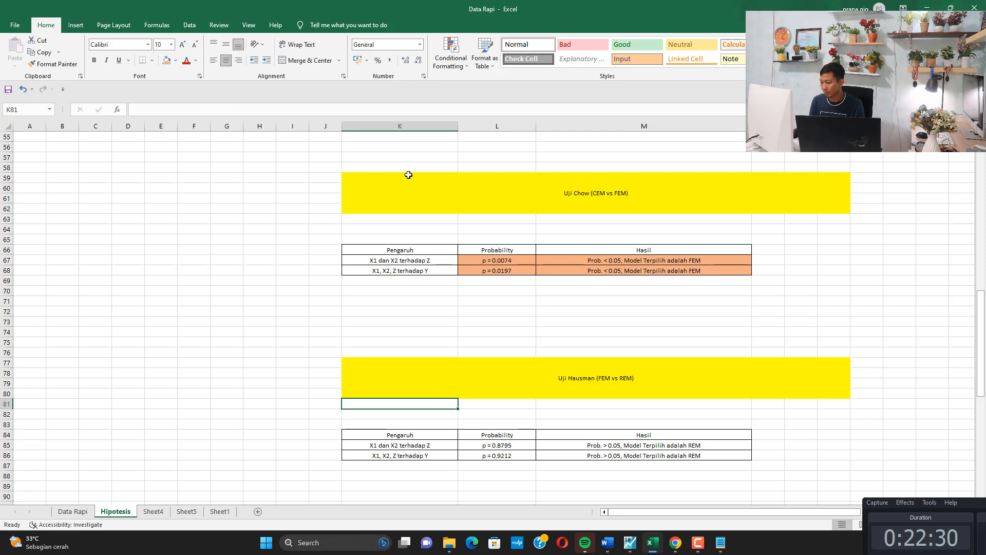
Step: Switch to EViews and specify a pool estimation with dependent variable lnnz? and common coefficients x1? x2? c
scroll(513, 308, down, 3)
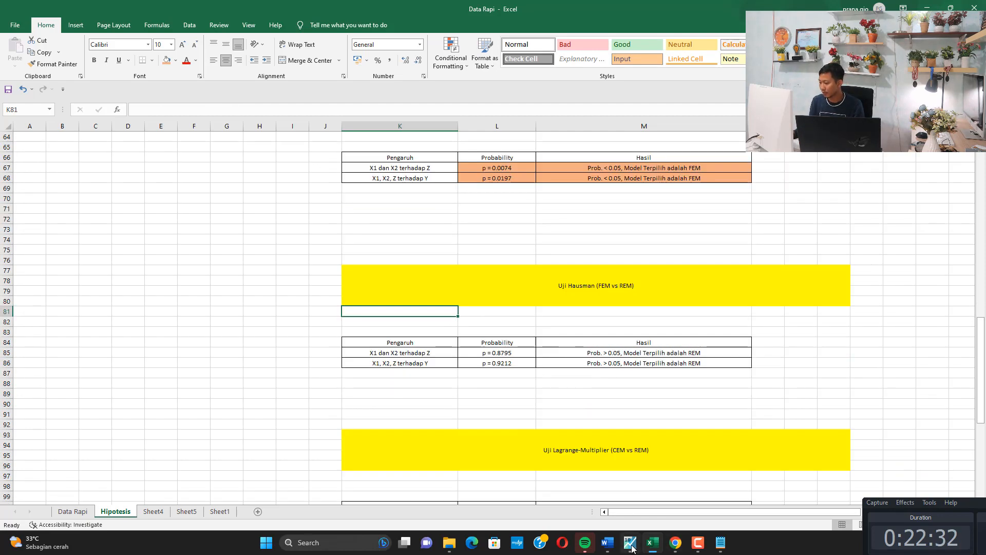
click(630, 544)
click(137, 132)
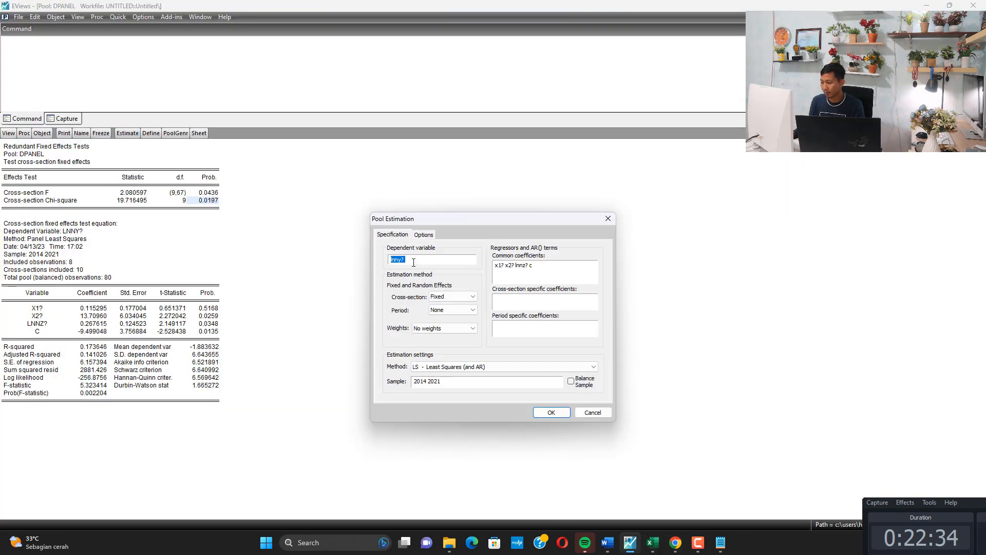
click(413, 260)
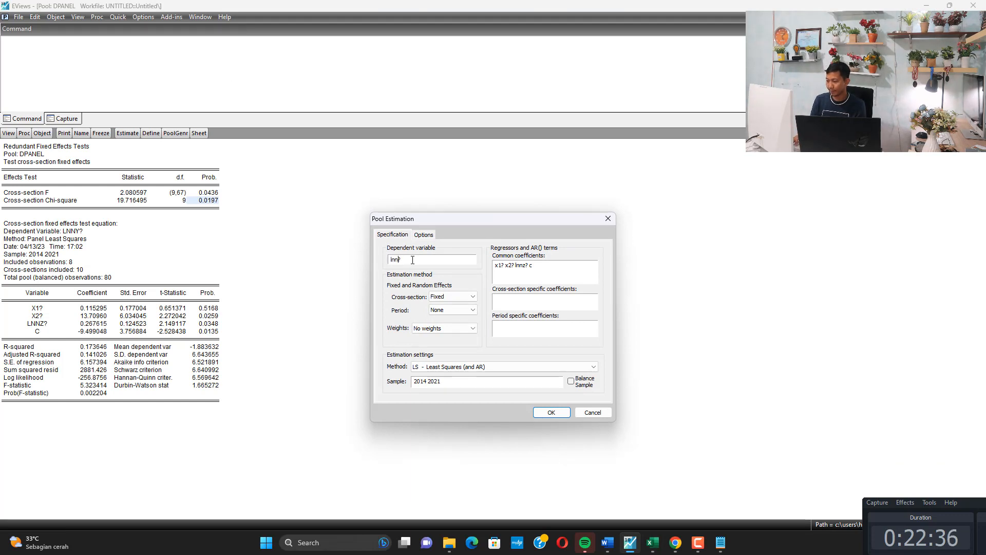
text(z)
click(533, 271)
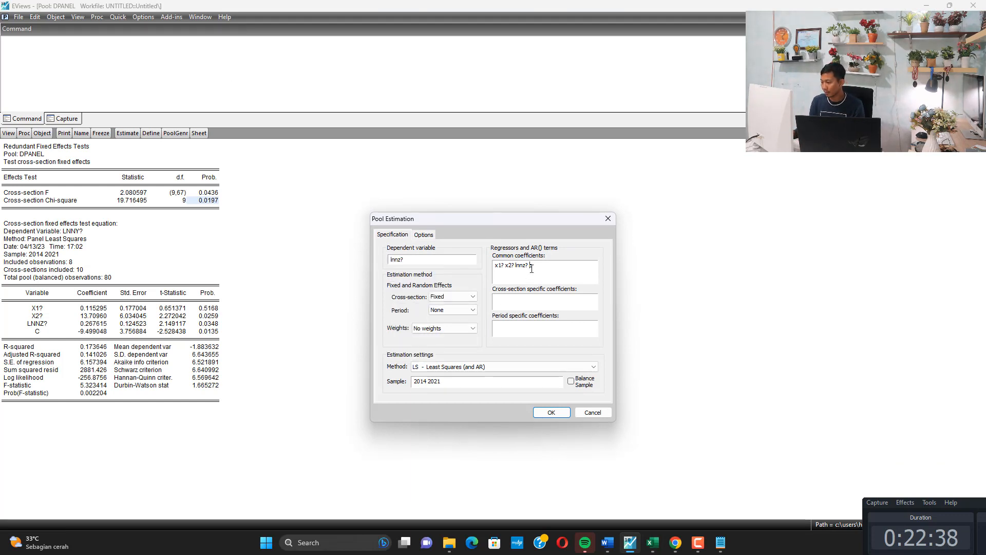
key(BackSpace)
key(BackSpace)
key(BackSpace)
key(BackSpace)
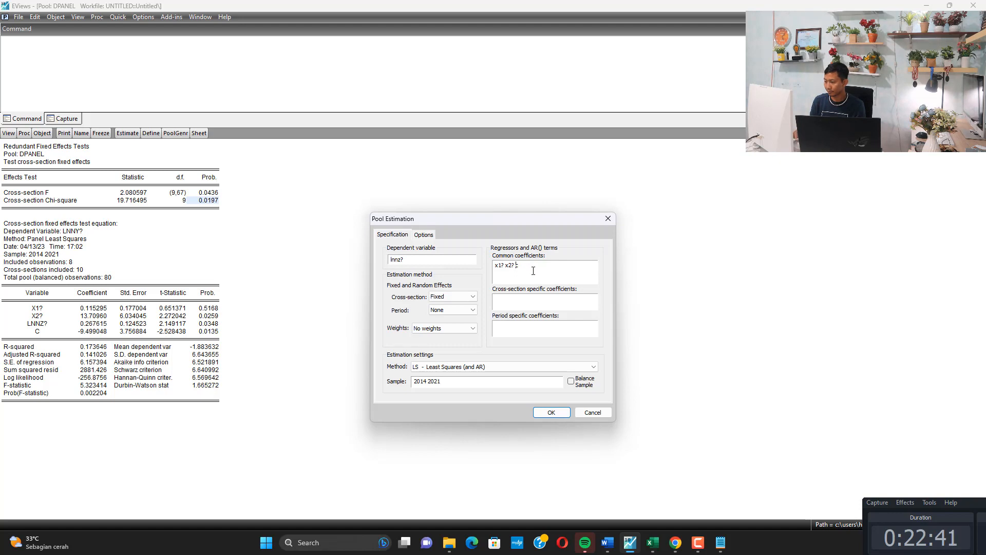
Step: Set the cross-section effects to Random and estimate the lnnz? pool model
click(455, 298)
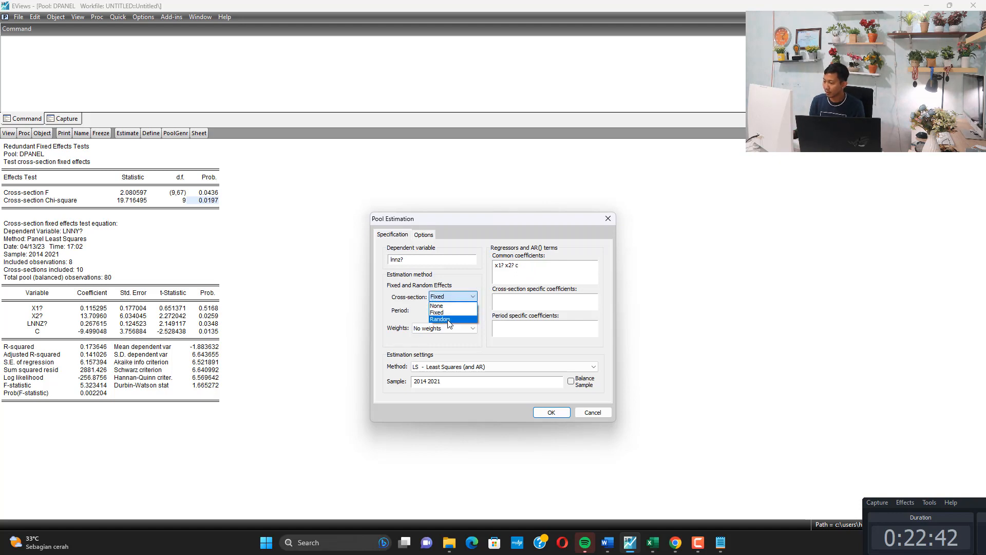
click(449, 319)
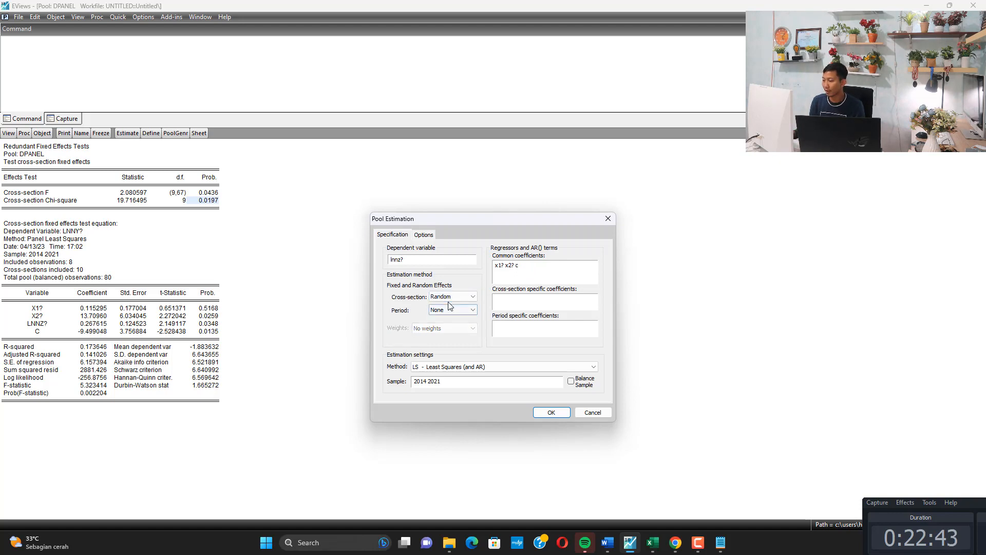
click(550, 412)
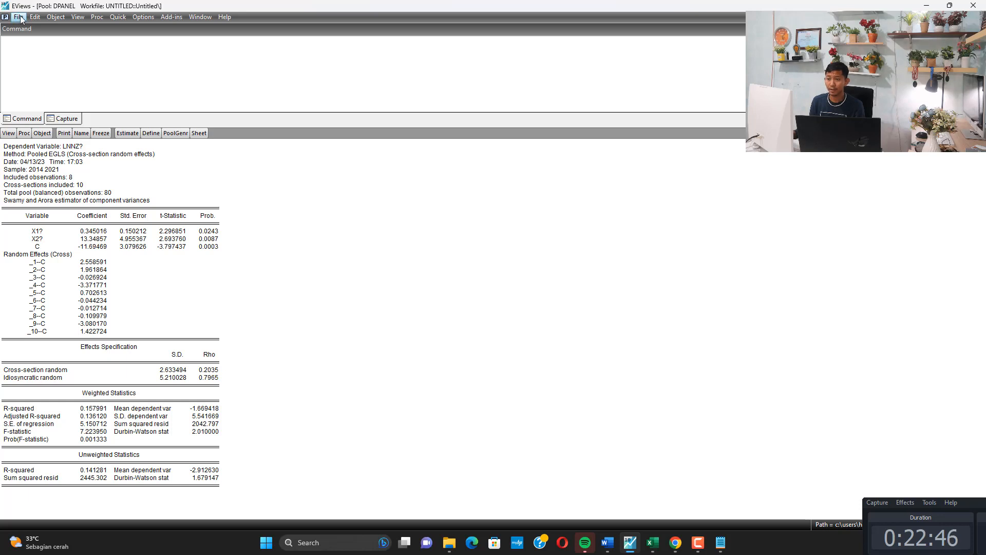
Step: Run the Correlated Random Effects - Hausman Test on the lnnz? model and check the Cross-section random probability
click(8, 133)
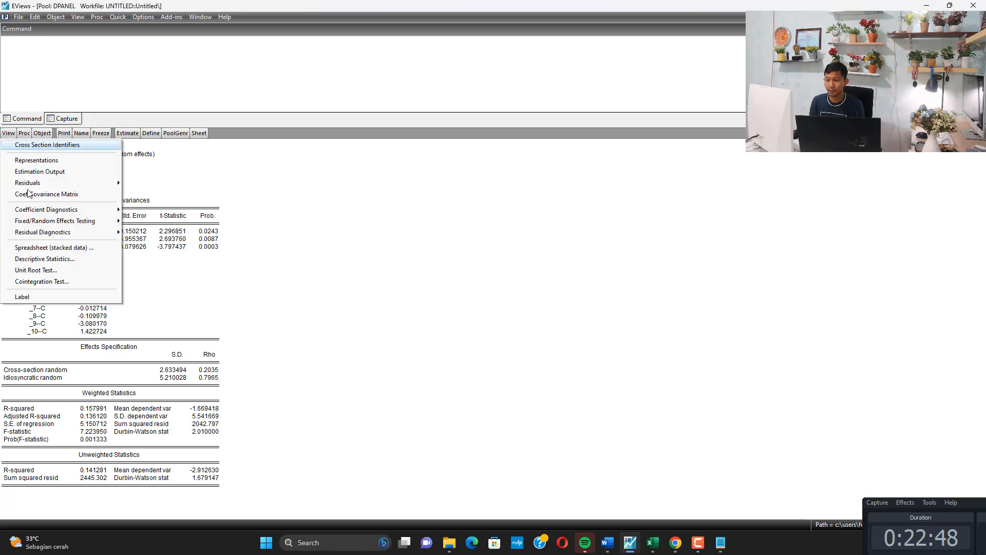
mouse_move(93, 221)
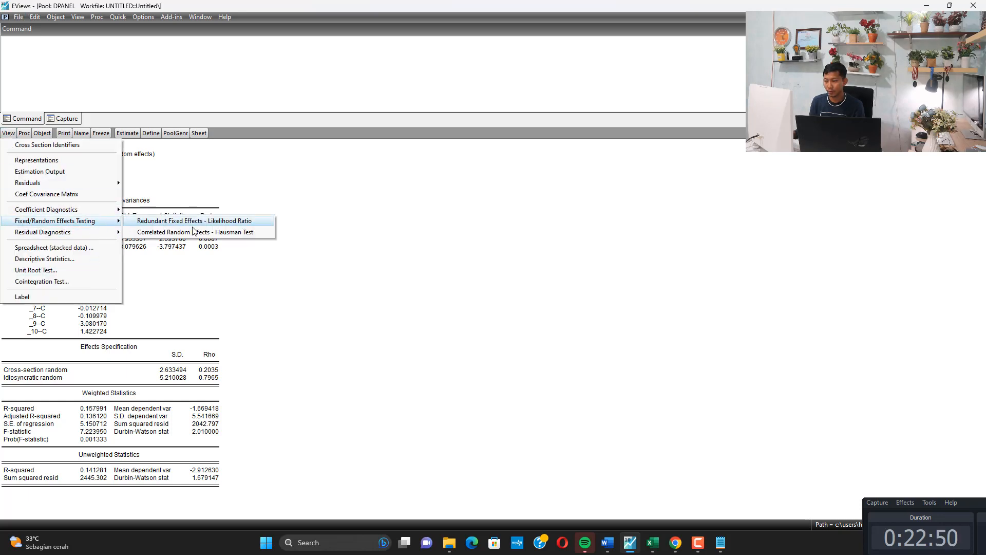
click(193, 232)
click(211, 195)
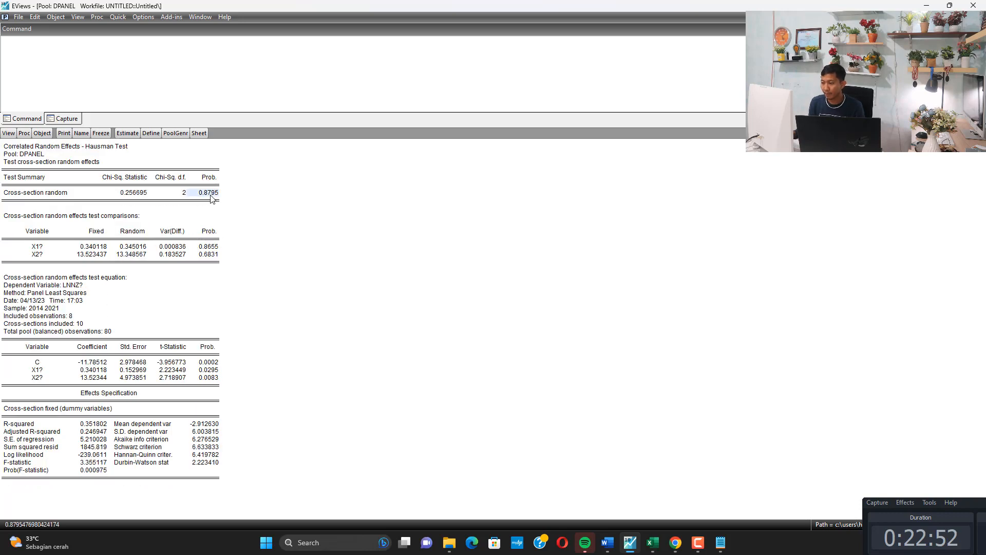
Step: Switch to Excel and fill the Uji Hausman Probability cell for X1 dan X2 terhadap Z with orange
click(652, 542)
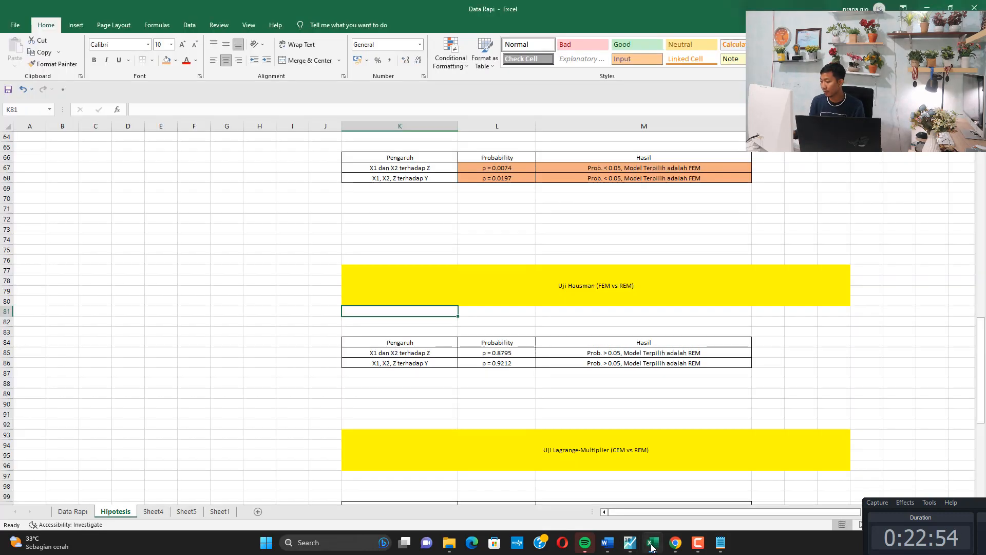
click(167, 62)
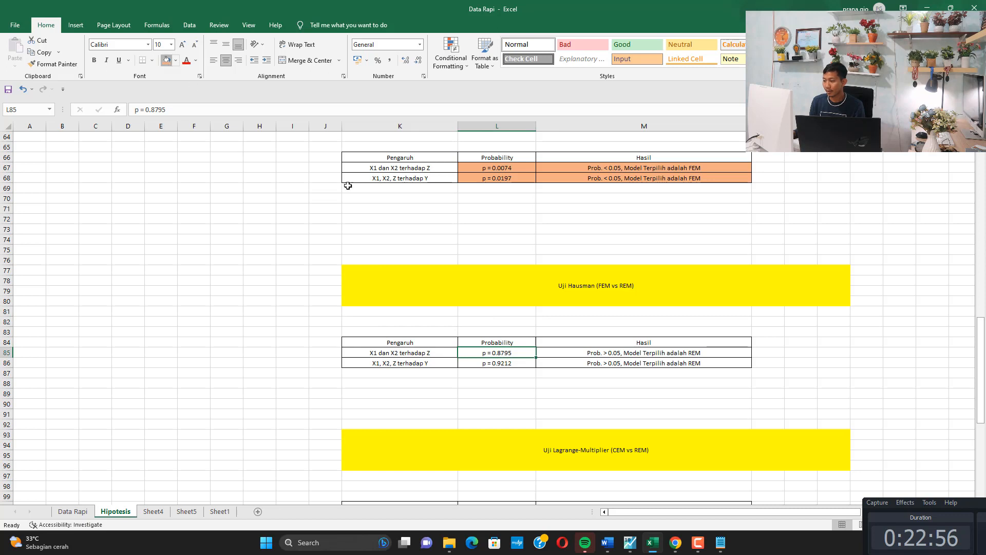
click(608, 355)
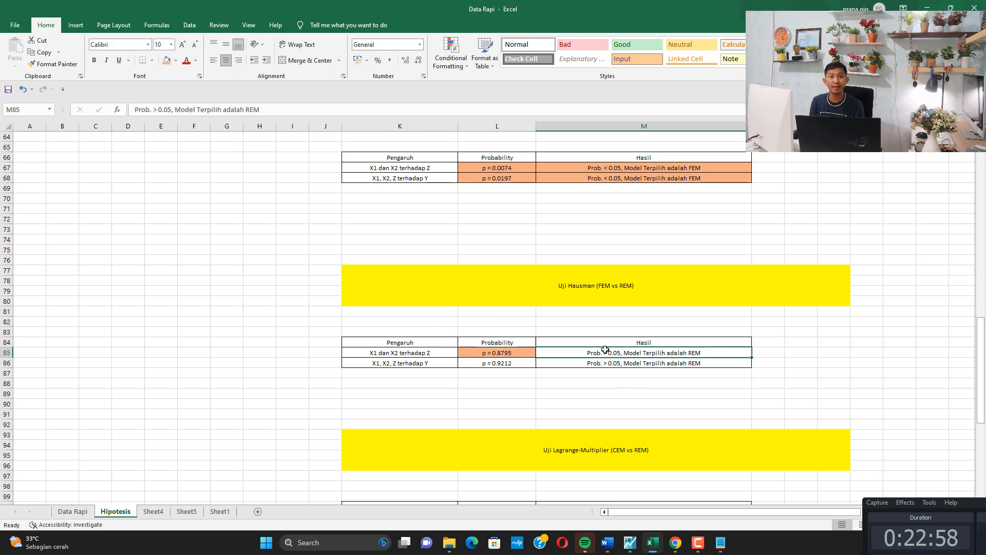
Step: Compare with the Lagrange-Multiplier and Chow sections, and fill the Uji Hausman Hasil cell for X1 dan X2 terhadap Z with orange
scroll(601, 349, down, 5)
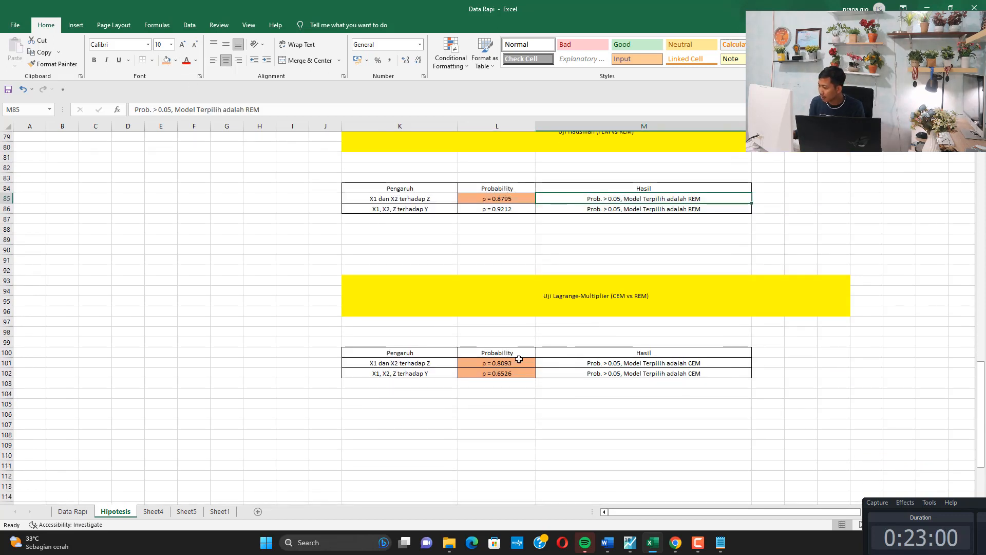
click(518, 361)
scroll(478, 324, up, 6)
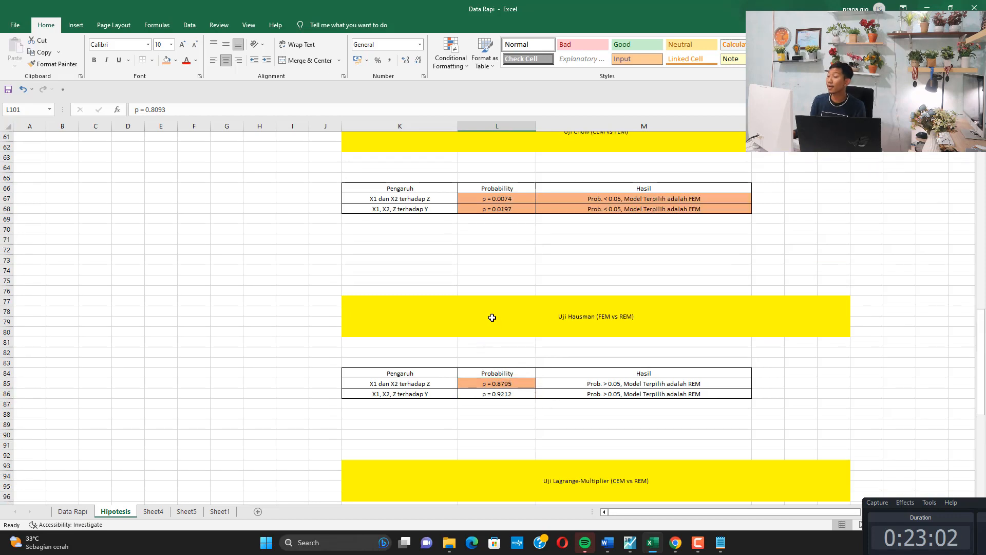
scroll(492, 317, up, 3)
click(578, 225)
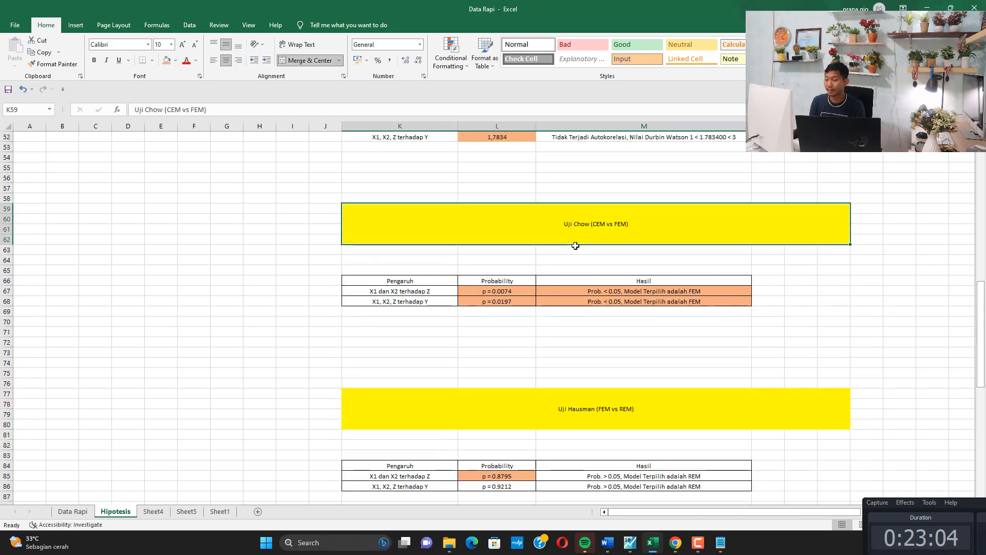
scroll(574, 256, down, 5)
drag(500, 322, 551, 318)
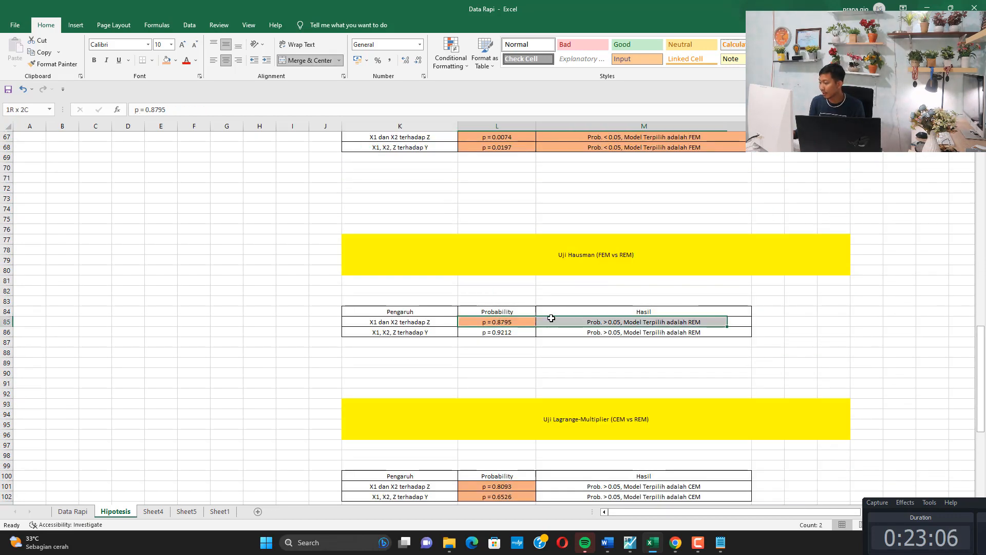
click(168, 61)
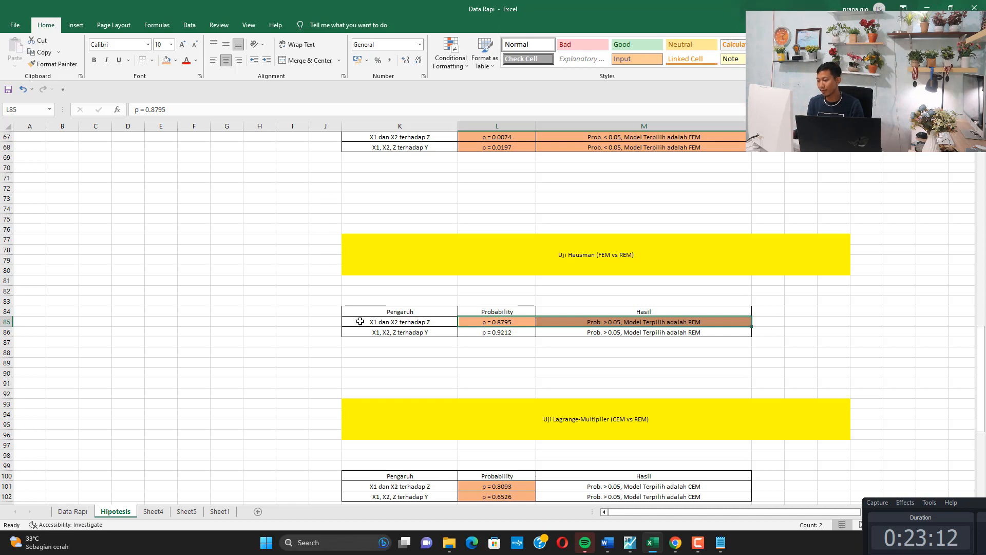
Step: Switch to EViews, set the pool's dependent variable to lnny?, and try to estimate it with lnzz? added to the regressors
click(499, 333)
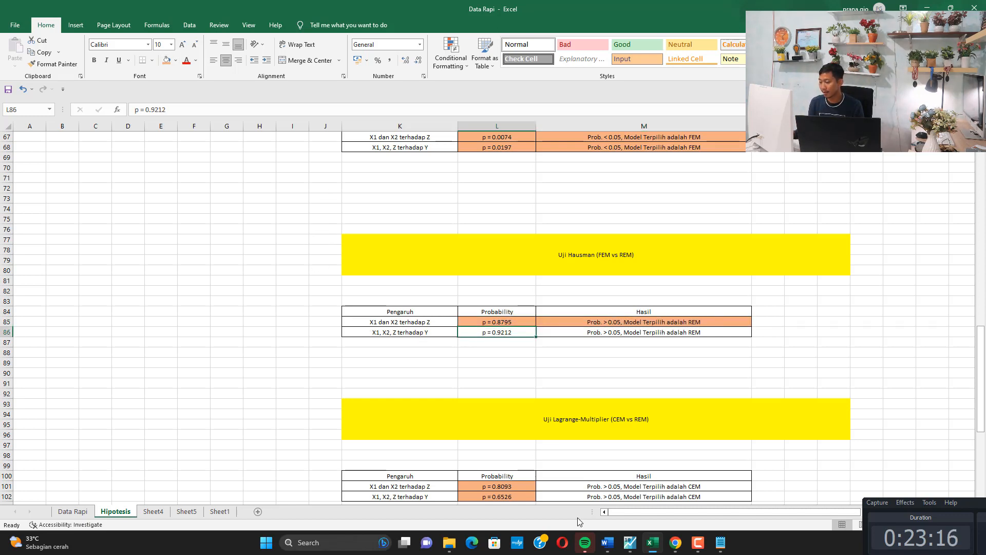
click(630, 543)
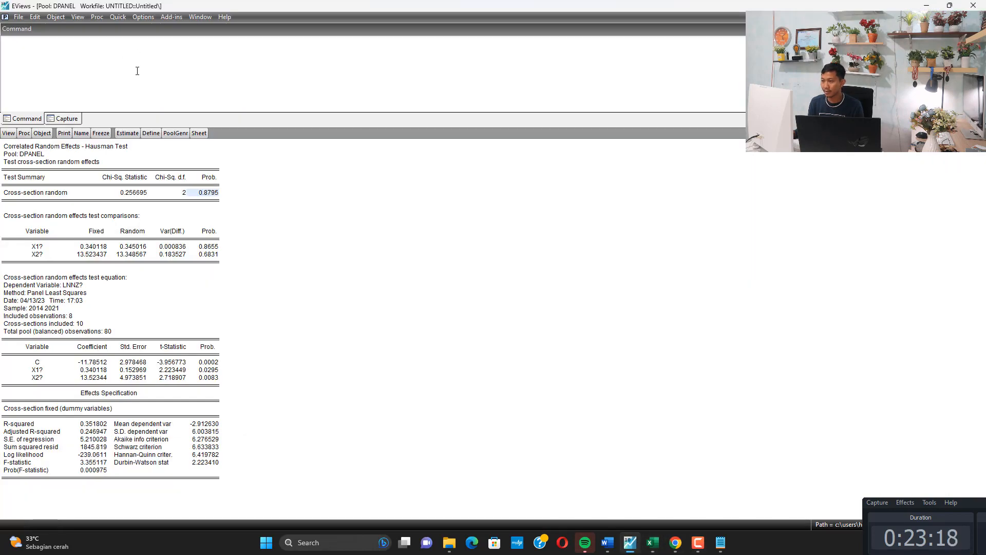
click(127, 133)
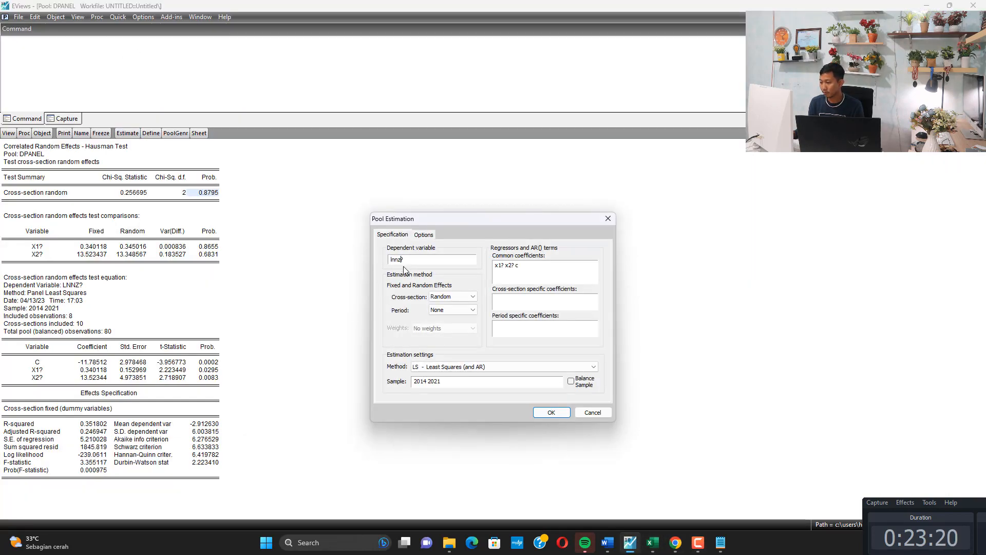
text(y)
click(515, 266)
text(lnz )
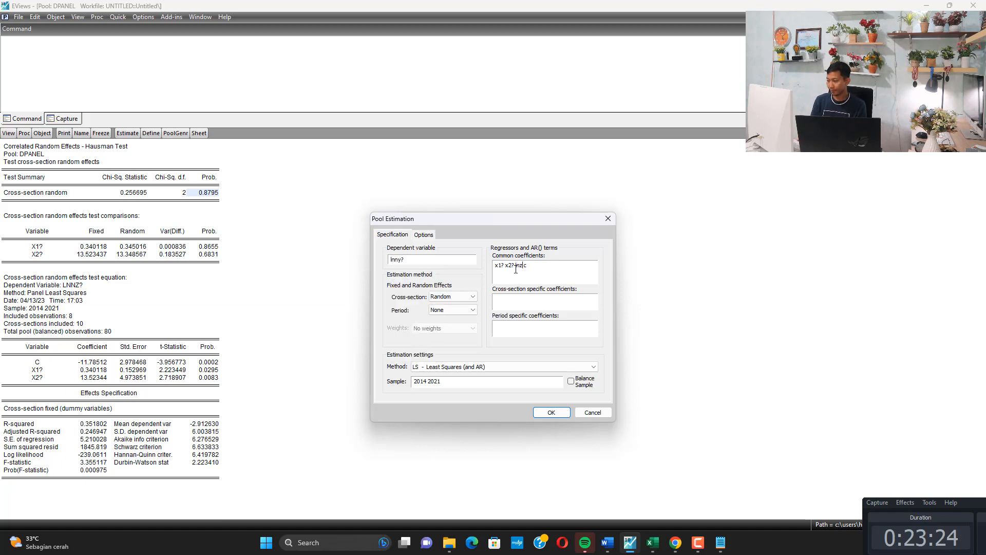
text(z?)
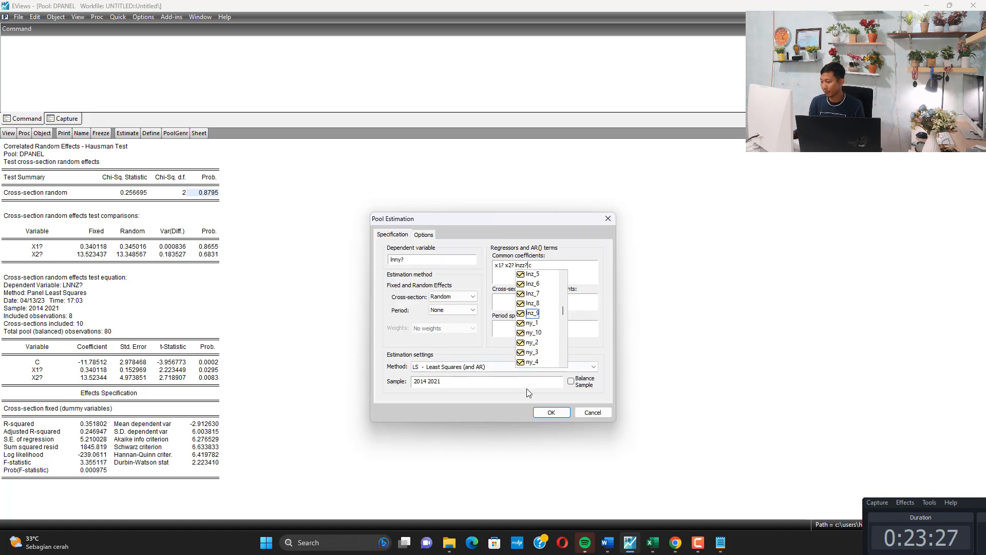
click(544, 410)
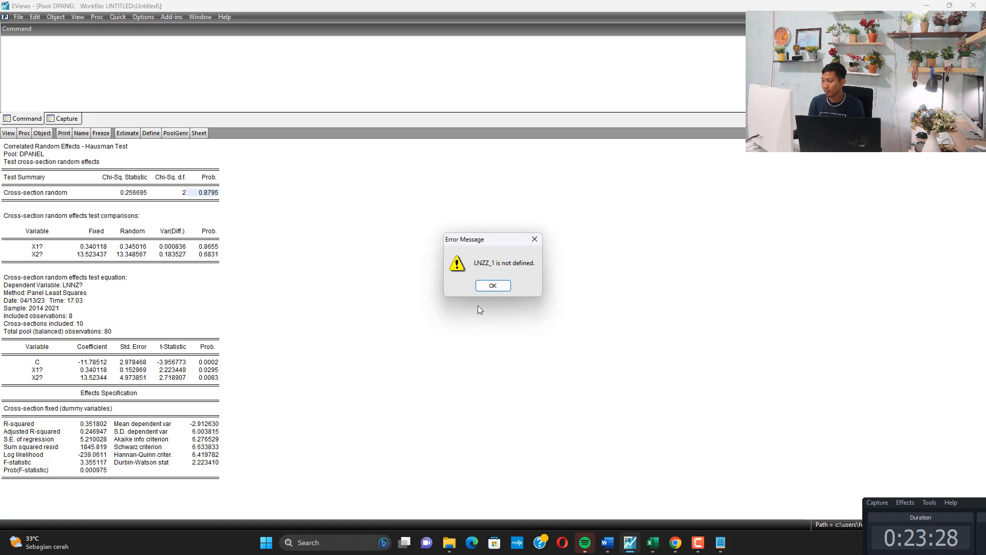
click(498, 283)
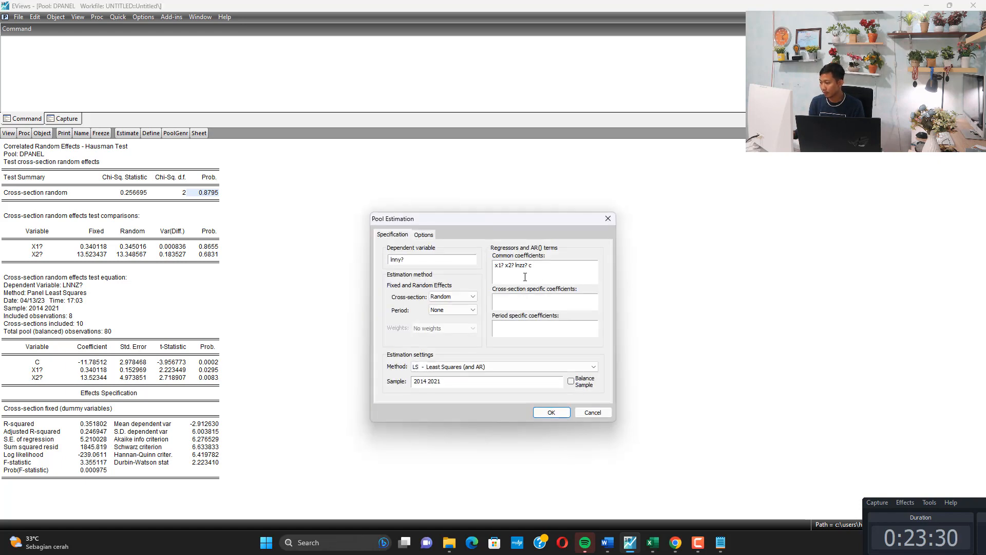
Step: Correct the added regressor to lnnz? and estimate the lnny? pool model with random cross-section effects
click(522, 275)
key(BackSpace)
text(n)
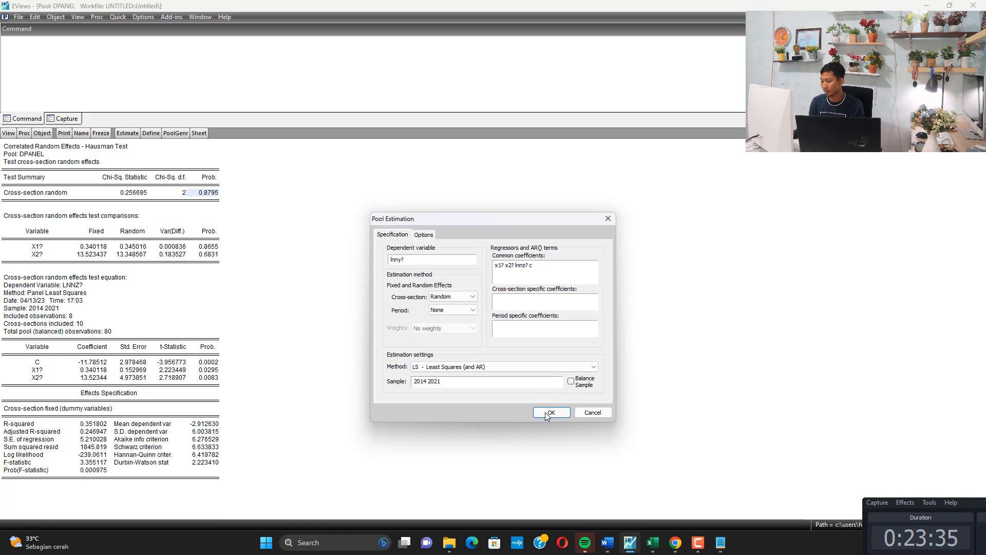
click(550, 412)
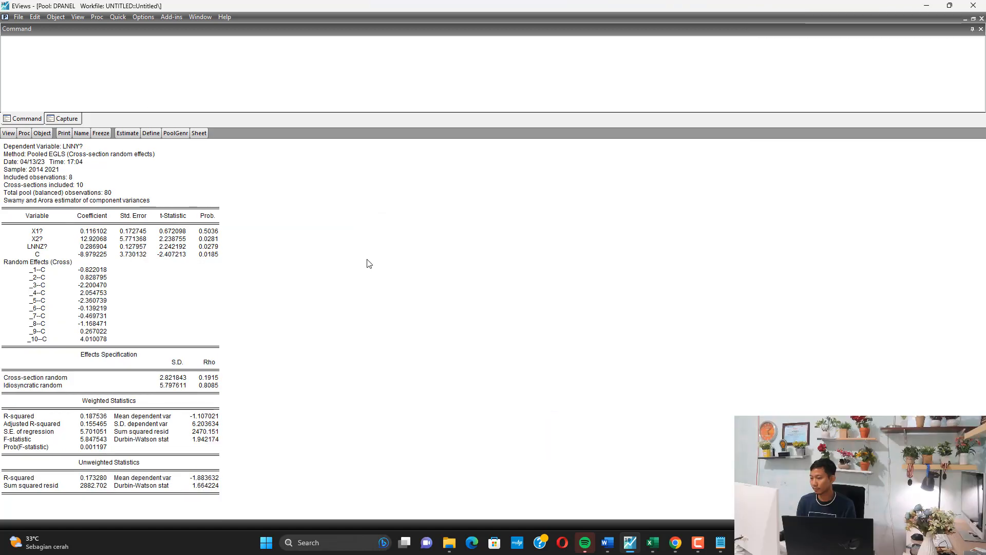
Step: Run the correlated random effects Hausman test on the lnny? pool model and select its cross-section random probability
click(3, 135)
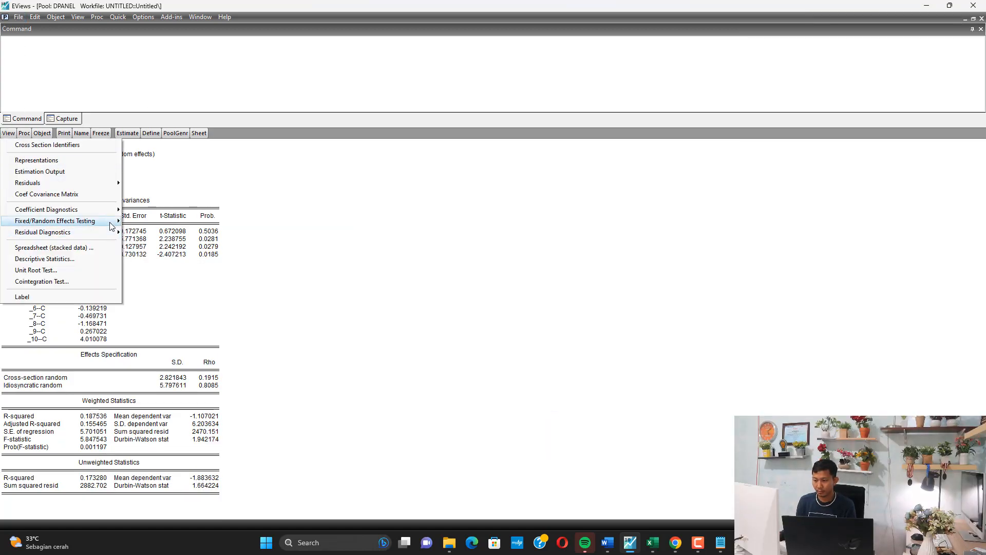
mouse_move(110, 221)
click(197, 233)
click(208, 192)
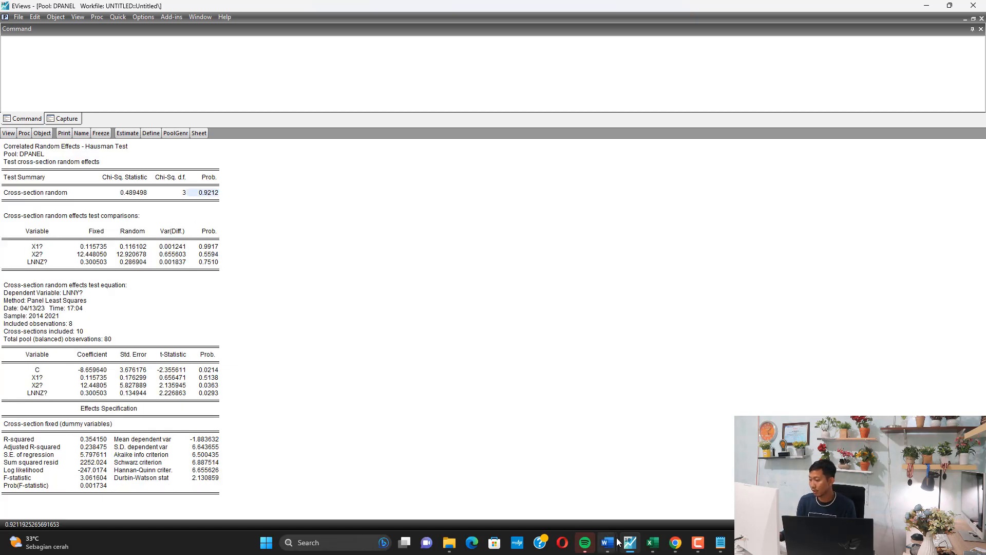
Step: Switch to Excel and fill the Uji Hausman Probability and Hasil cells for X1, X2, Z terhadap Y with orange
click(652, 543)
drag(512, 335, 583, 340)
click(167, 61)
click(413, 324)
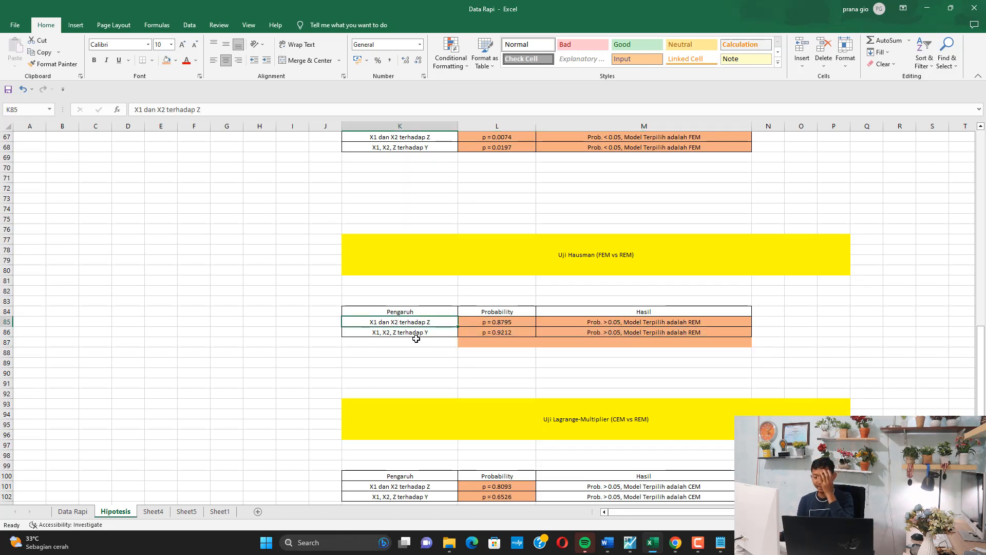
Step: Switch to Notepad and add the notes MODEL REM, X1 DAN X2 TERHADAP Z, MODEL REM and X1, X2, Z TERHADAP Y, MODEL REM
click(727, 551)
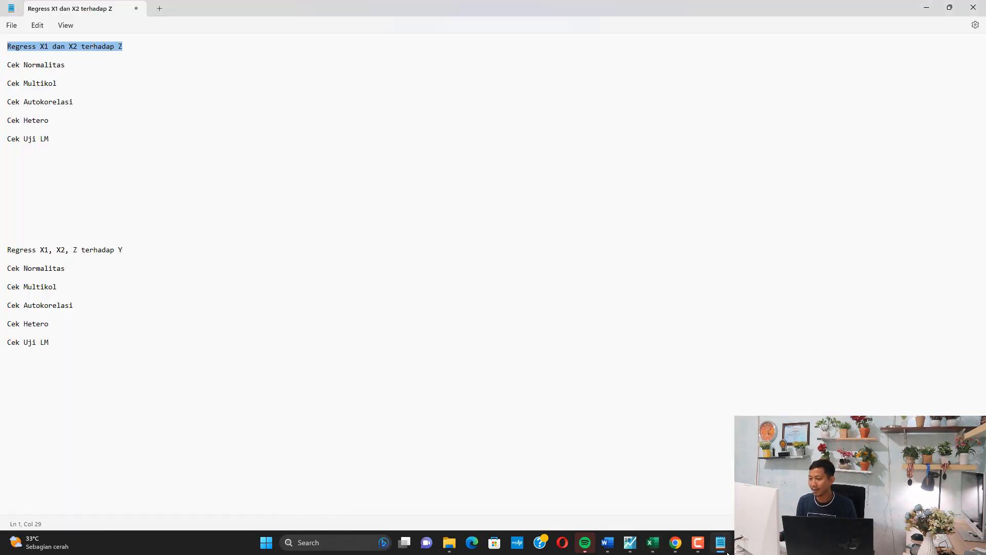
click(181, 374)
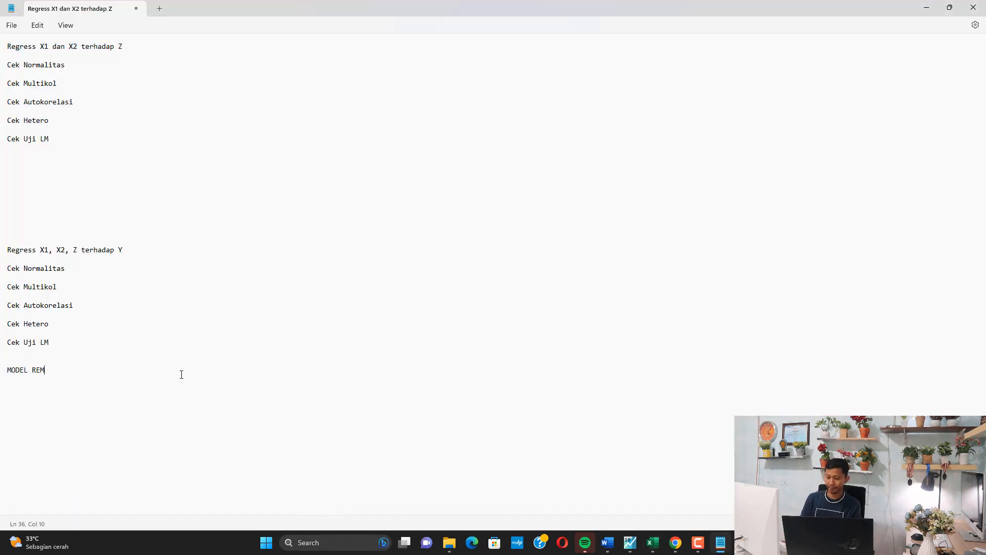
text(1 DAN X2 TERHADAP Z, MODEL REM)
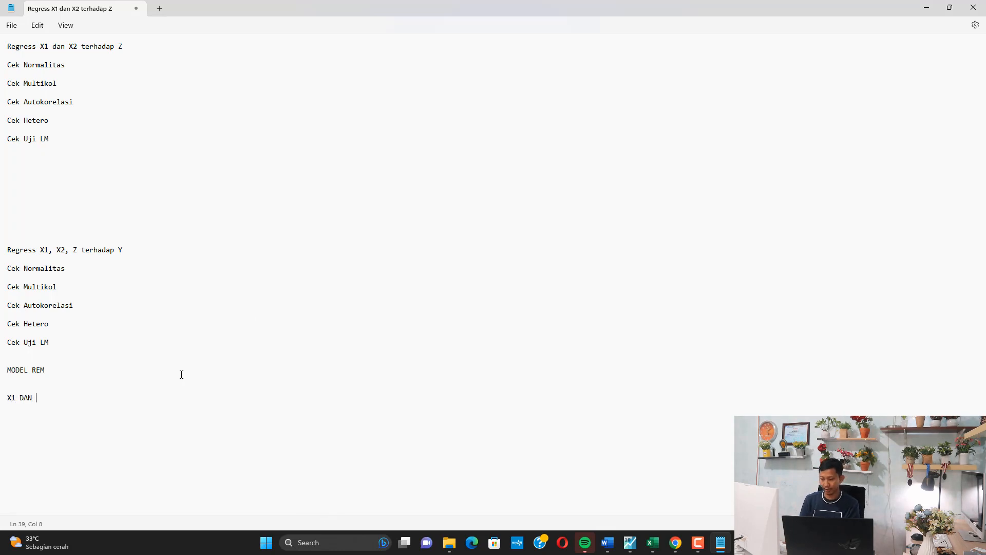
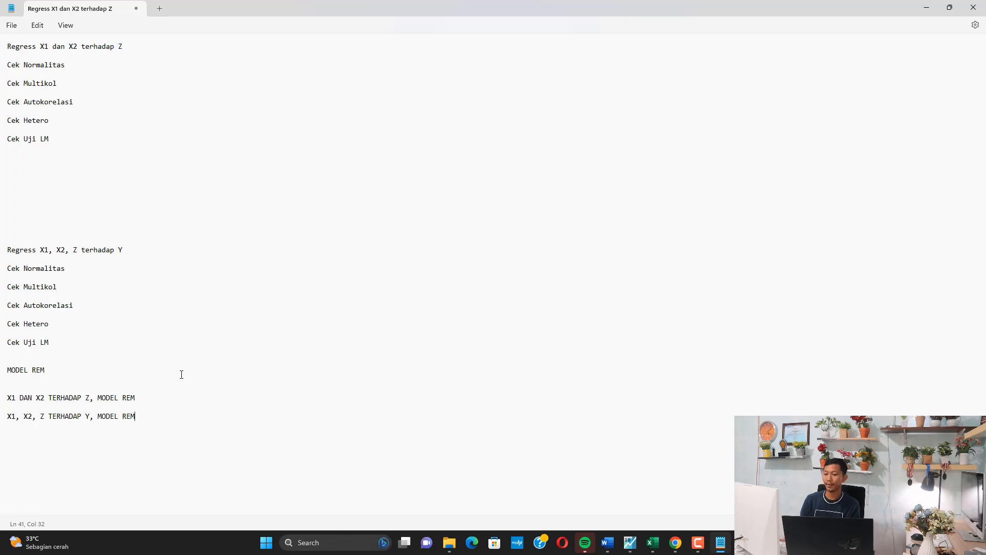
Step: Switch to Word's Document1 and add the headings X1 DAN X2 TERHADAP Z (REM) and X1, X2, Z TERHADAP Y (REM) on a new page
click(608, 546)
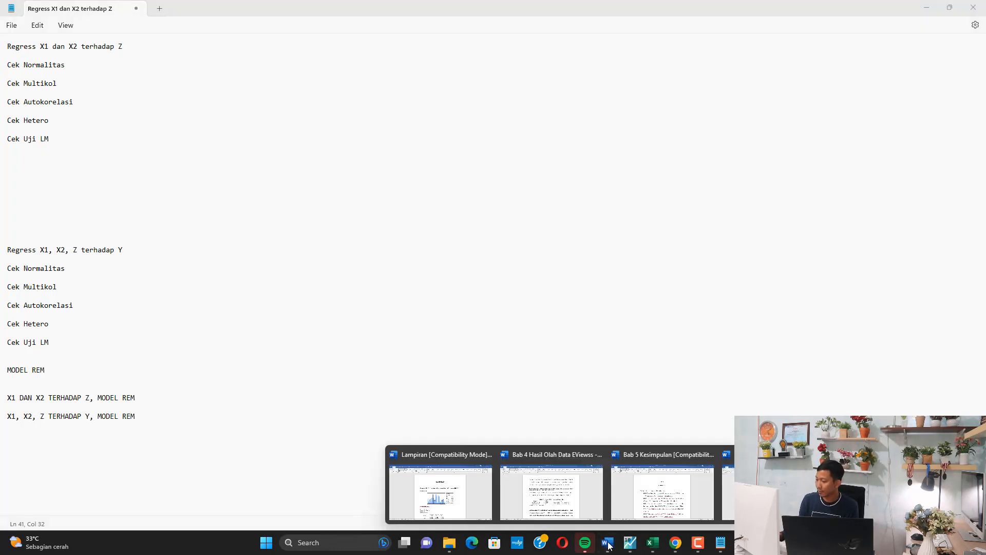
click(760, 492)
scroll(434, 387, down, 5)
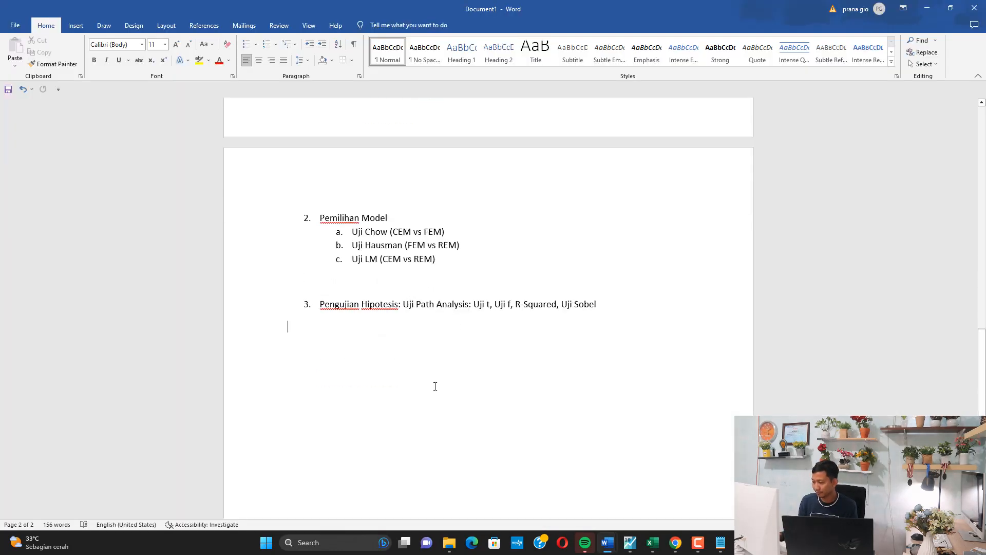
key(ctrl+Return)
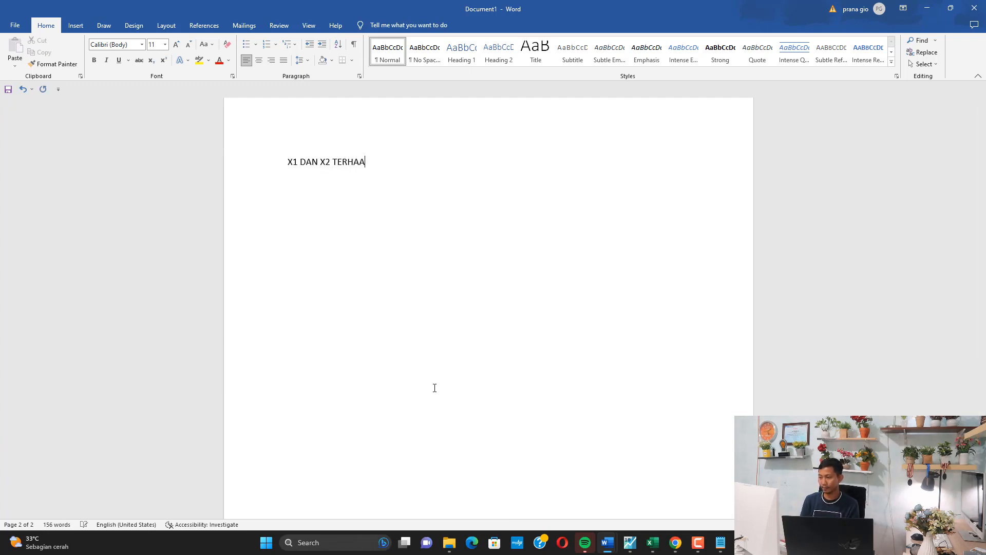
text(X1 DAN X2 TERHADAP Z (REM)
text(RHADAP)
text( Y 9)
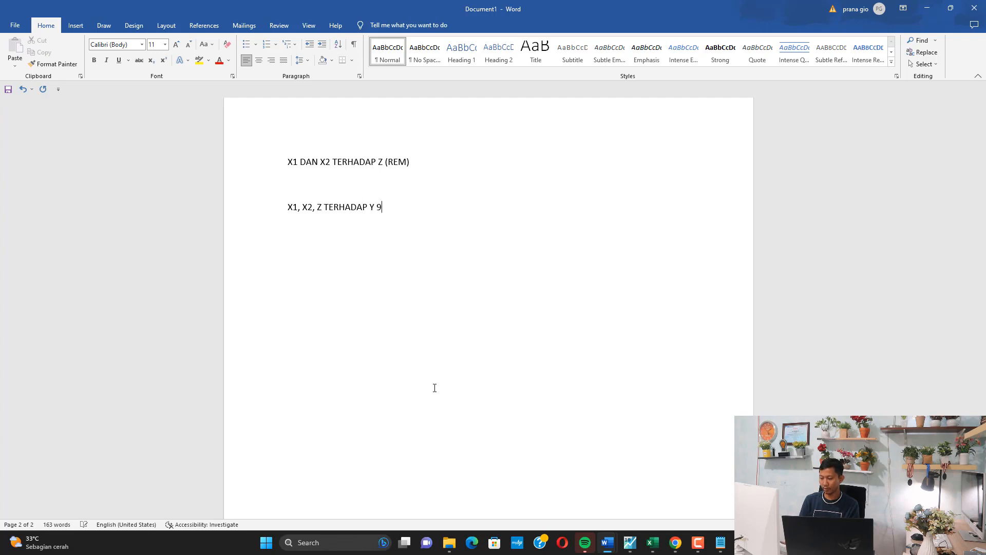
text(REM)
key(BackSpace)
key(BackSpace)
key(BackSpace)
Step: Switch to EViews, re-estimate the lnny? pool model with random cross-section effects, and copy the whole output with numbers as displayed
click(629, 542)
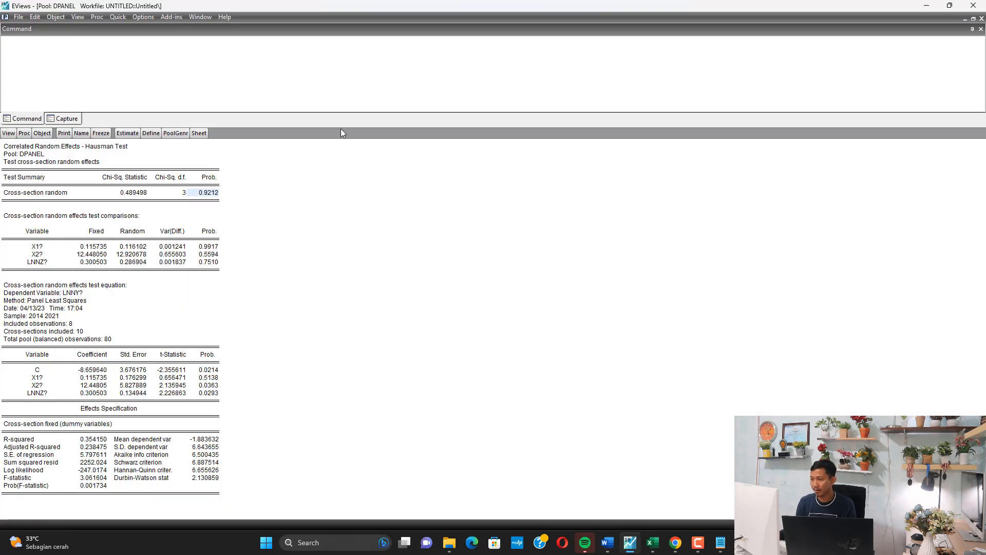
click(134, 135)
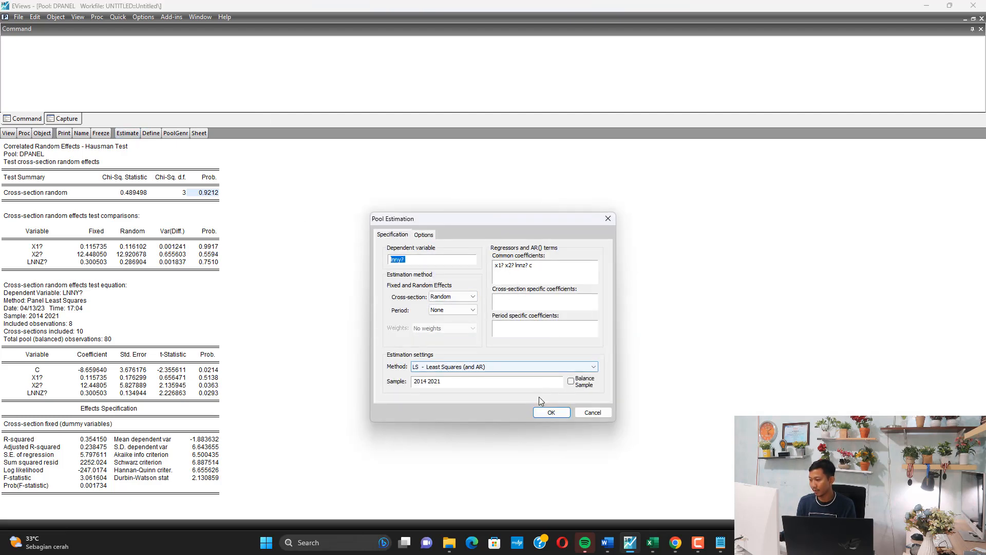
click(550, 412)
key(ctrl+a)
key(ctrl+c)
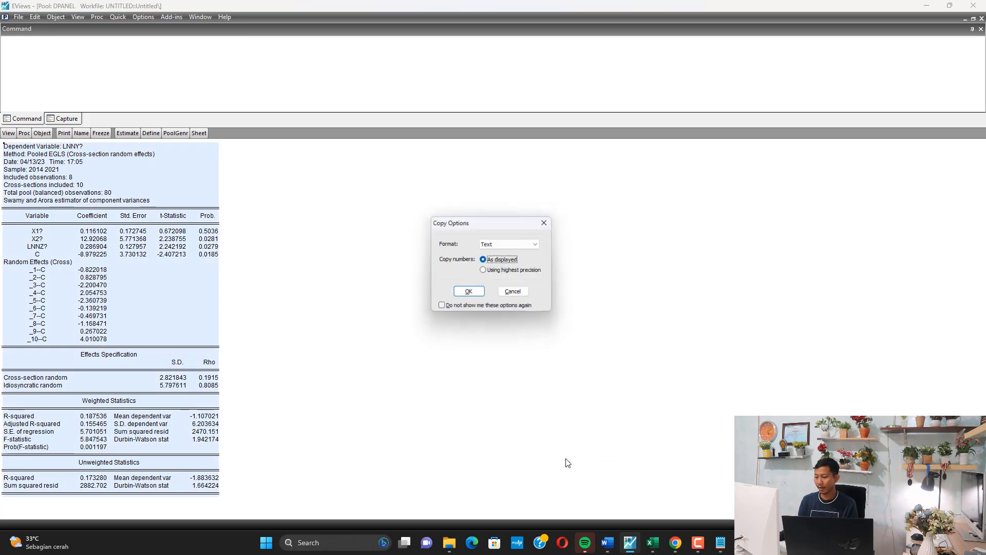
click(467, 293)
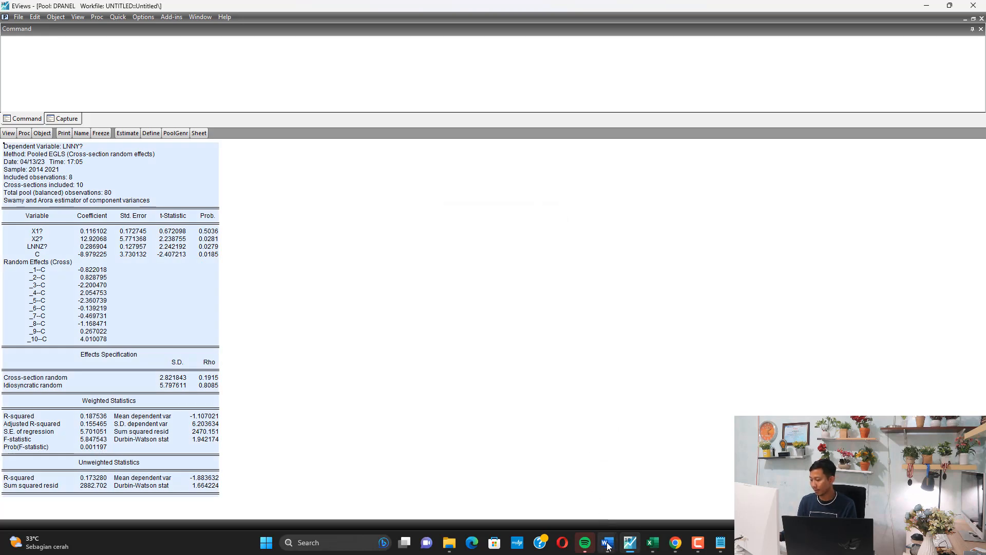
Step: Switch to Word's Document1 and paste the lnny? output below the X1, X2, Z TERHADAP Y (REM) heading
mouse_move(608, 542)
click(662, 488)
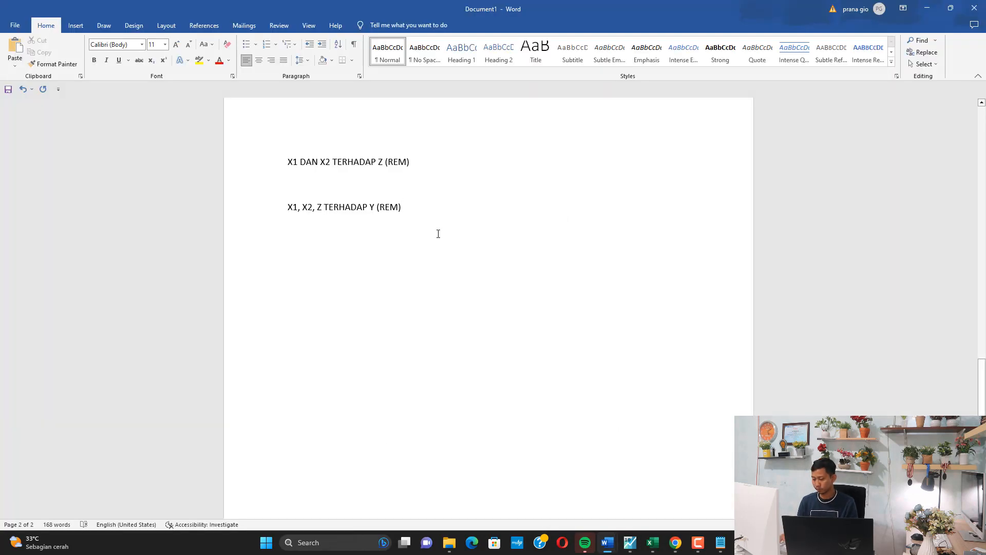
key(ctrl+v)
scroll(438, 234, up, 10)
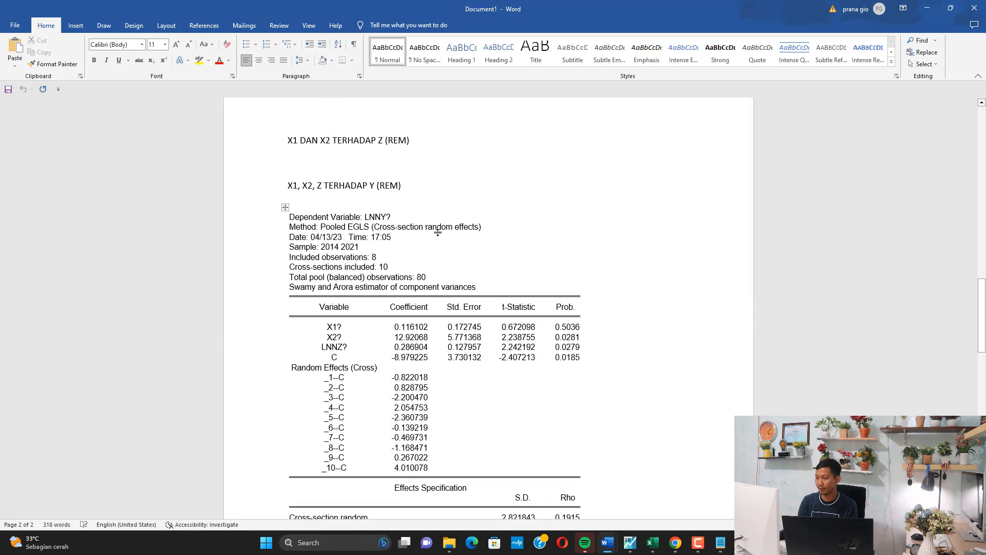
Step: Highlight both REM headings in yellow, place the cursor between them, and dismiss the save prompt without saving
scroll(375, 204, up, 1)
drag(408, 248, 286, 247)
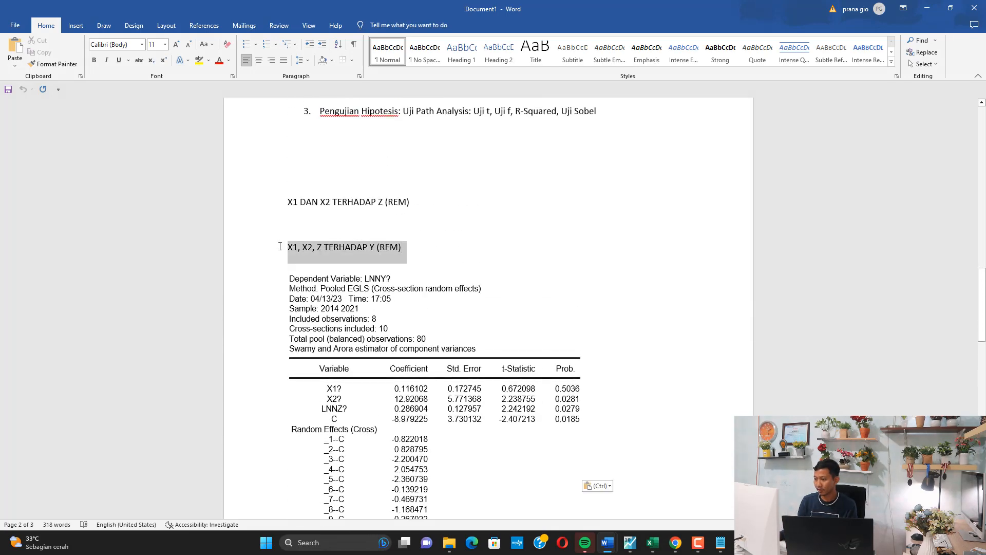
click(200, 60)
drag(409, 201, 286, 200)
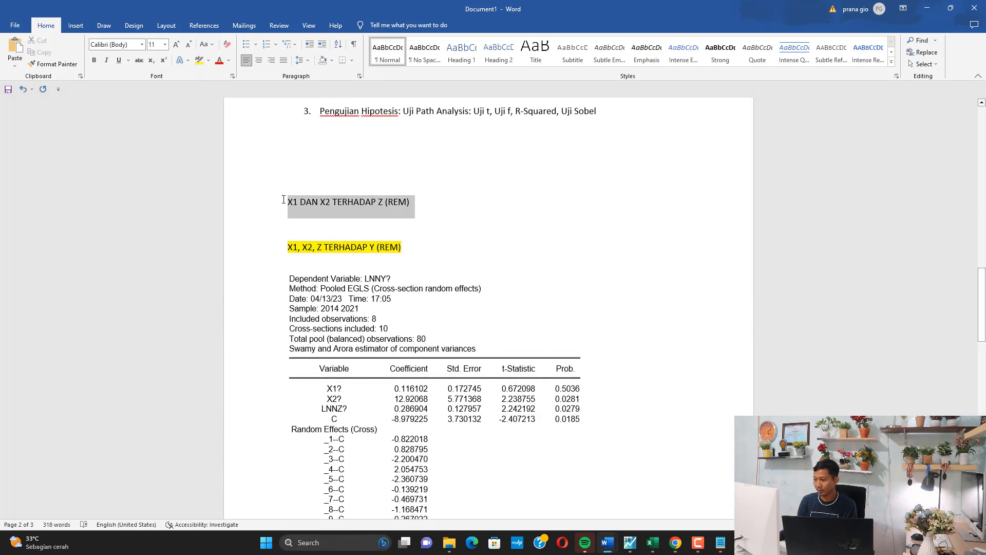
click(200, 61)
click(353, 241)
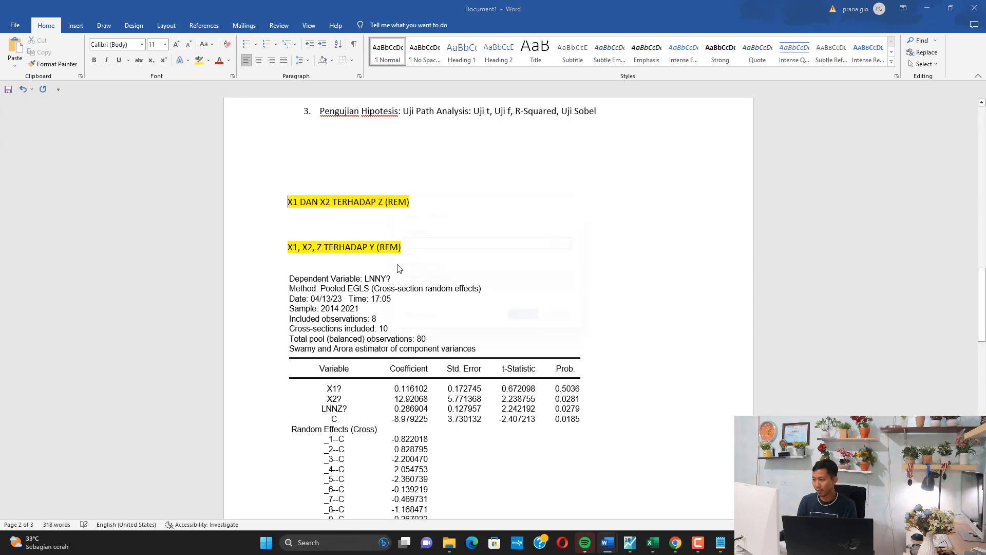
key(ctrl+s)
click(574, 327)
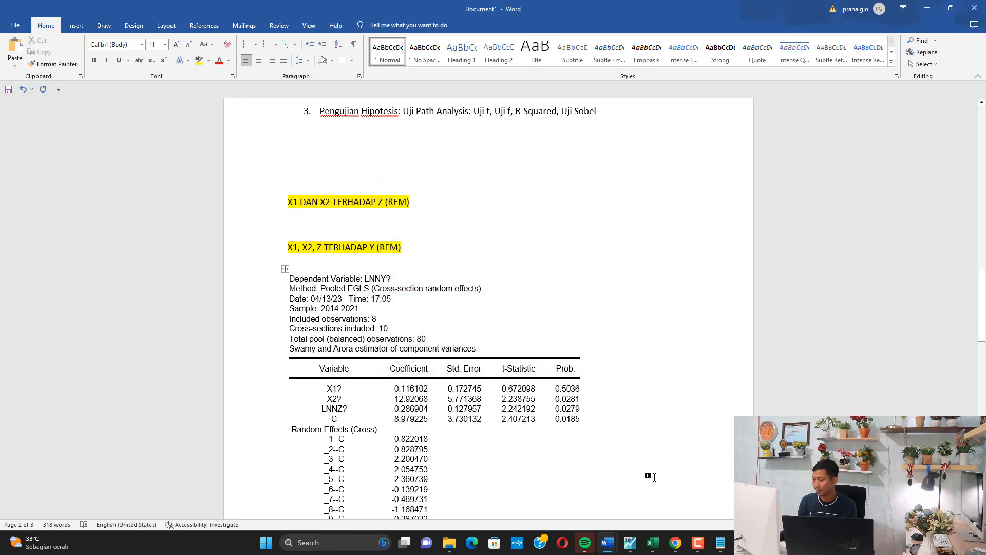
Step: Switch to EViews and estimate the pool model for lnnz? on x1? x2? c with random cross-section effects
click(630, 542)
click(127, 133)
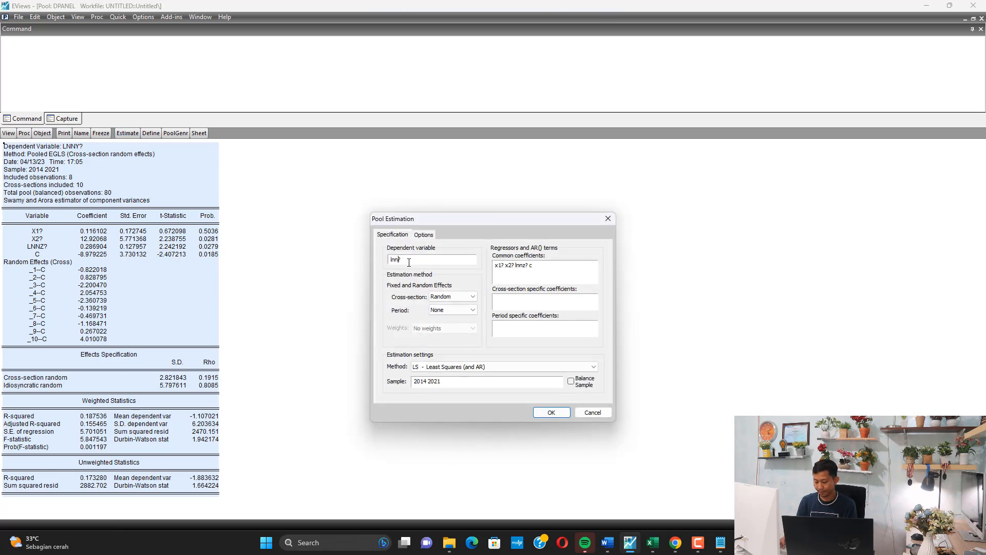
key(BackSpace)
text(z)
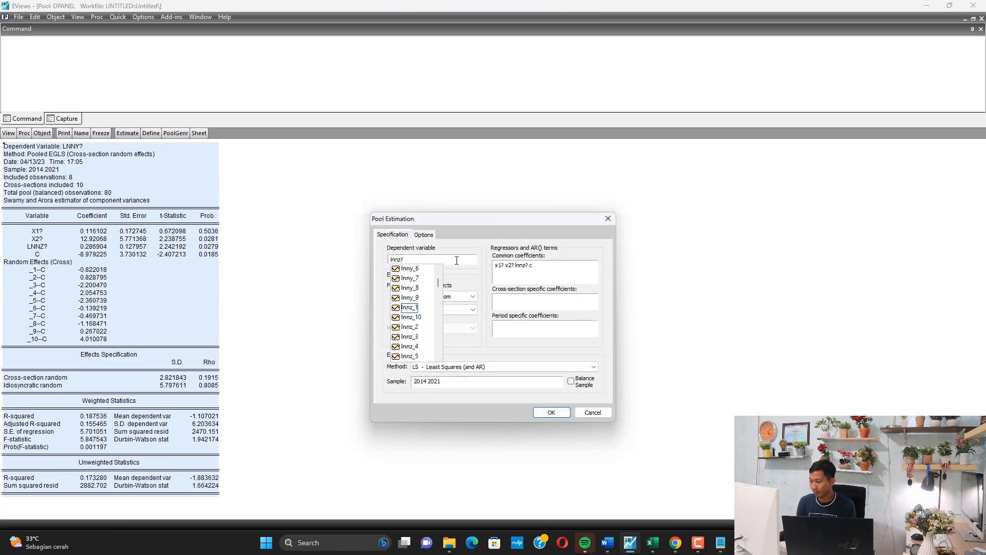
click(529, 267)
key(BackSpace)
key(BackSpace)
key(BackSpace)
key(BackSpace)
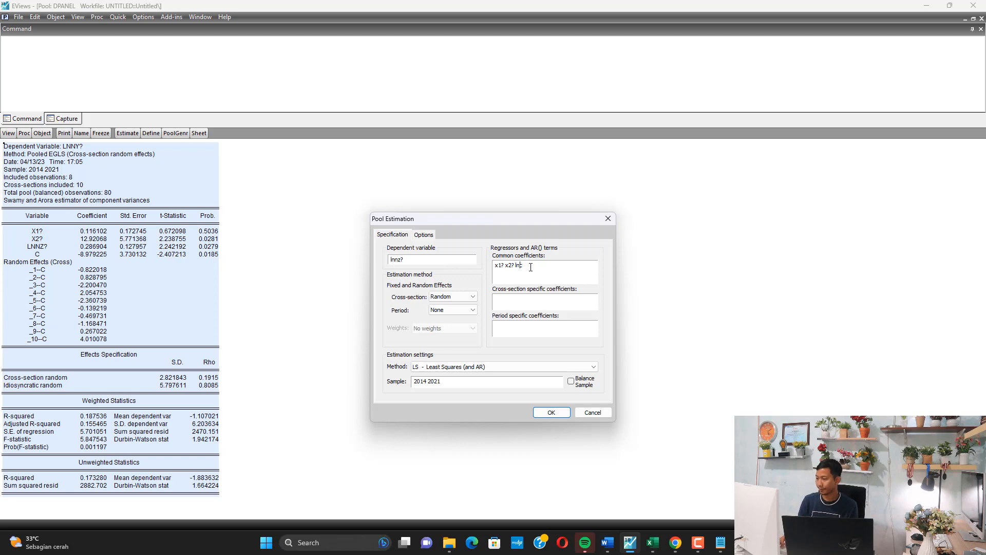
click(550, 412)
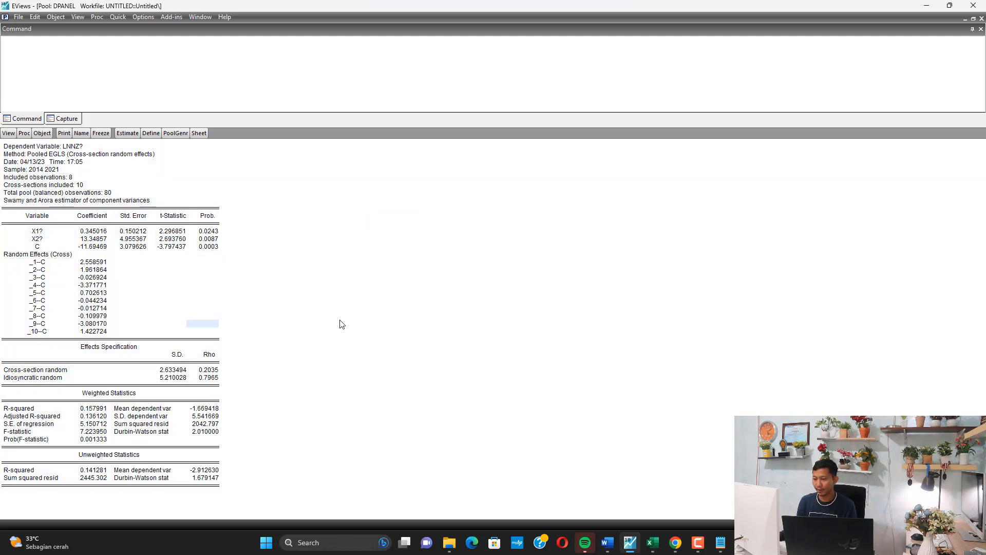
Step: Copy the whole lnnz? output as displayed and paste it in Word below the X1 DAN X2 TERHADAP Z (REM) heading
key(ctrl+a)
key(ctrl+c)
click(470, 294)
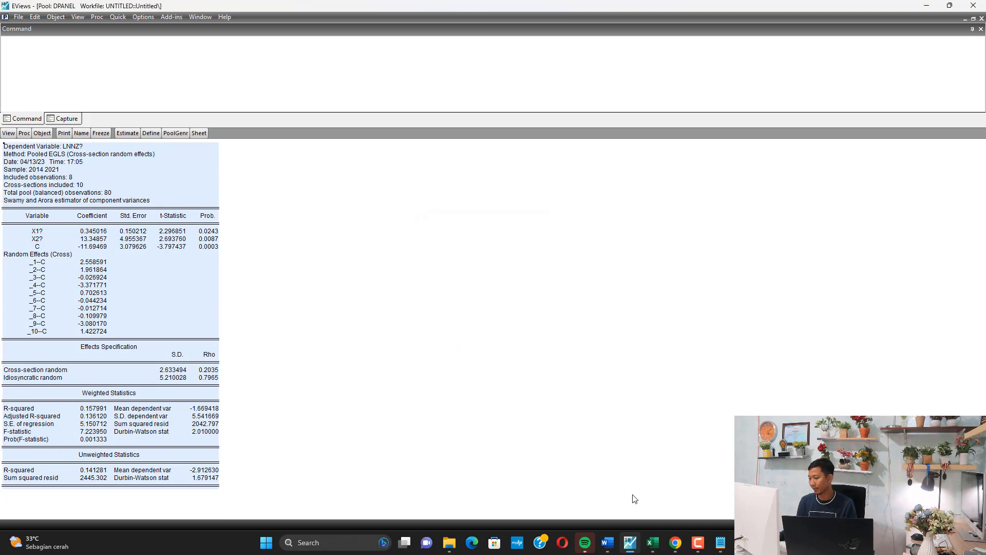
mouse_move(617, 548)
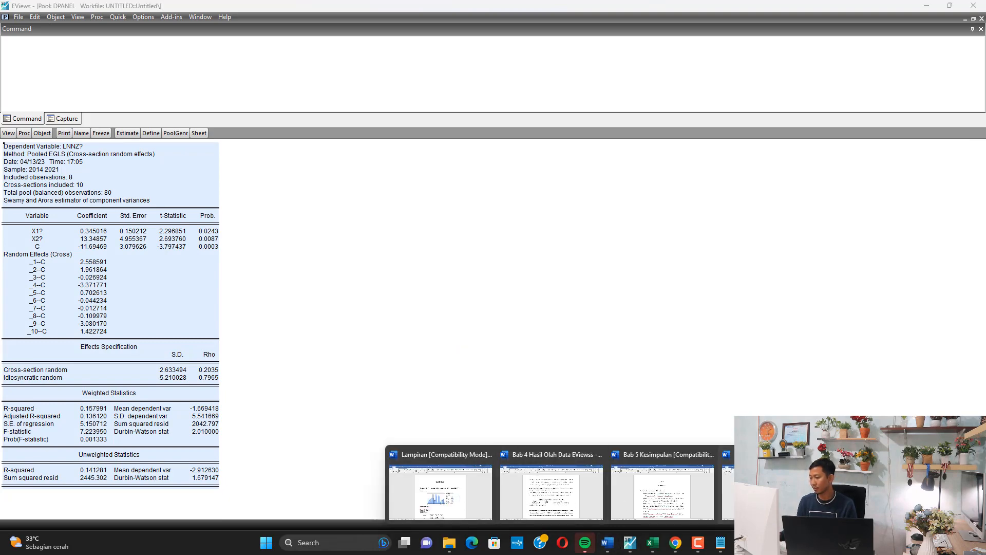
click(620, 501)
key(ctrl+v)
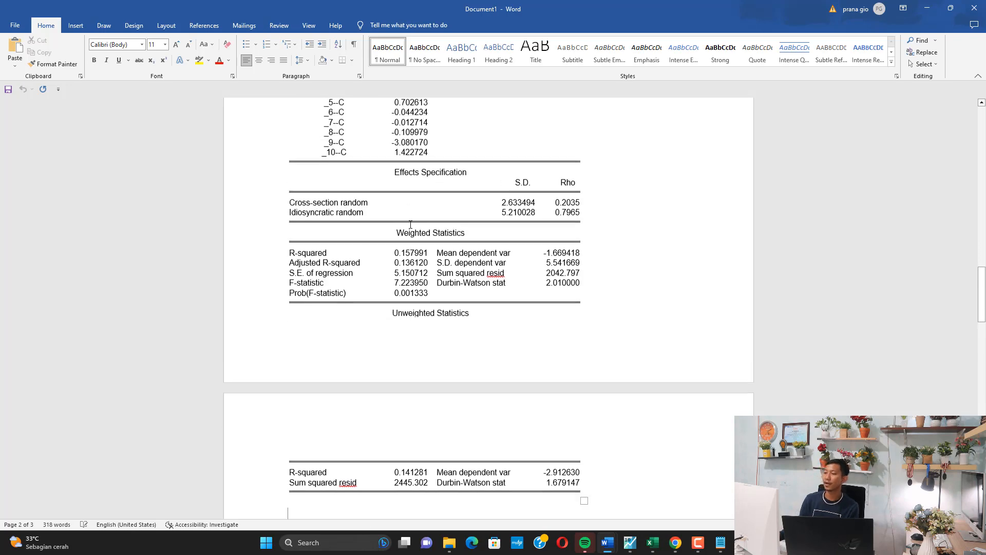
Step: Insert blank lines above the X1 DAN X2 TERHADAP Z (REM) heading so it starts on a new page with its output
scroll(419, 196, up, 6)
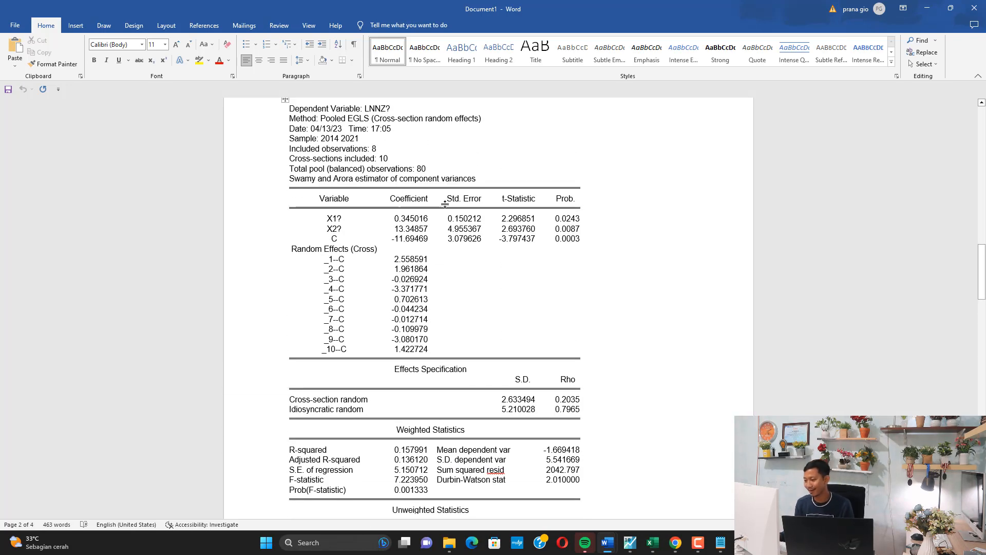
scroll(395, 135, up, 2)
scroll(403, 133, down, 3)
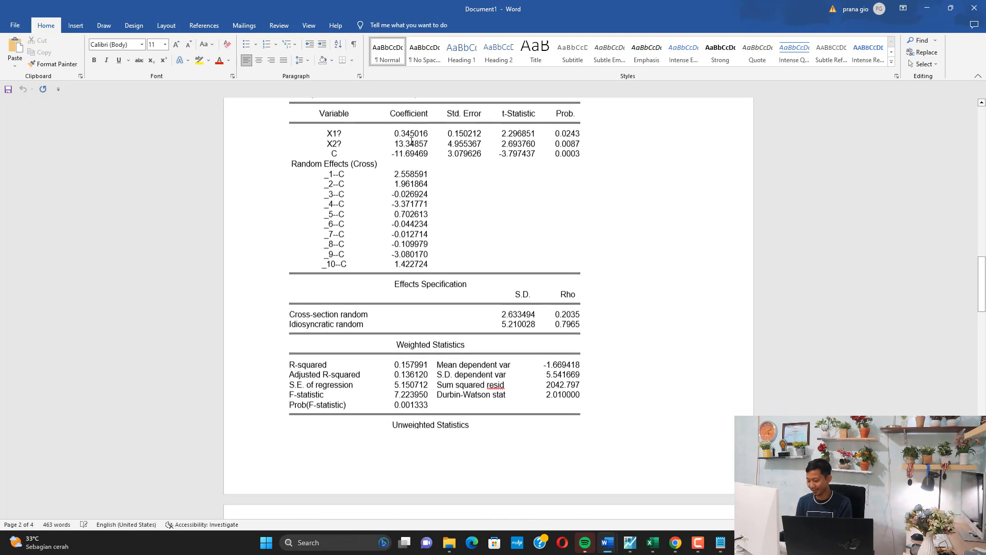
scroll(416, 149, up, 3)
key(Return)
key(Return)
key(Return)
key(Return)
key(Return)
key(Return)
key(Return)
key(Return)
key(Return)
key(Return)
key(Return)
key(Return)
key(Return)
key(Return)
key(Return)
key(Return)
key(Return)
key(Return)
key(Return)
key(Return)
scroll(414, 202, down, 3)
scroll(413, 202, down, 15)
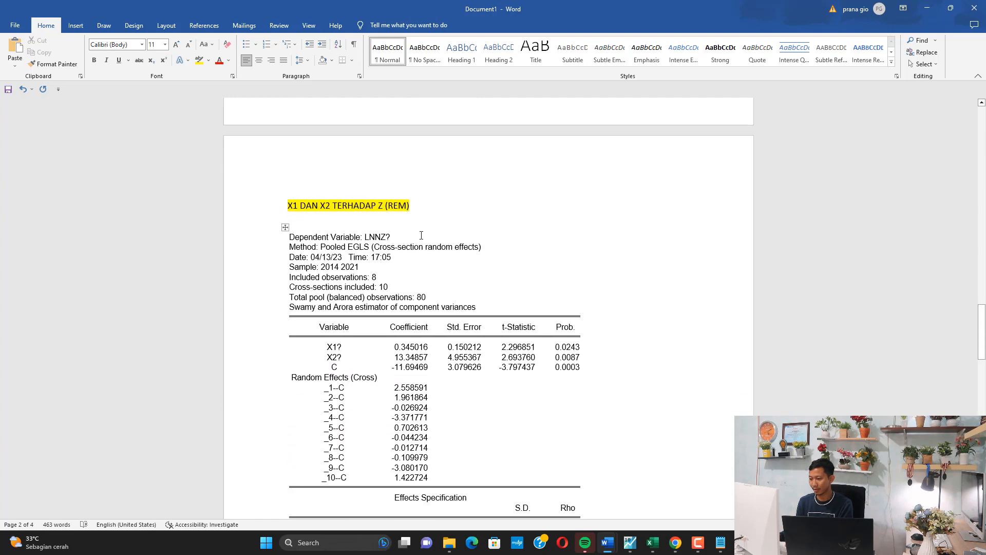
Step: Insert blank lines above the X1, X2, Z TERHADAP Y (REM) heading to push it and its output onto the next page
click(410, 241)
key(Return)
key(Return)
key(Return)
key(Return)
key(Return)
key(Return)
key(Return)
key(Return)
key(Return)
key(Return)
key(Return)
key(Return)
key(Return)
key(Return)
key(Return)
key(Return)
key(Return)
key(Return)
key(Return)
key(Return)
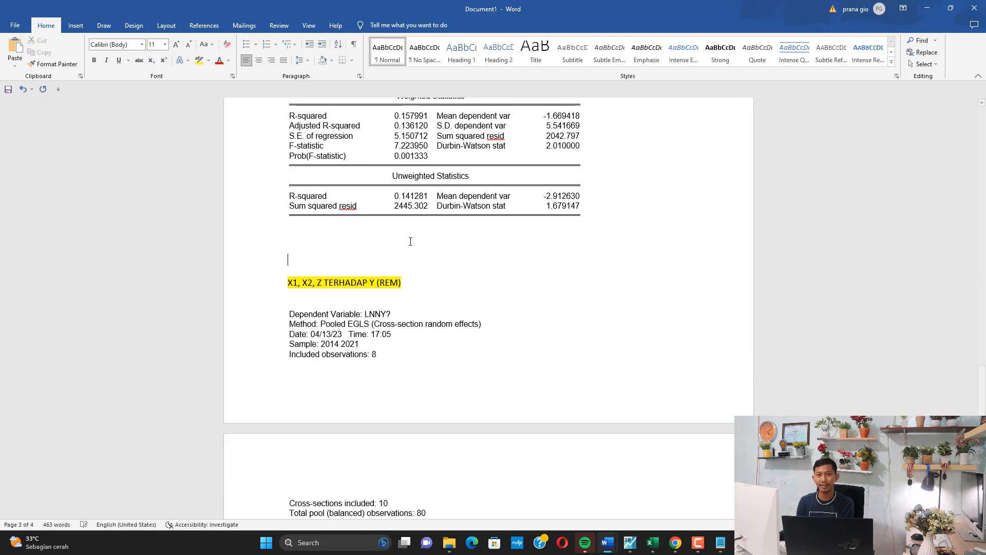
Step: Delete the surplus blank lines above the X1, X2, Z TERHADAP Y (REM) heading, moving it near the start of its page
scroll(392, 302, up, 3)
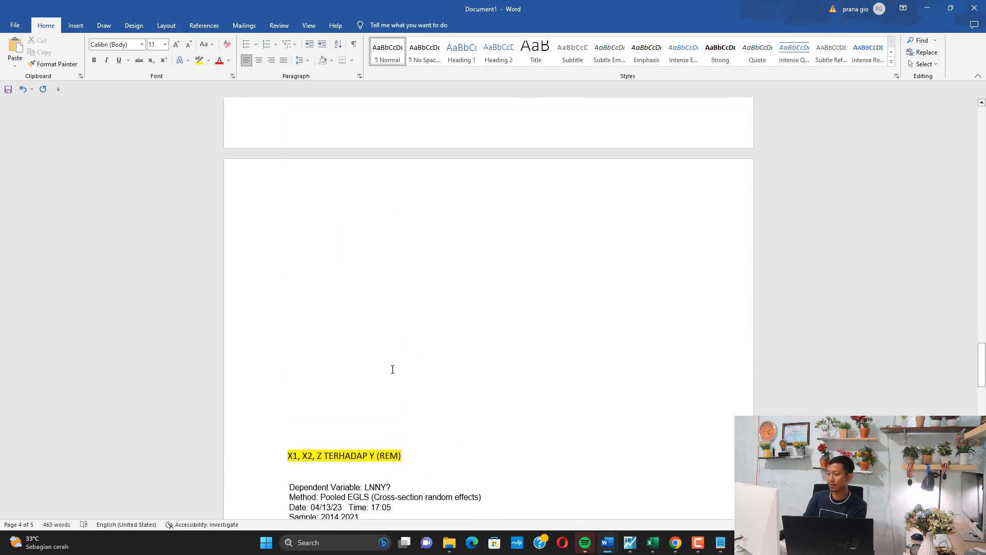
drag(392, 370, 438, 222)
key(Delete)
key(Delete)
key(Delete)
key(Delete)
key(Delete)
key(Delete)
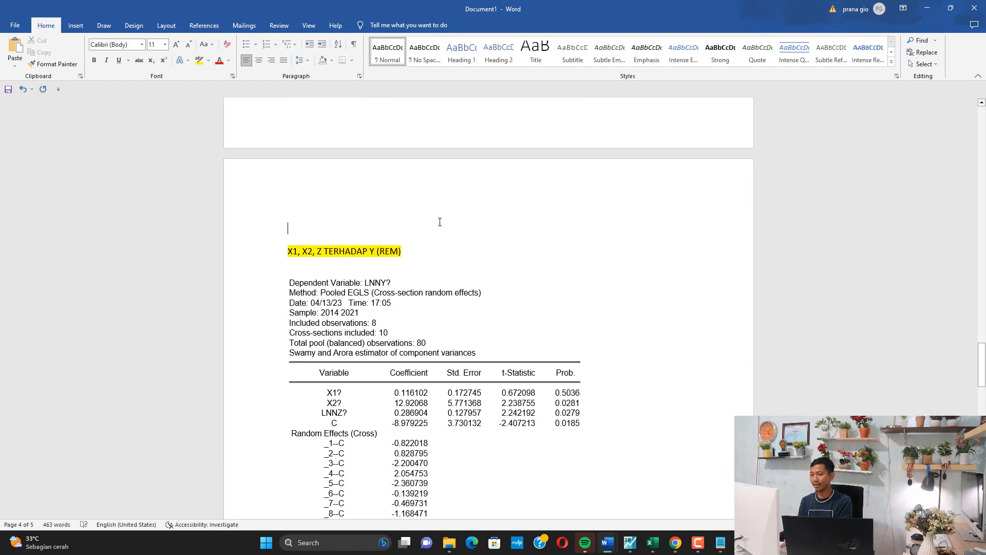
Step: Switch to Excel and shade the X1 -> Z, X2 -> Z and C rows of the Sheet4 path table light gold, including their merged statistics cells
click(652, 542)
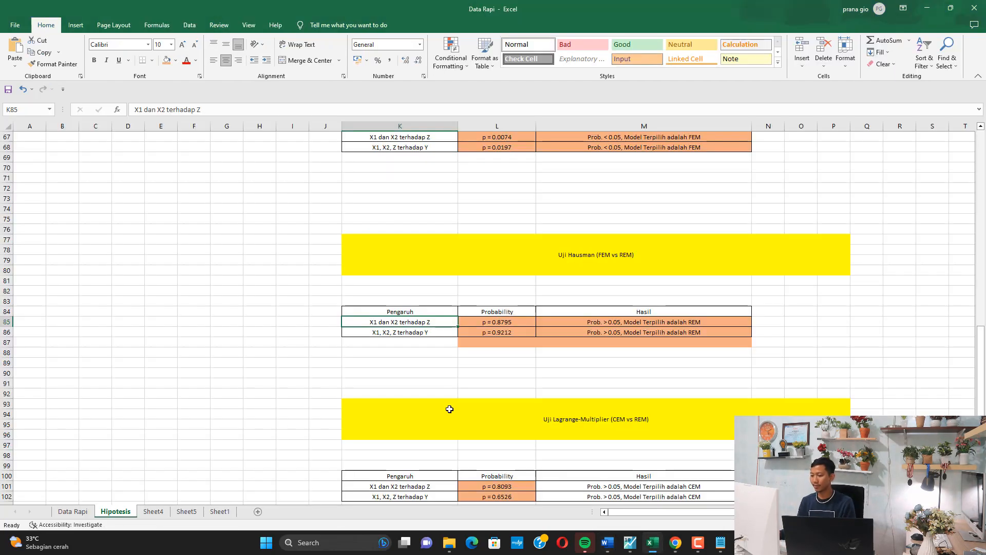
scroll(449, 409, up, 5)
click(156, 512)
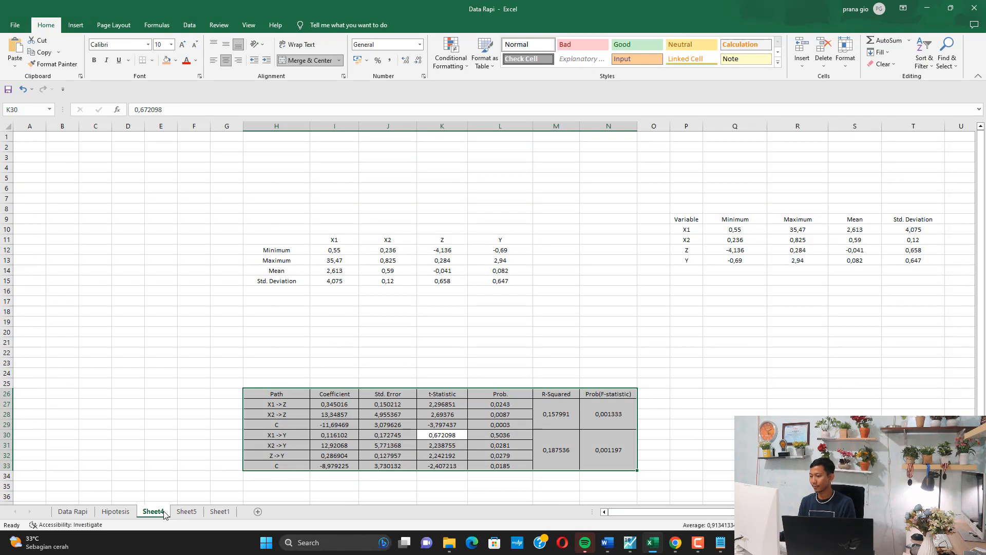
scroll(375, 429, down, 3)
click(329, 342)
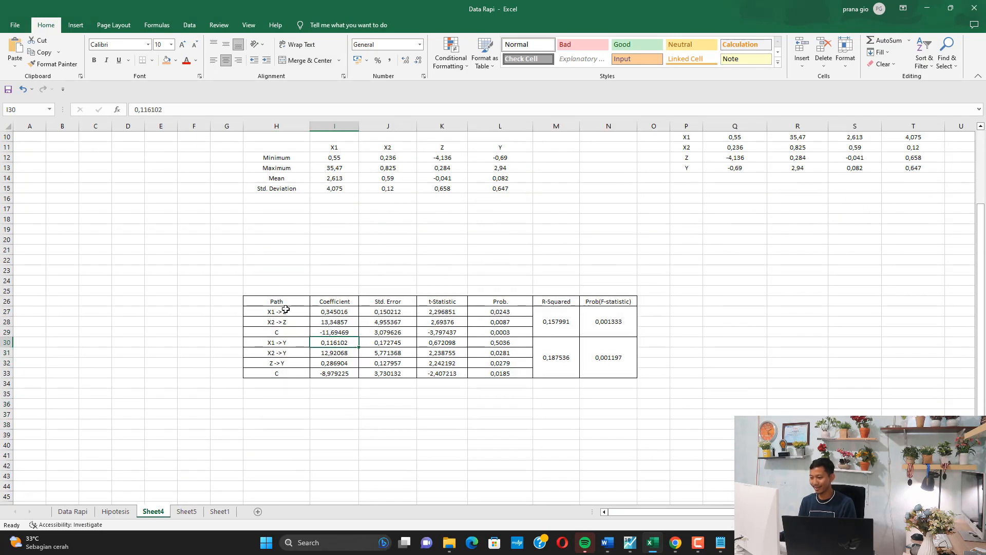
drag(285, 309, 609, 332)
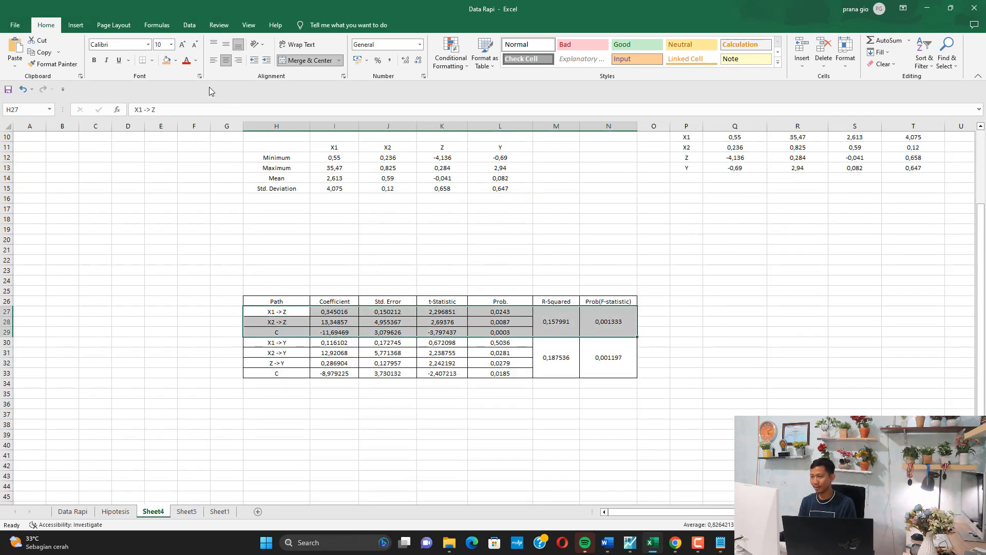
click(175, 61)
click(227, 94)
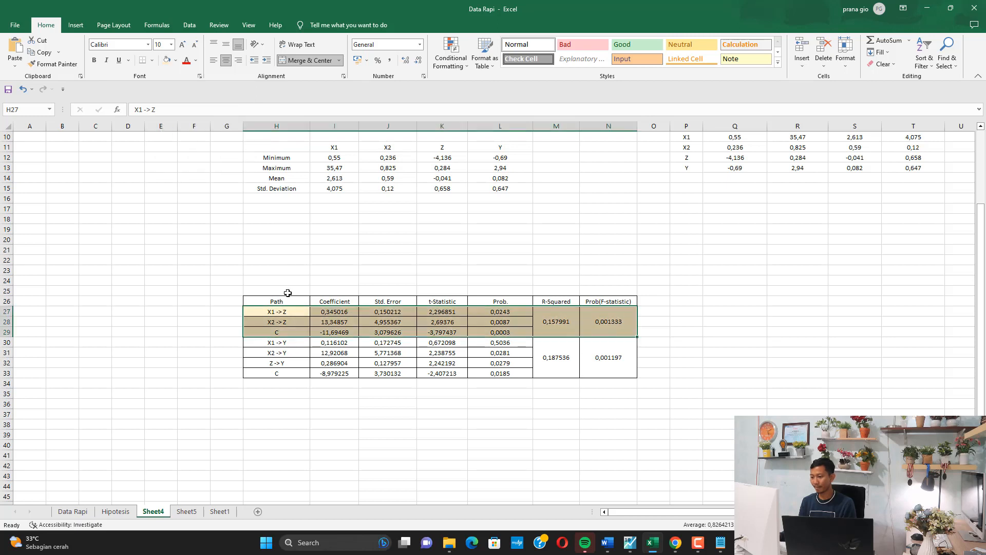
Step: Shade the X1 -> Y, X2 -> Y, Z -> Y and C rows light grey, including their merged R-Squared and Prob(F-statistic) cells
drag(286, 342, 611, 373)
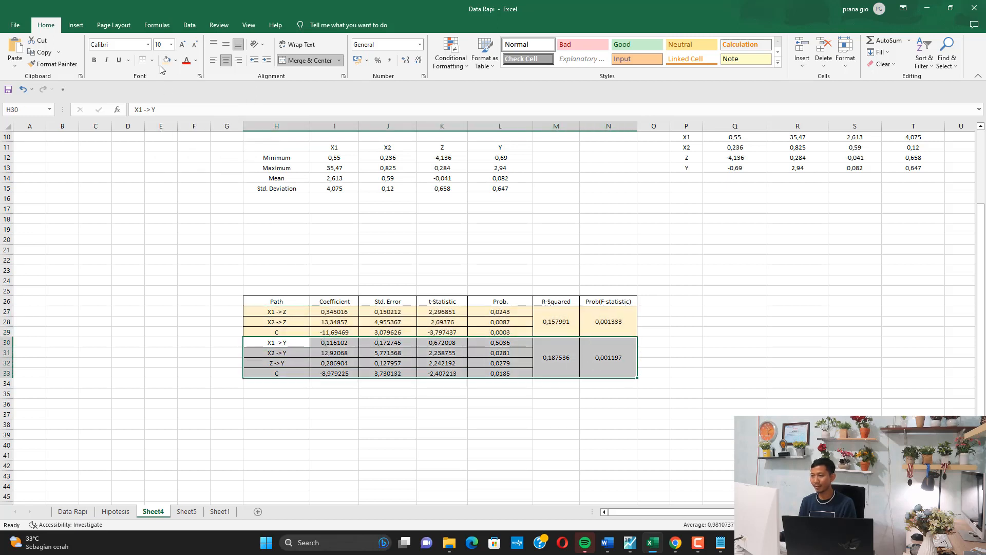
click(175, 61)
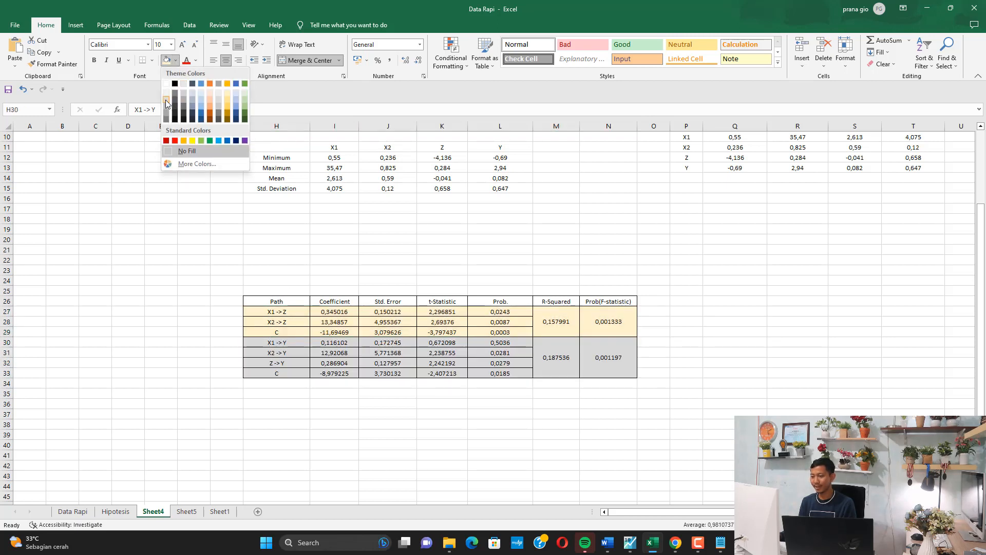
click(166, 100)
Step: Review the two shaded path blocks and the coefficients of the Z equation in the table
drag(272, 313, 609, 329)
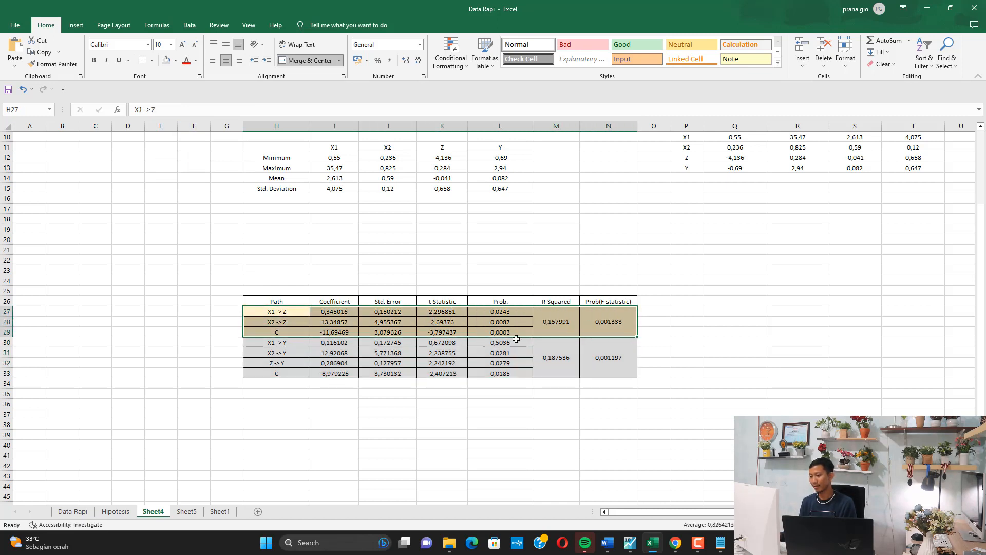
drag(270, 345, 584, 370)
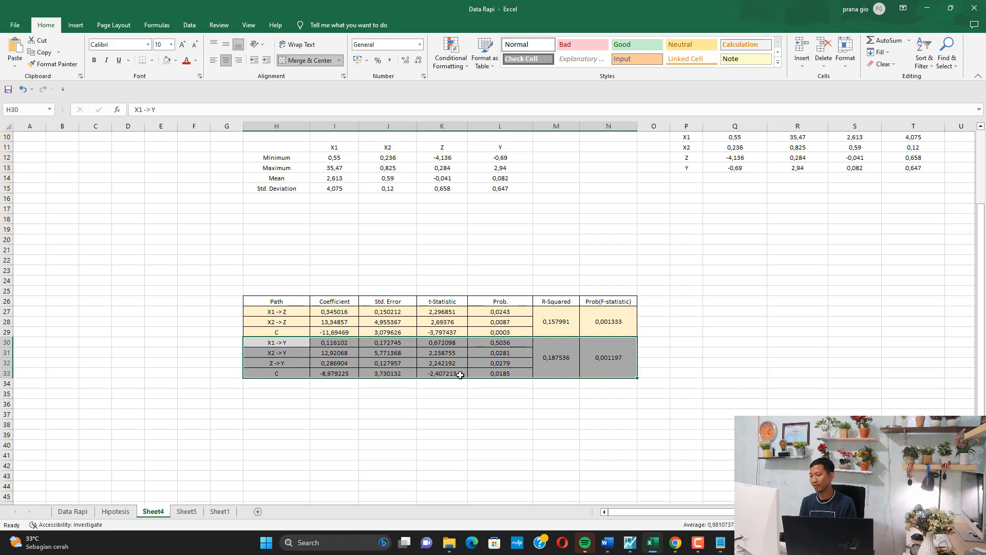
click(289, 354)
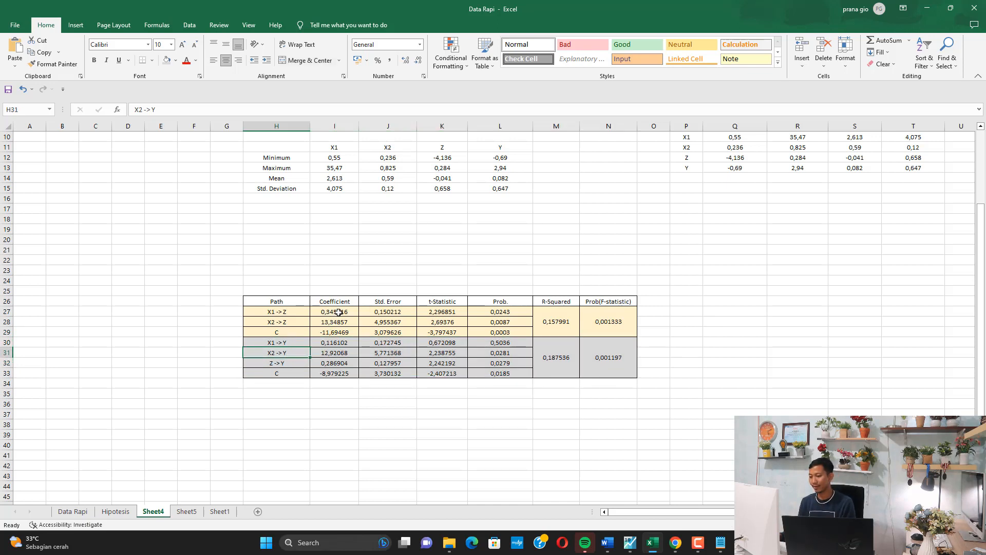
click(338, 311)
drag(335, 323, 339, 333)
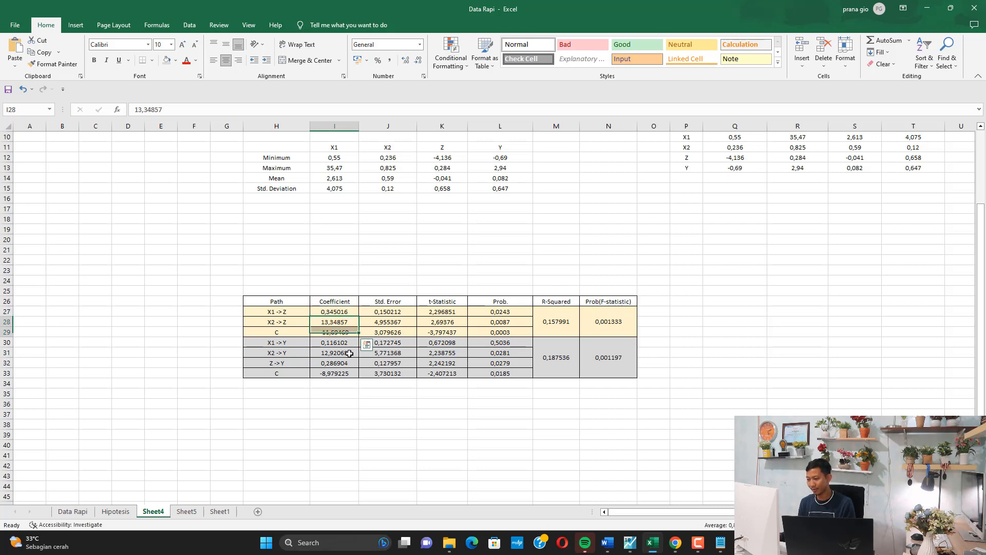
click(337, 323)
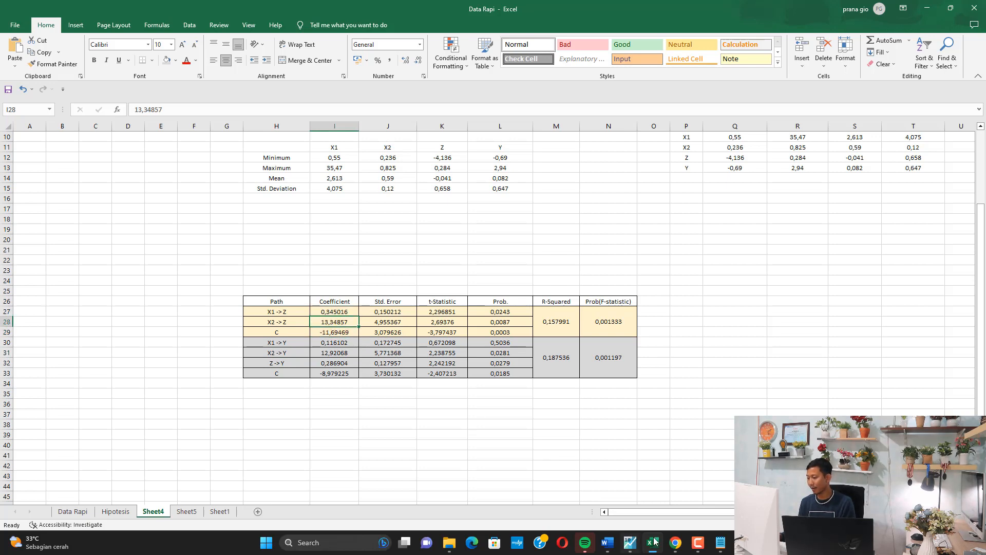
Step: Switch to Word and shade the X1?, X2? and C rows light grey in the X1 DAN X2 TERHADAP Z (REM) output
mouse_move(608, 542)
click(667, 493)
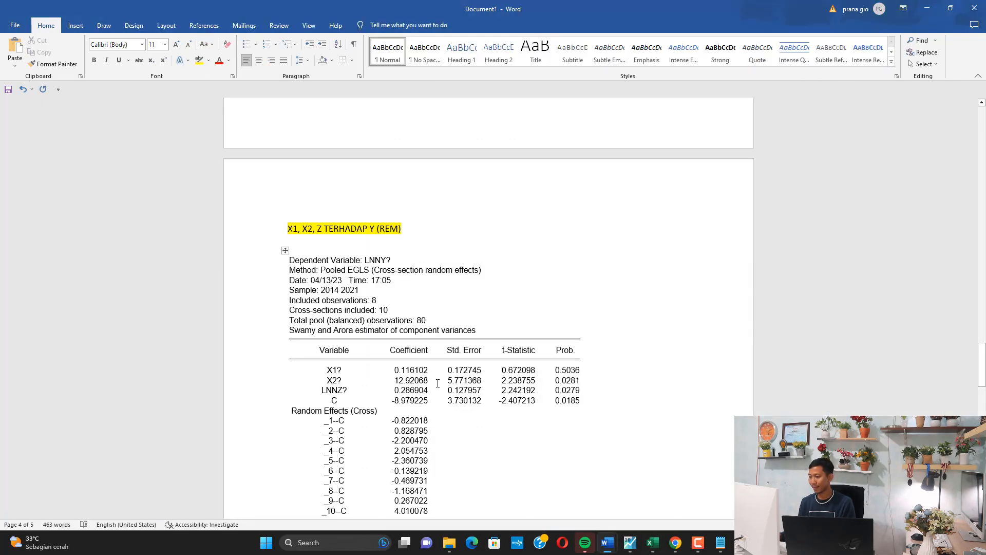
scroll(437, 383, up, 15)
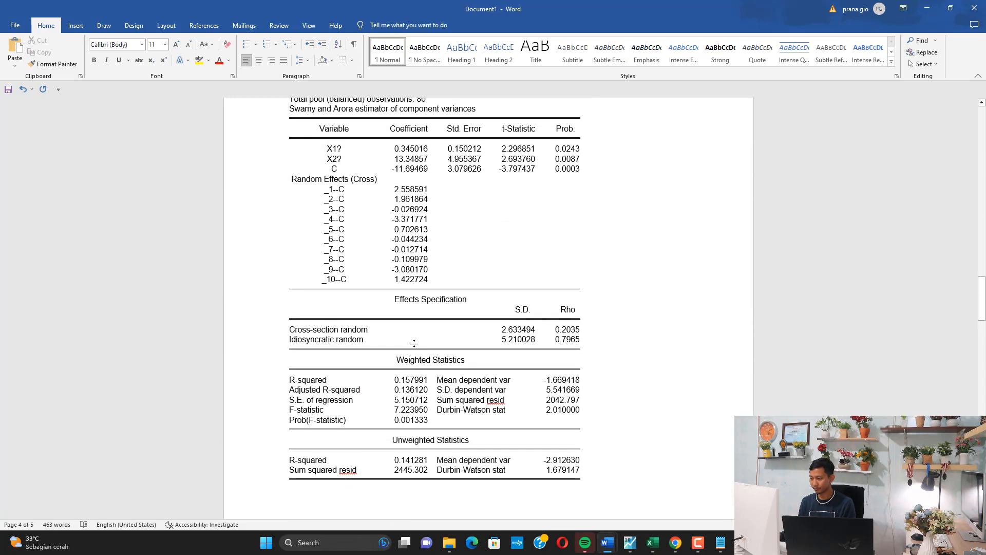
scroll(414, 343, up, 3)
drag(332, 257, 578, 278)
click(332, 60)
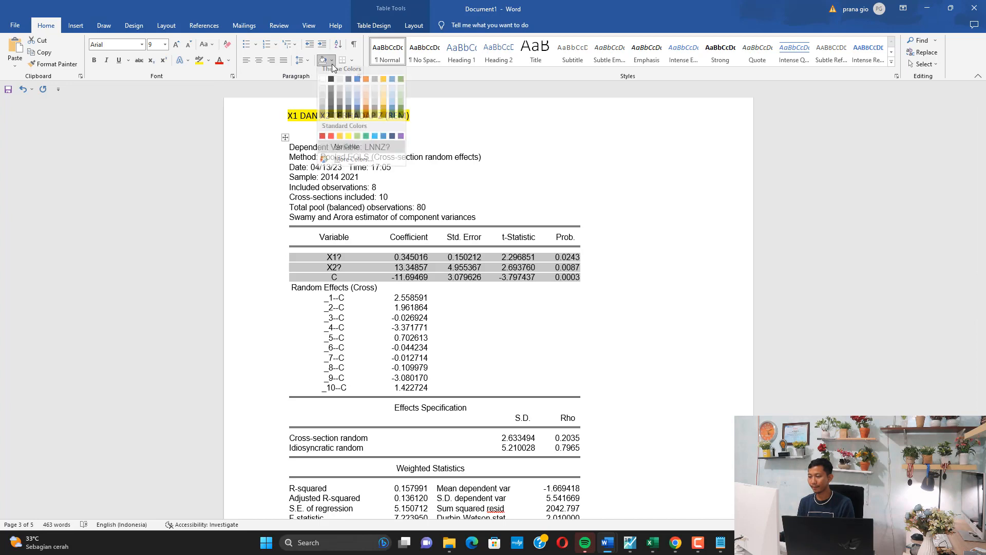
click(324, 94)
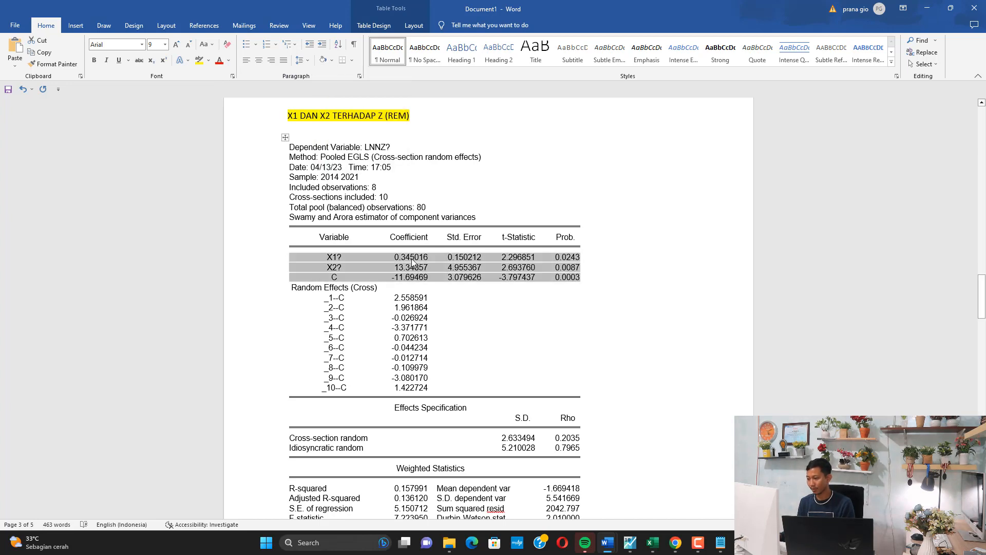
Step: Compare the Z-equation coefficients in Word with the Excel path table, and examine its X1 -> Y and X2 -> Y coefficients
click(412, 260)
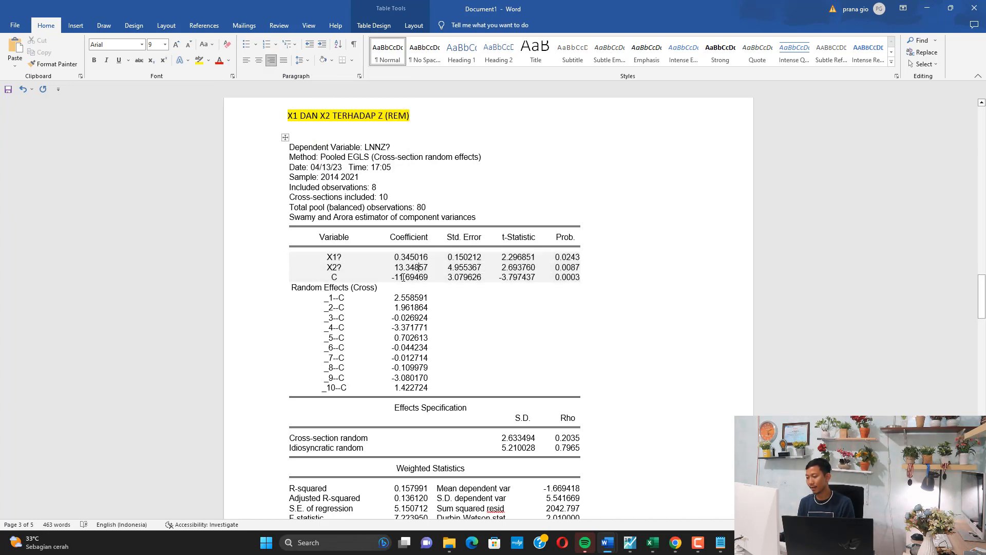
double_click(394, 278)
key(alt+Tab)
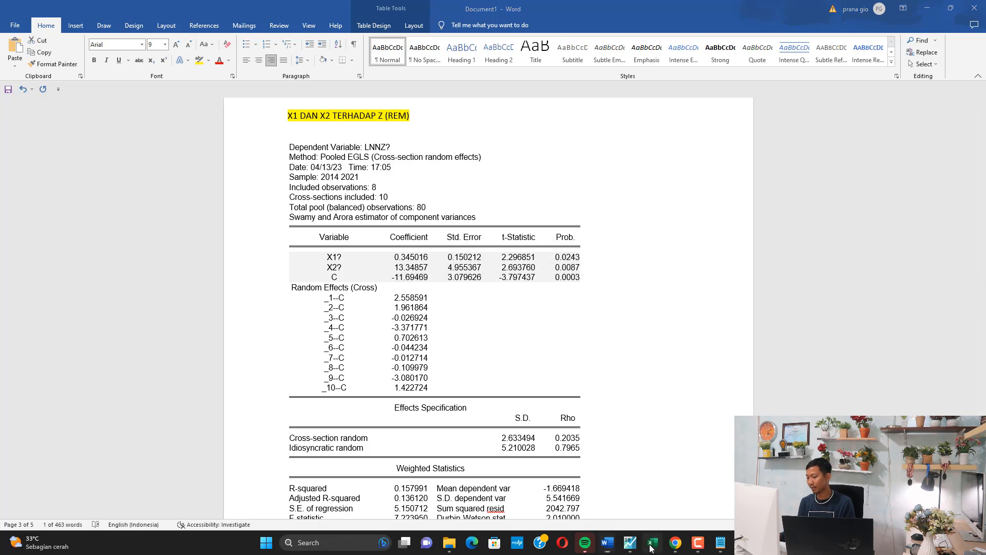
click(345, 333)
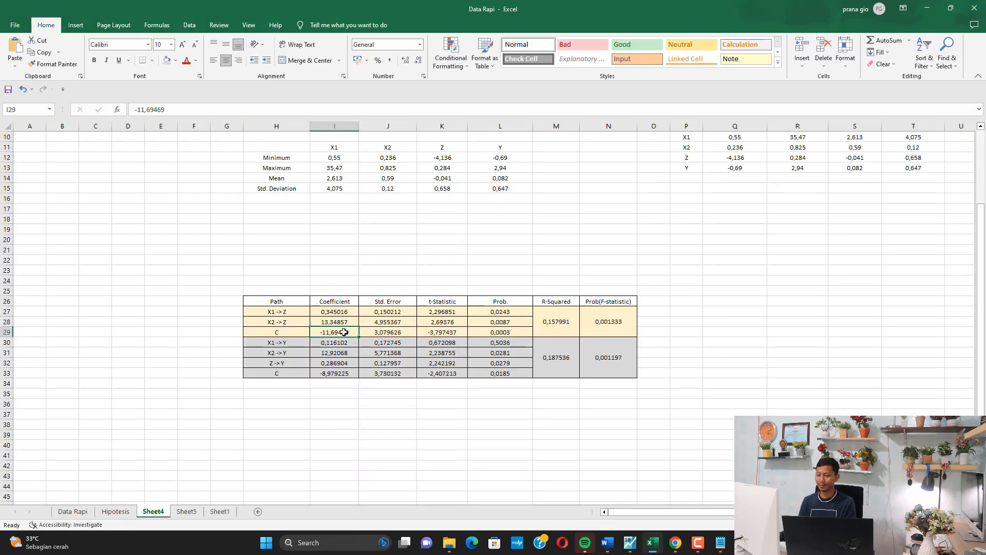
click(293, 341)
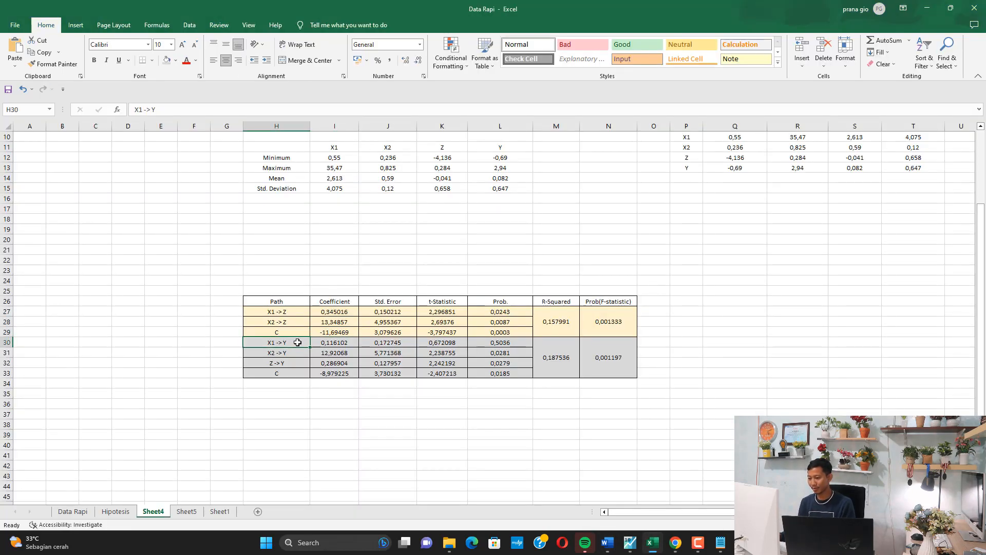
click(326, 342)
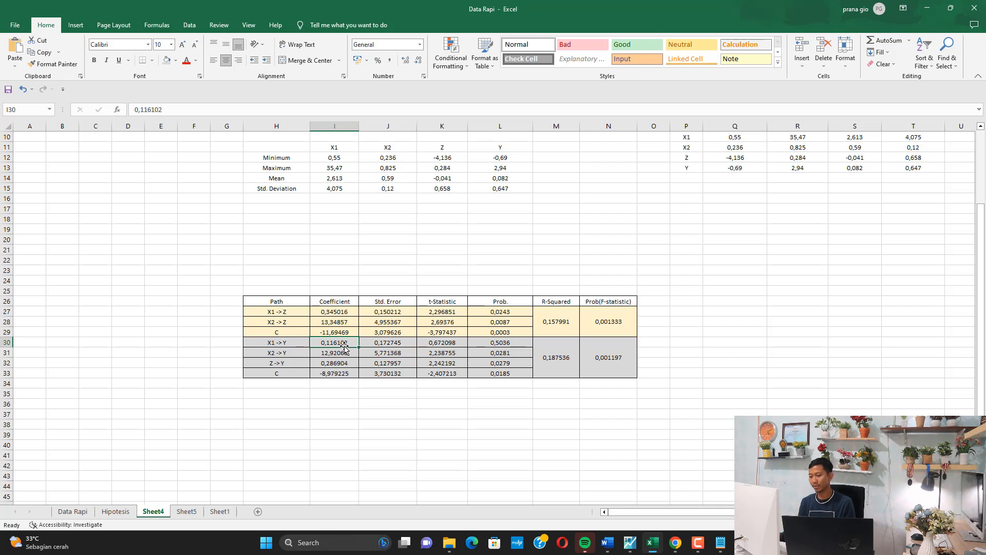
click(291, 353)
click(324, 353)
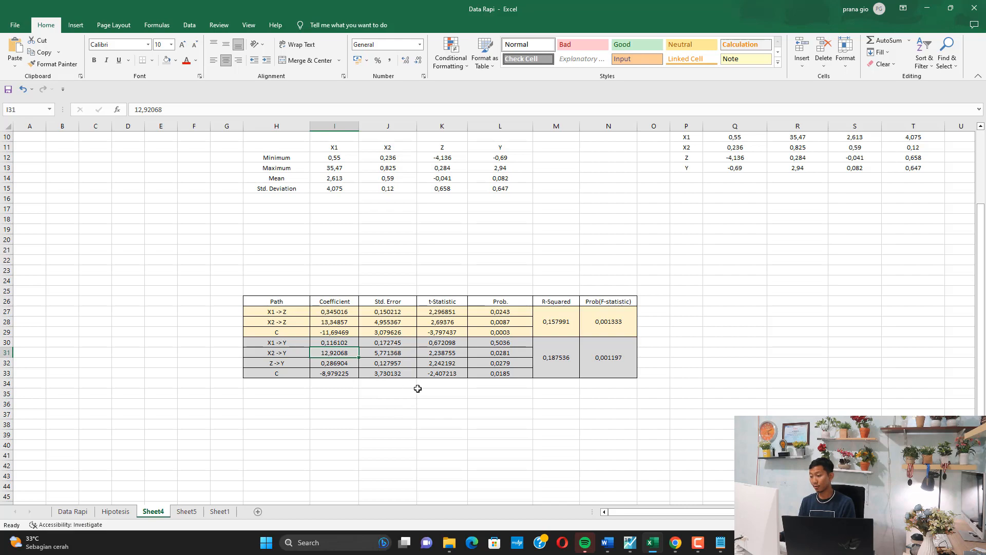
Step: Switch to Word and highlight the X1?, X2?, LNNZ? and C rows yellow in the X1, X2, Z TERHADAP Y (REM) output
click(653, 543)
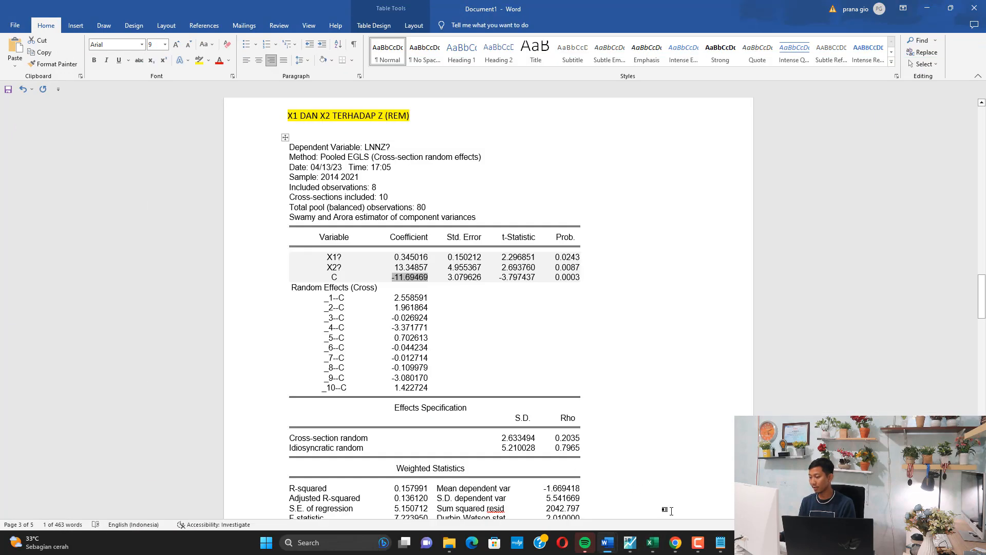
scroll(424, 374, down, 2)
scroll(400, 367, up, 5)
scroll(400, 367, down, 3)
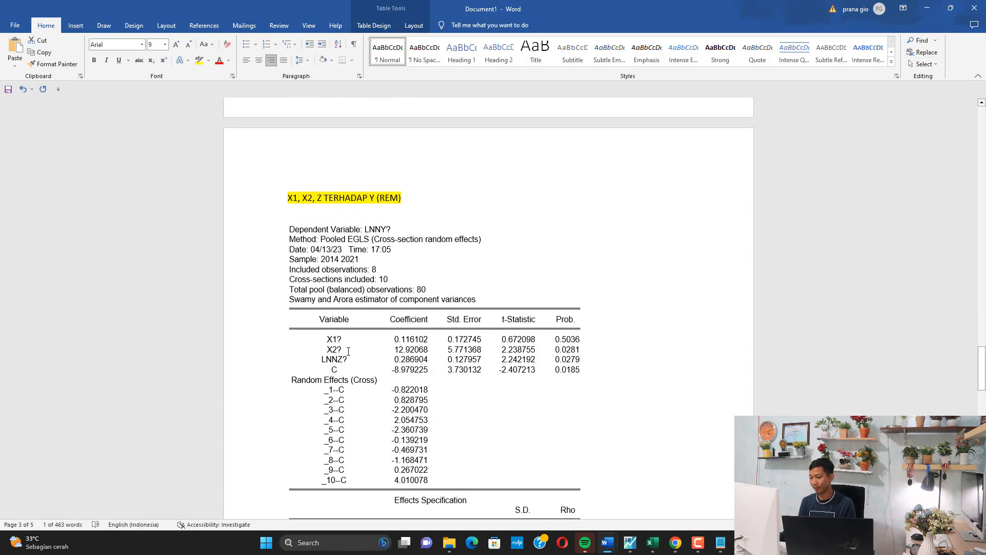
drag(334, 339, 570, 370)
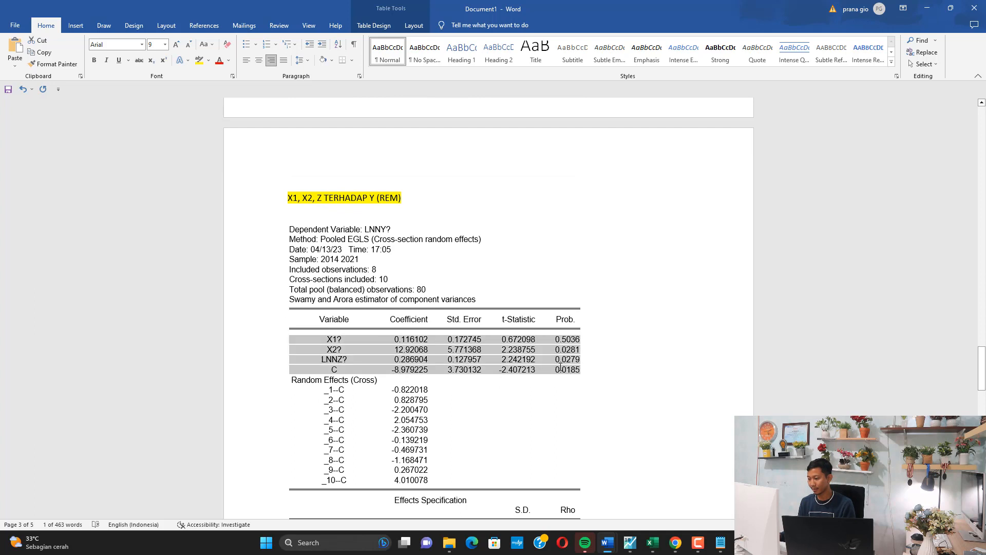
click(200, 60)
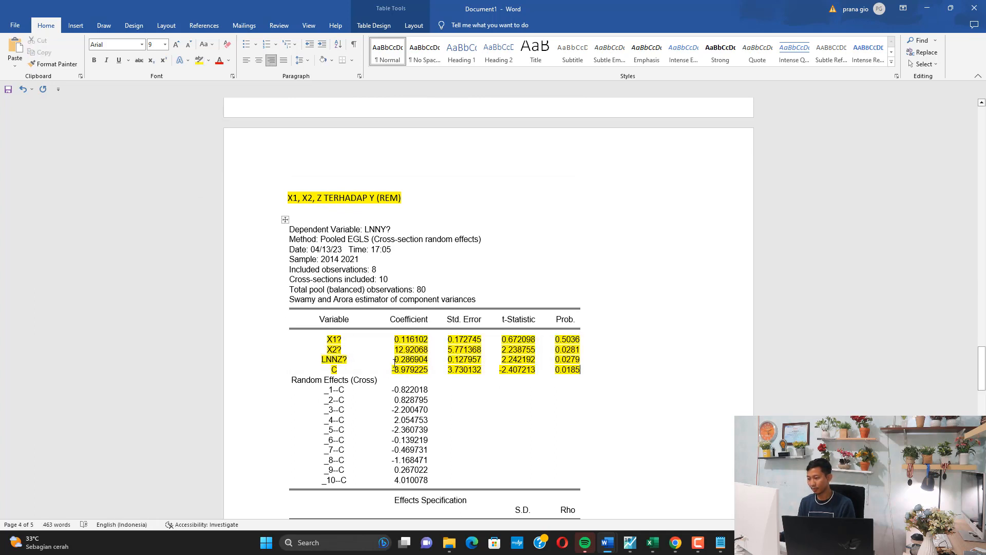
Step: Compare the LNNZ? and C coefficients in Word with the Excel path table, and check its R-Squared cell for the Y equation
double_click(396, 360)
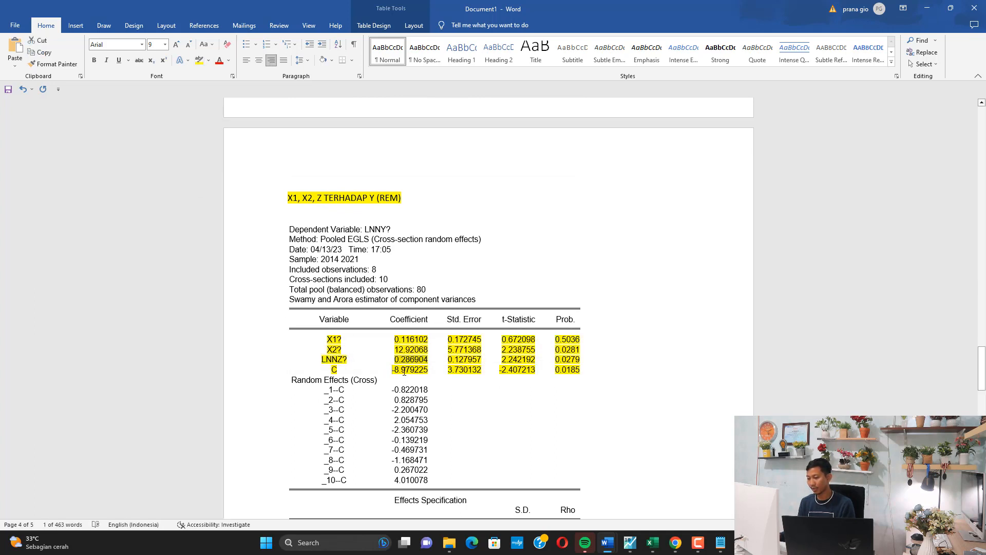
double_click(404, 370)
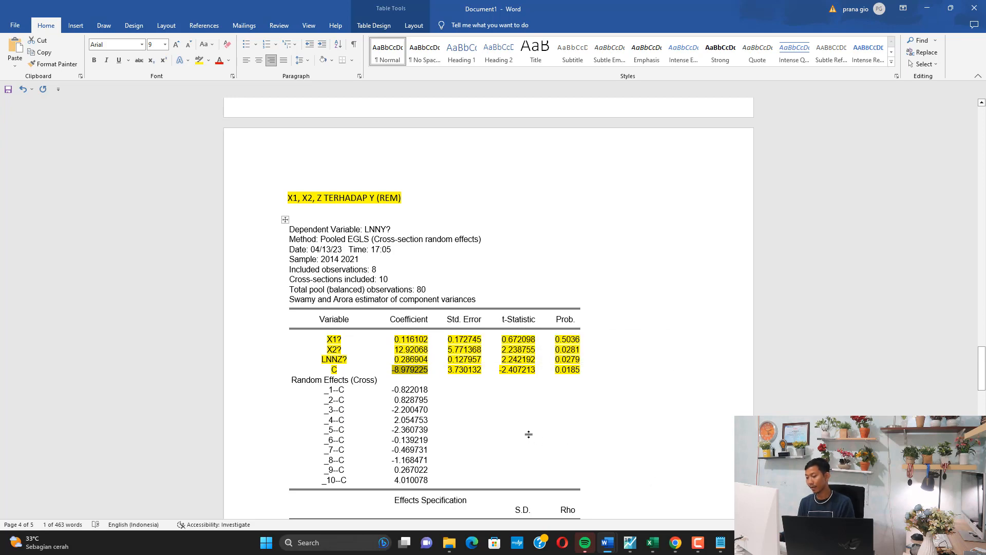
click(652, 542)
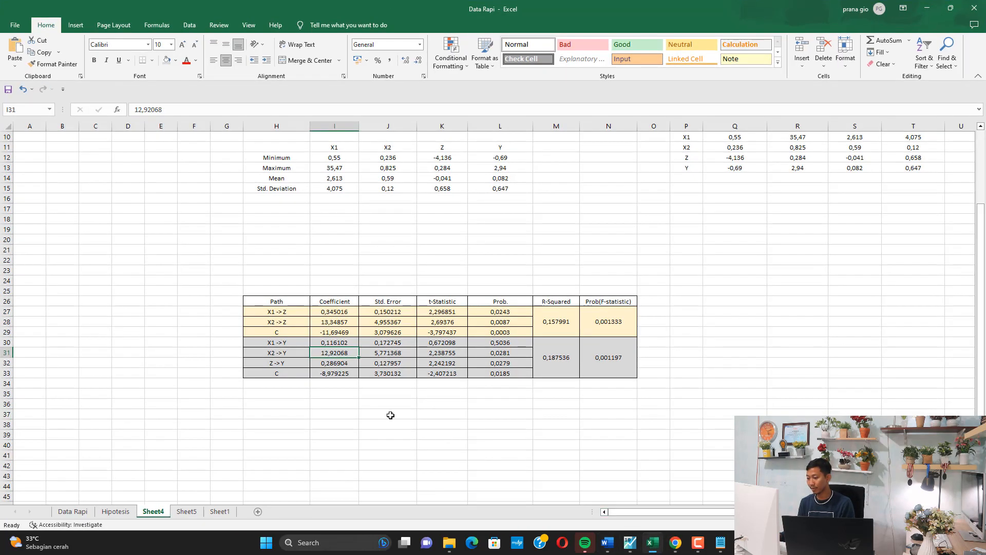
click(340, 375)
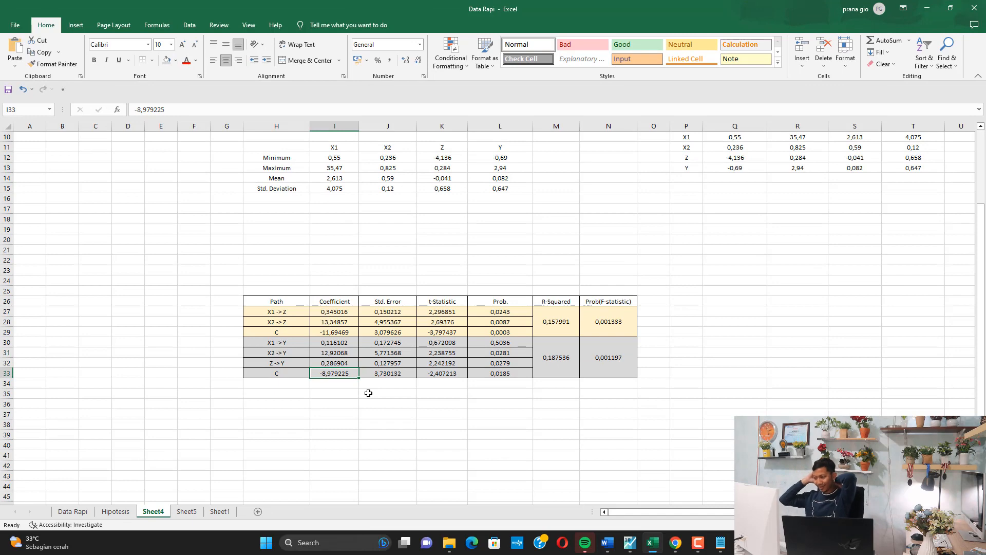
click(560, 360)
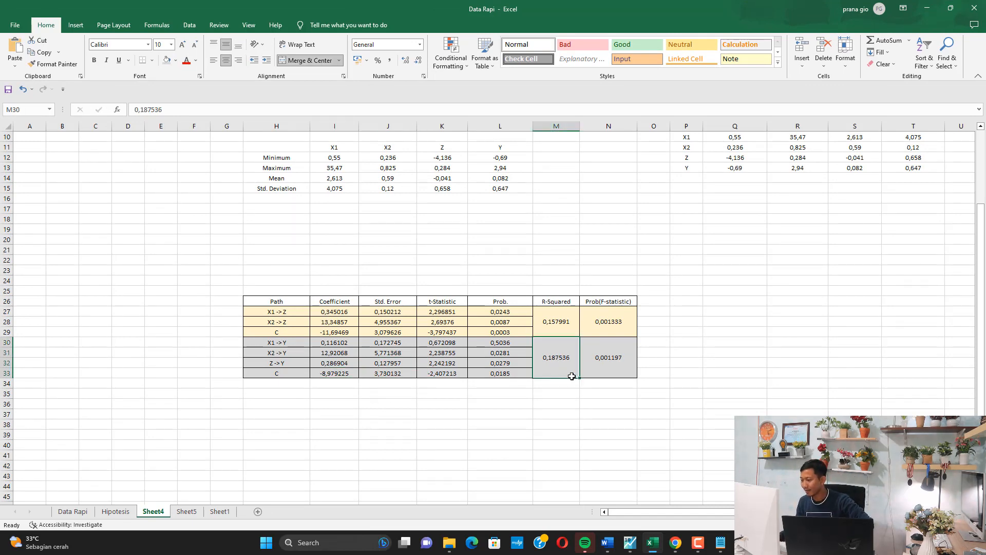
Step: Return to Word and highlight the R-squared and Prob(F-statistic) labels and values yellow under Weighted Statistics of the Y regression output
click(607, 545)
click(755, 494)
scroll(370, 360, down, 10)
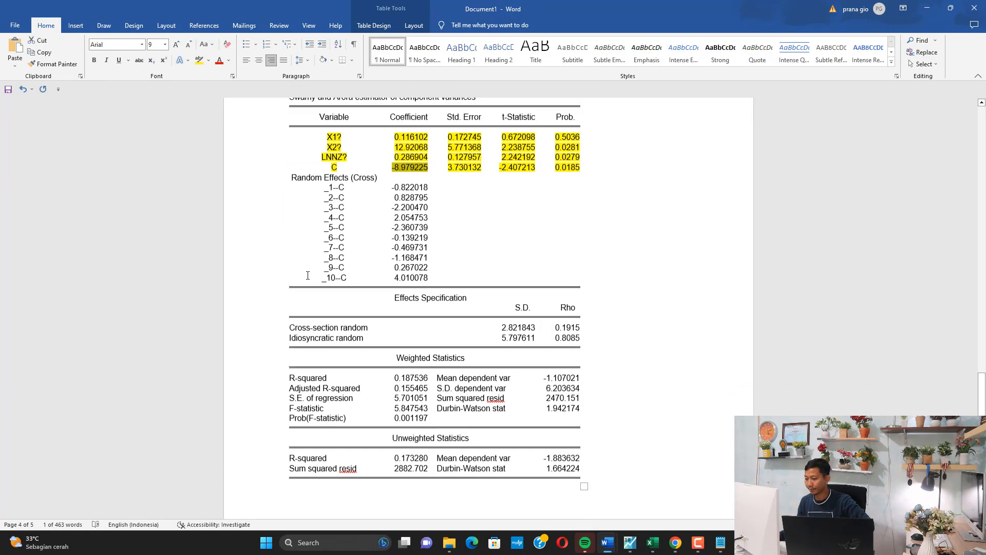
drag(322, 211, 421, 211)
click(199, 61)
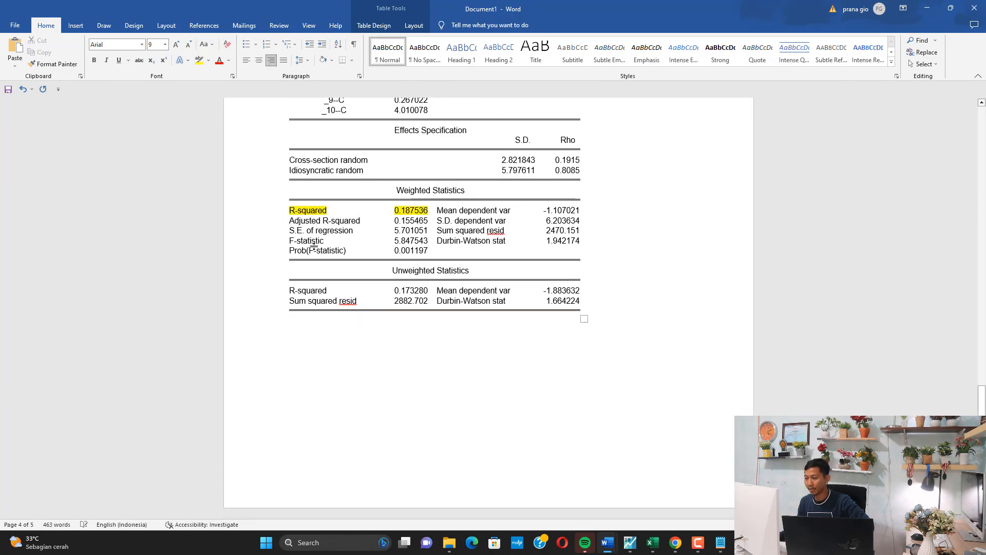
drag(317, 253, 419, 252)
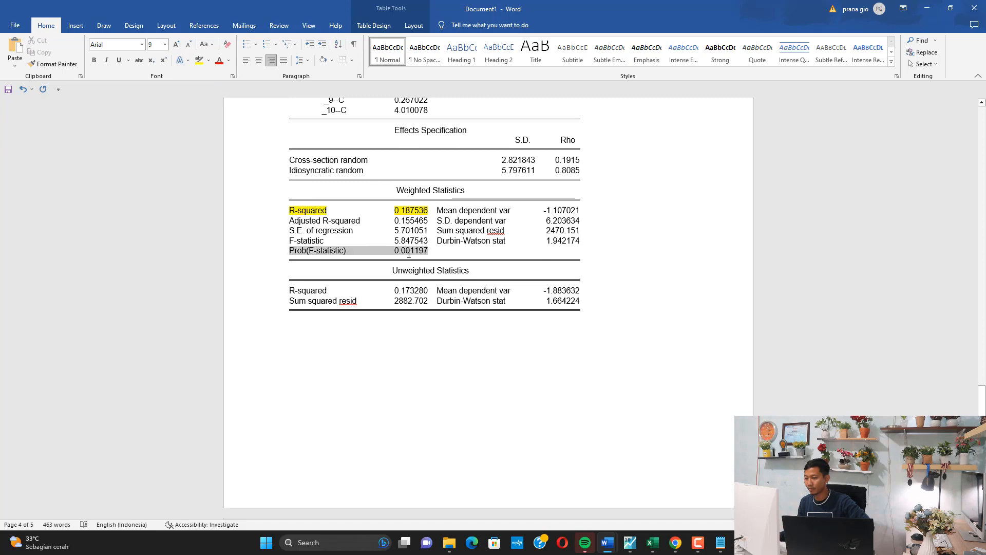
click(200, 61)
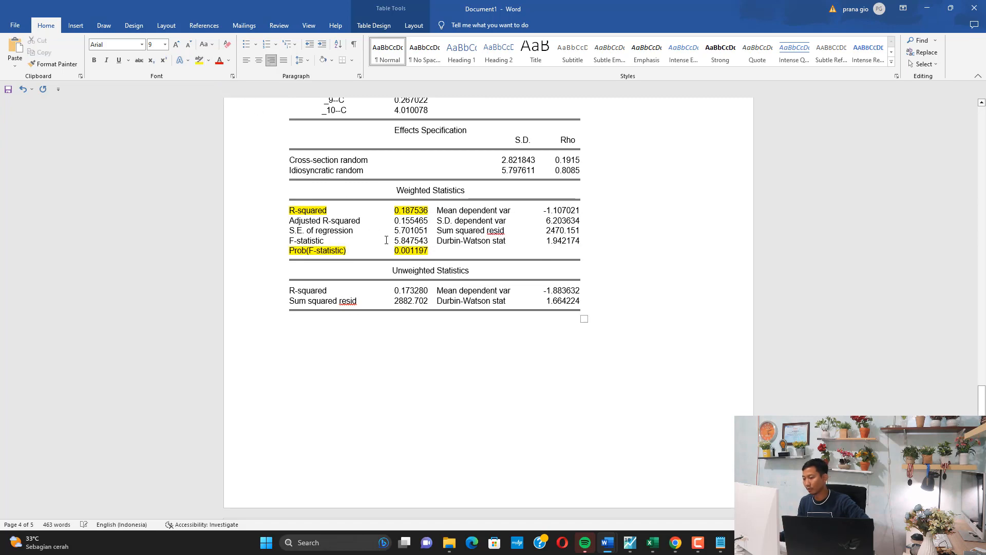
Step: Switch to the Excel path table and fill the Prob. cells of the X1 -> Z, X2 -> Z and C rows with red
click(653, 542)
click(611, 365)
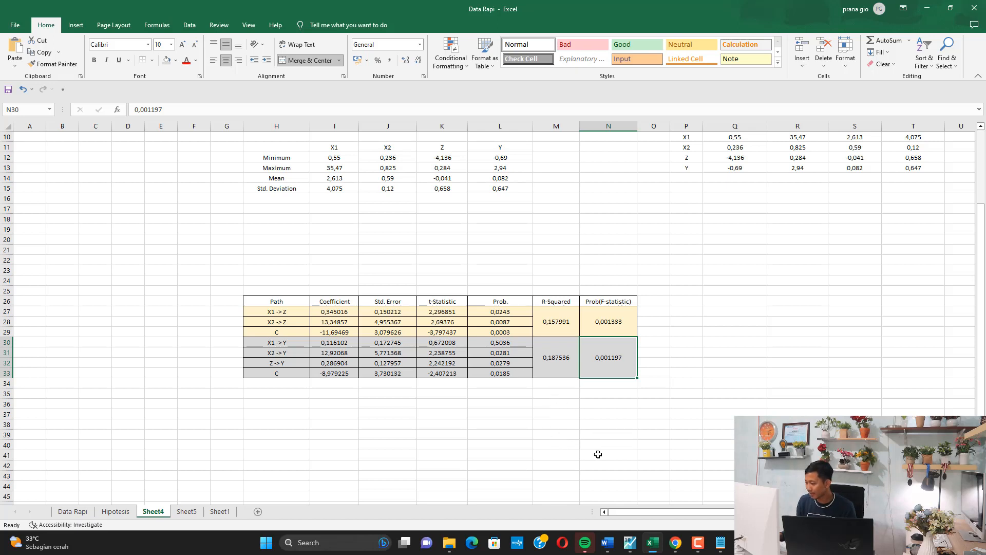
click(495, 320)
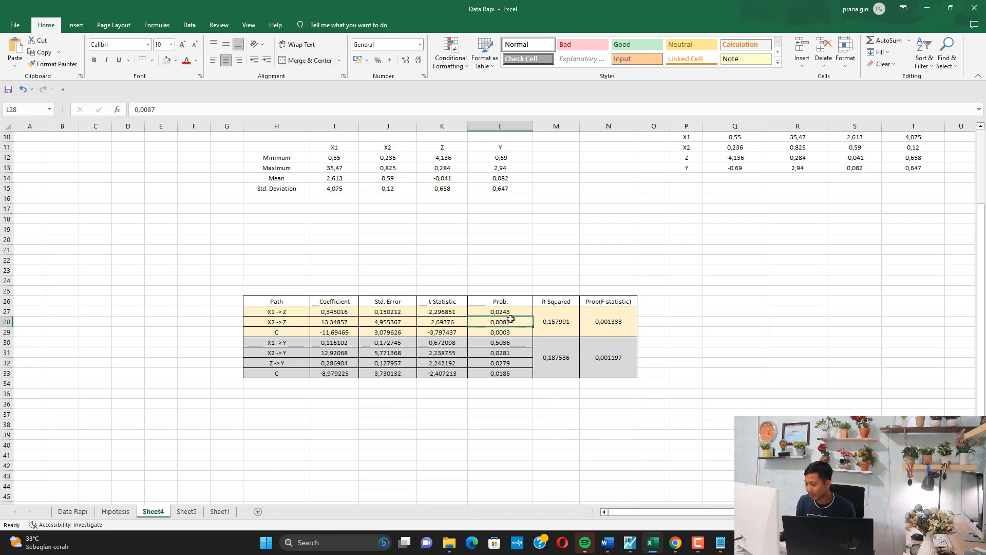
drag(509, 311, 511, 335)
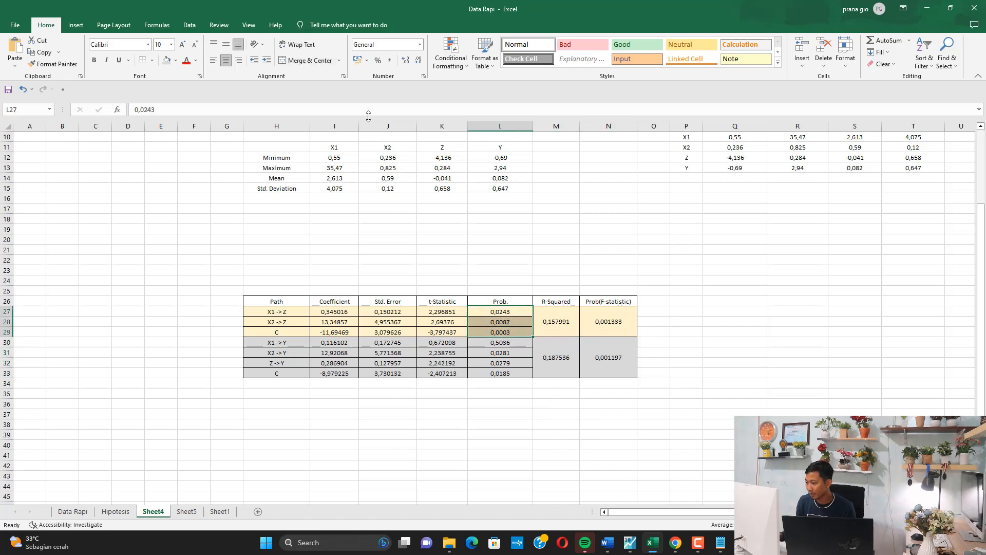
click(175, 60)
click(174, 140)
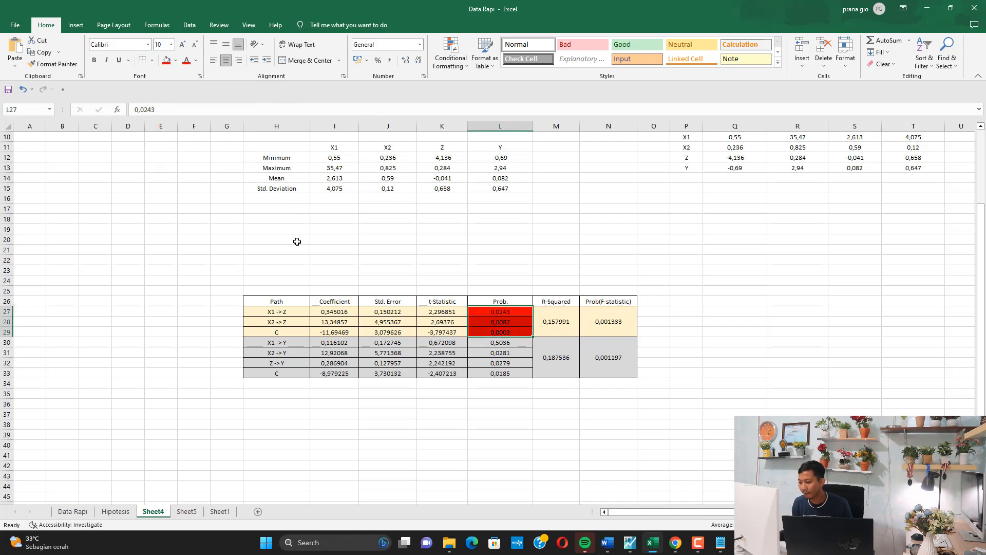
Step: Review the Prob. values of X1 -> Z and X2 -> Z, and remove the fill from the Z equation's C Prob. cell
click(292, 314)
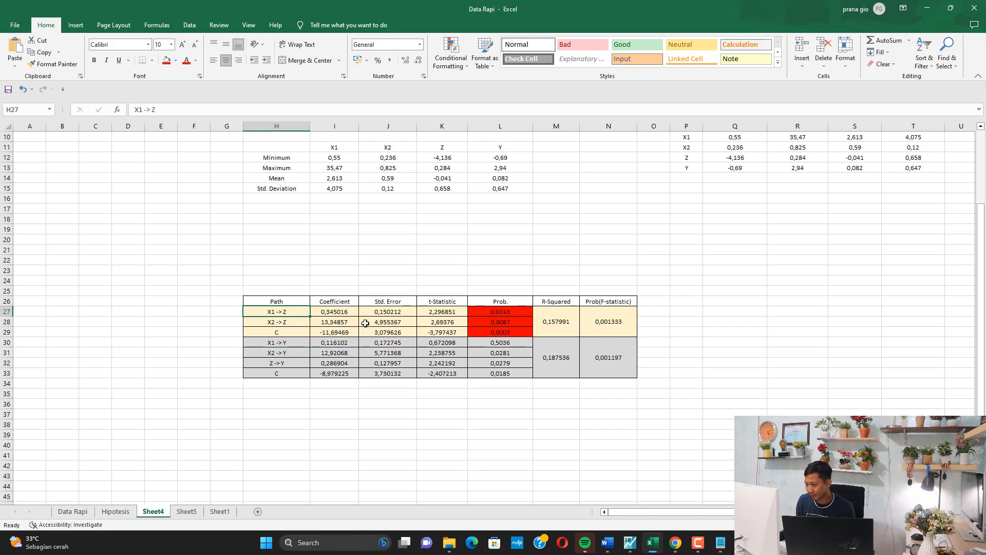
click(514, 313)
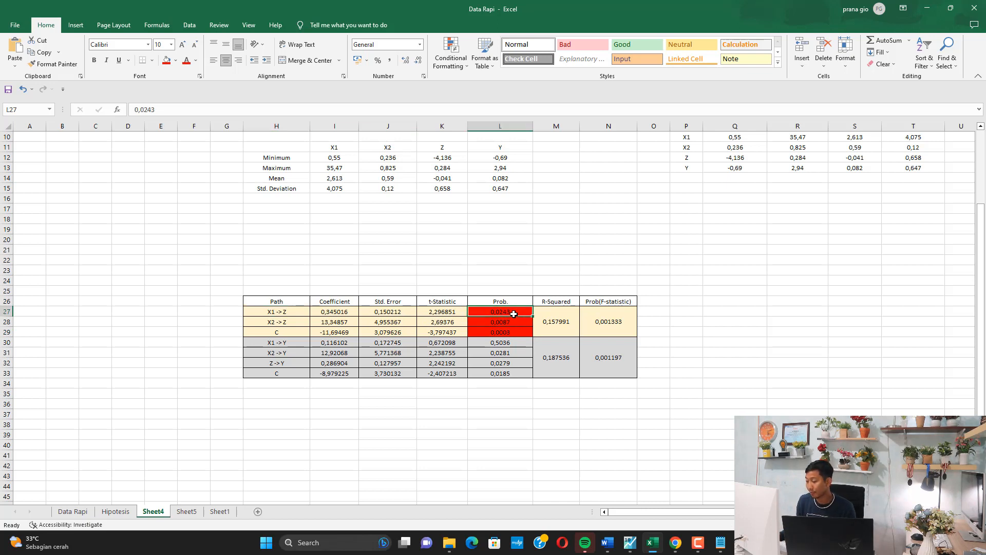
click(290, 323)
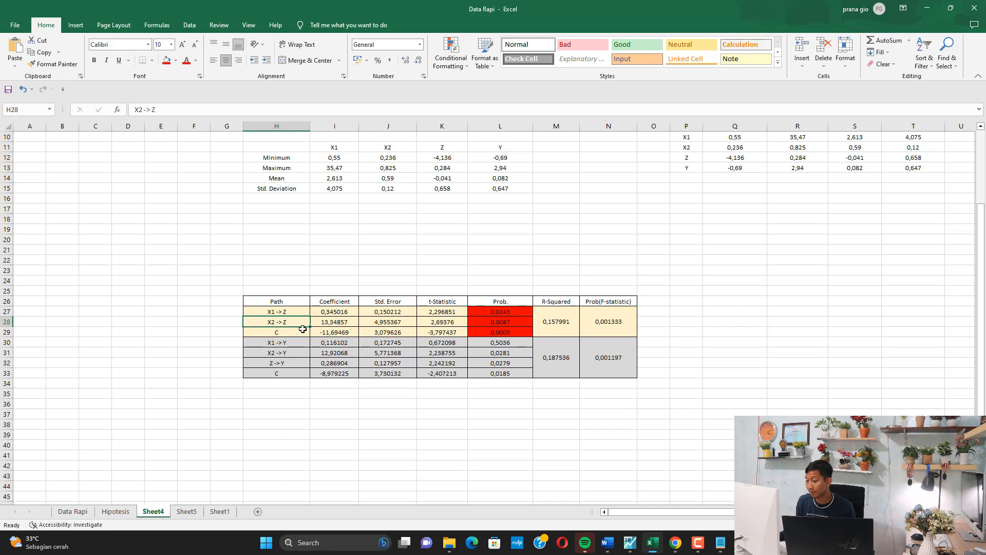
click(512, 324)
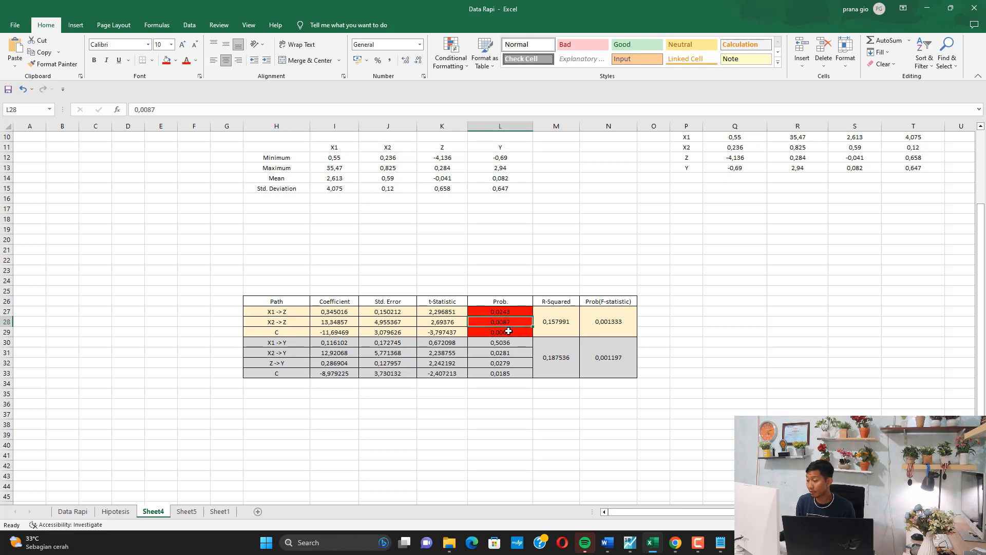
click(508, 331)
click(175, 60)
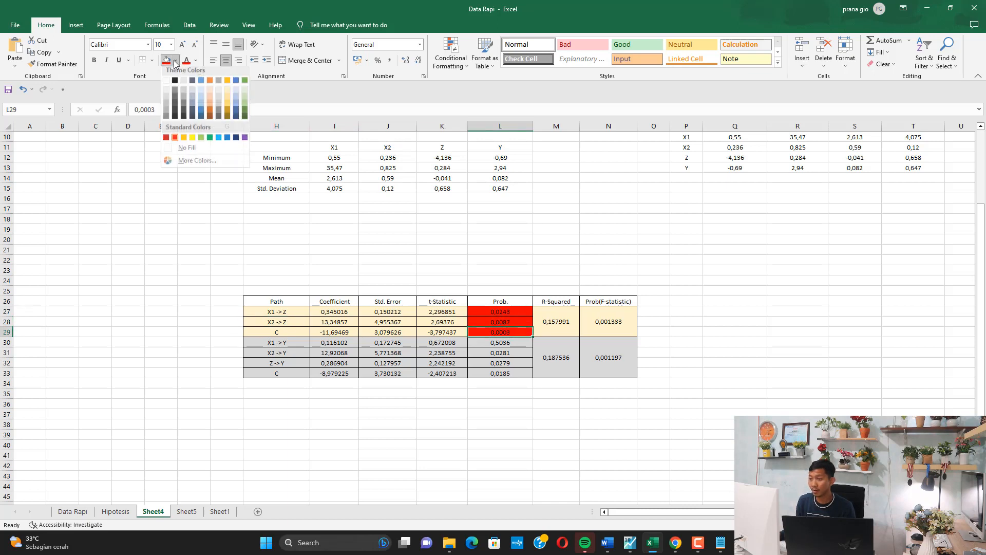
click(183, 151)
click(552, 250)
Step: Fill the Prob. cell of the X1 -> Y path with light green
scroll(479, 264, down, 3)
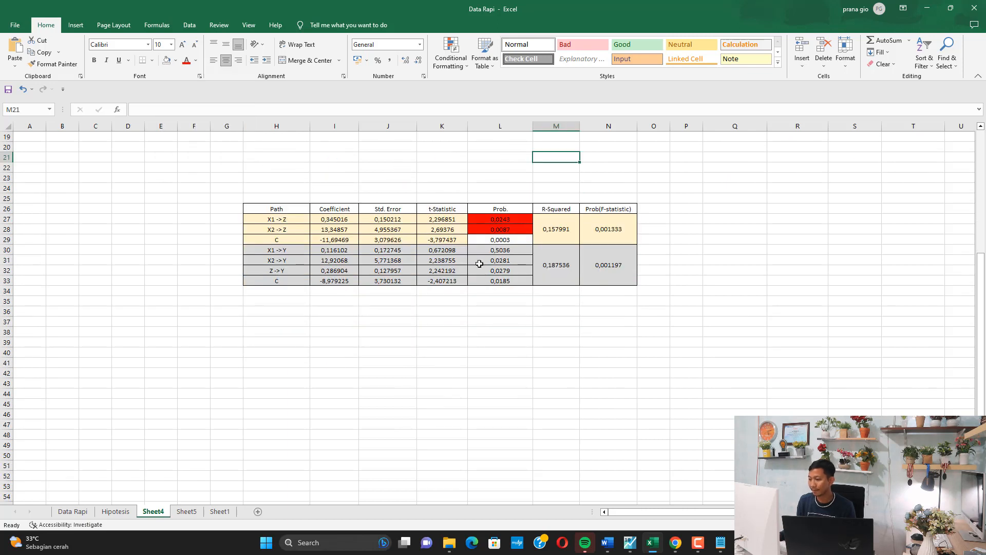
click(482, 254)
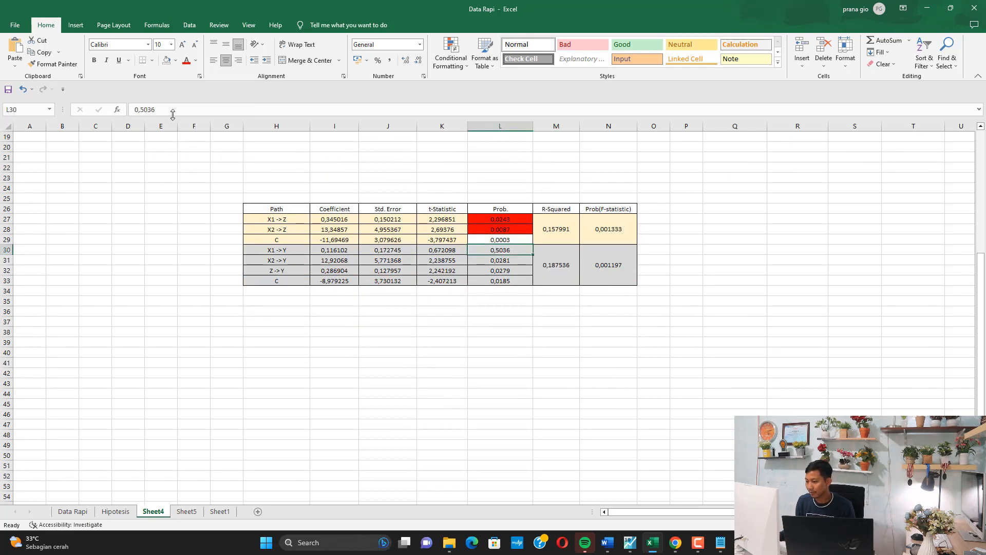
click(175, 60)
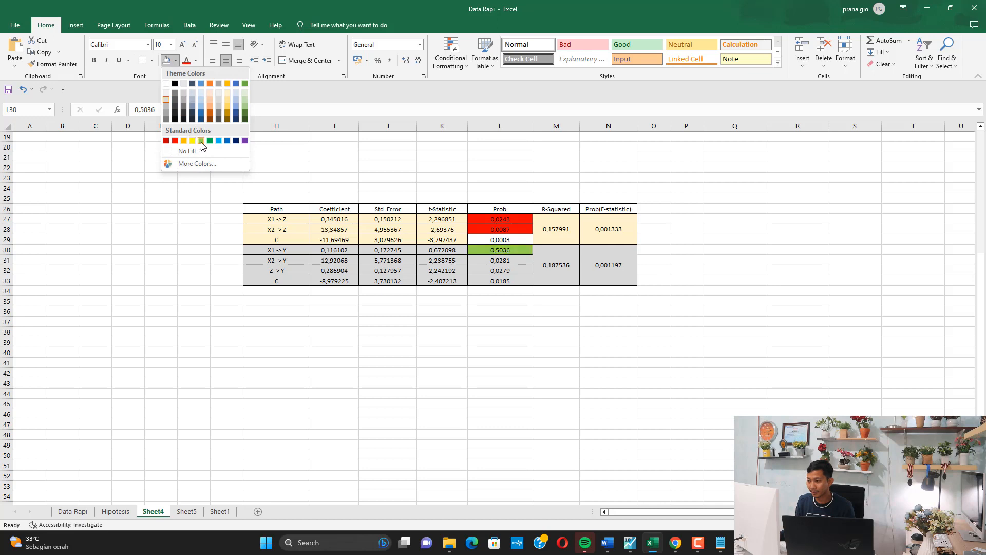
click(201, 141)
click(285, 251)
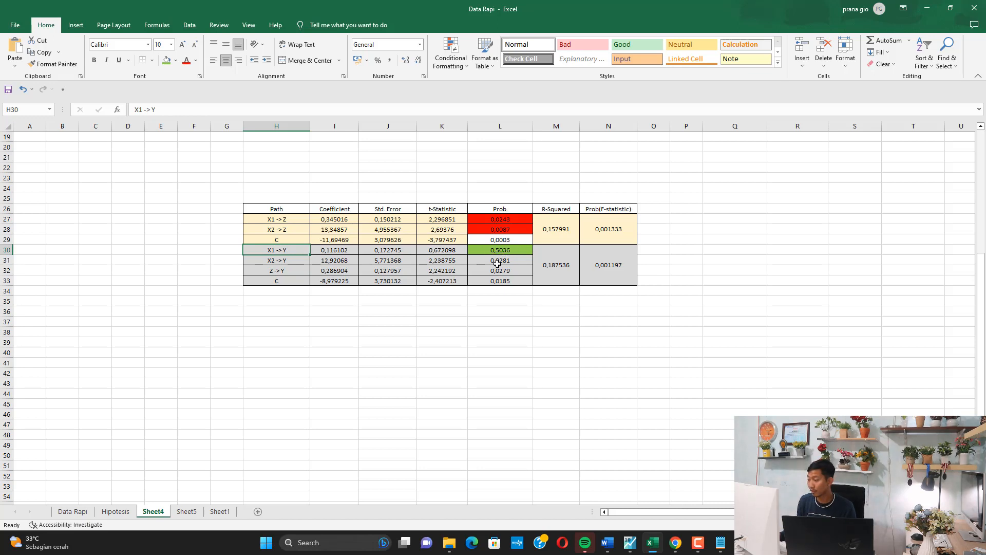
Step: Fill the Prob. cells of the X2 -> Y and Z -> Y paths with red
drag(497, 262, 497, 271)
click(175, 61)
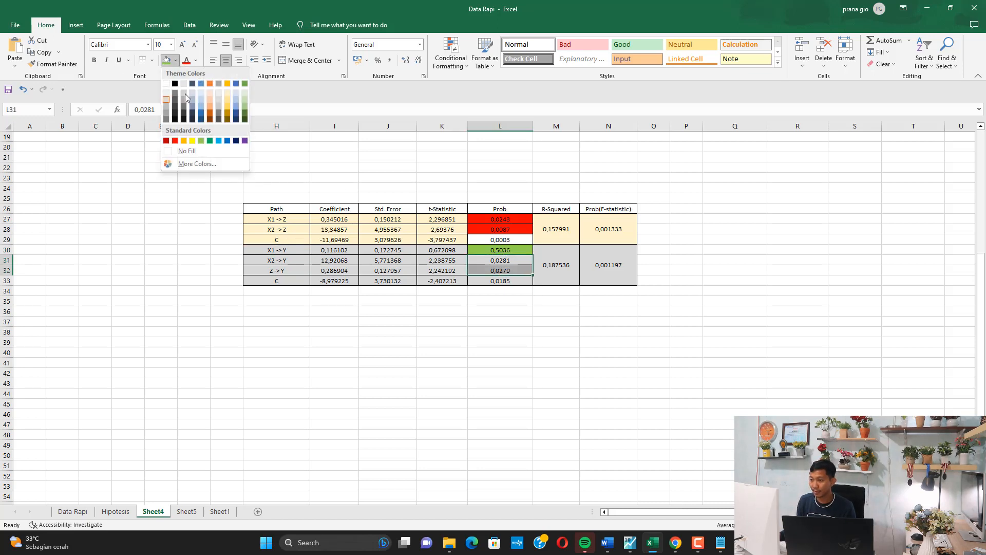
click(174, 140)
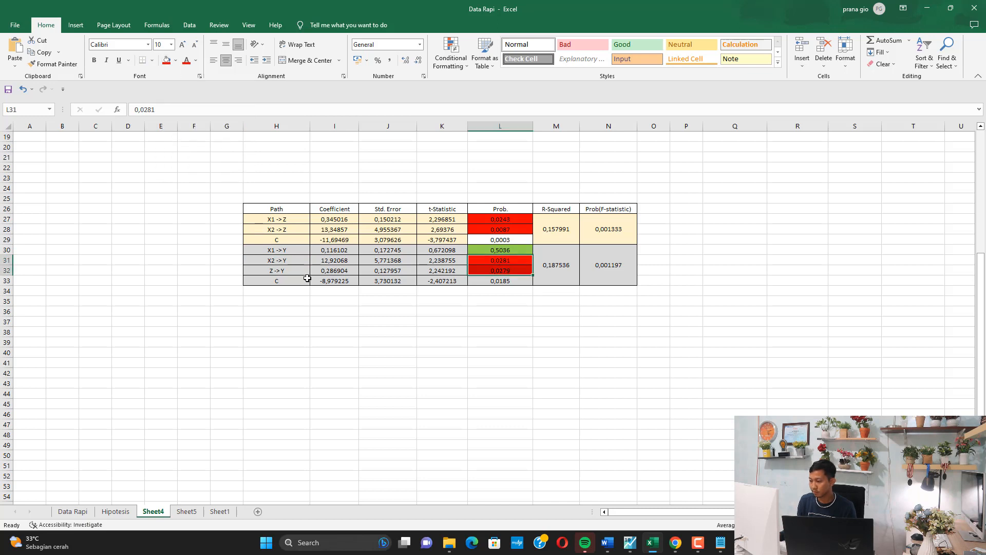
click(284, 267)
click(489, 269)
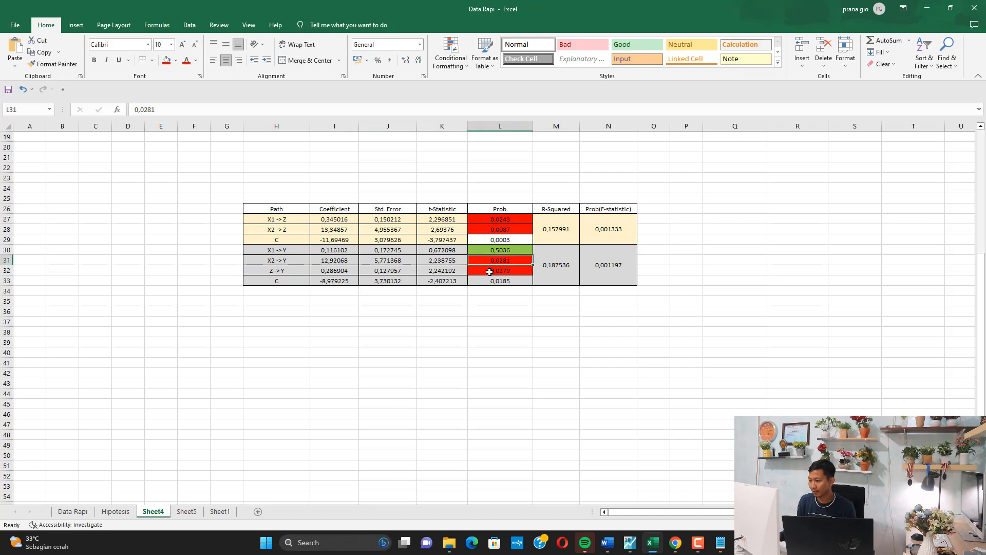
Step: Examine the coefficients of the X1 -> Z and X2 -> Z paths for the direction of each effect
click(335, 218)
click(337, 228)
click(339, 220)
click(339, 229)
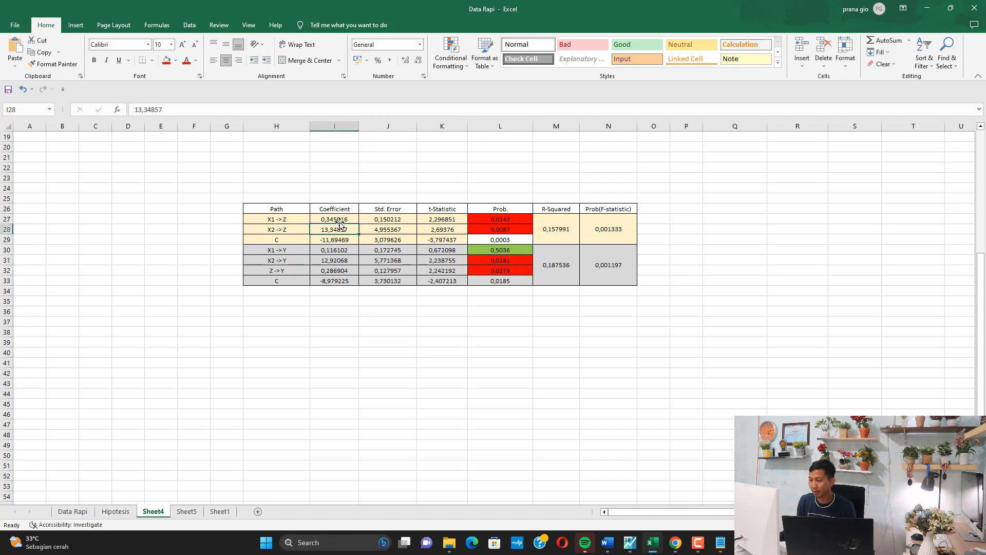
click(339, 219)
click(280, 222)
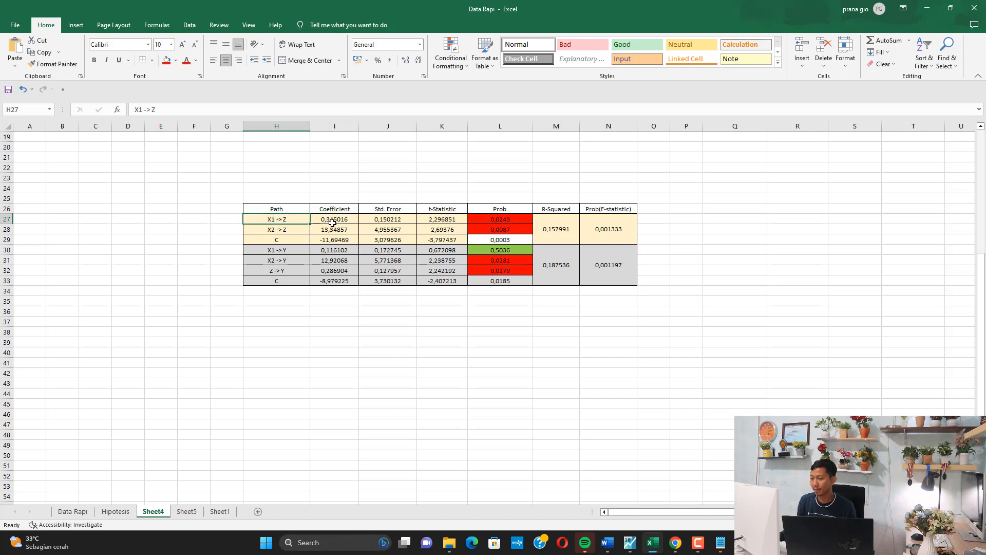
click(334, 222)
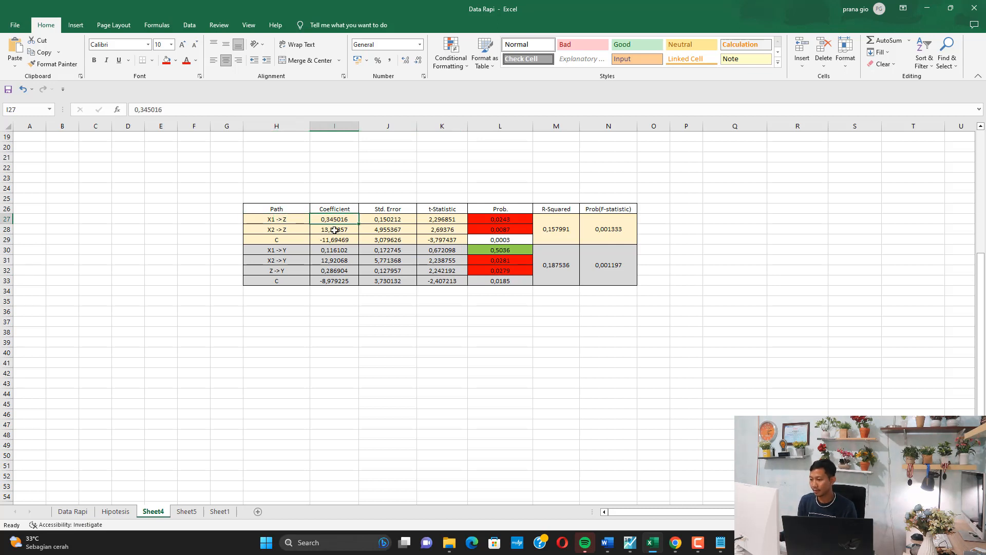
click(335, 230)
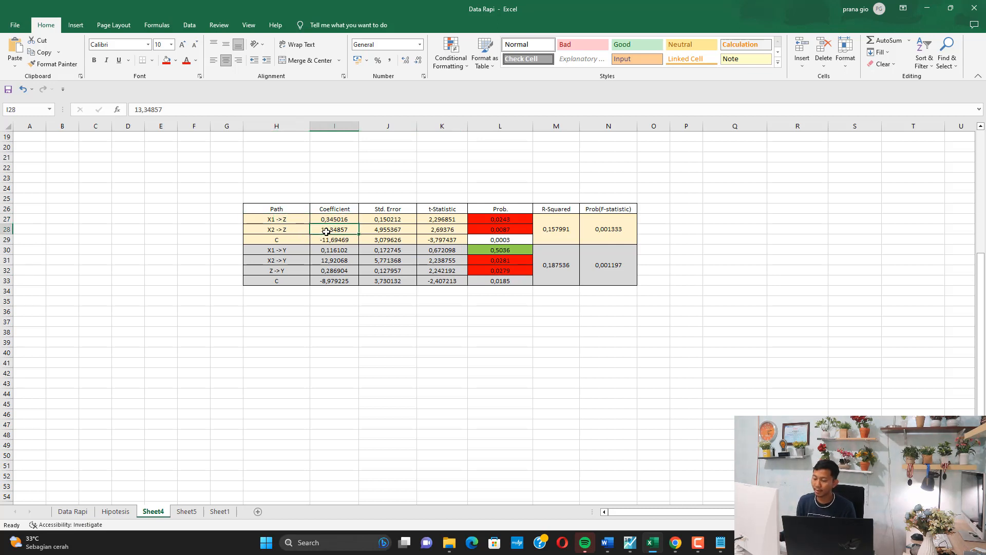
click(280, 230)
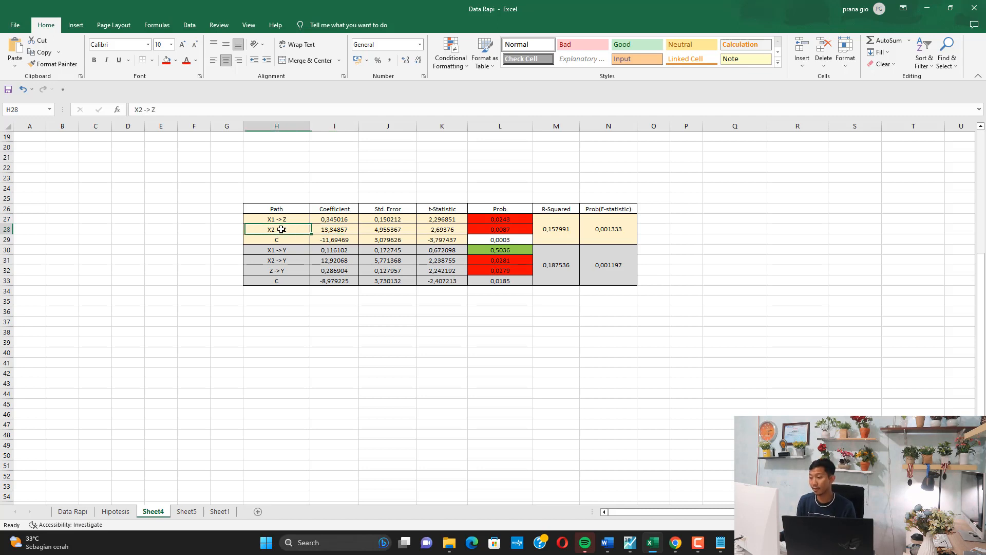
click(322, 230)
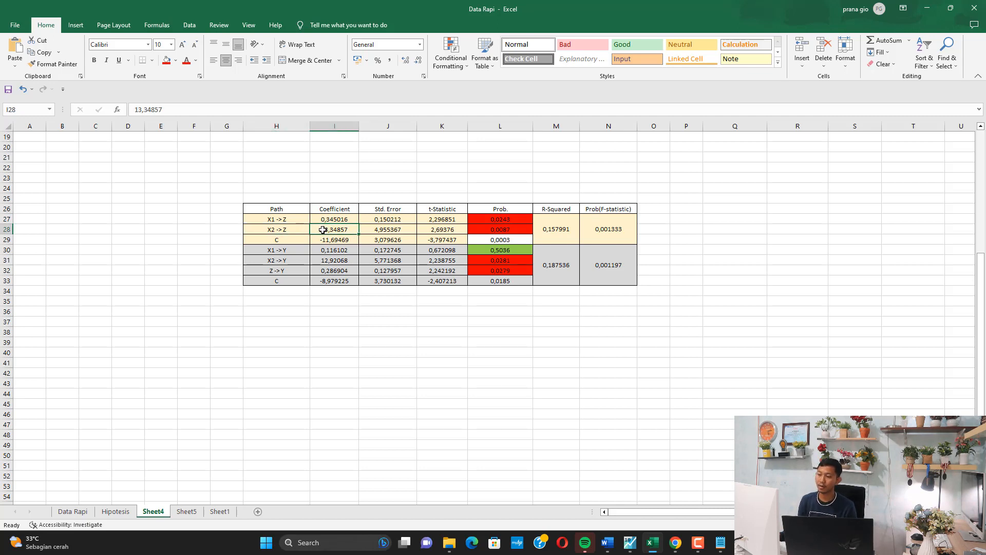
Step: Examine the coefficient and Prob. value of each of the X1 -> Y, X2 -> Y and Z -> Y paths
click(284, 251)
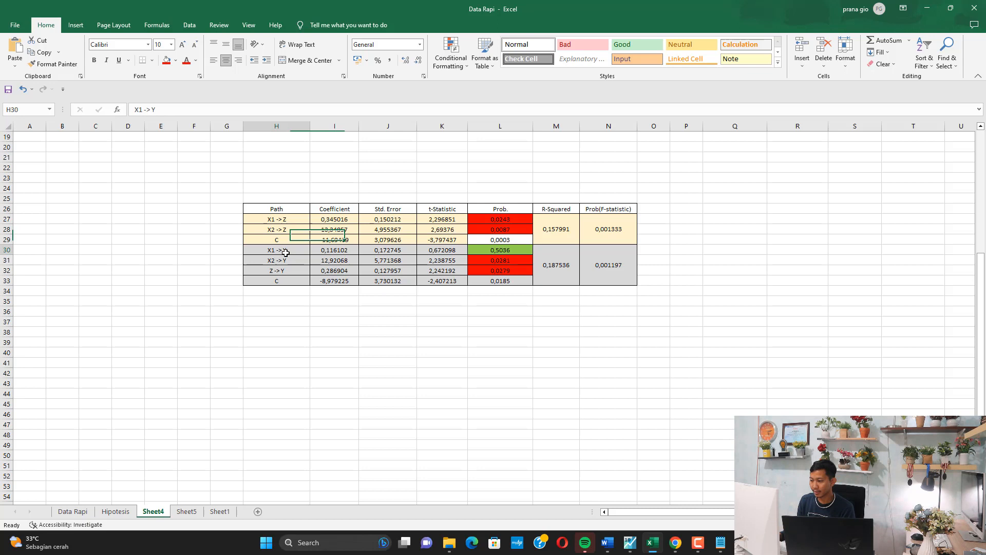
click(337, 250)
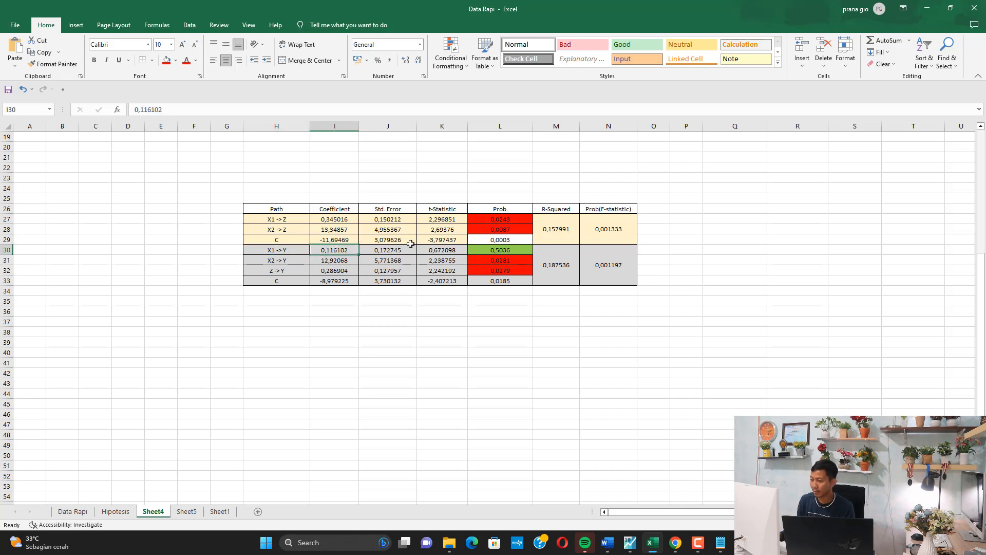
click(478, 249)
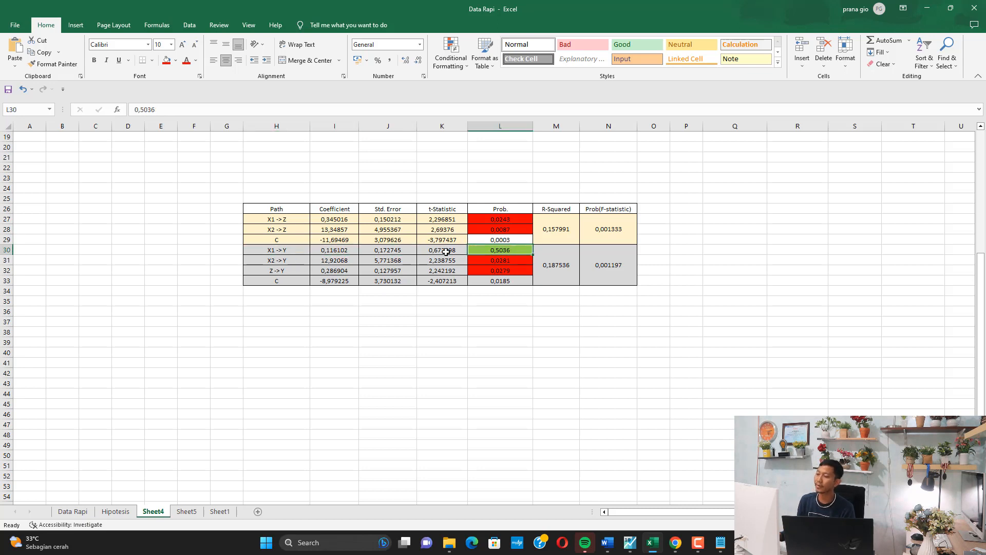
click(276, 259)
click(342, 261)
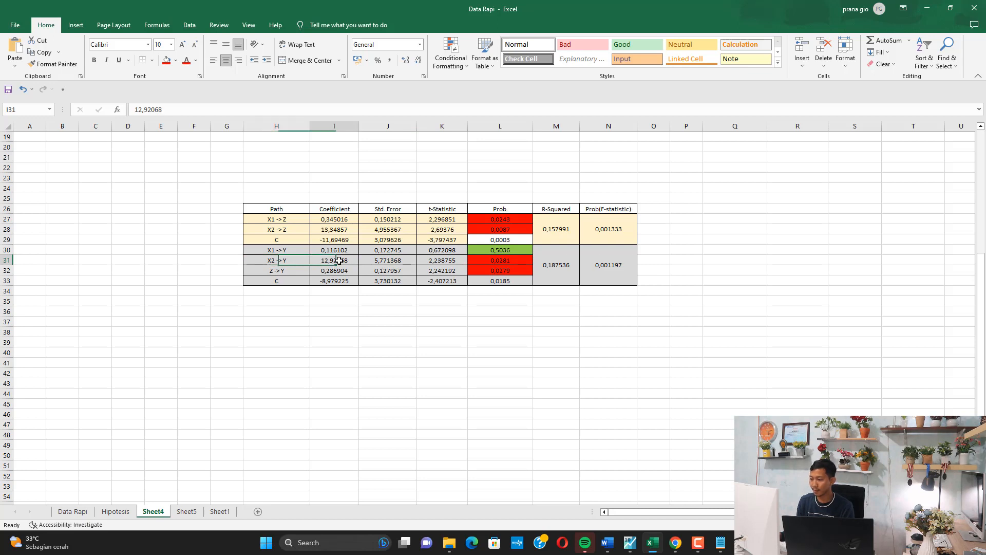
click(476, 260)
click(278, 272)
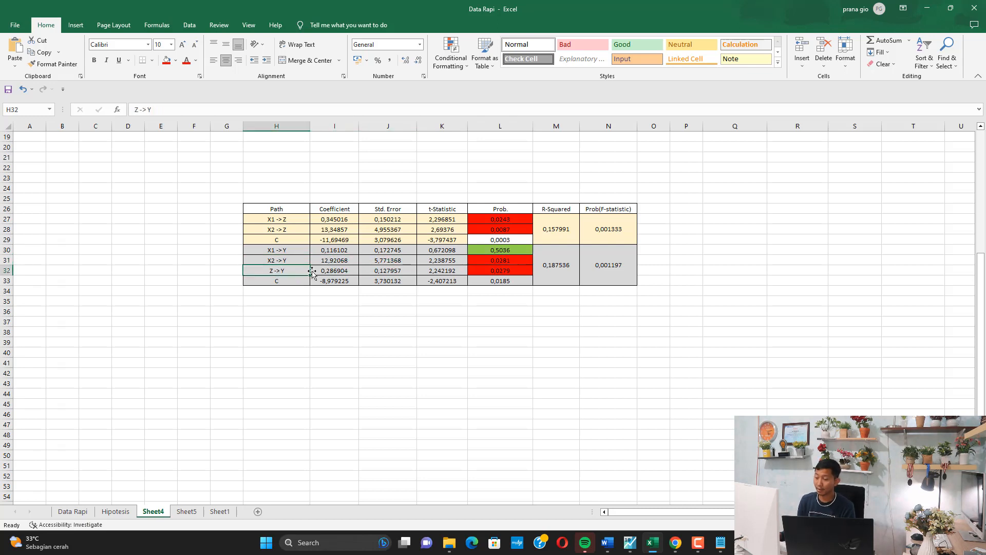
click(338, 274)
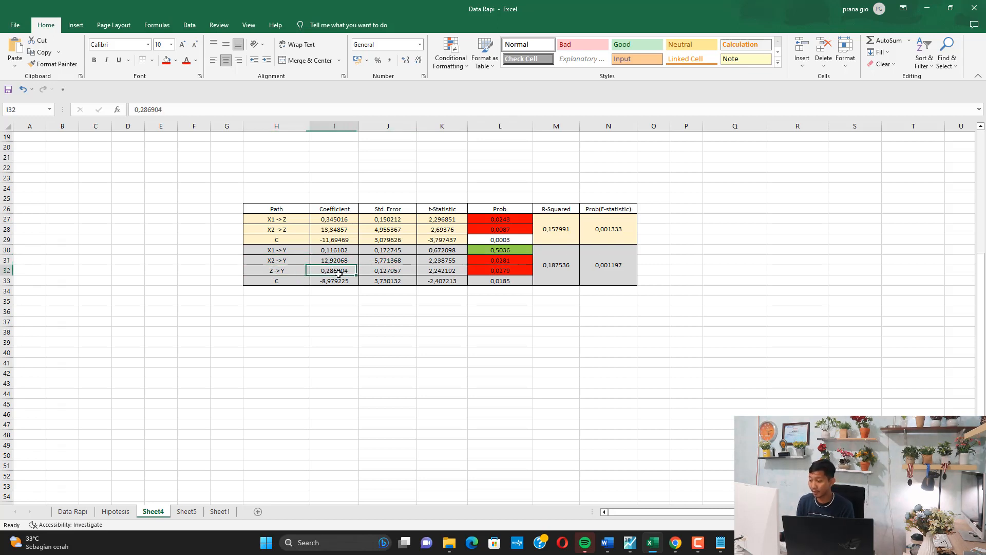
click(482, 270)
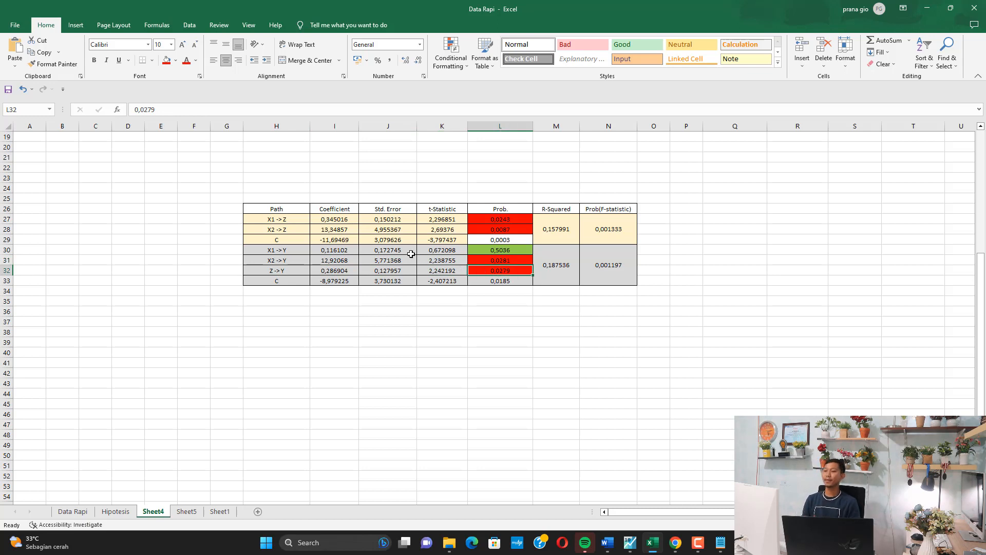
Step: Review the X1 -> Z path again, and check the R-Squared and Prob(F-statistic) cells of the Z and Y equations
click(282, 217)
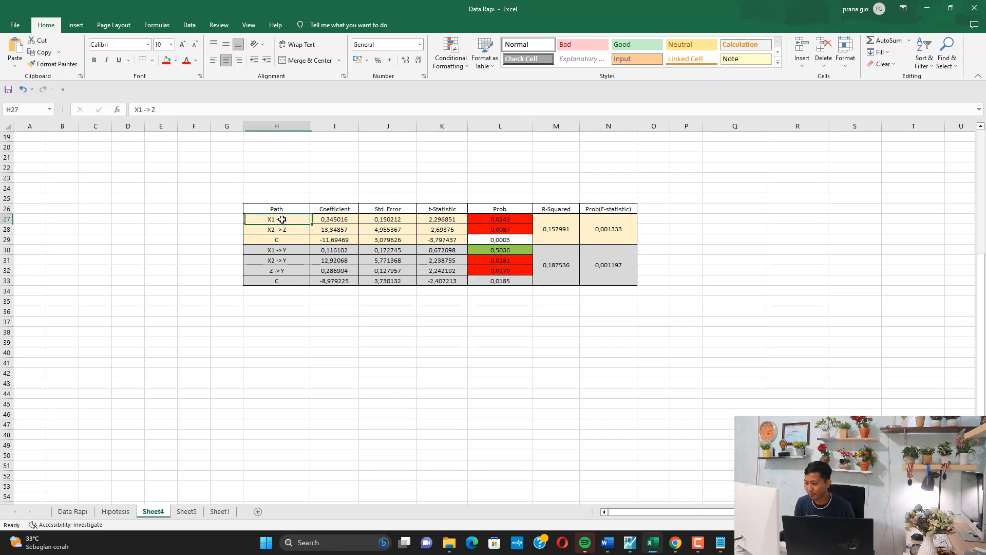
click(344, 220)
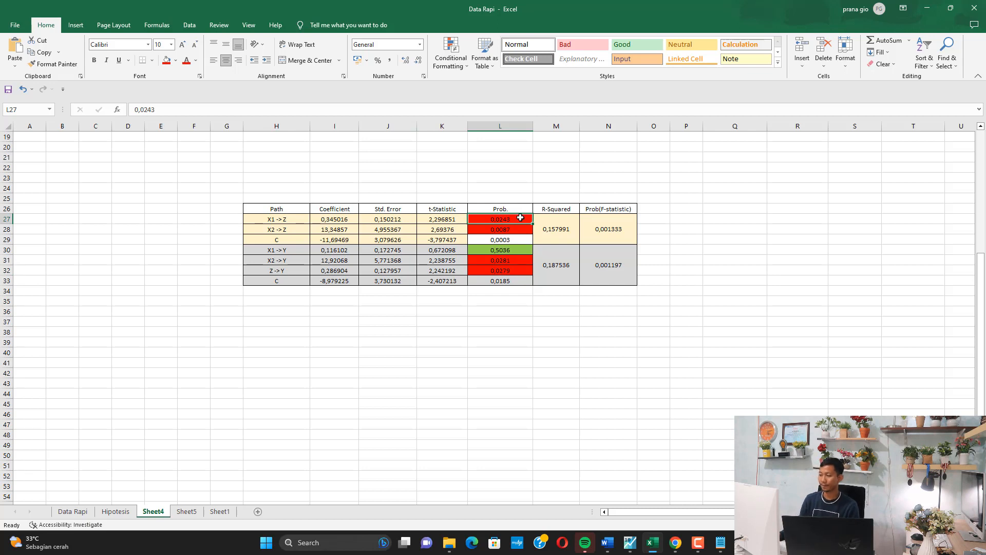
key(Right)
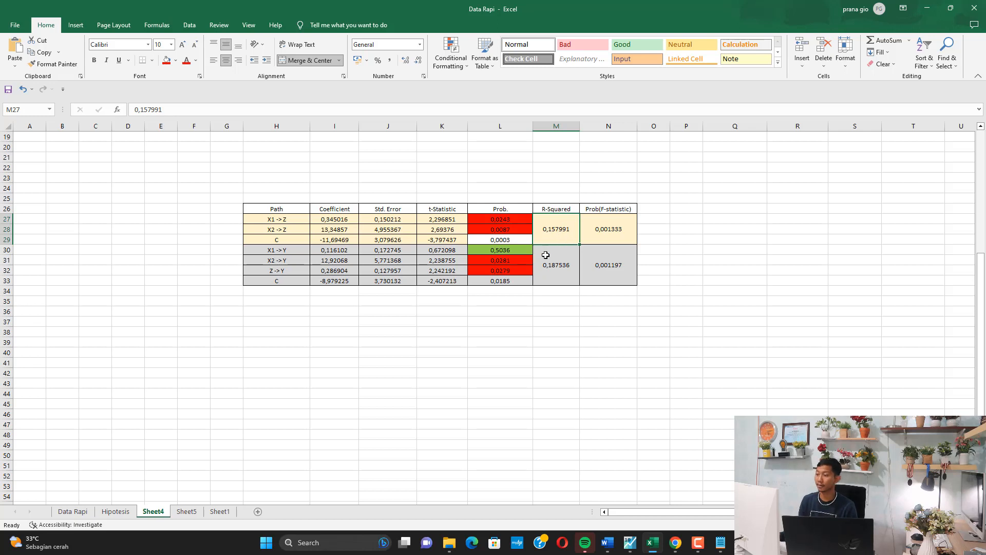
click(616, 228)
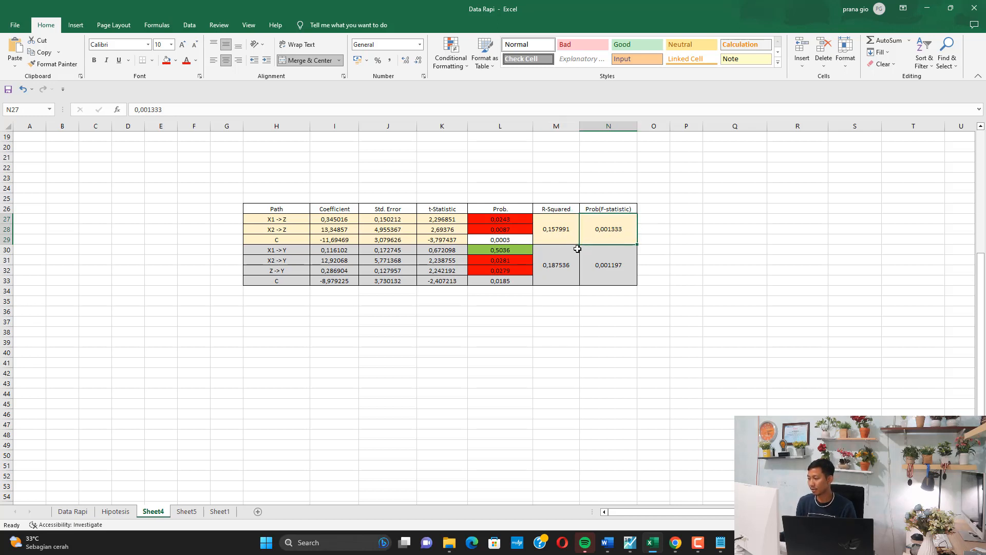
click(565, 263)
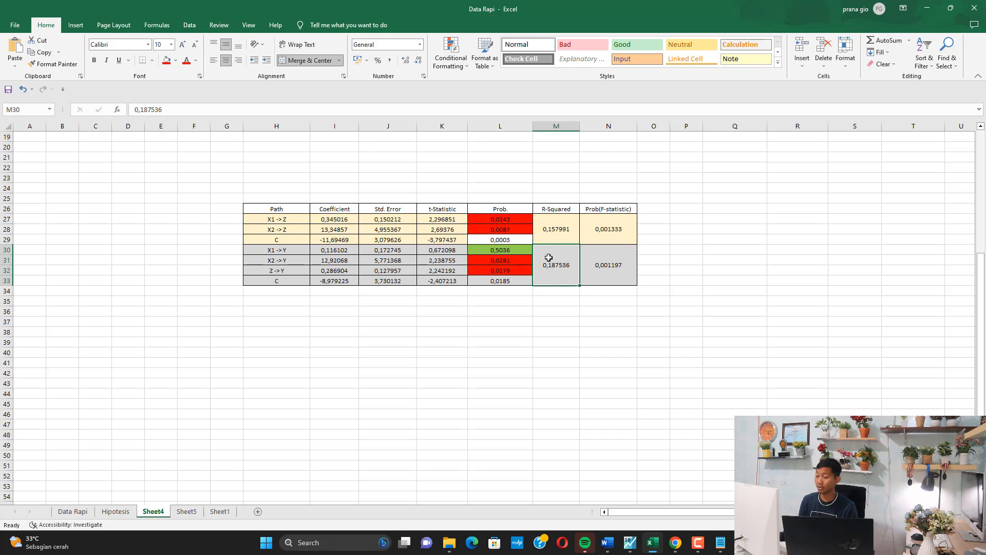
click(624, 264)
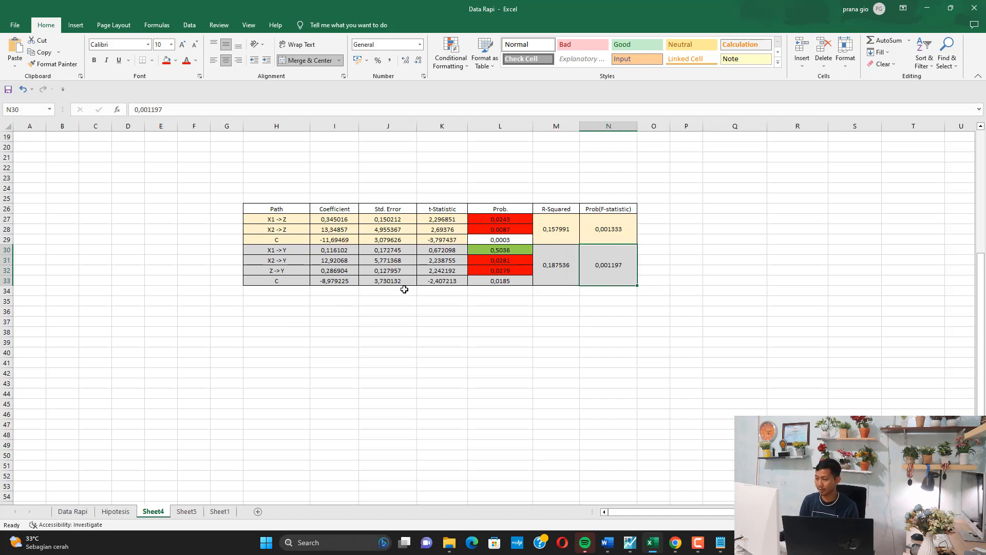
Step: Switch to the Word document Bab 4 Hasil Olah Data EViewss and review the results sections through Tabel 4.10 Uji Sobel
click(609, 547)
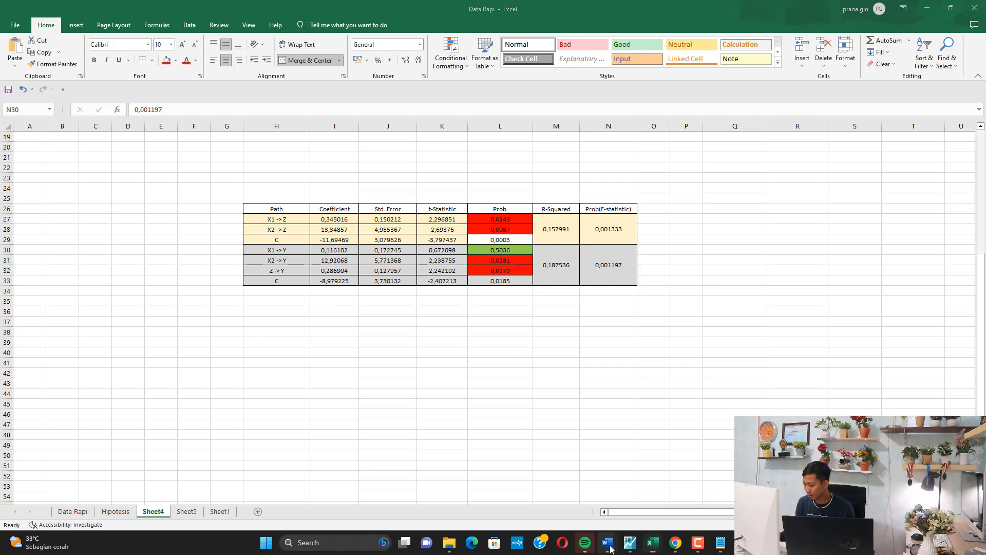
click(570, 496)
scroll(616, 246, down, 15)
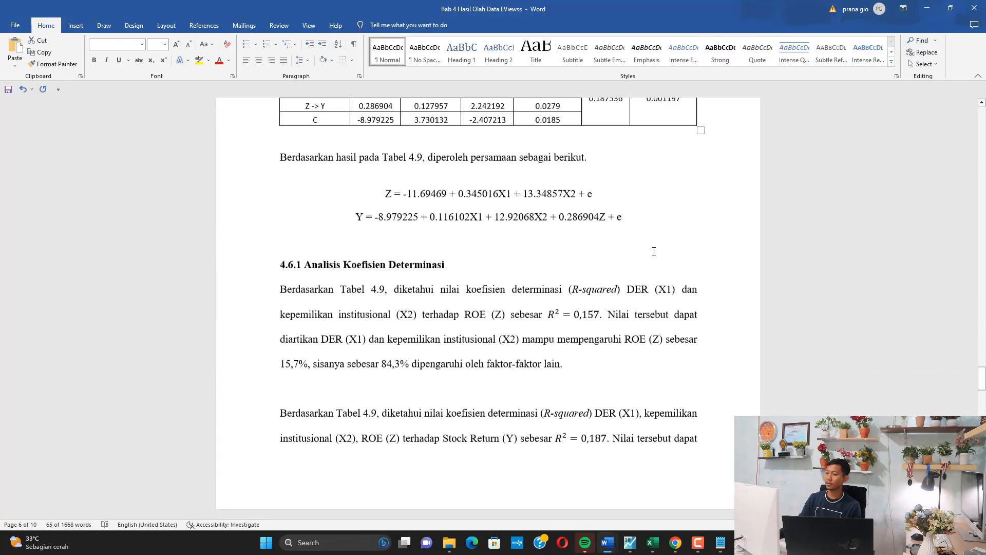
scroll(654, 250, down, 20)
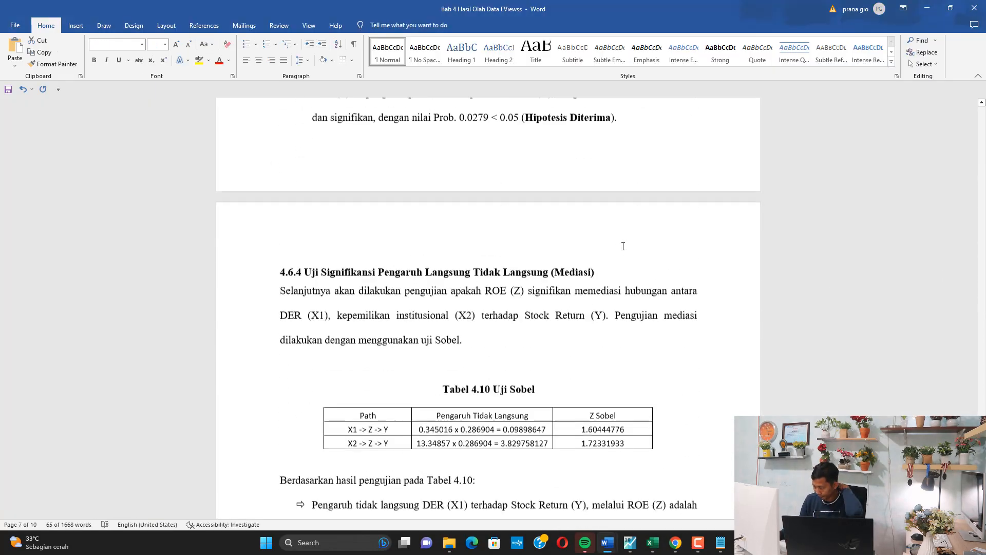
scroll(621, 243, down, 5)
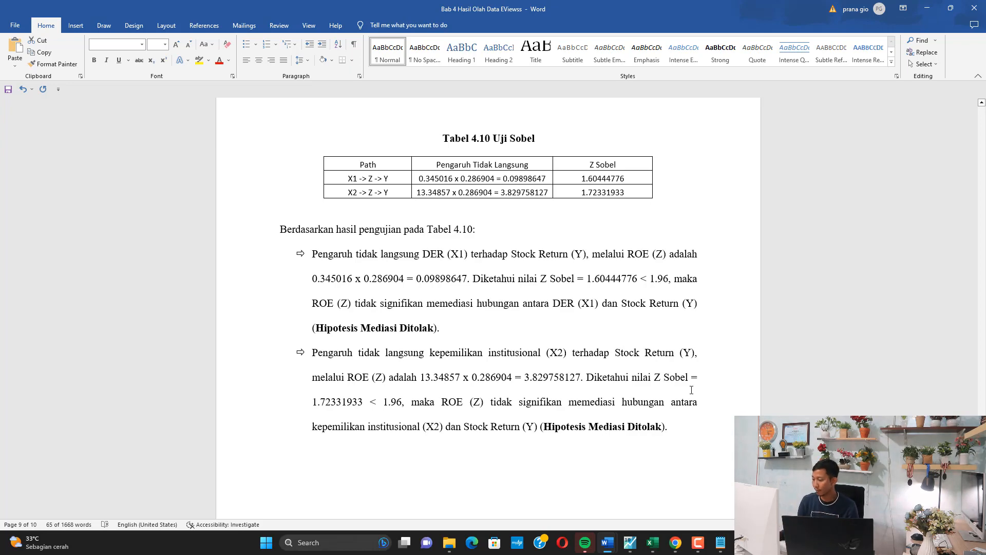
Step: Open Document1 in Word, locate the direct-effect hypotheses, and check the path table in the Excel workbook against them
click(607, 547)
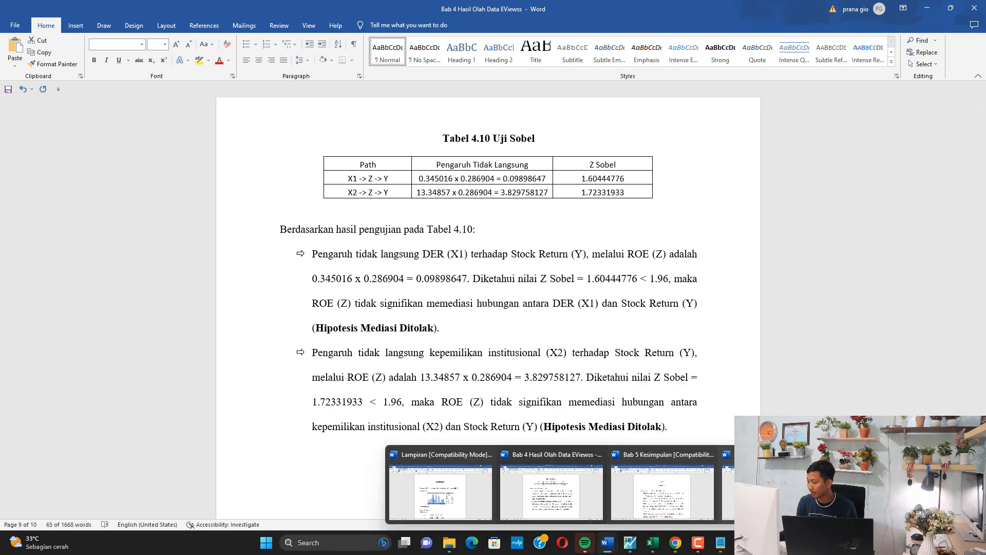
click(744, 488)
scroll(425, 279, up, 10)
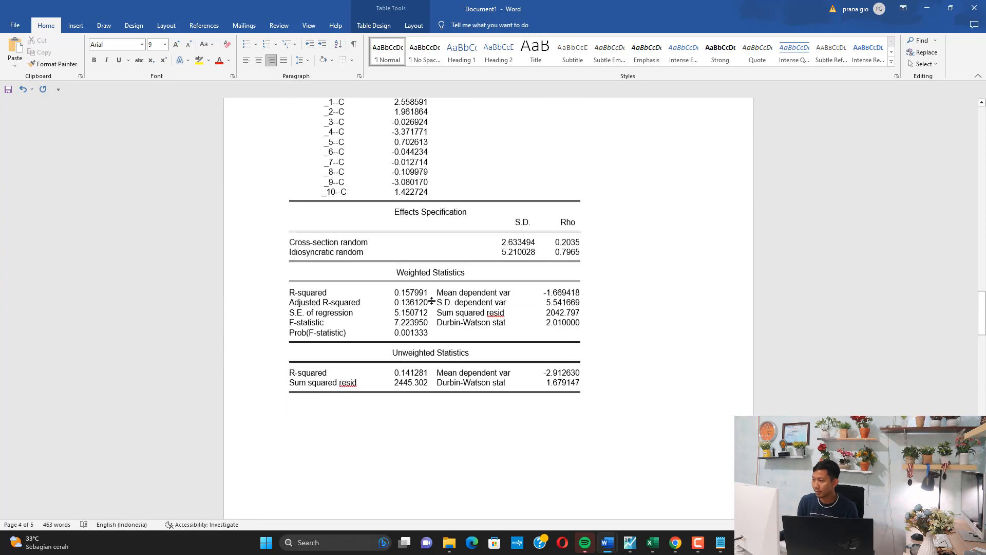
scroll(557, 201, up, 20)
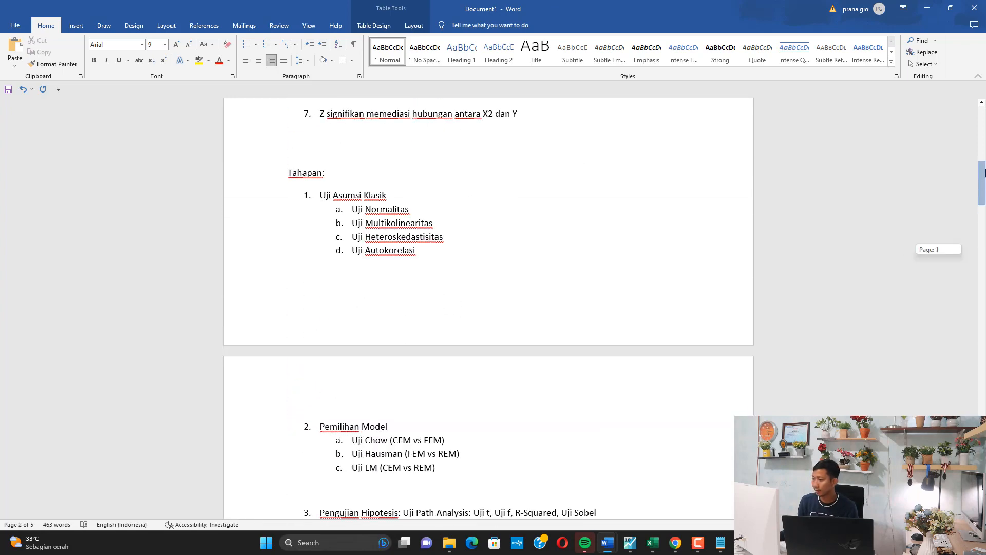
scroll(557, 201, up, 5)
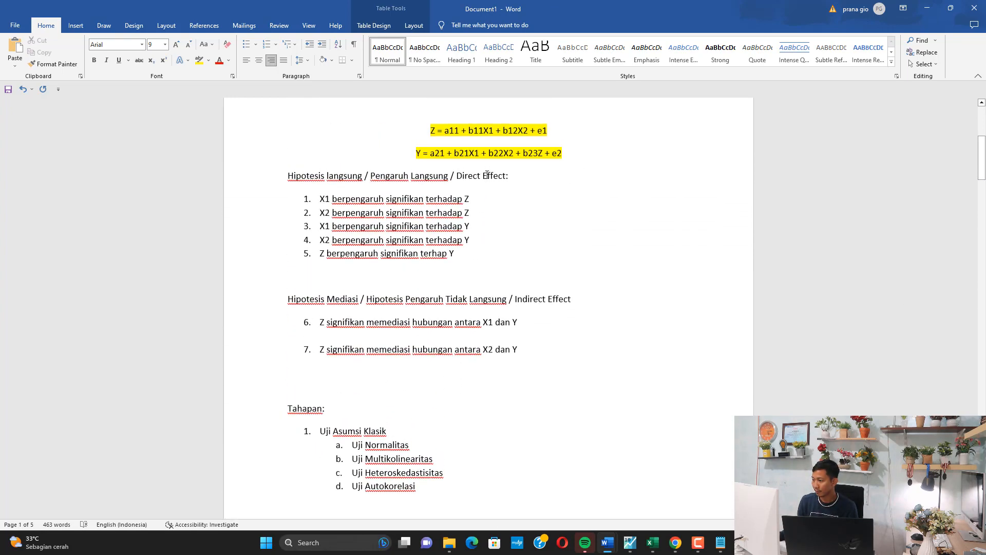
click(484, 195)
click(652, 544)
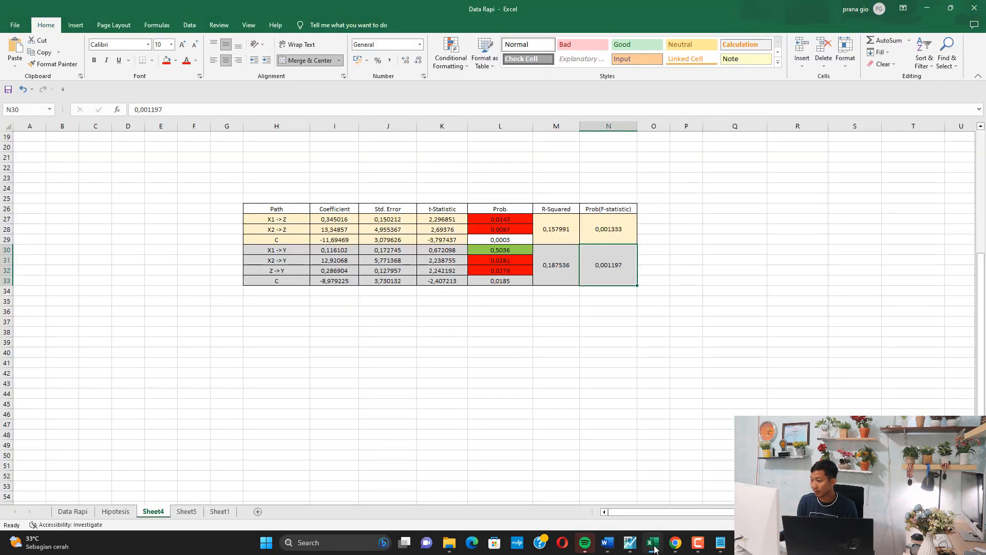
click(653, 545)
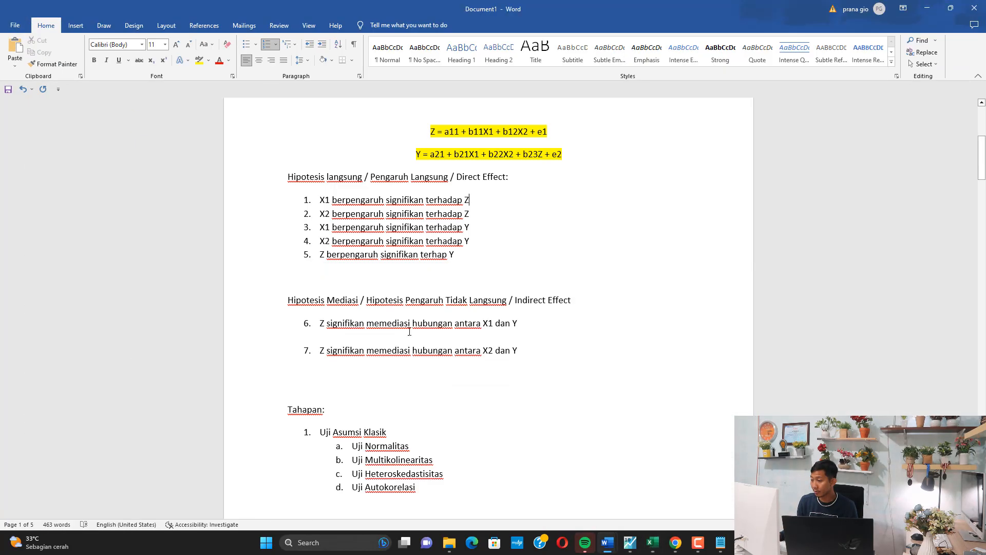
Step: Append "(Hipotesis Ditolak)" to hypothesis 3, X1 on Y, in Word's Document1, with the words inside the parentheses in bold
click(478, 230)
text(()
key(ctrl+b)
text(H)
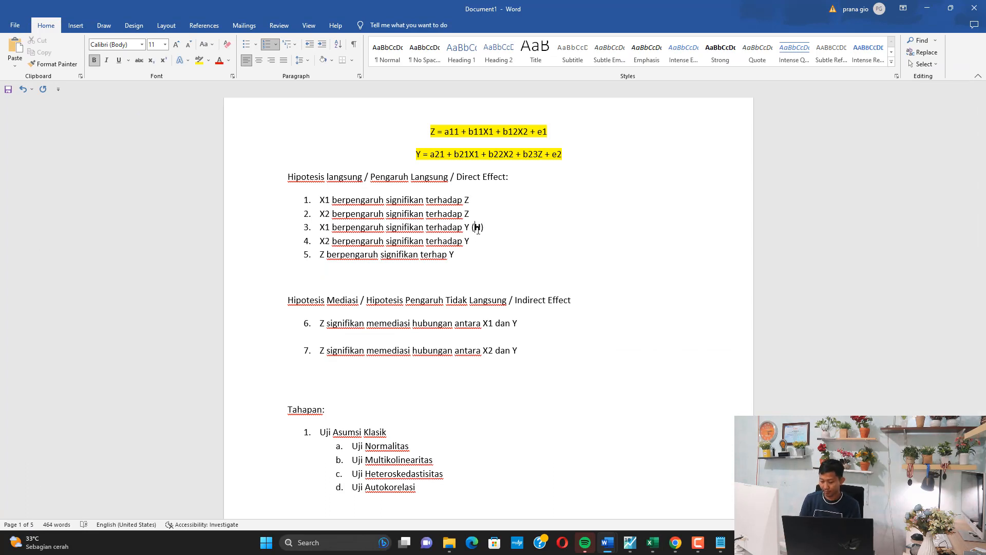
text(ipotesis Ditolka)
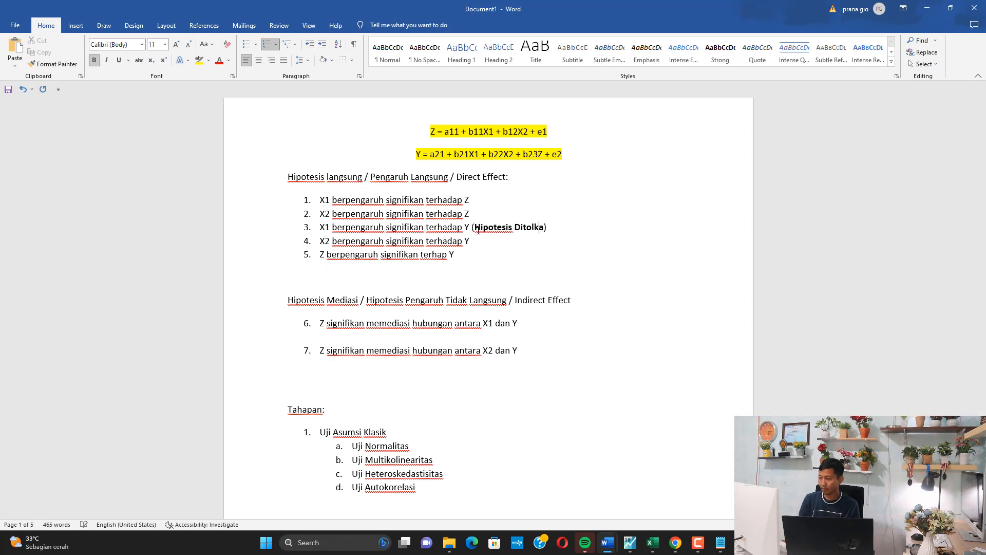
key(Up)
click(478, 230)
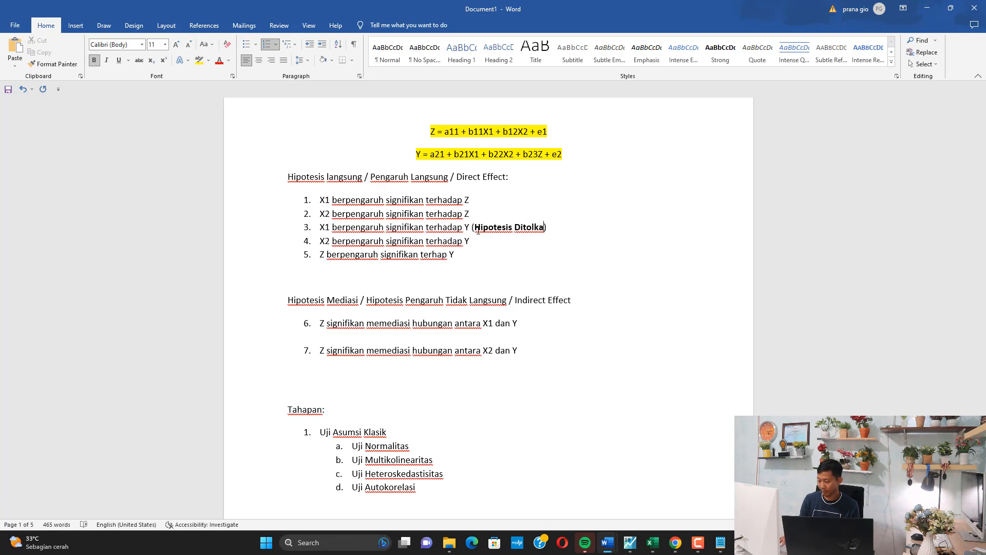
key(BackSpace)
key(BackSpace)
Step: Append "(Hipotesis Diterima)" to hypothesis 1, X1 on Z, with the words inside the parentheses in bold
key(Up)
key(Up)
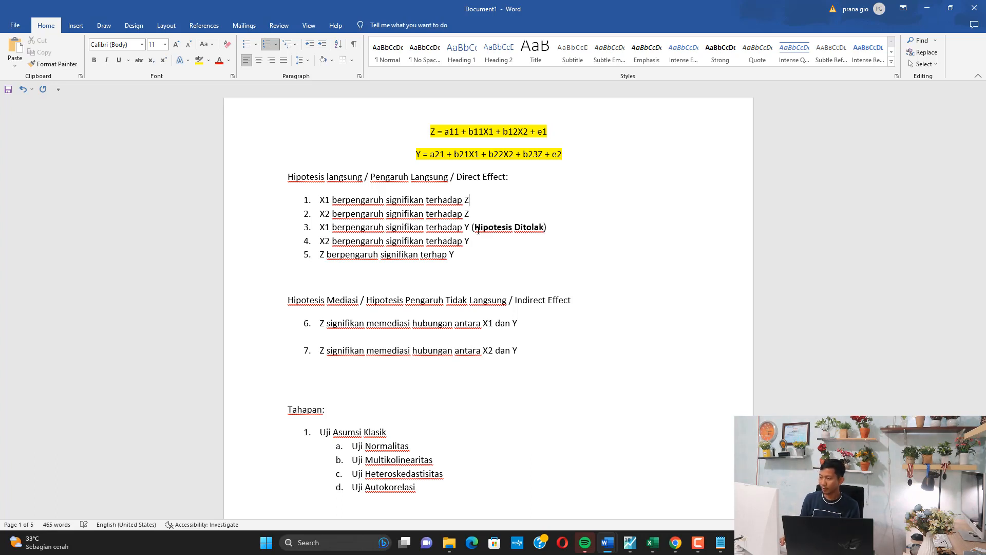
text(()
key(ctrl+b)
text(Hipotesis D)
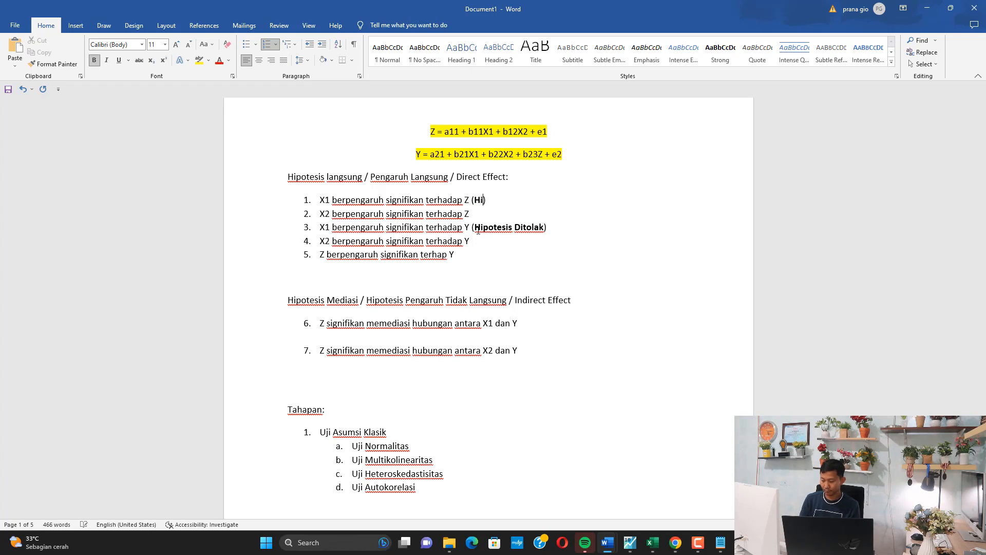
text(iterim)
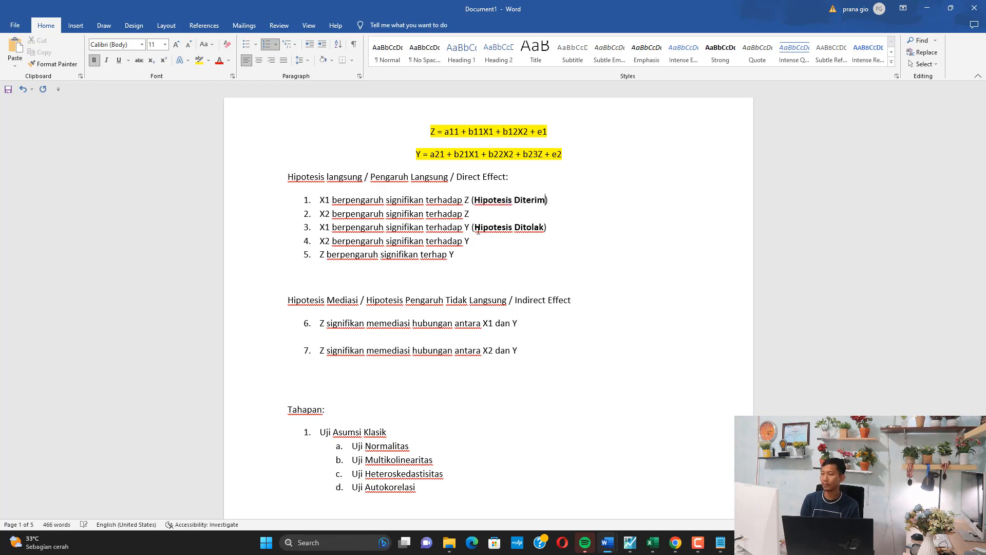
text(a)
Step: Copy the "(Hipotesis Diterima)" note from hypothesis 1 to the ends of hypotheses 2, 4 and 5
key(End)
key(shift+Left)
key(shift+Left)
key(shift+Left)
key(shift+Left)
key(shift+Left)
key(shift+Left)
key(shift+Left)
key(shift+Left)
key(shift+Left)
key(shift+Left)
key(shift+Left)
key(shift+Left)
key(shift+Left)
key(shift+Left)
key(shift+Left)
key(shift+Left)
key(shift+Left)
key(shift+Left)
key(shift+Left)
key(shift+Left)
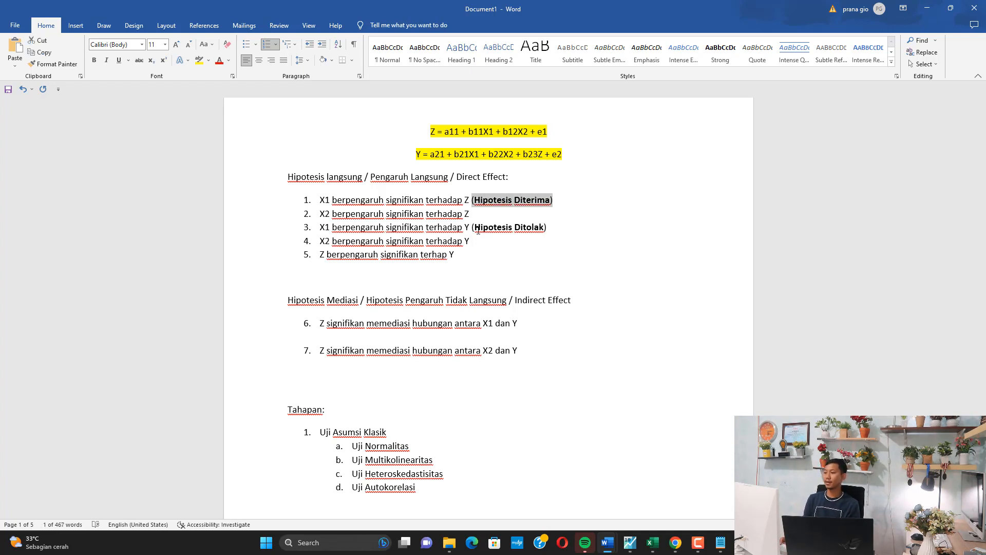
key(ctrl+c)
click(491, 214)
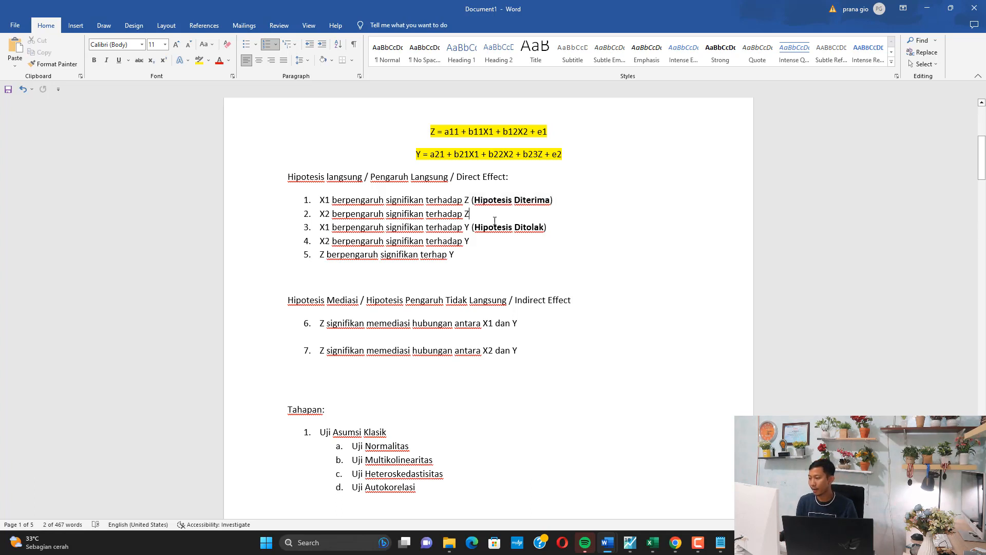
key(ctrl+v)
click(491, 241)
key(ctrl+v)
click(491, 254)
key(ctrl+v)
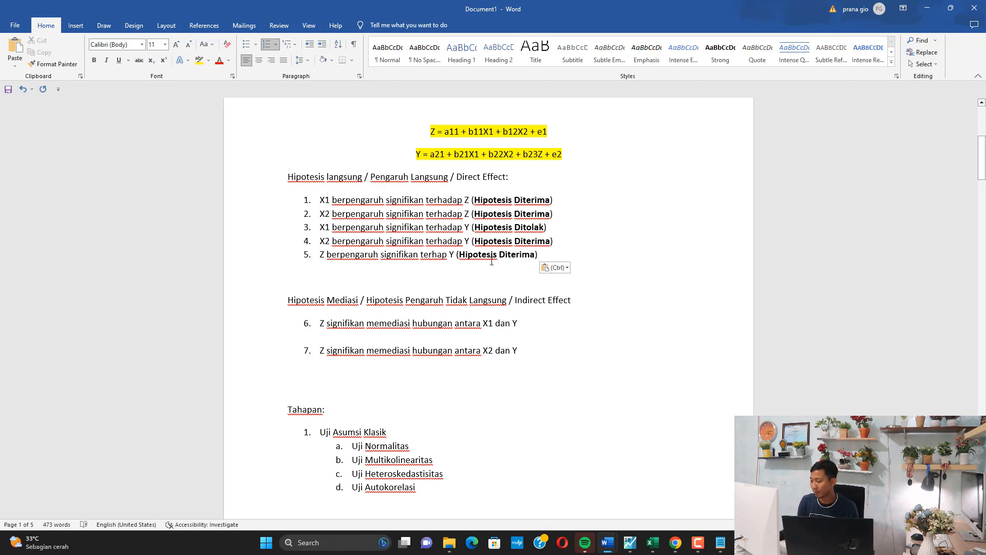
Step: Switch to Excel and copy the path, coefficient and standard error of X1 -> Z and X2 -> Z to H38
scroll(493, 263, down, 12)
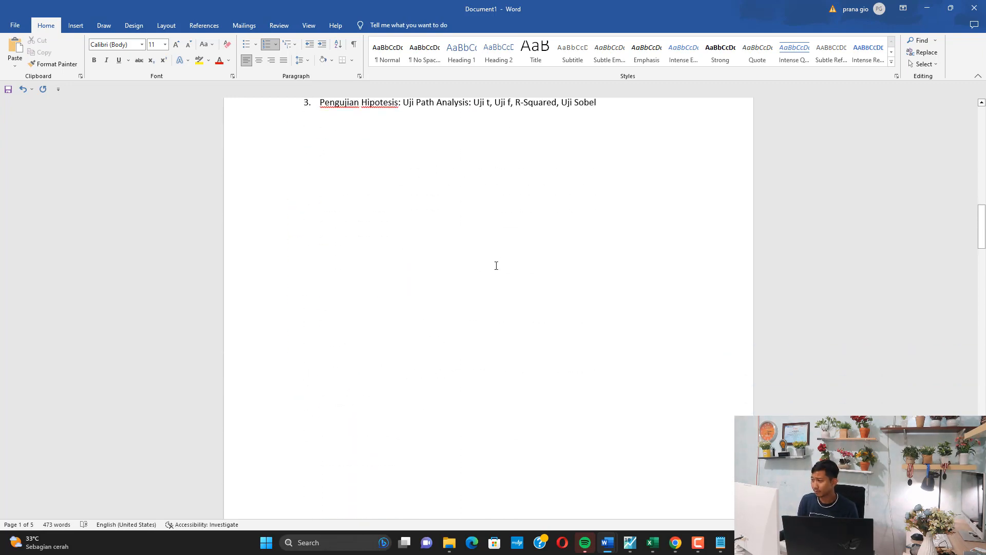
scroll(496, 266, up, 3)
scroll(502, 257, down, 6)
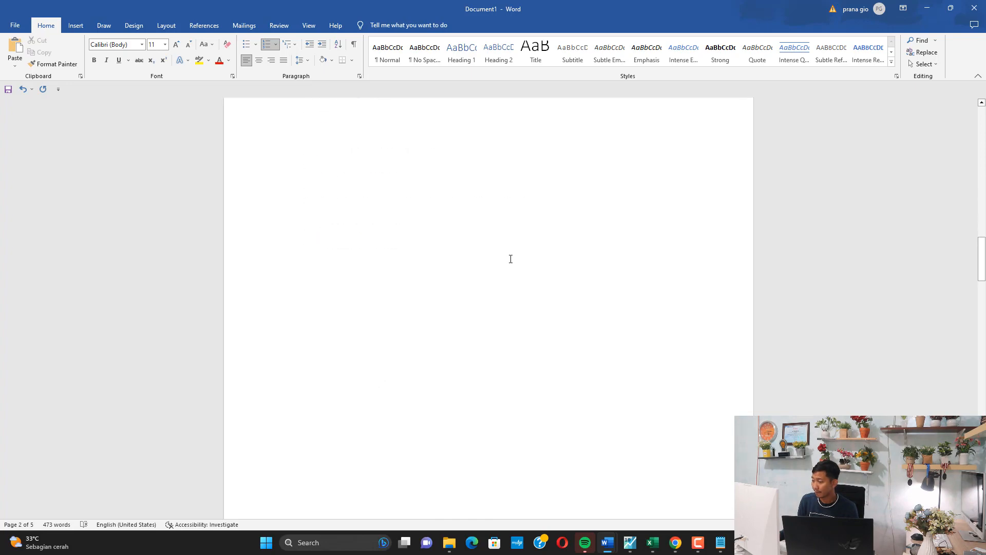
click(652, 542)
click(277, 377)
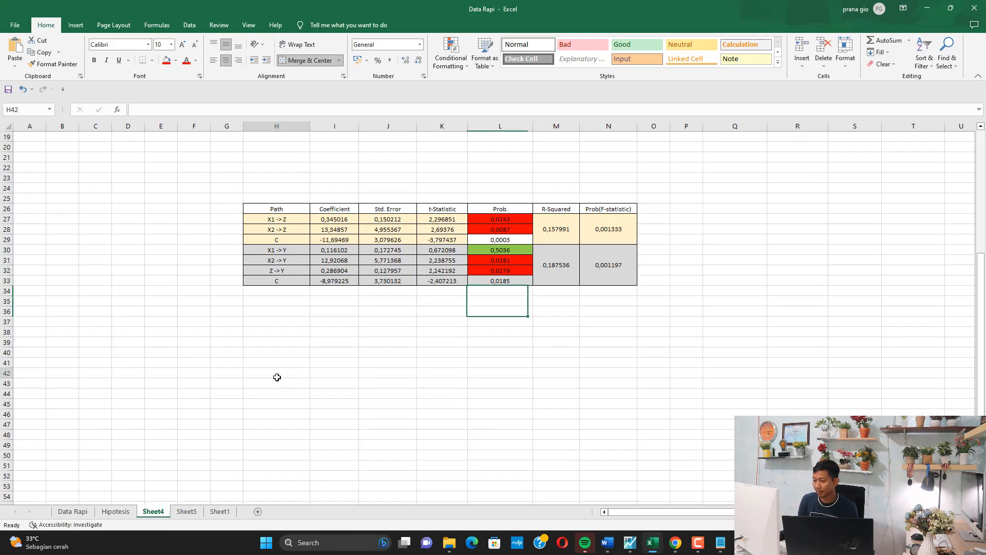
drag(282, 219, 390, 229)
key(ctrl+c)
click(296, 333)
key(ctrl+v)
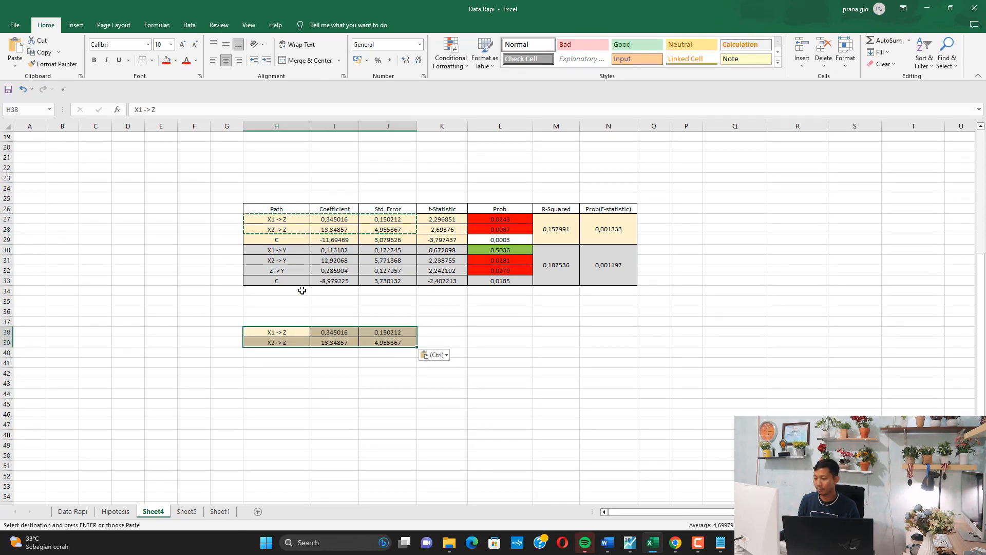
Step: Copy the Z -> Y path, coefficient and standard error to H40, and the Path, Coefficient and Std. Error headers to H37
drag(287, 270, 380, 271)
key(ctrl+c)
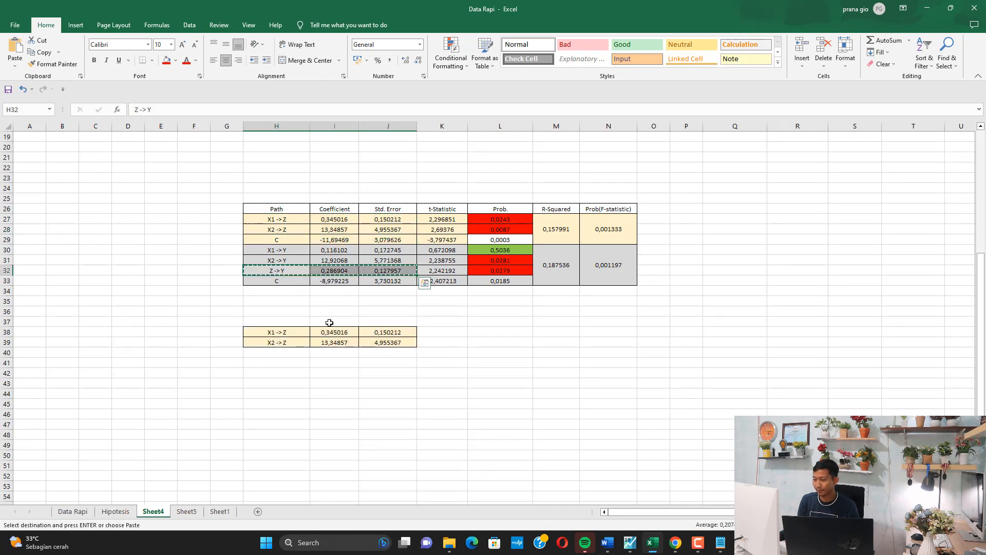
click(301, 354)
key(ctrl+v)
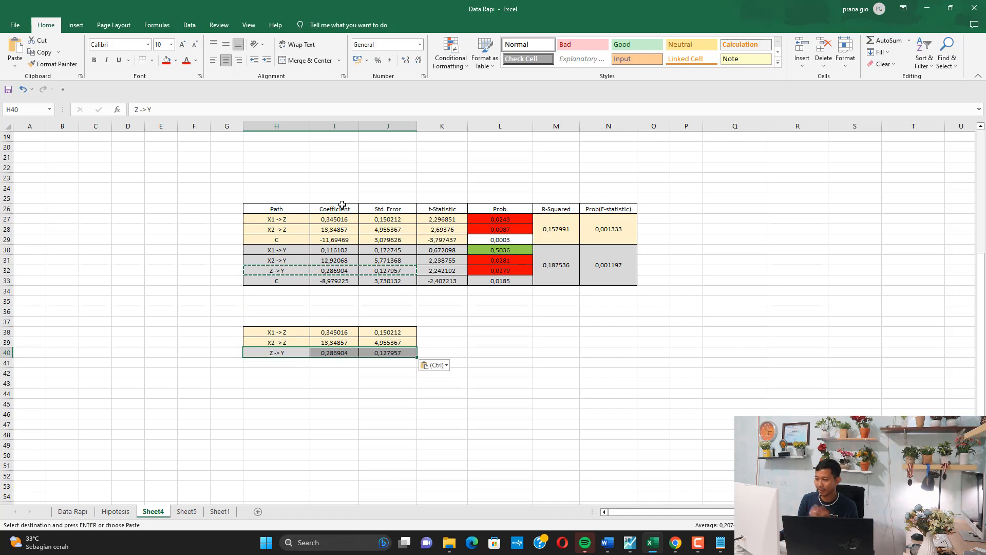
drag(288, 208, 377, 211)
key(ctrl+c)
click(282, 320)
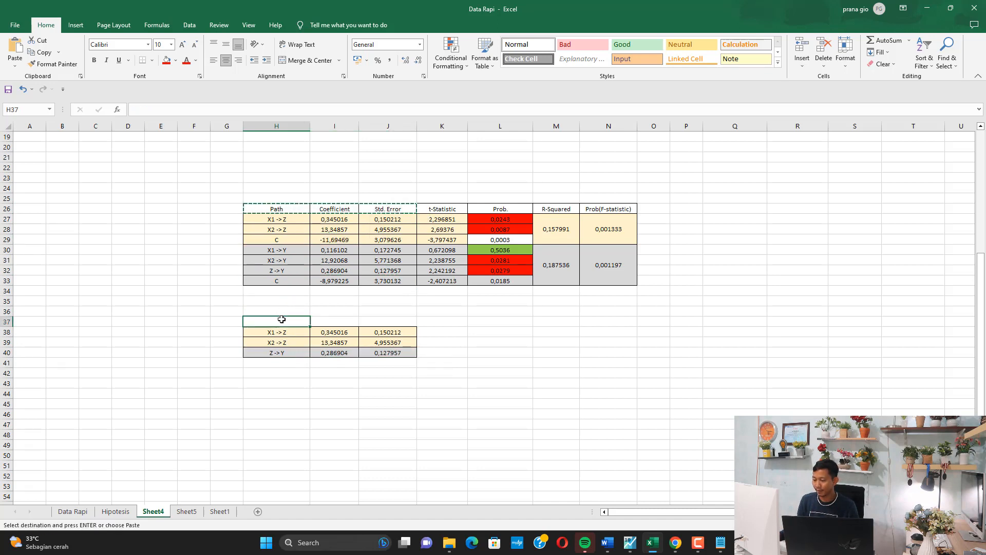
key(ctrl+v)
Step: Enter the headers Path, Pengaruh Tidak Langsung and Z Sobel in H46:J46, and widen column I to fit its header
click(280, 410)
text(Path)
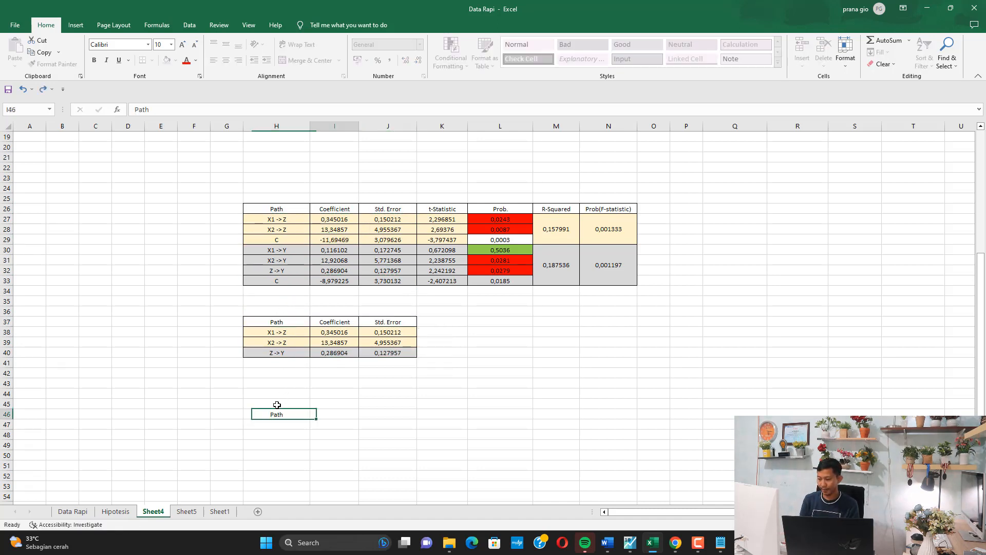
key(Tab)
text(Pe)
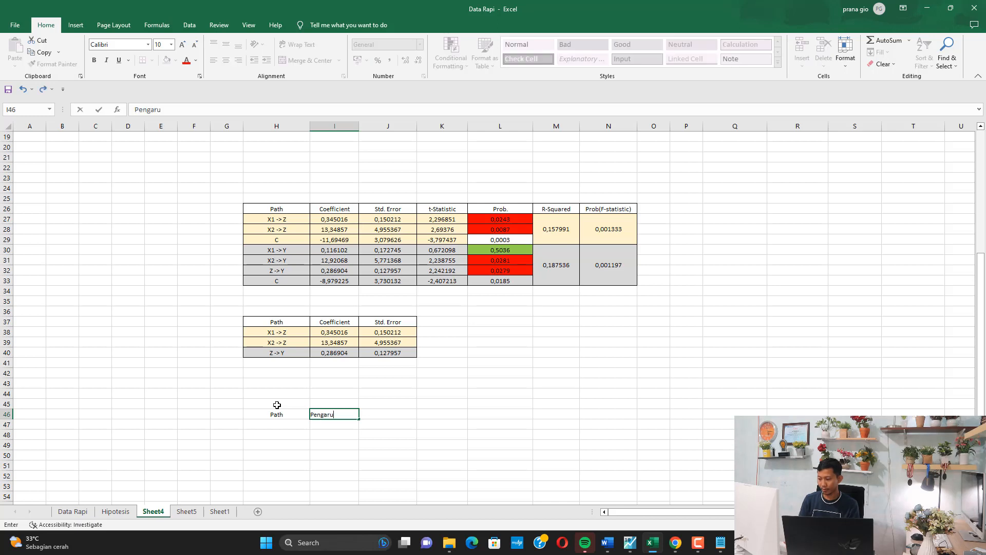
text(ngaruh Tidak Langsung)
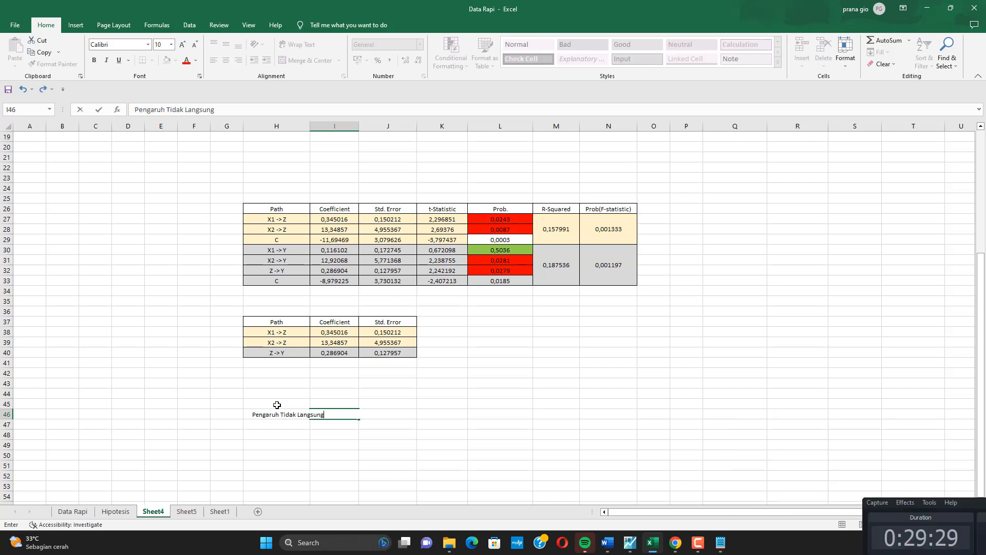
key(Tab)
text(Z)
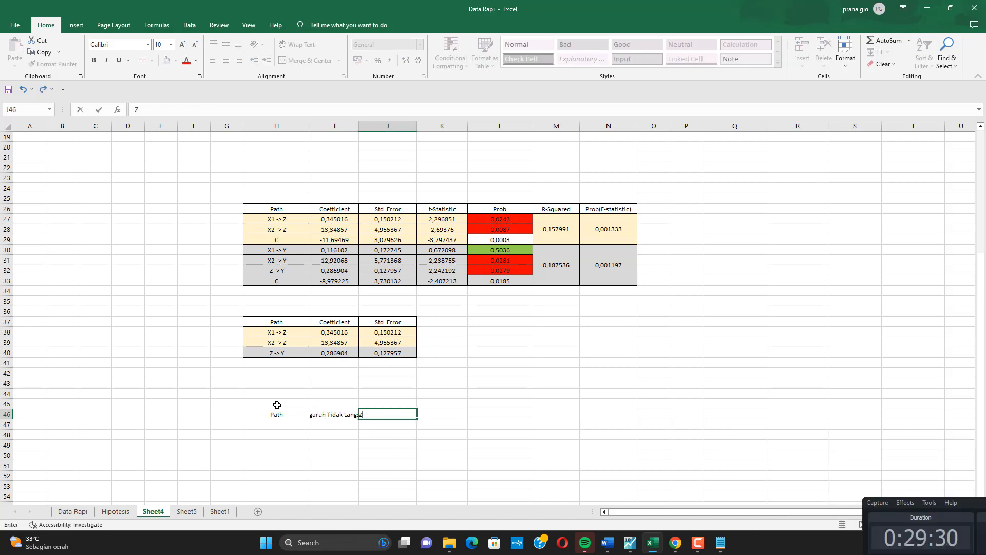
text( Sobel)
key(Tab)
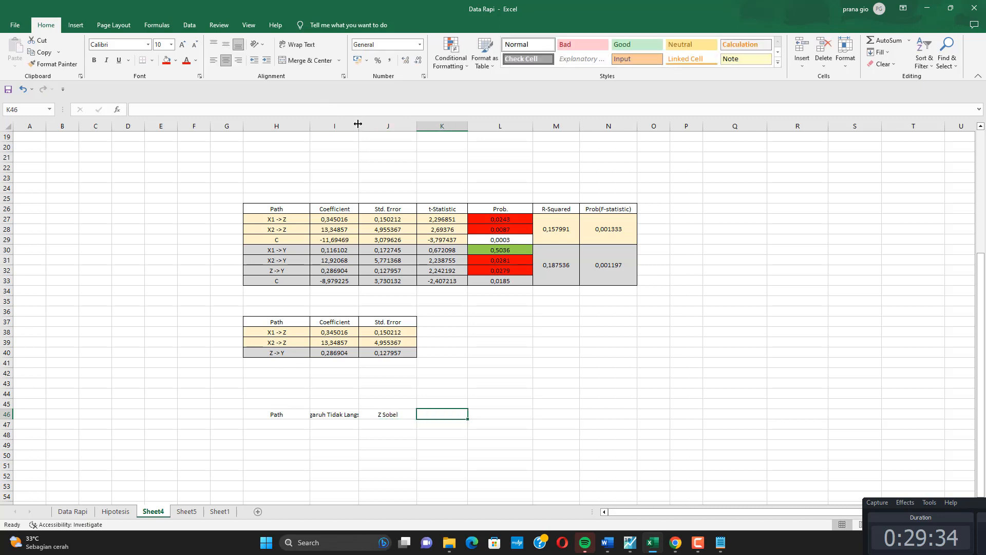
drag(358, 124, 390, 131)
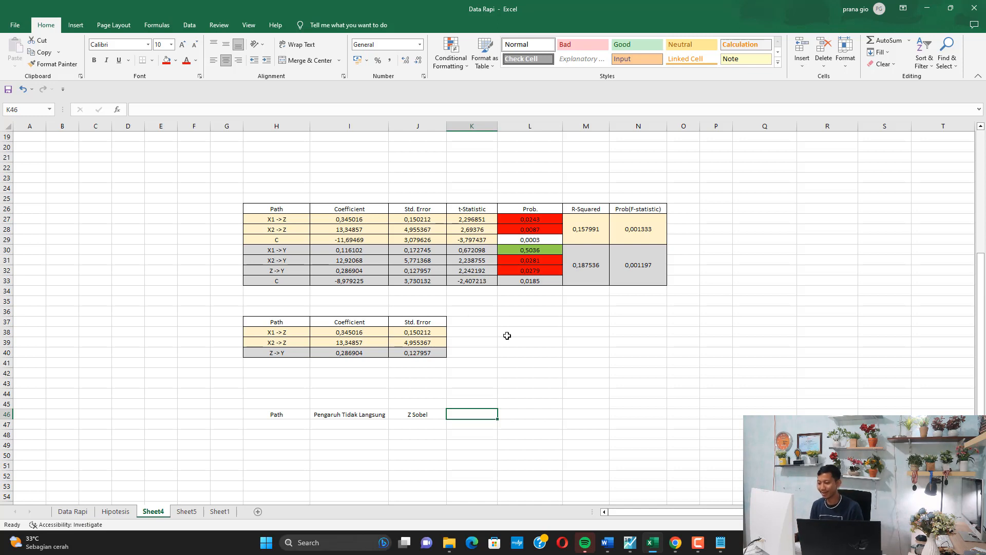
Step: Enter the mediation paths X1 -> Z -> Y in H47 and X2 -> Z -> Y in H48 below the Path header
click(278, 411)
click(345, 409)
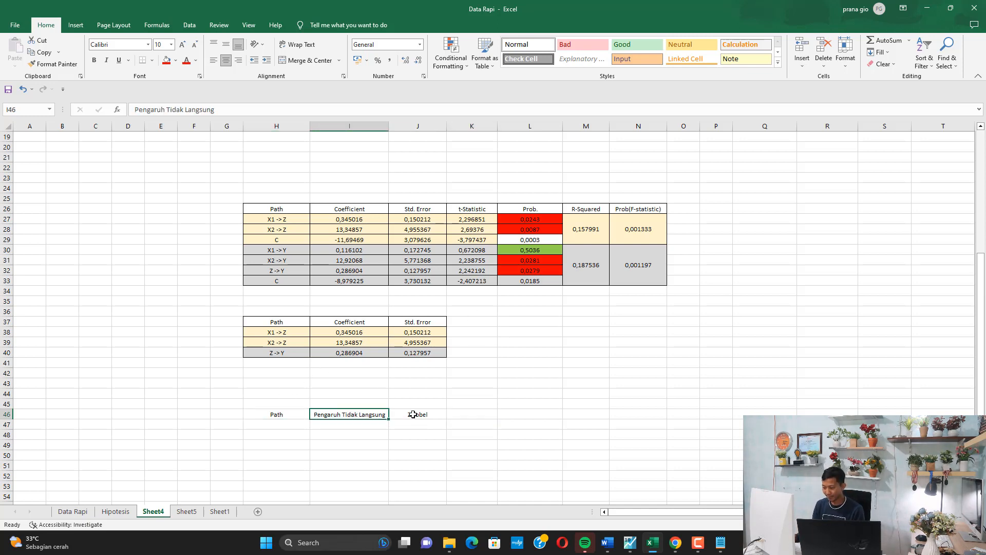
click(300, 422)
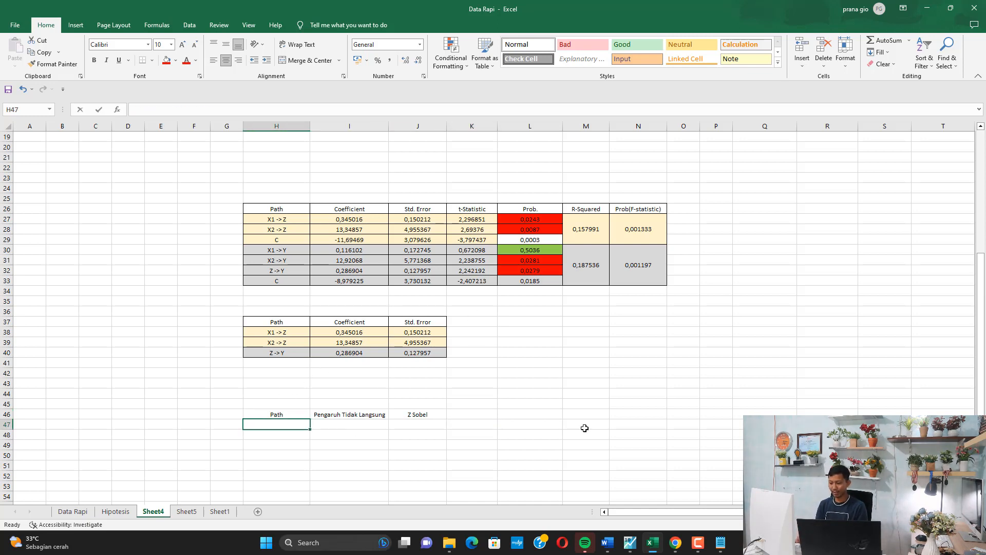
text(X1 -> Z -)
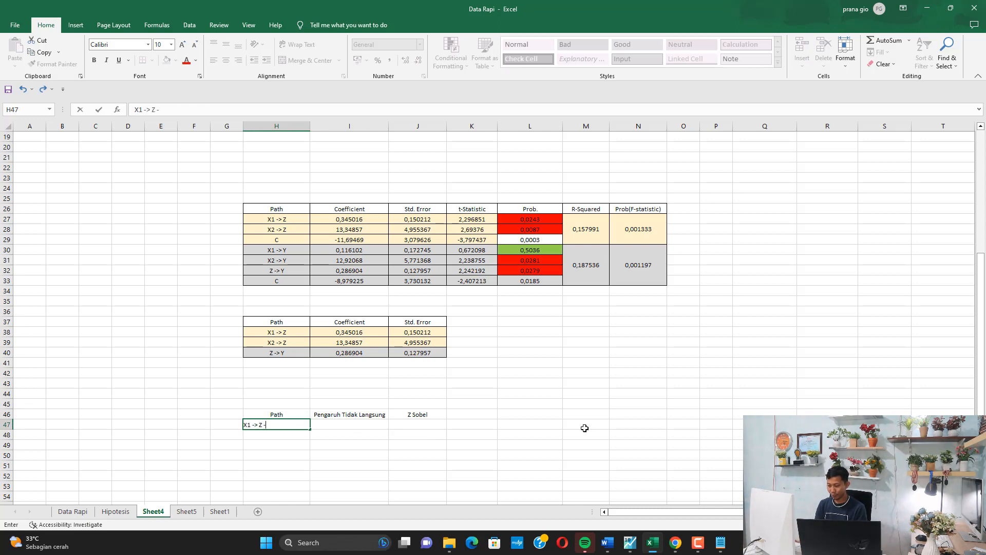
text(> Y)
key(Return)
text(X2 -> Z)
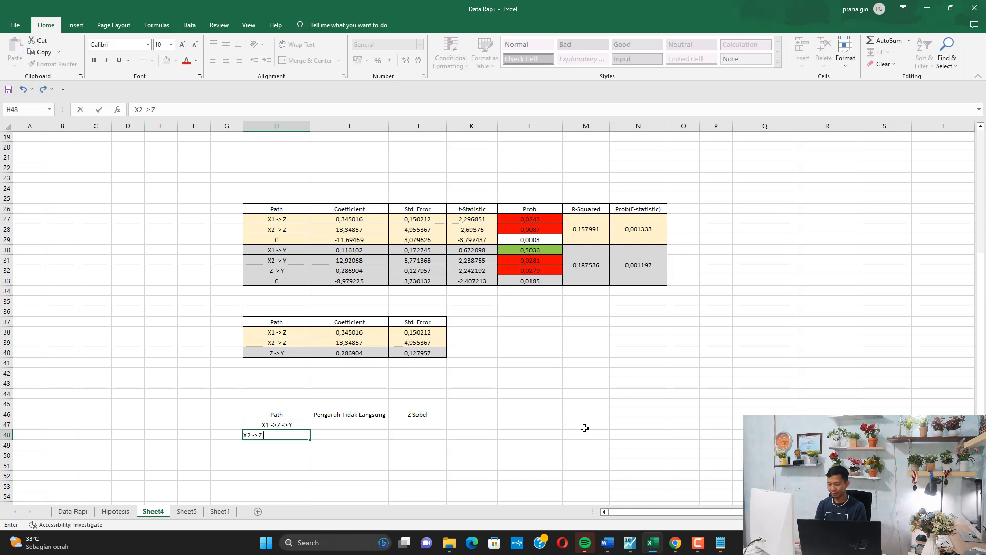
text( -> Y)
key(Tab)
Step: Calculate the indirect effects by entering =I38*I40 in I47 for X1 -> Z -> Y and =I39*I40 in I48 for X2 -> Z -> Y
key(Up)
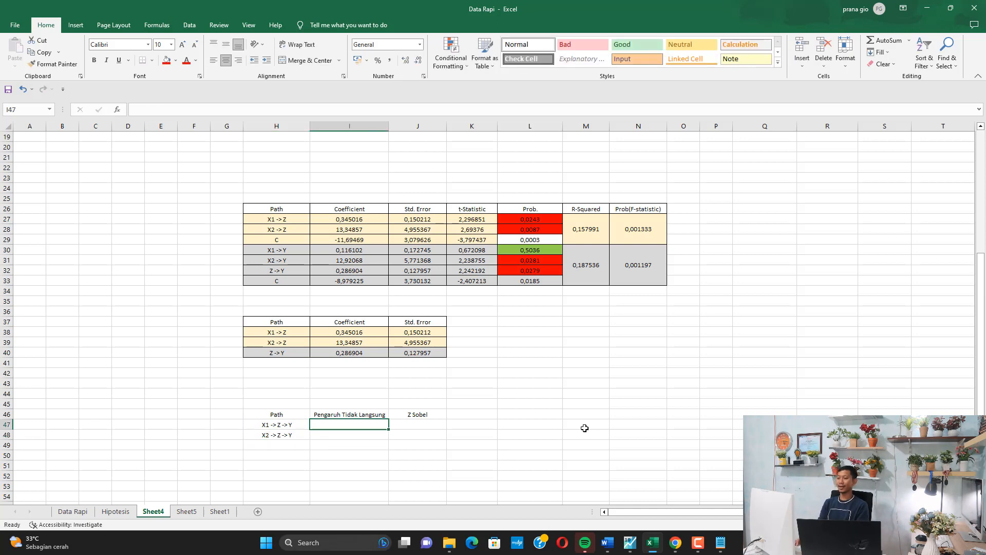
text(=)
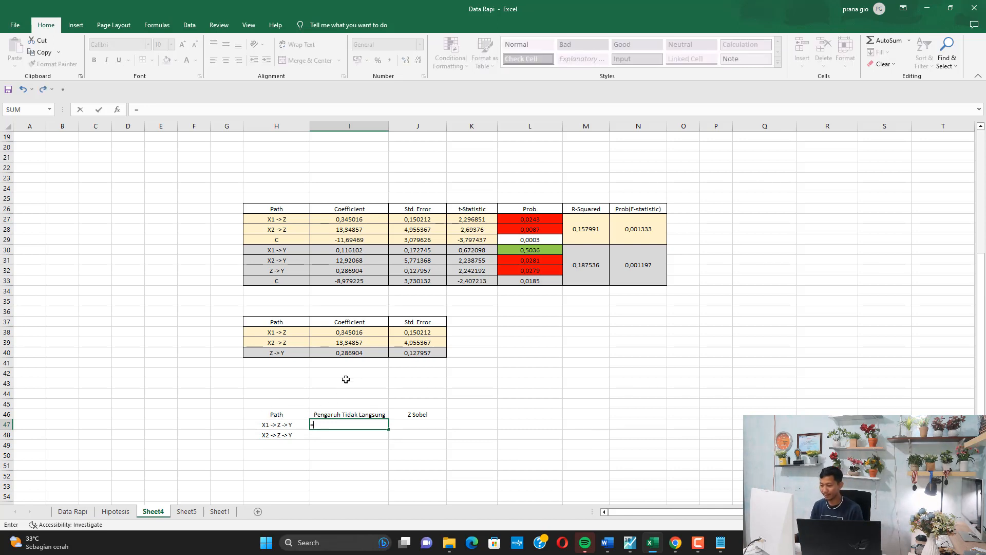
click(361, 333)
text(*)
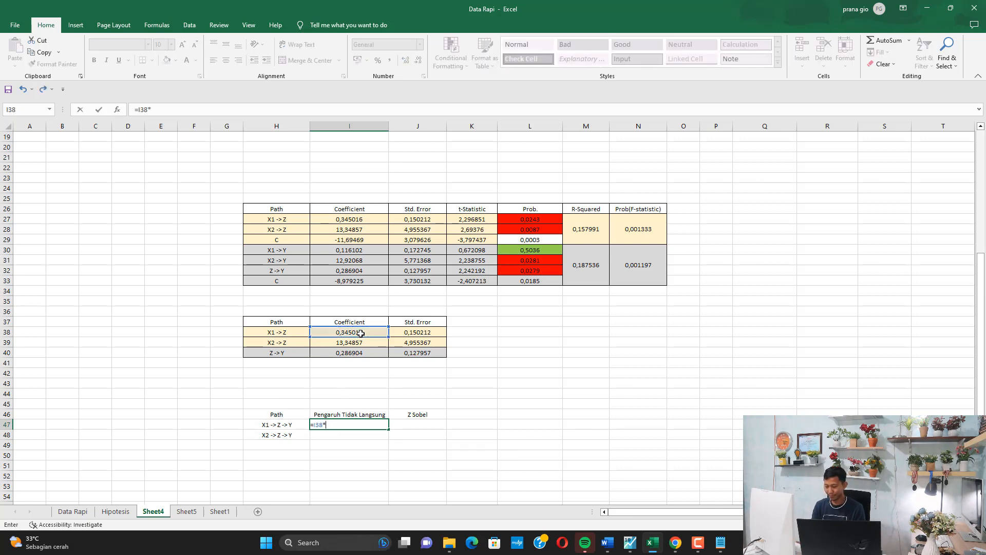
click(357, 352)
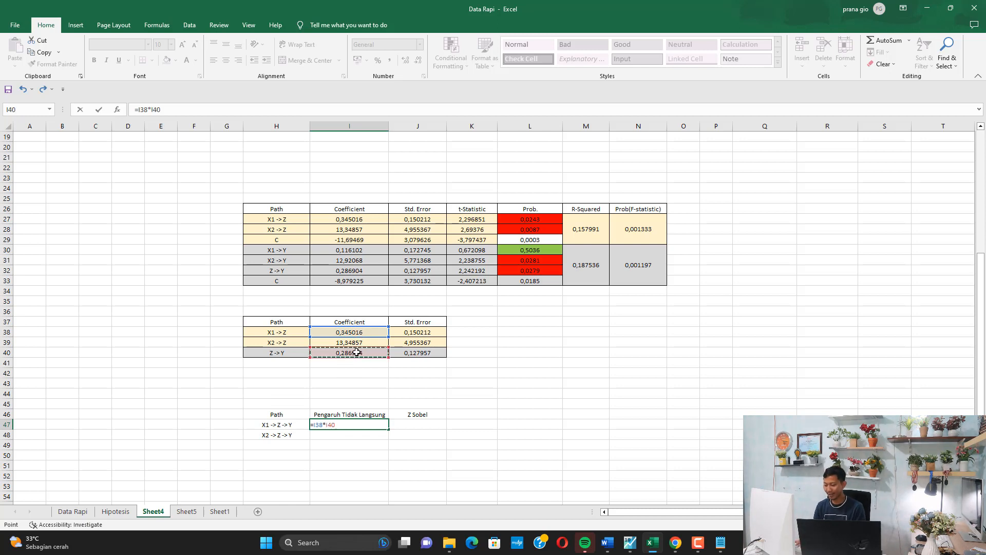
key(Return)
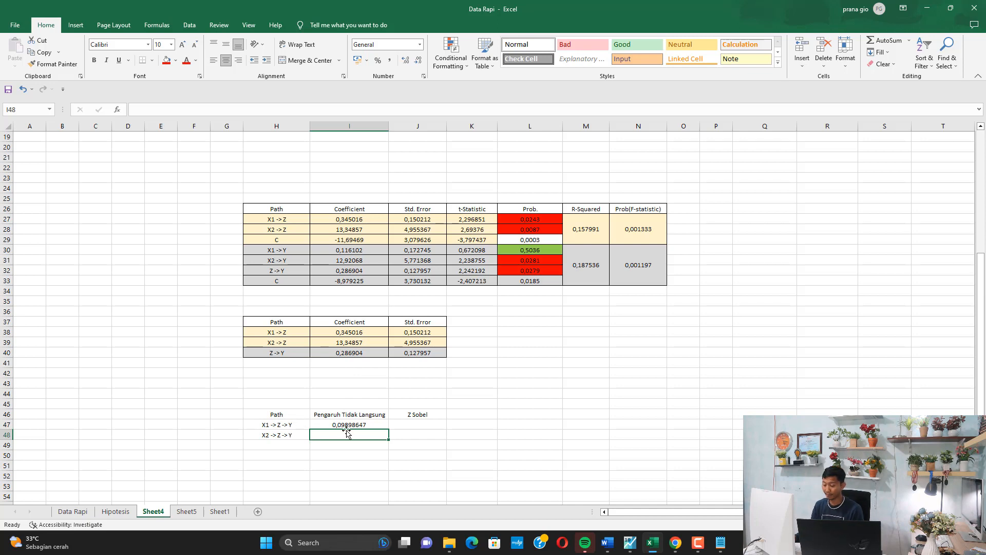
text(=)
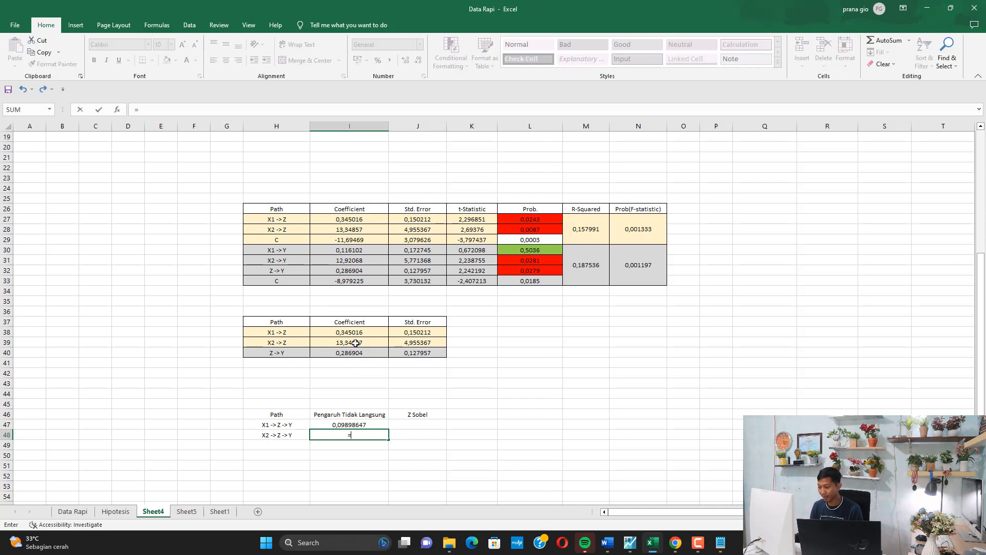
click(356, 343)
text(*)
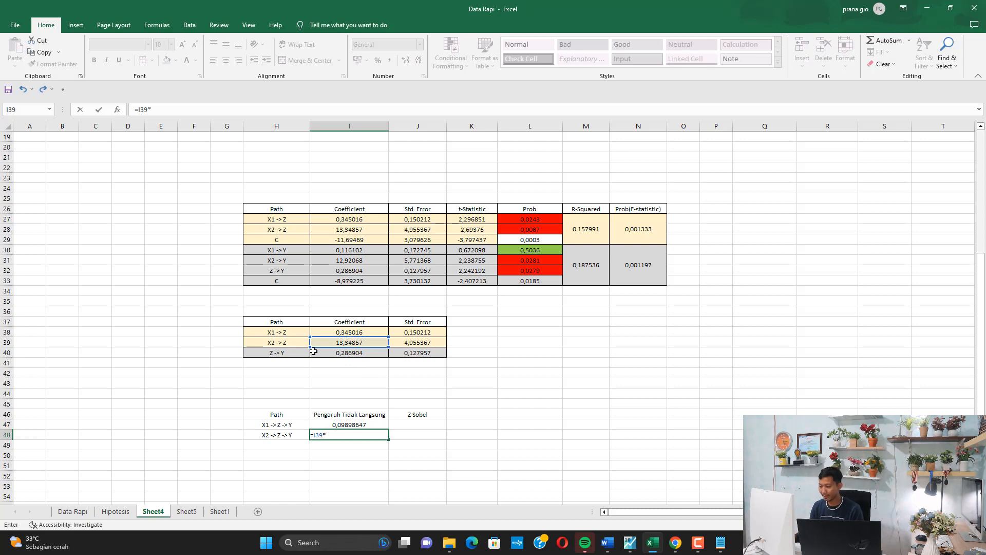
click(327, 353)
key(Return)
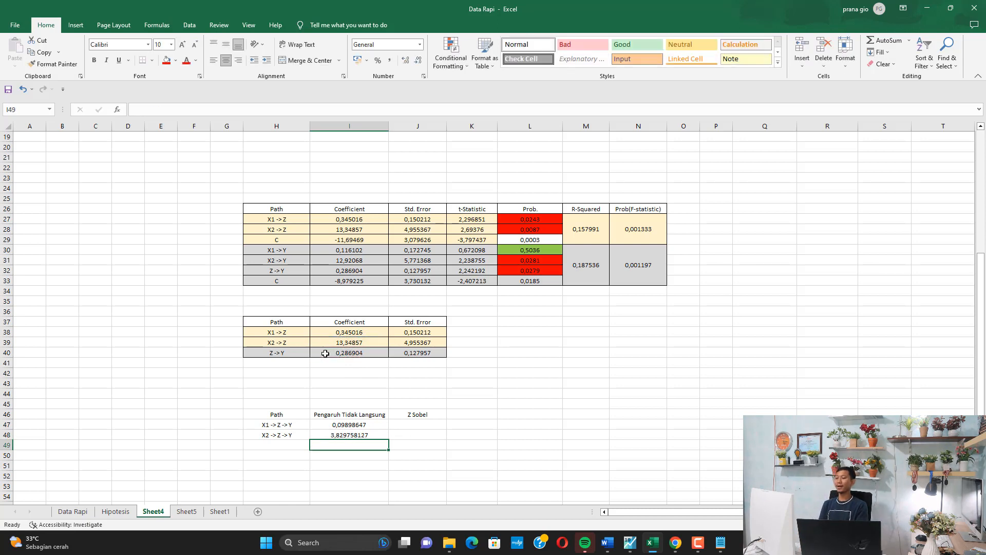
click(418, 425)
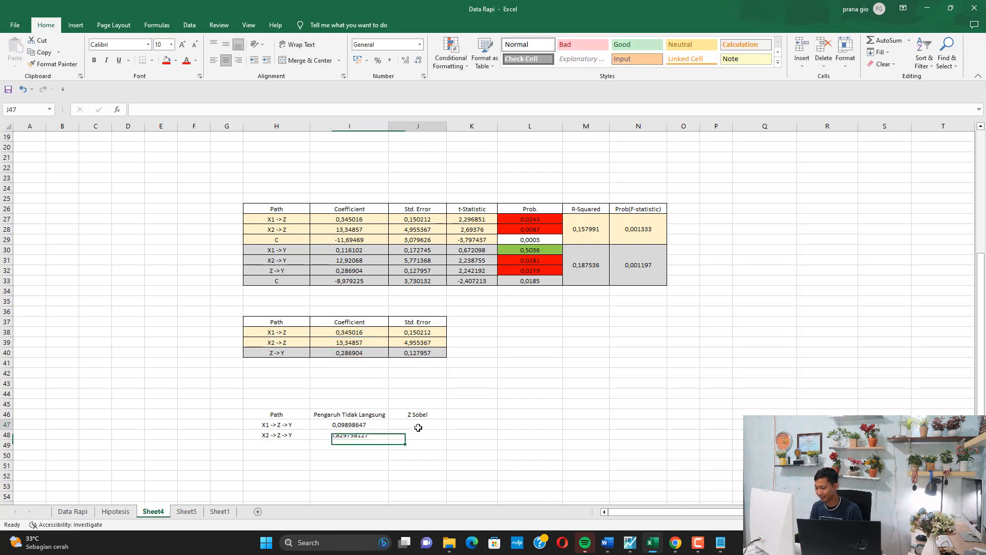
click(424, 443)
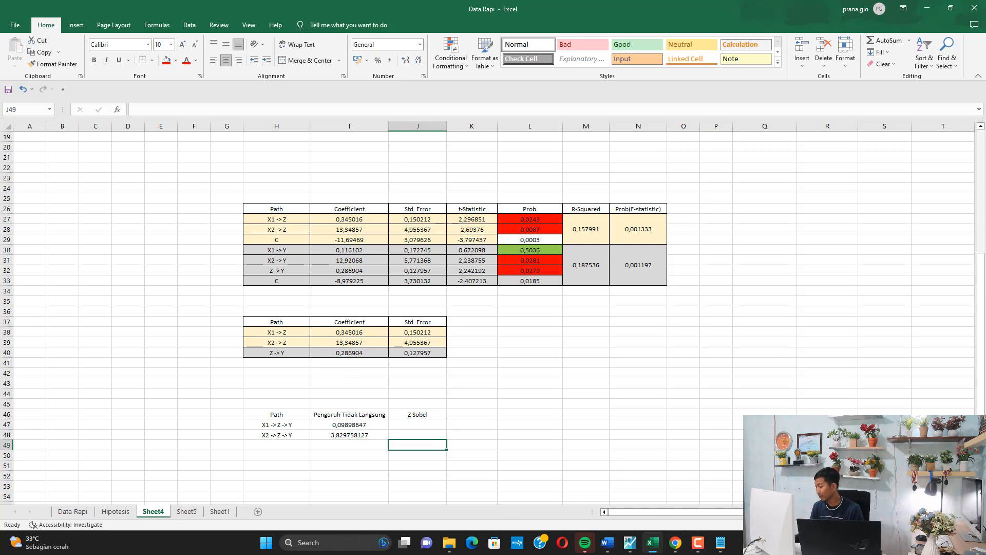
key(F9)
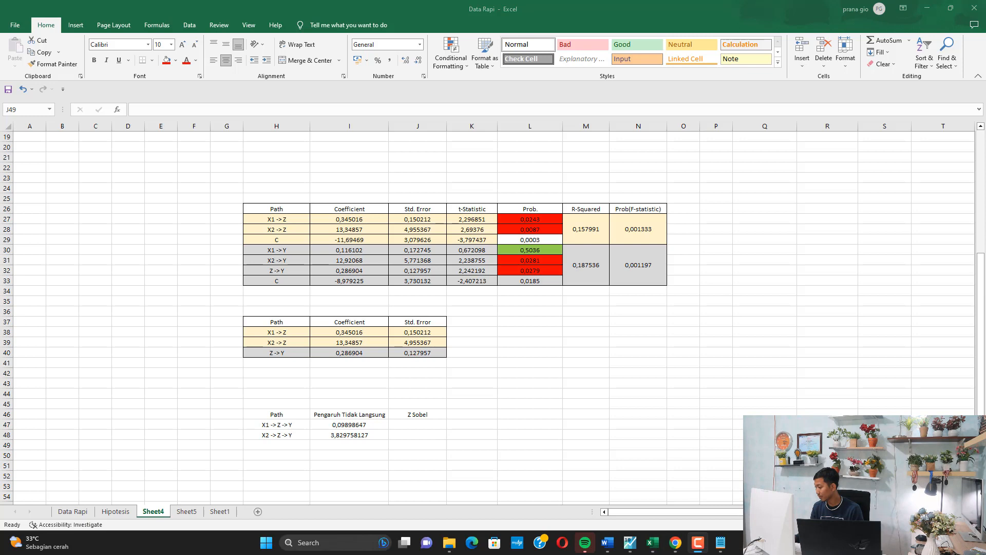
Step: Connect the computer to the Wi-Fi network ipinupin3
click(906, 542)
click(850, 353)
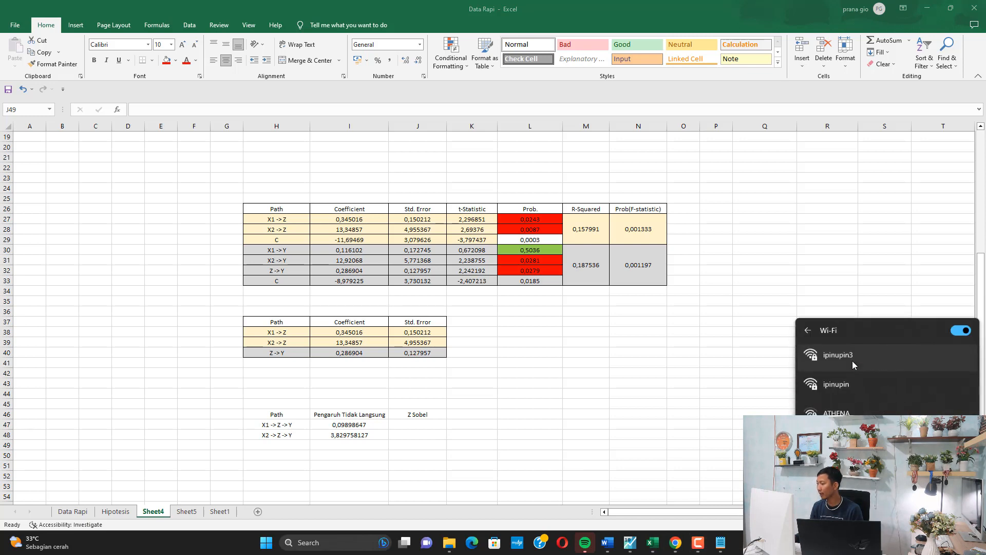
click(853, 359)
click(932, 401)
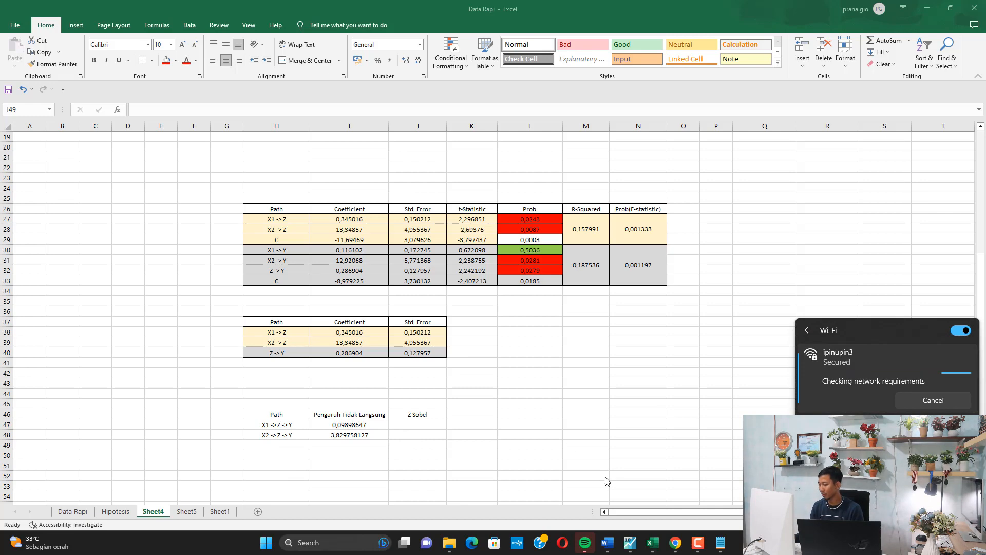
Step: Switch to Chrome, search the web for "sobel test", open the quantpsy.org Sobel test calculation page, and close the old tab
click(675, 543)
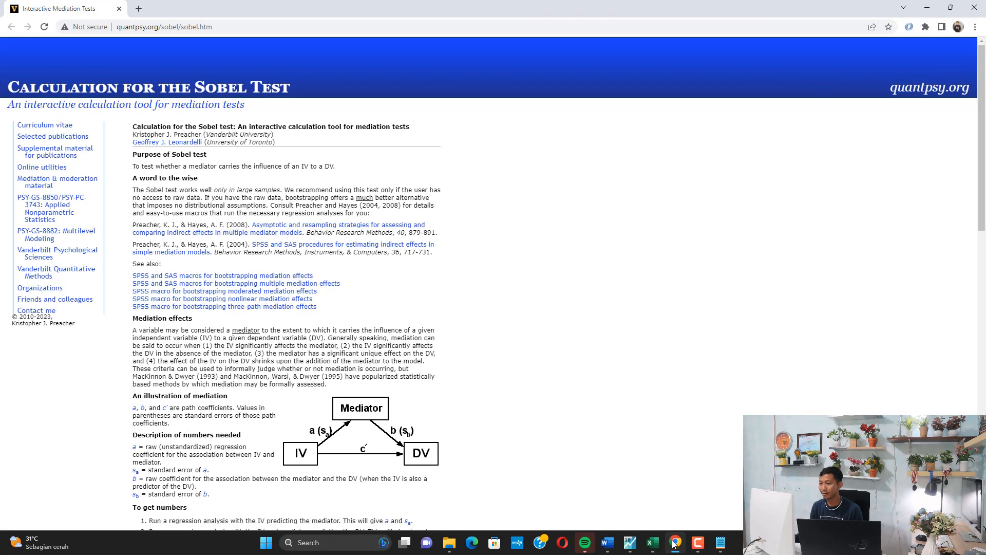
click(46, 29)
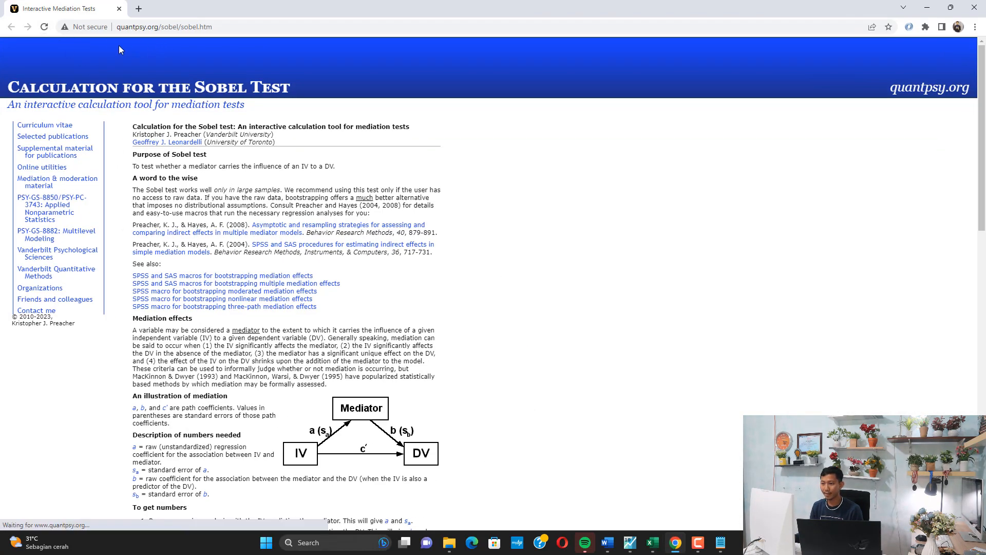
click(139, 8)
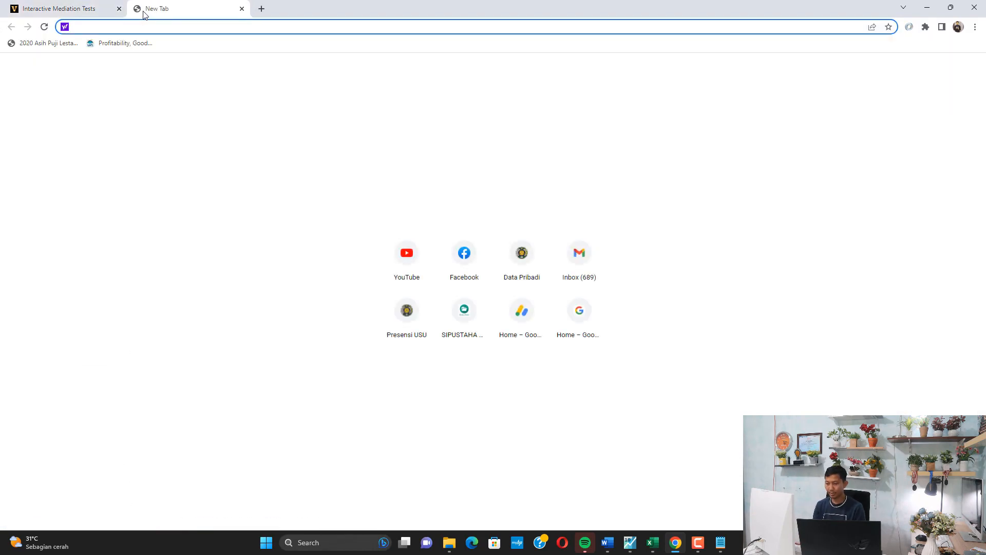
text(sobel test)
key(Return)
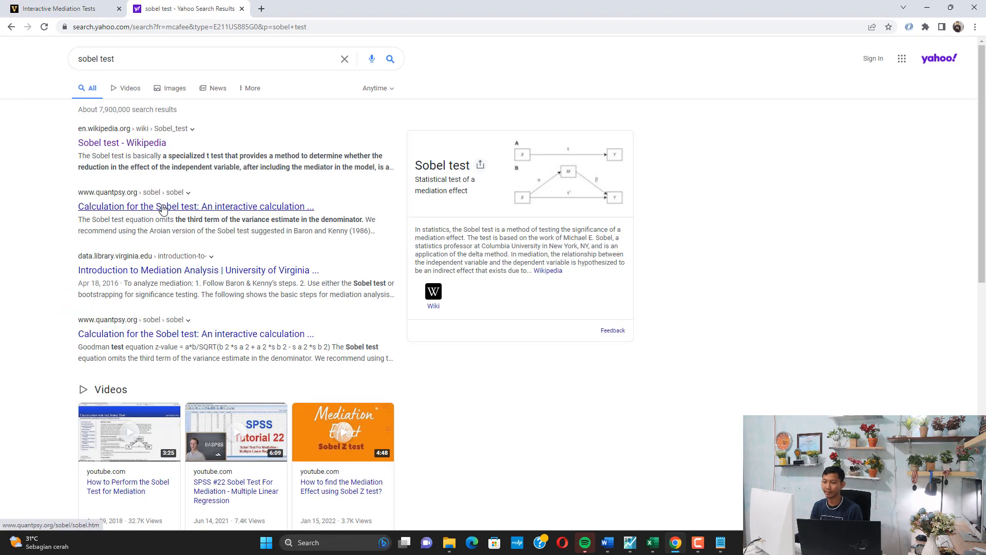
click(163, 204)
click(119, 9)
click(119, 9)
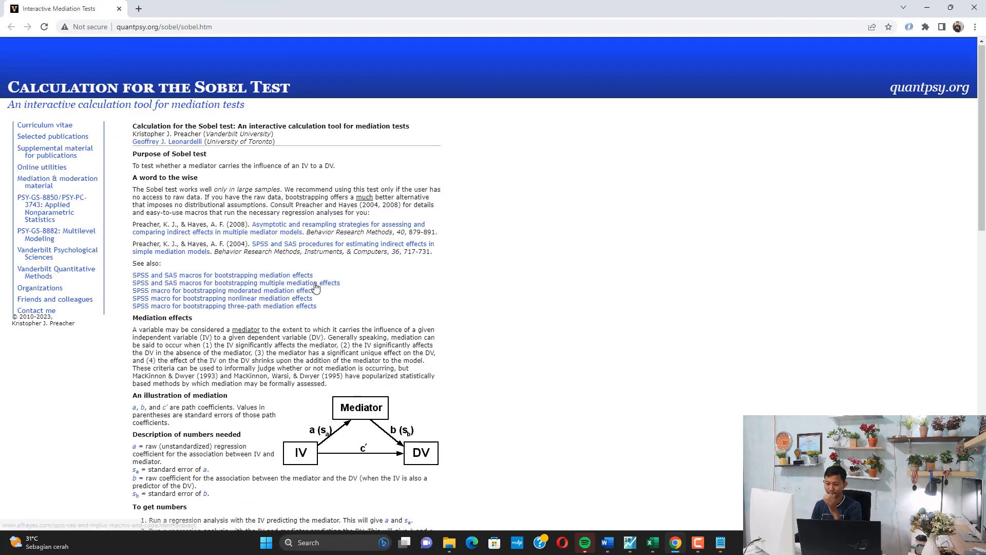
Step: Copy the X1 -> Z coefficient 0,345016 from I38 in Excel into input a of the Sobel test calculator in Chrome
scroll(298, 287, down, 6)
scroll(291, 291, down, 2)
click(177, 208)
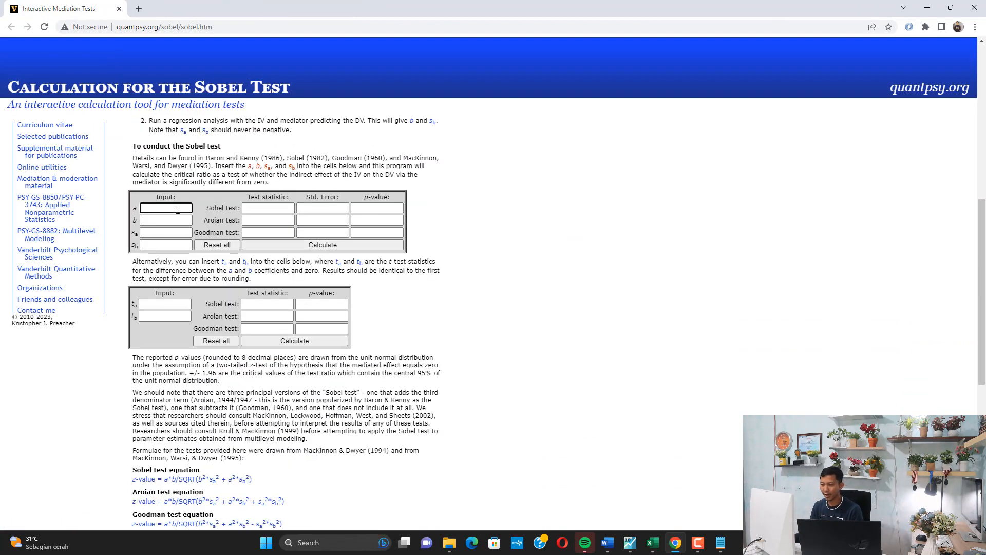
click(653, 542)
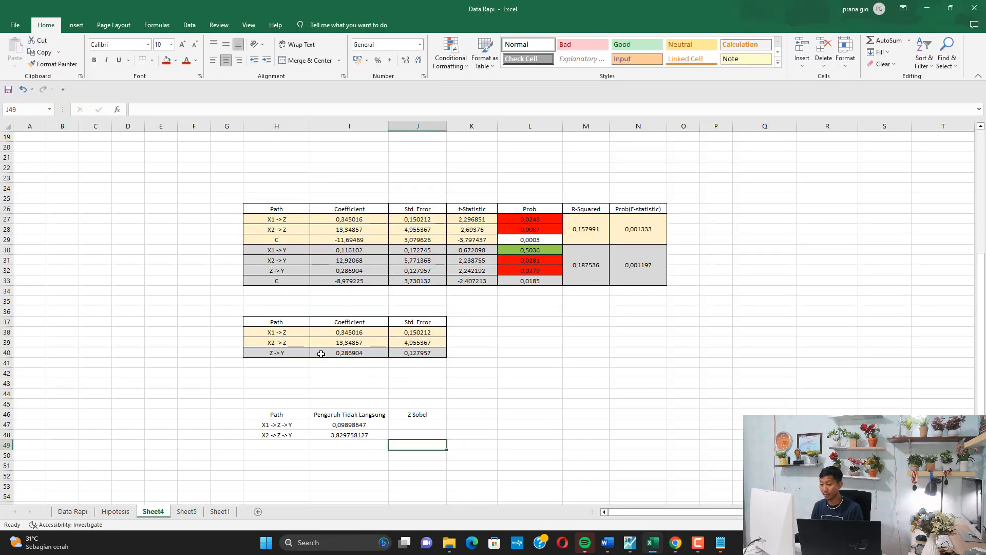
click(345, 336)
key(ctrl+c)
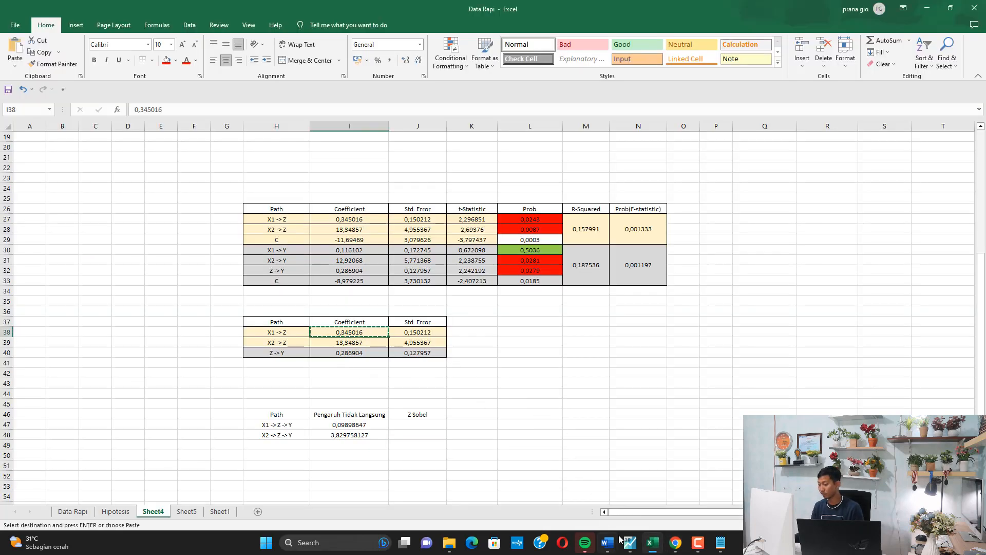
click(648, 543)
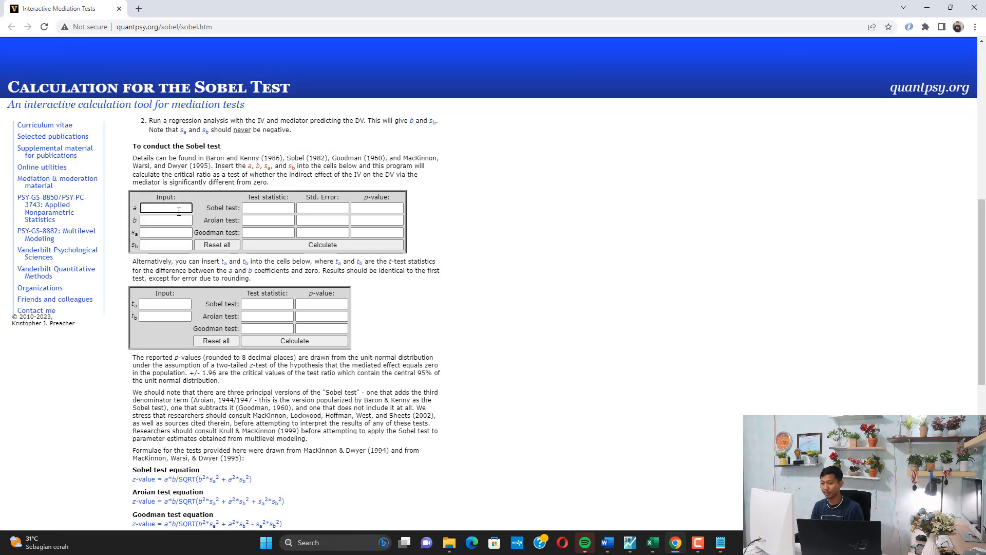
key(ctrl+v)
Step: Copy the Z -> Y coefficient 0,286904 from I40 in Excel into input b of the Sobel test calculator in Chrome
click(652, 542)
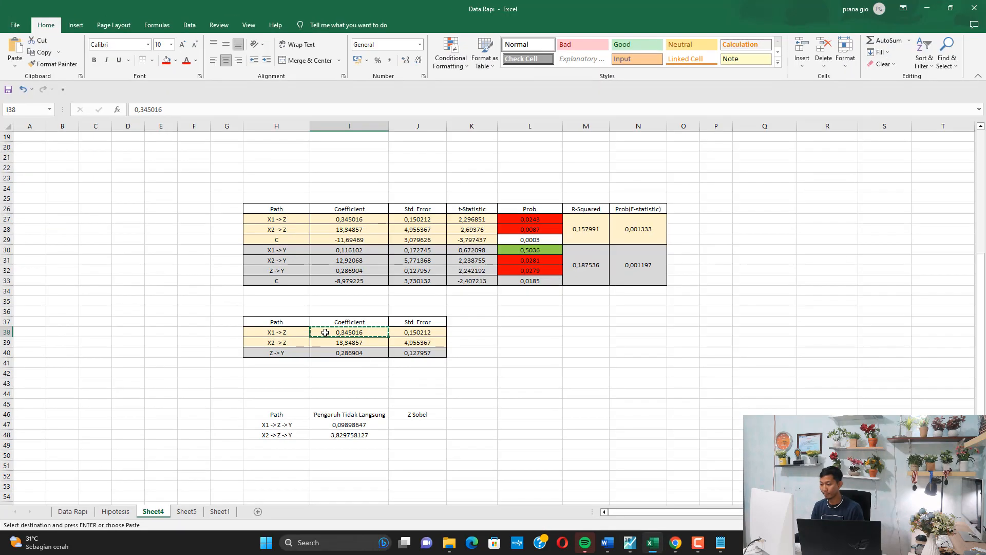
click(351, 343)
click(357, 354)
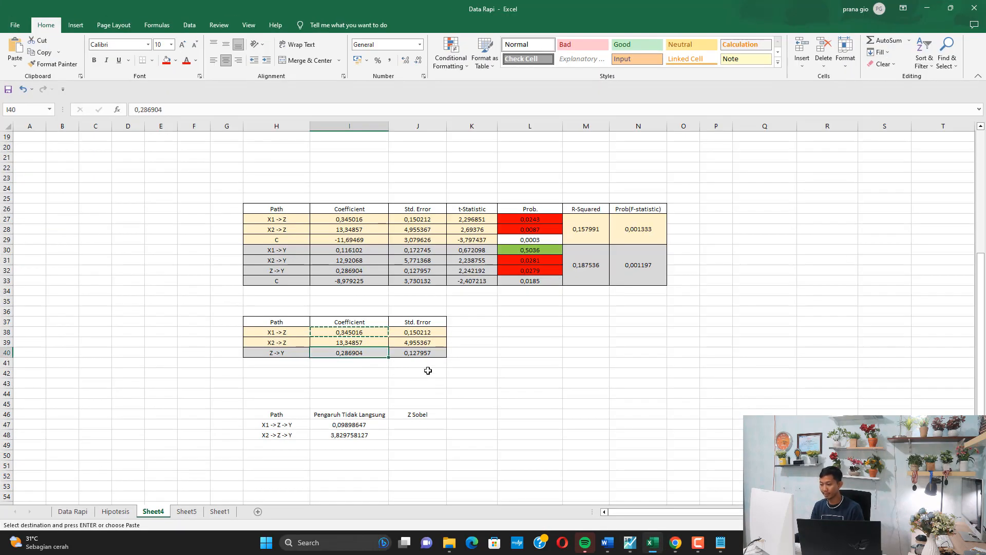
key(ctrl+c)
click(651, 542)
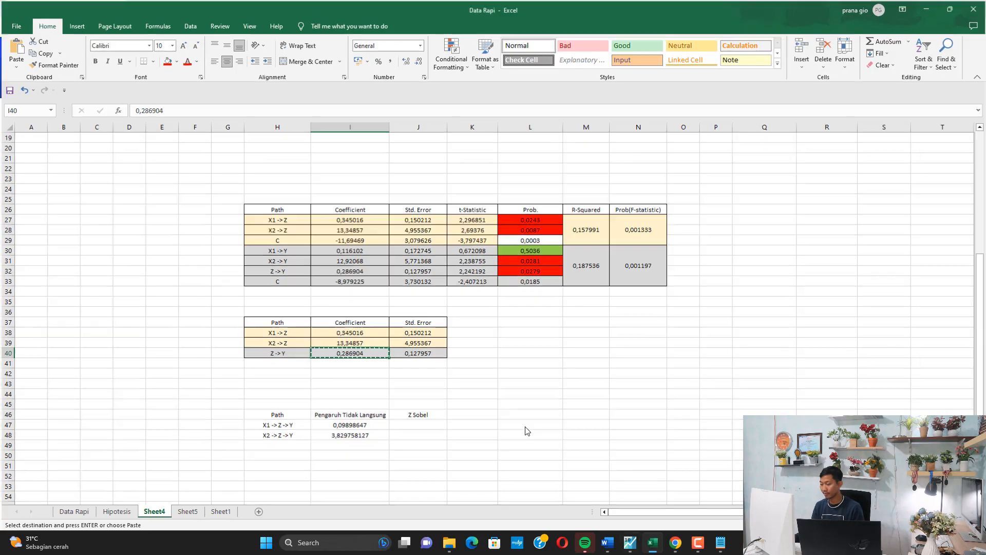
click(170, 219)
key(ctrl+v)
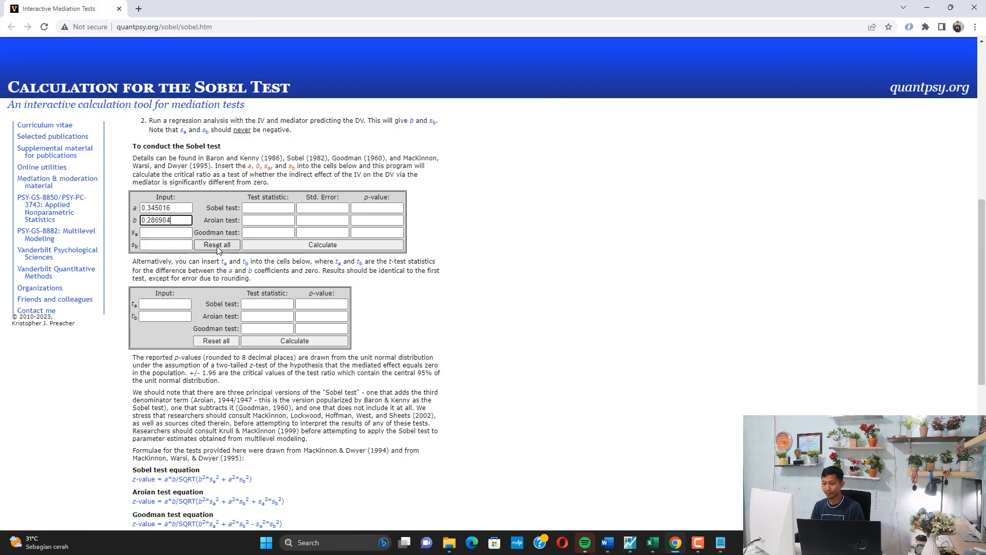
Step: Copy the X1 -> Z standard error 0,150212 from J38 in Excel into the calculator's sa input in Chrome
click(652, 542)
click(411, 332)
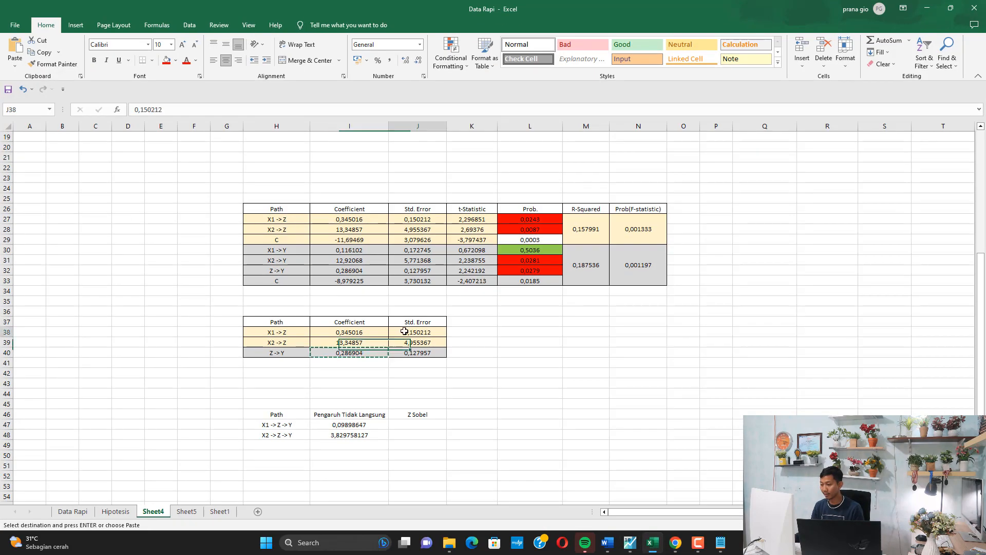
key(ctrl+c)
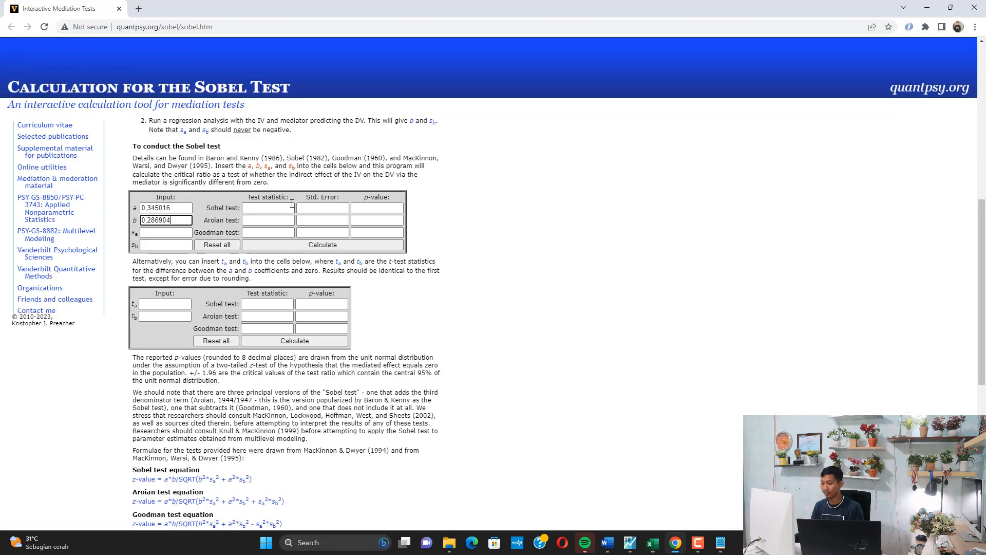
click(651, 543)
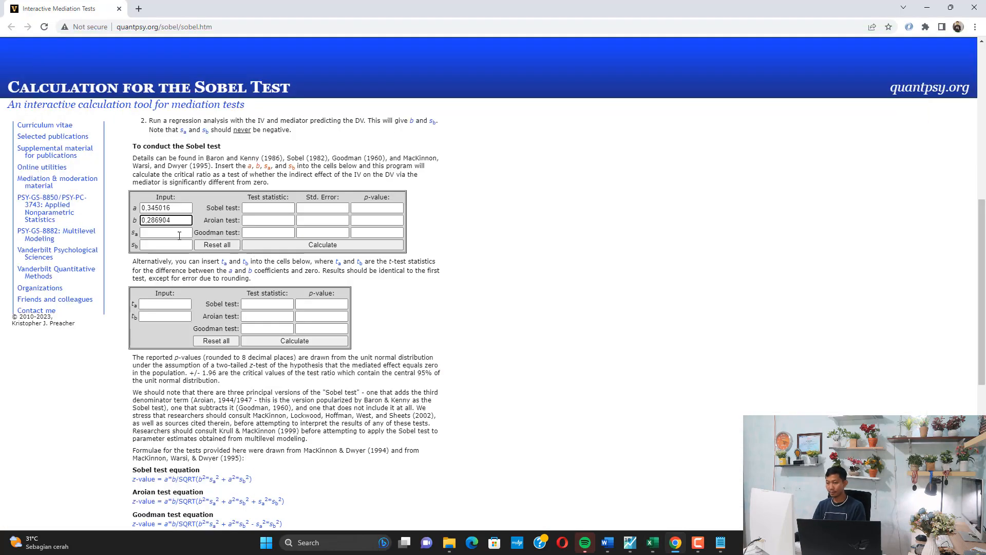
click(179, 234)
key(ctrl+v)
Step: Copy the Z -> Y standard error 0,127957 from J40 in Excel into the calculator's sb input in Chrome and run the calculation
click(653, 542)
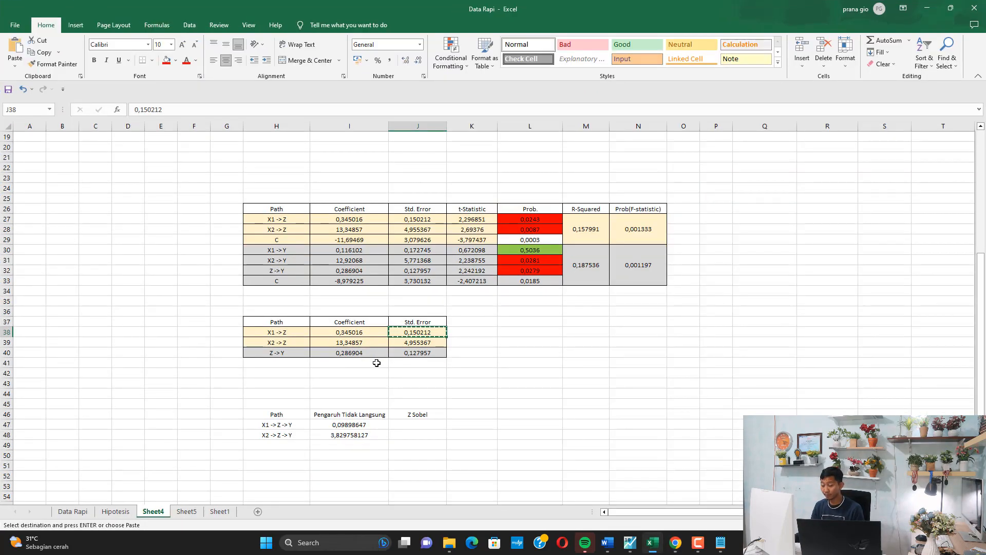
click(406, 353)
key(ctrl+c)
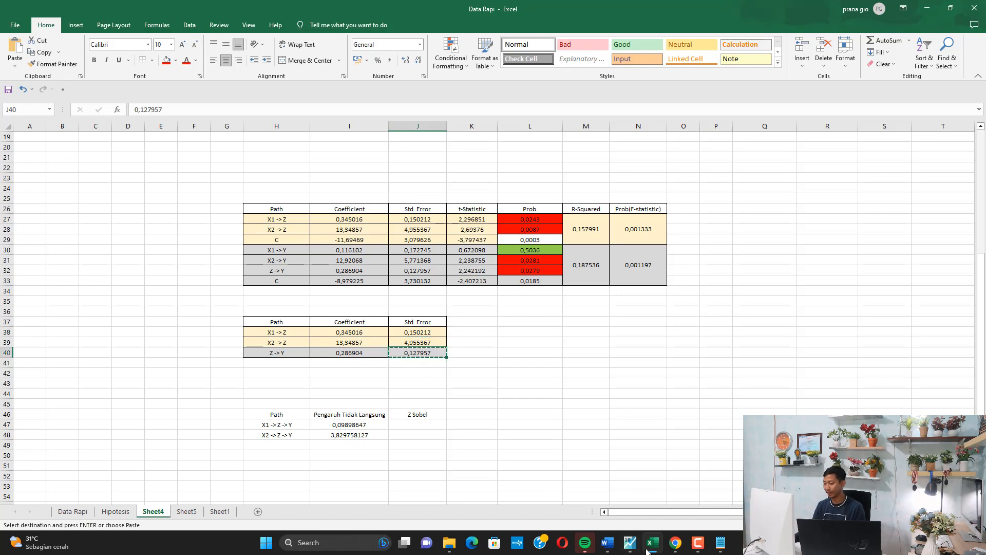
click(675, 542)
click(175, 243)
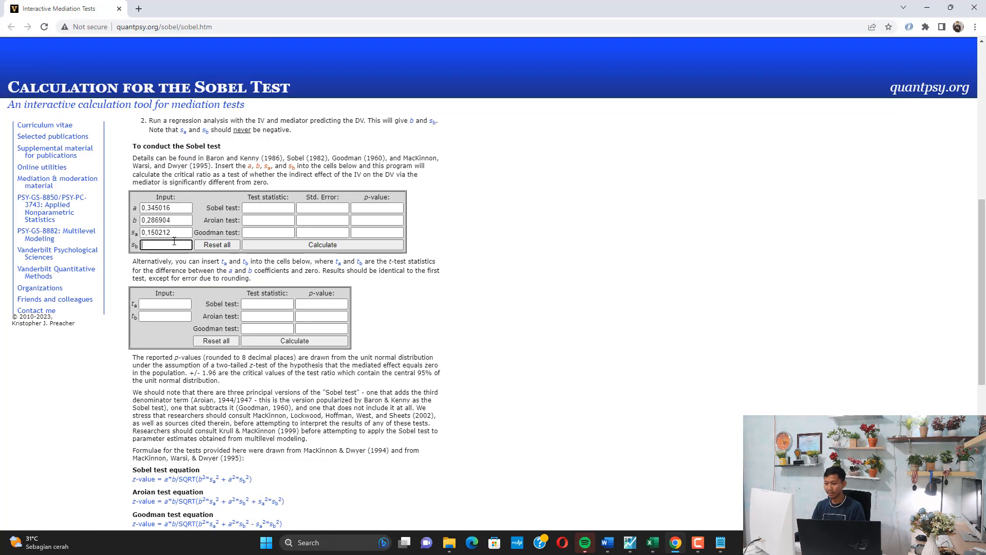
key(ctrl+v)
click(329, 247)
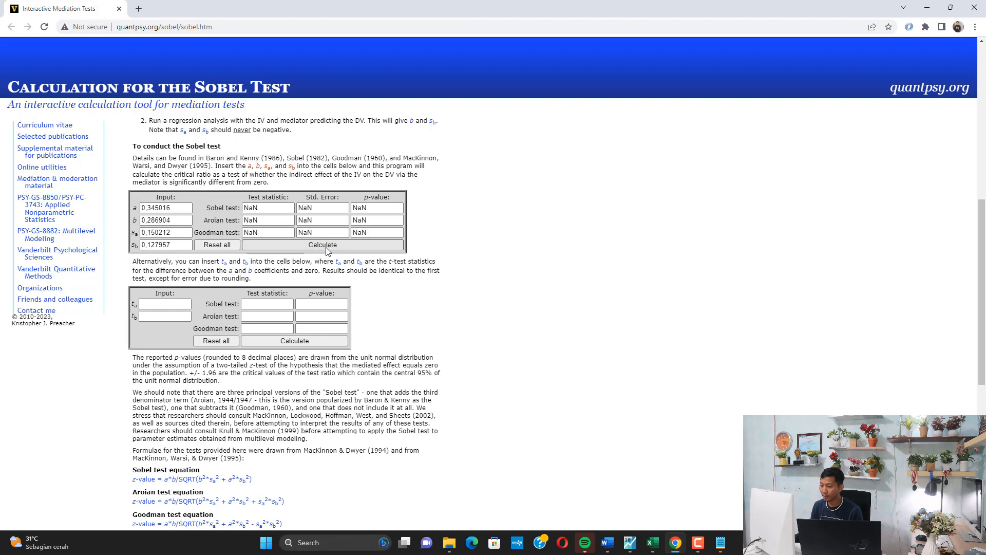
Step: Replace the decimal commas in inputs a, b, sa and sb with points and recalculate the Sobel test
click(149, 208)
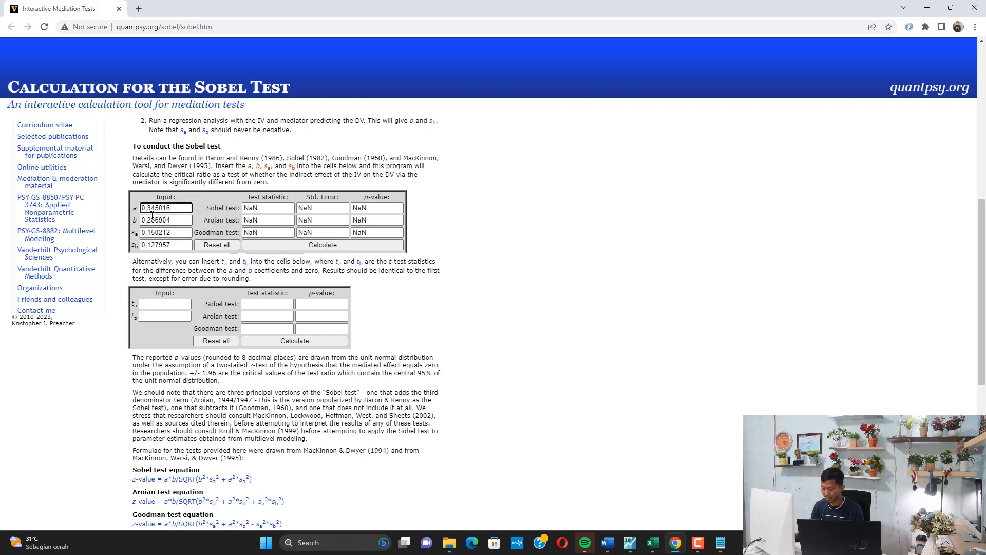
key(BackSpace)
text(.)
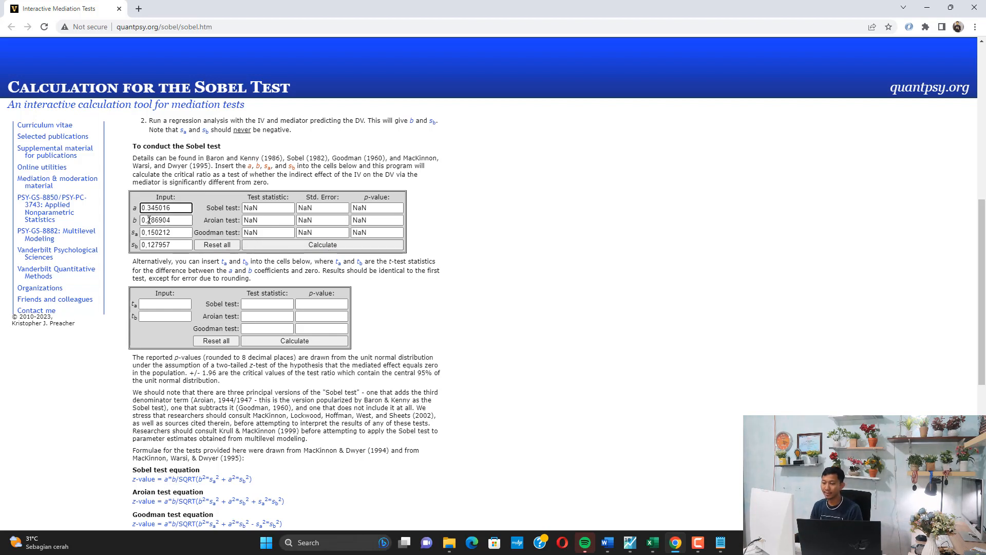
click(149, 220)
key(BackSpace)
text(.)
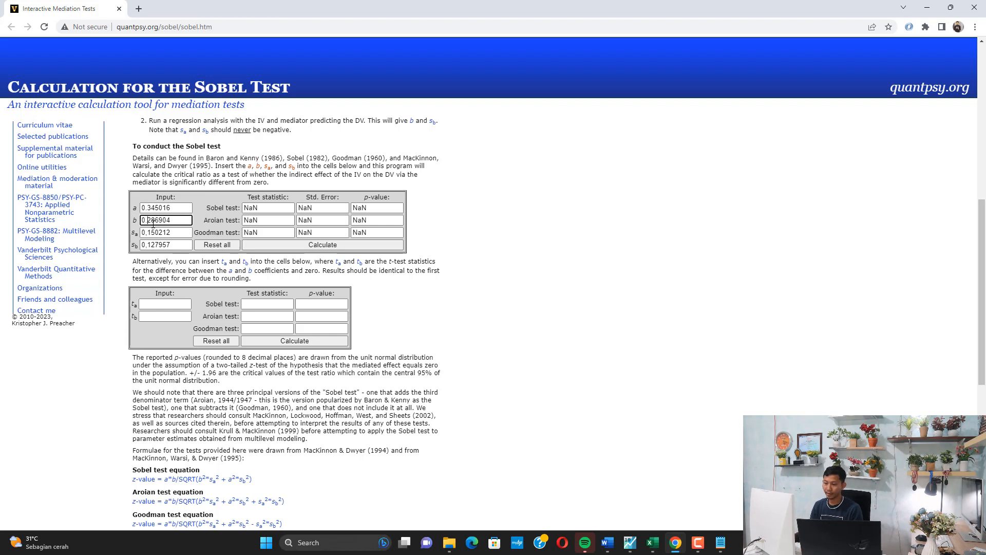
click(149, 233)
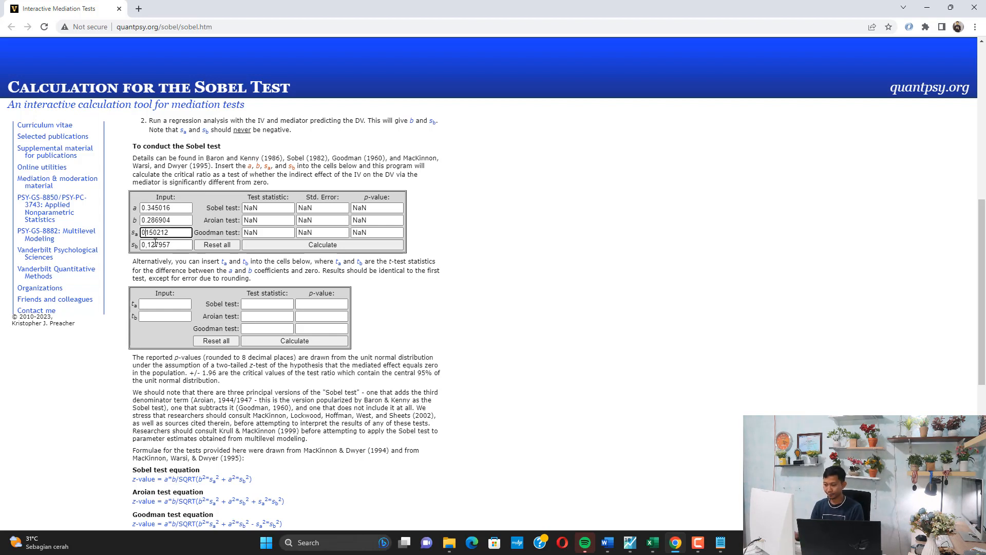
click(148, 244)
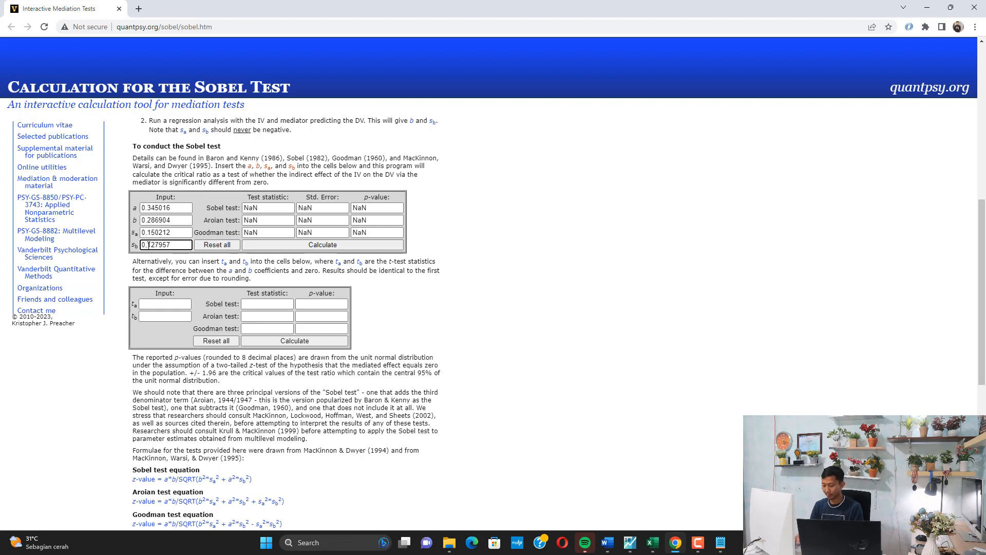
click(298, 250)
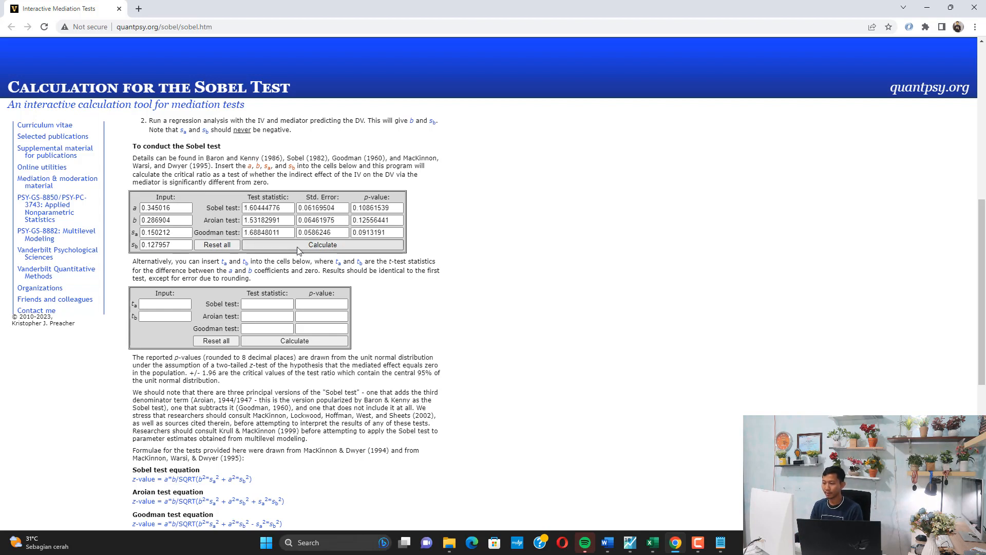
Step: Copy the Sobel test statistic from Chrome into J47 in Excel, with a decimal comma as 1,60444776
drag(288, 208, 191, 198)
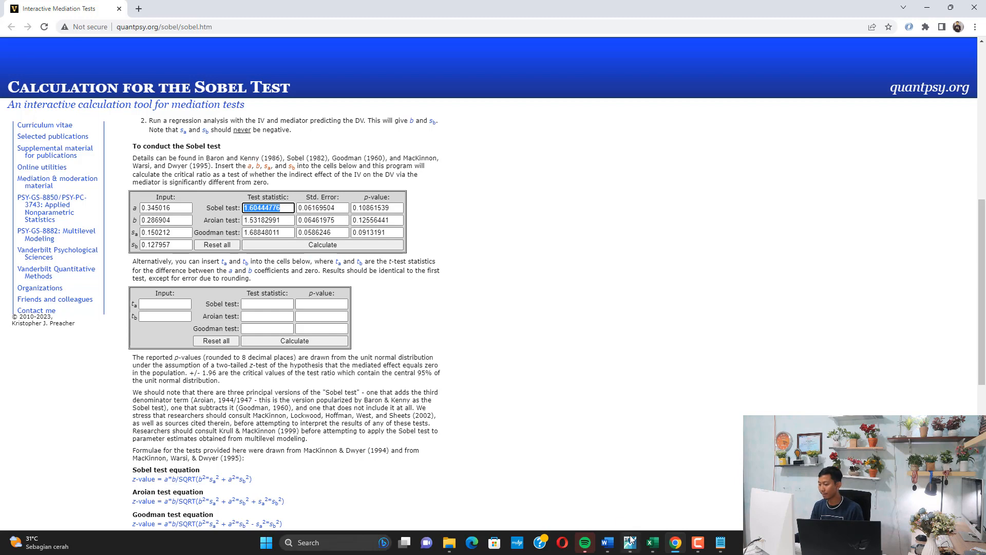
click(652, 542)
click(435, 423)
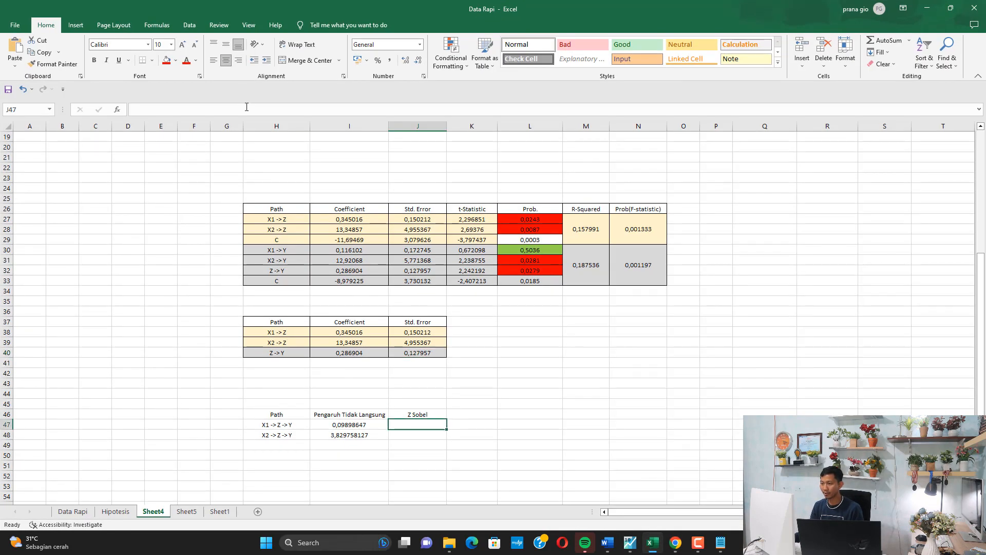
click(156, 110)
key(ctrl+v)
click(141, 111)
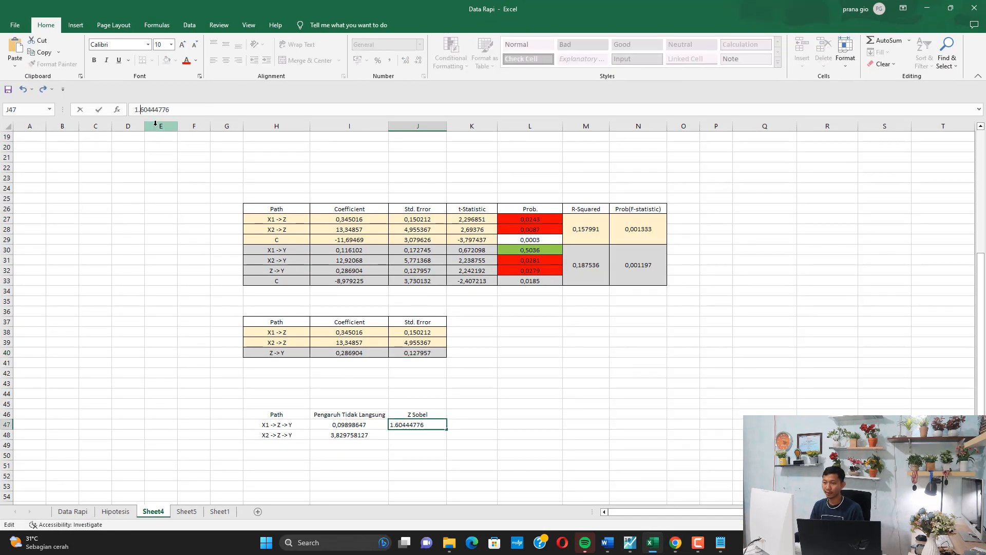
key(BackSpace)
text(,)
key(Tab)
Step: Add the header "Kesimpulan" in K46 beside Z Sobel and widen column K to fit a full sentence
key(Up)
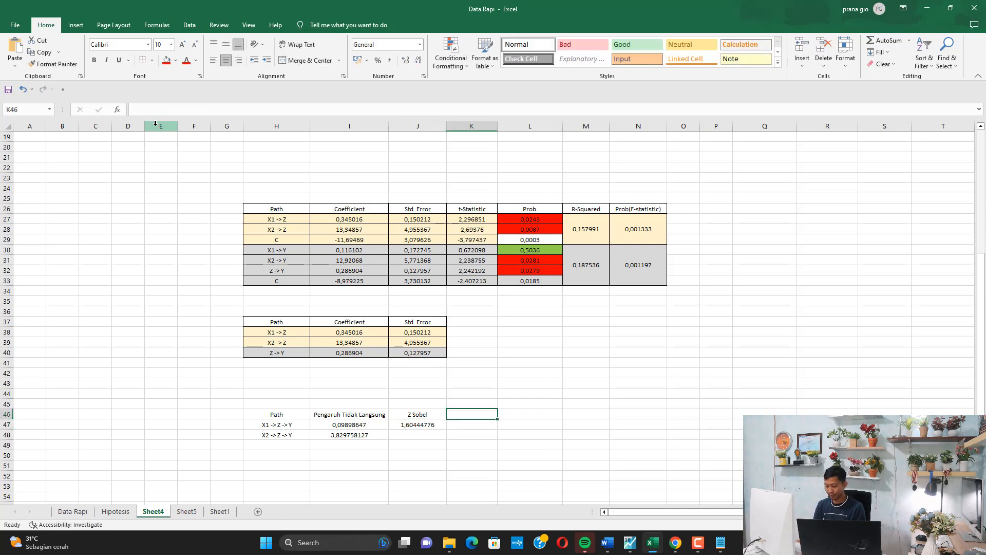
text(Kesimpulan)
key(Tab)
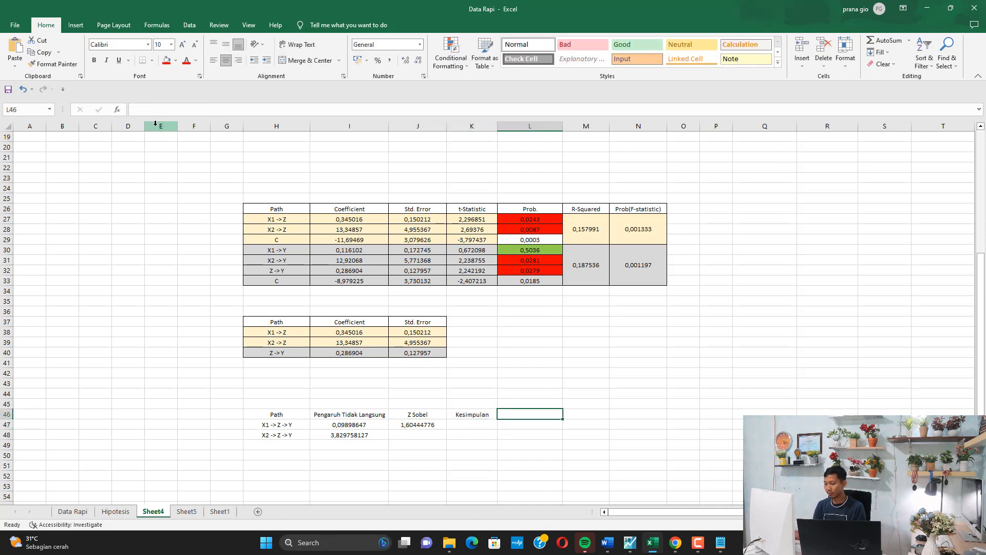
drag(496, 124, 658, 246)
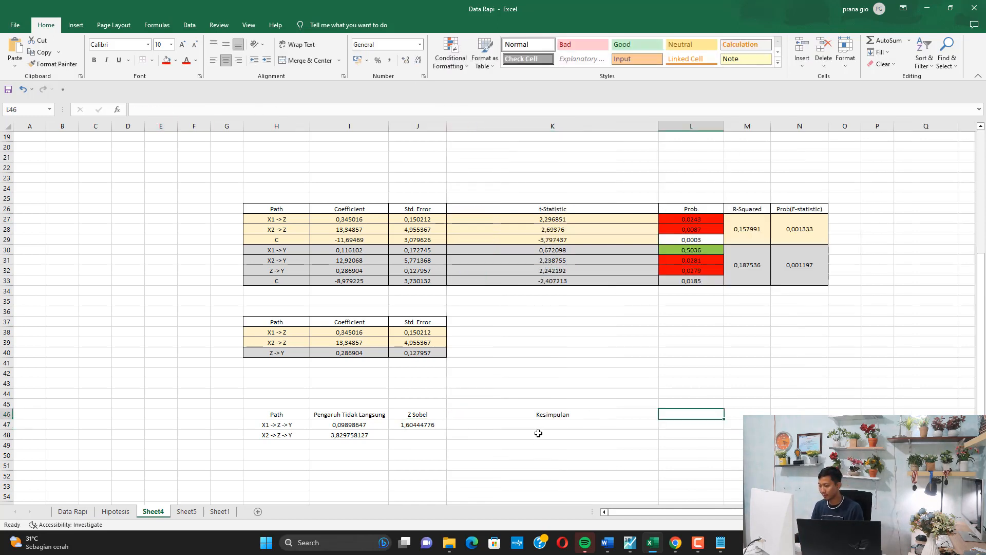
Step: Enter the X1 -> Z -> Y conclusion "Z Sobel = 1,604 < 1,96, maka tidak memediasi" in K47
click(554, 426)
text(Z So)
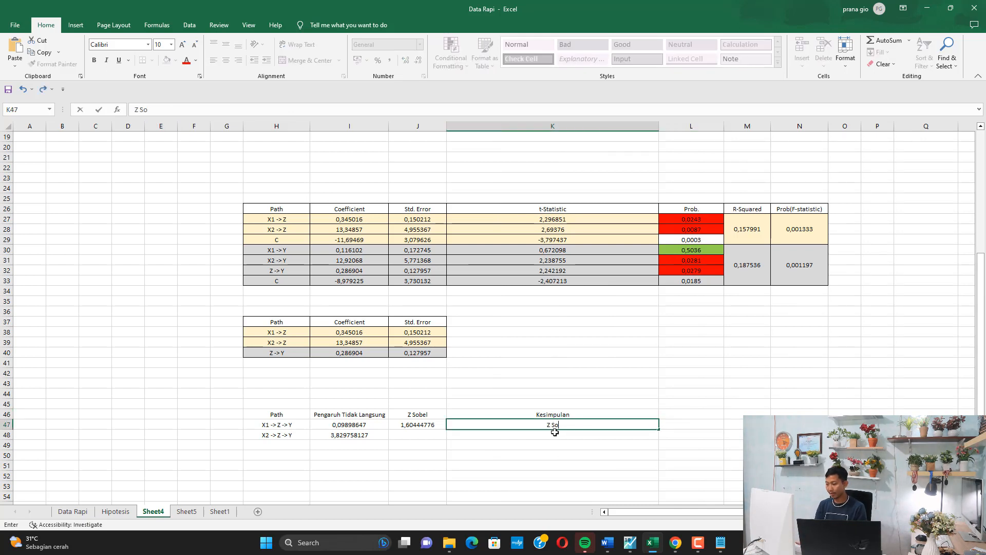
text(bel = 1,)
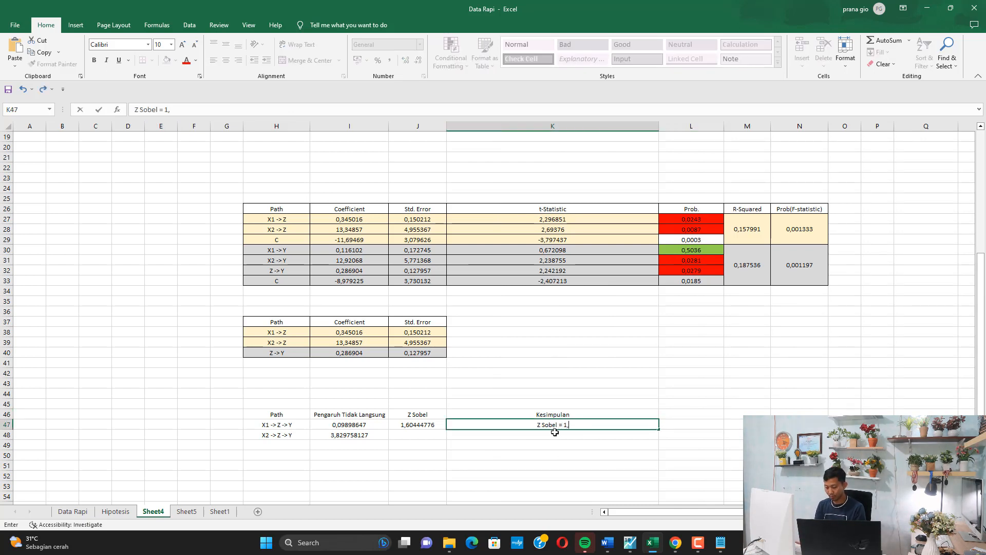
text(604 < 1,96)
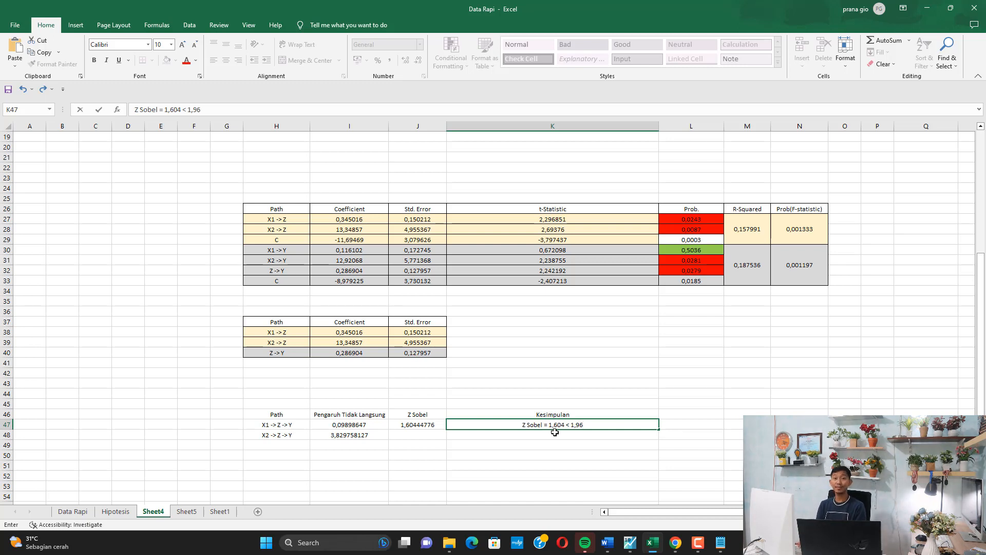
text(, maka)
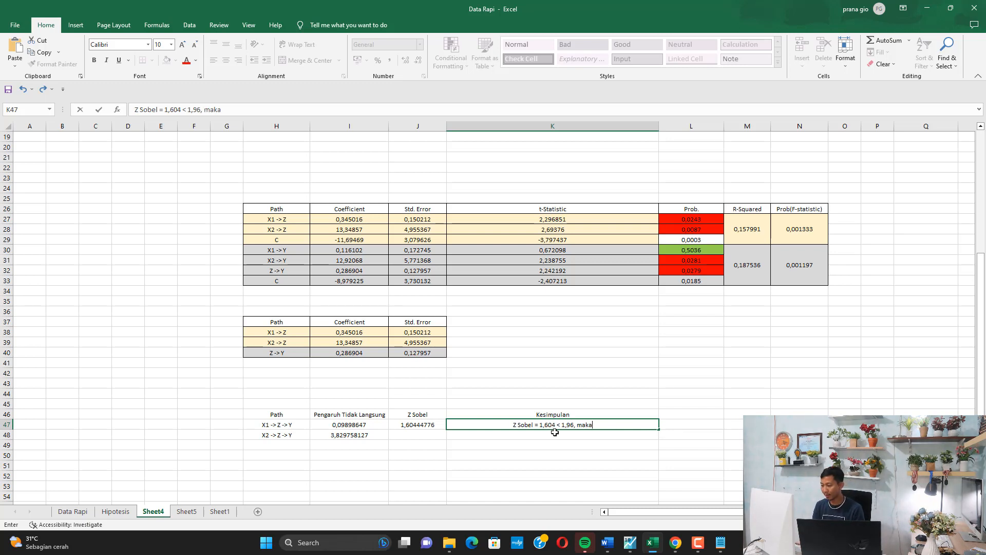
text( tidak memediasi)
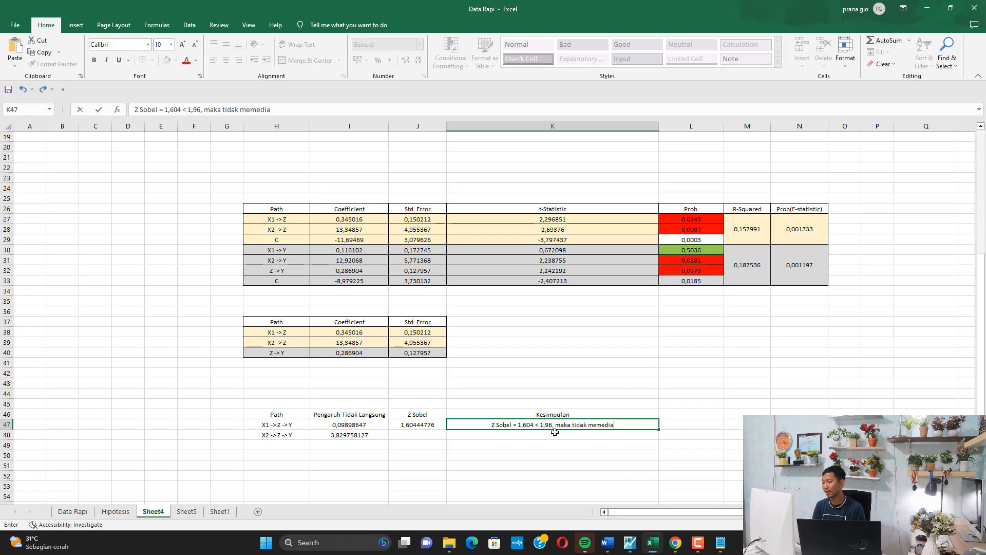
key(Return)
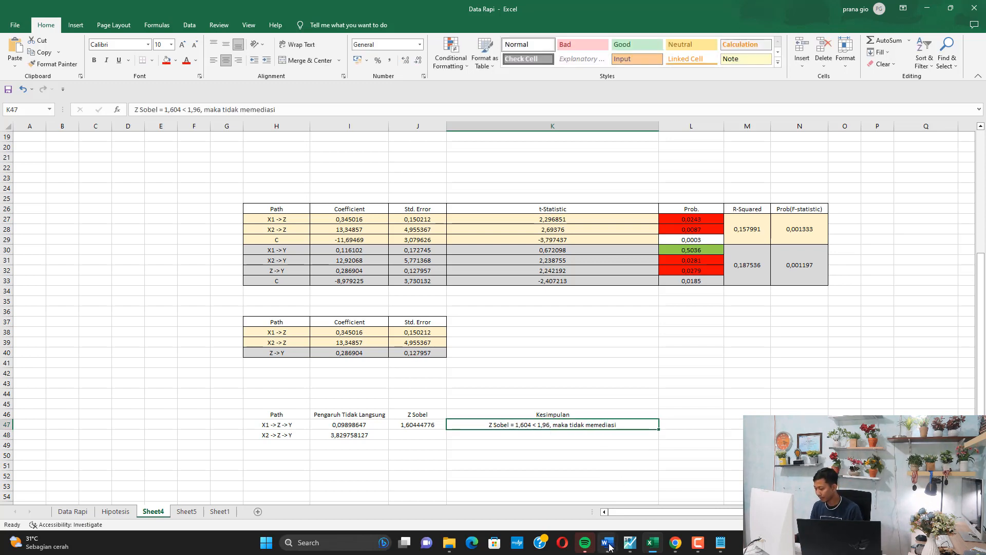
Step: Switch to the Bab 4 document in Word, highlight "Sobel = 1.60444776 < 1.96" in yellow, and select the following non-significant mediation statement
click(619, 538)
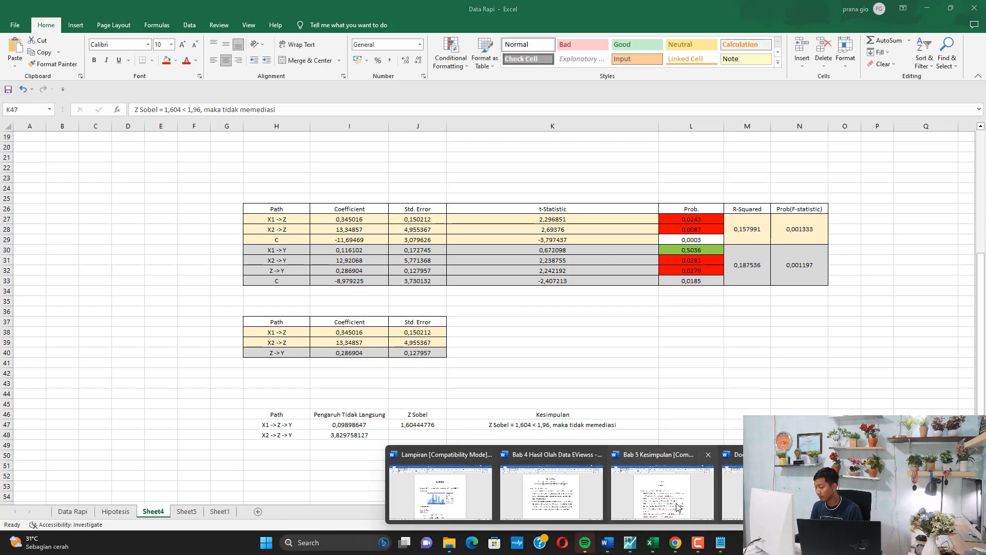
click(551, 492)
scroll(358, 255, down, 2)
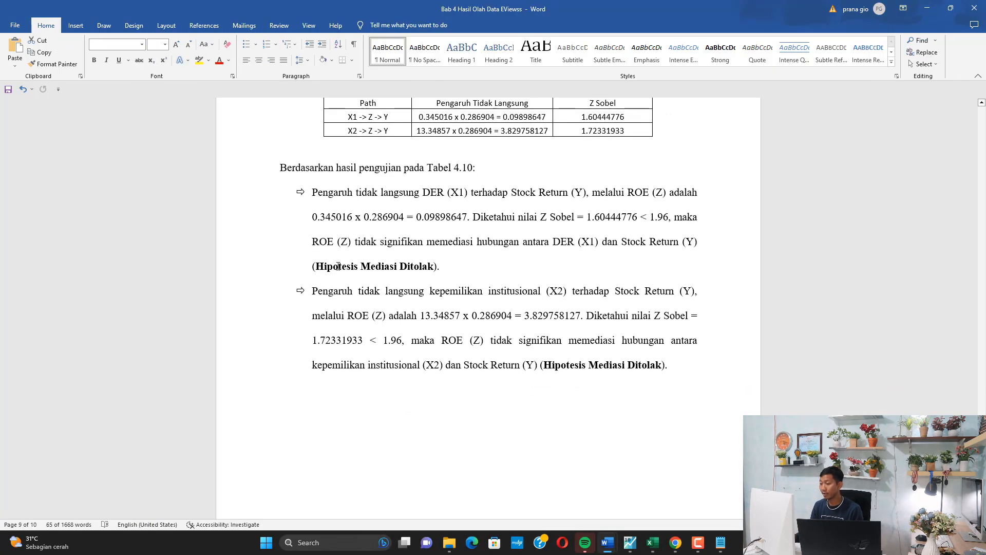
drag(339, 266, 434, 266)
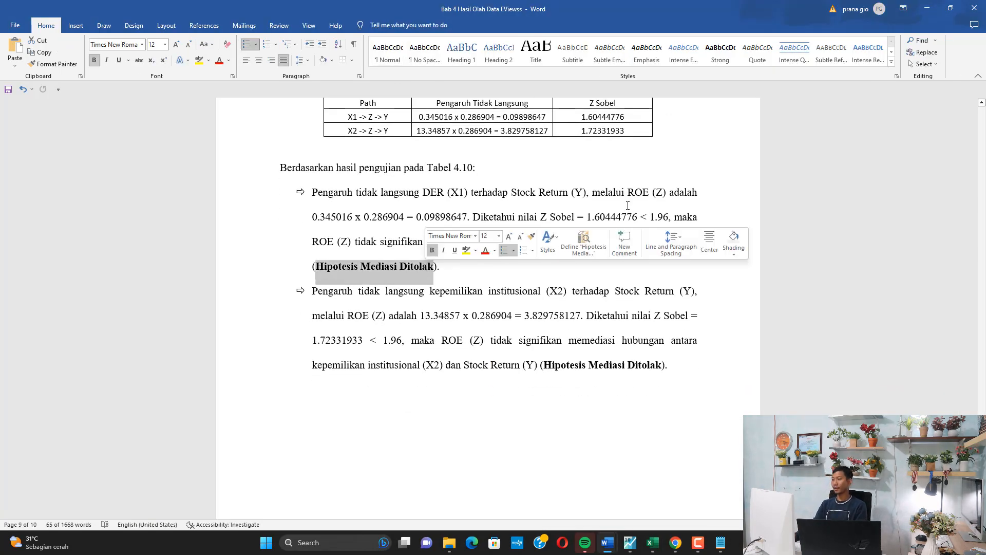
drag(550, 217, 667, 216)
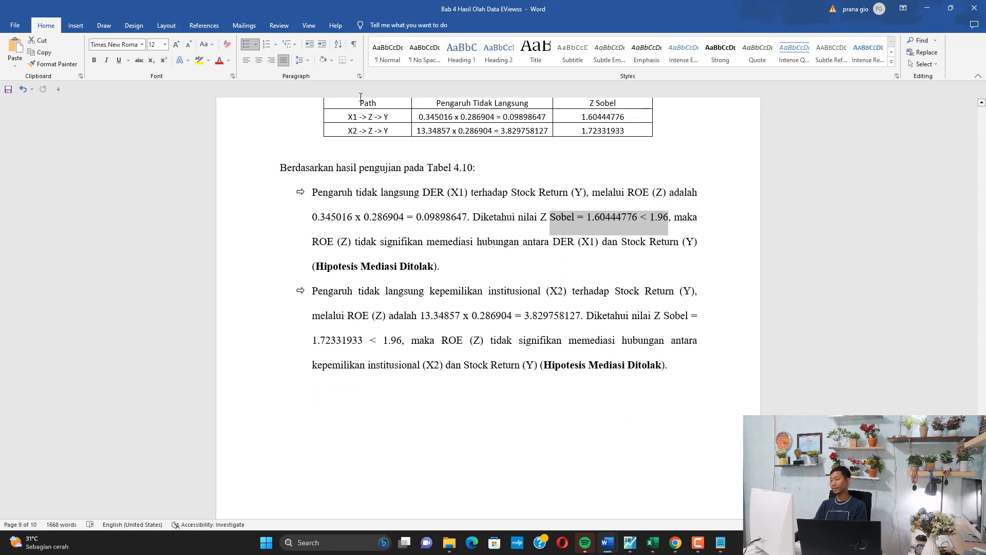
click(198, 60)
click(547, 307)
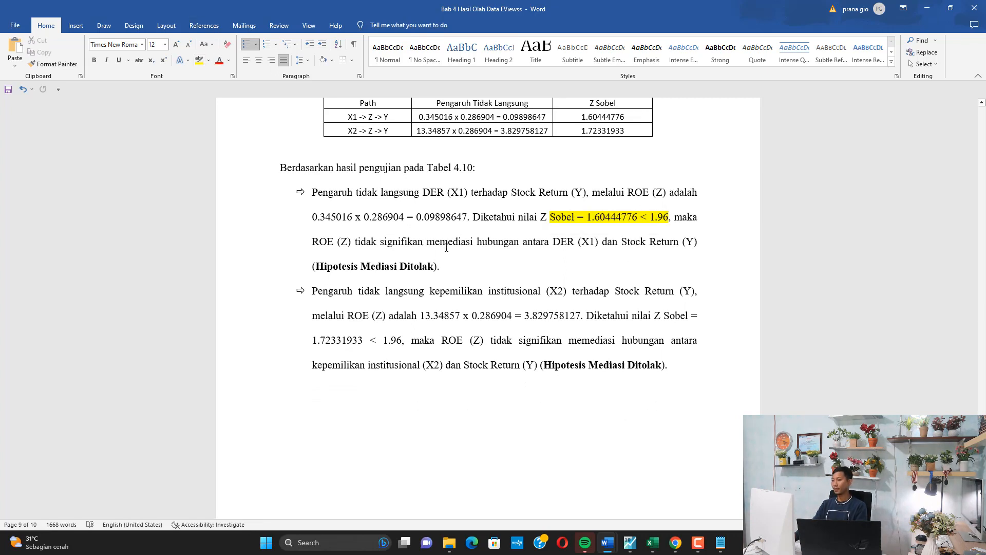
drag(355, 242, 692, 245)
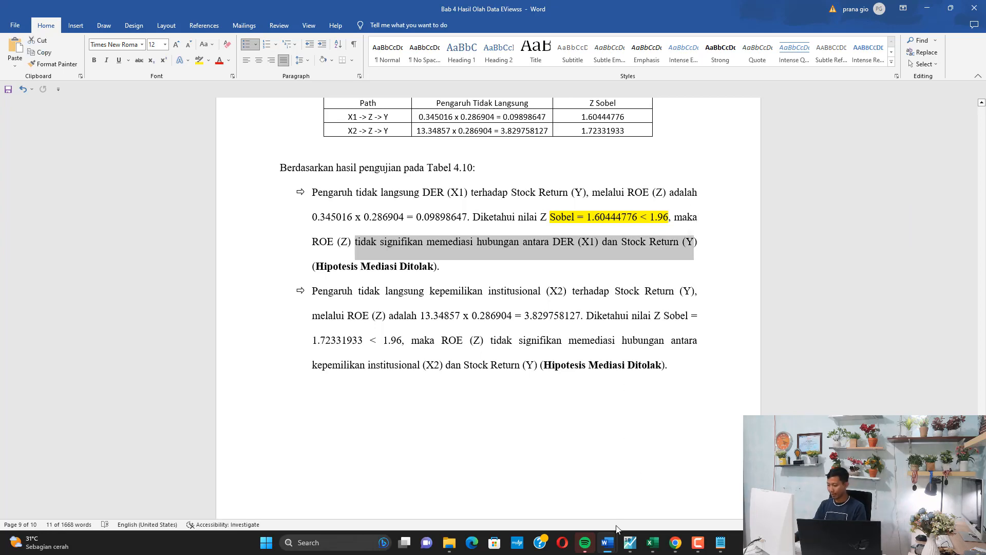
Step: Copy the X2 -> Z coefficient 13,34857 from I39 in Excel over the value of input a in the Chrome Sobel calculator
click(652, 545)
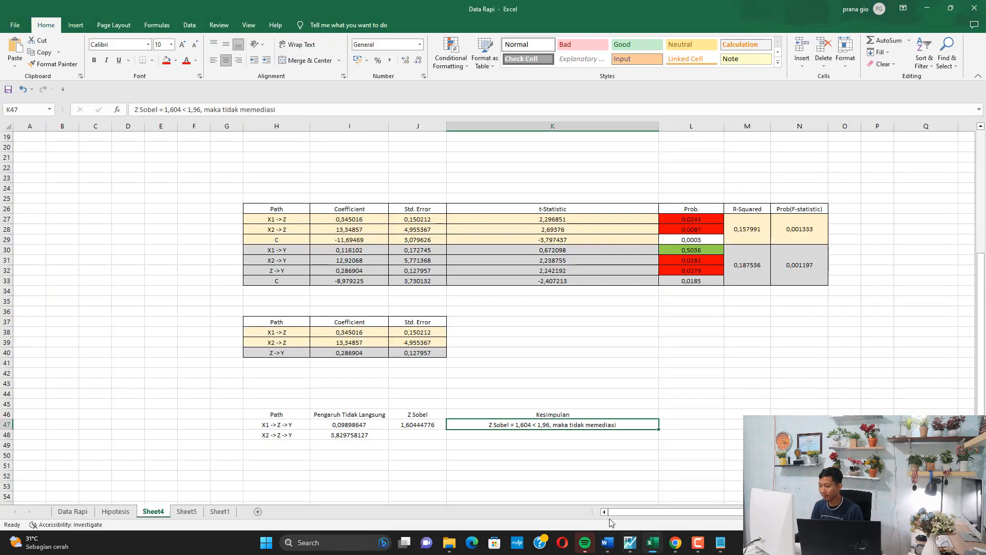
click(354, 342)
key(ctrl+c)
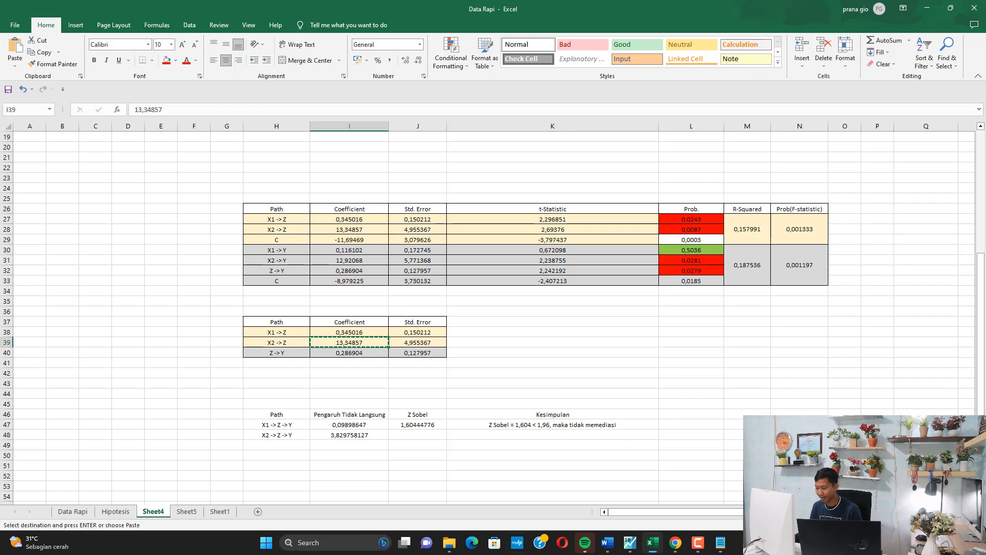
click(675, 542)
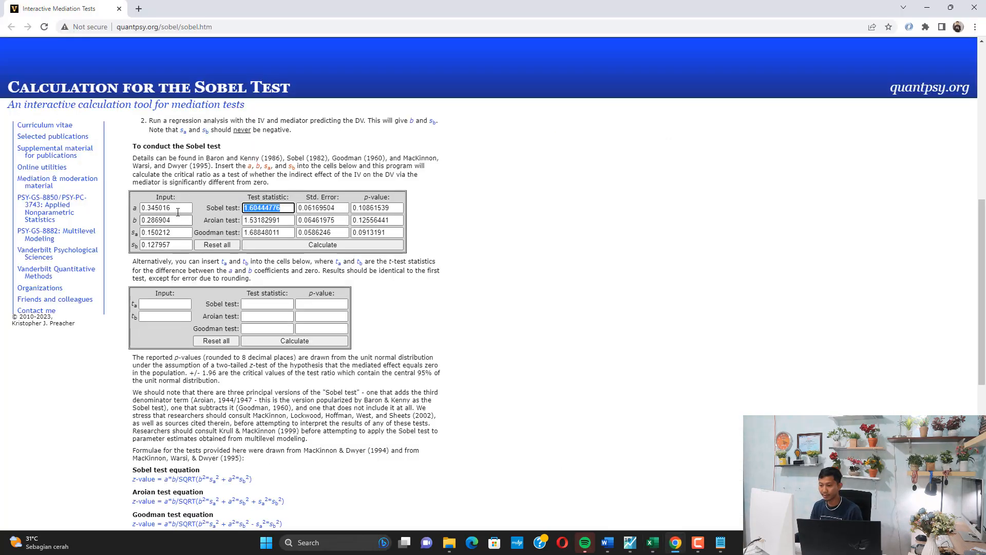
double_click(178, 212)
key(ctrl+v)
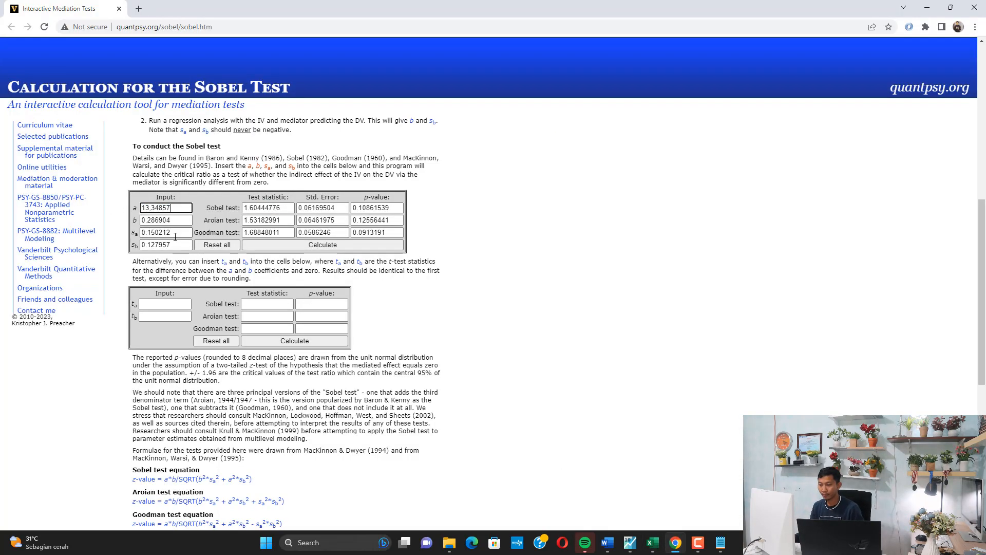
Step: Copy the X2 -> Z standard error 4,955367 from J39 in Excel over the calculator's sa value in Chrome
click(657, 543)
click(426, 342)
key(ctrl+c)
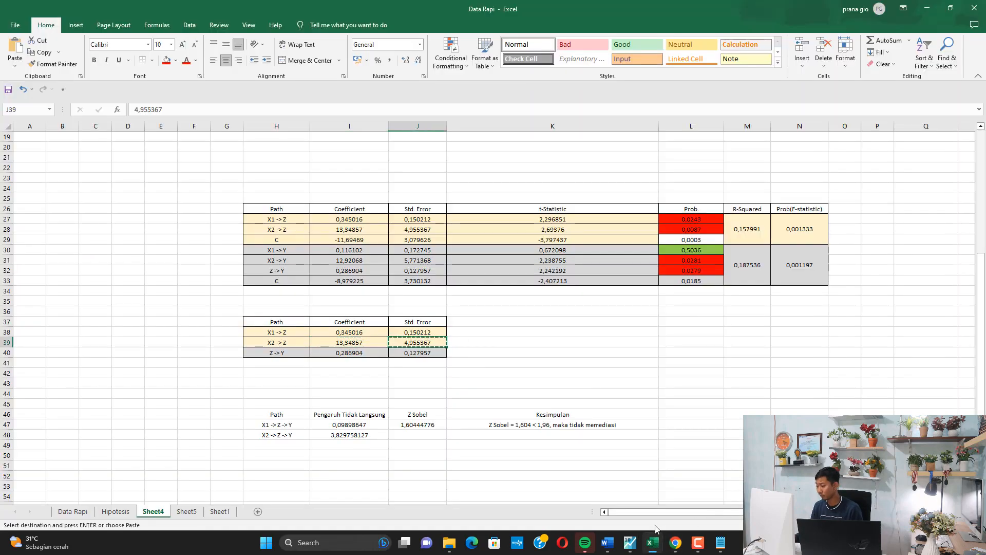
click(676, 542)
double_click(164, 232)
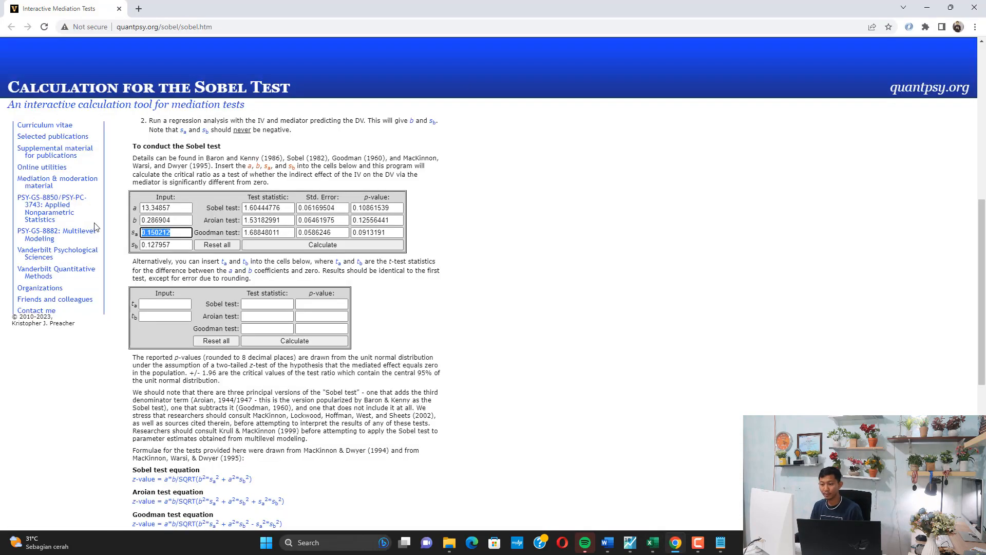
key(ctrl+v)
Step: Correct the decimal separators in the Sobel calculator to a = 13.34857 and sa = 4.955367, and calculate the test
click(150, 208)
key(BackSpace)
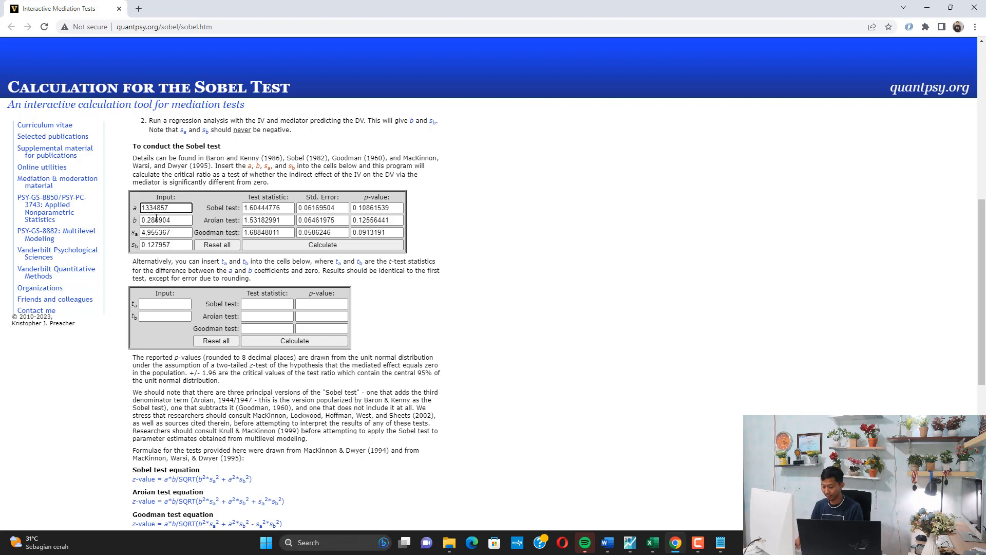
text(.)
click(148, 233)
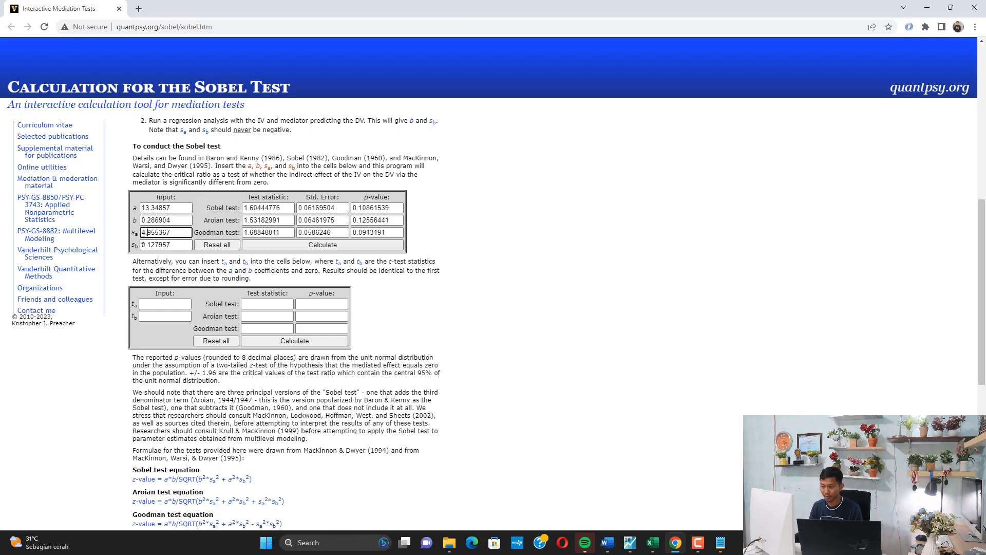
key(BackSpace)
text(.)
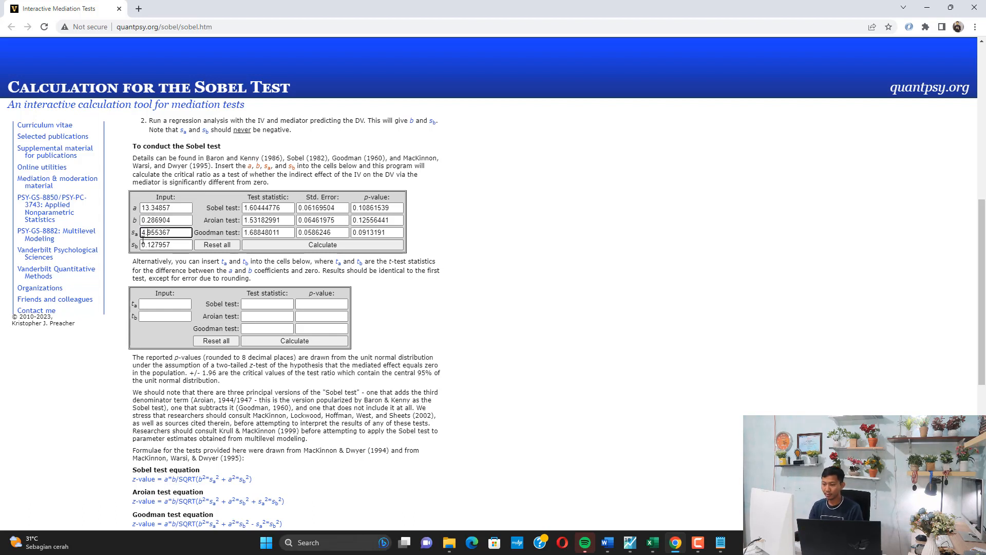
click(336, 249)
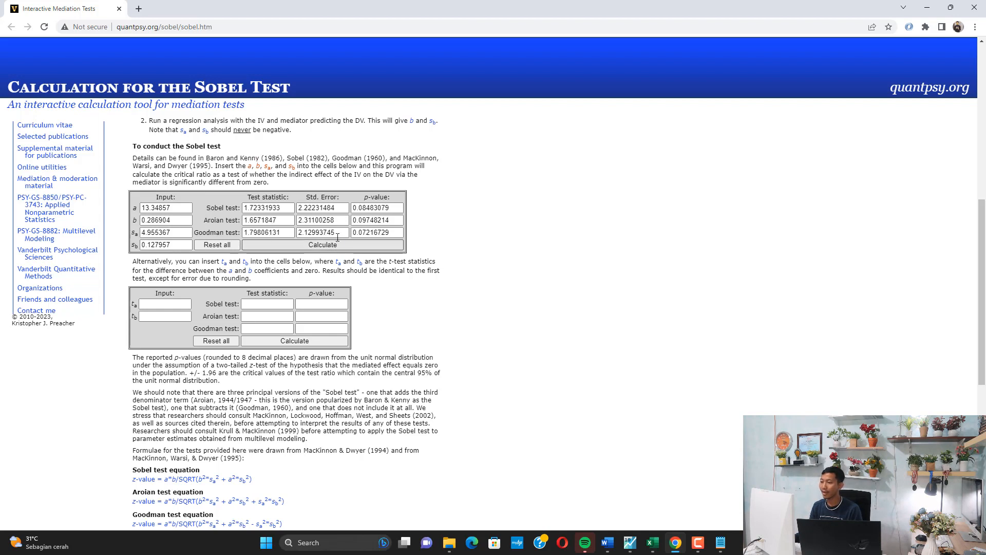
Step: Copy the Sobel test statistic into J48 in Excel for X2 -> Z -> Y, with a decimal comma as 1,72331933
drag(288, 208, 216, 202)
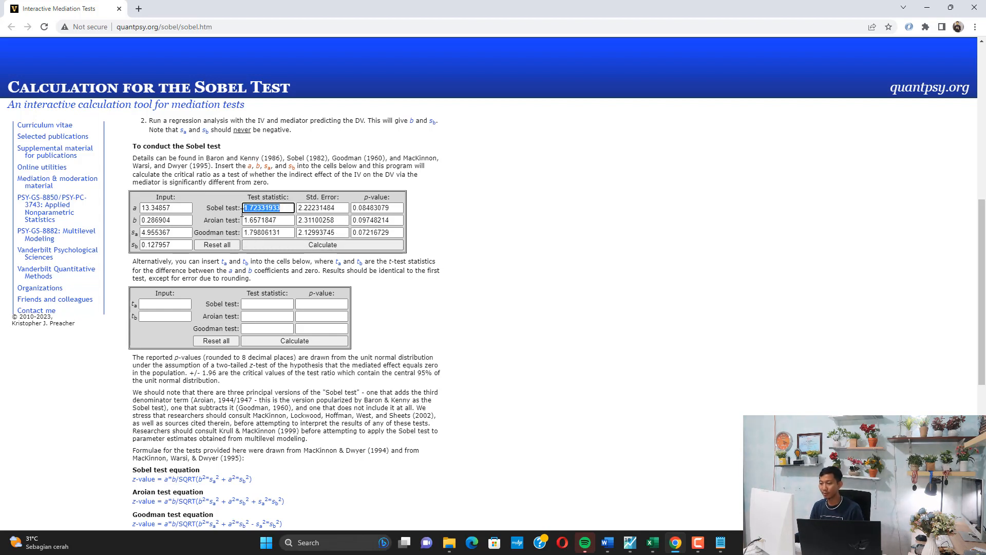
click(652, 542)
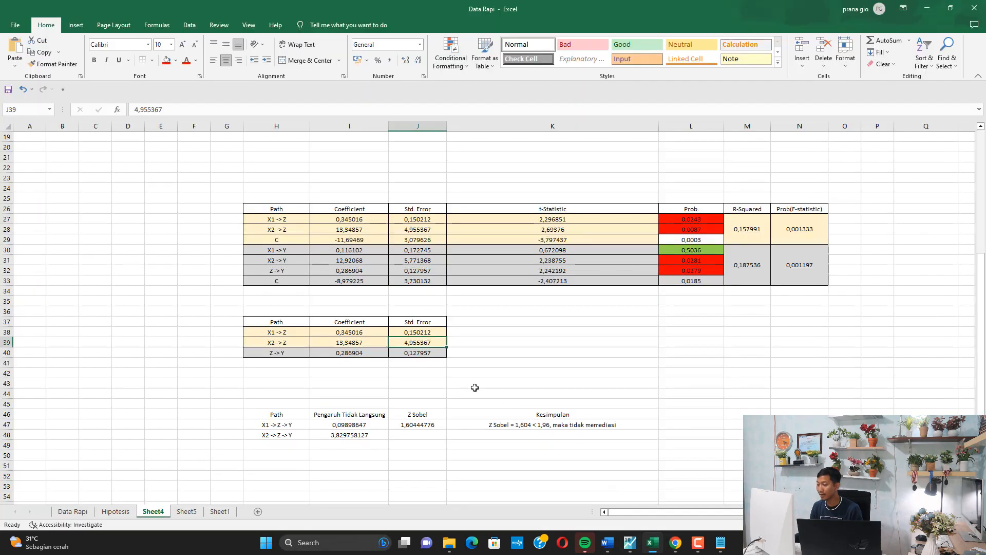
click(491, 435)
click(420, 434)
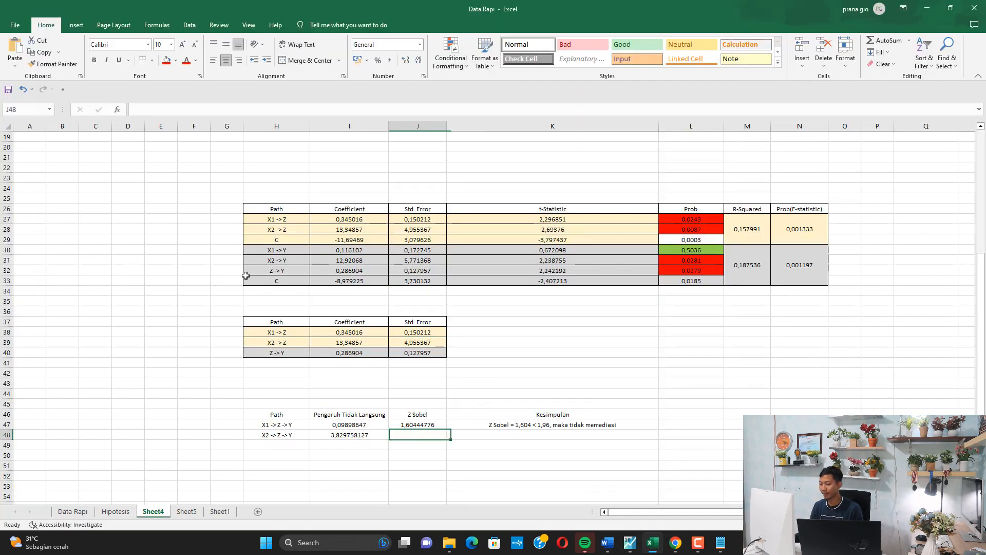
click(144, 109)
key(ctrl+v)
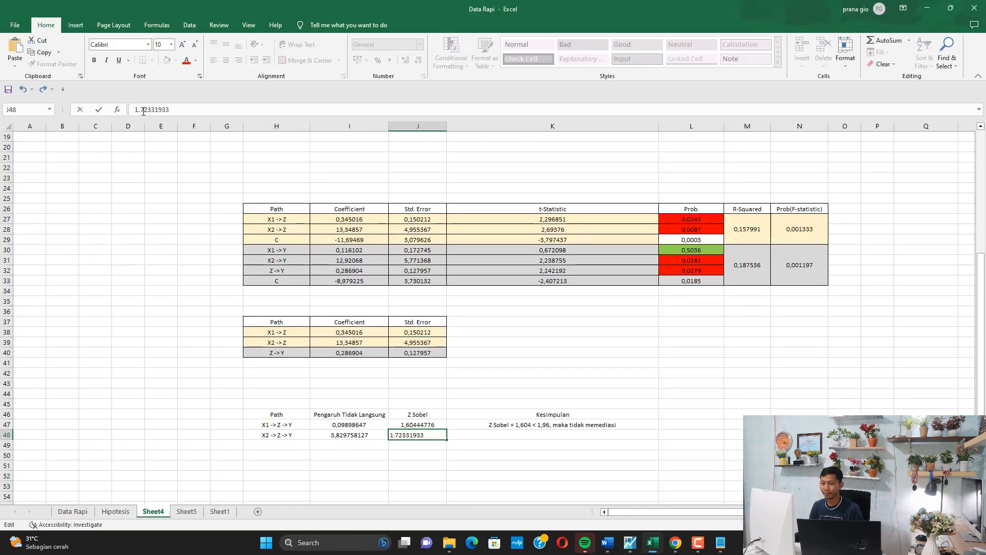
key(BackSpace)
text(,)
key(Return)
key(Up)
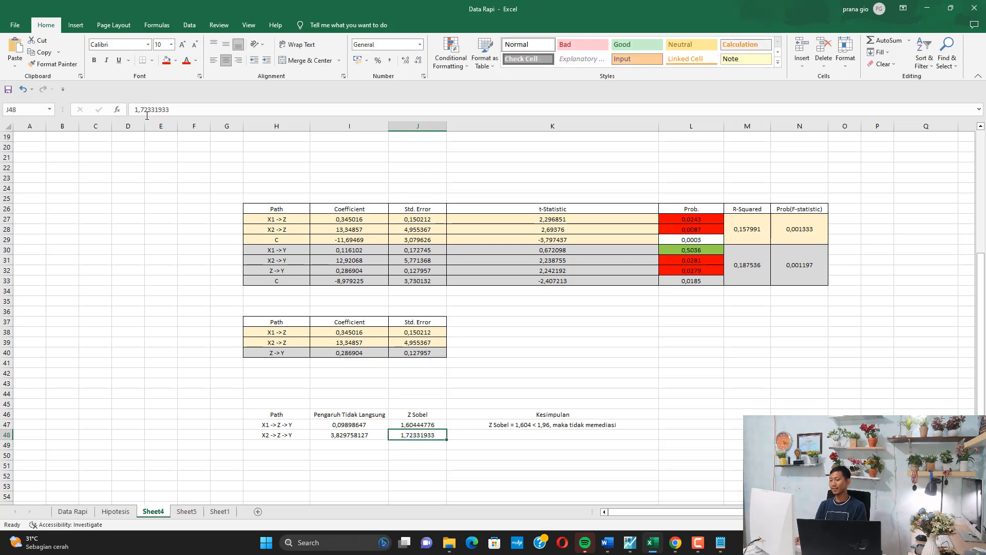
Step: Enter the X2 -> Z -> Y conclusion "Z Sobel = 1,7233 < 1.96, tidak memediasi" in K48
key(Right)
text(Z)
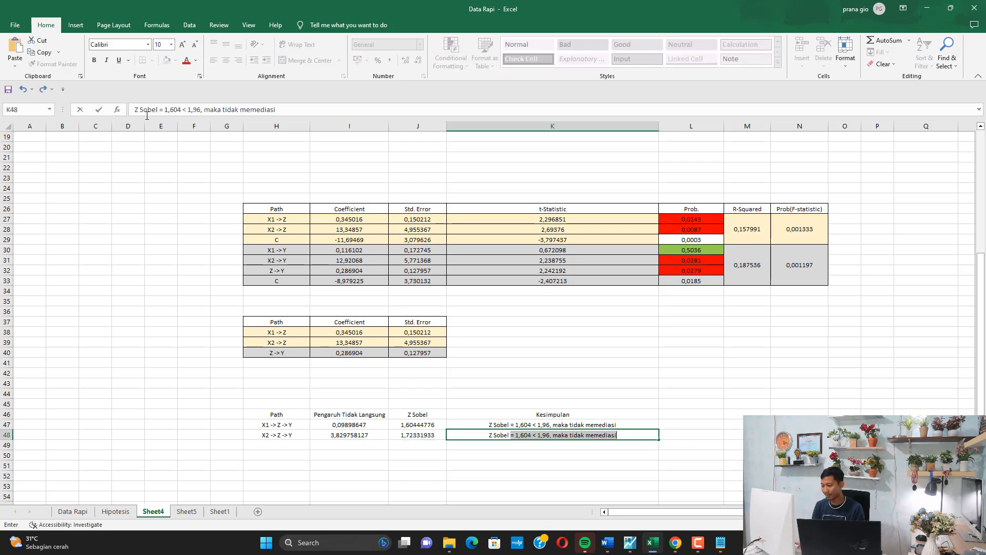
text( Sobel = 1,7)
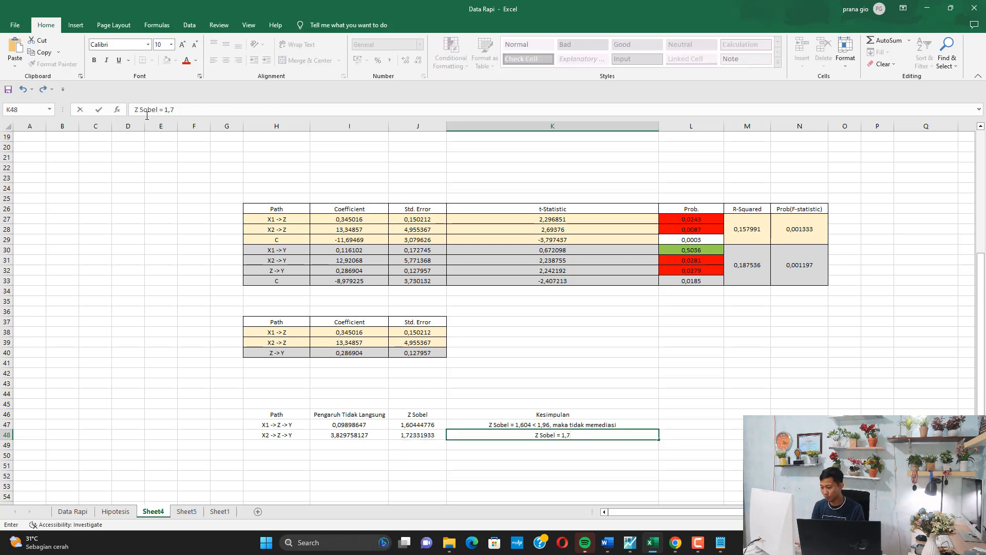
text(233 <)
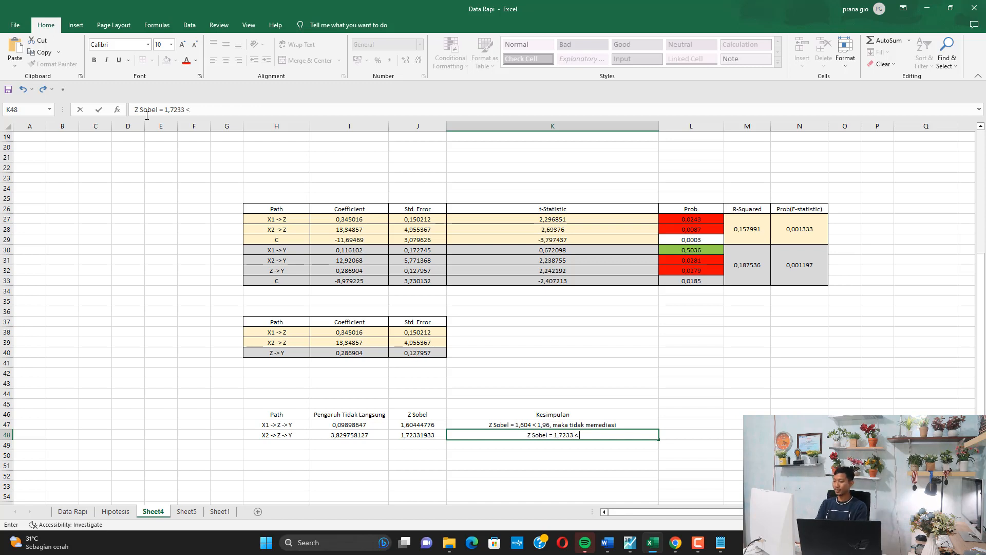
text( 1.)
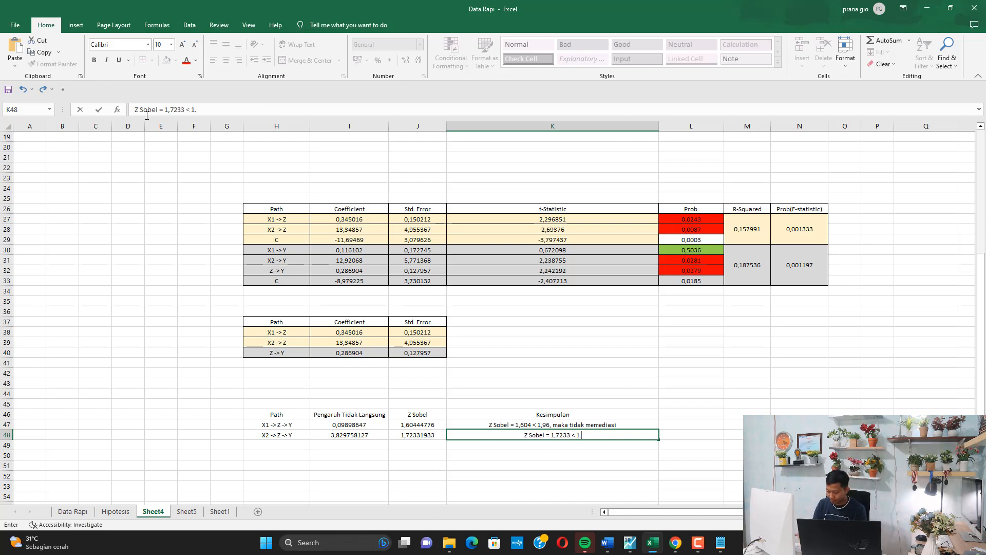
text(96, tidak memed)
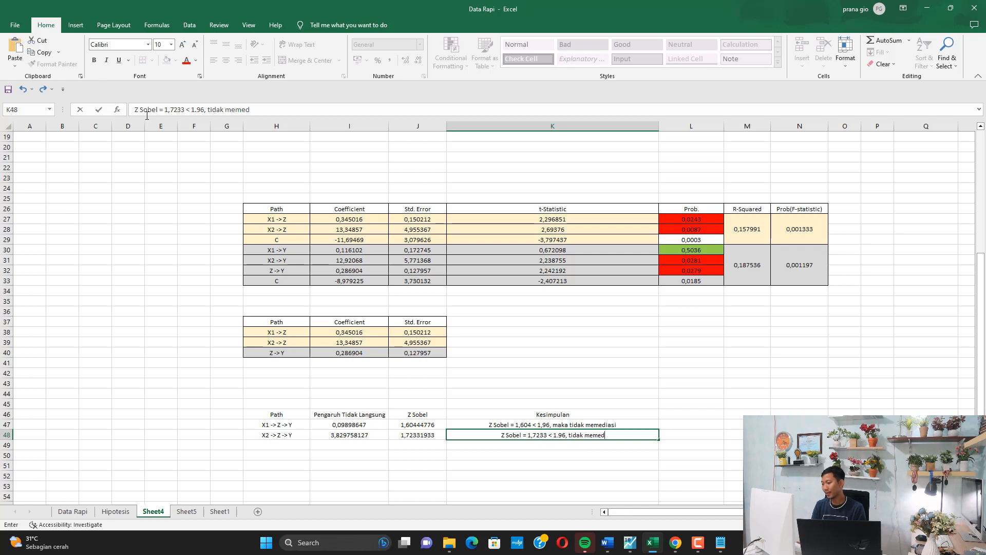
text(iasi)
key(Return)
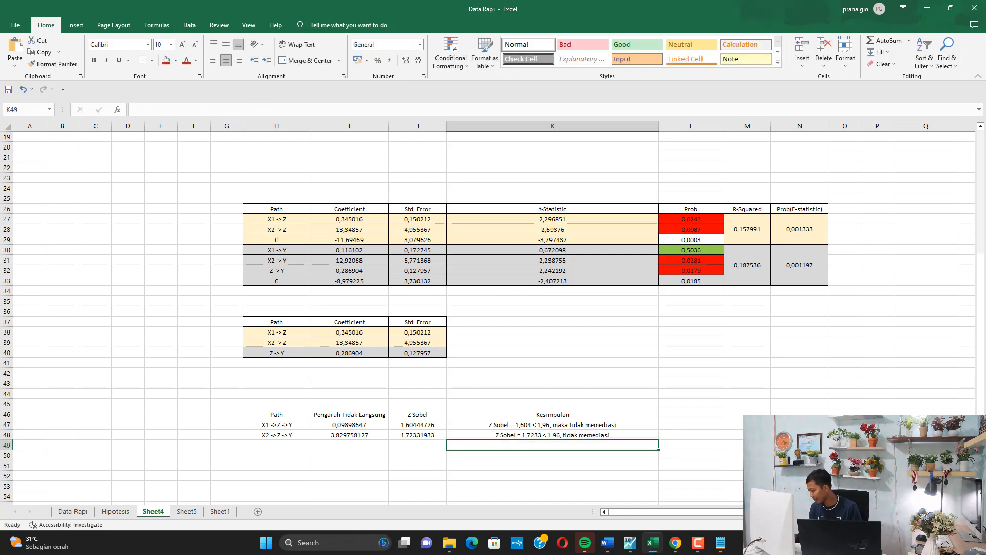
click(909, 542)
click(852, 346)
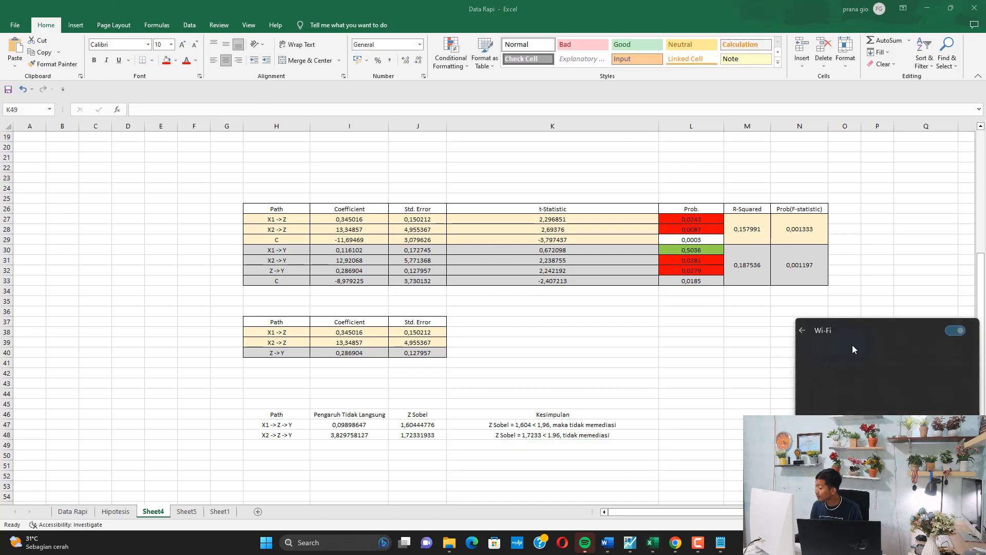
click(924, 387)
click(599, 363)
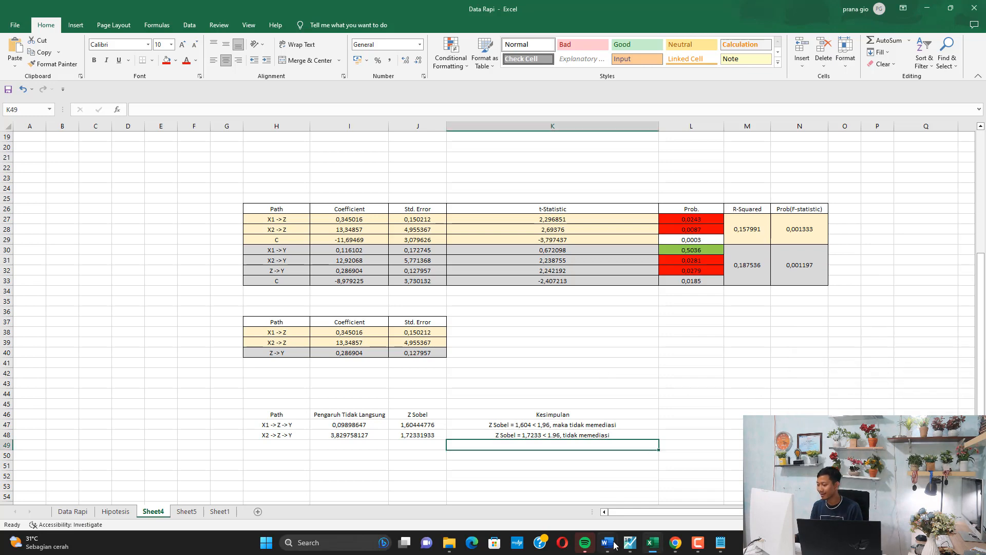
Step: Switch to the Bab 4 document in Word and examine the "(Hipotesis Mediasi Ditolak)" conclusion of the X2 mediation paragraph
mouse_move(618, 543)
click(598, 494)
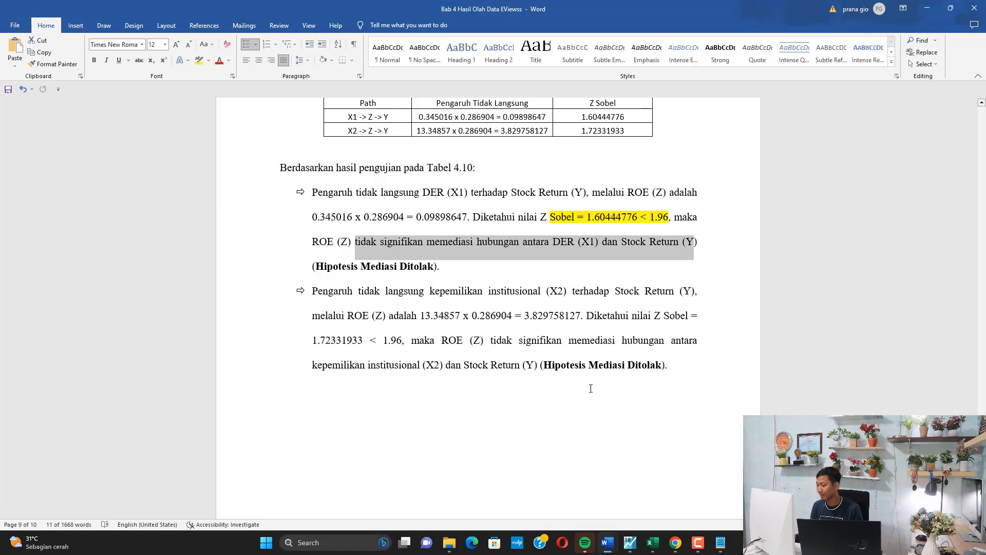
drag(540, 366, 695, 380)
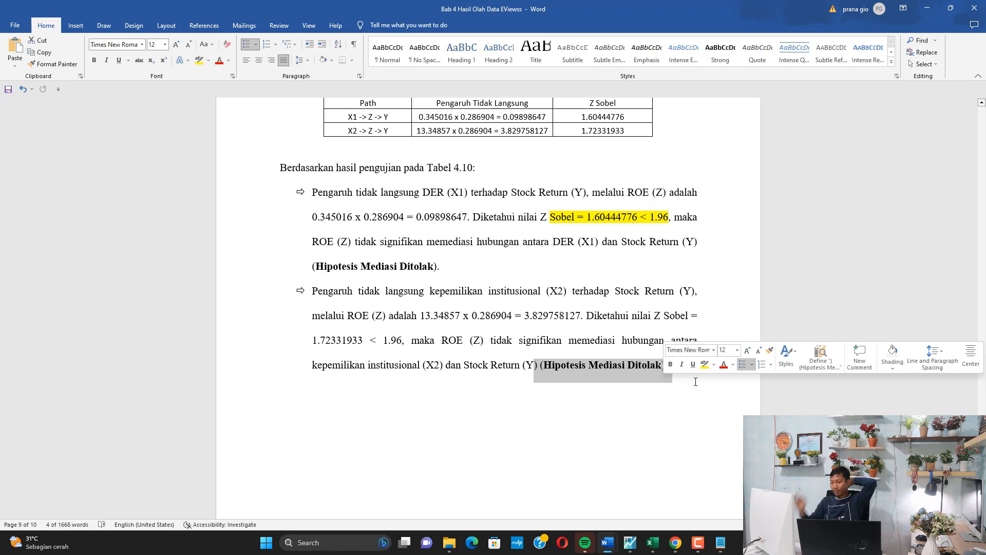
click(491, 405)
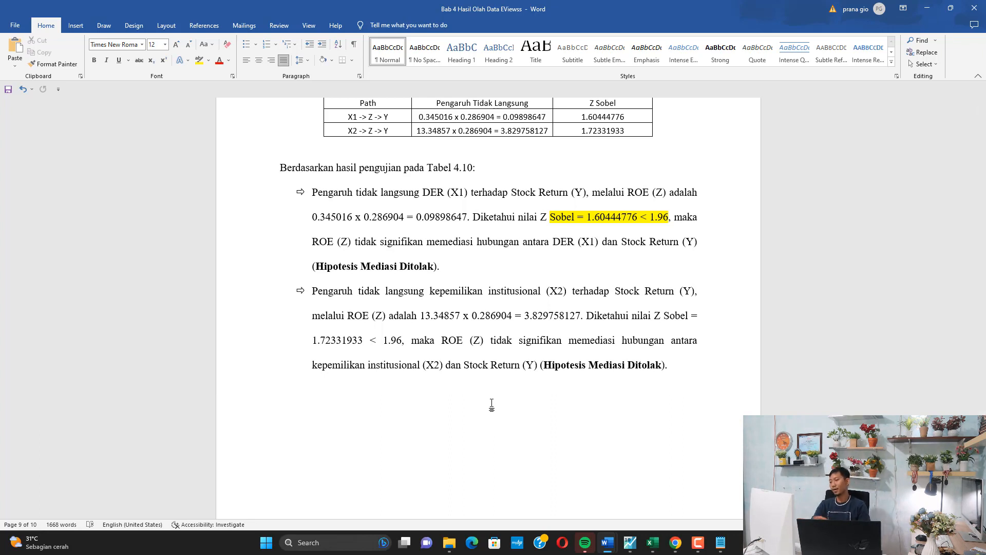
Step: Switch to Spotify and close its window
click(585, 542)
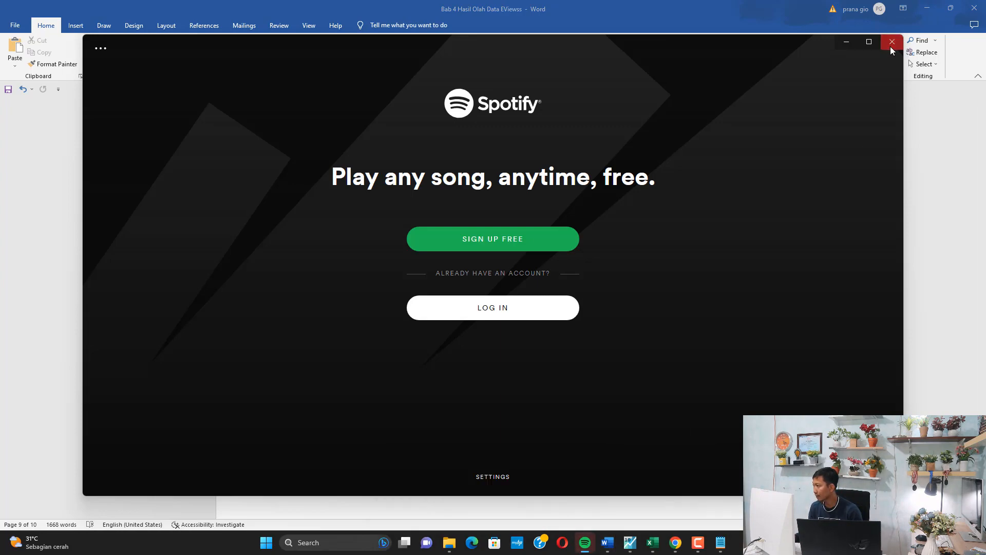
click(892, 41)
Step: Switch to Document1 in Word and append "(Hipotesis Mediasi Ditolak)" to hypothesis 6, with the words inside the parentheses in bold
mouse_move(601, 543)
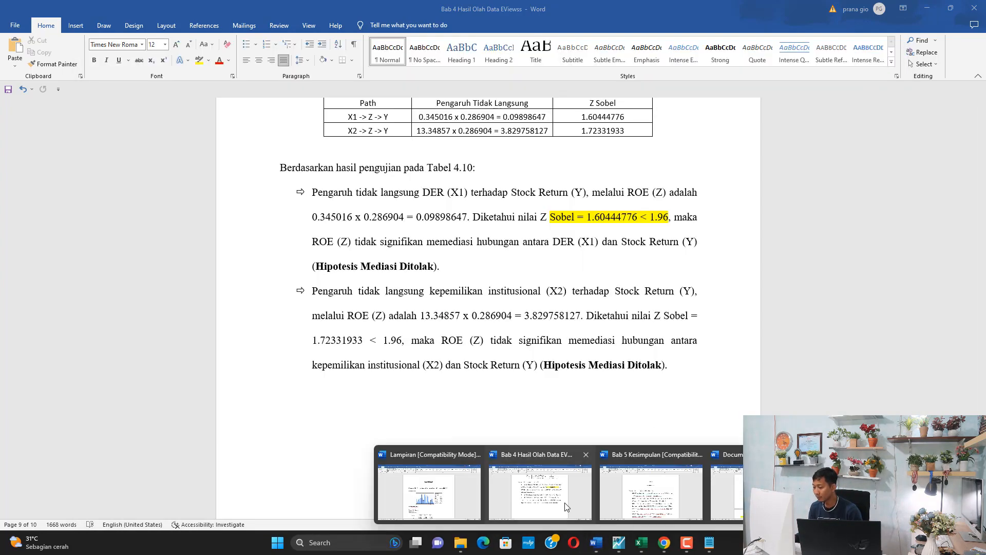
click(731, 493)
scroll(527, 358, up, 12)
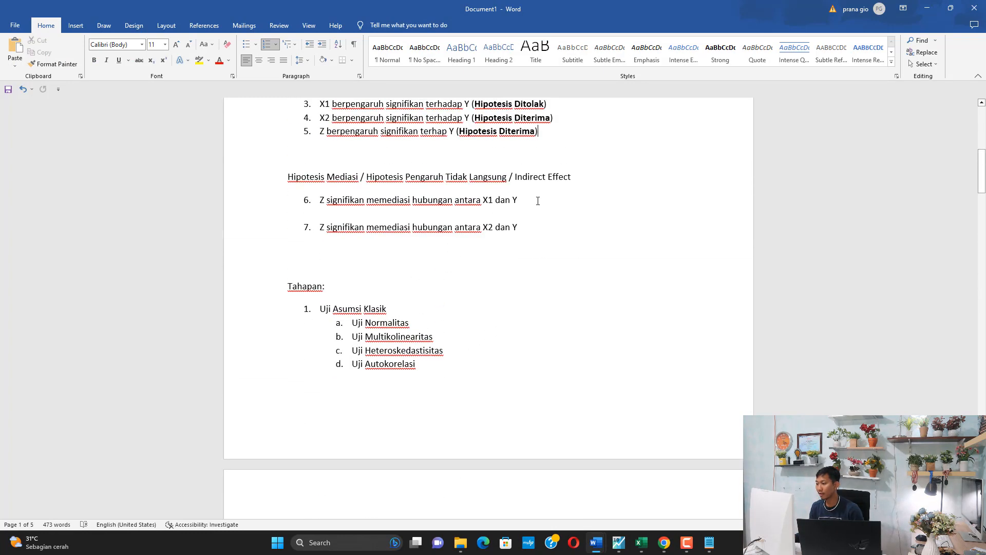
click(537, 200)
text(())
key(Left)
key(ctrl+b)
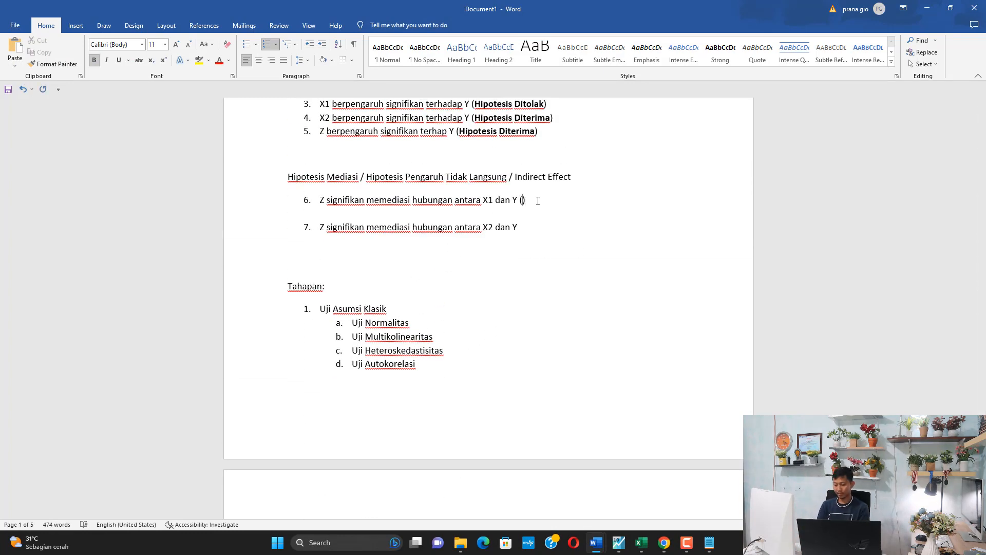
text(Hipotesis Mediasi)
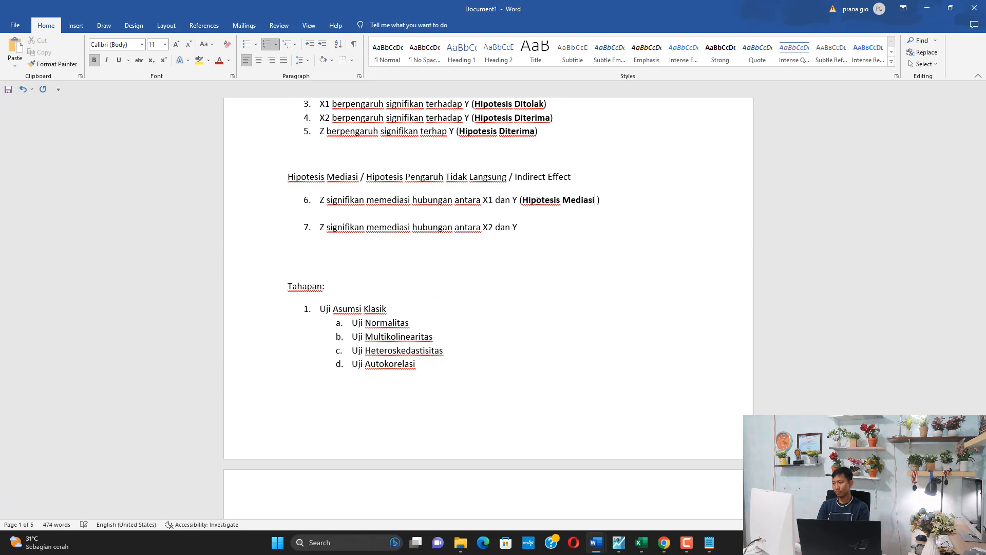
text( Ditolak)
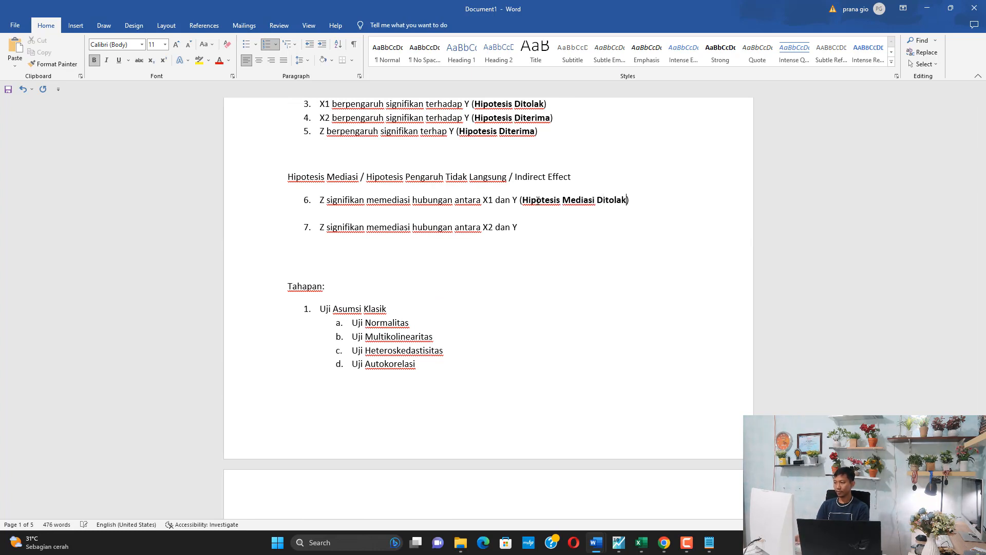
Step: Append "(Hipotesis Mediasi Ditolak)" to hypothesis 7 on X2 and Y, with the words inside the parentheses in bold
click(537, 228)
text(())
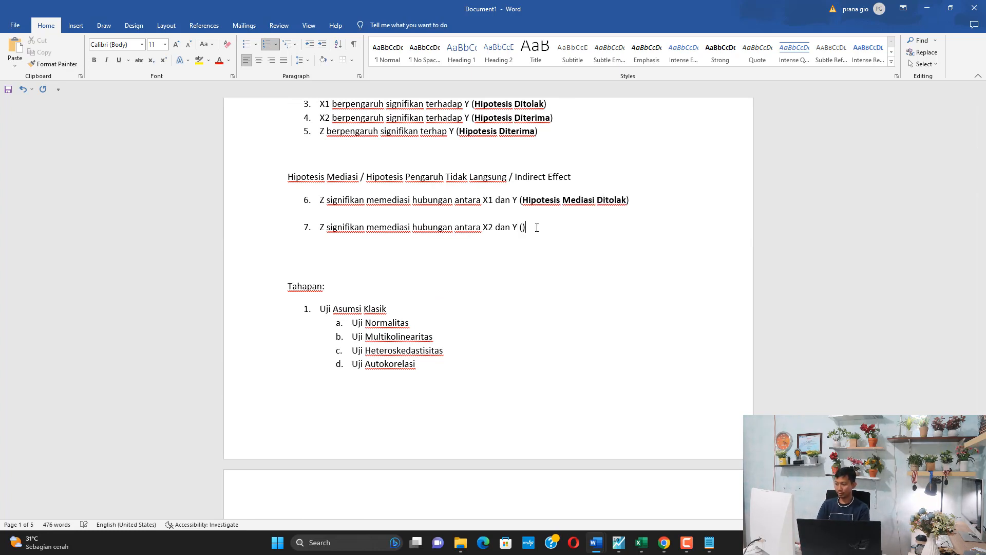
key(ctrl+b)
text(Hipotesi)
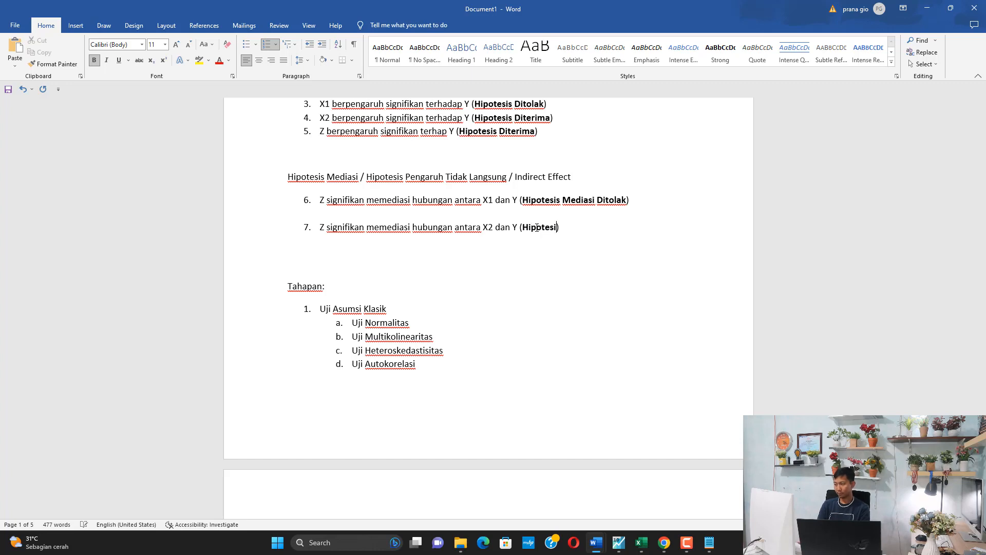
text(s Mediasi )
text(Ditolak)
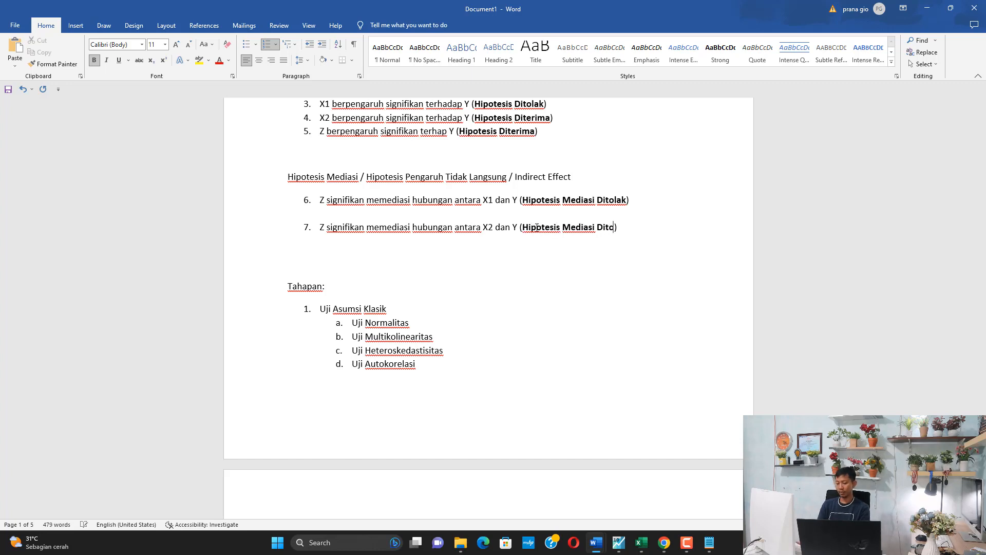